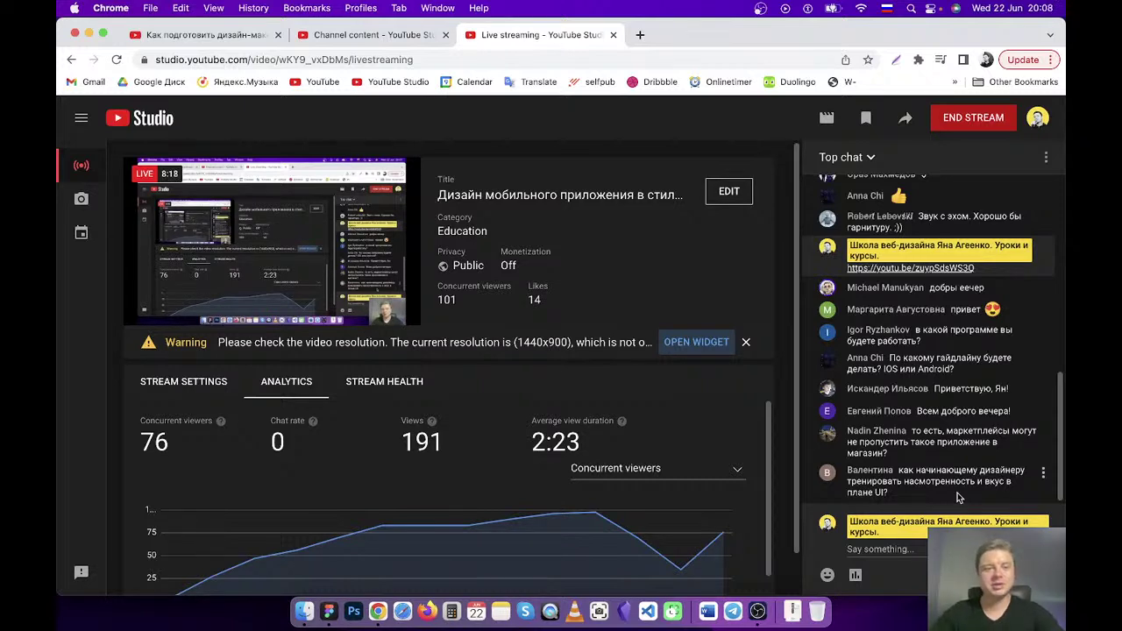
- Search the channel's videos for 'крутой дизайн' and copy that video's YouTube link address
{"action": "left_click", "coordinate": [384, 35]}
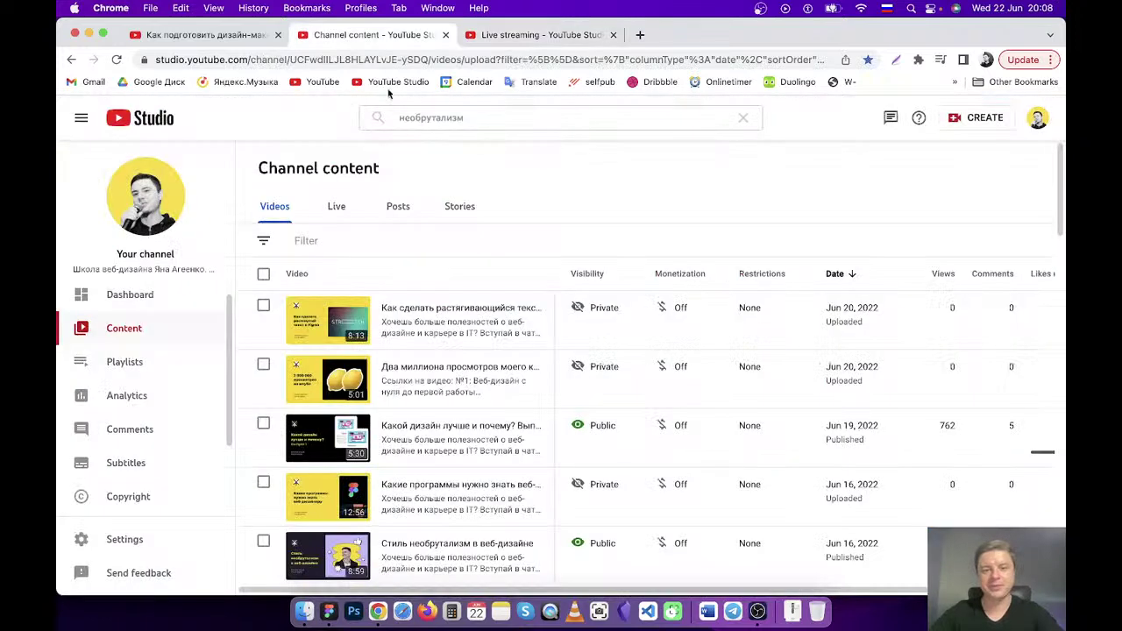
{"action": "double_click", "coordinate": [456, 117]}
{"action": "type", "text": "как м"}
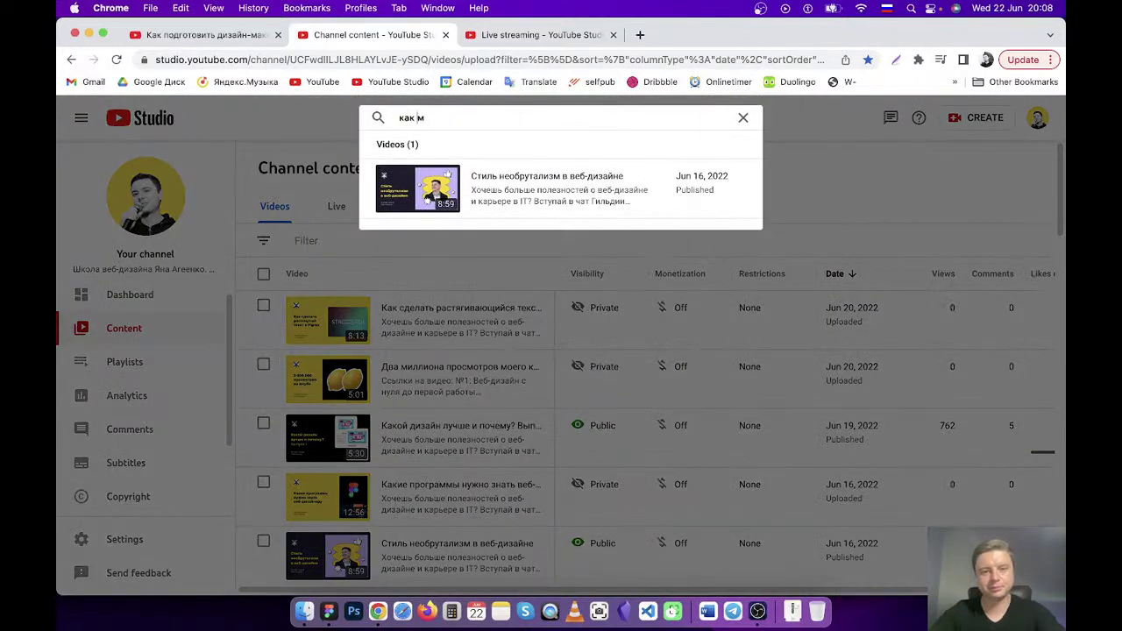
{"action": "key", "text": "super+a"}
{"action": "type", "text": "к"}
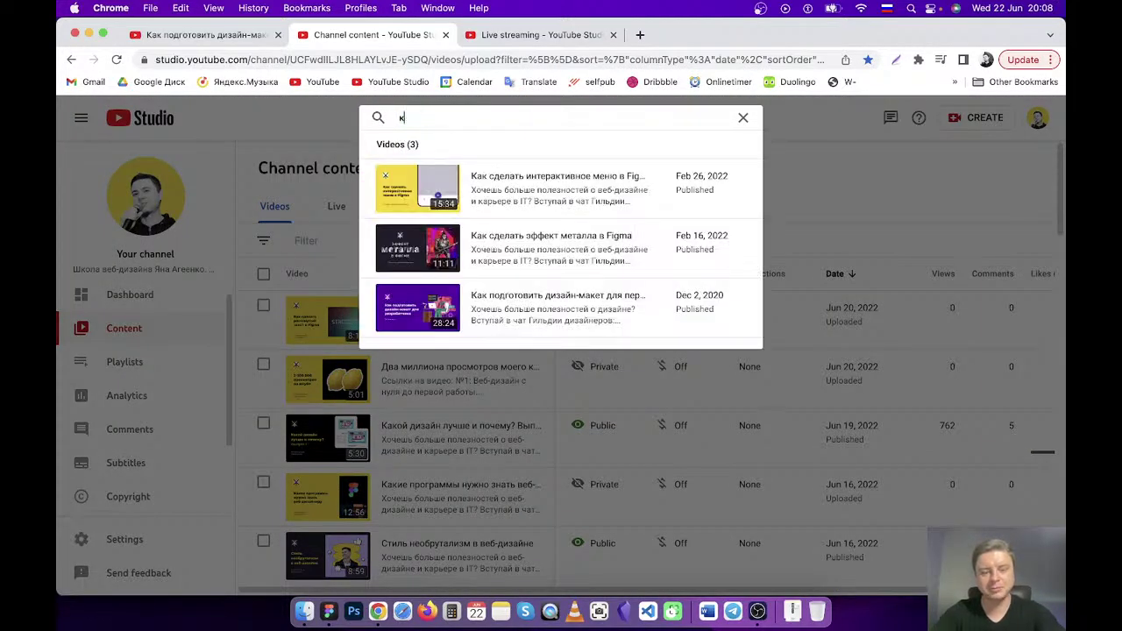
{"action": "type", "text": "рутой дизайн"}
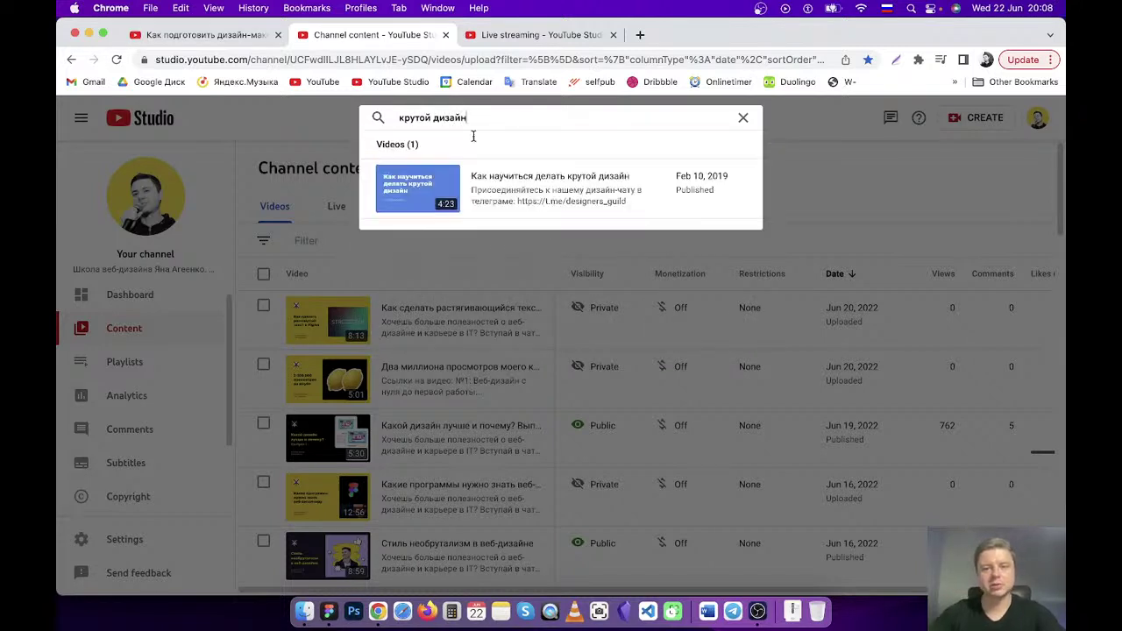
{"action": "mouse_move", "coordinate": [513, 200]}
{"action": "right_click", "coordinate": [582, 203]}
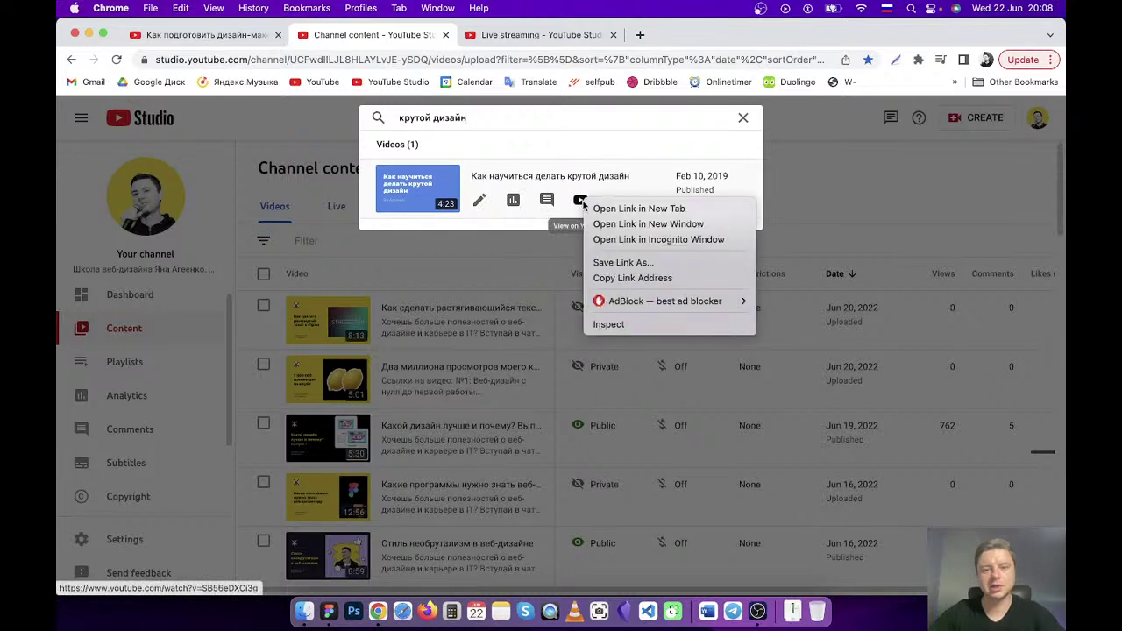
{"action": "left_click", "coordinate": [626, 278]}
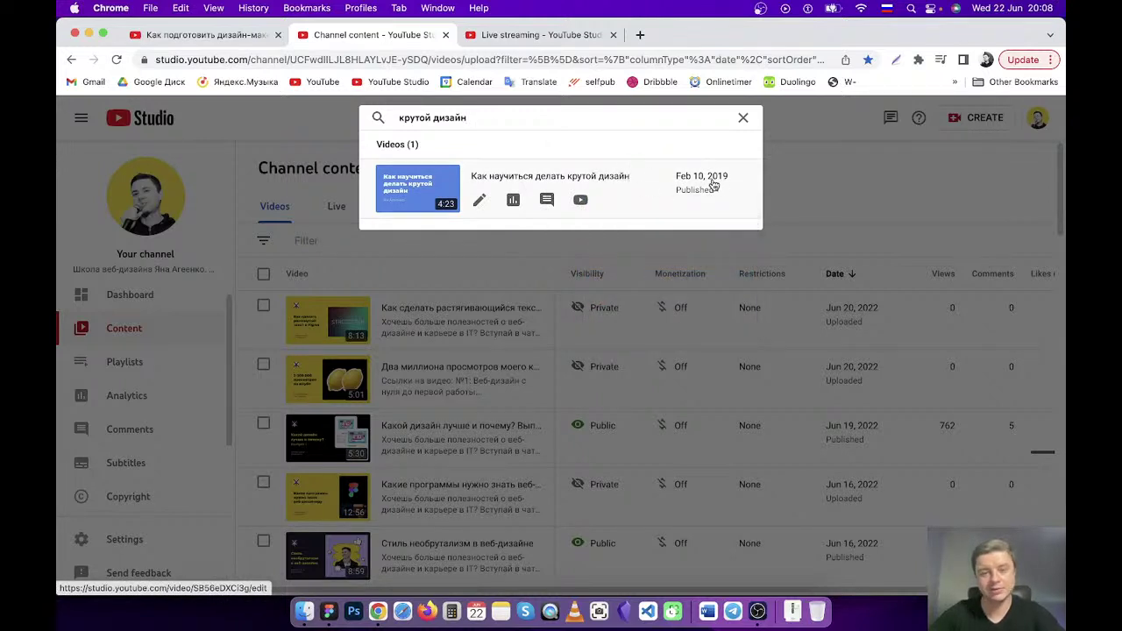
- Paste the copied video link into the live stream chat and send it
{"action": "left_click", "coordinate": [534, 35]}
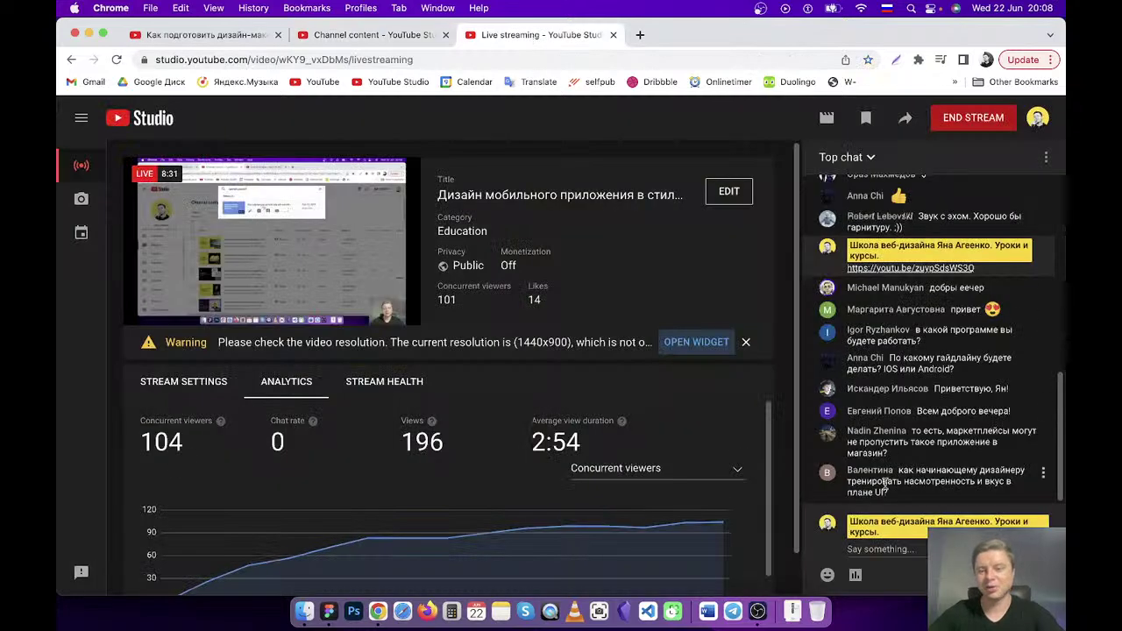
{"action": "left_click", "coordinate": [879, 550]}
{"action": "key", "text": "super+v"}
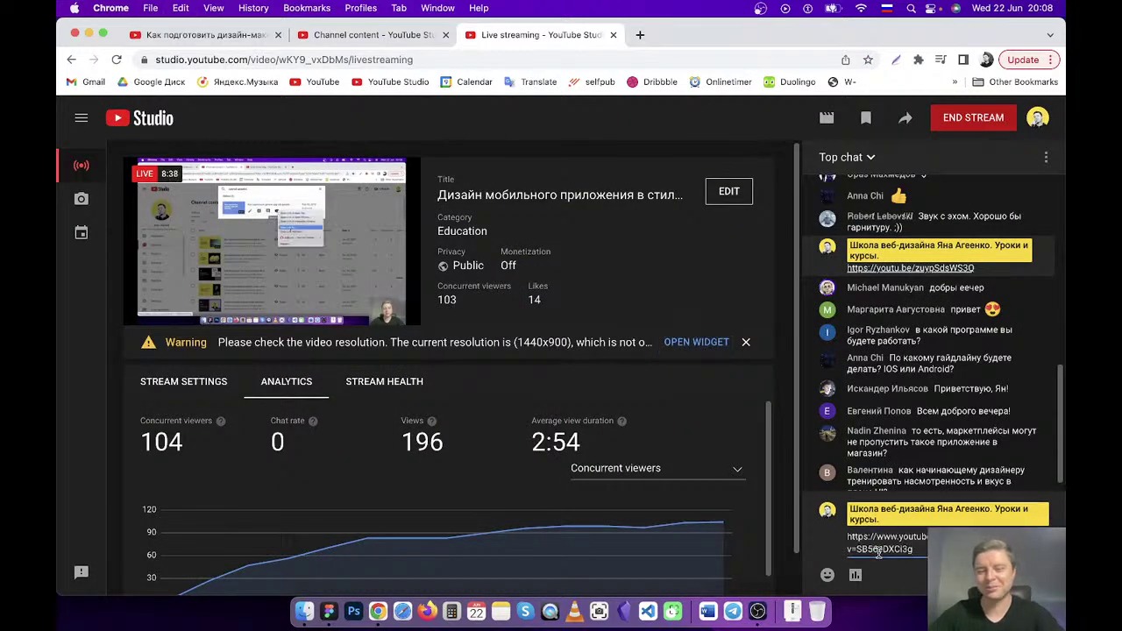
{"action": "key", "text": "Return"}
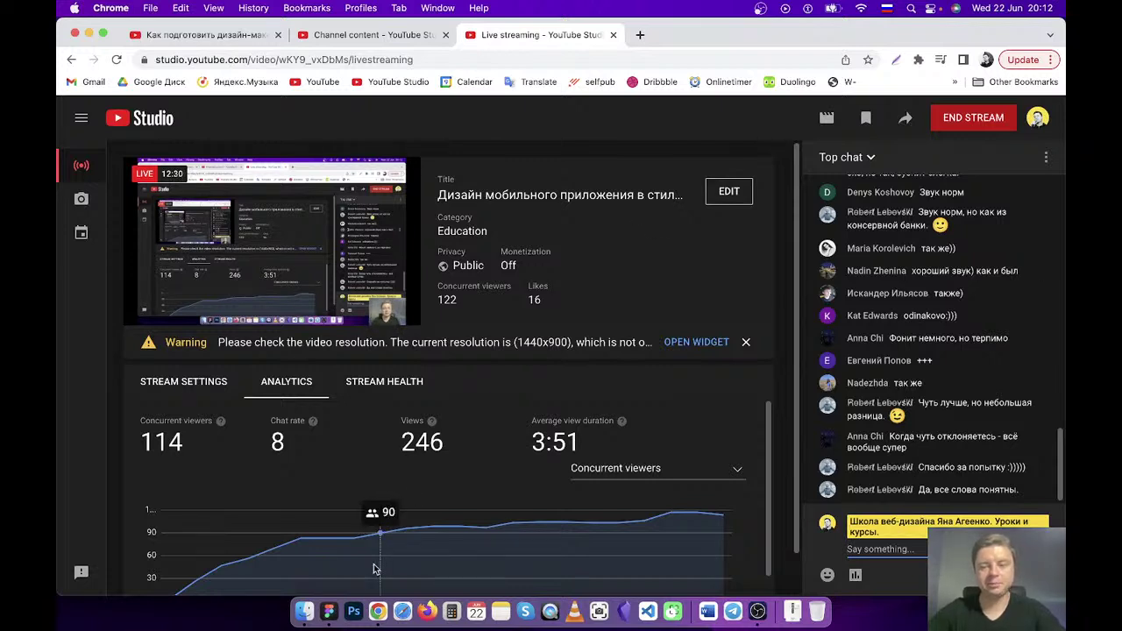
- Create an Android Large 360×800 frame from the Phone presets and add a 10px layout grid
{"action": "left_click", "coordinate": [332, 609]}
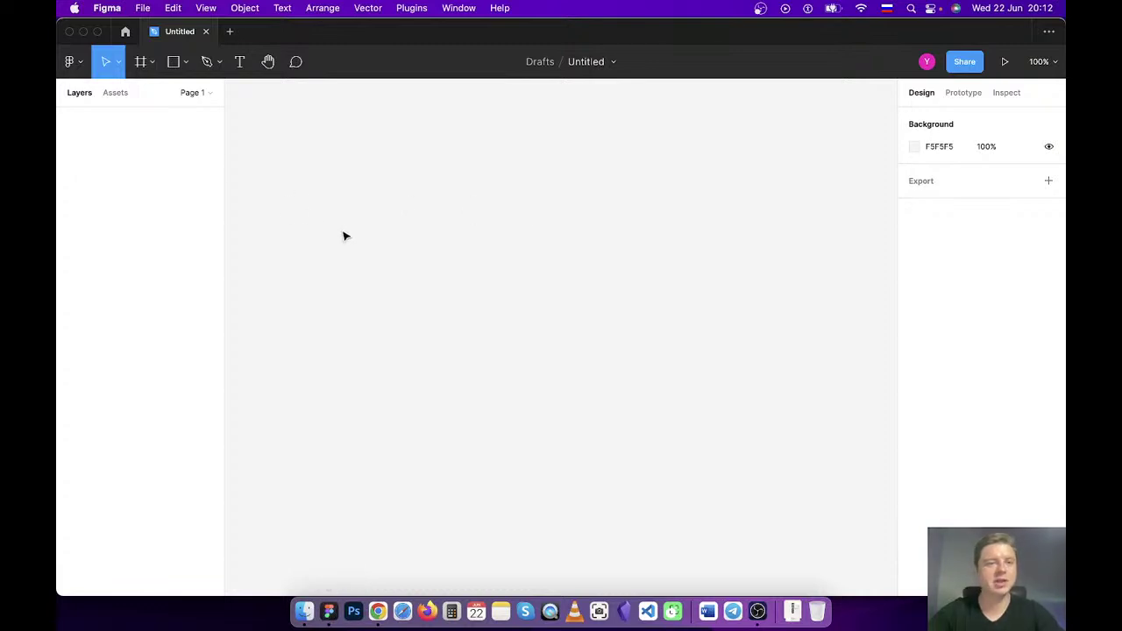
{"action": "left_click", "coordinate": [138, 63]}
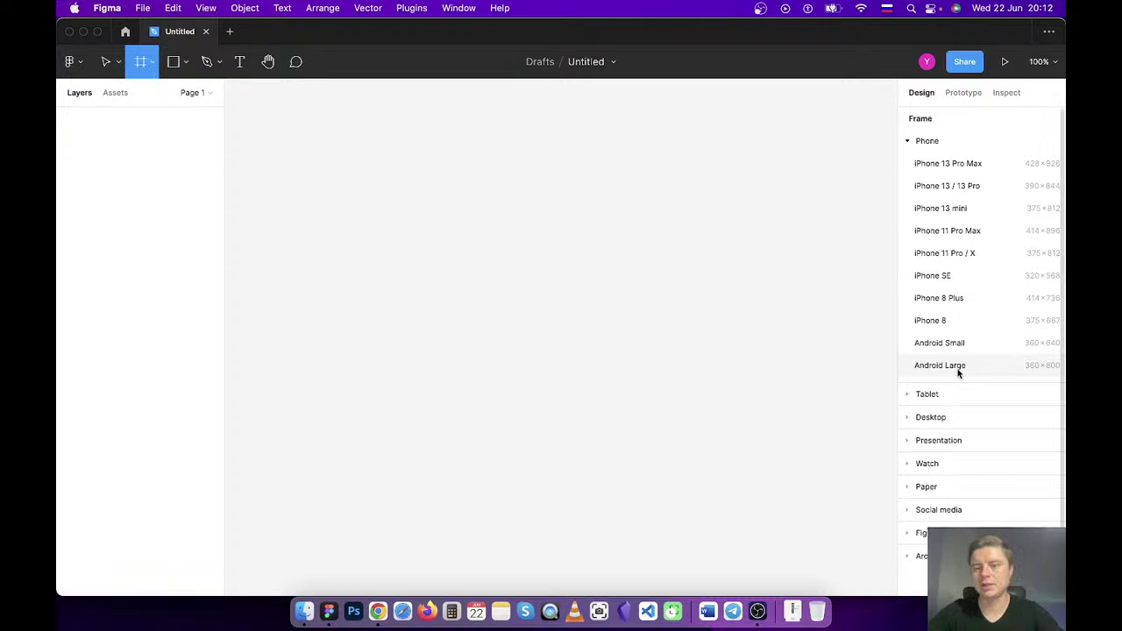
{"action": "left_click", "coordinate": [1030, 368]}
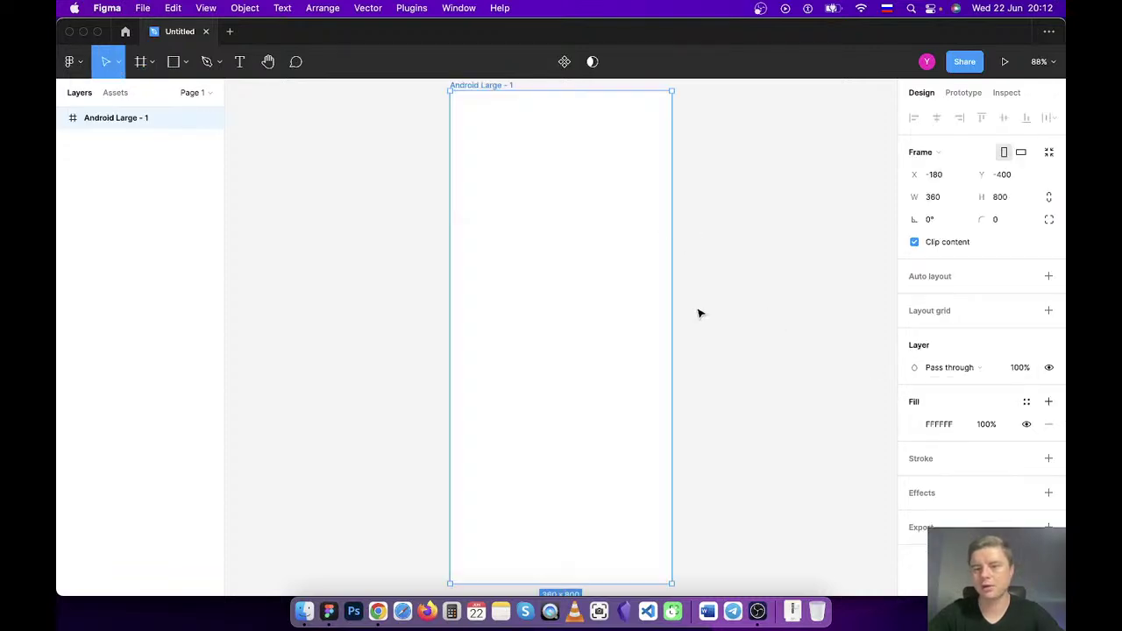
{"action": "left_click", "coordinate": [1048, 311]}
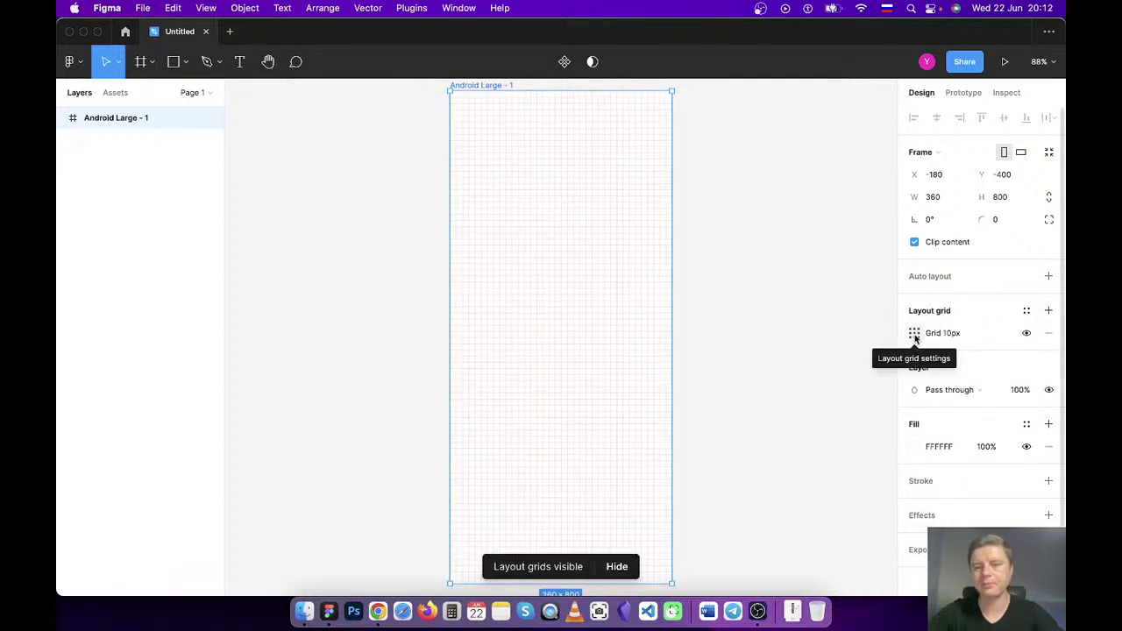
- Change the frame's layout grid size from 10 to 20
{"action": "left_click", "coordinate": [914, 335]}
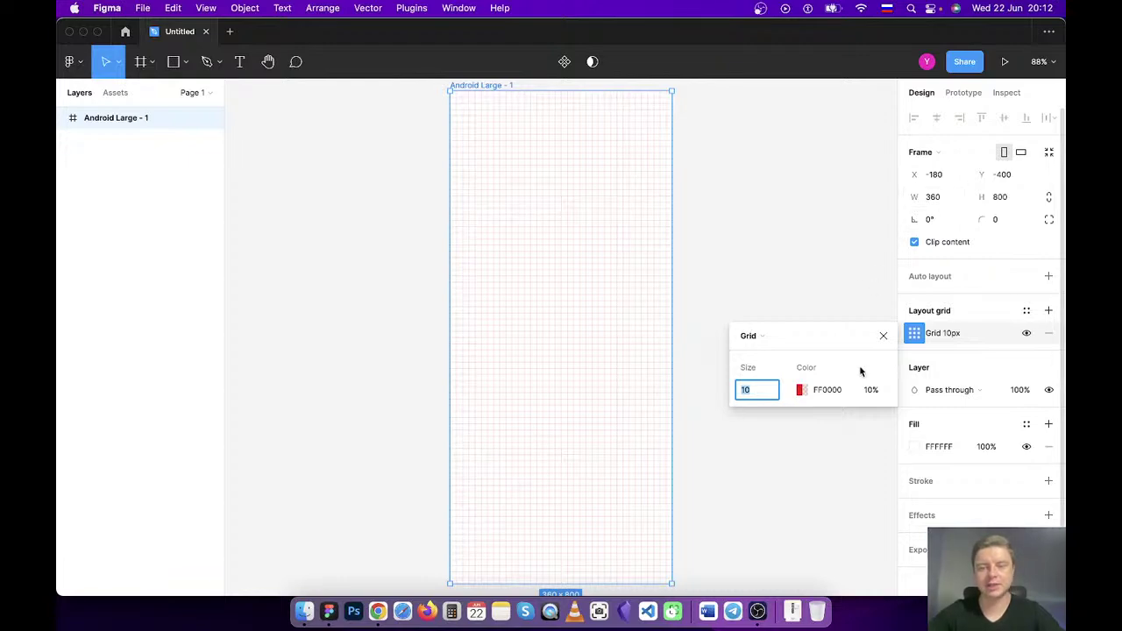
{"action": "type", "text": "2"}
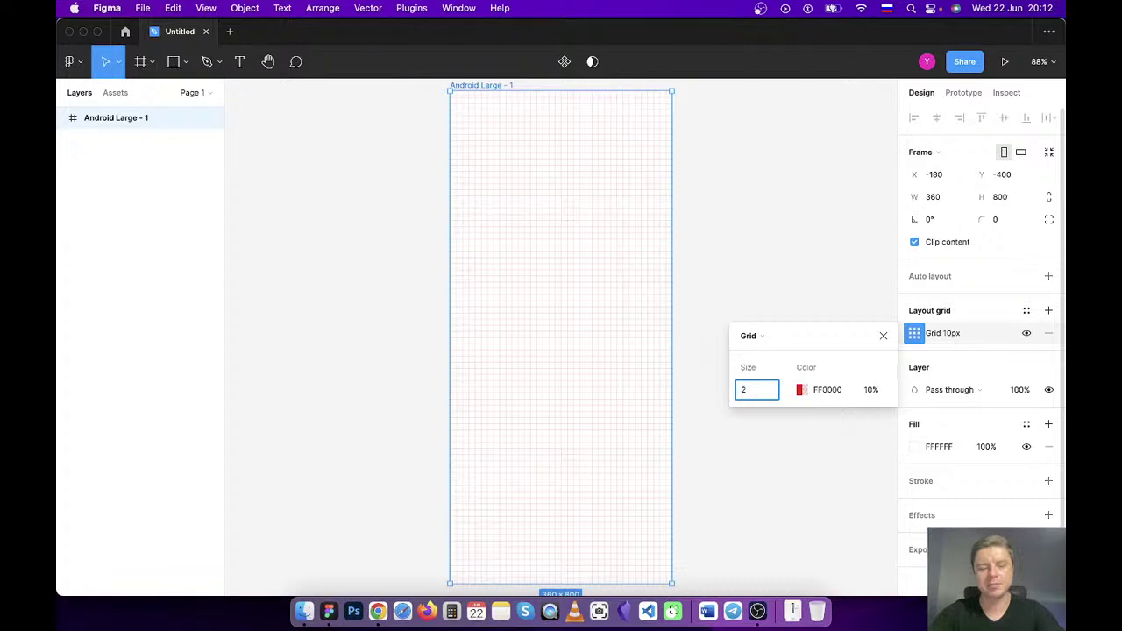
{"action": "type", "text": "0"}
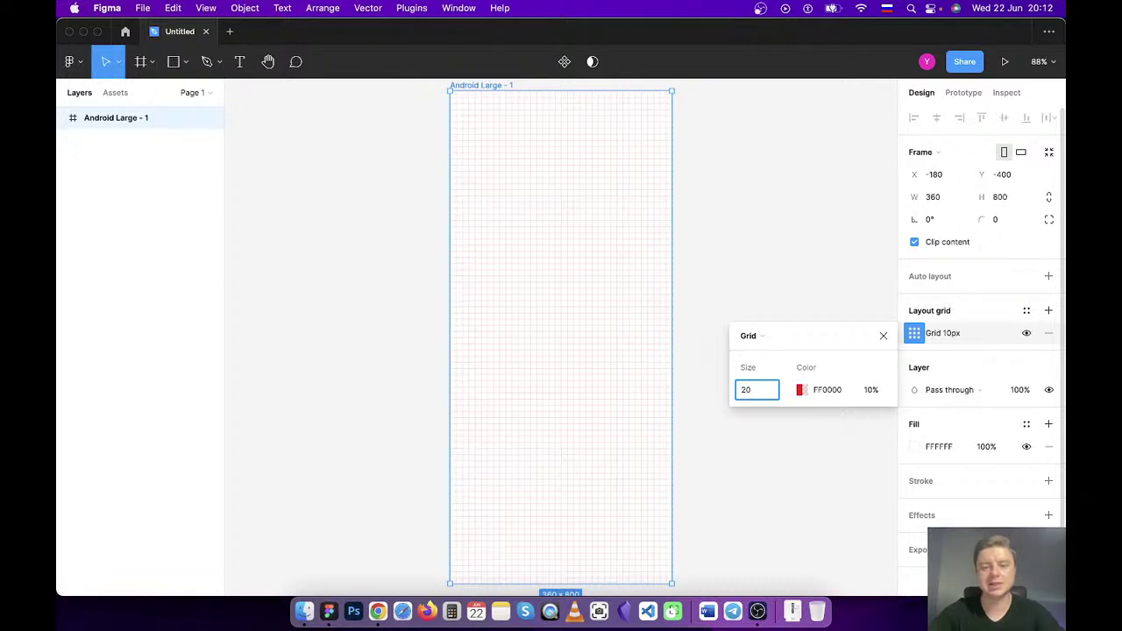
{"action": "key", "text": "Return"}
{"action": "scroll", "coordinate": [488, 140], "scroll_direction": "up", "scroll_amount": 5}
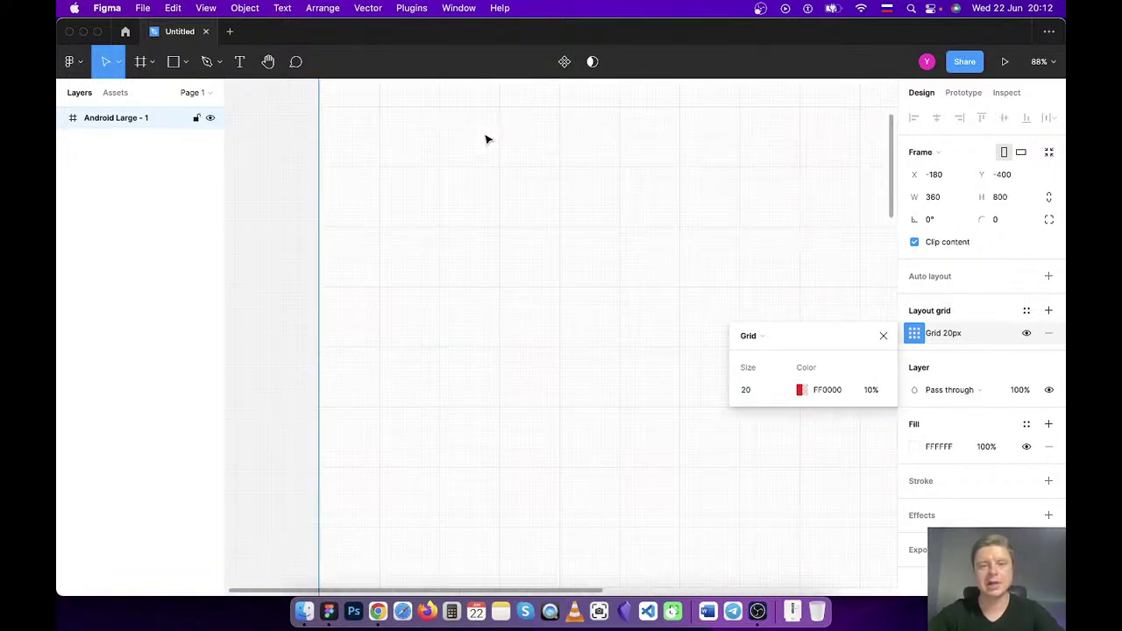
{"action": "scroll", "coordinate": [531, 168], "scroll_direction": "up", "scroll_amount": 3}
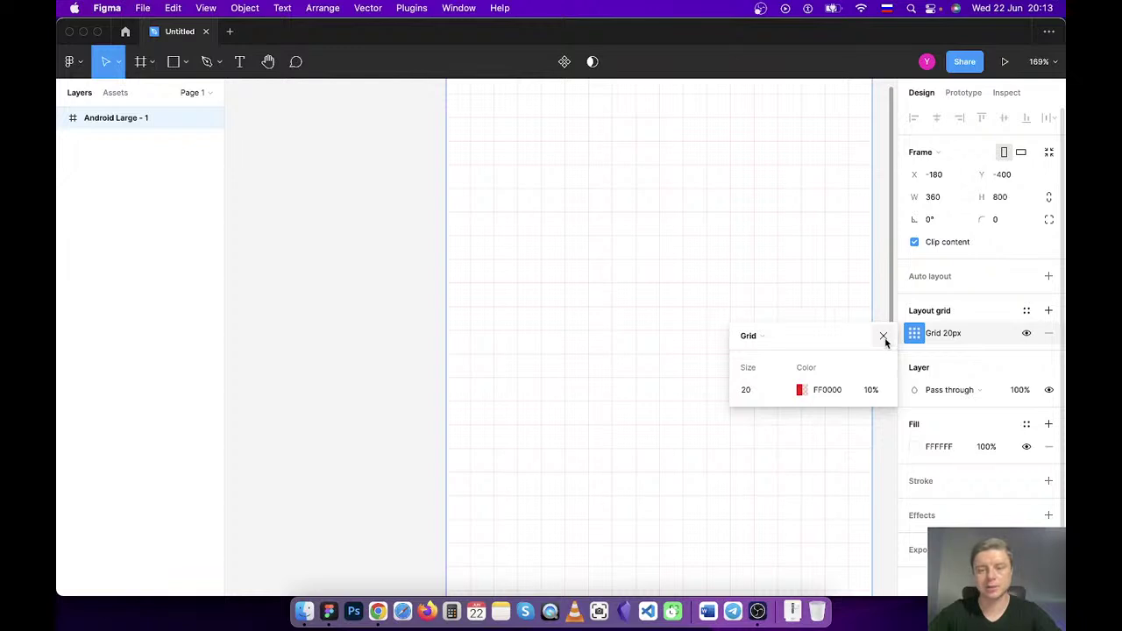
- Add a black stroke of weight 2 to the Android Large frame
{"action": "left_click", "coordinate": [884, 337]}
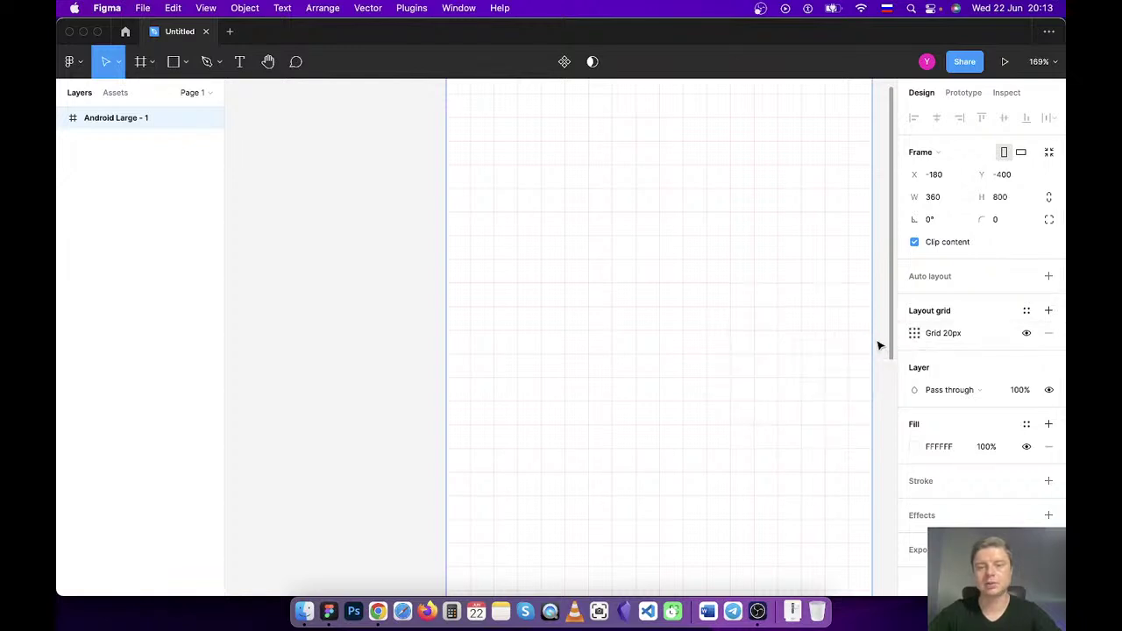
{"action": "scroll", "coordinate": [785, 342], "scroll_direction": "right", "scroll_amount": 1}
{"action": "scroll", "coordinate": [786, 341], "scroll_direction": "up", "scroll_amount": 3}
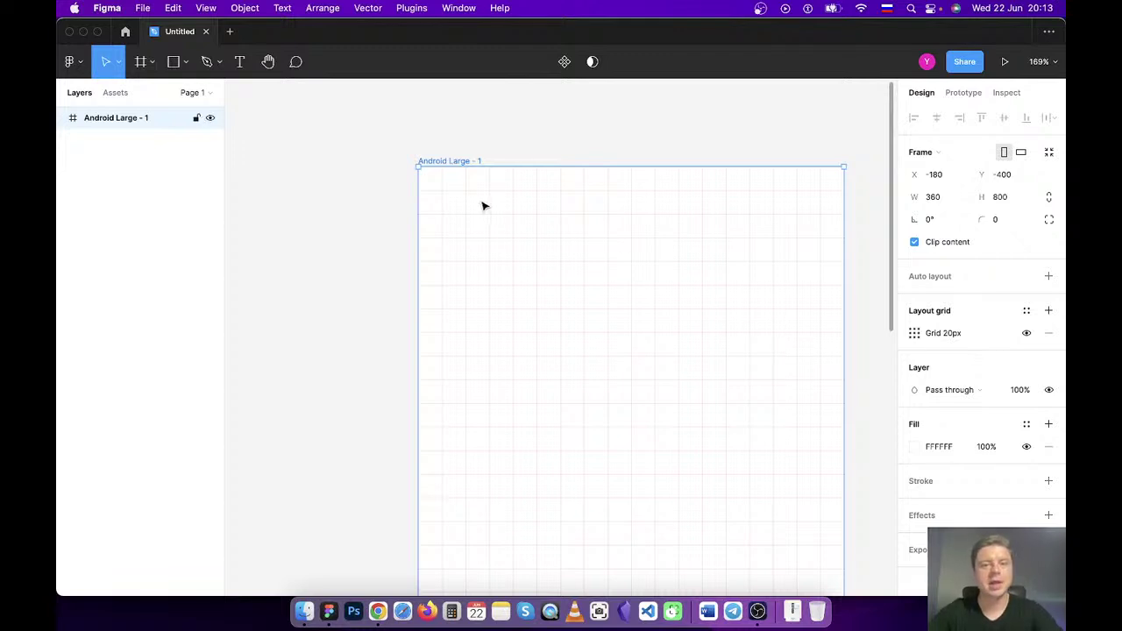
{"action": "scroll", "coordinate": [483, 205], "scroll_direction": "down", "scroll_amount": 5}
{"action": "scroll", "coordinate": [488, 213], "scroll_direction": "down", "scroll_amount": 2}
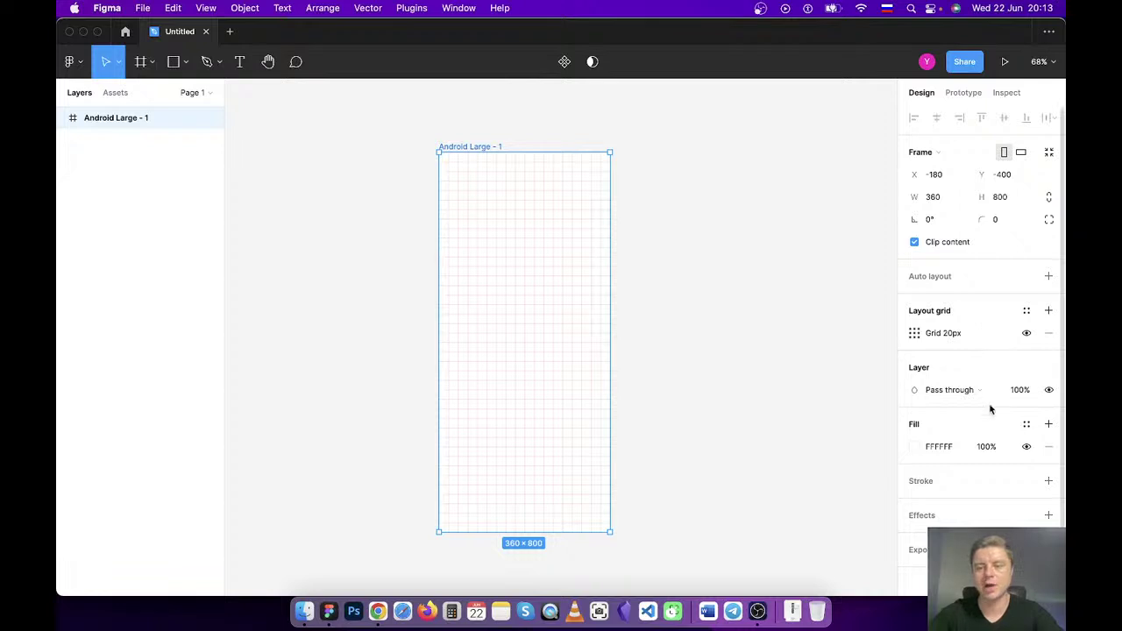
{"action": "left_click", "coordinate": [1048, 481]}
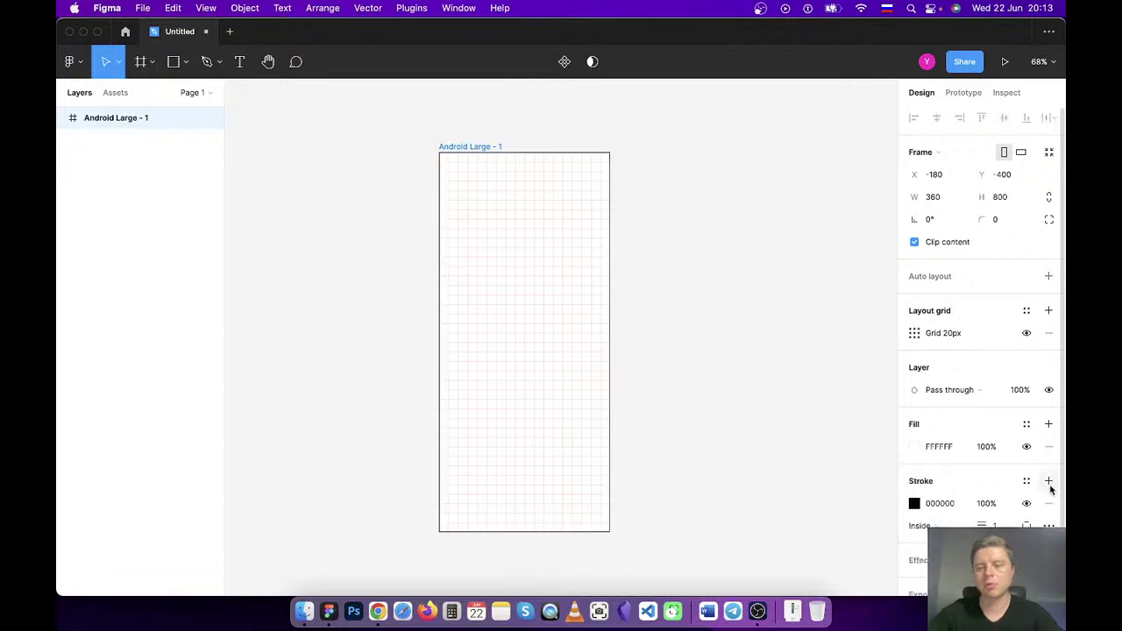
{"action": "left_click", "coordinate": [1004, 523]}
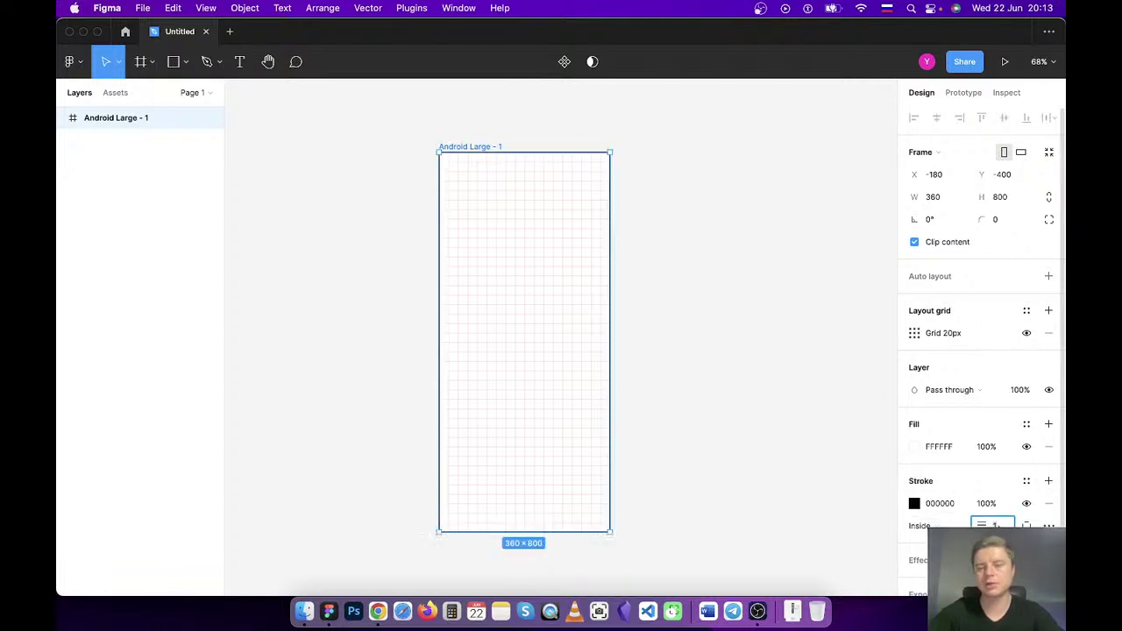
{"action": "type", "text": "2"}
{"action": "key", "text": "Return"}
- Change the frame's stroke position from Inside to Center
{"action": "left_click", "coordinate": [925, 525]}
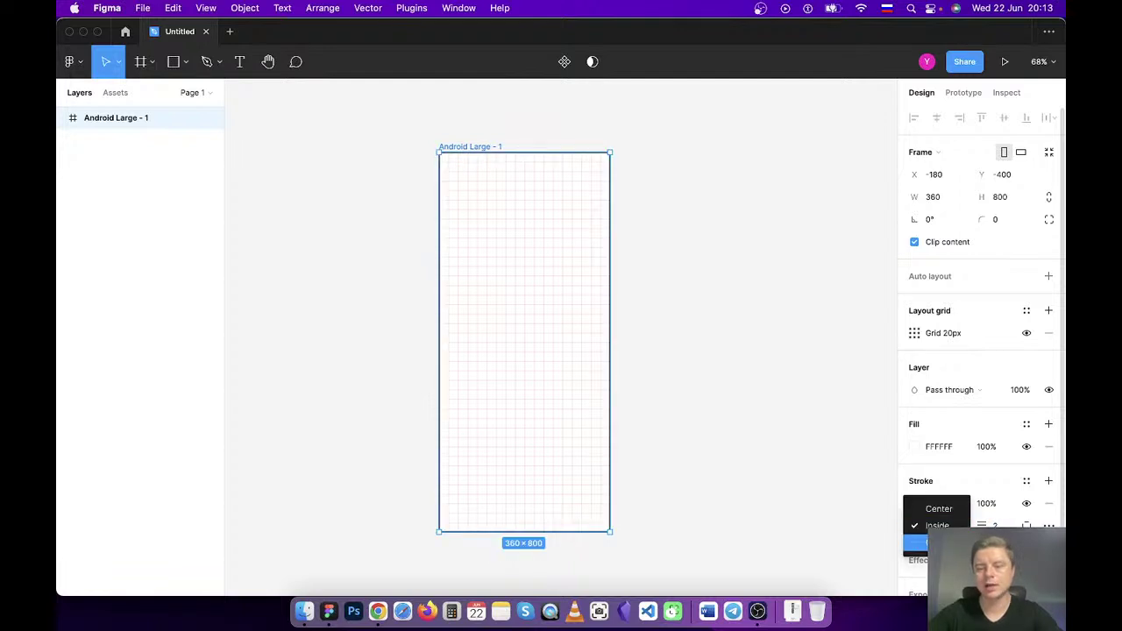
{"action": "left_click", "coordinate": [937, 511]}
{"action": "scroll", "coordinate": [601, 156], "scroll_direction": "up", "scroll_amount": 5}
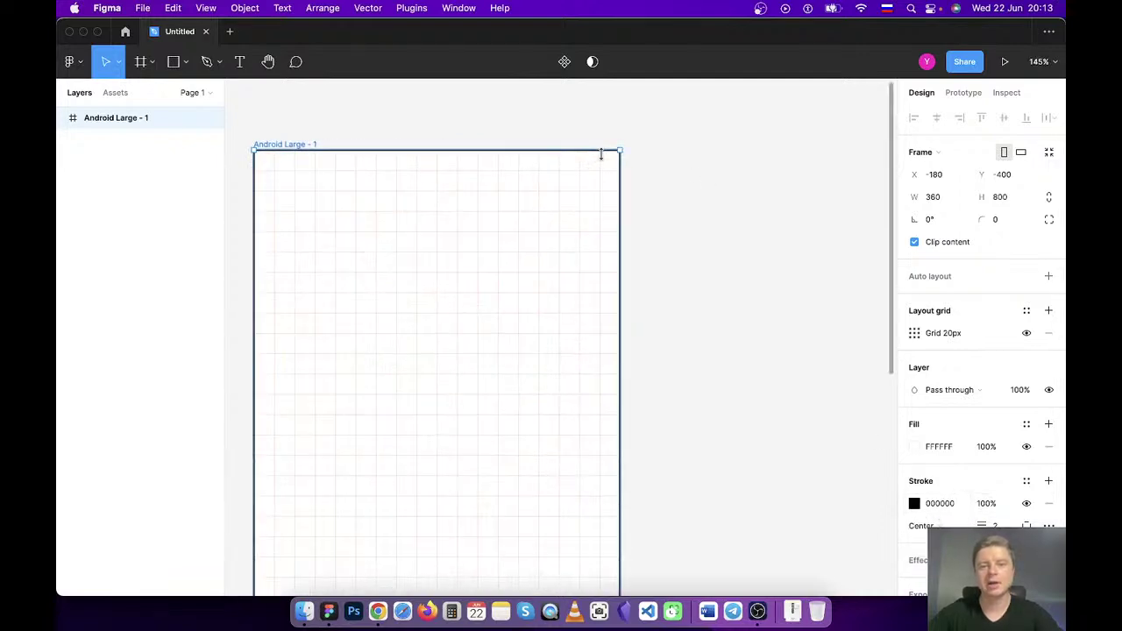
{"action": "scroll", "coordinate": [605, 144], "scroll_direction": "up", "scroll_amount": 5}
{"action": "scroll", "coordinate": [592, 138], "scroll_direction": "down", "scroll_amount": 8}
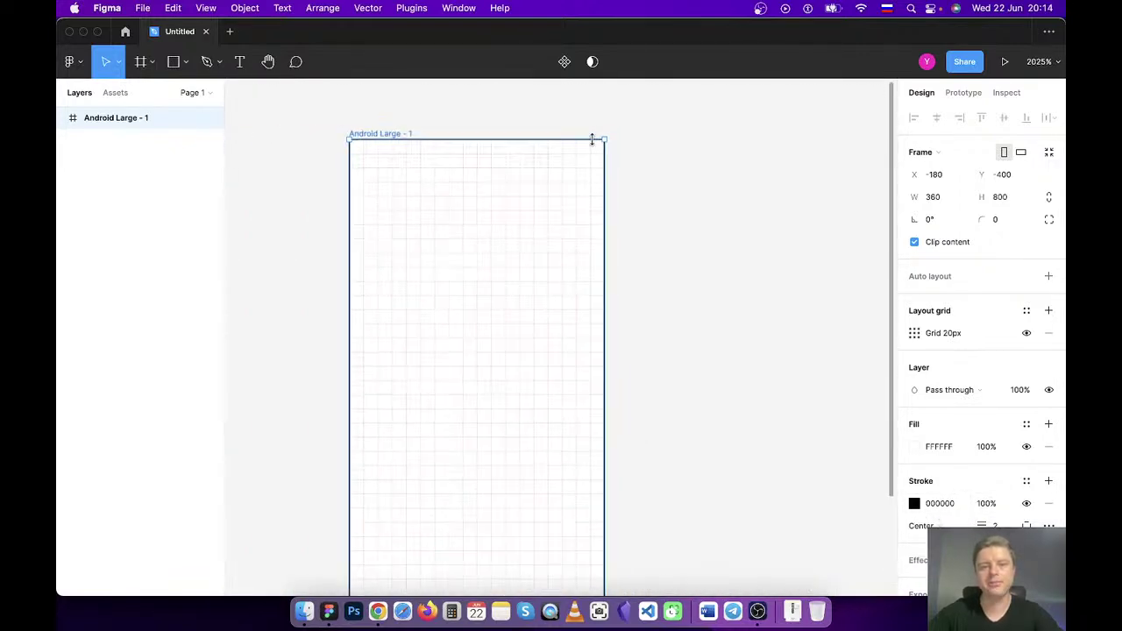
{"action": "scroll", "coordinate": [593, 138], "scroll_direction": "down", "scroll_amount": 2}
{"action": "scroll", "coordinate": [953, 491], "scroll_direction": "down", "scroll_amount": 1}
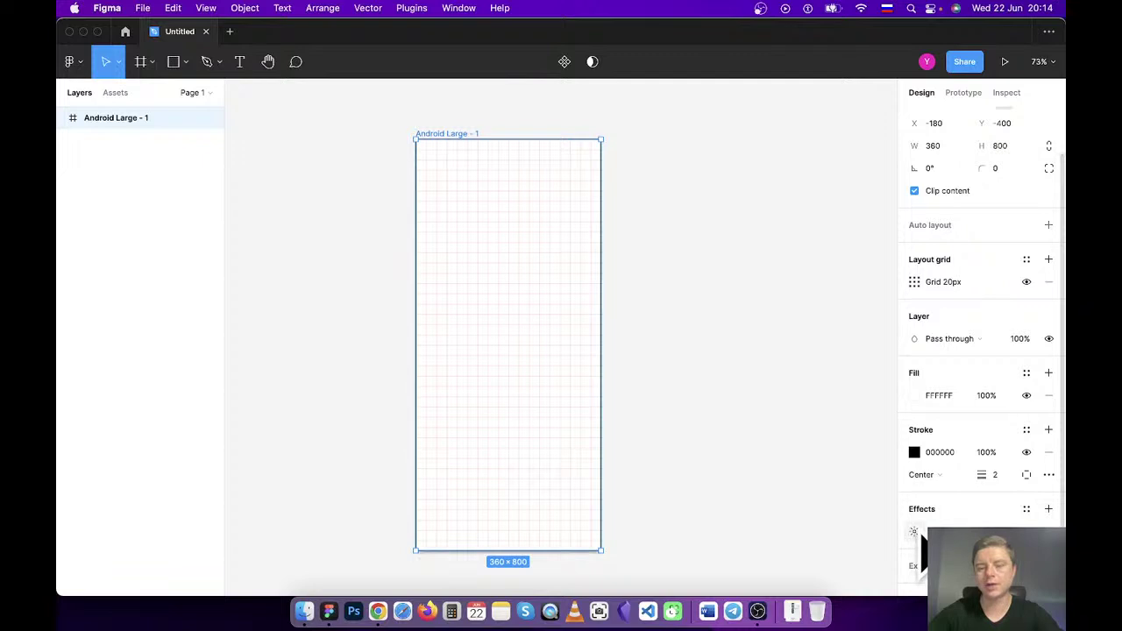
- Set the frame's drop shadow to X 4, Y 4, blur 0 and 100% opacity
{"action": "scroll", "coordinate": [915, 538], "scroll_direction": "up", "scroll_amount": 1}
{"action": "left_click", "coordinate": [914, 540]}
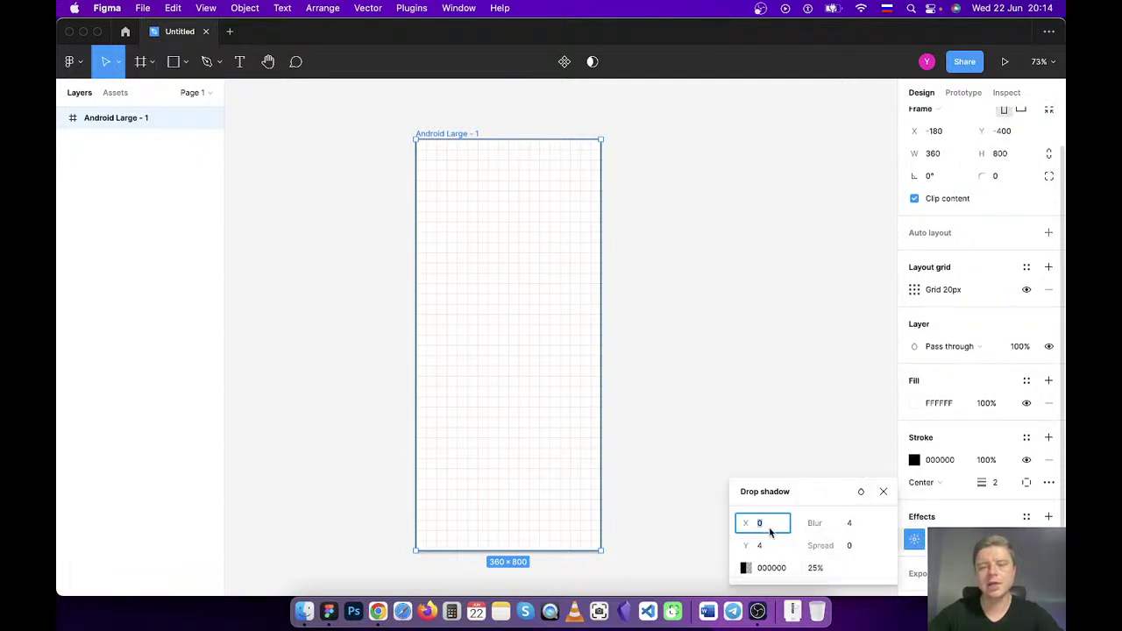
{"action": "type", "text": "4"}
{"action": "left_click", "coordinate": [766, 545]}
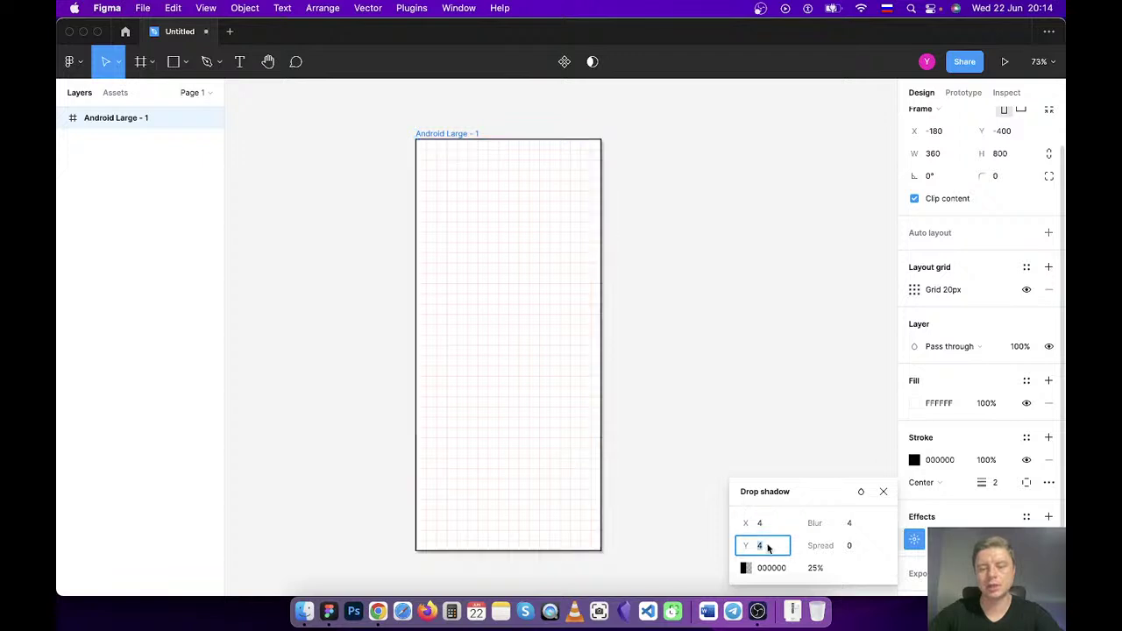
{"action": "left_click", "coordinate": [851, 523]}
{"action": "key", "text": "Return"}
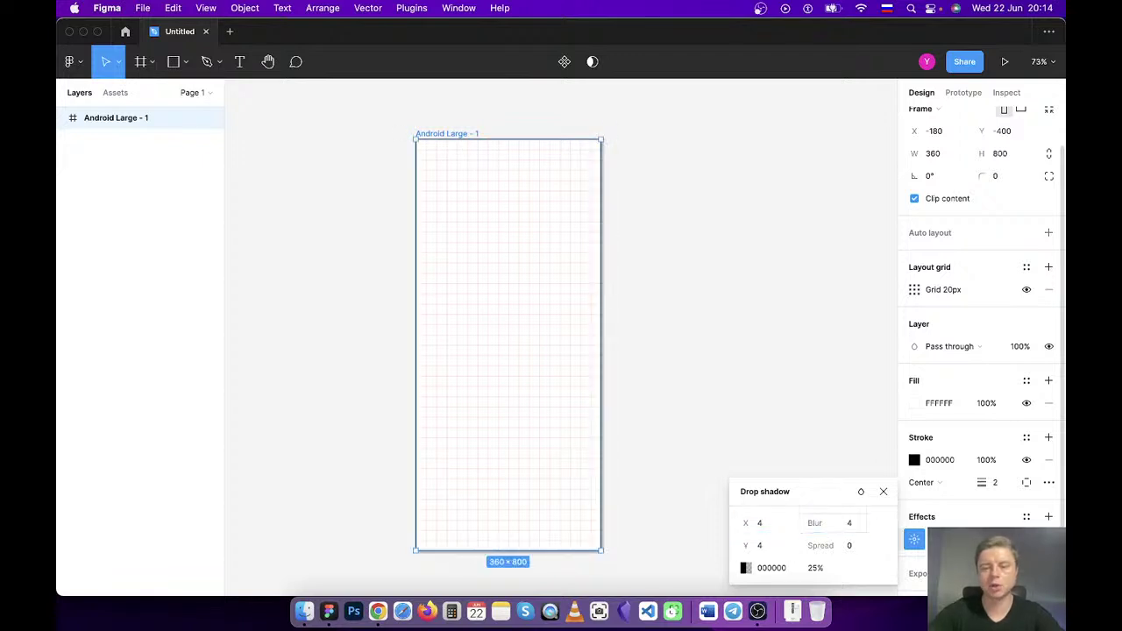
{"action": "left_click", "coordinate": [851, 524]}
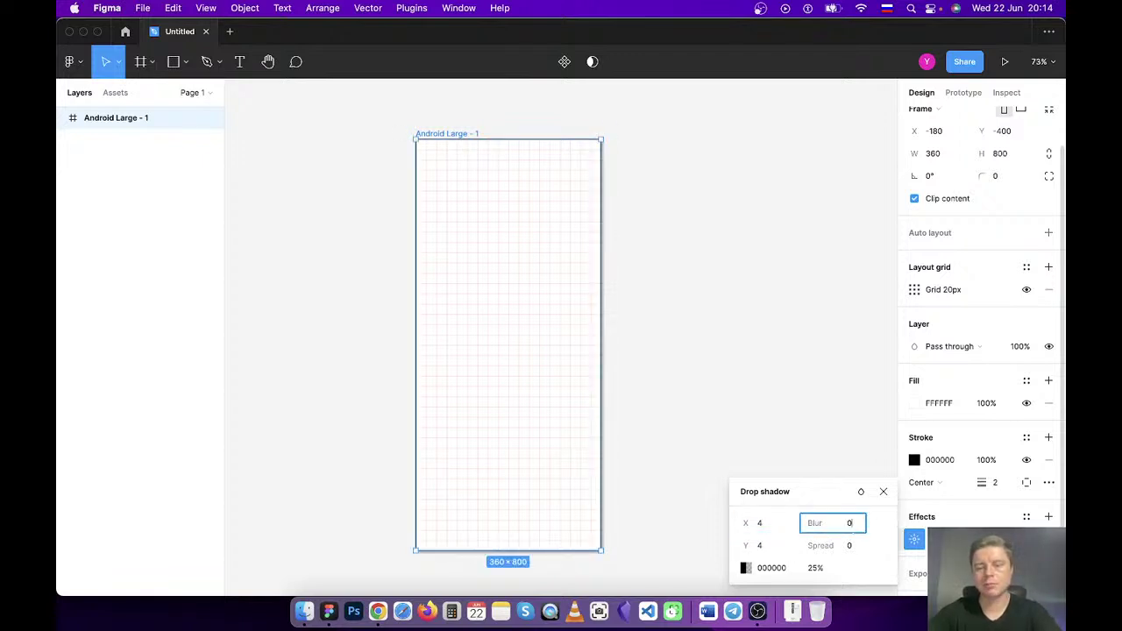
{"action": "key", "text": "Return"}
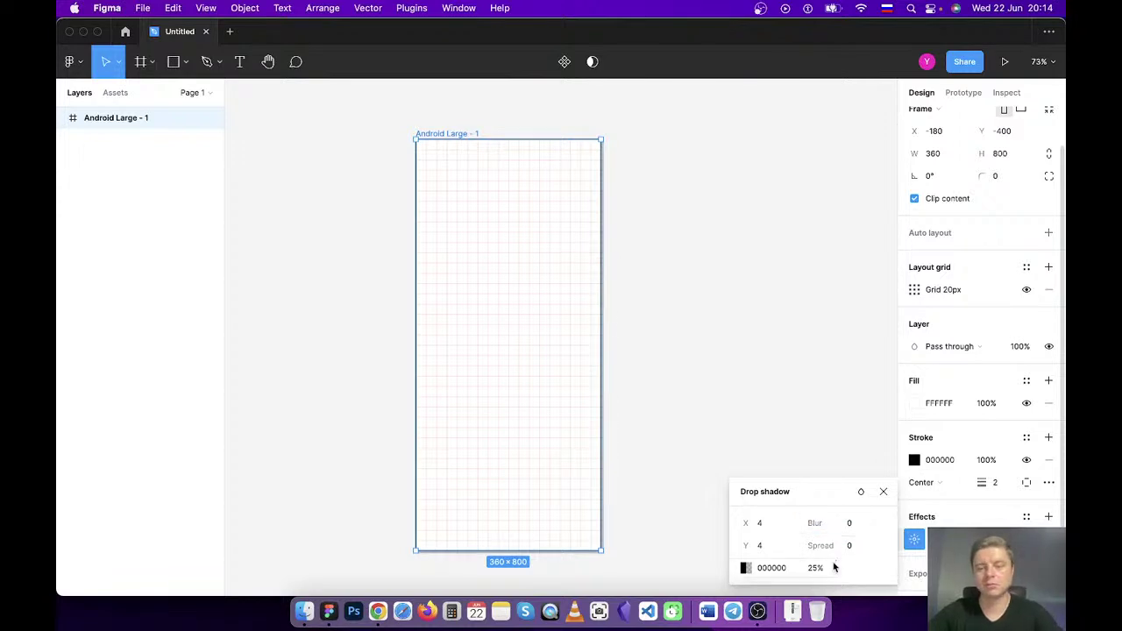
{"action": "left_click", "coordinate": [816, 570]}
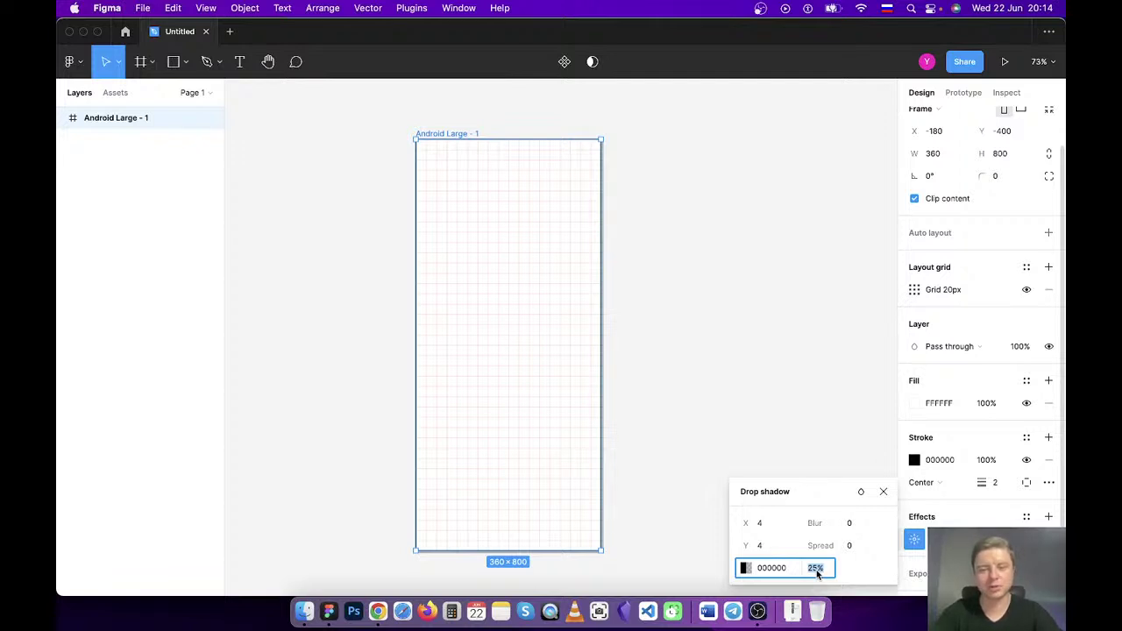
{"action": "type", "text": "100"}
{"action": "key", "text": "Return"}
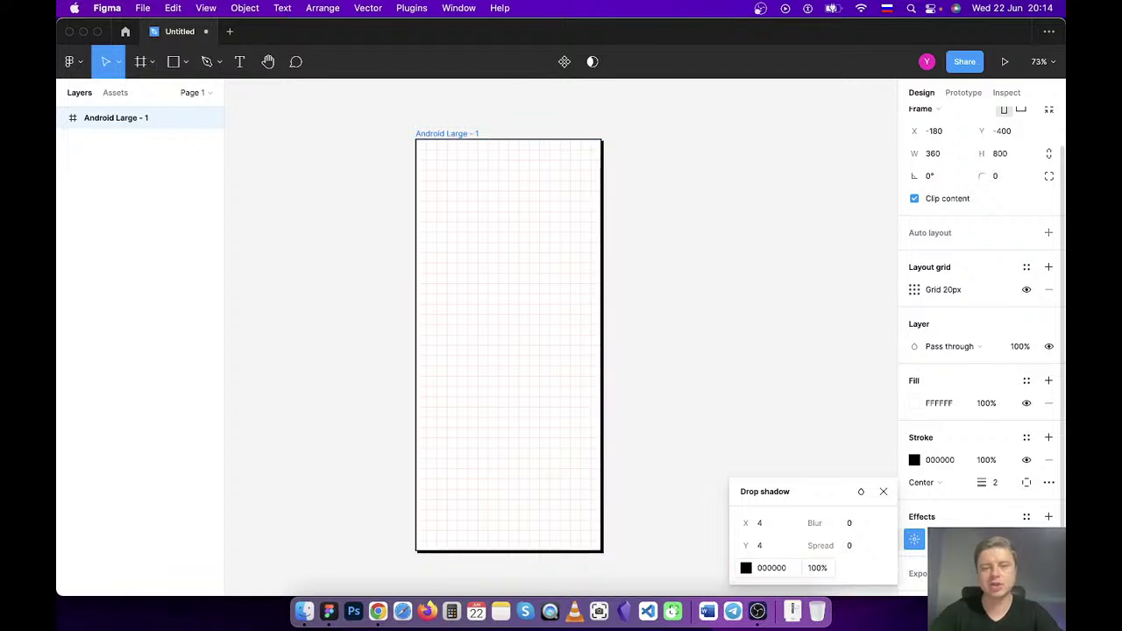
{"action": "left_click", "coordinate": [884, 492]}
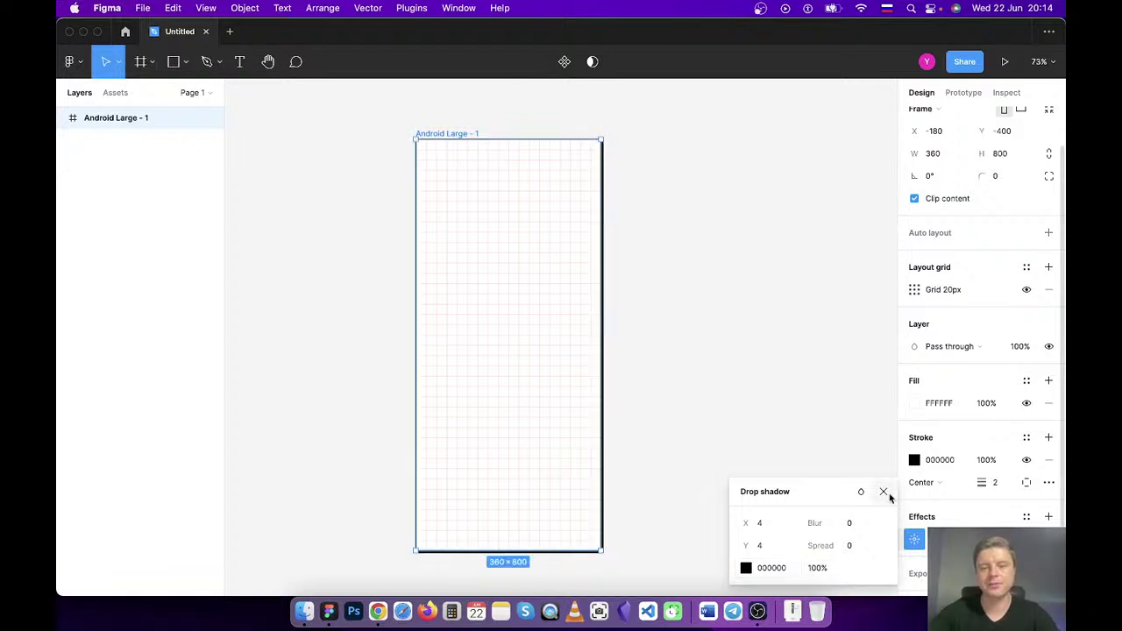
{"action": "left_click", "coordinate": [610, 143]}
{"action": "scroll", "coordinate": [603, 140], "scroll_direction": "up", "scroll_amount": 5}
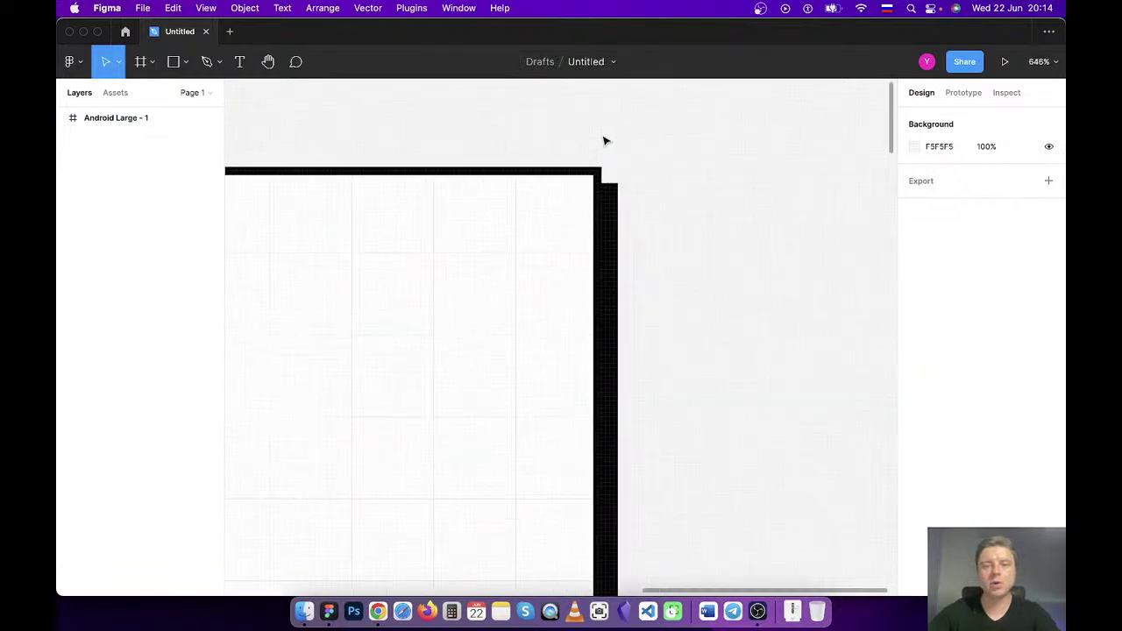
{"action": "scroll", "coordinate": [645, 225], "scroll_direction": "down", "scroll_amount": 5}
{"action": "scroll", "coordinate": [648, 227], "scroll_direction": "down", "scroll_amount": 3}
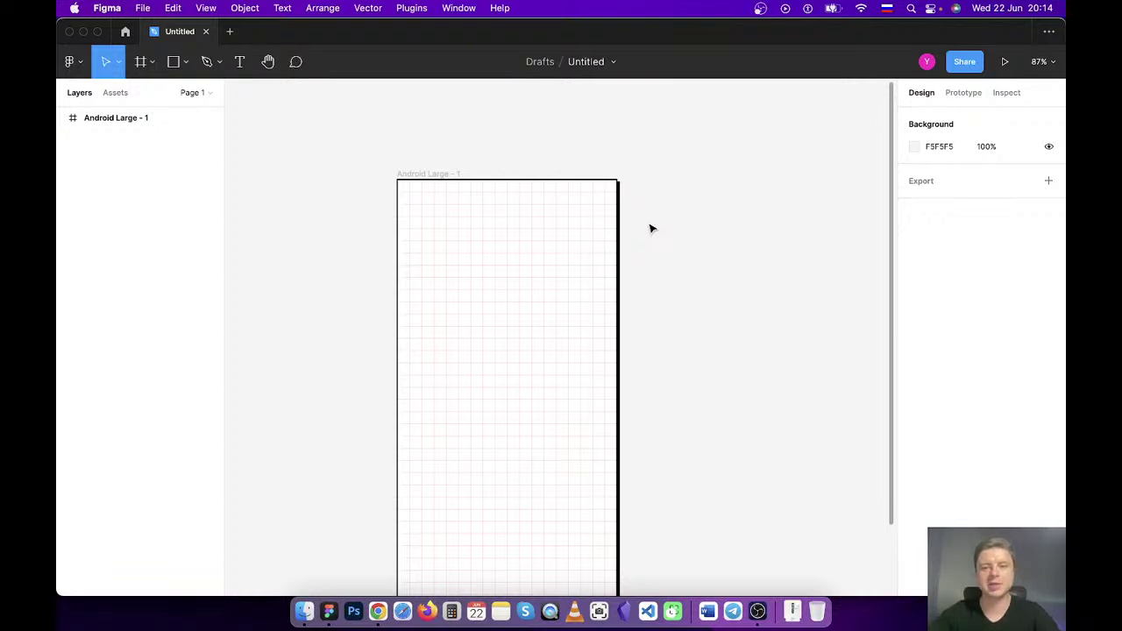
{"action": "scroll", "coordinate": [650, 228], "scroll_direction": "down", "scroll_amount": 3}
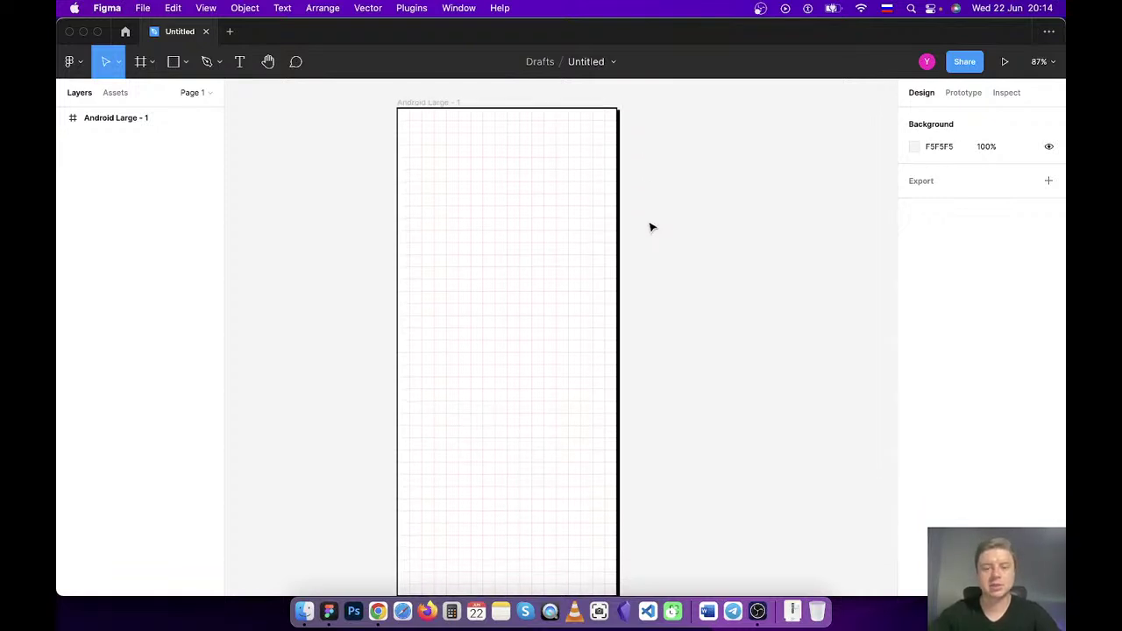
{"action": "scroll", "coordinate": [636, 290], "scroll_direction": "up", "scroll_amount": 3}
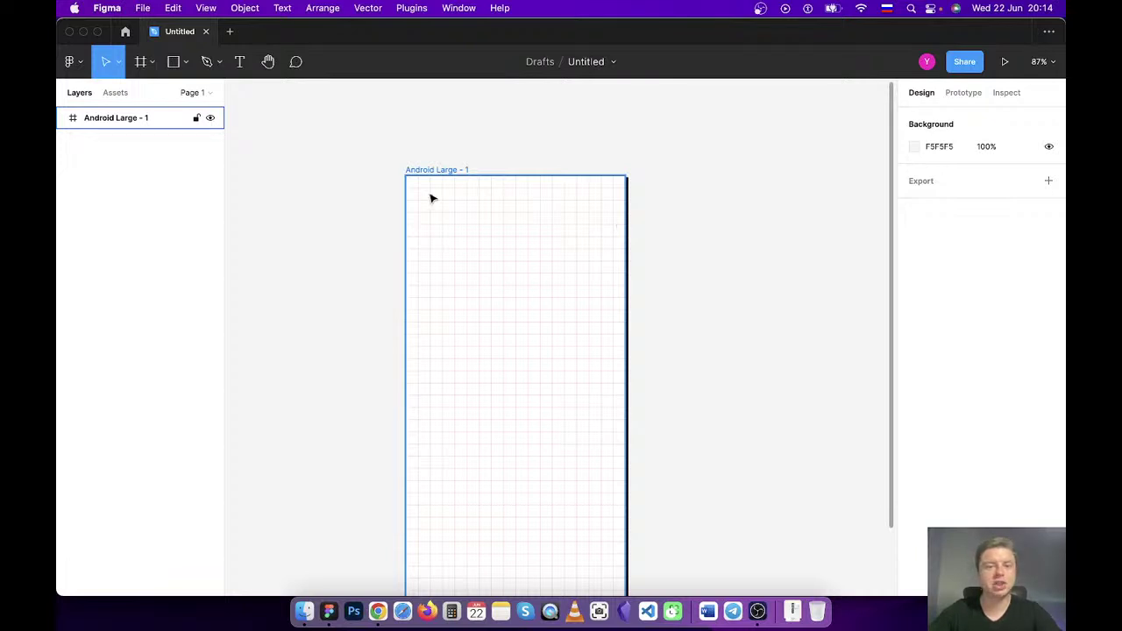
- Draw a rectangle across the top of the frame as the header bar
{"action": "left_click", "coordinate": [173, 63]}
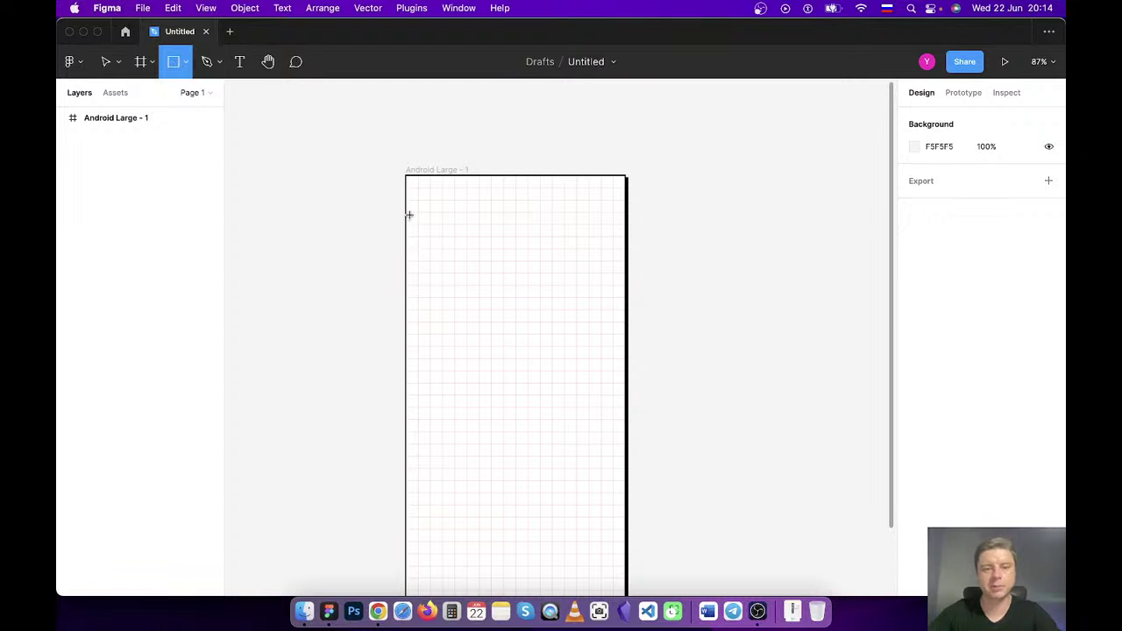
{"action": "mouse_move", "coordinate": [407, 213]}
{"action": "left_mouse_down"}
{"action": "mouse_move", "coordinate": [538, 271]}
{"action": "mouse_move", "coordinate": [626, 268]}
{"action": "left_mouse_up"}
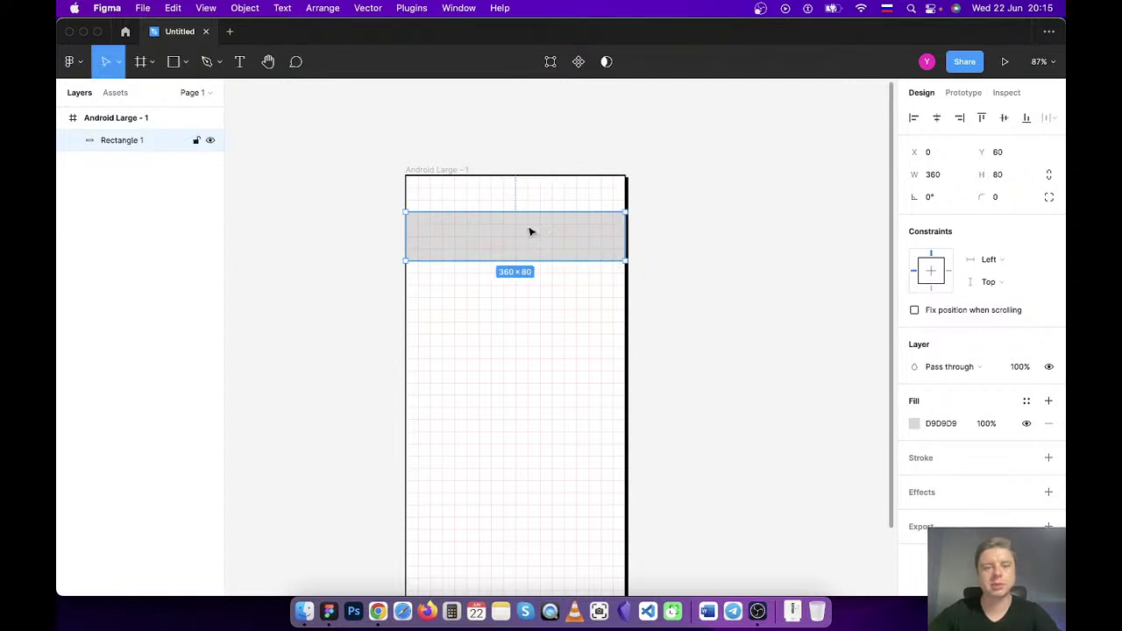
{"action": "scroll", "coordinate": [514, 233], "scroll_direction": "up", "scroll_amount": 5}
{"action": "scroll", "coordinate": [521, 234], "scroll_direction": "down", "scroll_amount": 1}
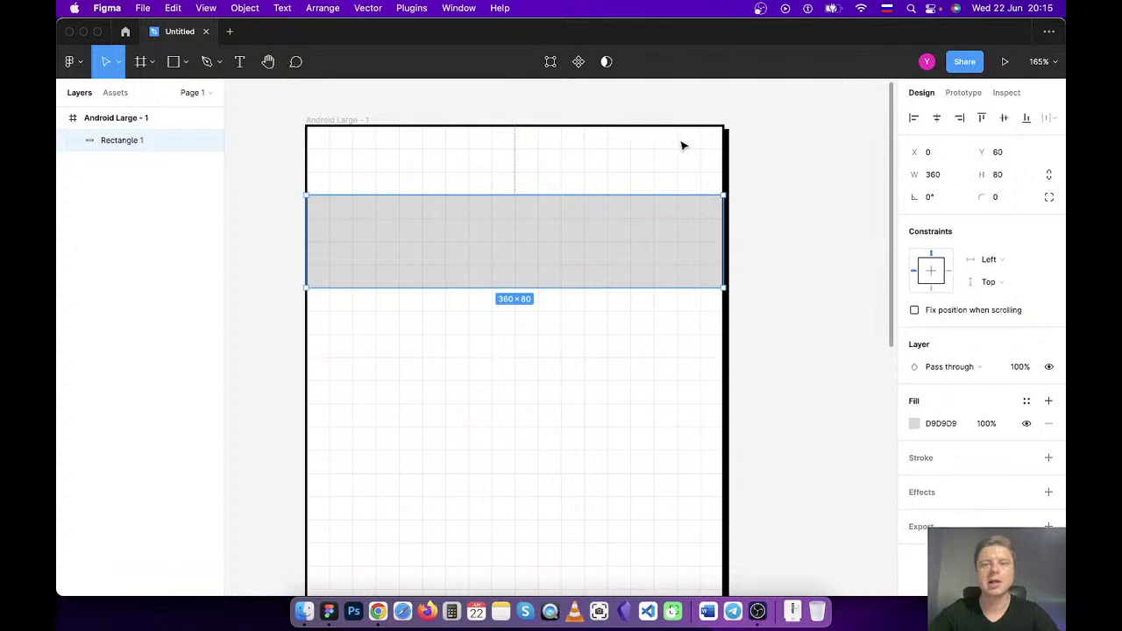
{"action": "mouse_move", "coordinate": [714, 209]}
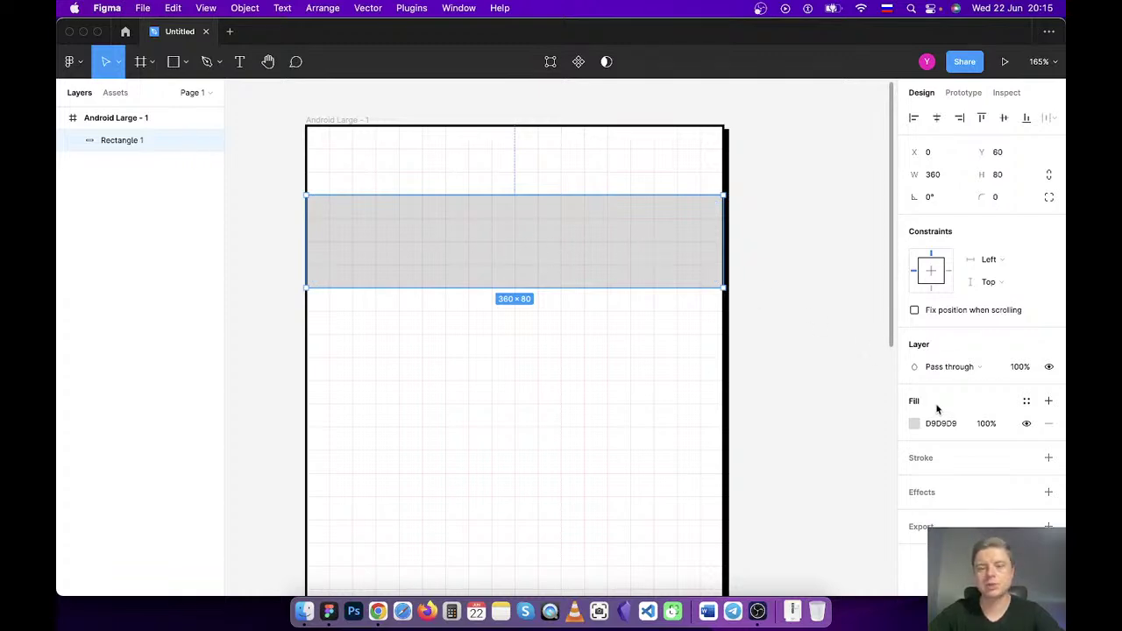
- Give the header rectangle a black stroke of weight 2 positioned Center
{"action": "left_click", "coordinate": [1048, 458]}
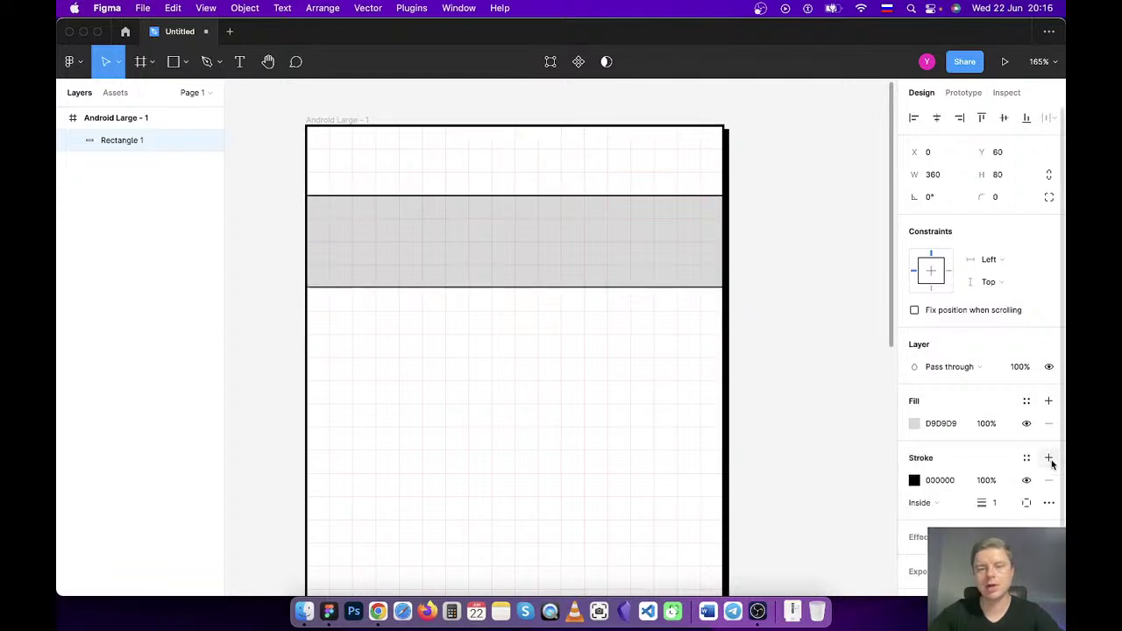
{"action": "left_click", "coordinate": [995, 503]}
{"action": "type", "text": "2"}
{"action": "key", "text": "Return"}
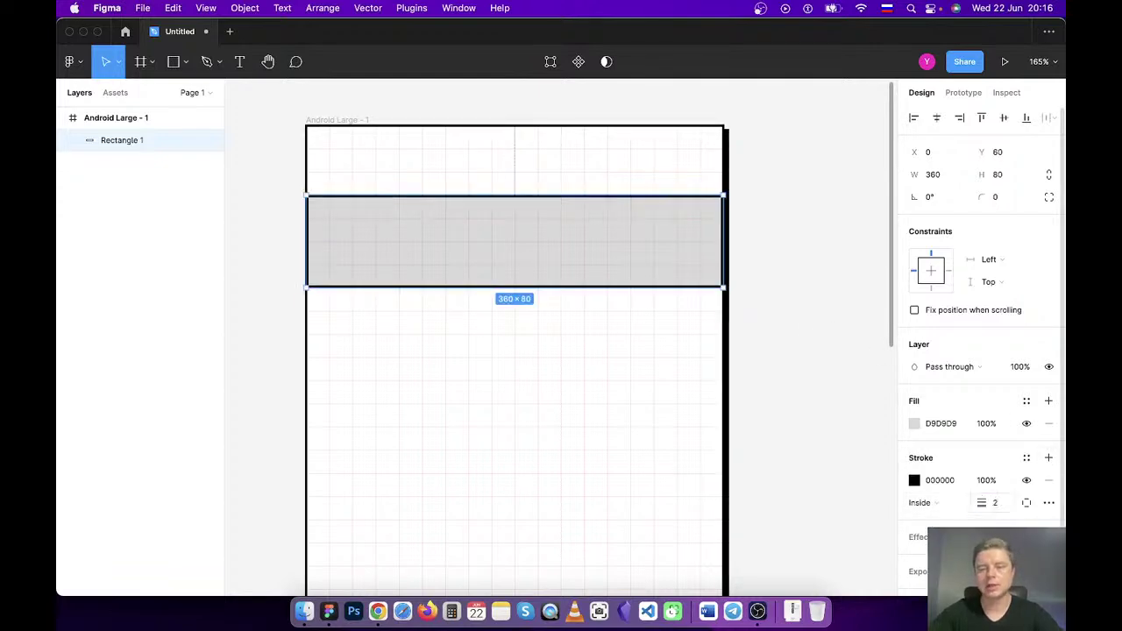
{"action": "left_click", "coordinate": [954, 506]}
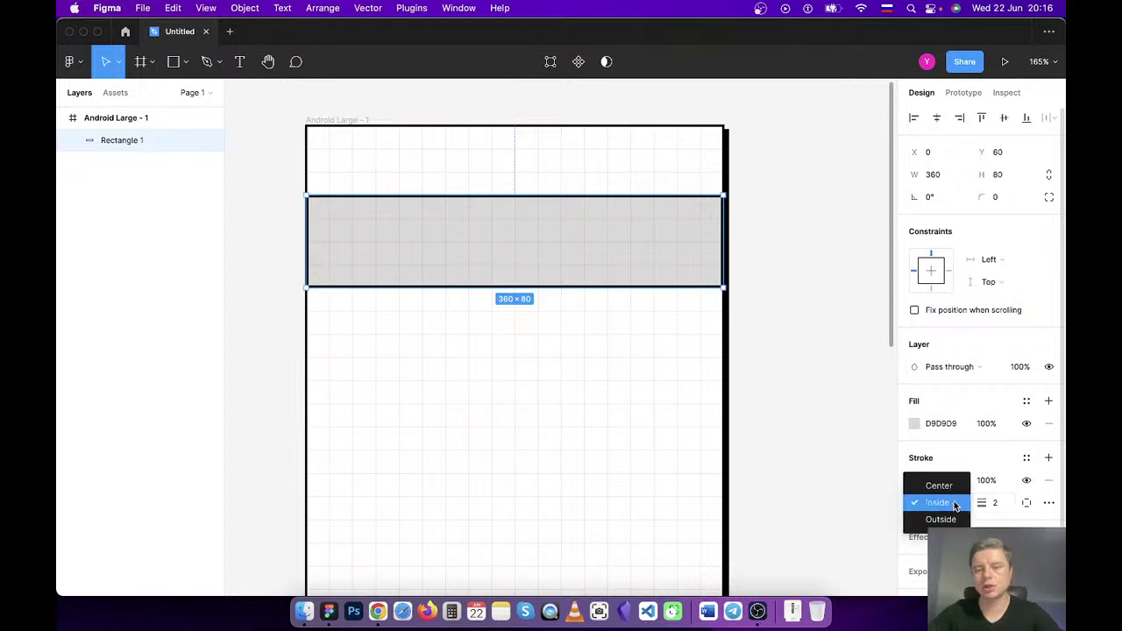
{"action": "left_click", "coordinate": [949, 487]}
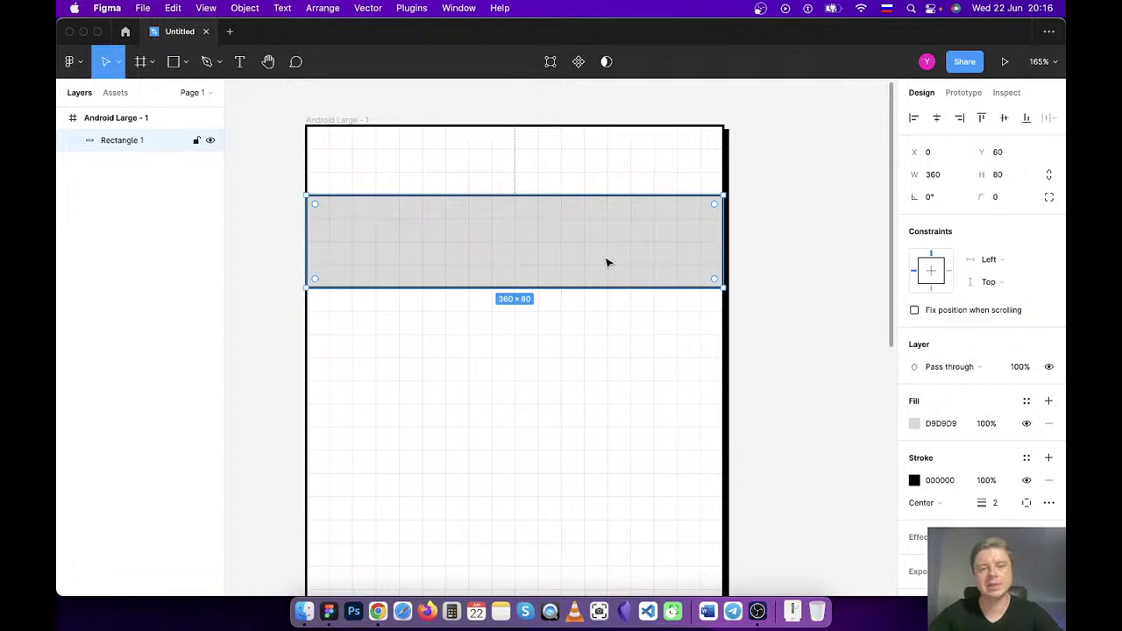
- Narrow the bar to an 80×80 square, then duplicate it into a 200-wide middle block and an 80×80 right square at X 280
{"action": "left_click_drag", "start_coordinate": [724, 256], "coordinate": [661, 238]}
{"action": "scroll", "coordinate": [394, 253], "scroll_direction": "up", "scroll_amount": 3}
{"action": "key", "text": "super+d"}
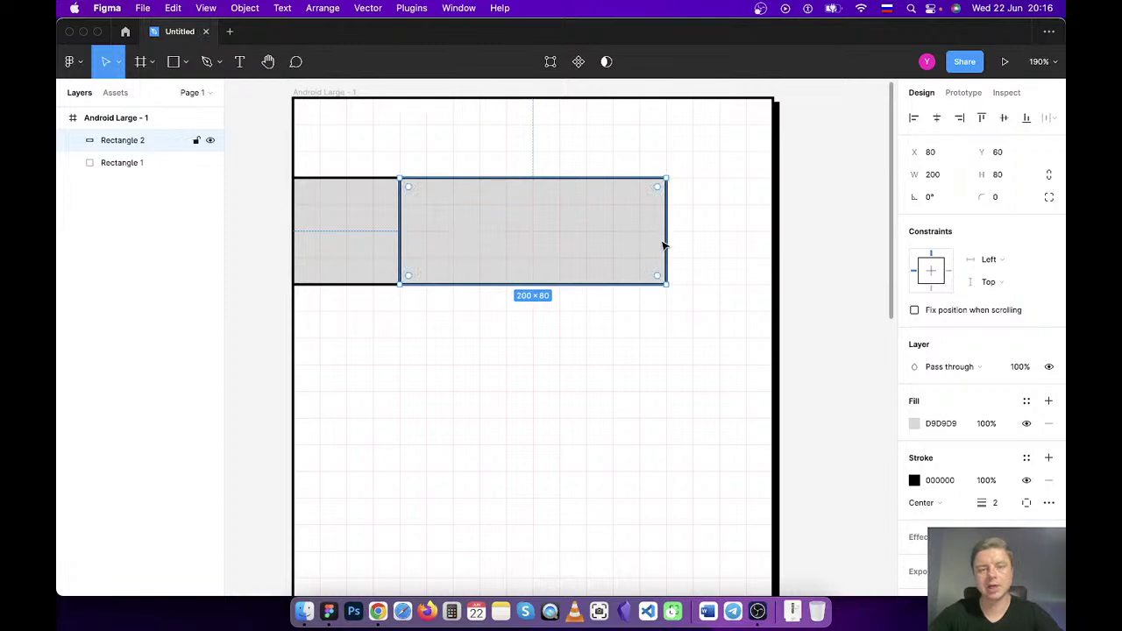
{"action": "key", "text": "super+d"}
{"action": "left_click_drag", "start_coordinate": [514, 241], "coordinate": [666, 233]}
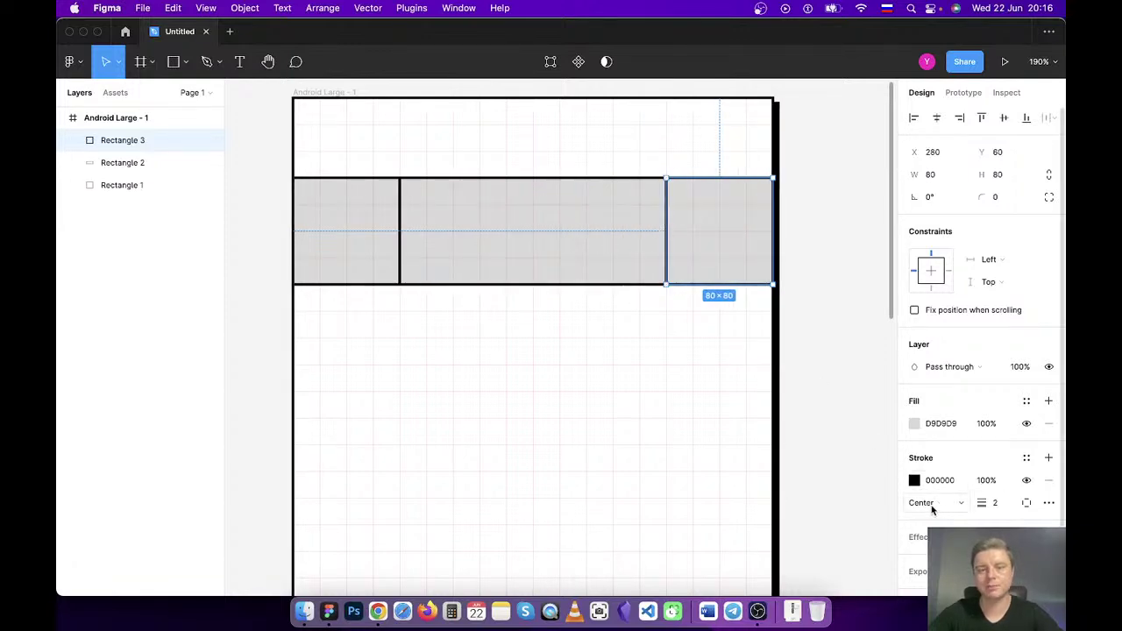
{"action": "left_click", "coordinate": [608, 363]}
{"action": "scroll", "coordinate": [668, 190], "scroll_direction": "up", "scroll_amount": 5}
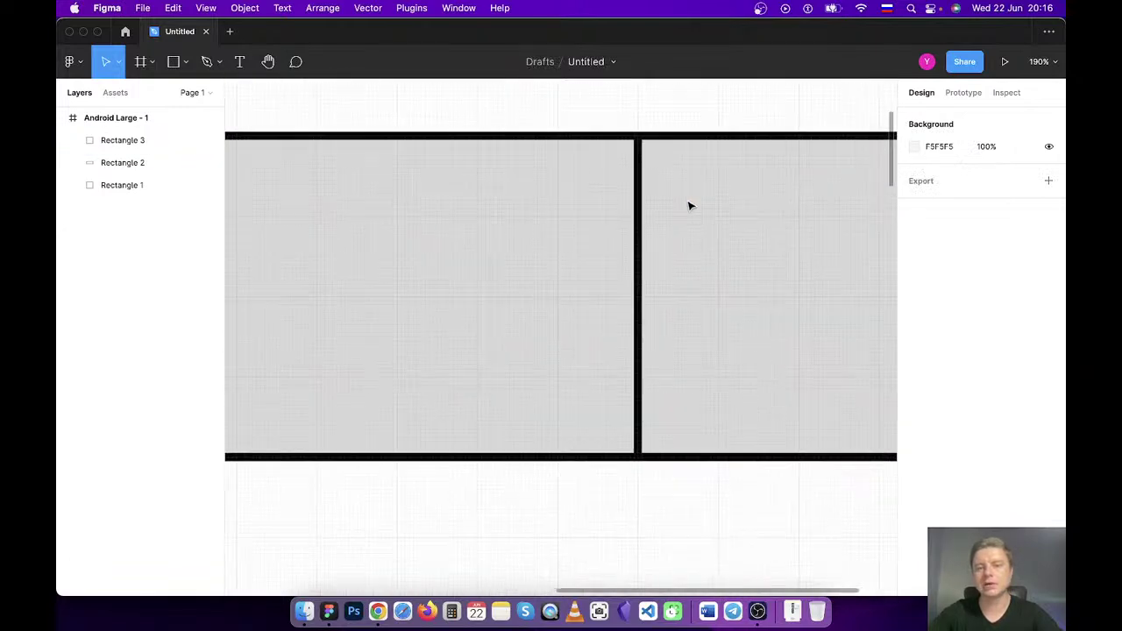
{"action": "scroll", "coordinate": [639, 138], "scroll_direction": "up", "scroll_amount": 10}
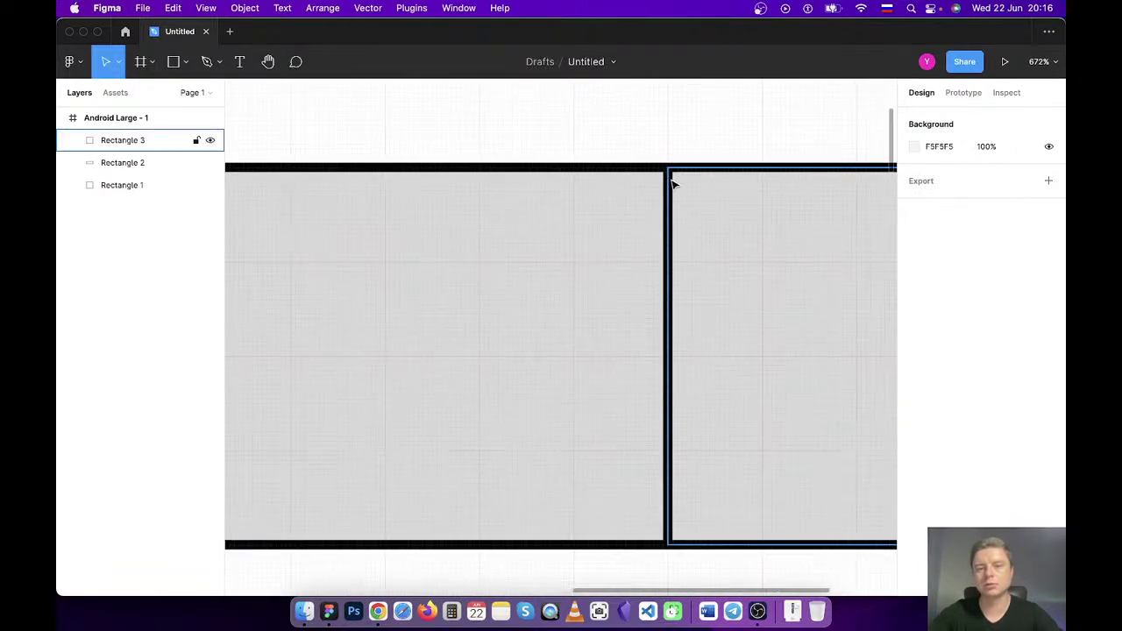
{"action": "scroll", "coordinate": [672, 182], "scroll_direction": "down", "scroll_amount": 8}
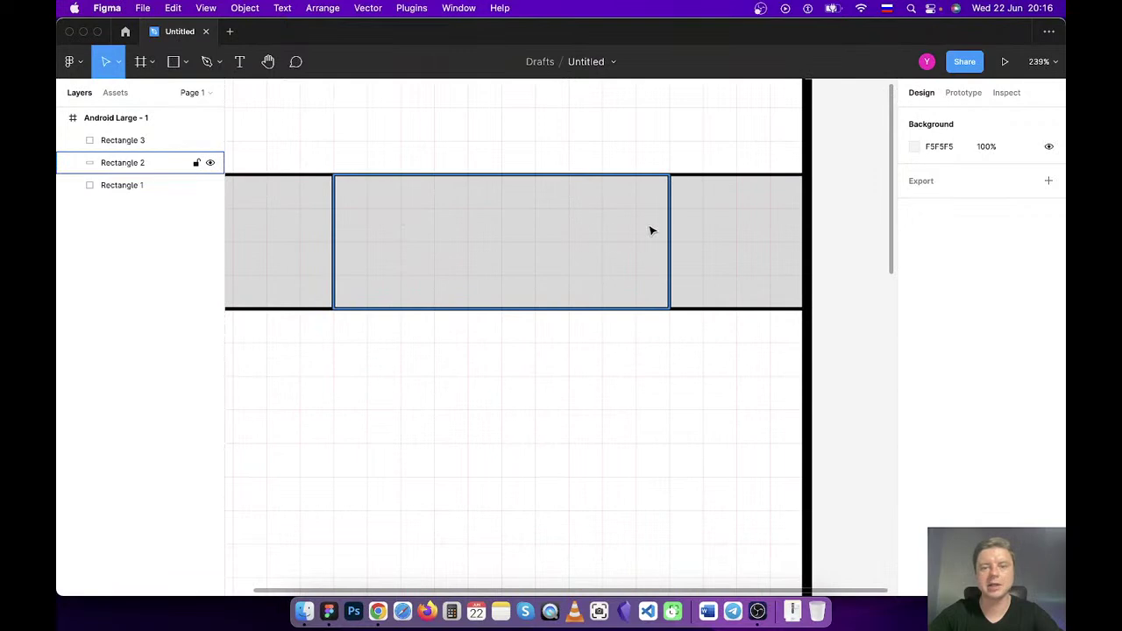
{"action": "scroll", "coordinate": [702, 320], "scroll_direction": "down", "scroll_amount": 3}
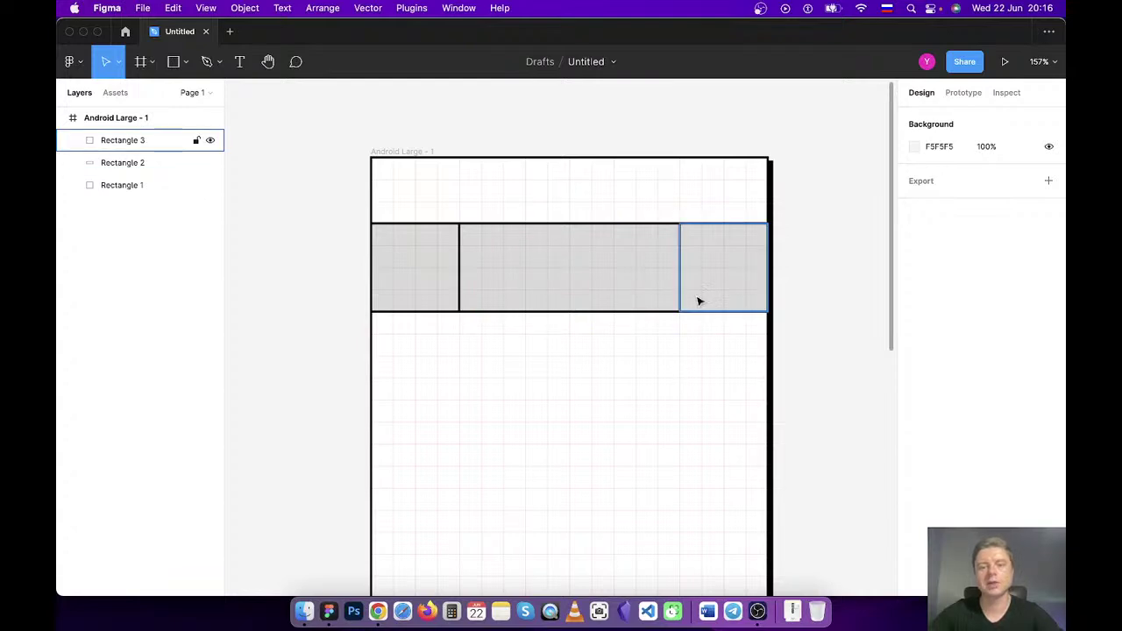
- Select the three header rectangles and try stroke positions Outside and then Inside
{"action": "left_click", "coordinate": [728, 253]}
{"action": "left_click", "coordinate": [639, 258], "text": "shift"}
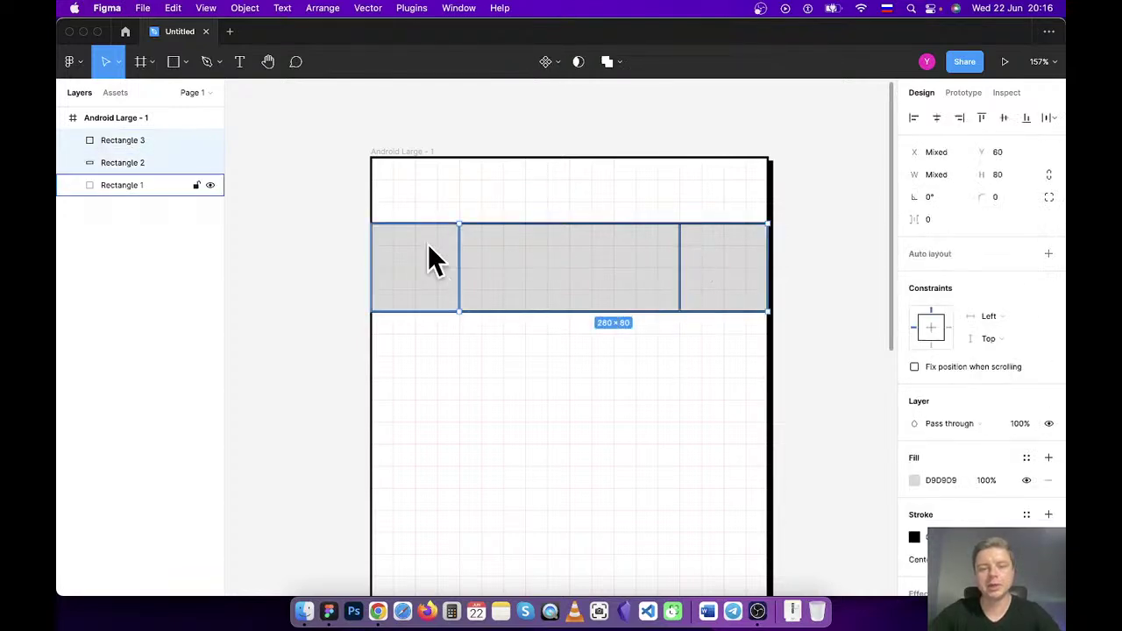
{"action": "left_click", "coordinate": [429, 248], "text": "shift"}
{"action": "scroll", "coordinate": [1046, 438], "scroll_direction": "down", "scroll_amount": 2}
{"action": "left_click", "coordinate": [945, 477]}
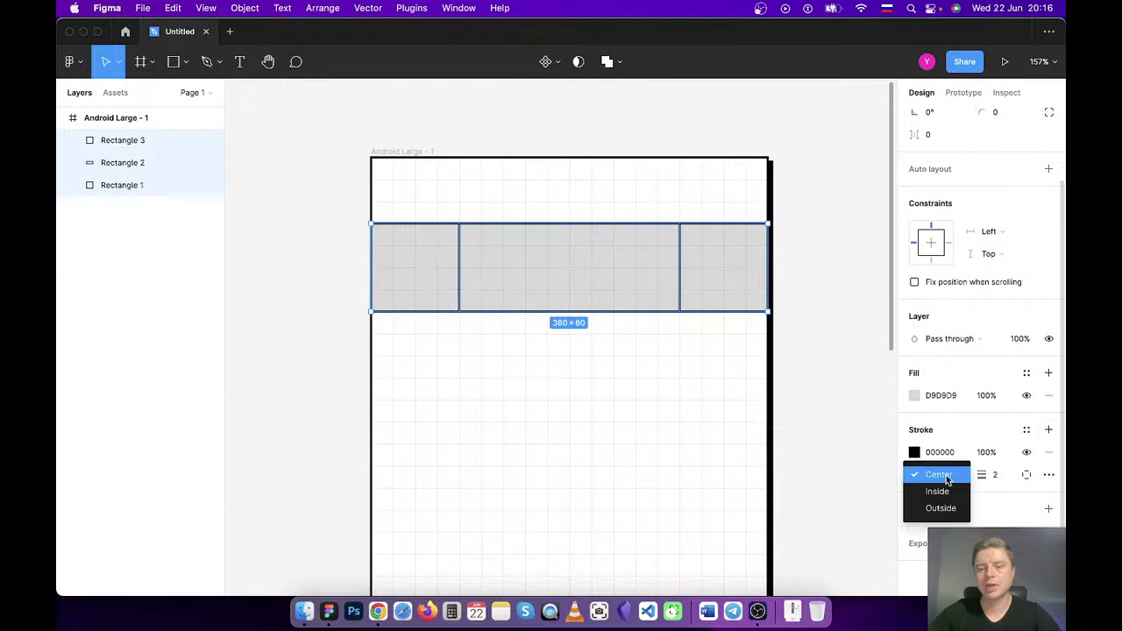
{"action": "left_click", "coordinate": [942, 509]}
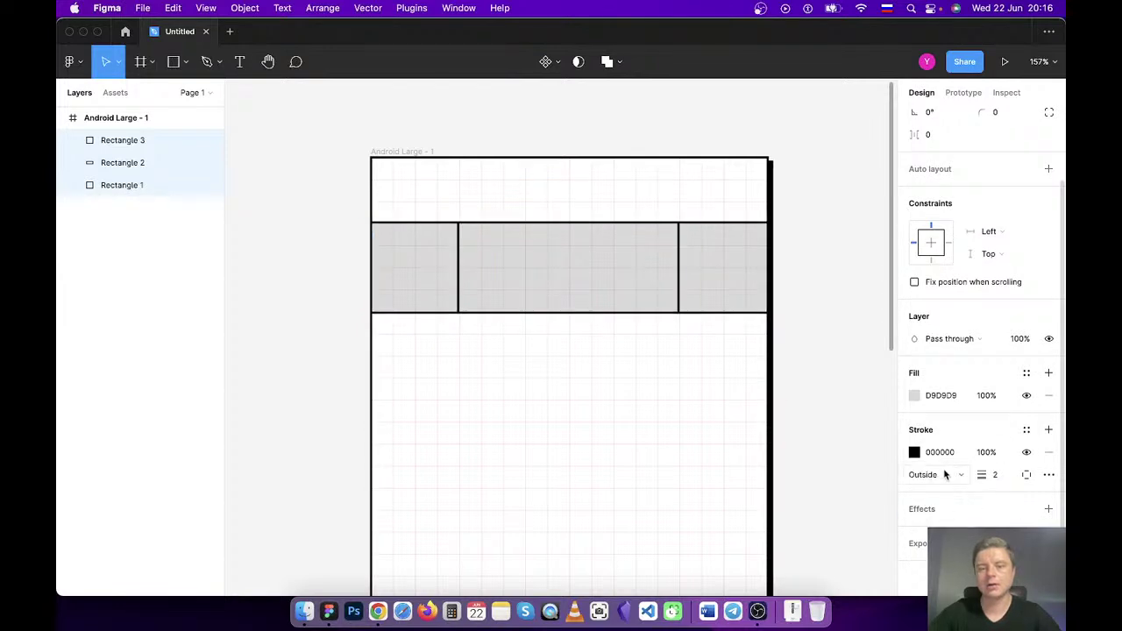
{"action": "left_click", "coordinate": [944, 474]}
{"action": "left_click", "coordinate": [942, 456]}
{"action": "left_click", "coordinate": [686, 380]}
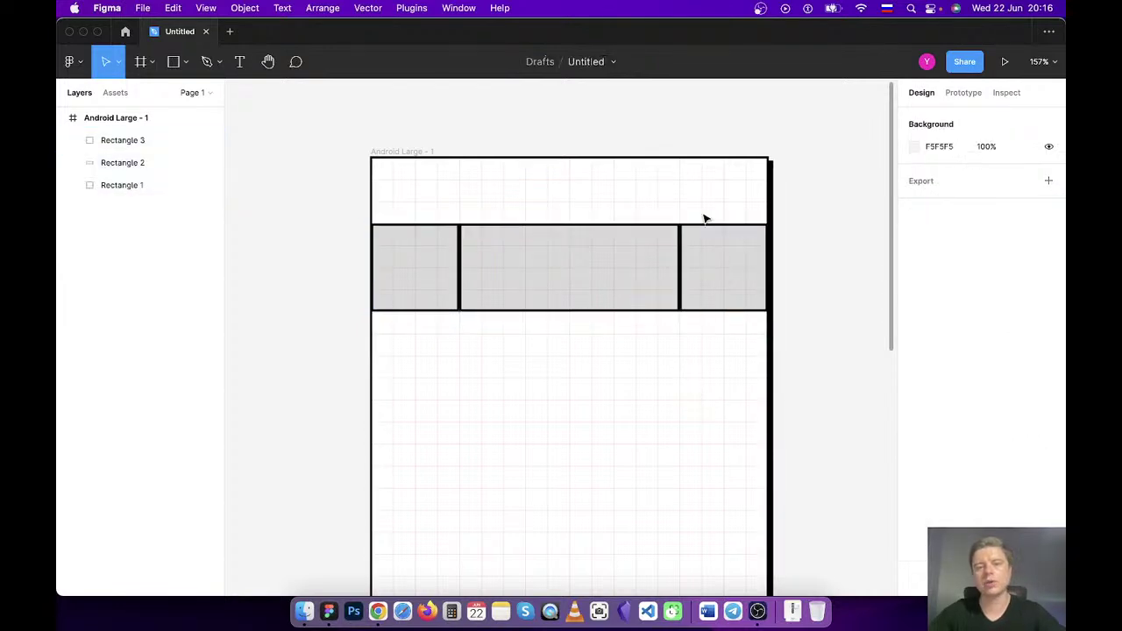
- Reselect the three row rectangles and check how their borders line up
{"action": "scroll", "coordinate": [693, 241], "scroll_direction": "up", "scroll_amount": 5, "text": "ctrl"}
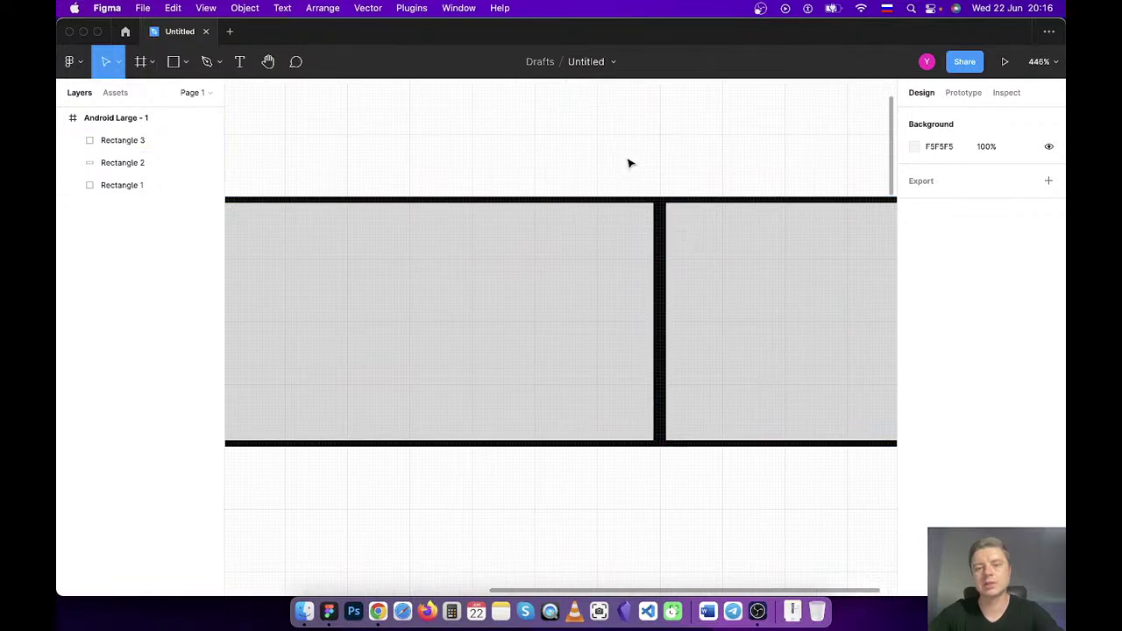
{"action": "scroll", "coordinate": [666, 163], "scroll_direction": "up", "scroll_amount": 8, "text": "ctrl"}
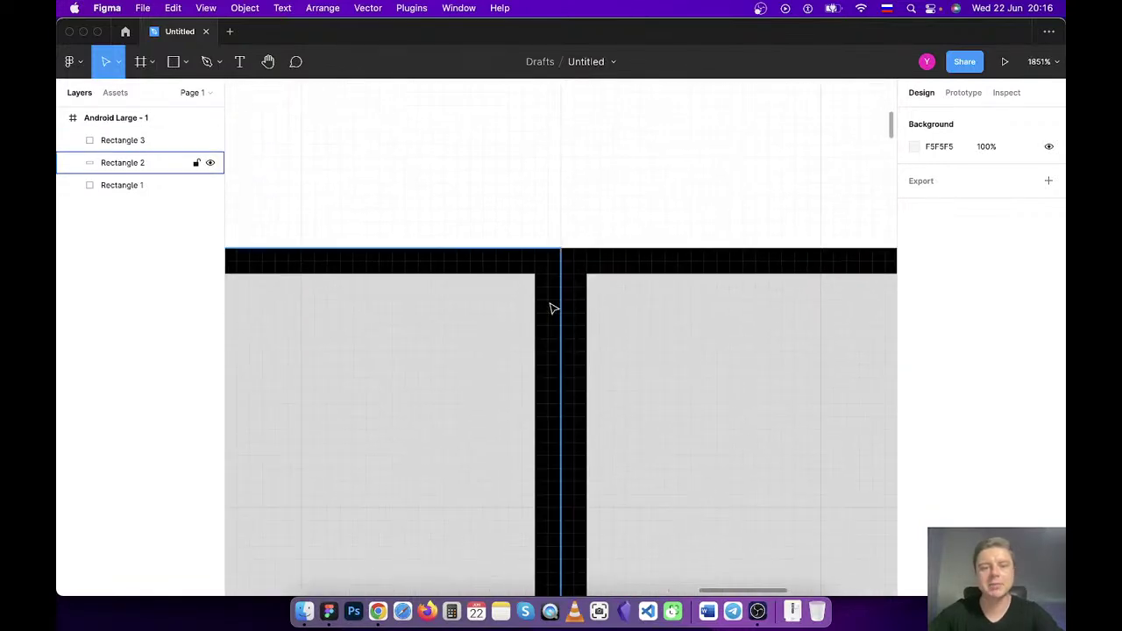
{"action": "scroll", "coordinate": [641, 207], "scroll_direction": "down", "scroll_amount": 15, "text": "ctrl"}
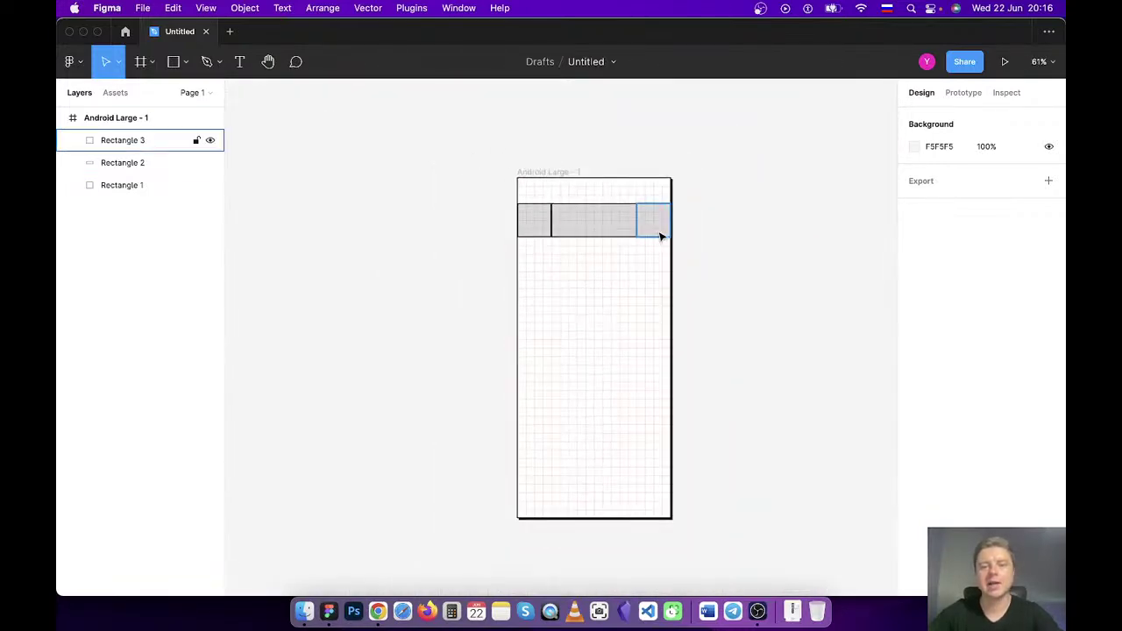
{"action": "left_click", "coordinate": [661, 235]}
{"action": "left_click", "coordinate": [614, 220], "text": "shift"}
{"action": "left_click", "coordinate": [537, 225], "text": "shift"}
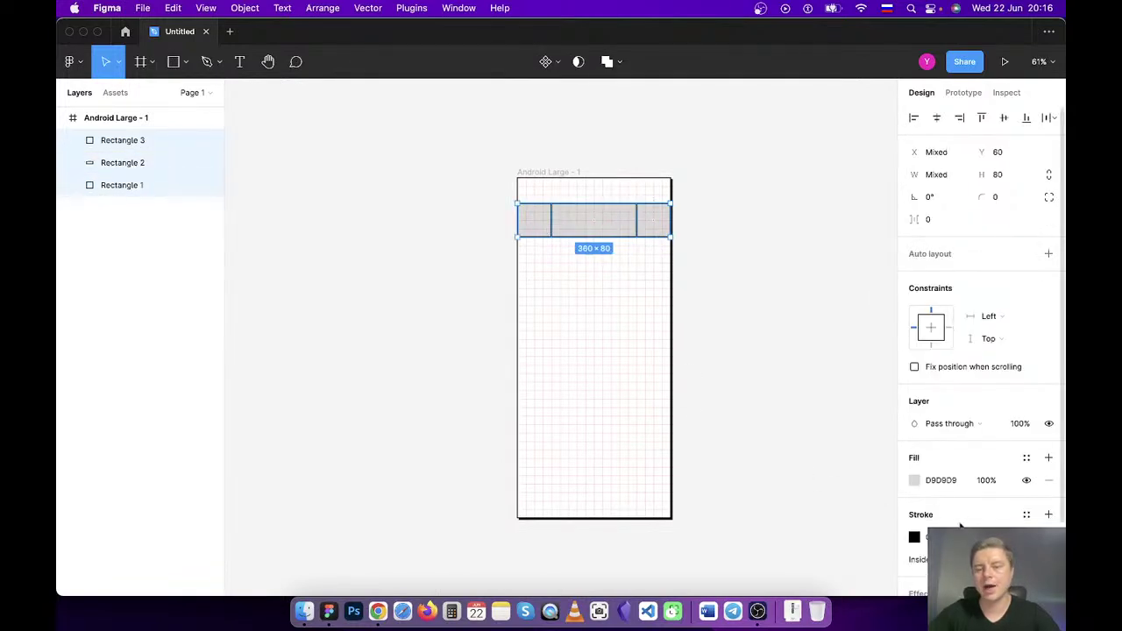
{"action": "left_click", "coordinate": [599, 326]}
{"action": "scroll", "coordinate": [608, 172], "scroll_direction": "up", "scroll_amount": 15, "text": "ctrl"}
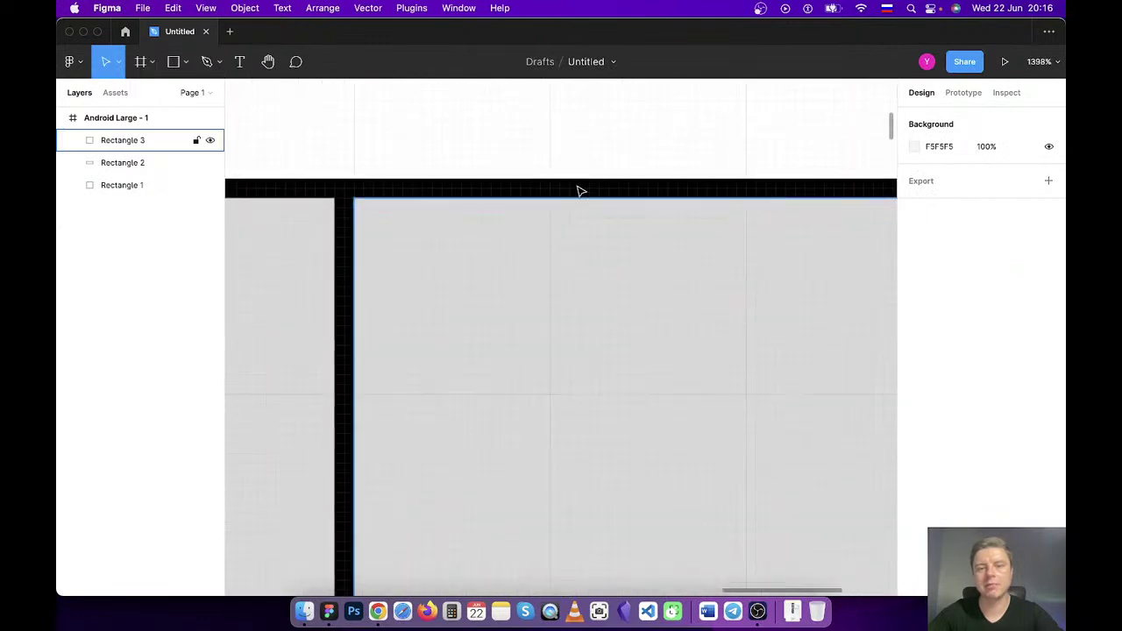
{"action": "scroll", "coordinate": [473, 179], "scroll_direction": "down", "scroll_amount": 10, "text": "ctrl"}
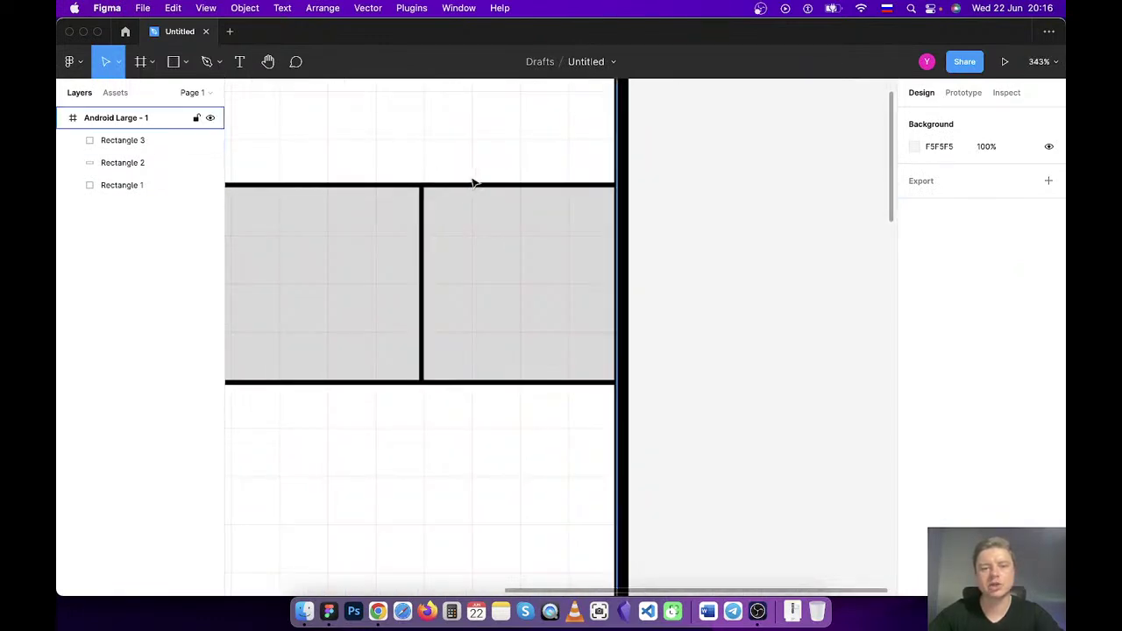
{"action": "scroll", "coordinate": [460, 193], "scroll_direction": "up", "scroll_amount": 8, "text": "ctrl"}
{"action": "scroll", "coordinate": [514, 188], "scroll_direction": "down", "scroll_amount": 5, "text": "ctrl"}
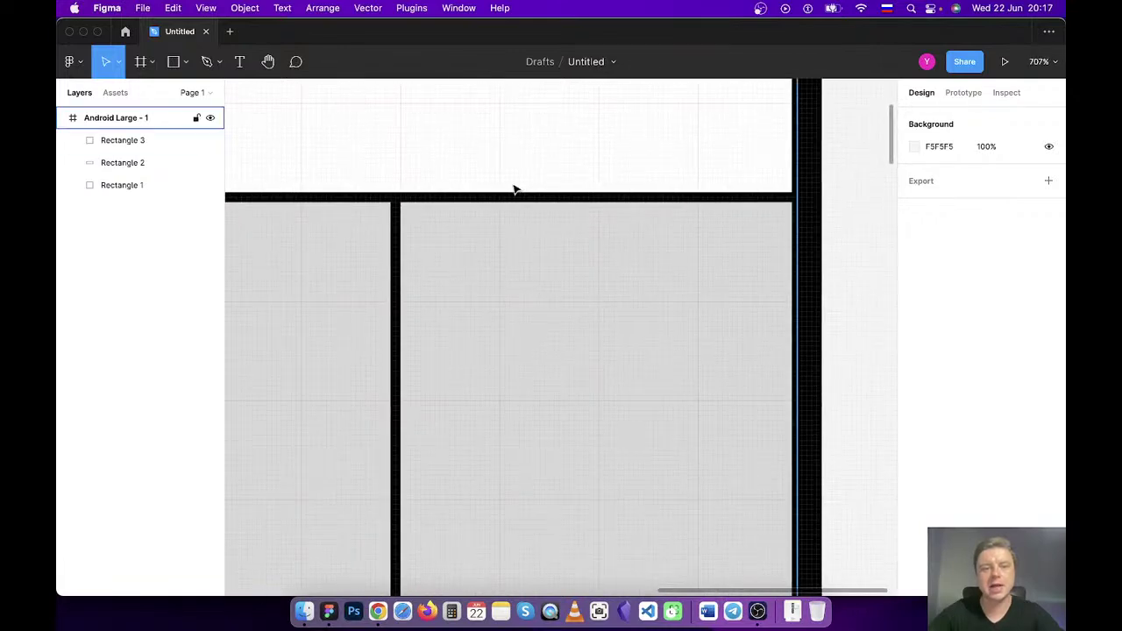
{"action": "scroll", "coordinate": [558, 166], "scroll_direction": "up", "scroll_amount": 10, "text": "ctrl"}
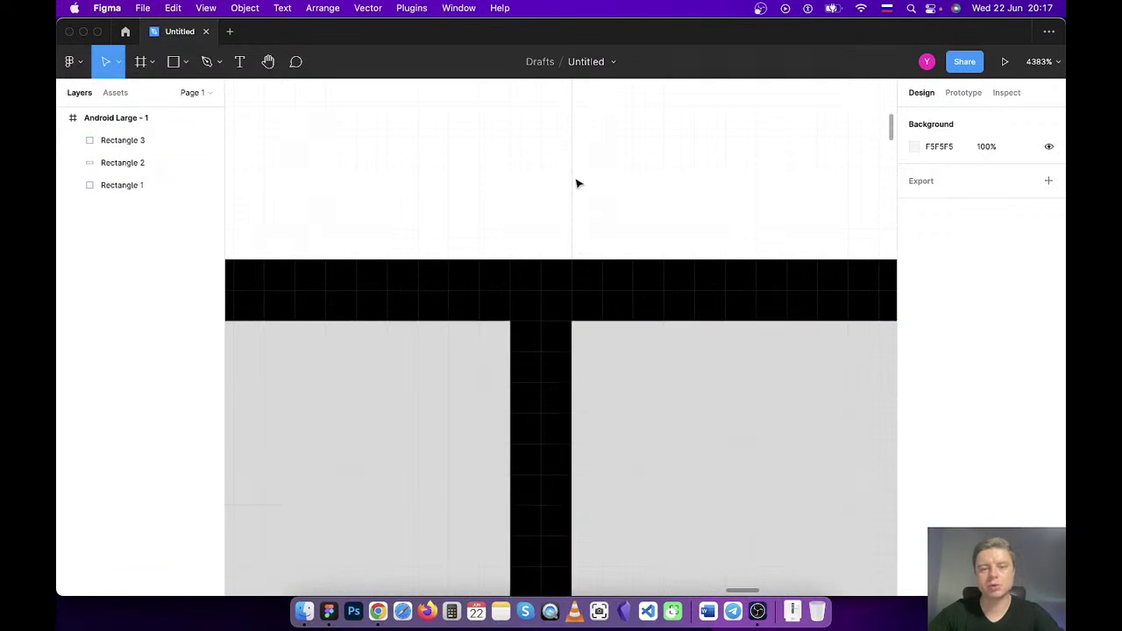
{"action": "scroll", "coordinate": [580, 243], "scroll_direction": "down", "scroll_amount": 3, "text": "ctrl"}
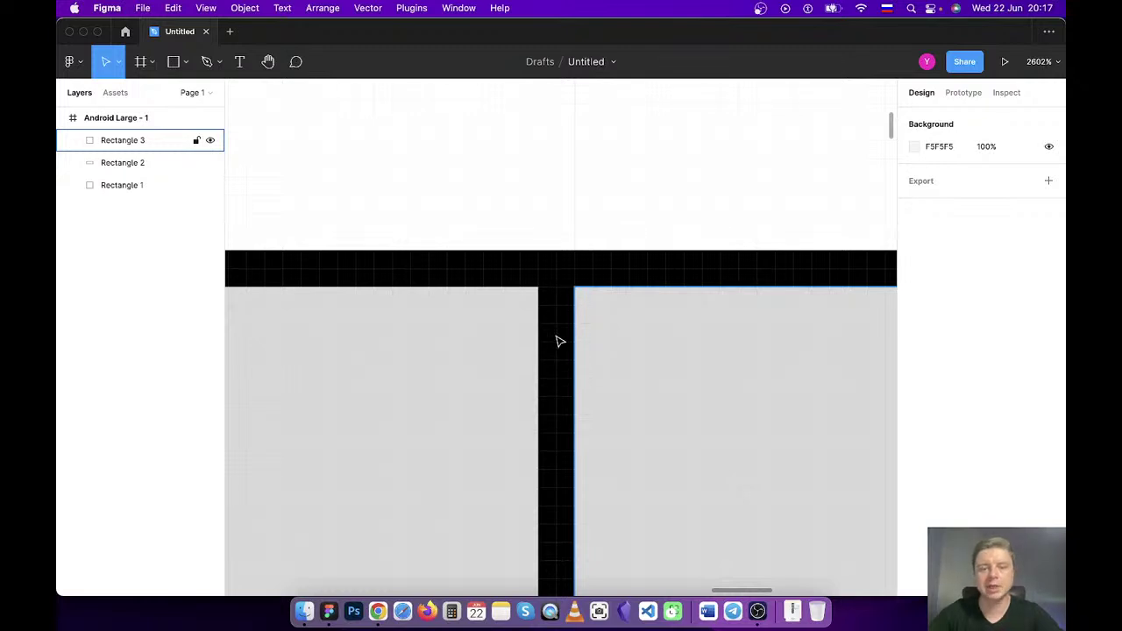
- Use select-all and undo shortcuts to settle on centred strokes so adjacent borders overlap
{"action": "key", "text": "super+a"}
{"action": "key", "text": "ctrl+alt+t"}
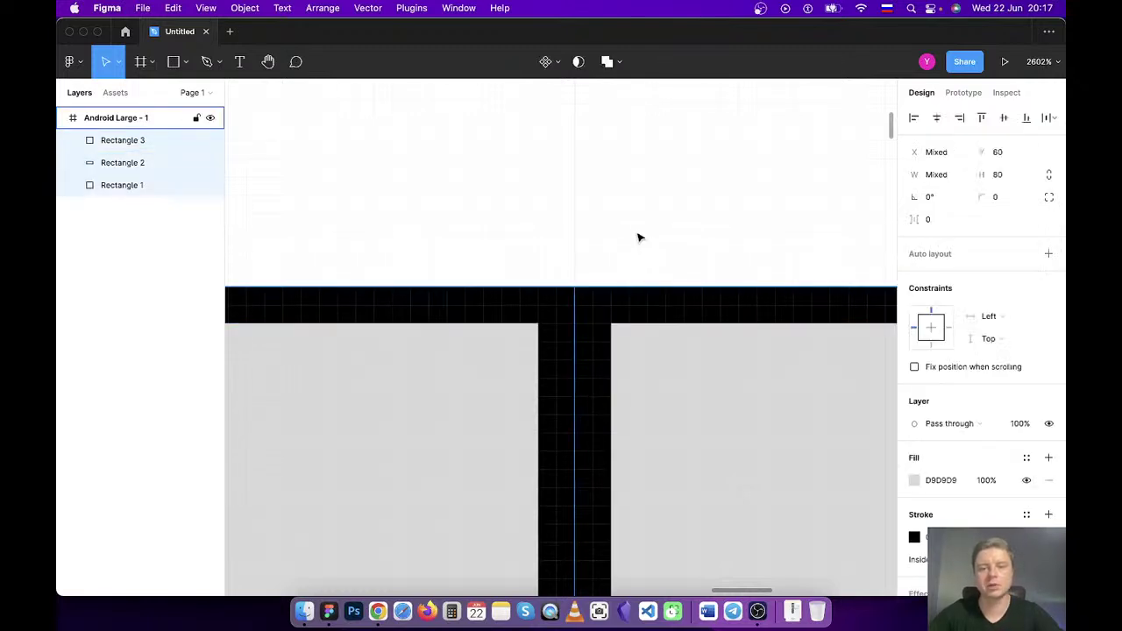
{"action": "key", "text": "super+z"}
{"action": "key", "text": "Escape"}
{"action": "key", "text": "super+a"}
{"action": "key", "text": "ctrl+alt+t"}
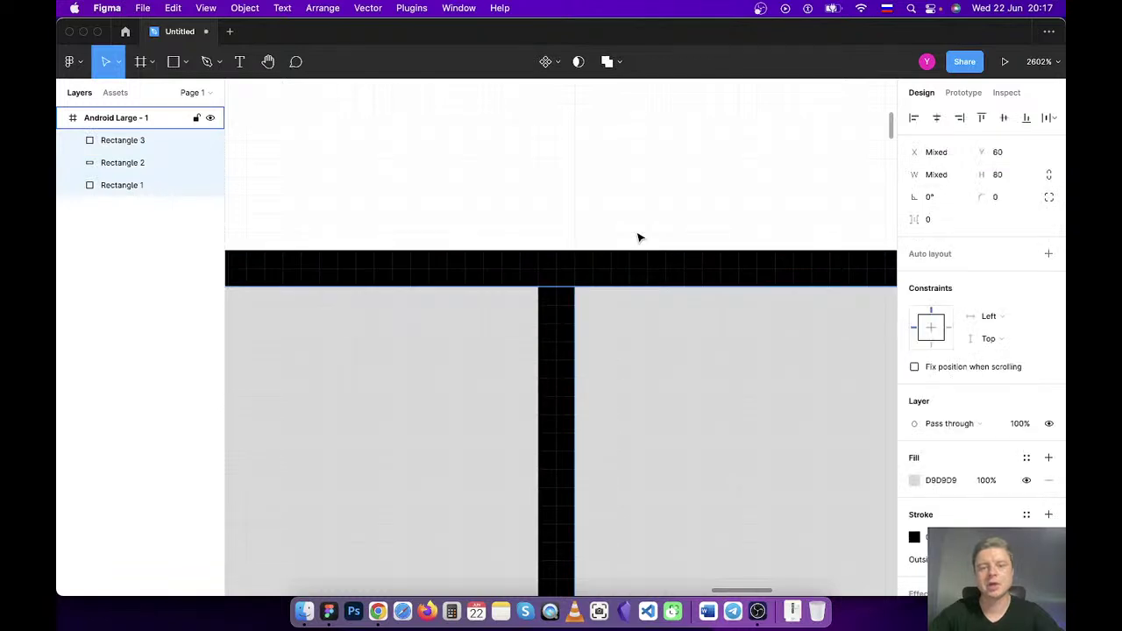
{"action": "key", "text": "super+z"}
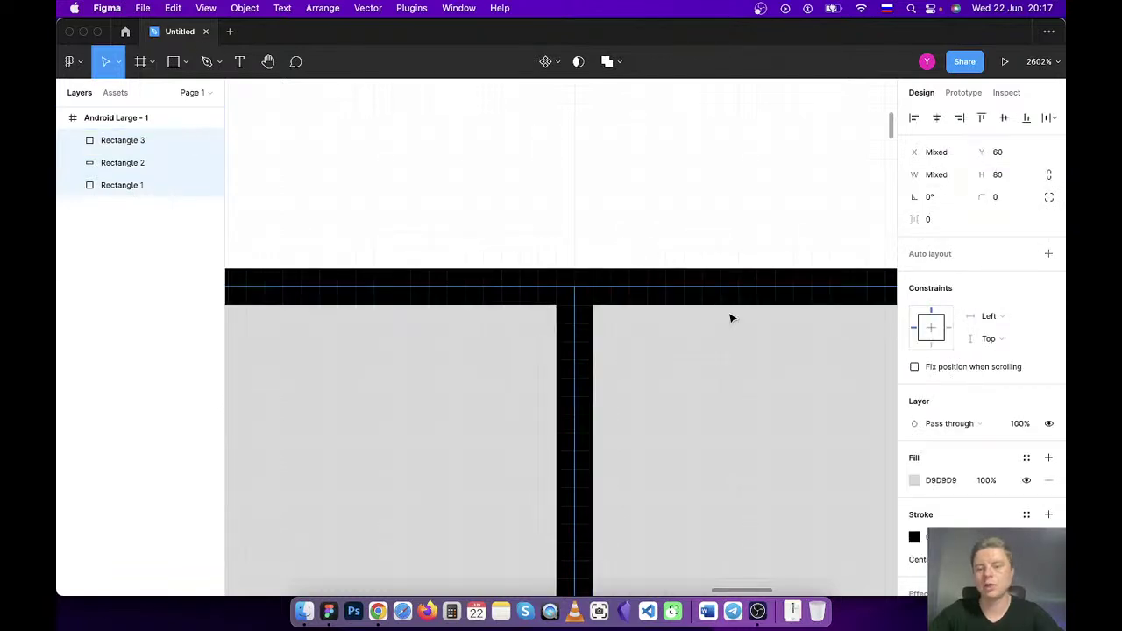
{"action": "scroll", "coordinate": [634, 251], "scroll_direction": "down", "scroll_amount": 10}
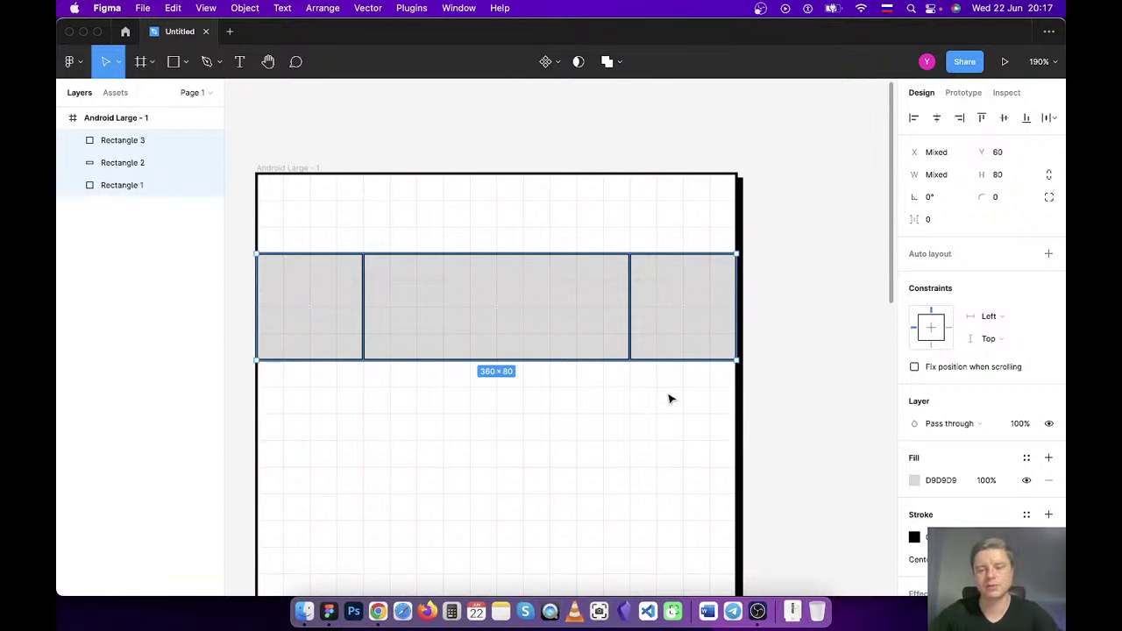
- Change the three row rectangles' fill from D9D9D9 to white FFFFFF
{"action": "left_click", "coordinate": [914, 480]}
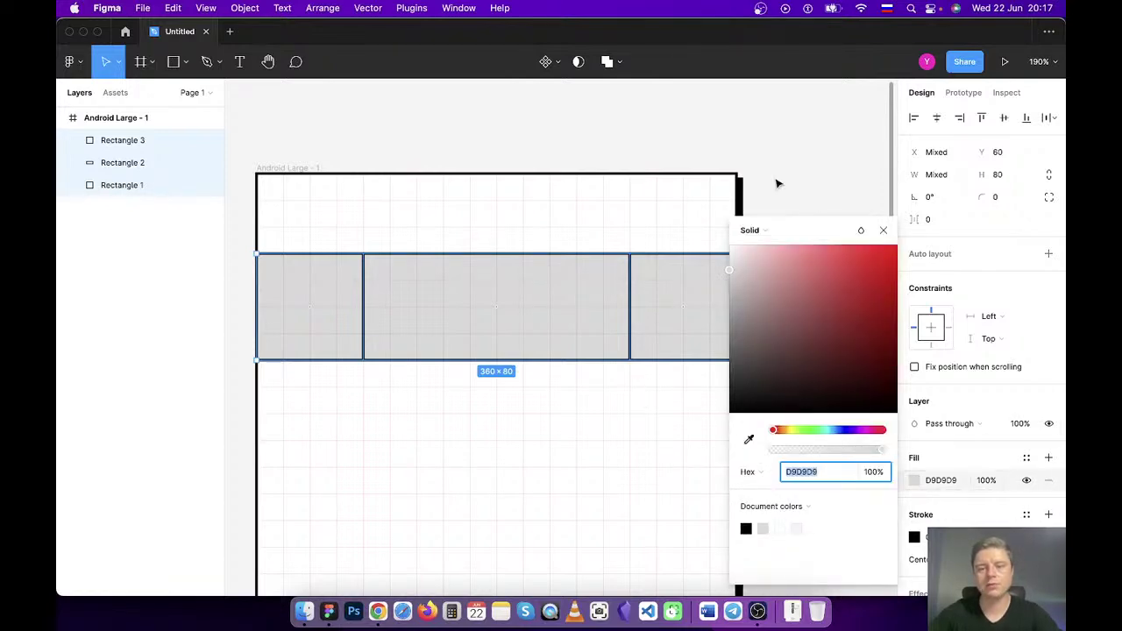
{"action": "type", "text": "ffffff"}
{"action": "key", "text": "Return"}
{"action": "left_click", "coordinate": [884, 229]}
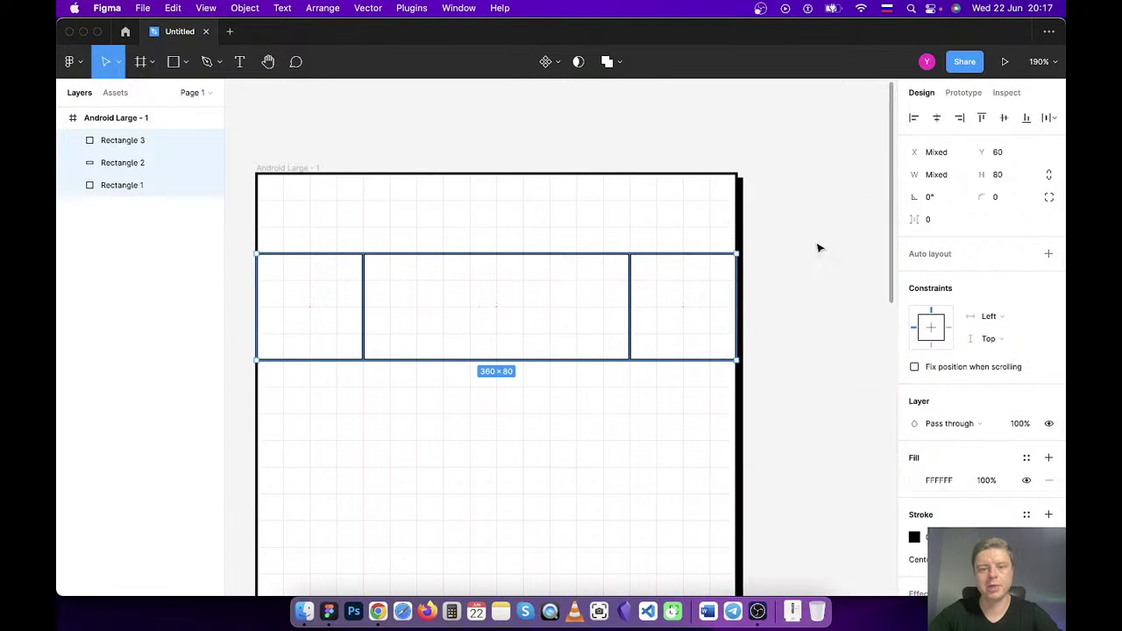
{"action": "left_click", "coordinate": [473, 425]}
{"action": "scroll", "coordinate": [591, 426], "scroll_direction": "left", "scroll_amount": 3}
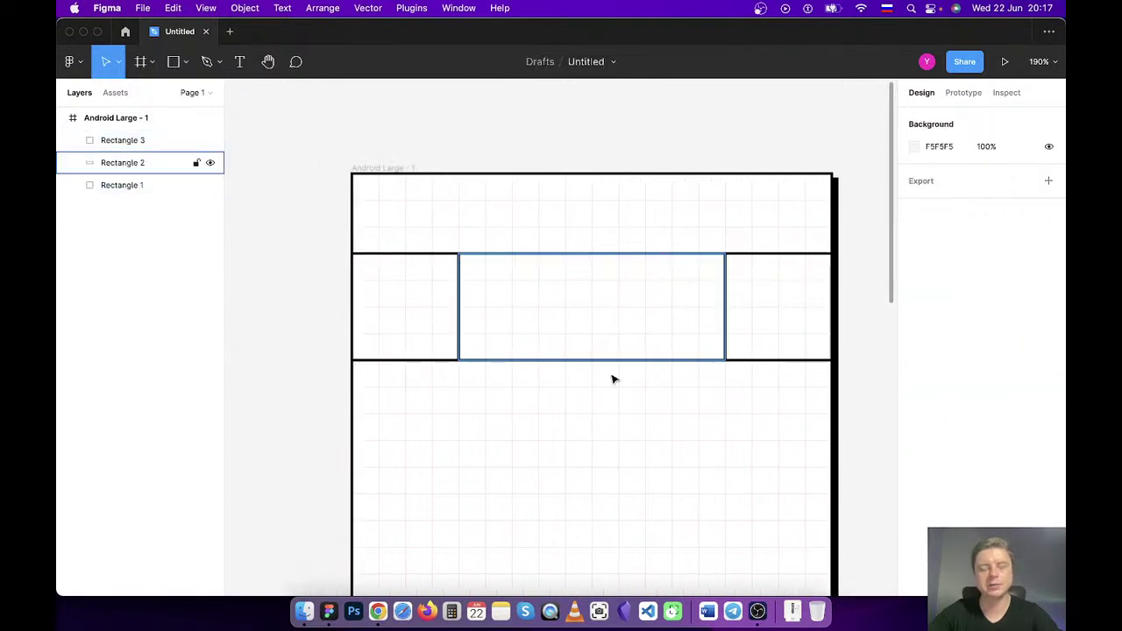
{"action": "scroll", "coordinate": [631, 460], "scroll_direction": "right", "scroll_amount": 1}
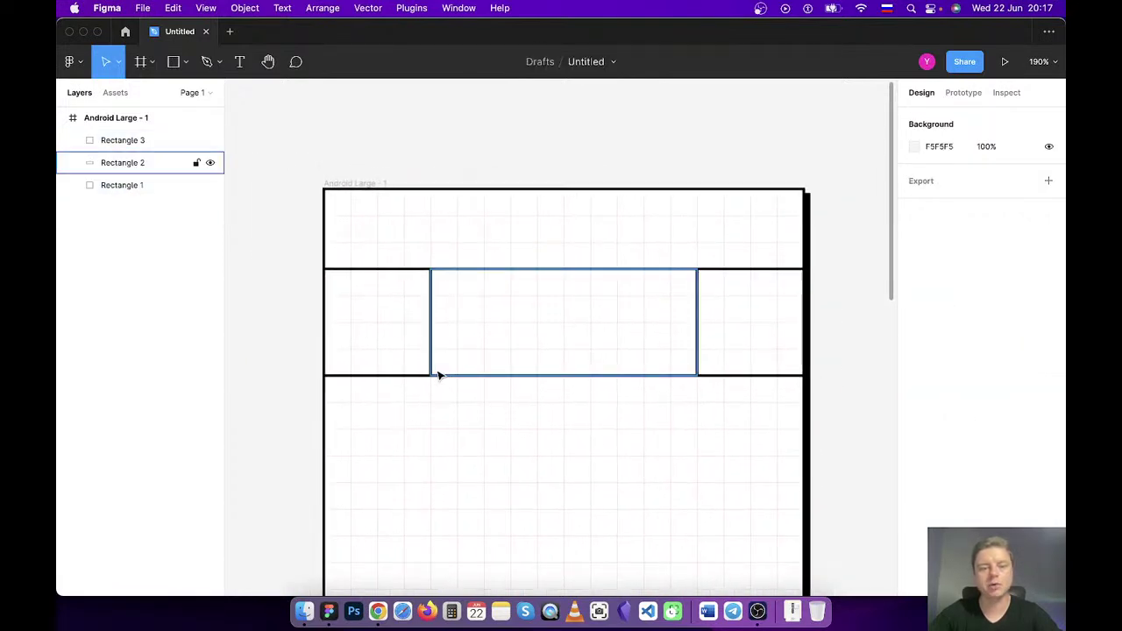
{"action": "left_click", "coordinate": [379, 613]}
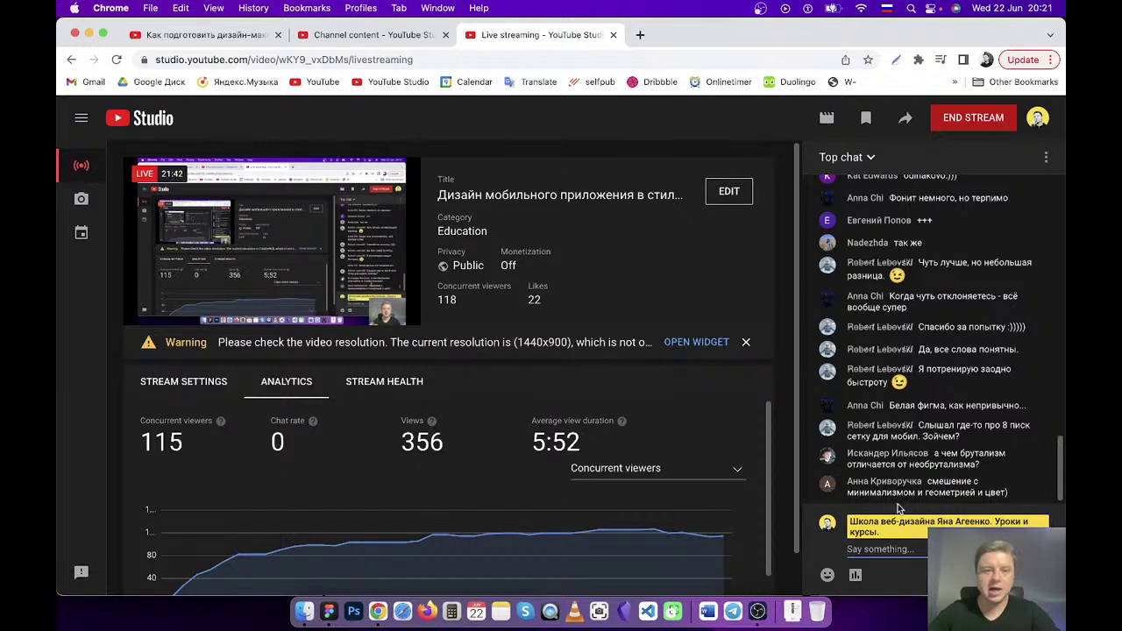
- Copy the shareable link of the 'Стиль необрутализм в веб-дизайне' video from Channel content
{"action": "left_click", "coordinate": [360, 36]}
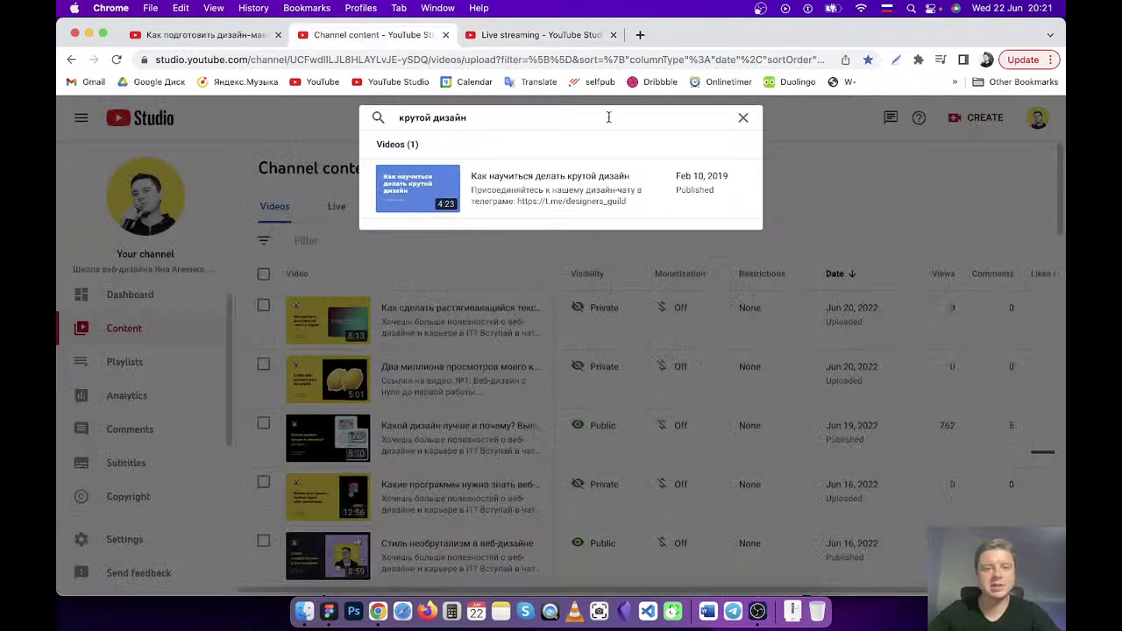
{"action": "left_click", "coordinate": [743, 118]}
{"action": "left_click", "coordinate": [550, 307]}
{"action": "scroll", "coordinate": [551, 310], "scroll_direction": "down", "scroll_amount": 3}
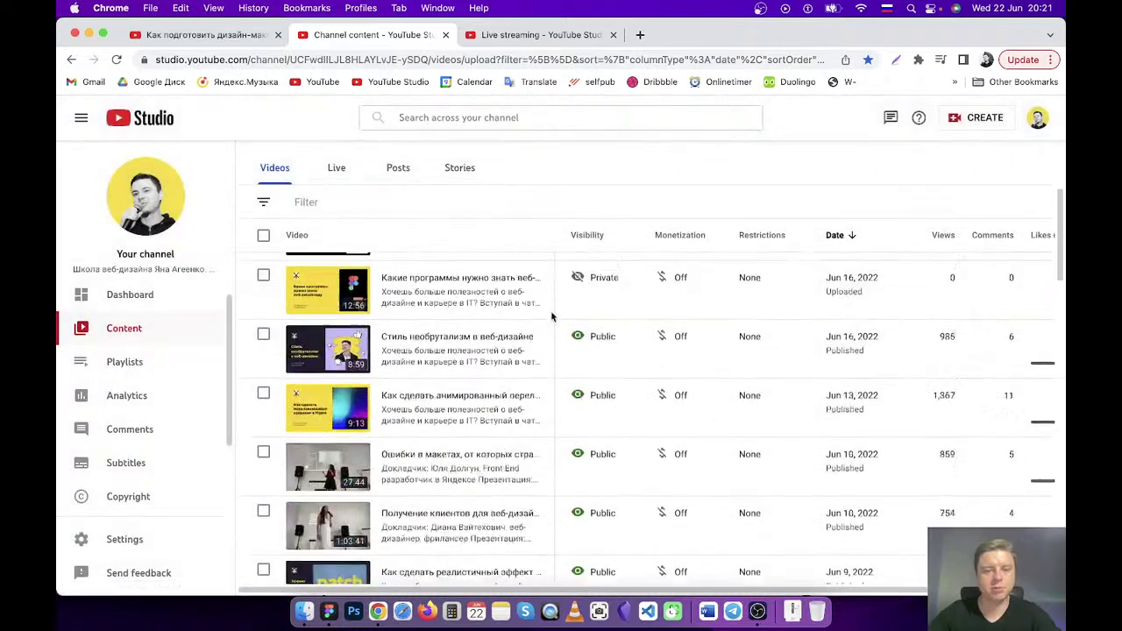
{"action": "scroll", "coordinate": [552, 313], "scroll_direction": "down", "scroll_amount": 2}
{"action": "scroll", "coordinate": [534, 319], "scroll_direction": "up", "scroll_amount": 2}
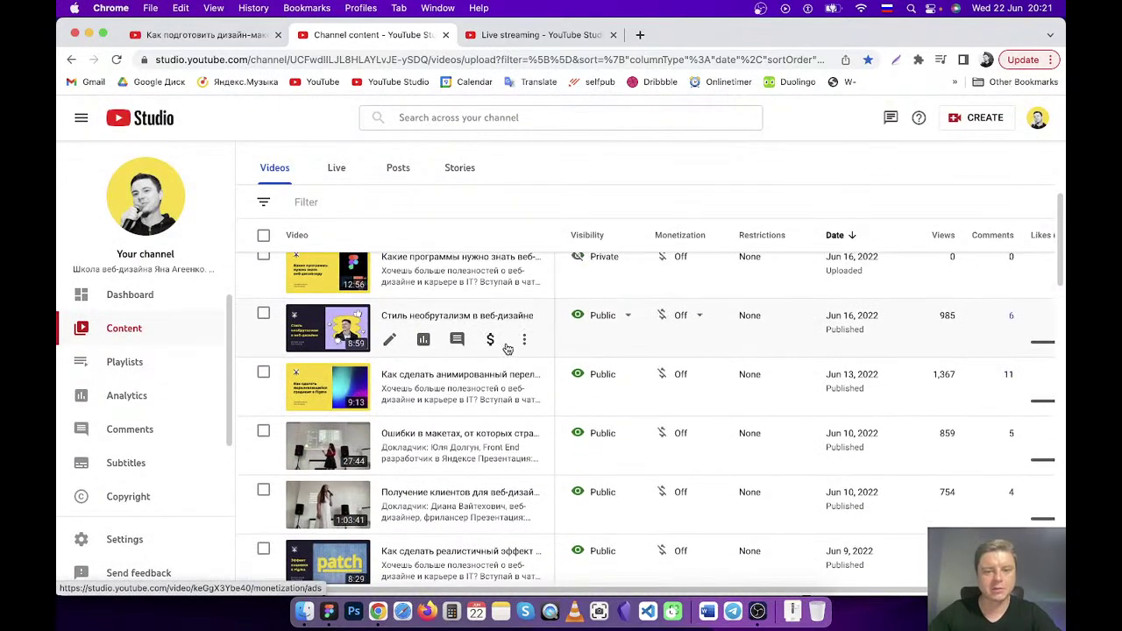
{"action": "left_click", "coordinate": [524, 339]}
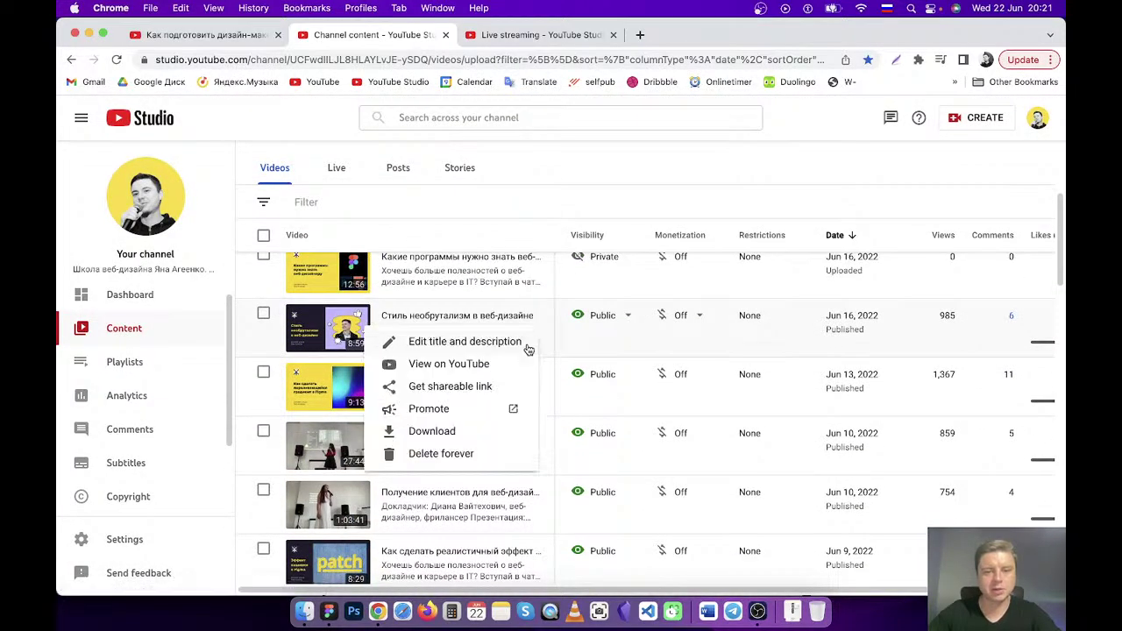
{"action": "right_click", "coordinate": [464, 366]}
{"action": "key", "text": "Escape"}
{"action": "left_click", "coordinate": [438, 388]}
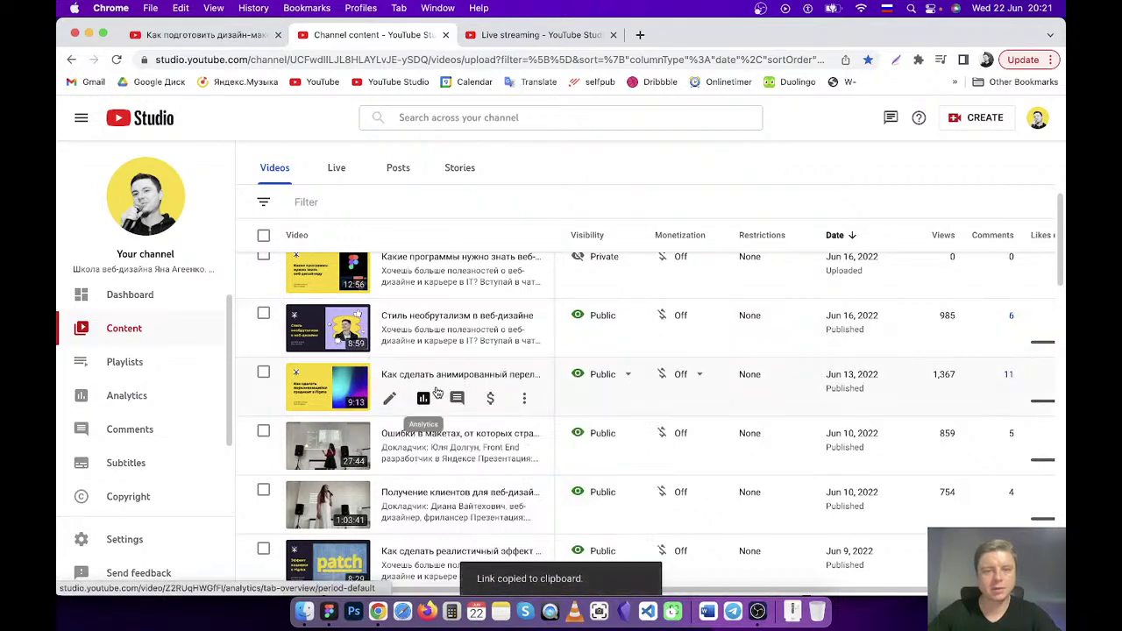
- Post the copied link in the live stream chat and return to Figma
{"action": "left_click", "coordinate": [527, 35]}
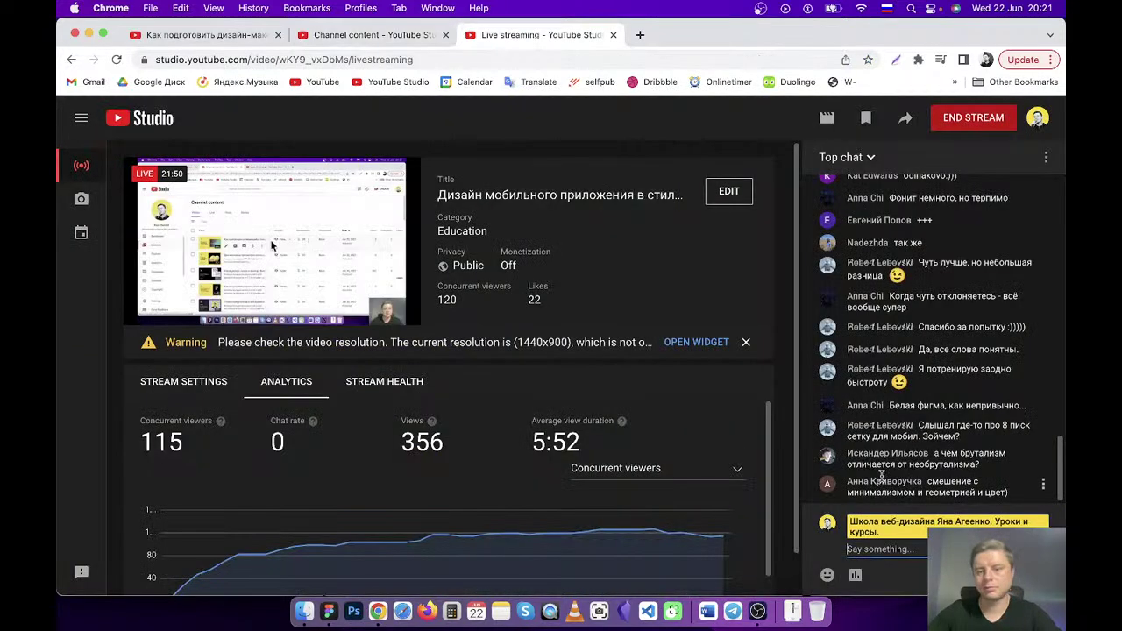
{"action": "left_click", "coordinate": [880, 545]}
{"action": "key", "text": "super+v"}
{"action": "key", "text": "Return"}
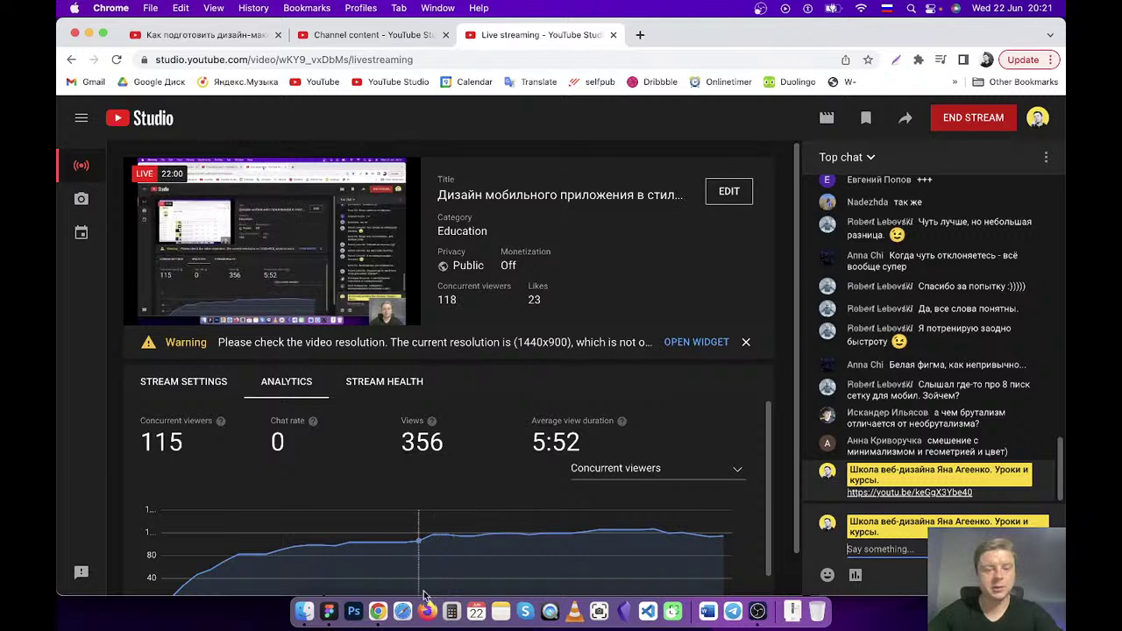
{"action": "left_click", "coordinate": [328, 614]}
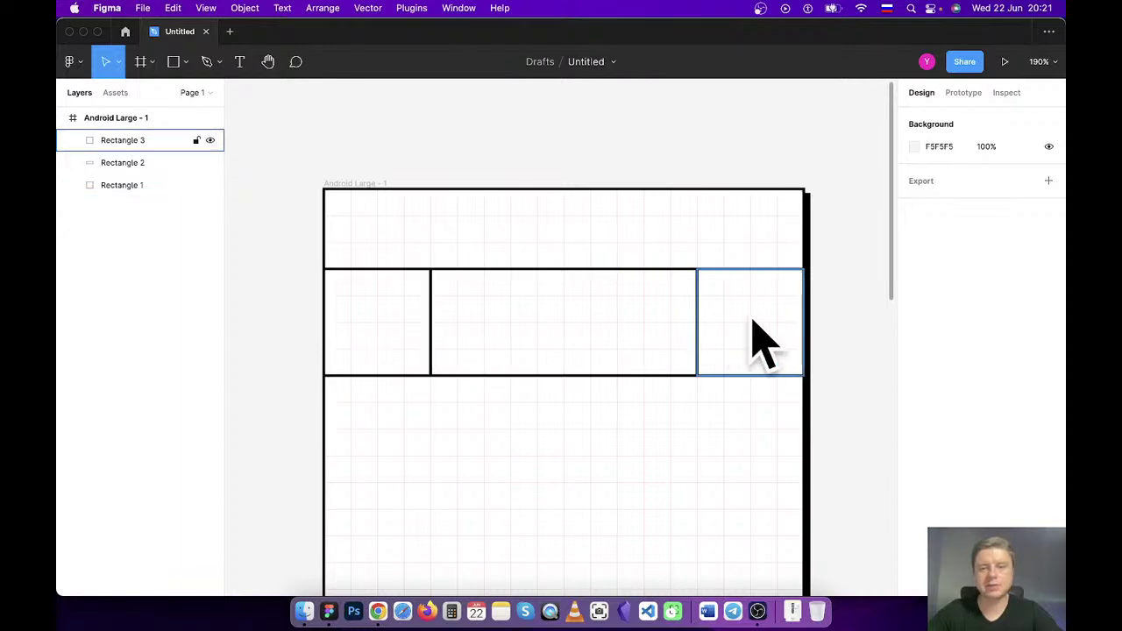
- Duplicate the middle row box into a 360×60 top header bar and open its stroke colour picker
{"action": "left_click", "coordinate": [613, 352]}
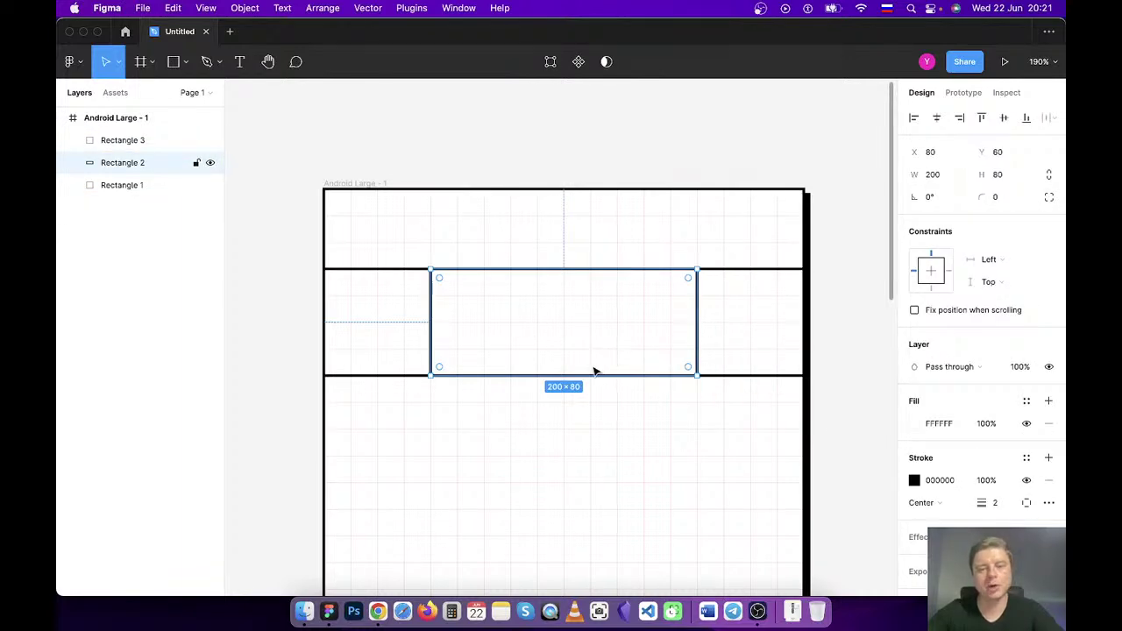
{"action": "key", "text": "super+d"}
{"action": "left_click_drag", "start_coordinate": [586, 377], "coordinate": [578, 189]}
{"action": "left_click_drag", "start_coordinate": [696, 228], "coordinate": [800, 235]}
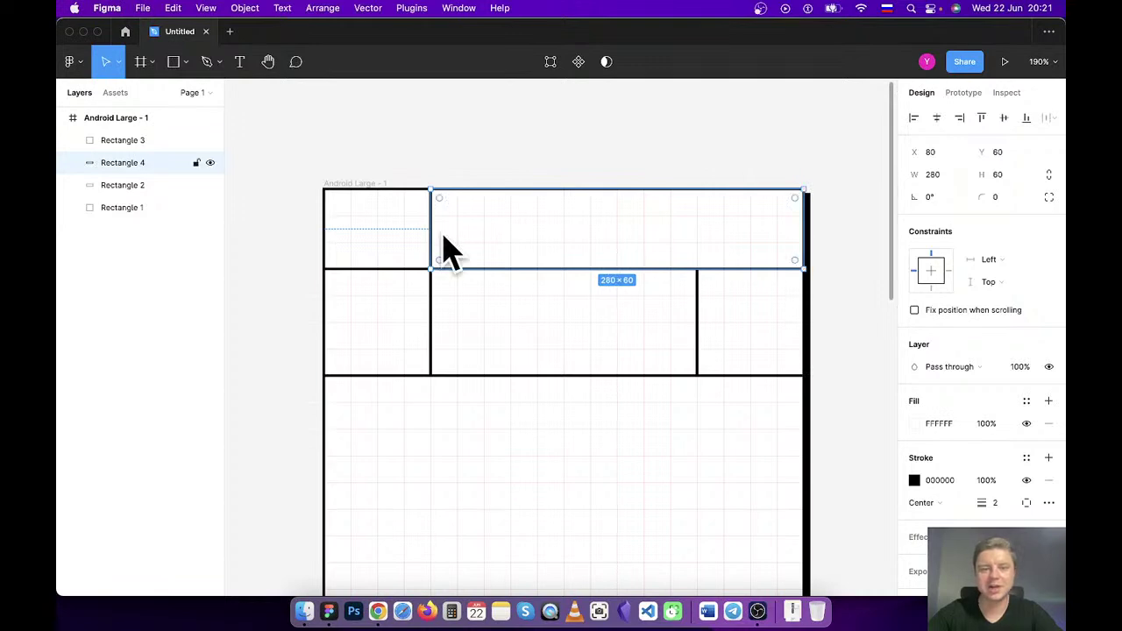
{"action": "left_click_drag", "start_coordinate": [428, 230], "coordinate": [325, 230]}
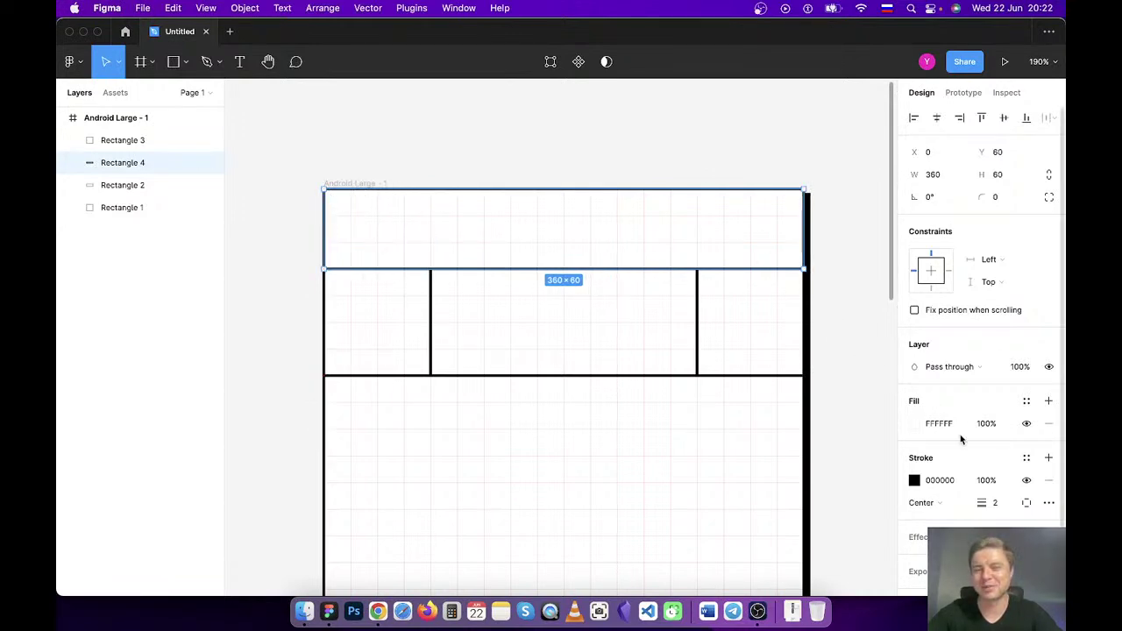
{"action": "scroll", "coordinate": [951, 465], "scroll_direction": "down", "scroll_amount": 1}
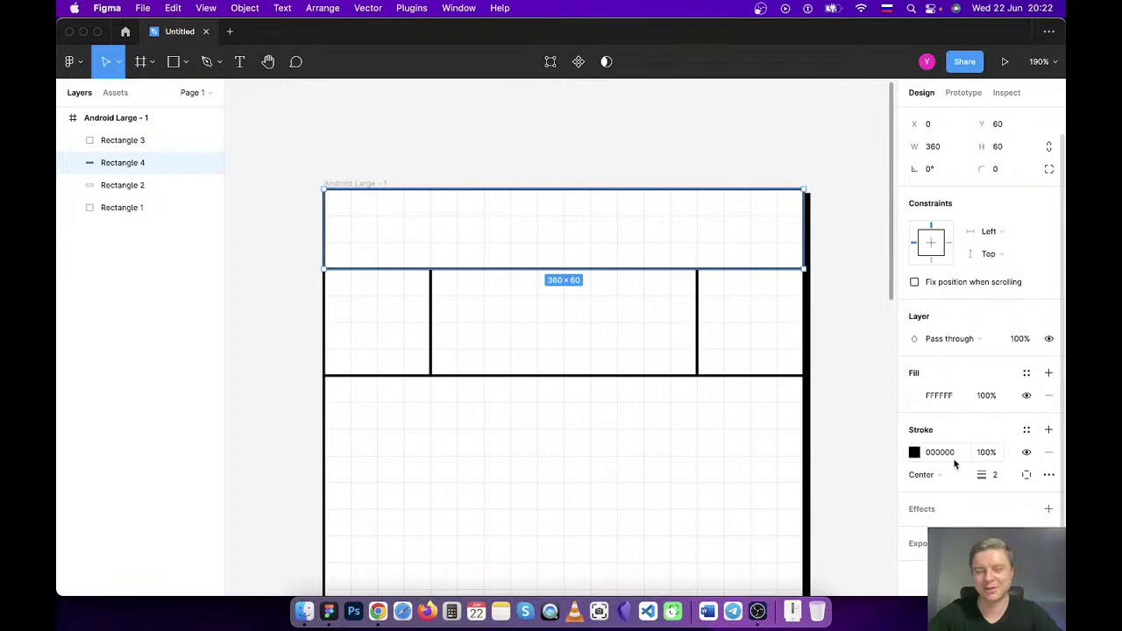
{"action": "left_click", "coordinate": [914, 452]}
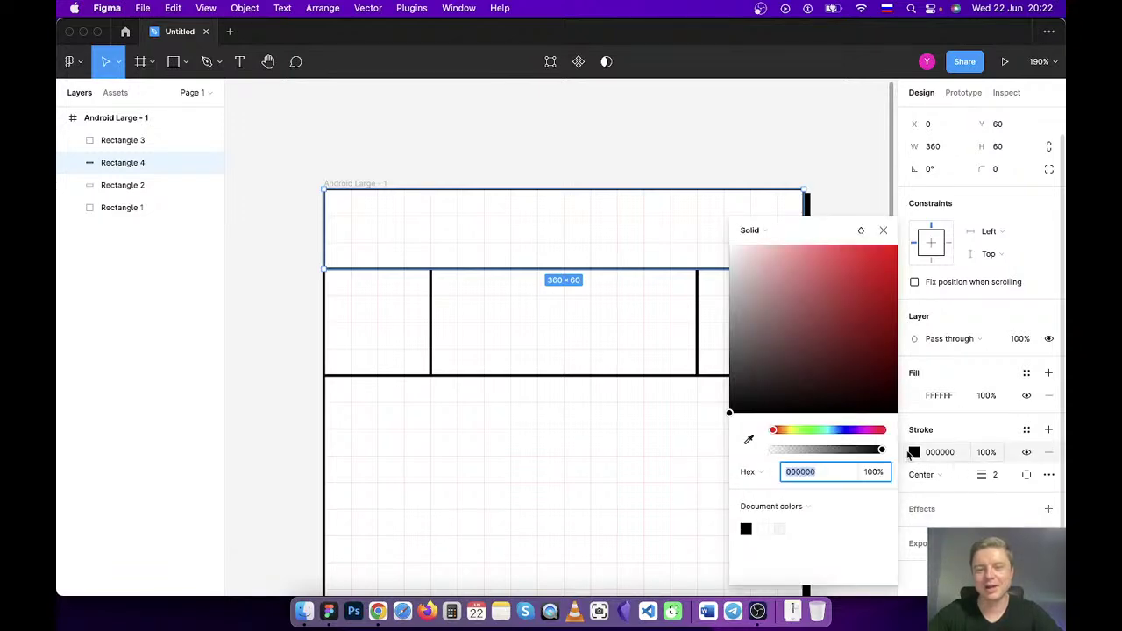
- Try a yellow stroke on the header bar, then undo it and close the picker
{"action": "left_click", "coordinate": [787, 430]}
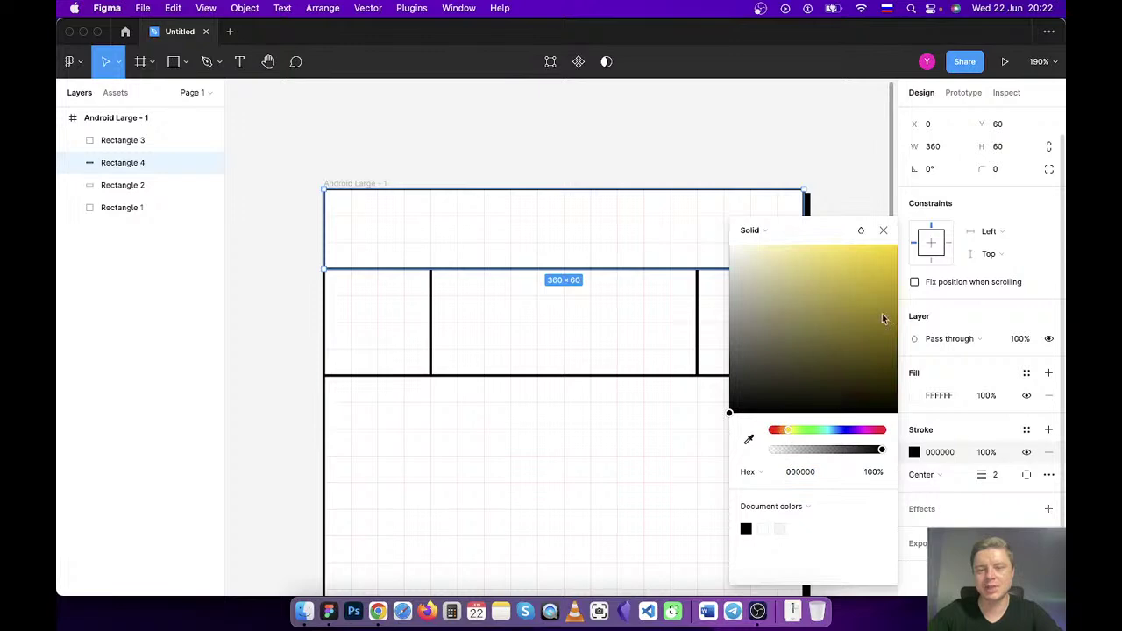
{"action": "left_click", "coordinate": [885, 268]}
{"action": "key", "text": "ctrl+z"}
{"action": "left_click", "coordinate": [897, 314]}
- Fill the header bar with yellow FFD600, keeping its black stroke
{"action": "left_click", "coordinate": [914, 395]}
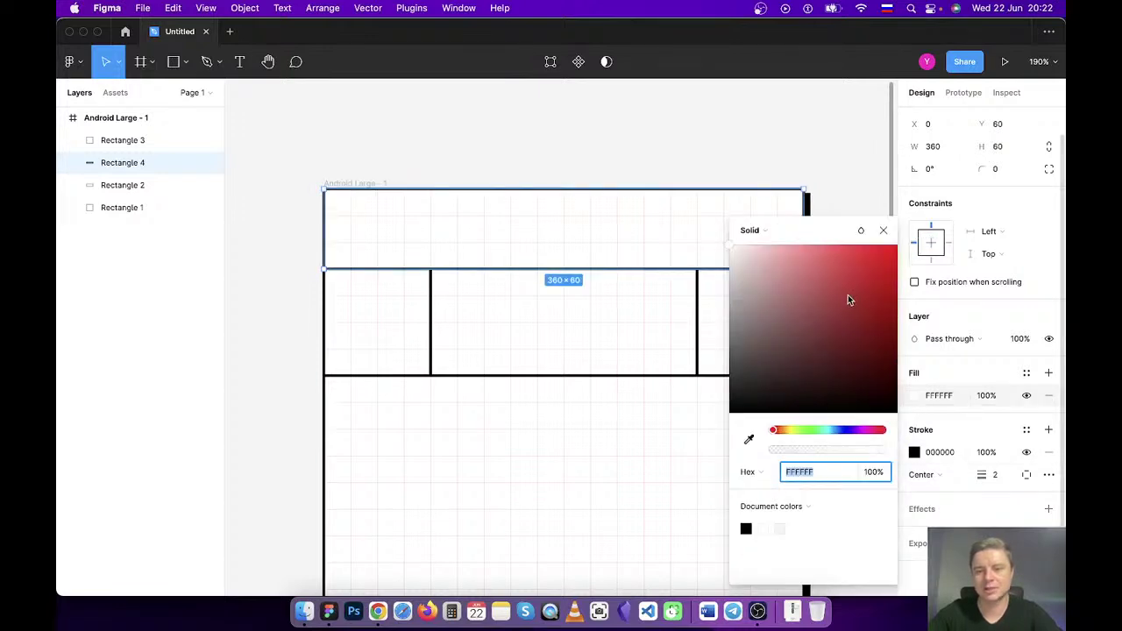
{"action": "left_click", "coordinate": [793, 431]}
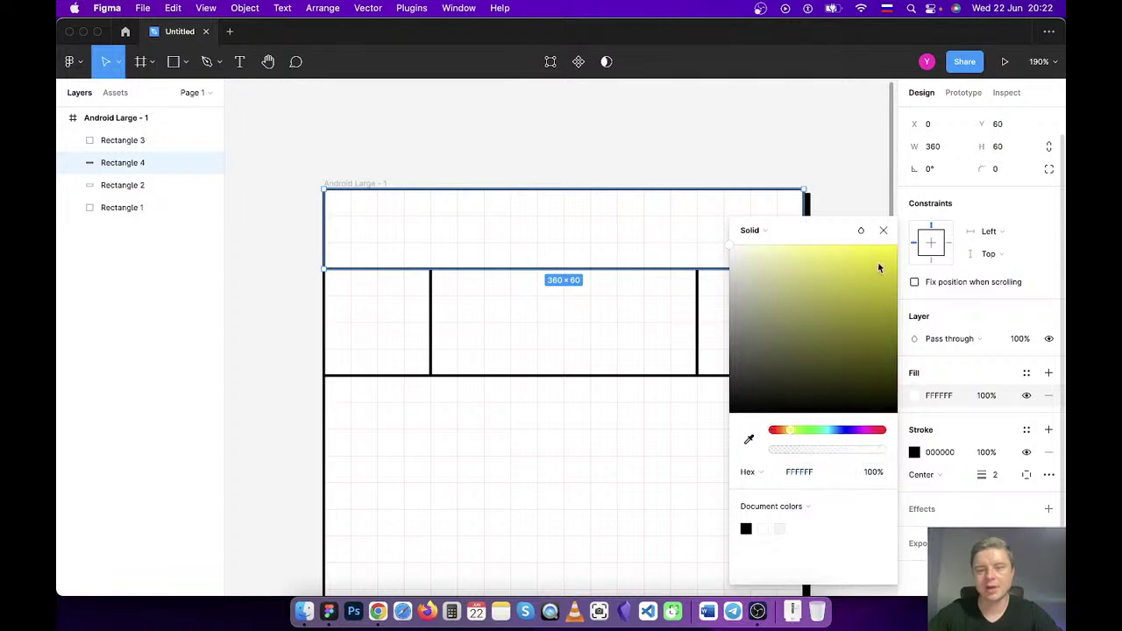
{"action": "left_click_drag", "start_coordinate": [880, 264], "coordinate": [931, 224]}
{"action": "mouse_move", "coordinate": [789, 433]}
{"action": "left_mouse_down"}
{"action": "mouse_move", "coordinate": [779, 433]}
{"action": "mouse_move", "coordinate": [789, 433]}
{"action": "left_mouse_up"}
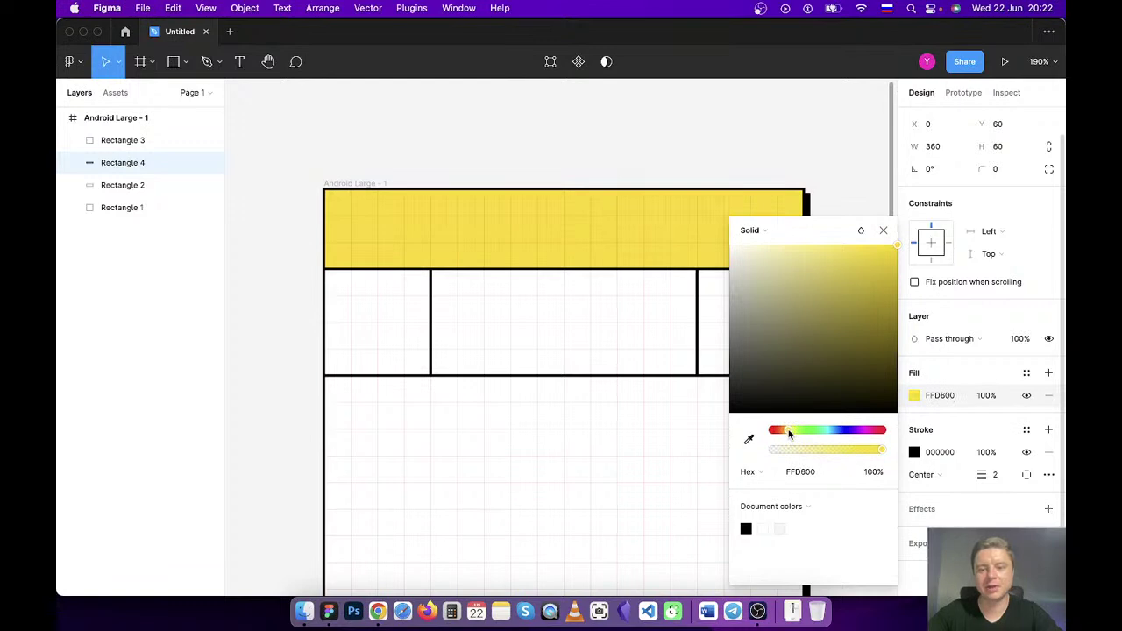
{"action": "left_click", "coordinate": [882, 230]}
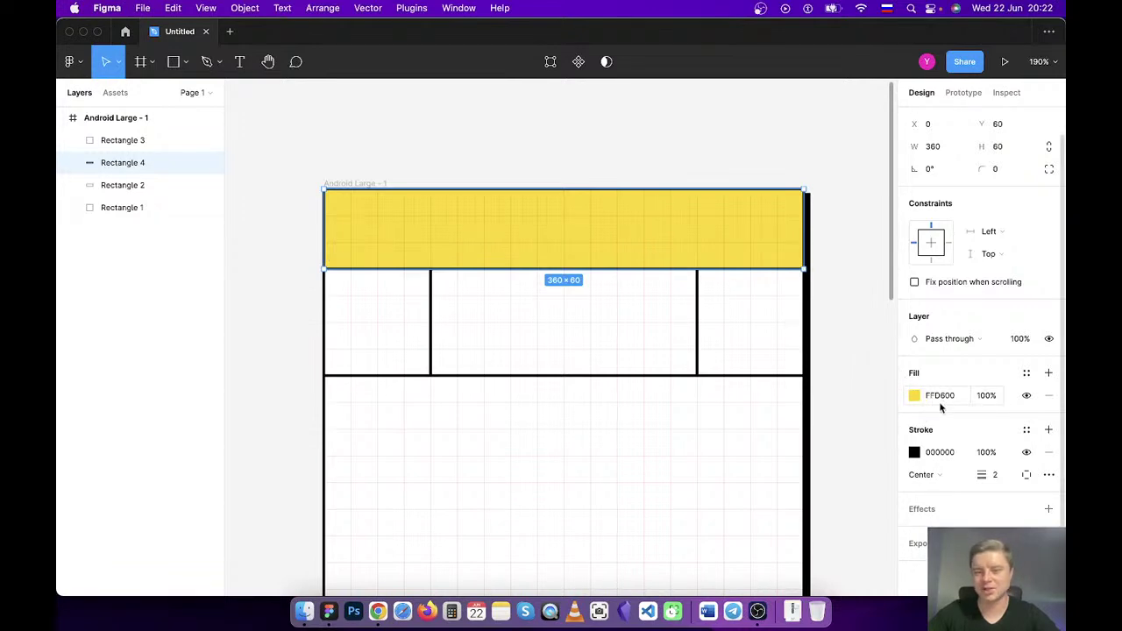
- Deselect the header and zoom to about 908% on the upper-left cell
{"action": "left_click", "coordinate": [834, 289]}
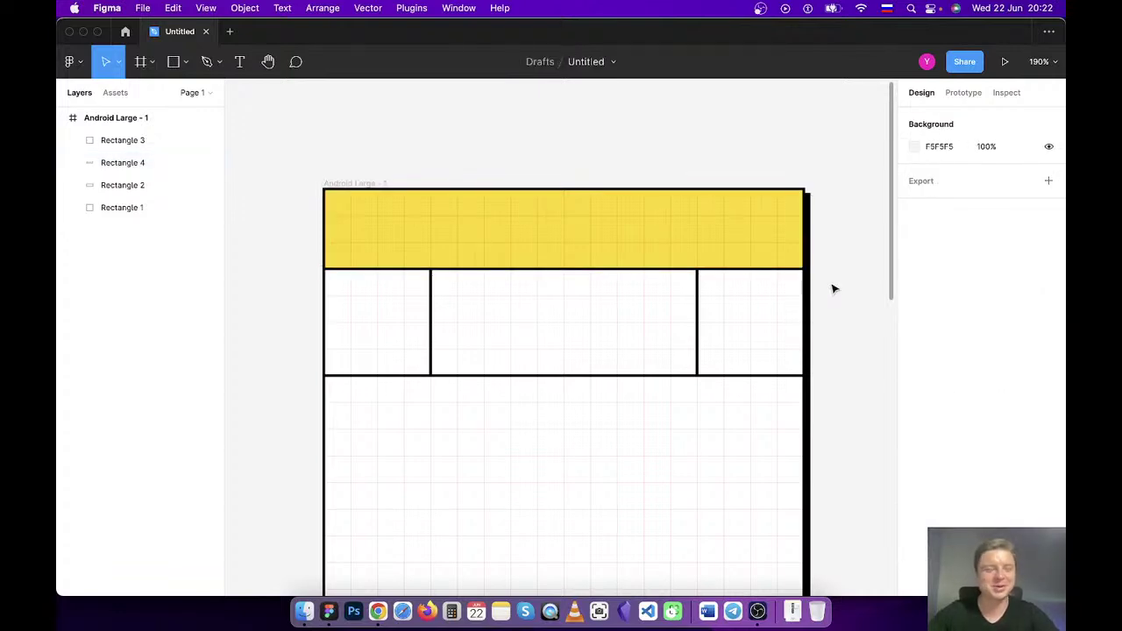
{"action": "scroll", "coordinate": [833, 289], "scroll_direction": "up", "scroll_amount": 1}
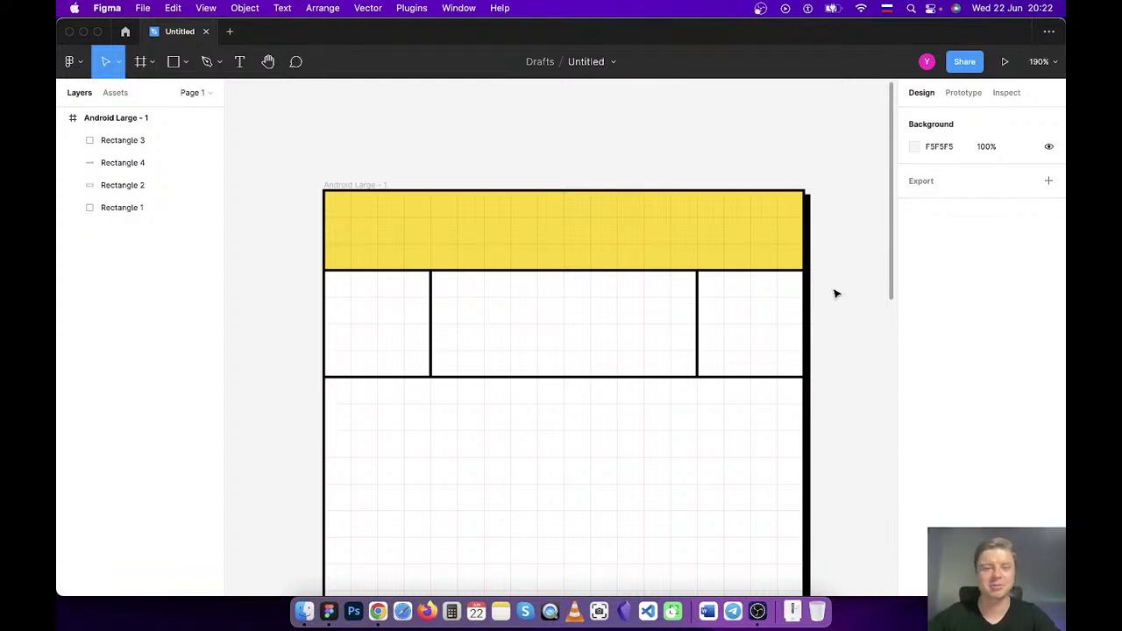
{"action": "scroll", "coordinate": [833, 285], "scroll_direction": "down", "scroll_amount": 5}
{"action": "scroll", "coordinate": [831, 281], "scroll_direction": "up", "scroll_amount": 4}
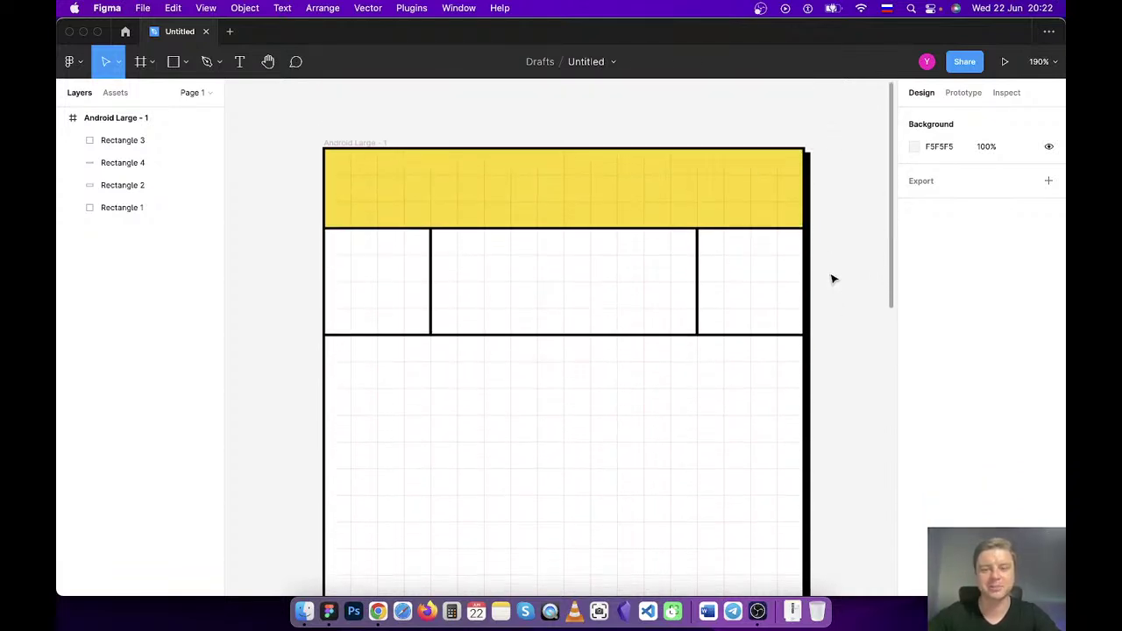
{"action": "scroll", "coordinate": [832, 279], "scroll_direction": "down", "scroll_amount": 1}
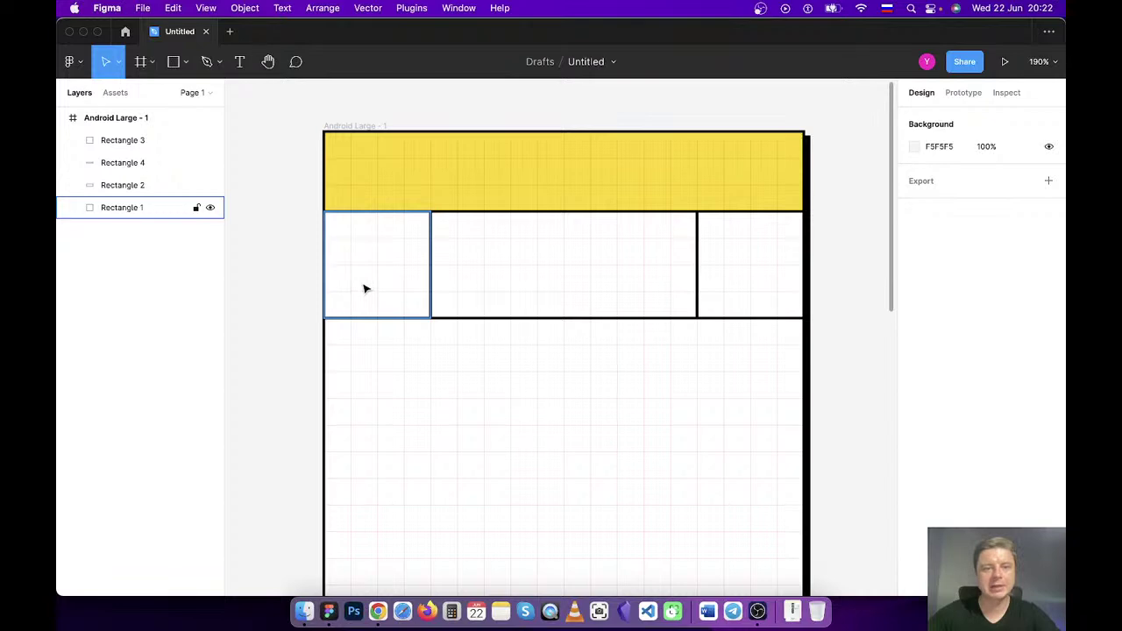
{"action": "scroll", "coordinate": [336, 286], "scroll_direction": "up", "scroll_amount": 10}
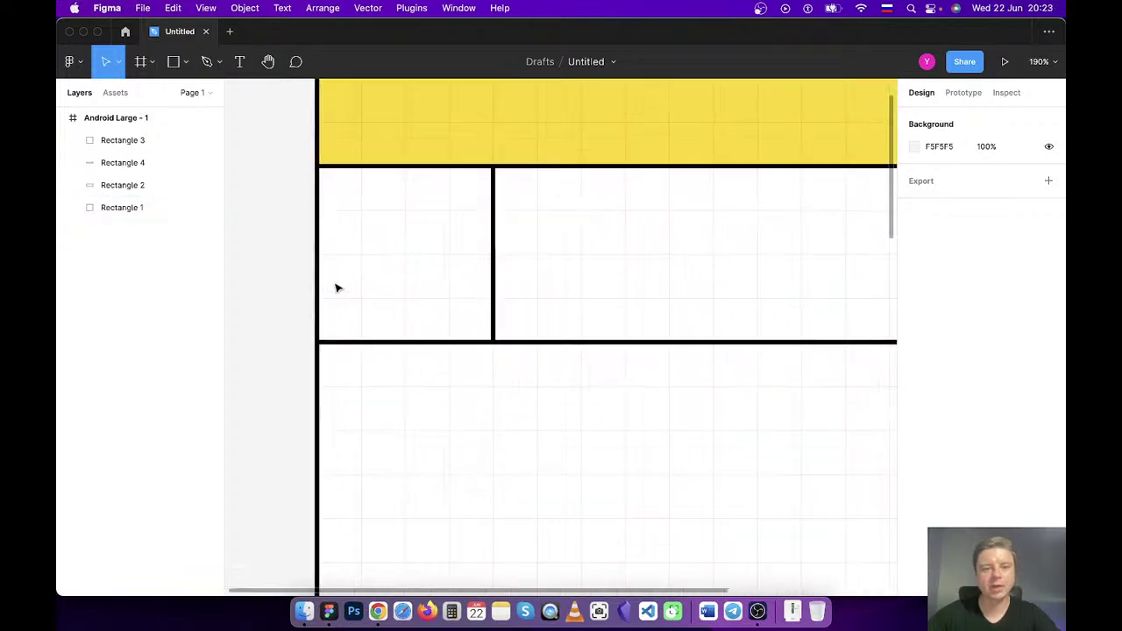
{"action": "scroll", "coordinate": [493, 193], "scroll_direction": "up", "scroll_amount": 3}
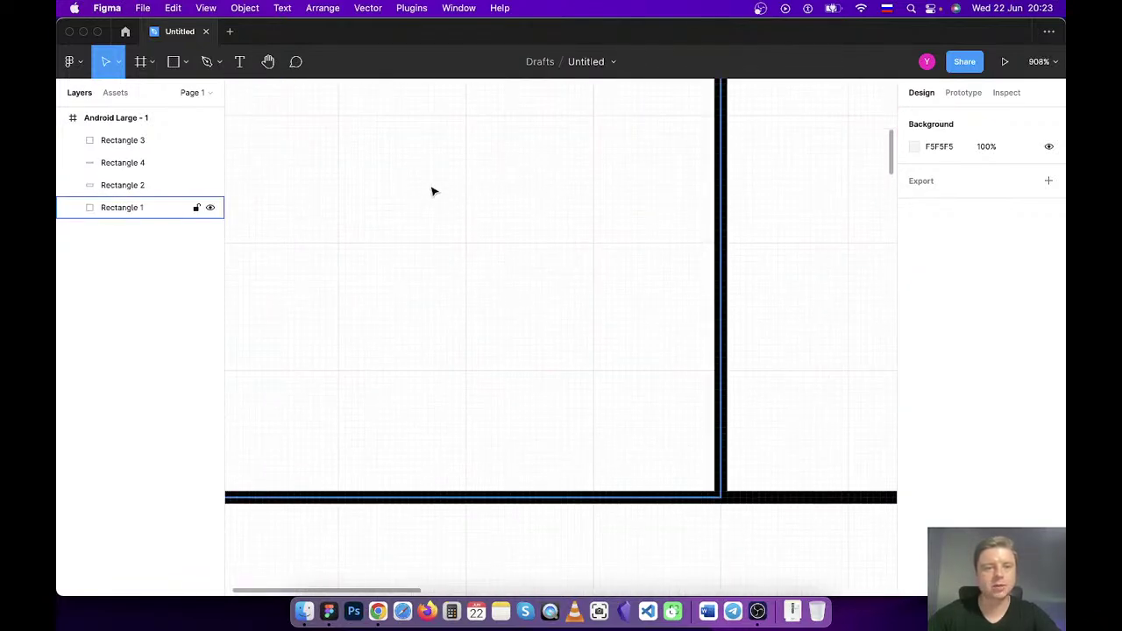
- Draw a 24×2 bar in the left cell with black 000000 fill
{"action": "left_click", "coordinate": [176, 67]}
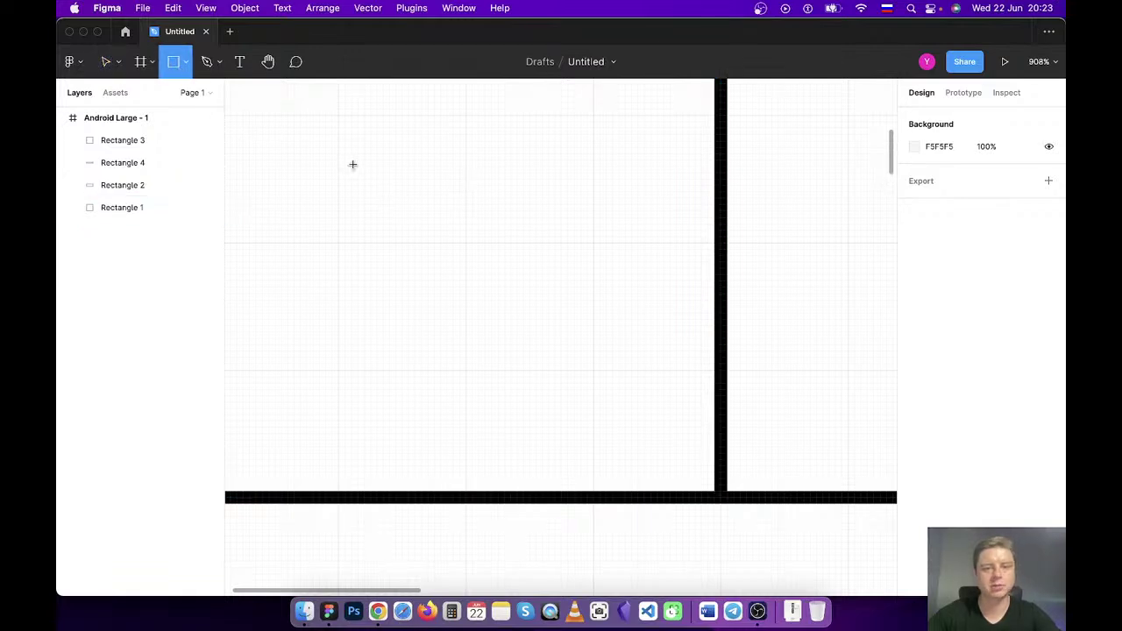
{"action": "left_click_drag", "start_coordinate": [342, 161], "coordinate": [500, 178]}
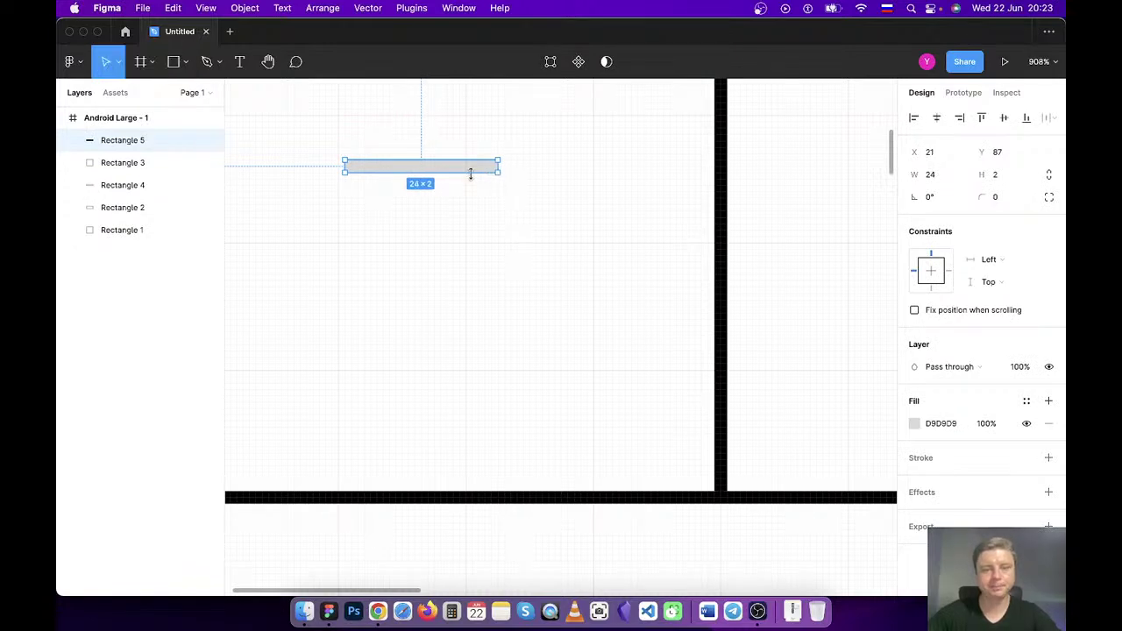
{"action": "left_click", "coordinate": [914, 423]}
{"action": "left_click_drag", "start_coordinate": [835, 399], "coordinate": [729, 410]}
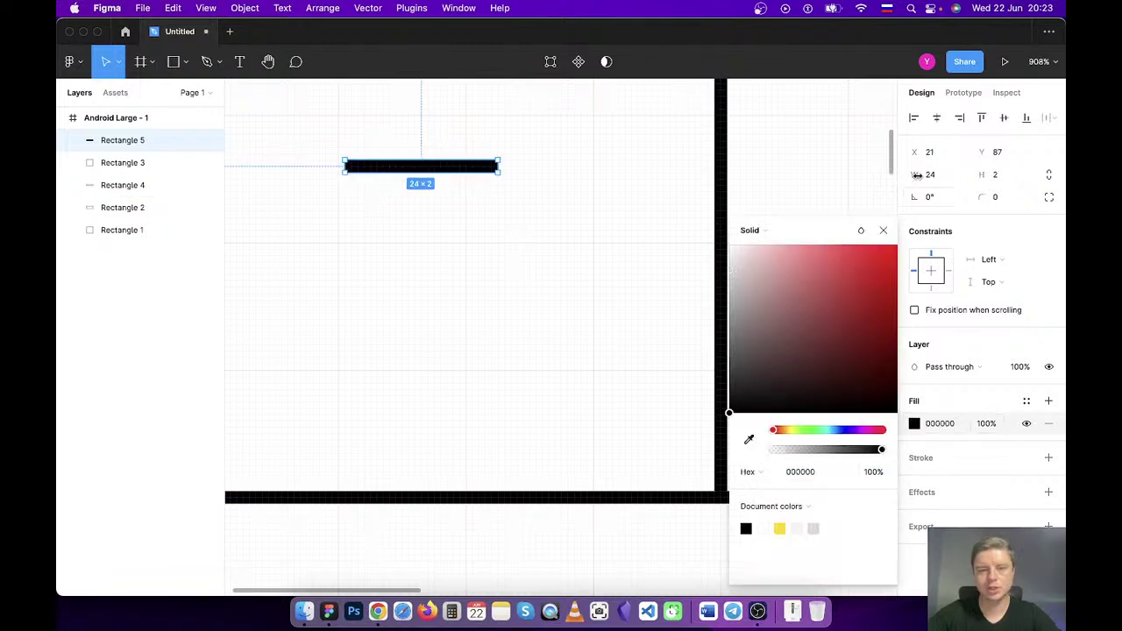
{"action": "left_click", "coordinate": [883, 230]}
- Duplicate the bar twice and space the three bars evenly beneath each other
{"action": "key", "text": "super+d"}
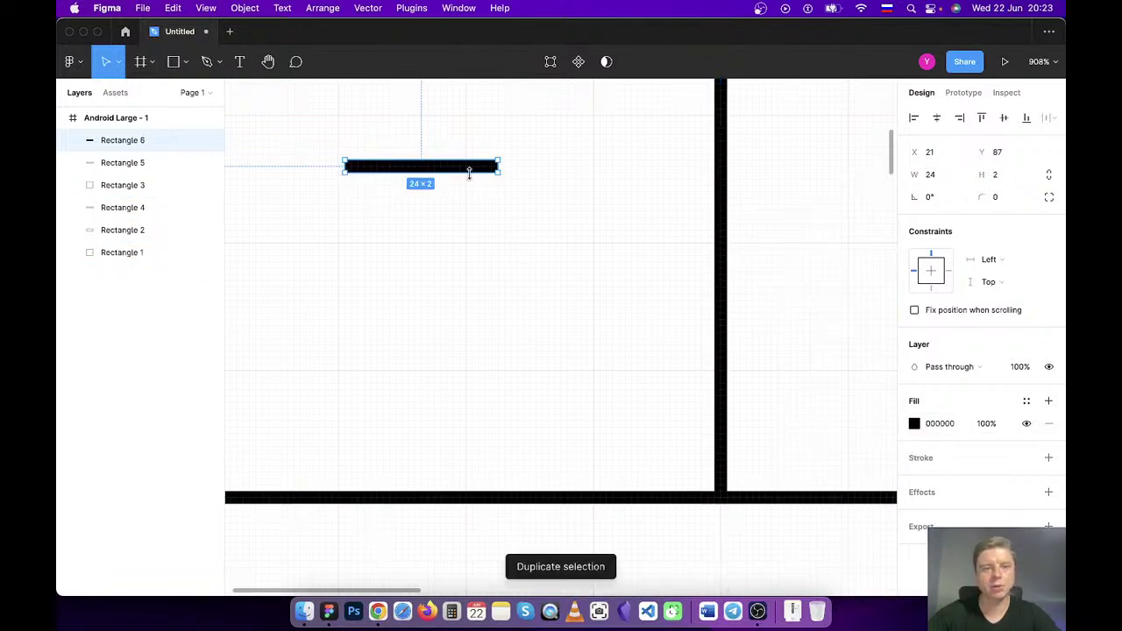
{"action": "left_click_drag", "start_coordinate": [473, 172], "coordinate": [468, 245]}
{"action": "left_click", "coordinate": [441, 170]}
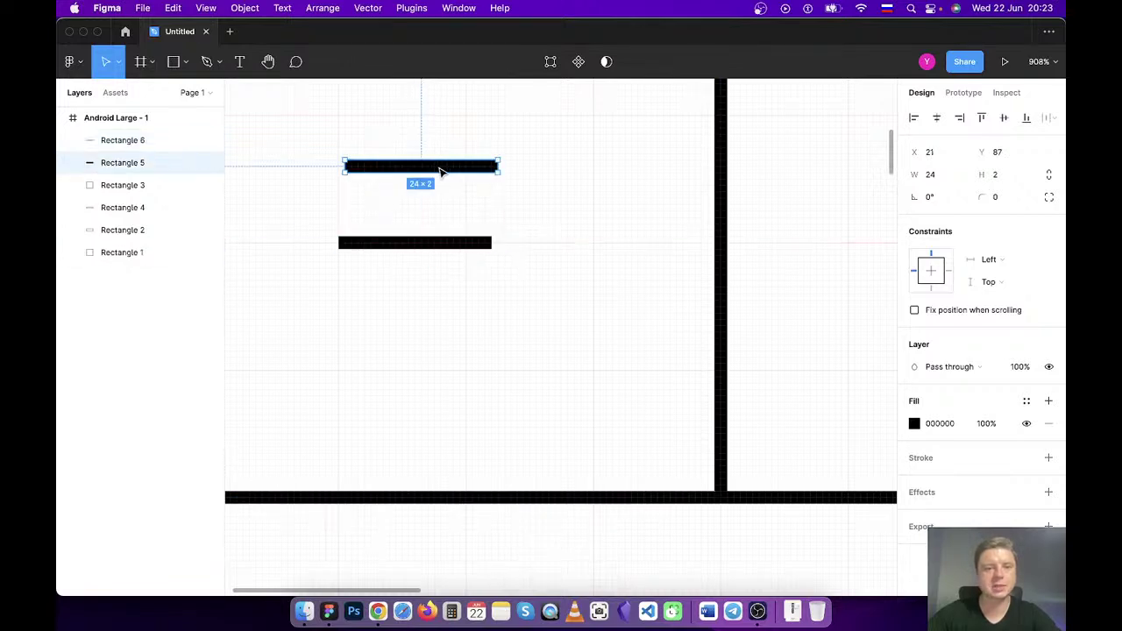
{"action": "left_click_drag", "start_coordinate": [441, 170], "coordinate": [439, 173]}
{"action": "left_click", "coordinate": [439, 246]}
{"action": "key", "text": "super+d"}
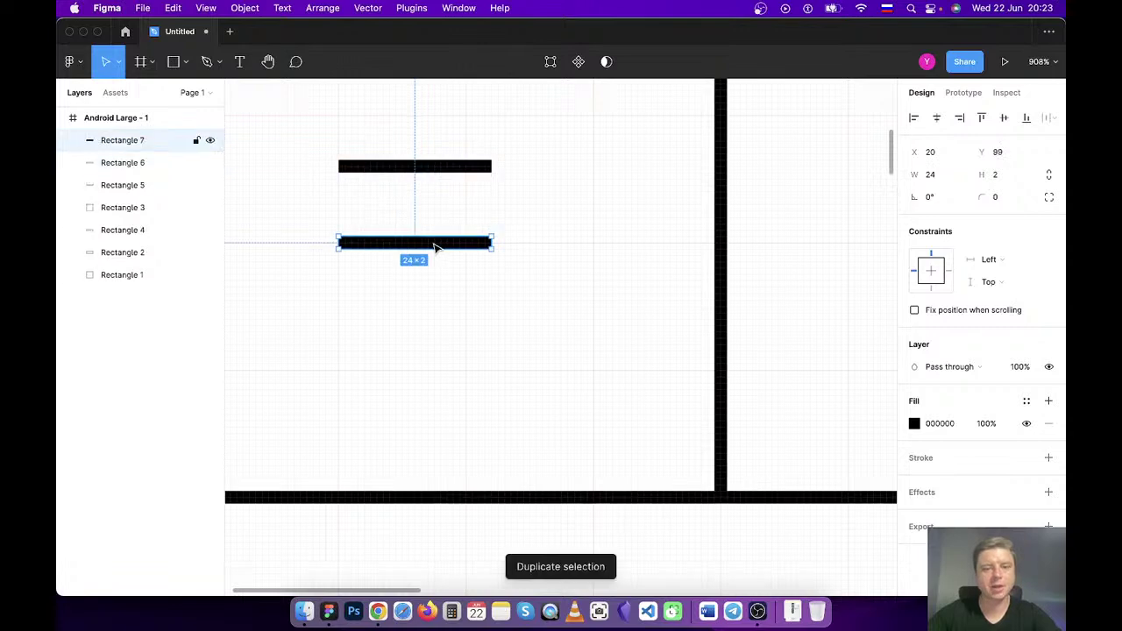
{"action": "left_click_drag", "start_coordinate": [435, 249], "coordinate": [436, 325]}
{"action": "scroll", "coordinate": [443, 297], "scroll_direction": "up", "scroll_amount": 1}
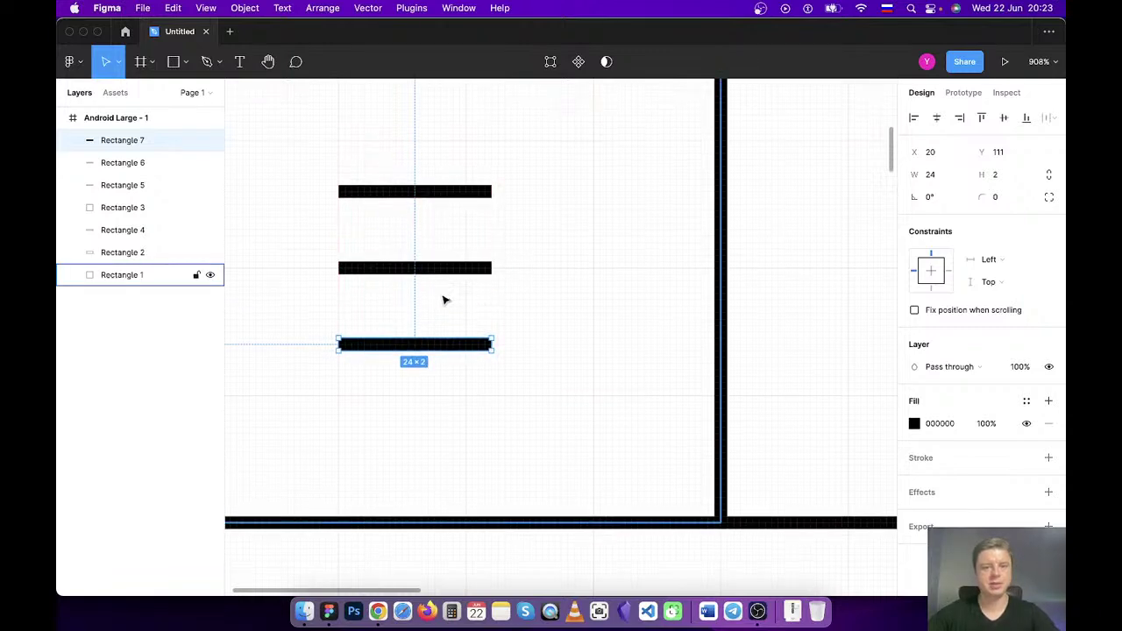
{"action": "key", "text": "Up"}
{"action": "key", "text": "Up"}
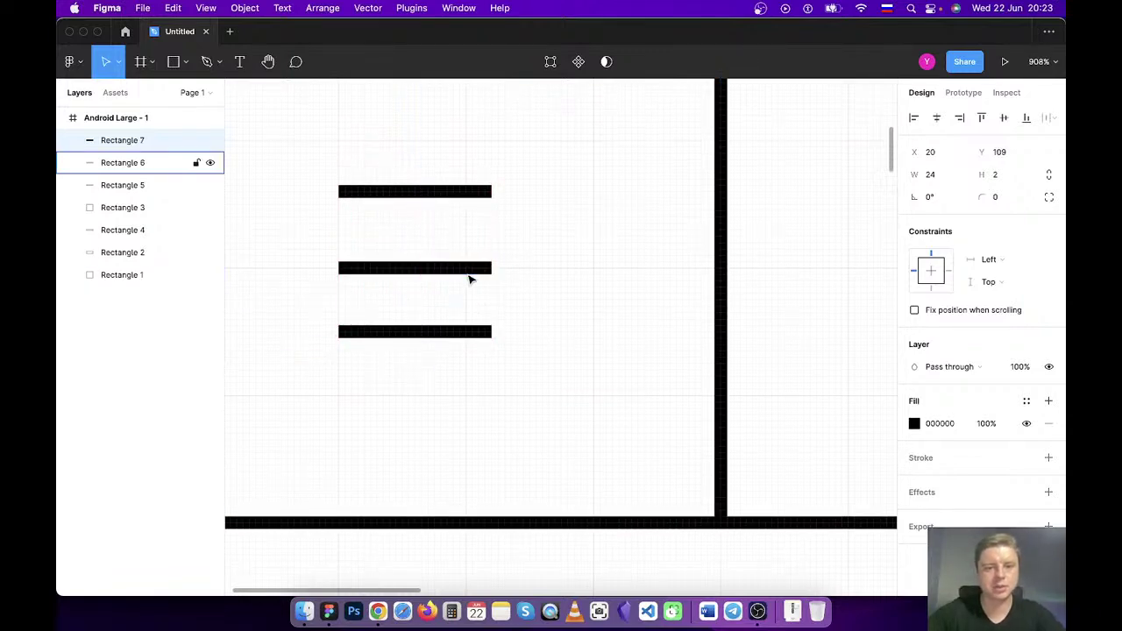
{"action": "left_click", "coordinate": [477, 201]}
{"action": "key", "text": "Down"}
{"action": "key", "text": "Down"}
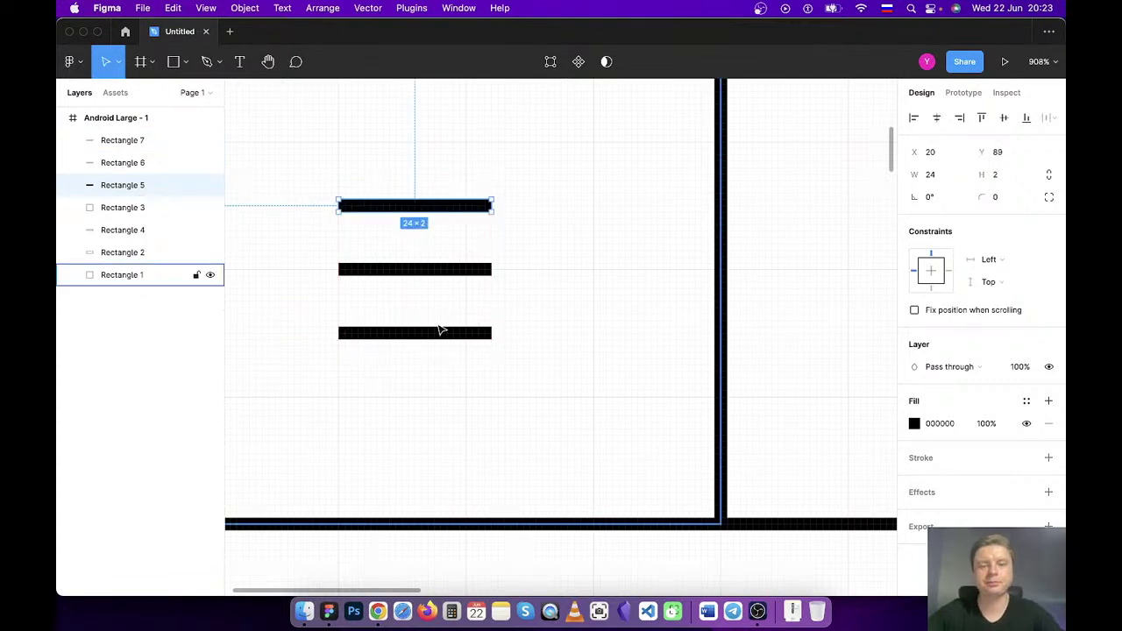
- Select all three bars and merge them with Union into one menu icon
{"action": "left_click", "coordinate": [458, 271], "text": "shift"}
{"action": "left_click", "coordinate": [460, 335], "text": "shift"}
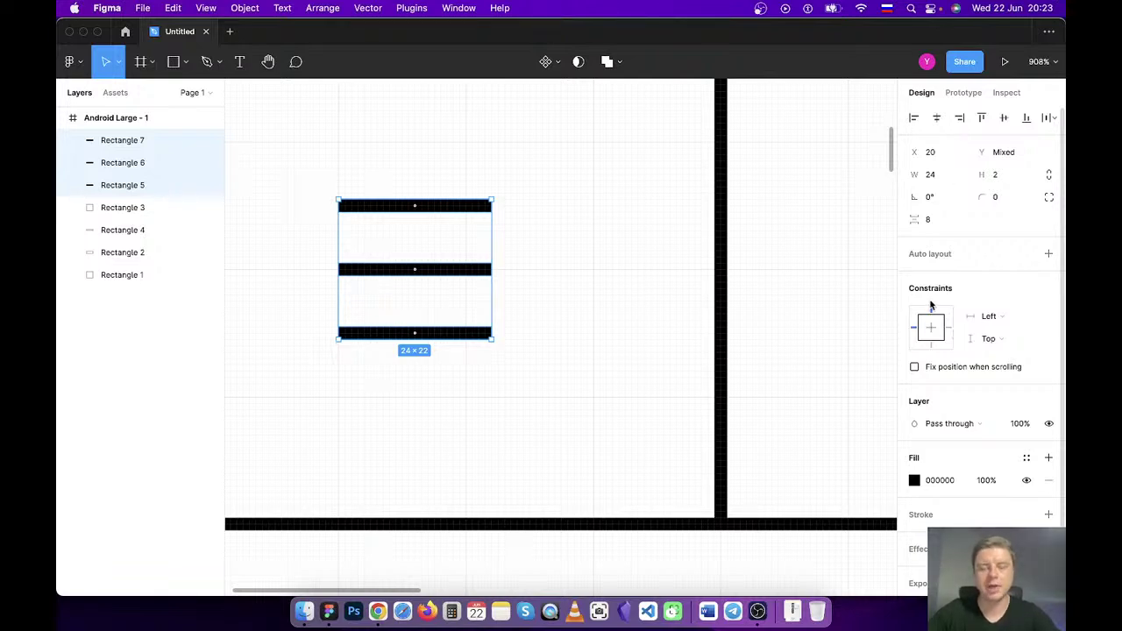
{"action": "scroll", "coordinate": [736, 285], "scroll_direction": "down", "scroll_amount": 1}
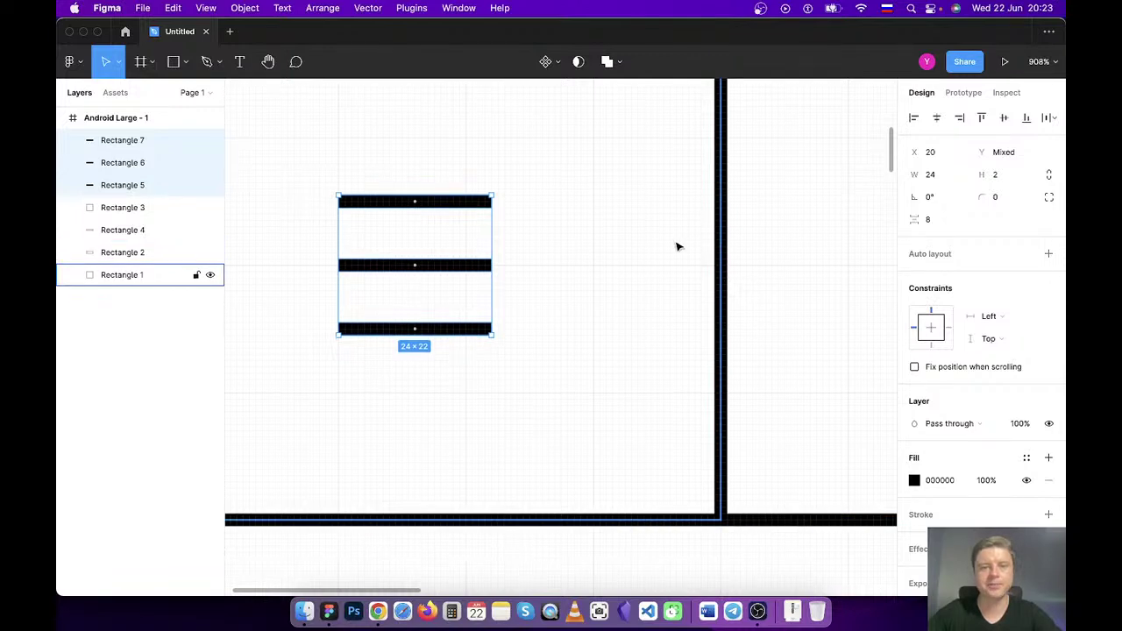
{"action": "left_click", "coordinate": [605, 63]}
- Shift the menu icon in the 80×80 cell and nudge its top and bottom bars for even spacing
{"action": "left_click_drag", "start_coordinate": [468, 271], "coordinate": [519, 274]}
{"action": "left_click", "coordinate": [595, 258]}
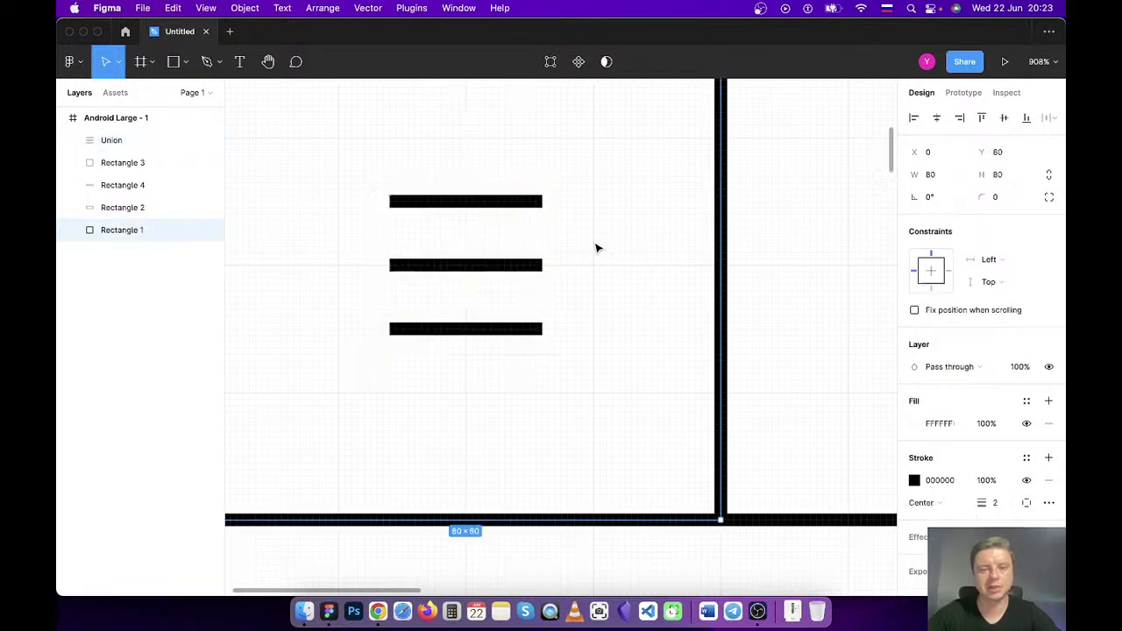
{"action": "scroll", "coordinate": [555, 210], "scroll_direction": "down", "scroll_amount": 5}
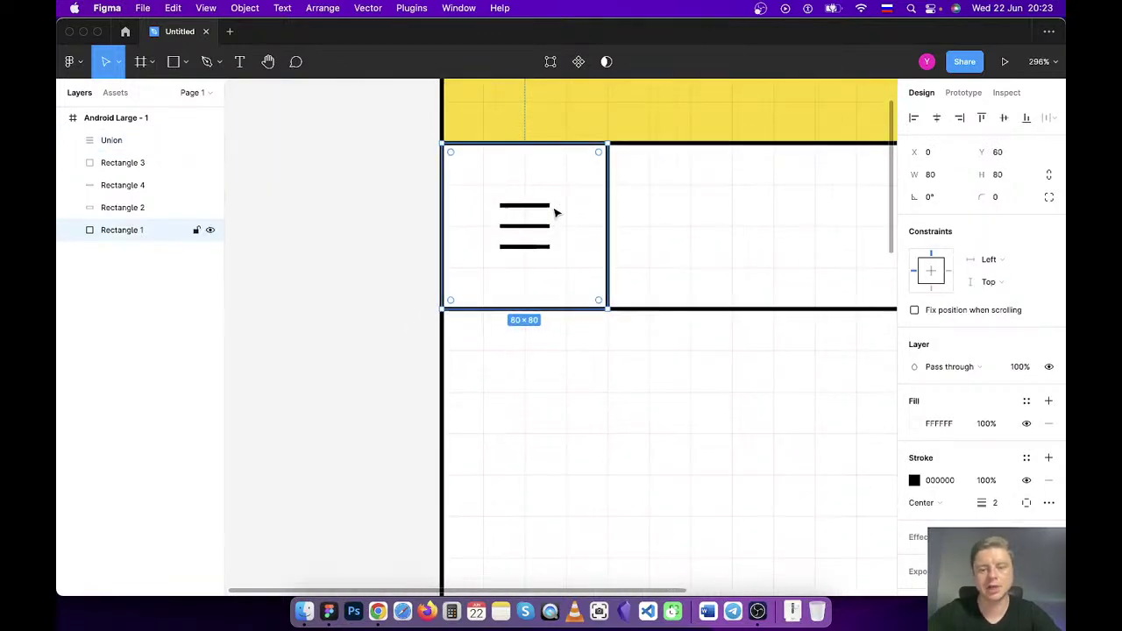
{"action": "key", "text": "shift+0"}
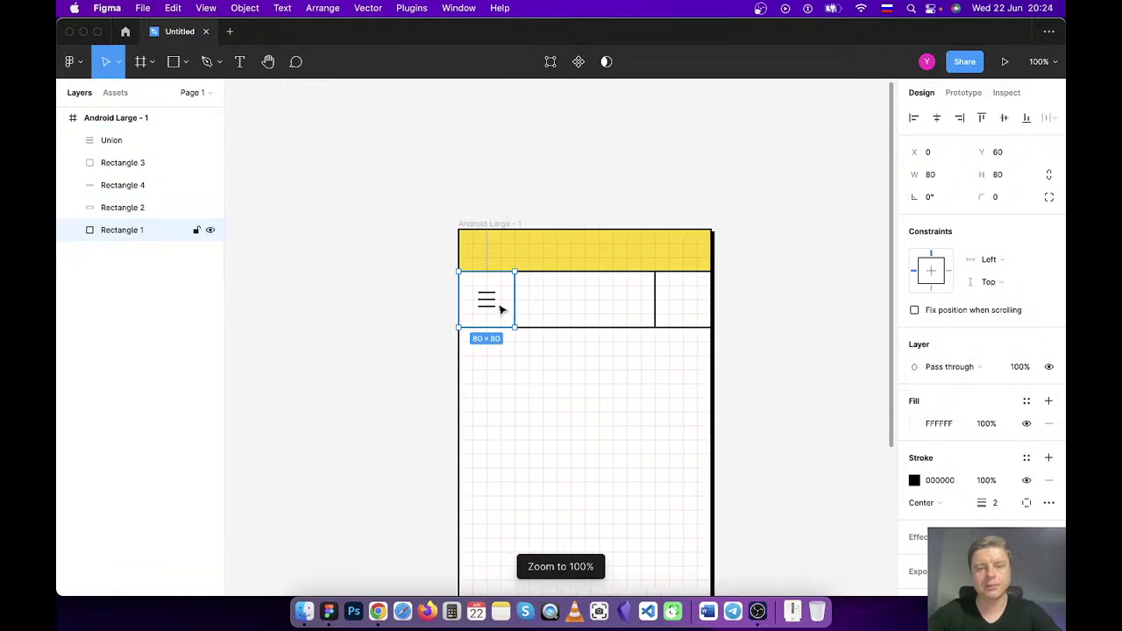
{"action": "scroll", "coordinate": [552, 307], "scroll_direction": "up", "scroll_amount": 10}
{"action": "double_click", "coordinate": [435, 219]}
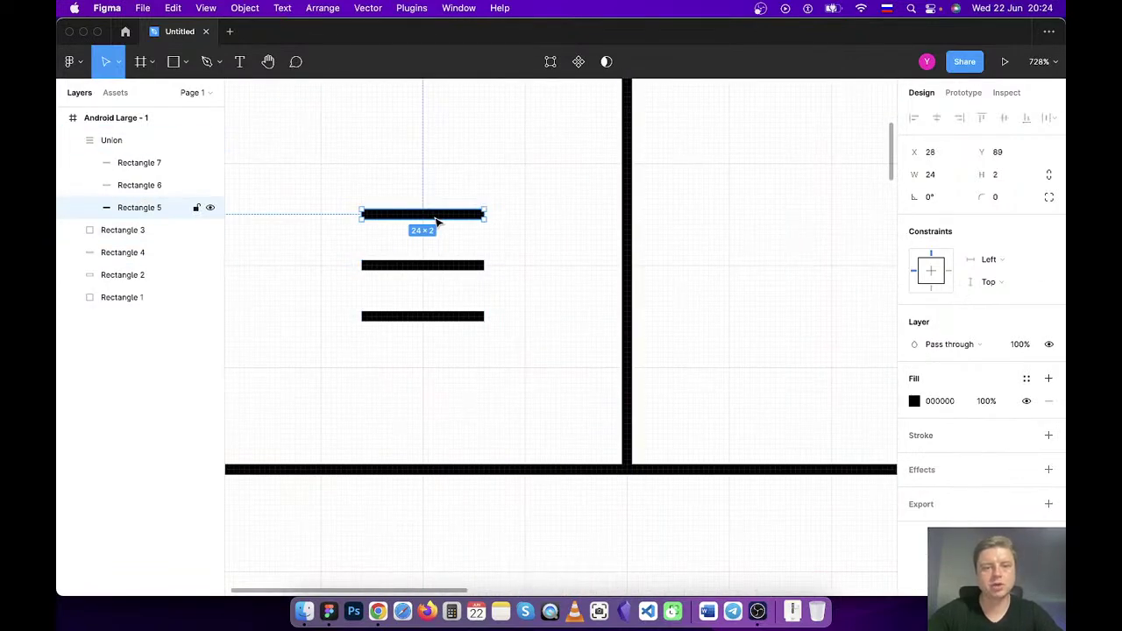
{"action": "key", "text": "Down"}
{"action": "left_click", "coordinate": [423, 318]}
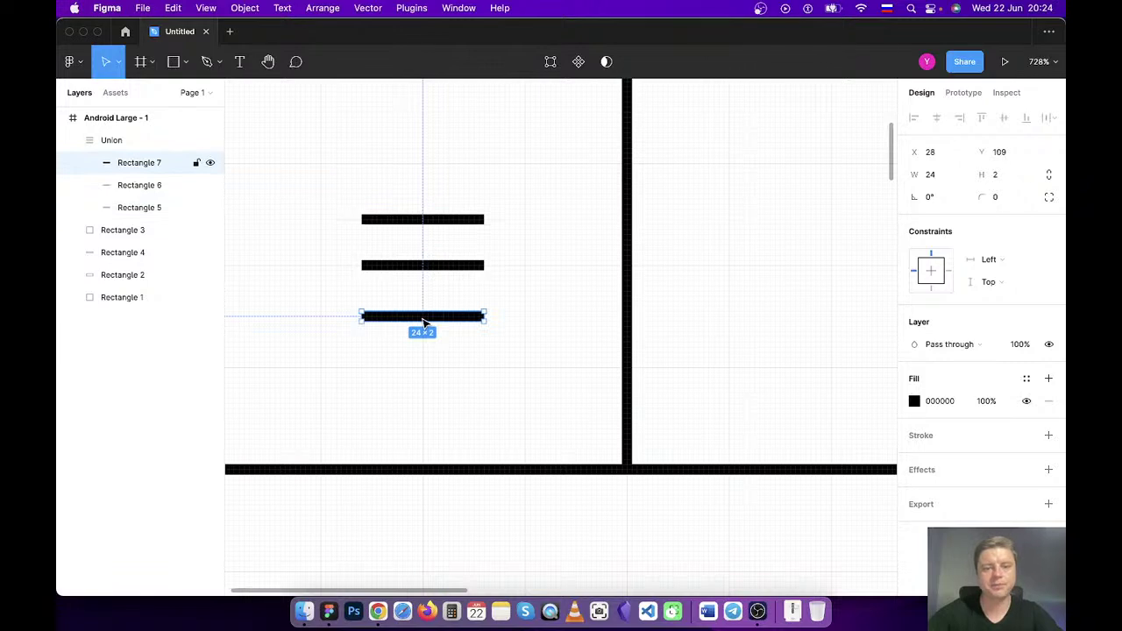
{"action": "key", "text": "Up"}
{"action": "left_click", "coordinate": [449, 220]}
{"action": "left_click", "coordinate": [456, 314], "text": "shift"}
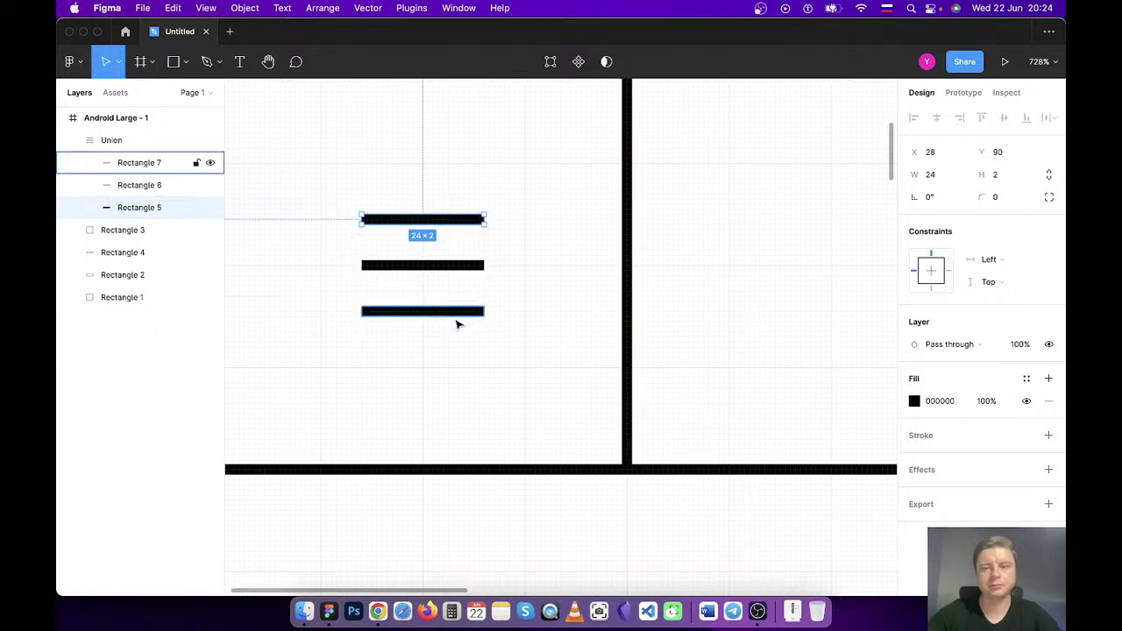
{"action": "left_click", "coordinate": [473, 299]}
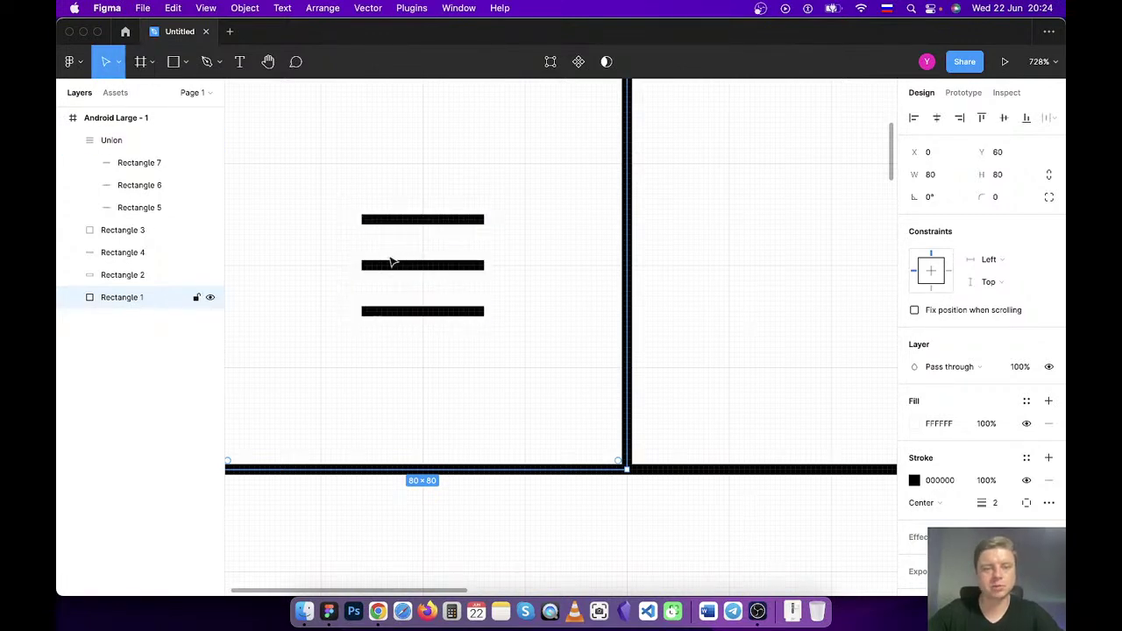
- Draw a 40×40 frame, Frame 1, around the hamburger bars
{"action": "left_click", "coordinate": [141, 69]}
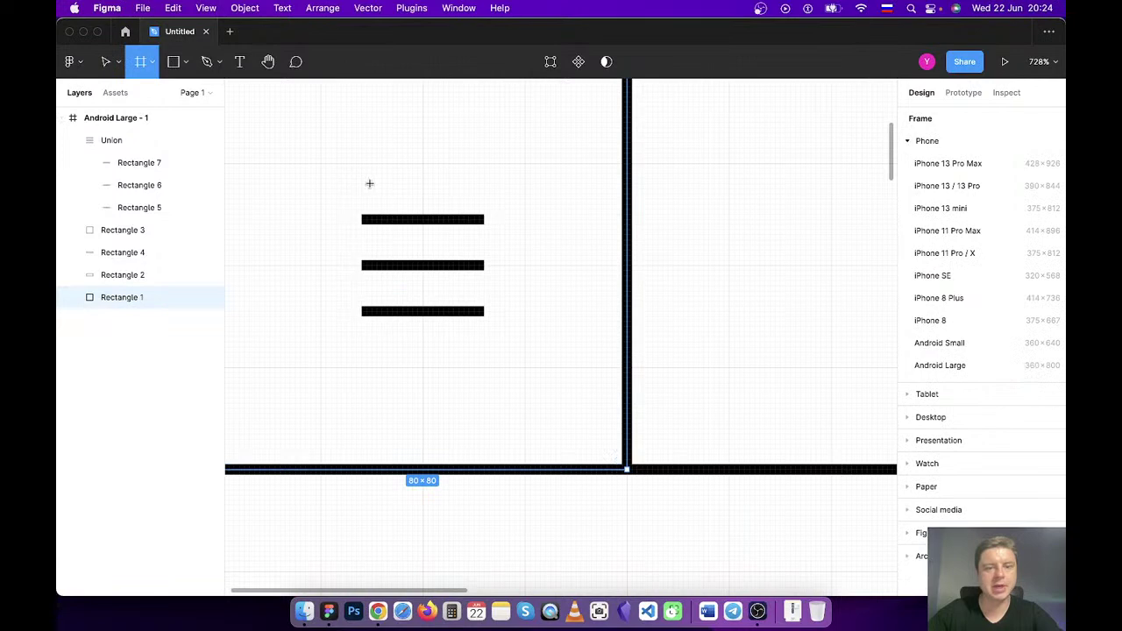
{"action": "left_click_drag", "start_coordinate": [323, 164], "coordinate": [521, 367]}
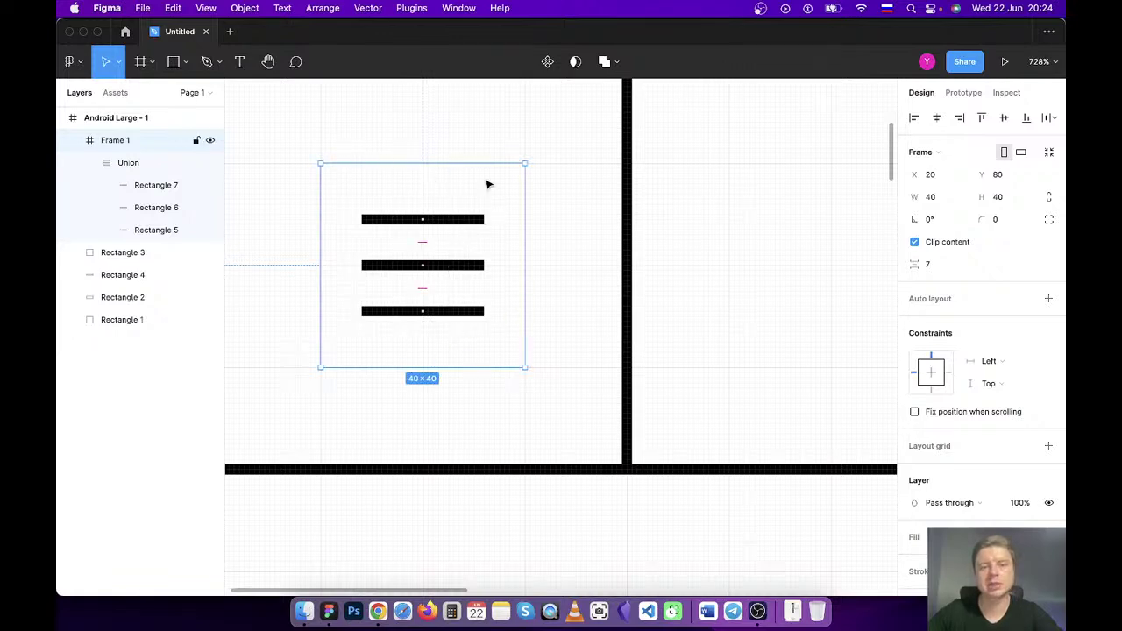
{"action": "scroll", "coordinate": [386, 249], "scroll_direction": "down", "scroll_amount": 3}
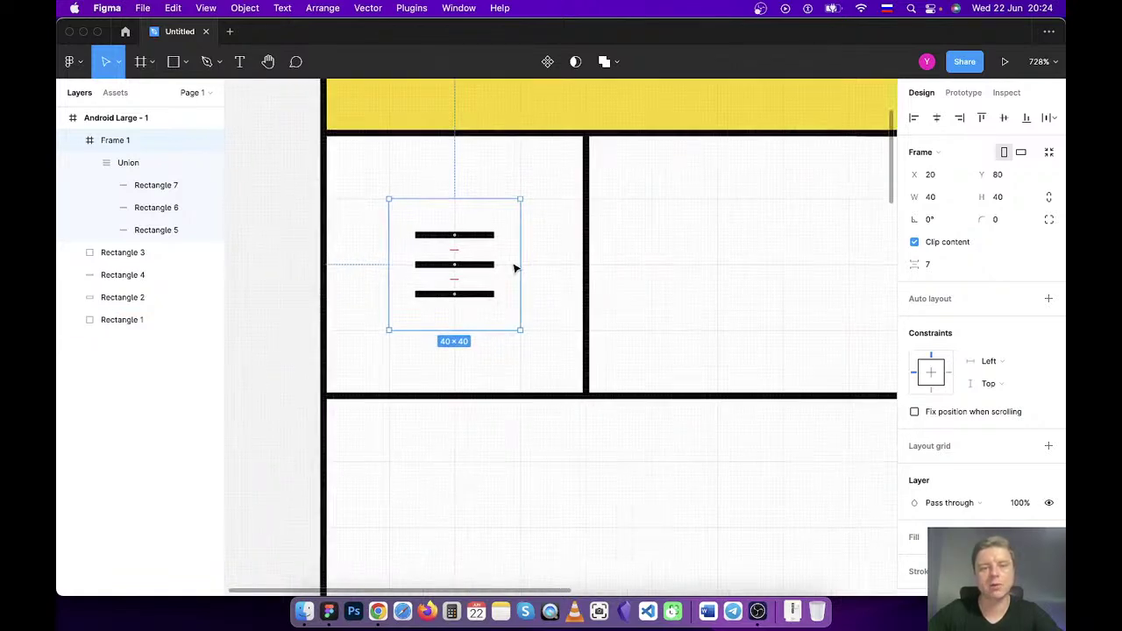
{"action": "scroll", "coordinate": [453, 218], "scroll_direction": "up", "scroll_amount": 4}
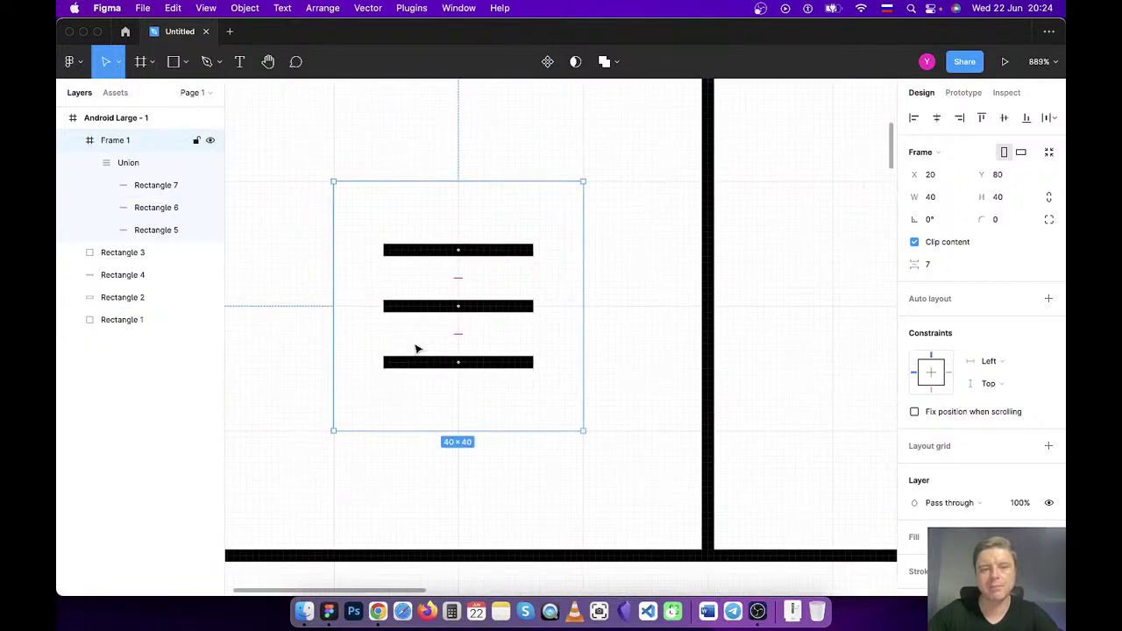
{"action": "scroll", "coordinate": [566, 328], "scroll_direction": "down", "scroll_amount": 3}
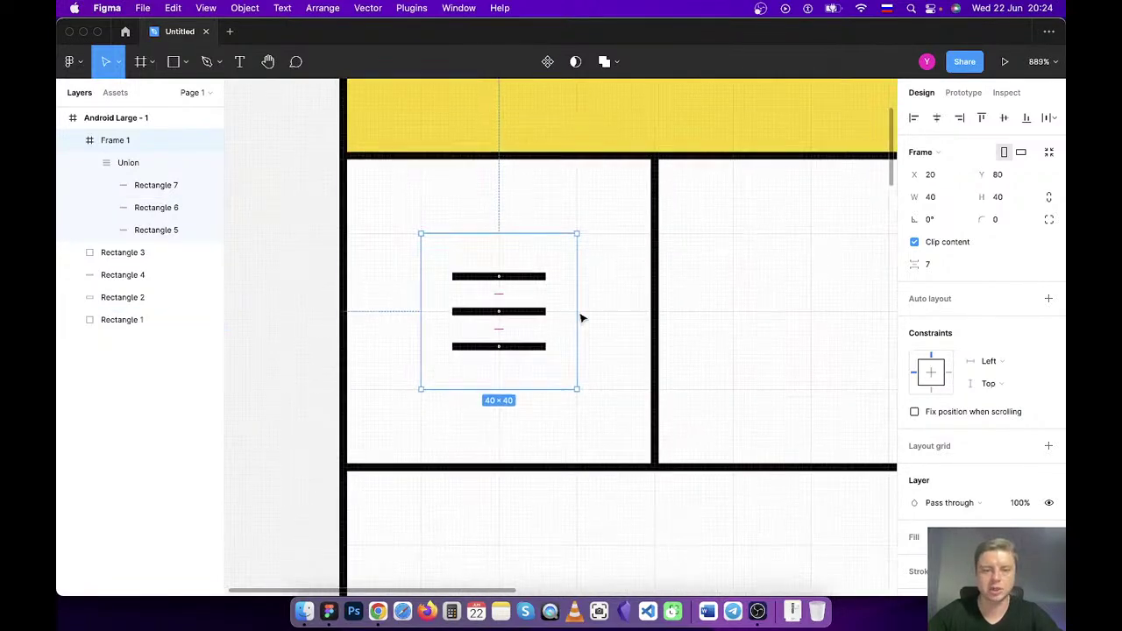
{"action": "scroll", "coordinate": [453, 324], "scroll_direction": "right", "scroll_amount": 2}
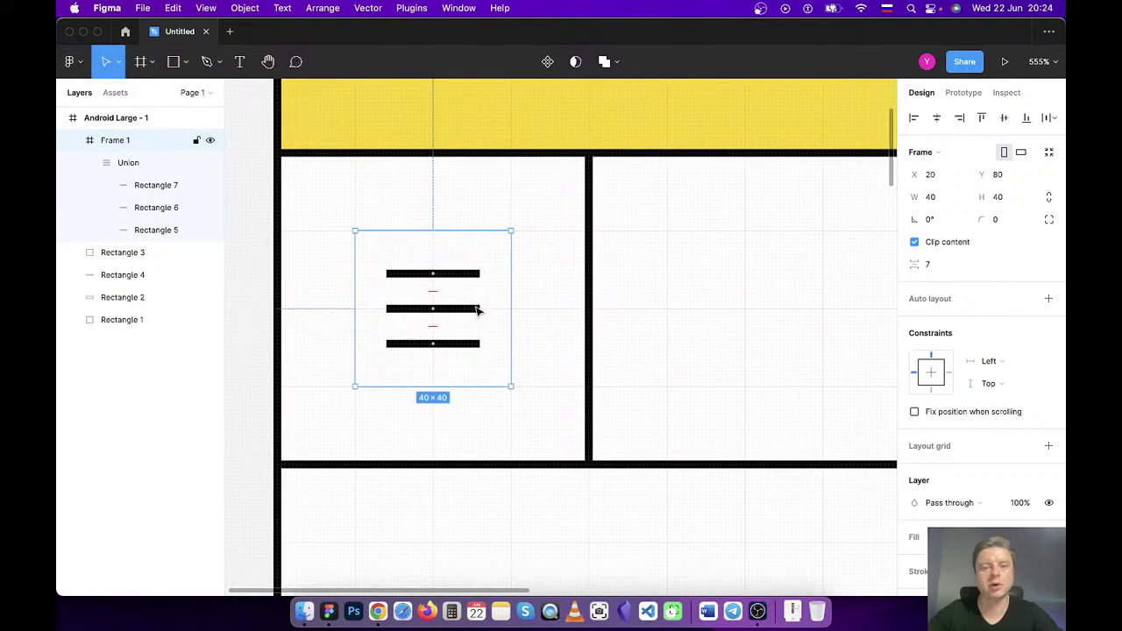
{"action": "scroll", "coordinate": [477, 309], "scroll_direction": "down", "scroll_amount": 5}
- Duplicate the frame into the right cell as Frame 2 and delete its Union
{"action": "left_click", "coordinate": [480, 390]}
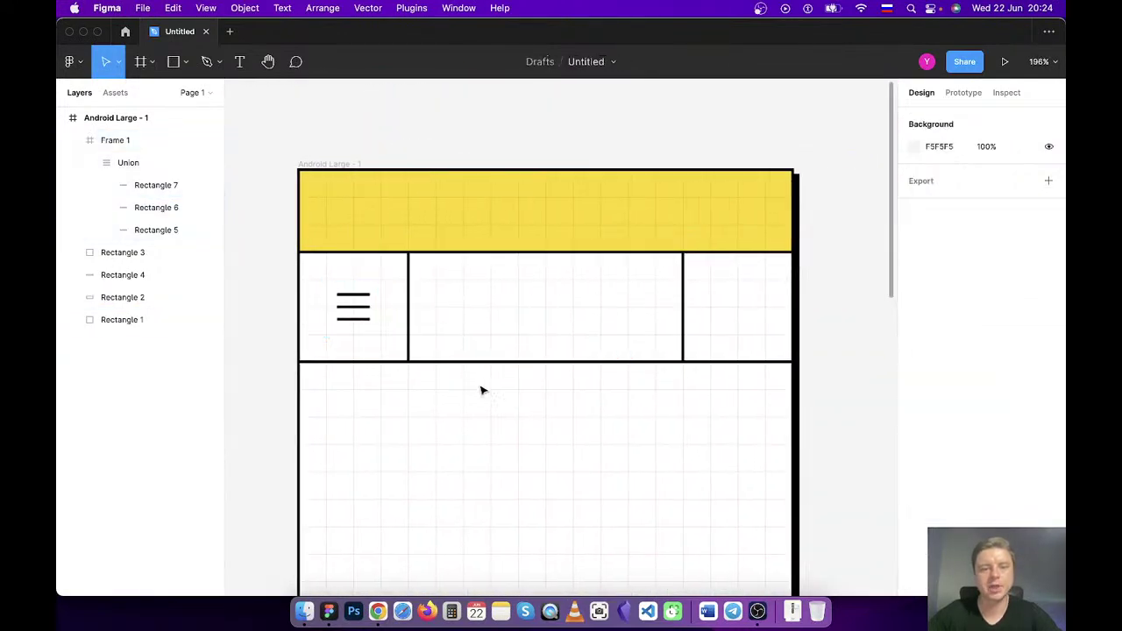
{"action": "left_click", "coordinate": [372, 306]}
{"action": "key", "text": "super+d"}
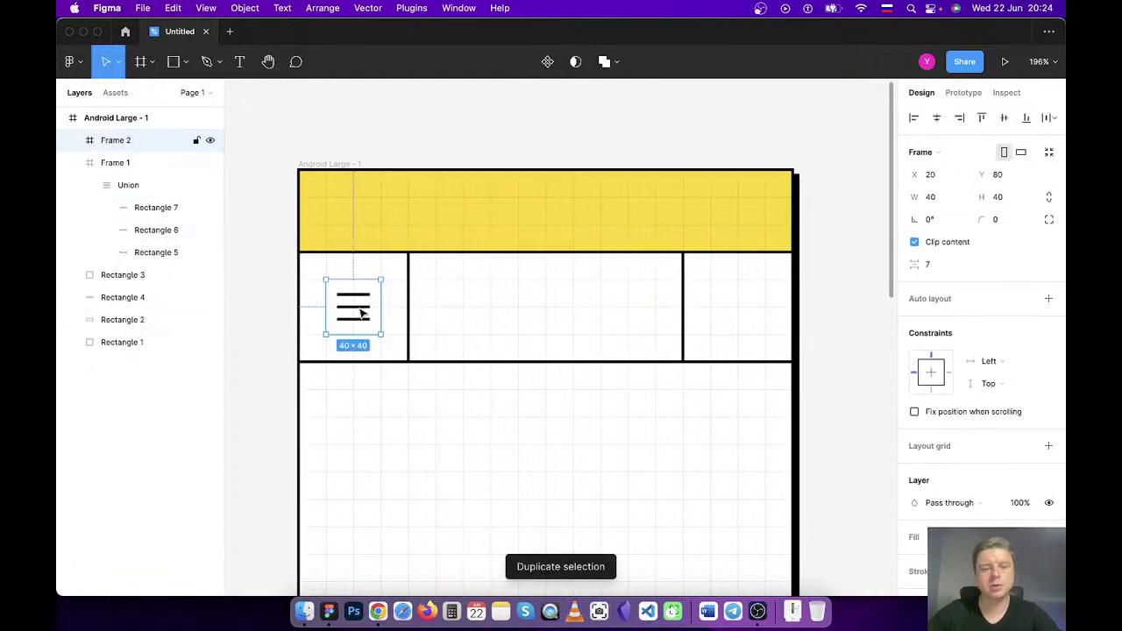
{"action": "left_click_drag", "start_coordinate": [361, 312], "coordinate": [746, 316]}
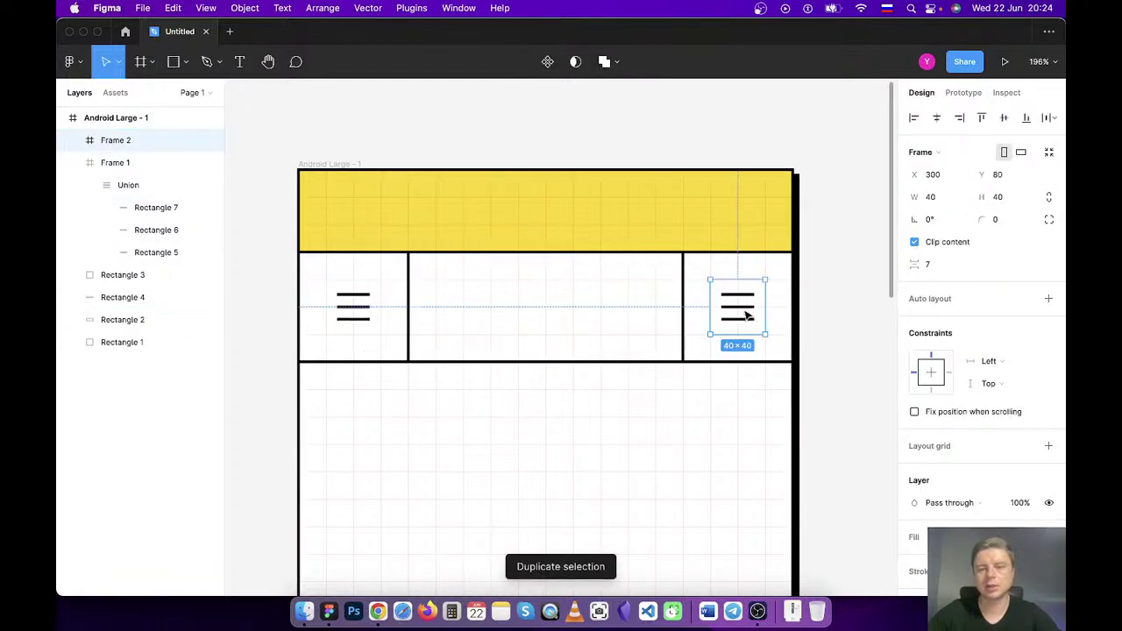
{"action": "scroll", "coordinate": [741, 311], "scroll_direction": "up", "scroll_amount": 10}
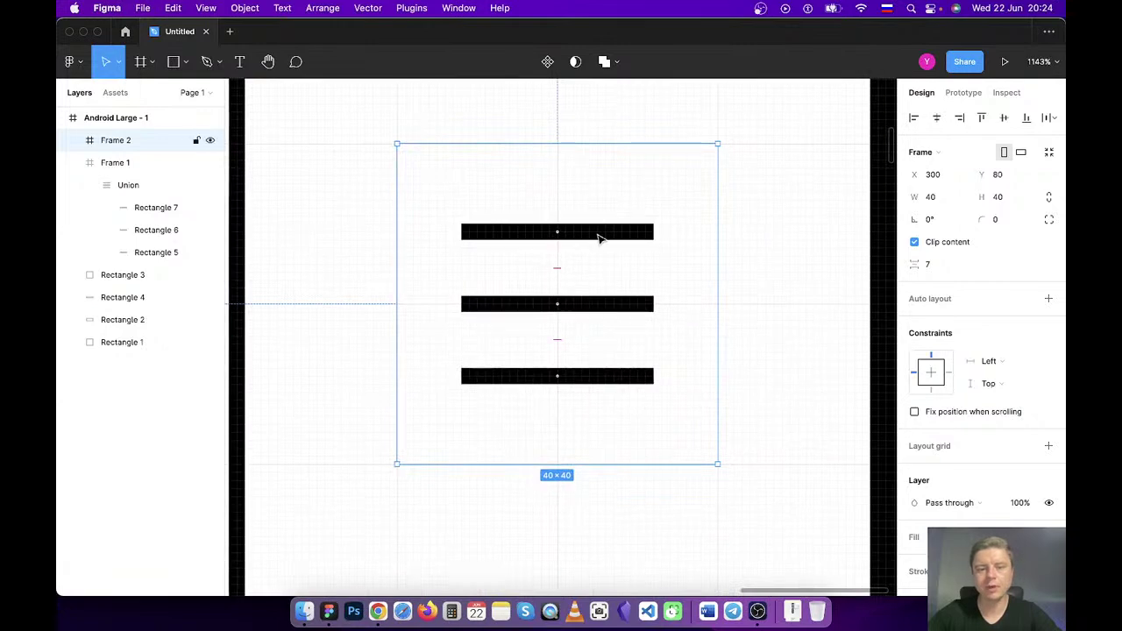
{"action": "left_click", "coordinate": [599, 241]}
{"action": "key", "text": "Delete"}
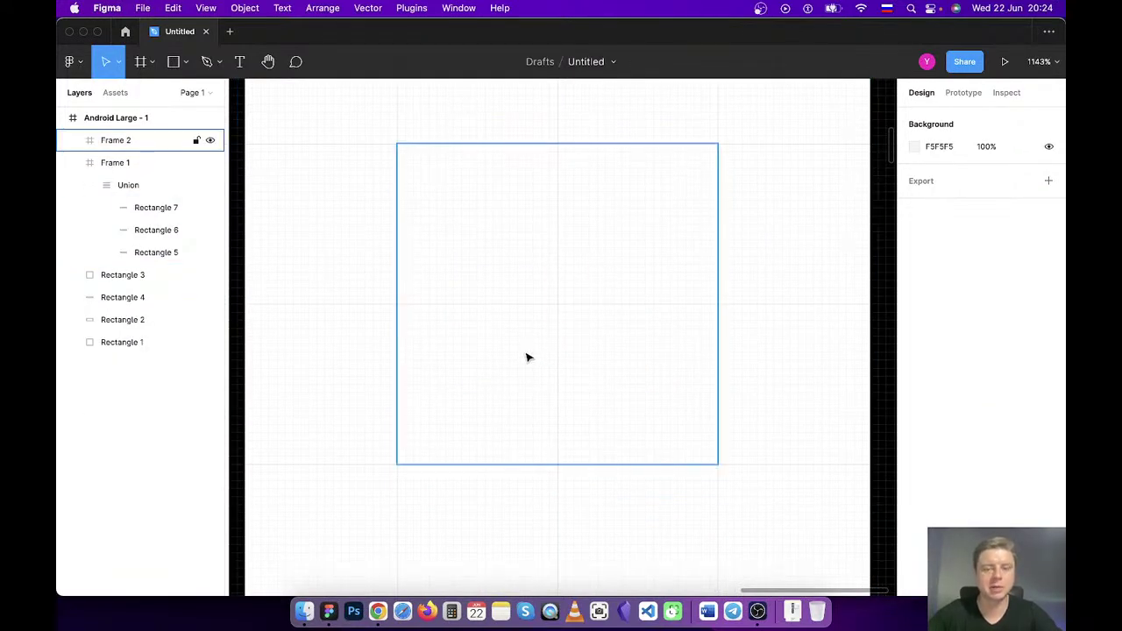
- Draw a 20×20 grey ellipse inside Frame 2 at X 10, Y 10
{"action": "left_click", "coordinate": [184, 68]}
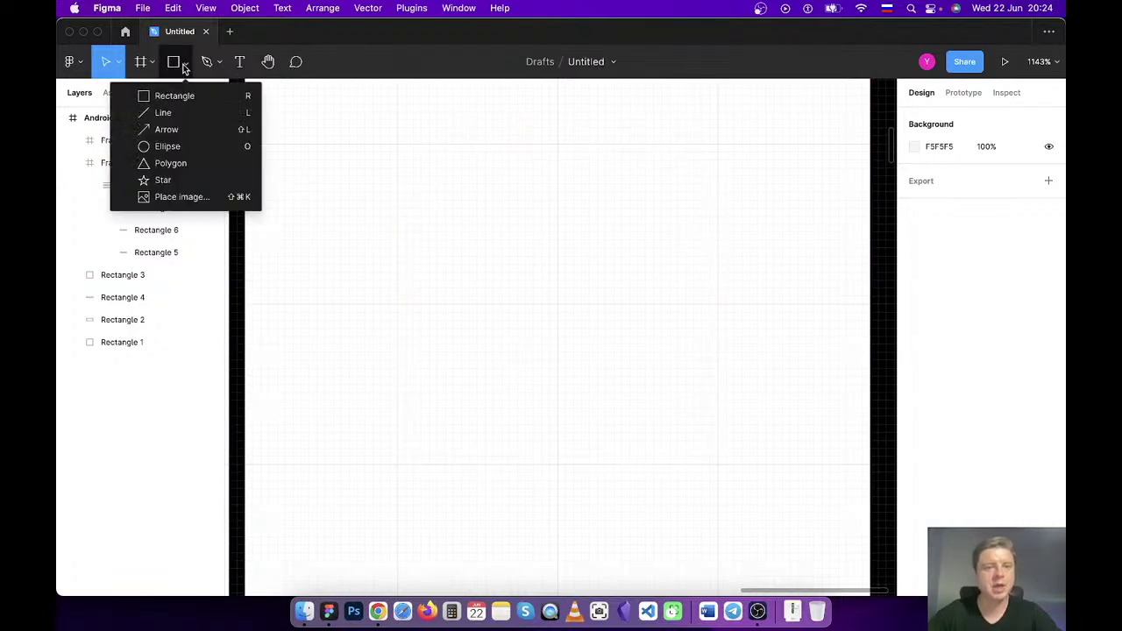
{"action": "left_click", "coordinate": [172, 146]}
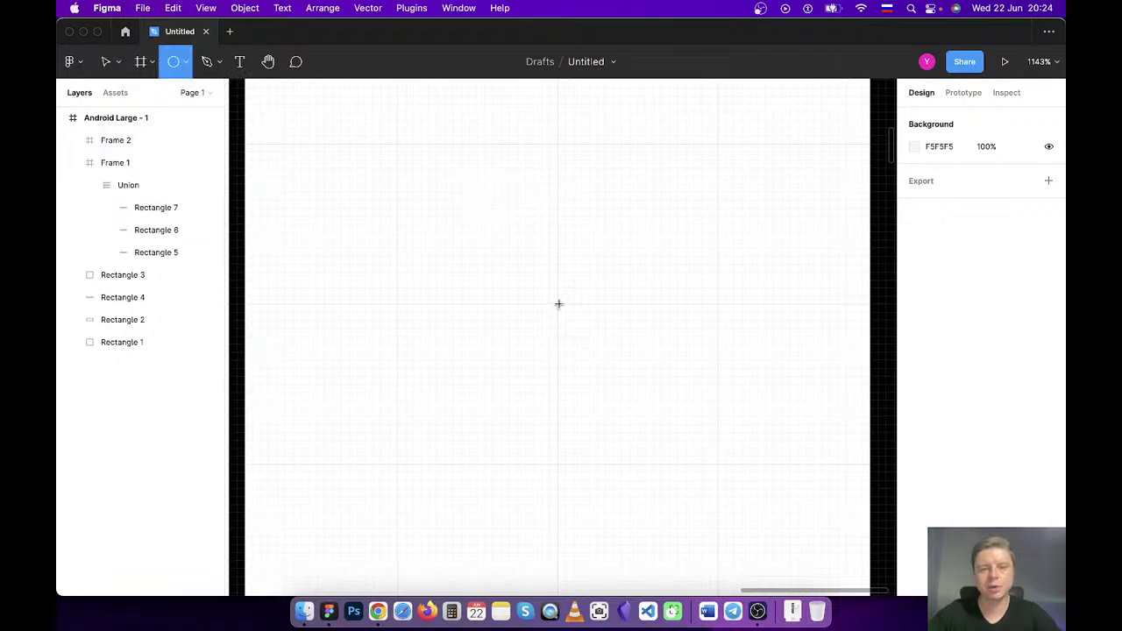
{"action": "left_click_drag", "start_coordinate": [558, 304], "coordinate": [625, 256]}
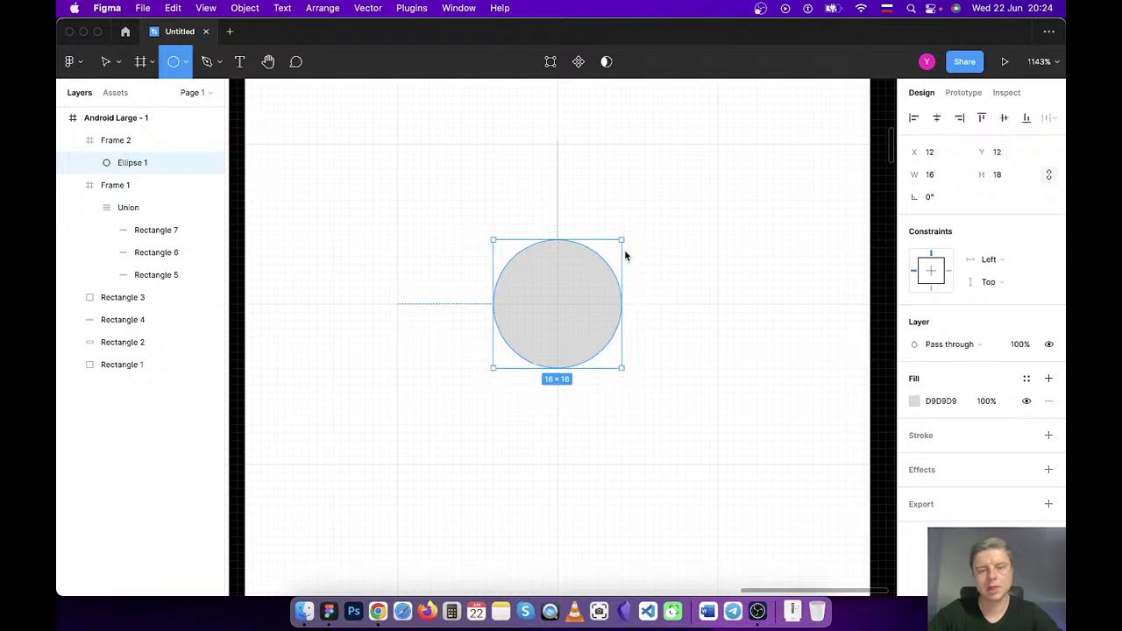
{"action": "left_click_drag", "start_coordinate": [626, 255], "coordinate": [636, 250]}
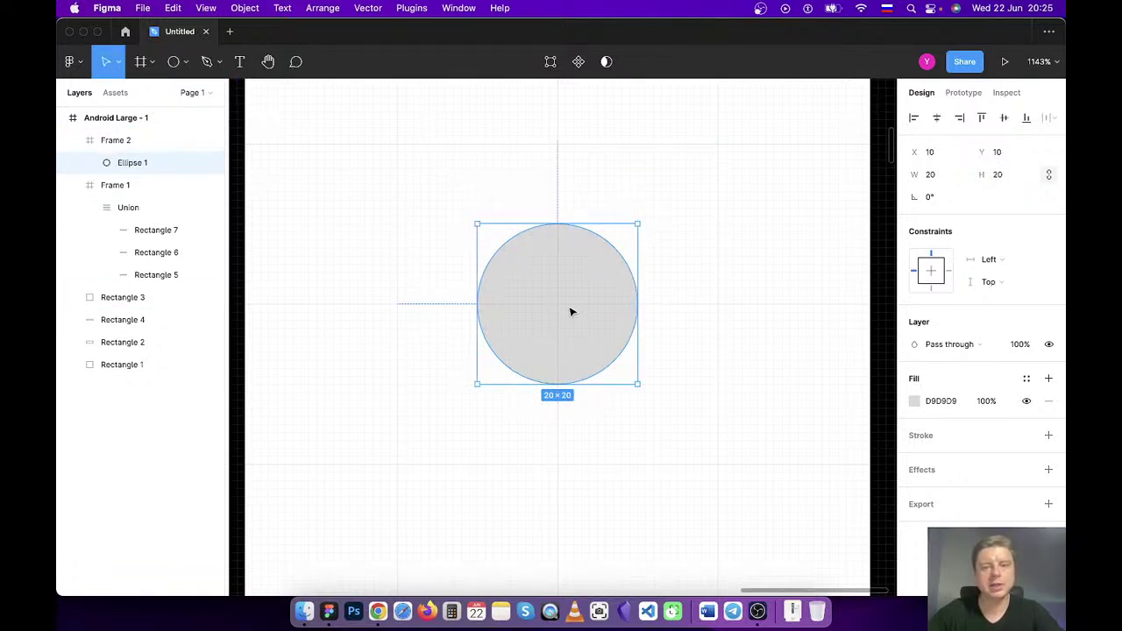
- Sharpen the circle's bottom anchor point into a corner with the Bend tool
{"action": "left_click", "coordinate": [246, 133]}
{"action": "double_click", "coordinate": [528, 286]}
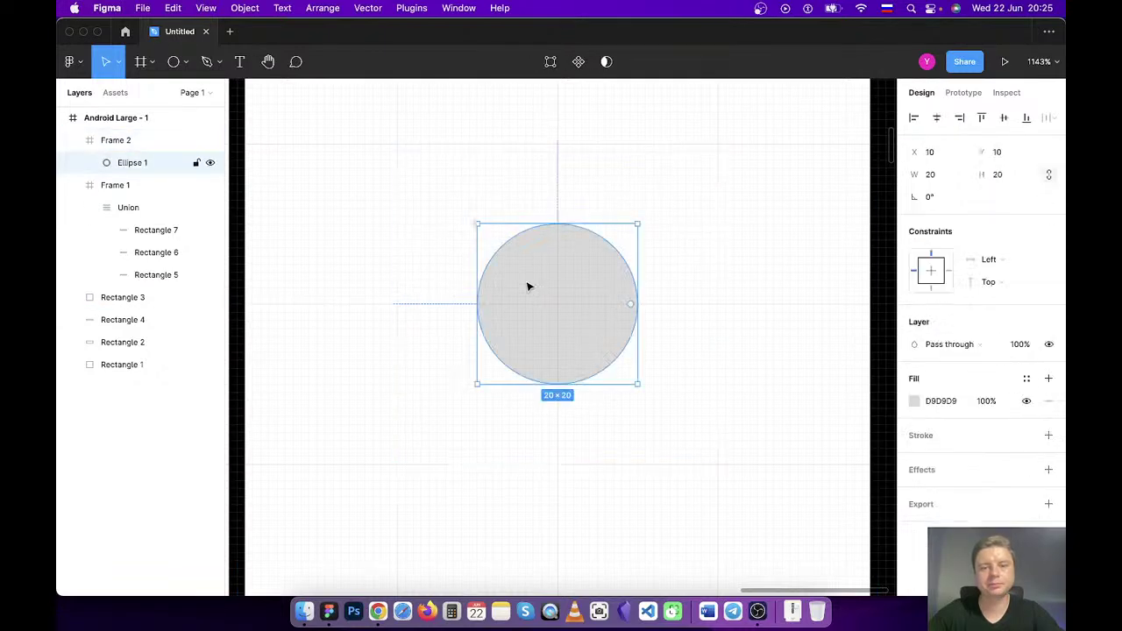
{"action": "double_click", "coordinate": [555, 292]}
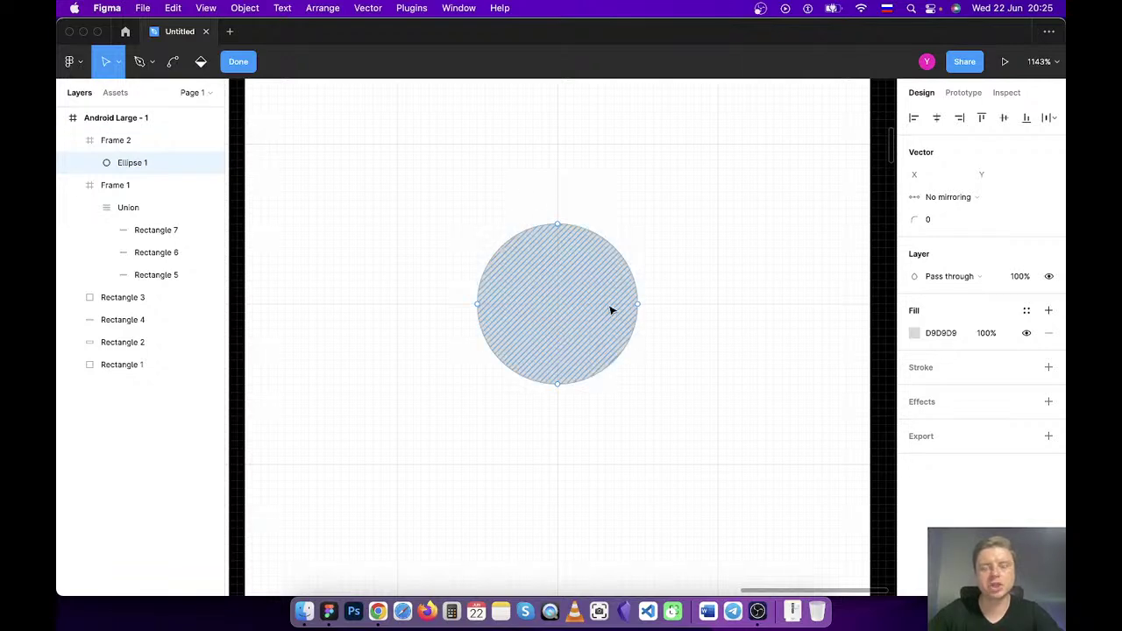
{"action": "scroll", "coordinate": [578, 302], "scroll_direction": "up", "scroll_amount": 5}
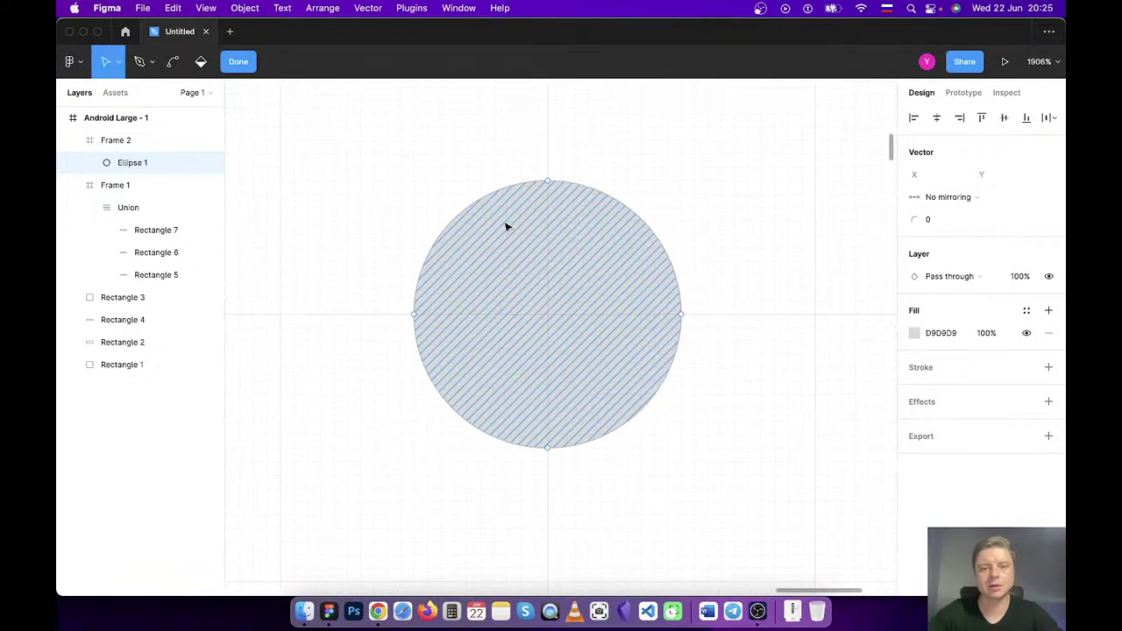
{"action": "scroll", "coordinate": [456, 263], "scroll_direction": "down", "scroll_amount": 2}
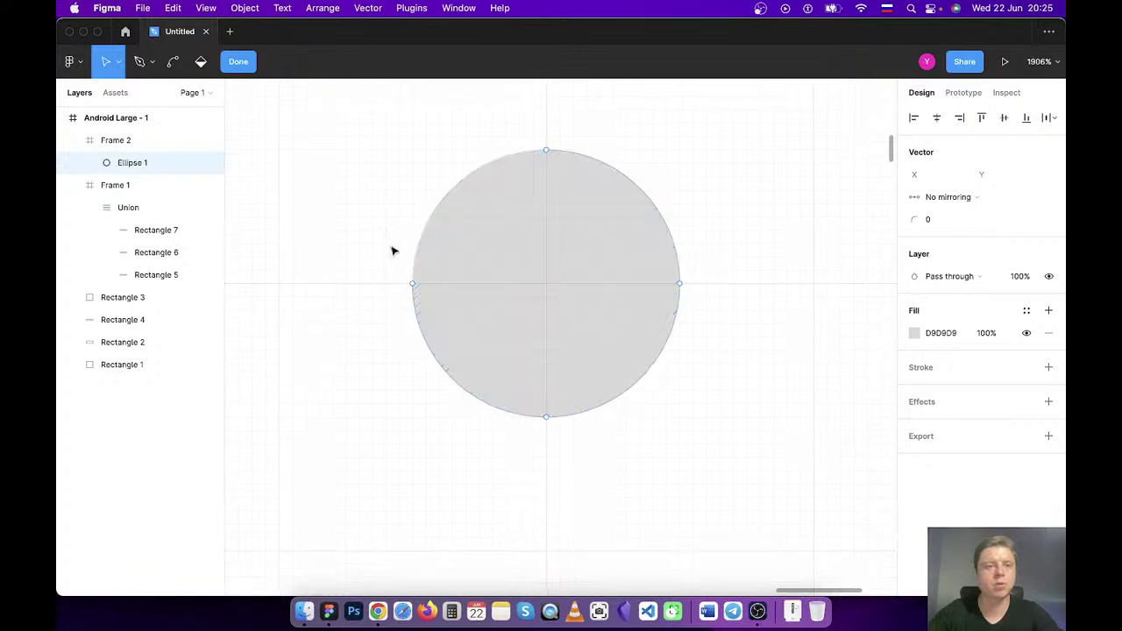
{"action": "left_click", "coordinate": [173, 63]}
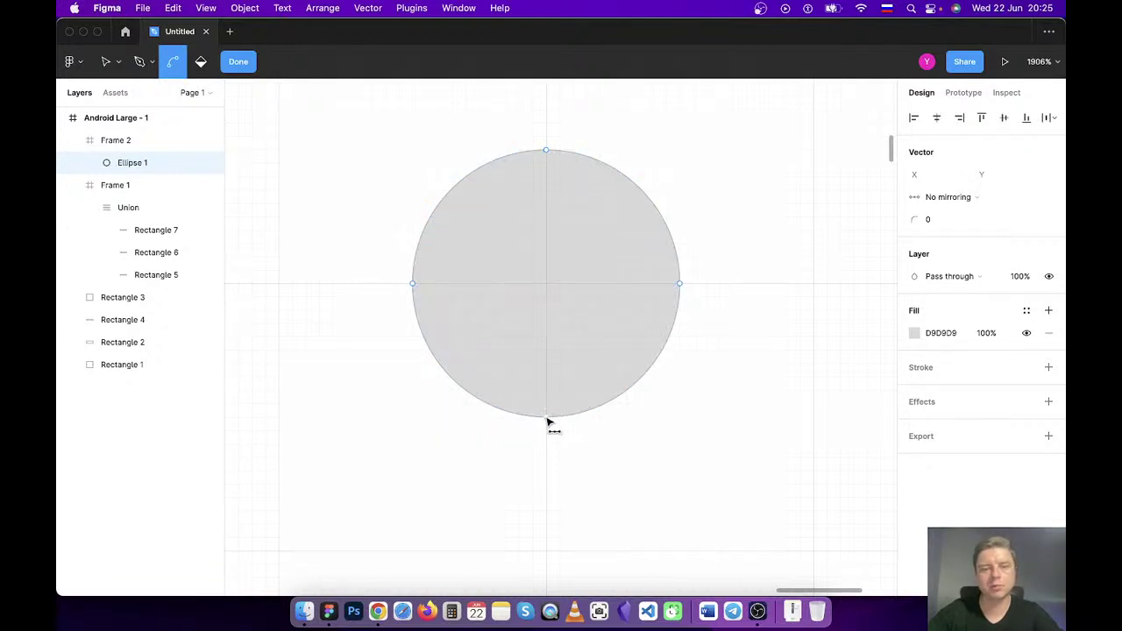
{"action": "left_click", "coordinate": [546, 421]}
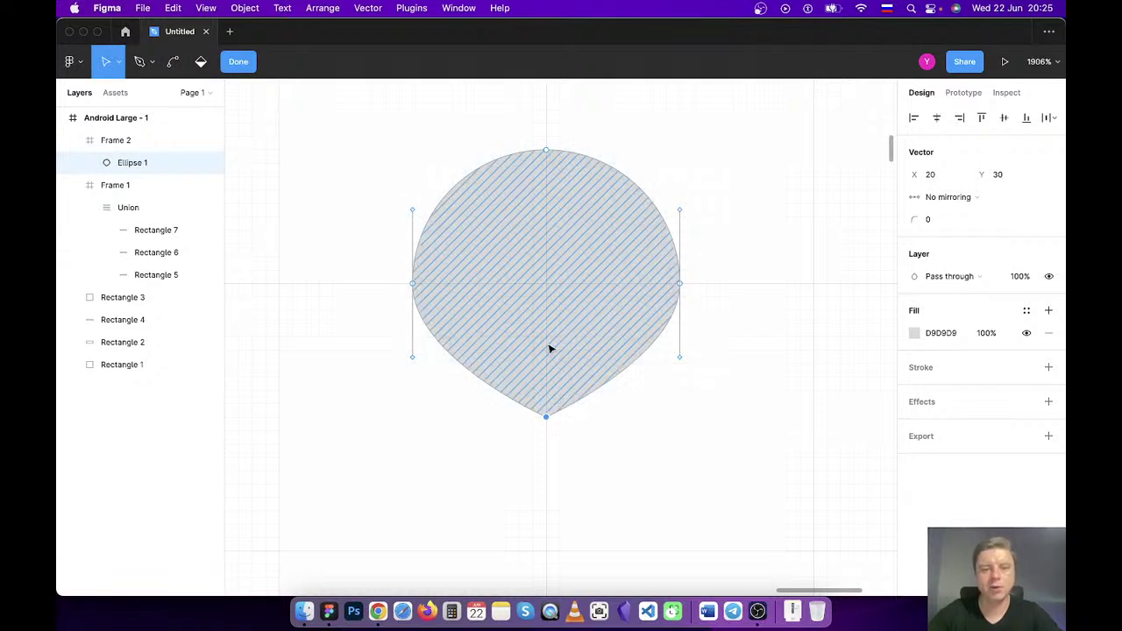
{"action": "key", "text": "Escape"}
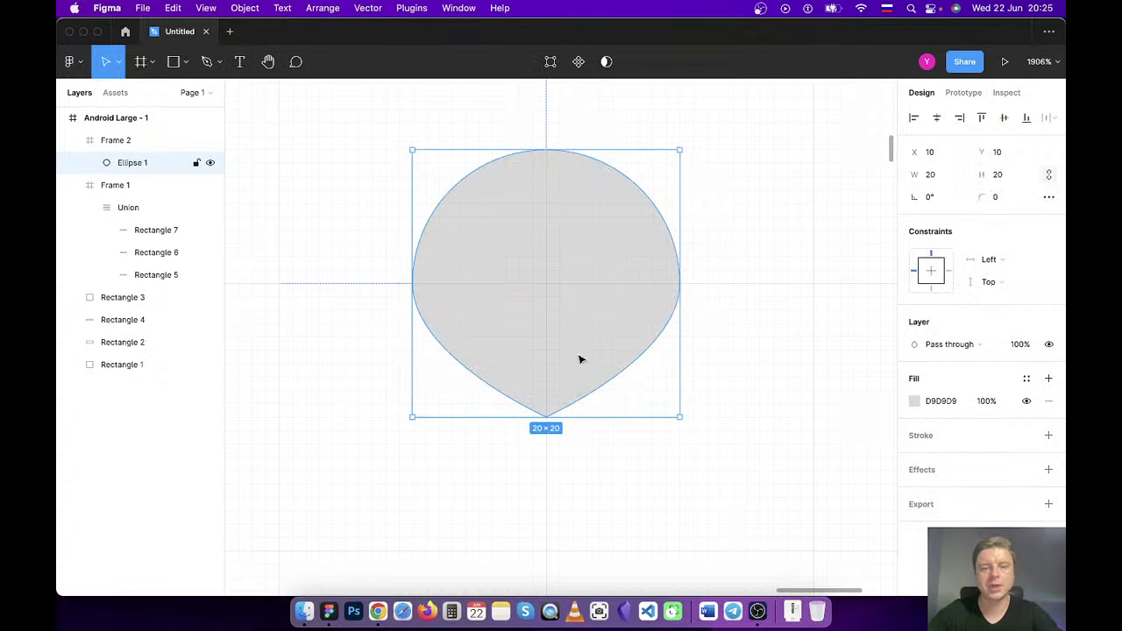
- Pull the bottom tip down to Y 38 to form a teardrop location pin
{"action": "double_click", "coordinate": [580, 356]}
{"action": "scroll", "coordinate": [566, 377], "scroll_direction": "down", "scroll_amount": 1}
{"action": "left_click_drag", "start_coordinate": [550, 397], "coordinate": [551, 505]}
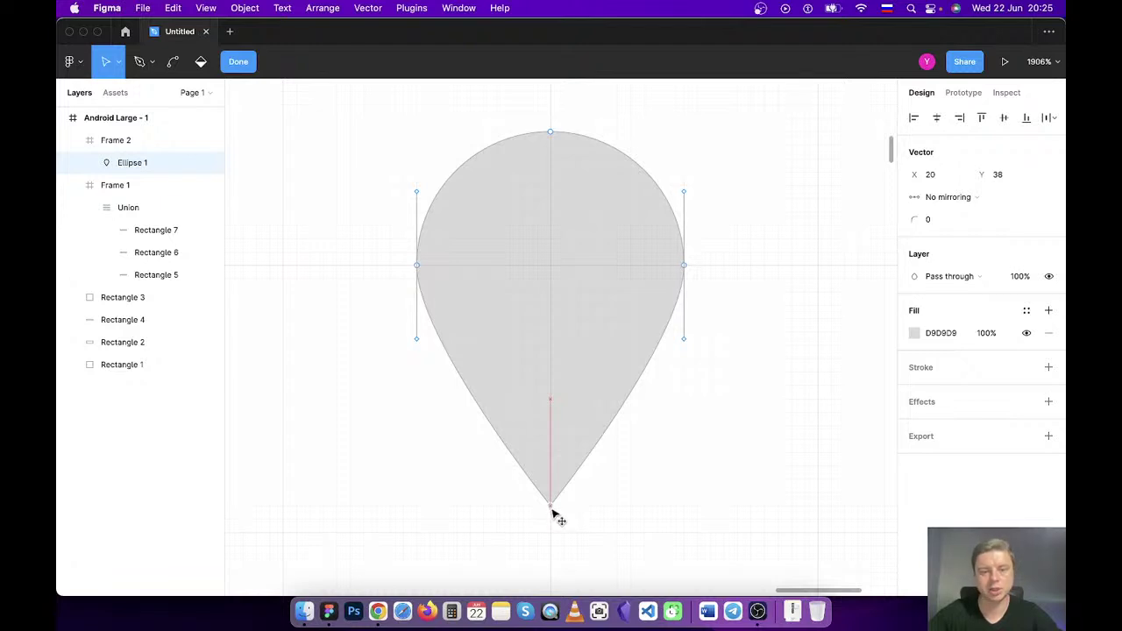
{"action": "key", "text": "Escape"}
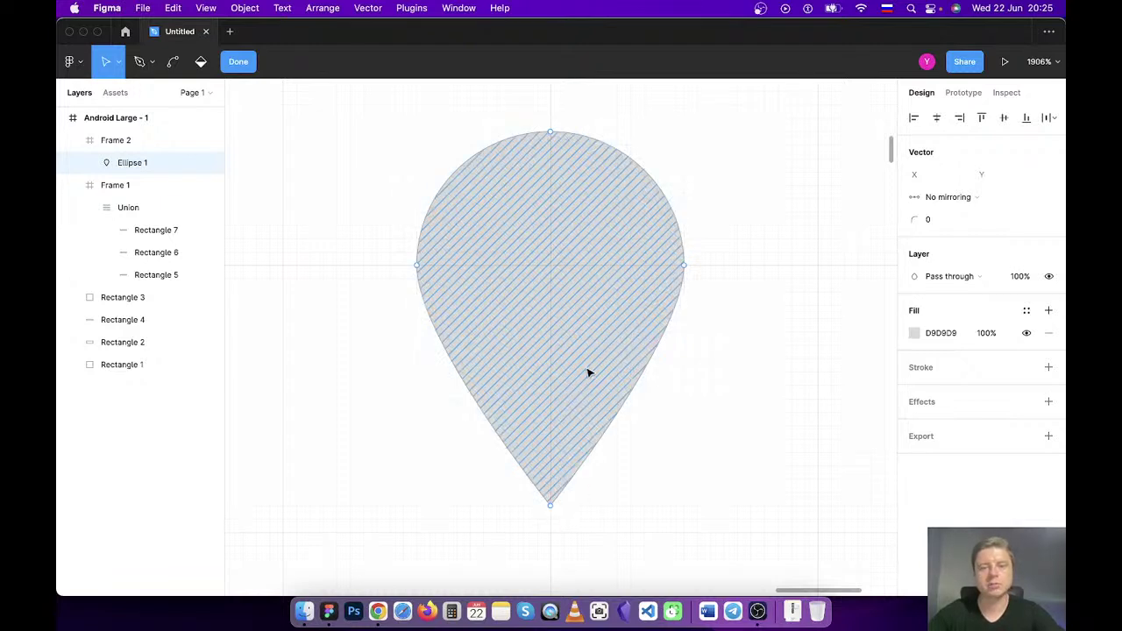
{"action": "key", "text": "Escape"}
- Nudge the pin shape up 2 px and view the layout at 100%
{"action": "scroll", "coordinate": [591, 394], "scroll_direction": "up", "scroll_amount": 3}
{"action": "scroll", "coordinate": [578, 386], "scroll_direction": "down", "scroll_amount": 5}
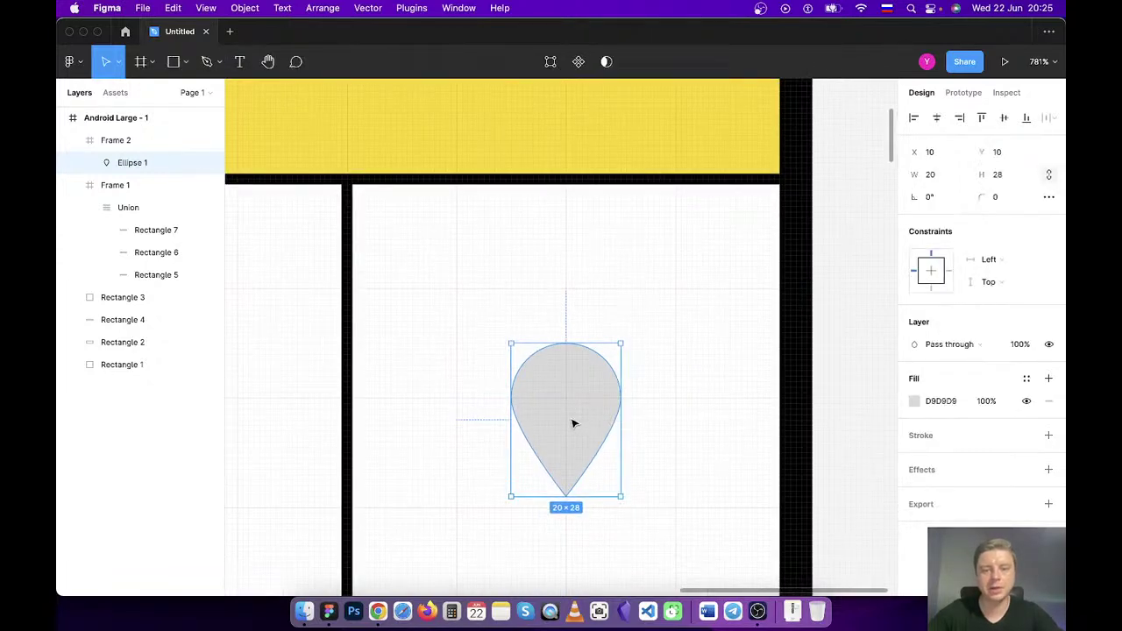
{"action": "key", "text": "Up"}
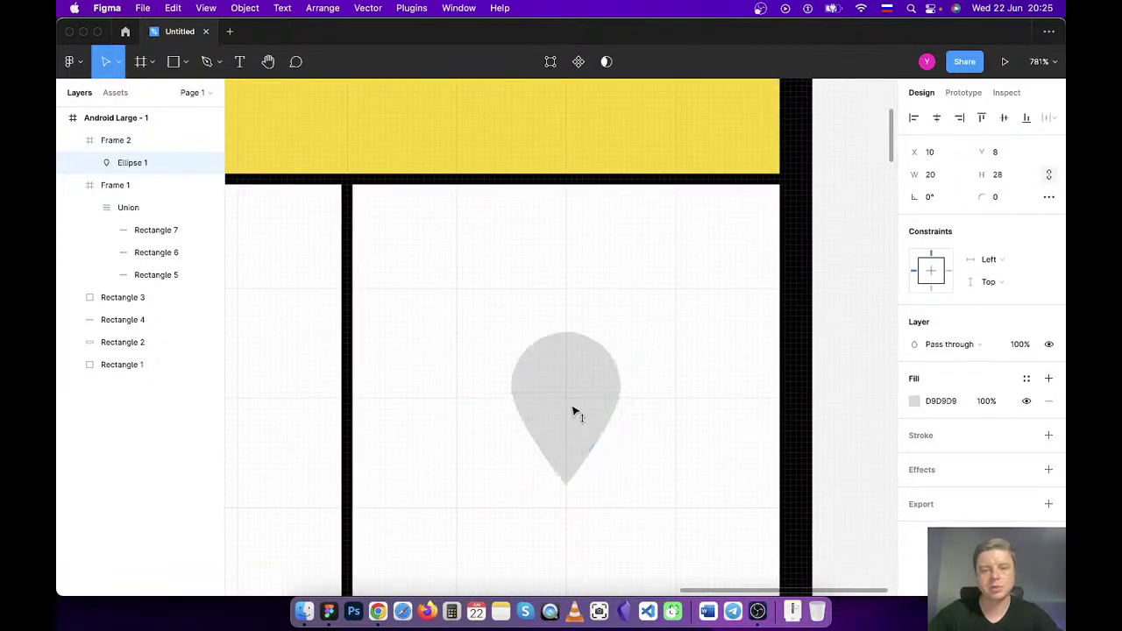
{"action": "key", "text": "Up"}
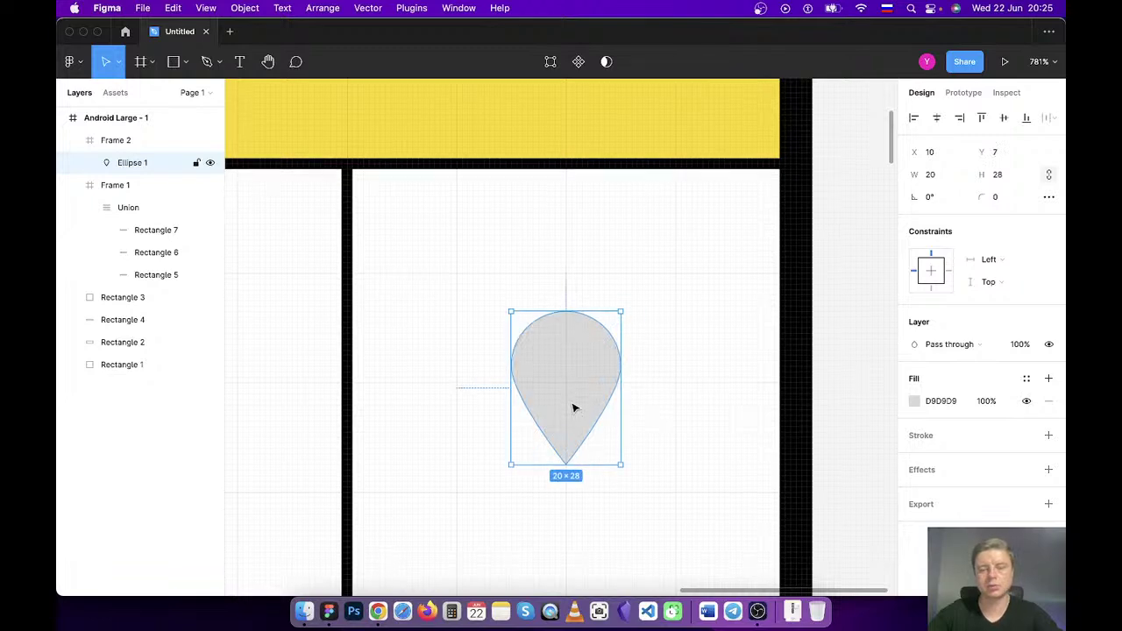
{"action": "scroll", "coordinate": [639, 329], "scroll_direction": "down", "scroll_amount": 10}
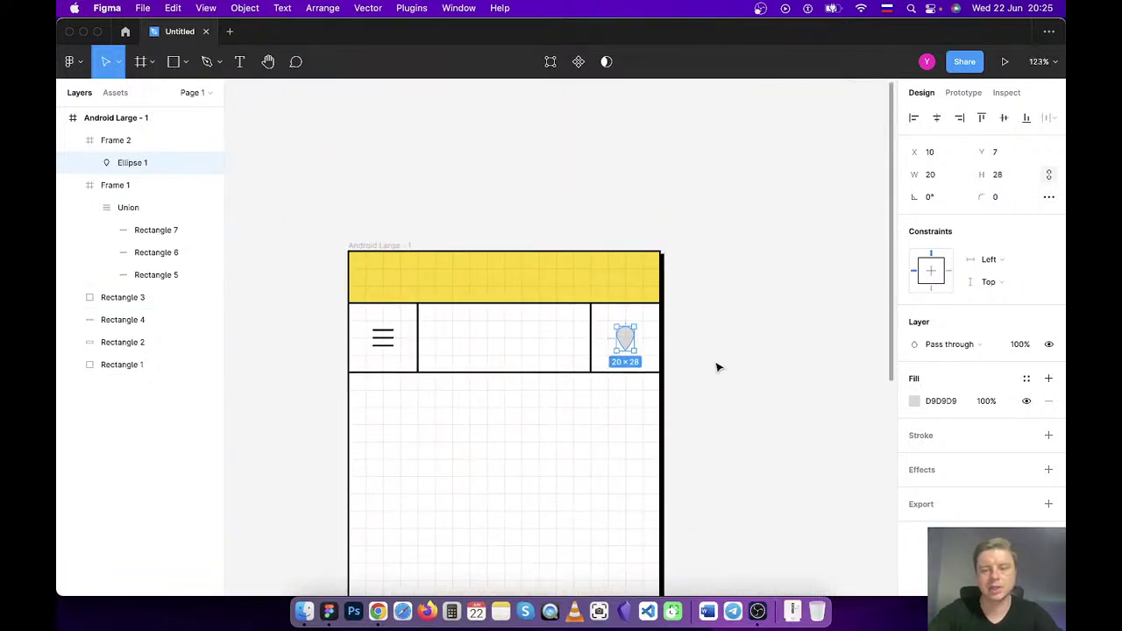
{"action": "key", "text": "shift+0"}
- Remove the pin's grey fill and add a black 000000 inside stroke of weight 2
{"action": "left_click", "coordinate": [717, 367]}
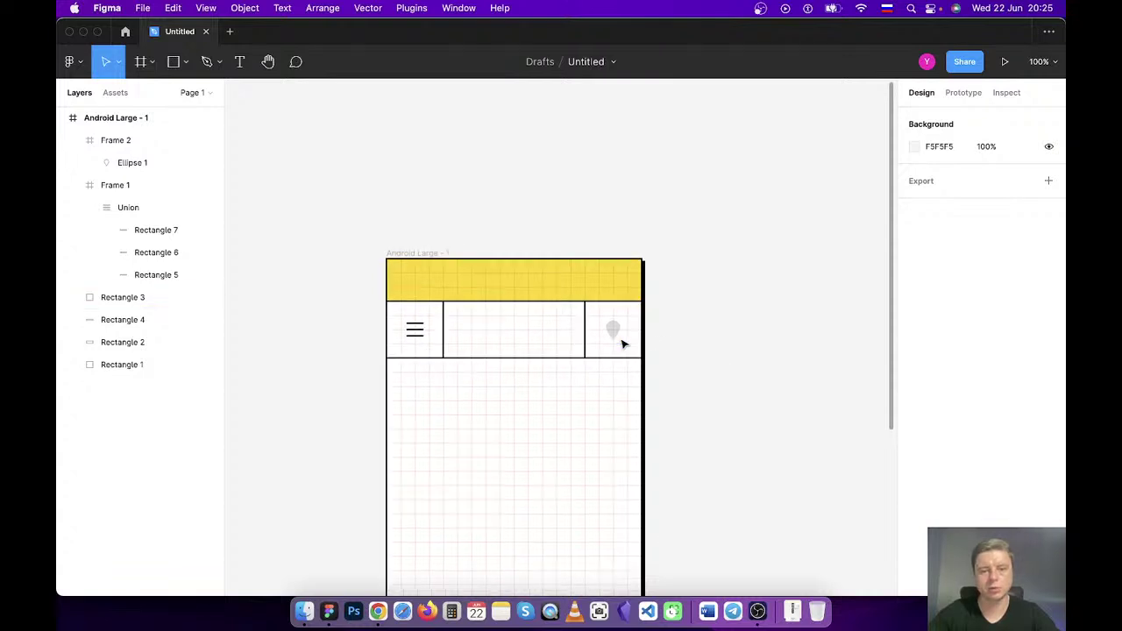
{"action": "scroll", "coordinate": [614, 335], "scroll_direction": "up", "scroll_amount": 10}
{"action": "left_click", "coordinate": [566, 263]}
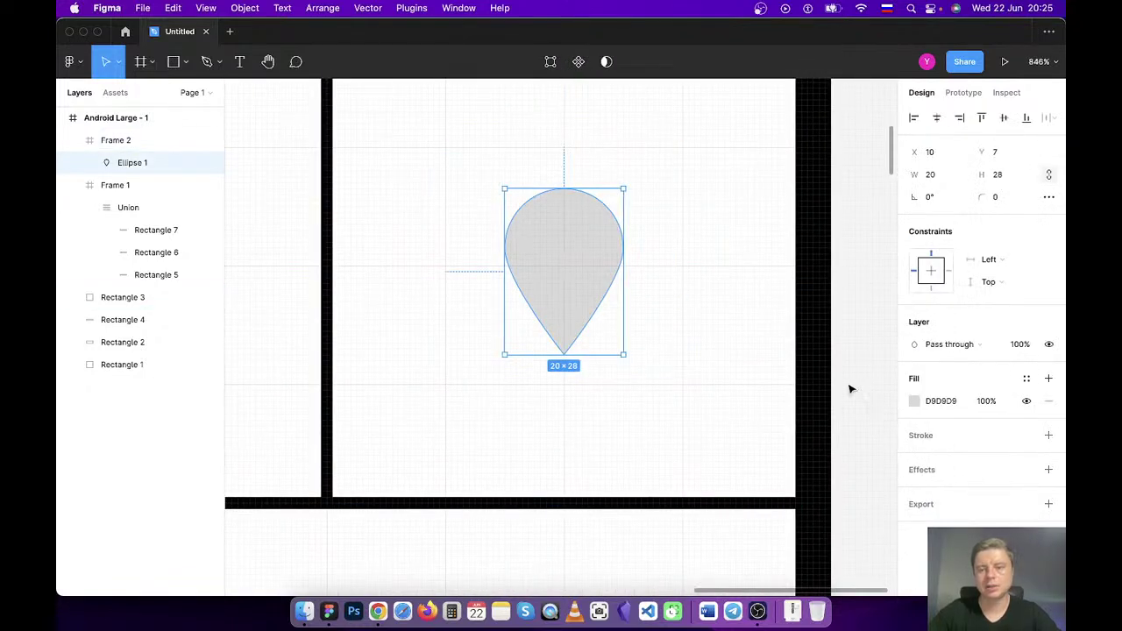
{"action": "left_click", "coordinate": [1049, 401]}
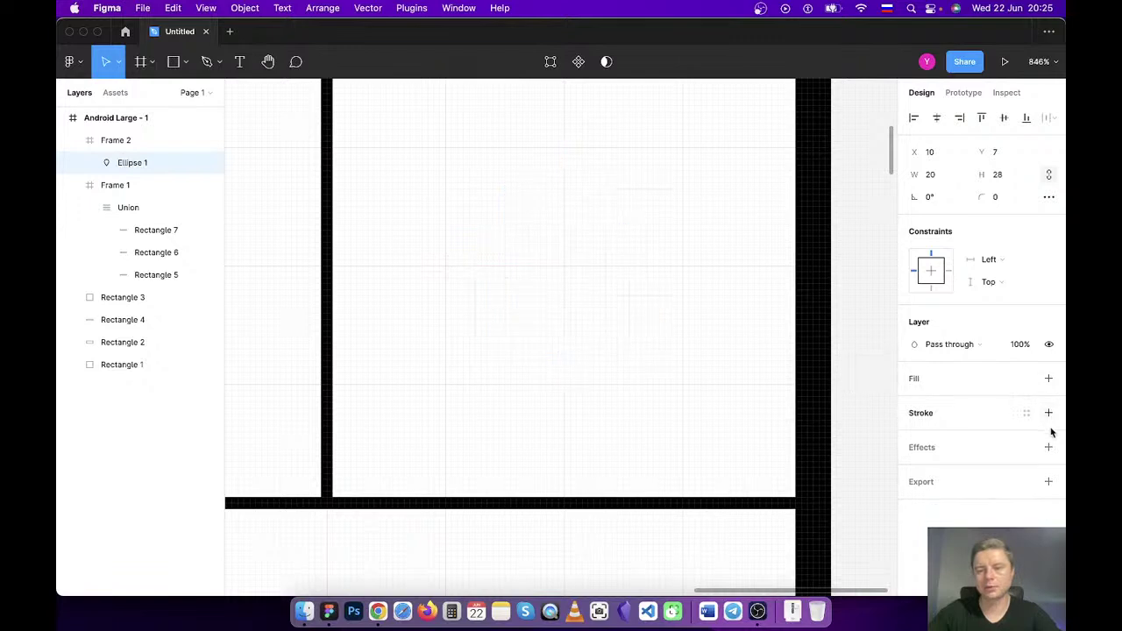
{"action": "left_click", "coordinate": [1049, 413]}
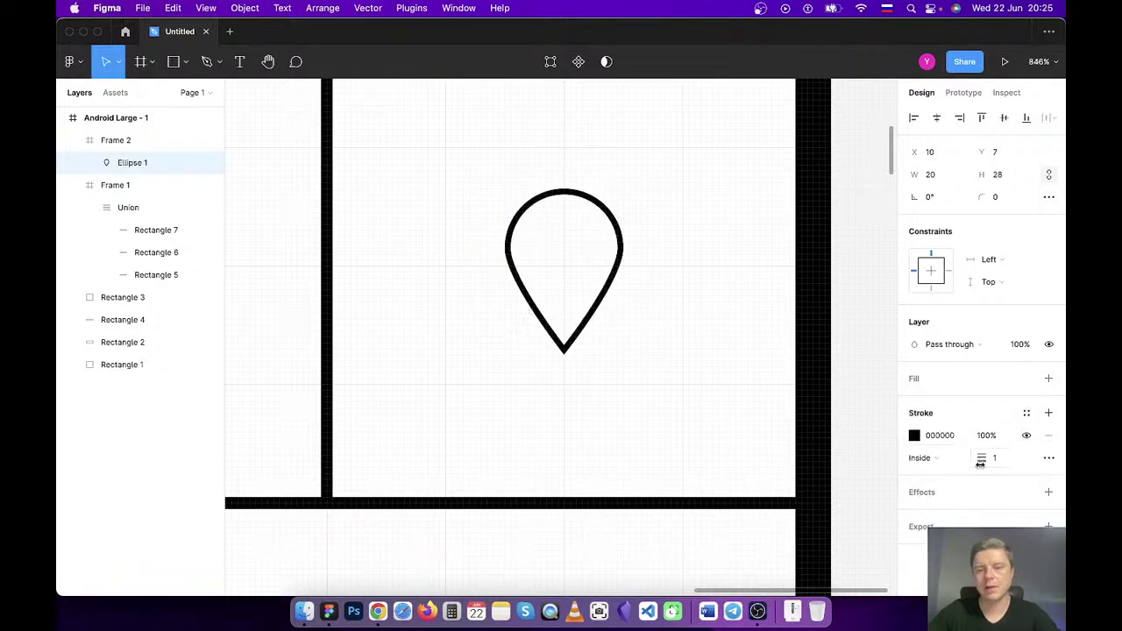
{"action": "left_click", "coordinate": [948, 459]}
{"action": "left_click", "coordinate": [957, 459]}
{"action": "left_click", "coordinate": [997, 461]}
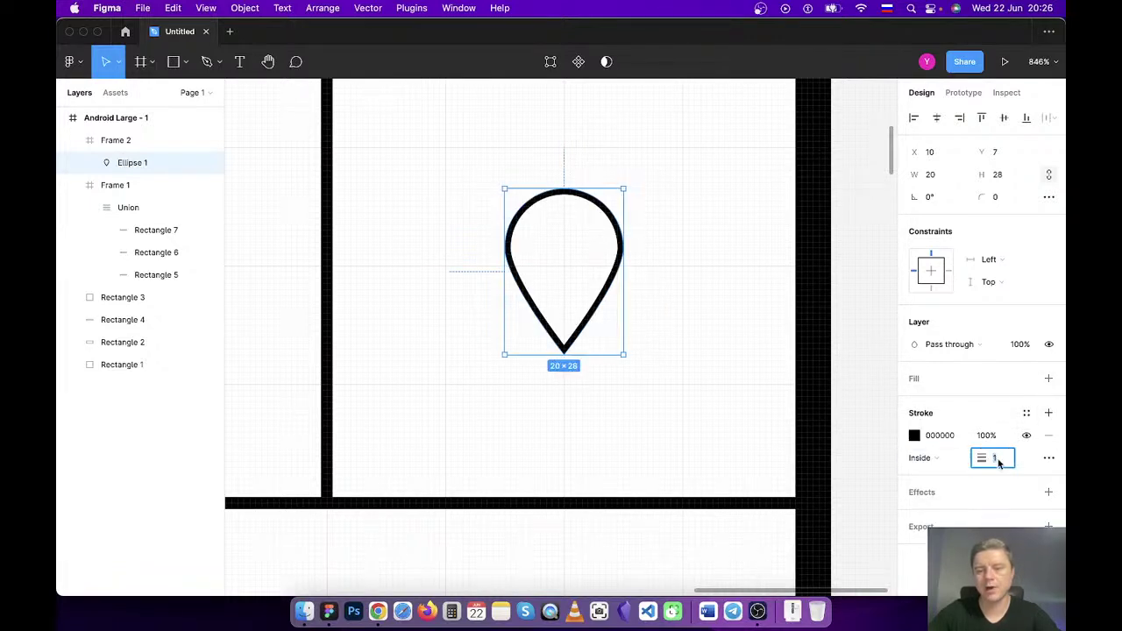
{"action": "key", "text": "Return"}
{"action": "left_click", "coordinate": [711, 401]}
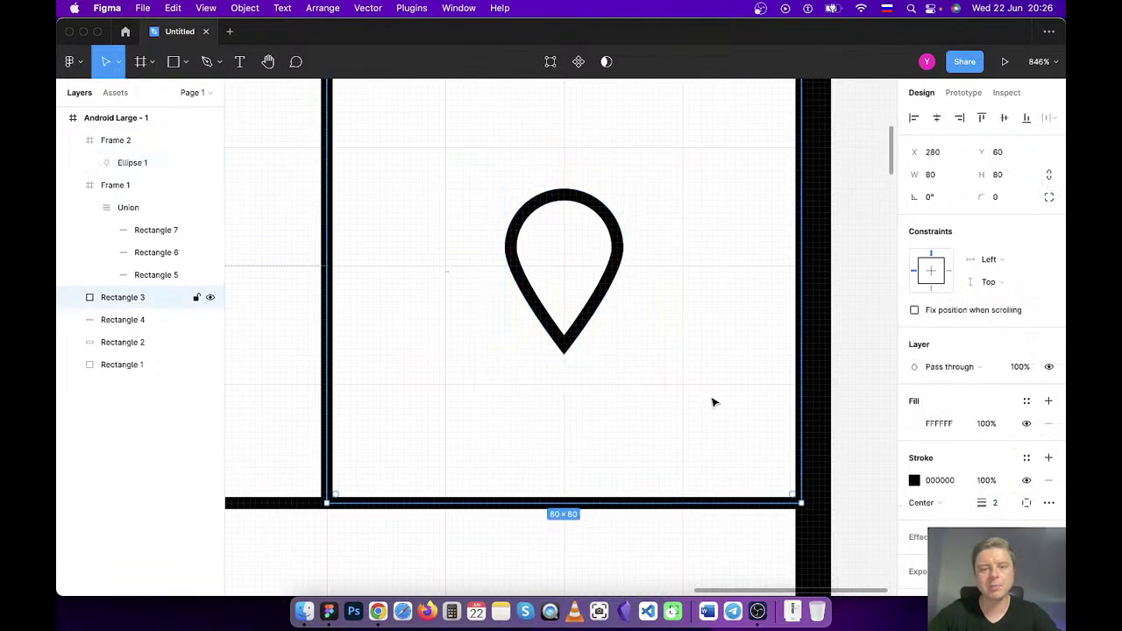
{"action": "scroll", "coordinate": [680, 307], "scroll_direction": "down", "scroll_amount": 2}
{"action": "scroll", "coordinate": [680, 308], "scroll_direction": "down", "scroll_amount": 5}
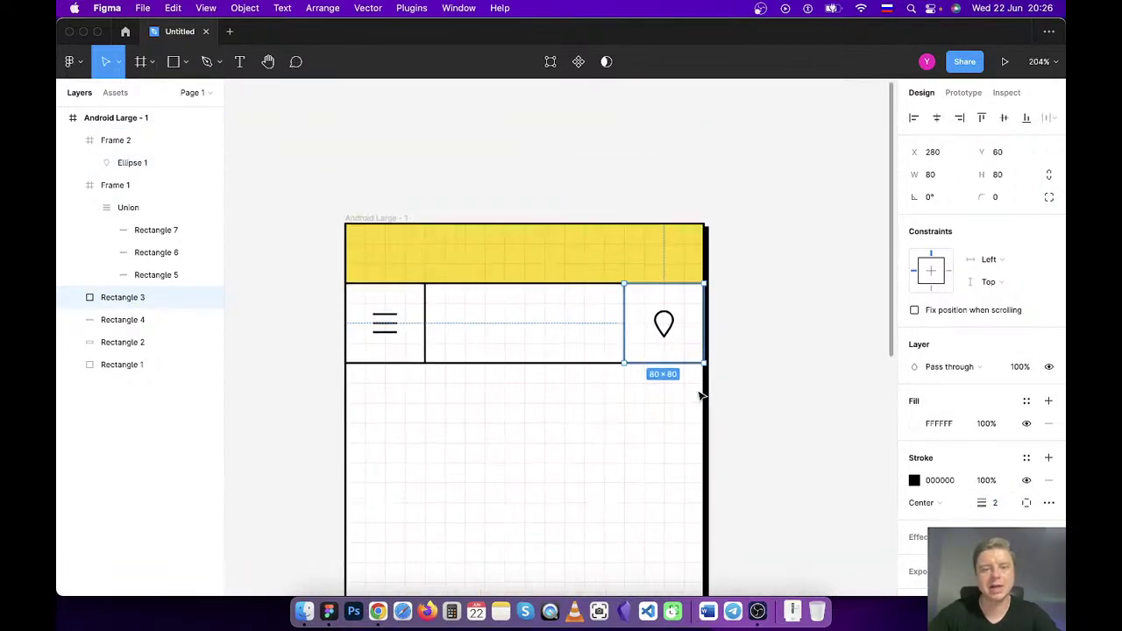
{"action": "scroll", "coordinate": [698, 393], "scroll_direction": "left", "scroll_amount": 2}
- Zoom and pan in on the location pin inside Frame 2
{"action": "scroll", "coordinate": [700, 396], "scroll_direction": "left", "scroll_amount": 1}
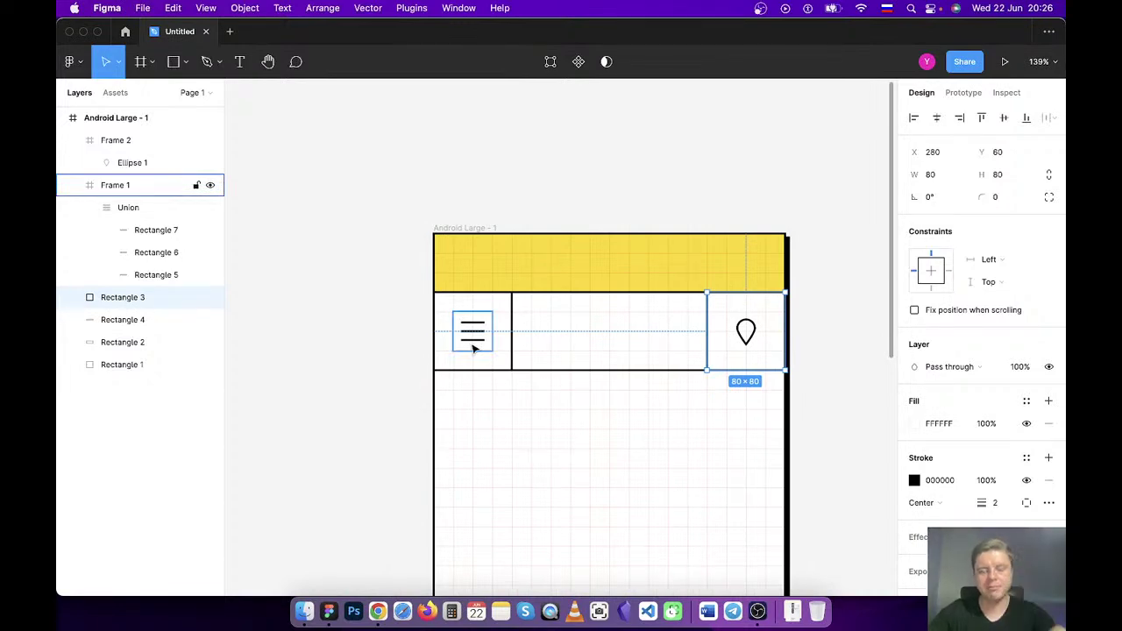
{"action": "scroll", "coordinate": [721, 255], "scroll_direction": "up", "scroll_amount": 4}
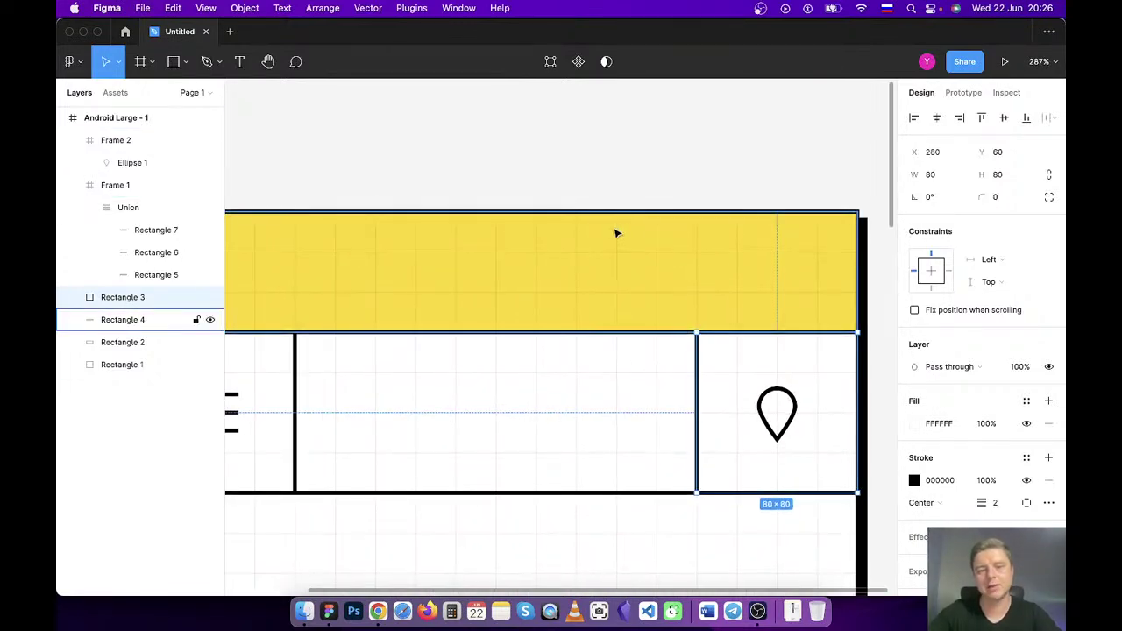
{"action": "scroll", "coordinate": [666, 338], "scroll_direction": "left", "scroll_amount": 5}
{"action": "scroll", "coordinate": [445, 426], "scroll_direction": "up", "scroll_amount": 8}
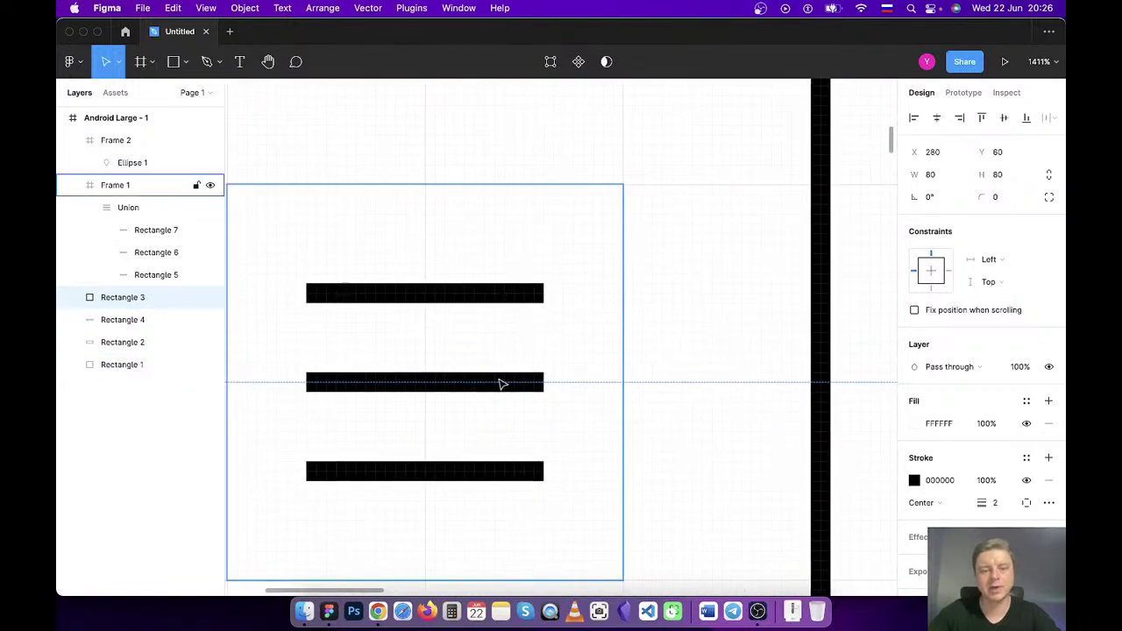
{"action": "scroll", "coordinate": [502, 383], "scroll_direction": "down", "scroll_amount": 10}
{"action": "scroll", "coordinate": [501, 383], "scroll_direction": "right", "scroll_amount": 3}
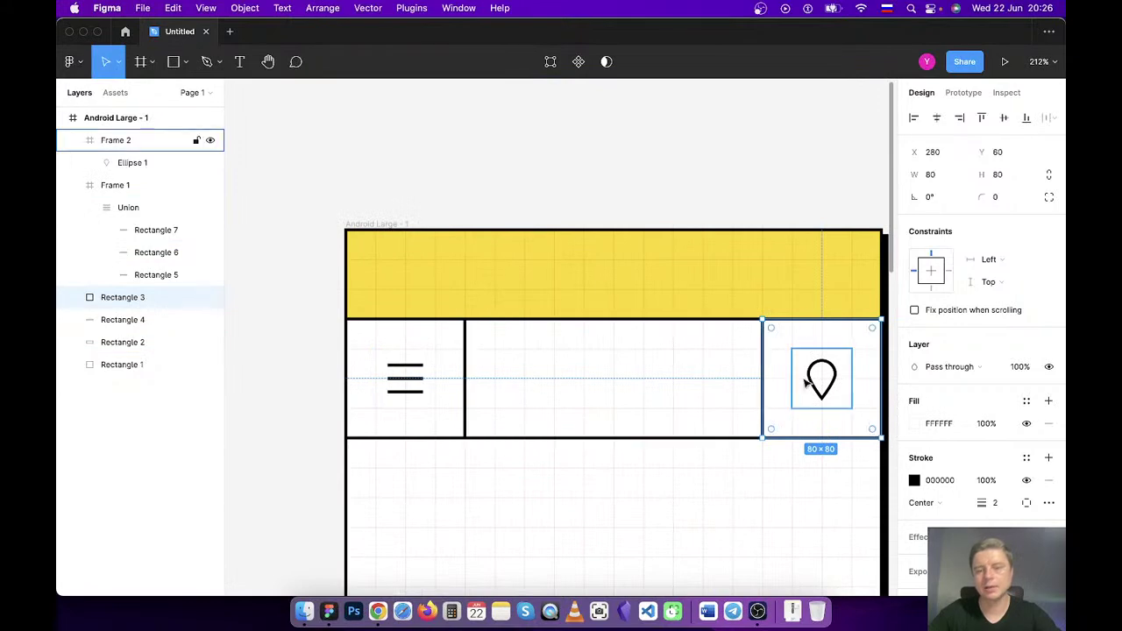
{"action": "scroll", "coordinate": [806, 378], "scroll_direction": "right", "scroll_amount": 4}
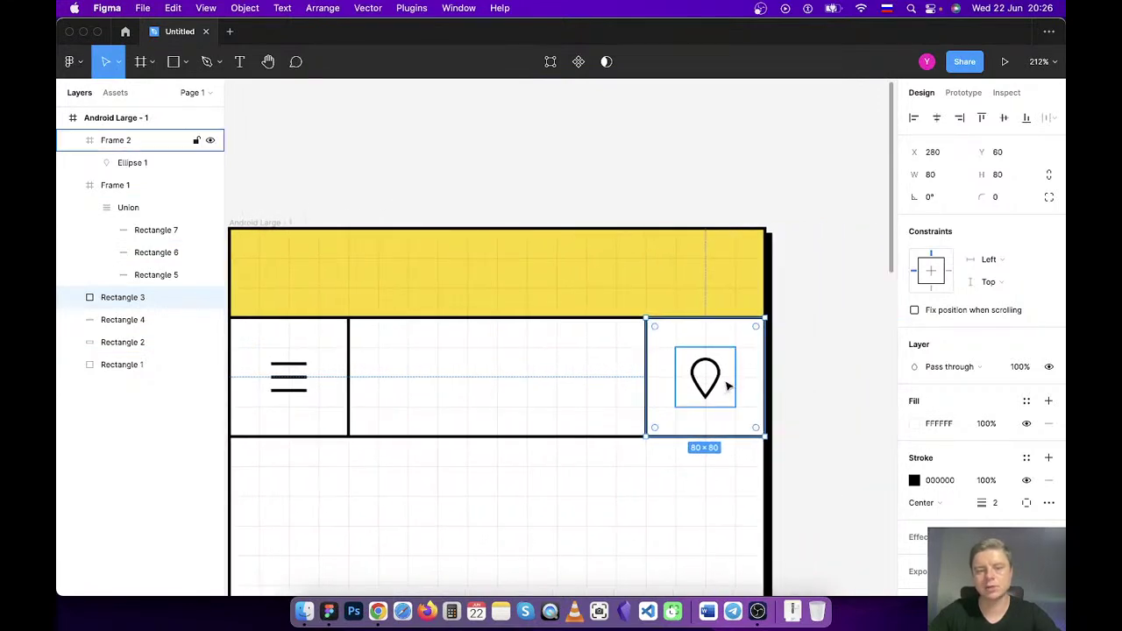
{"action": "scroll", "coordinate": [729, 387], "scroll_direction": "up", "scroll_amount": 5}
- Move the location pin from Y 7 to Y 6 inside its frame
{"action": "left_click", "coordinate": [704, 347]}
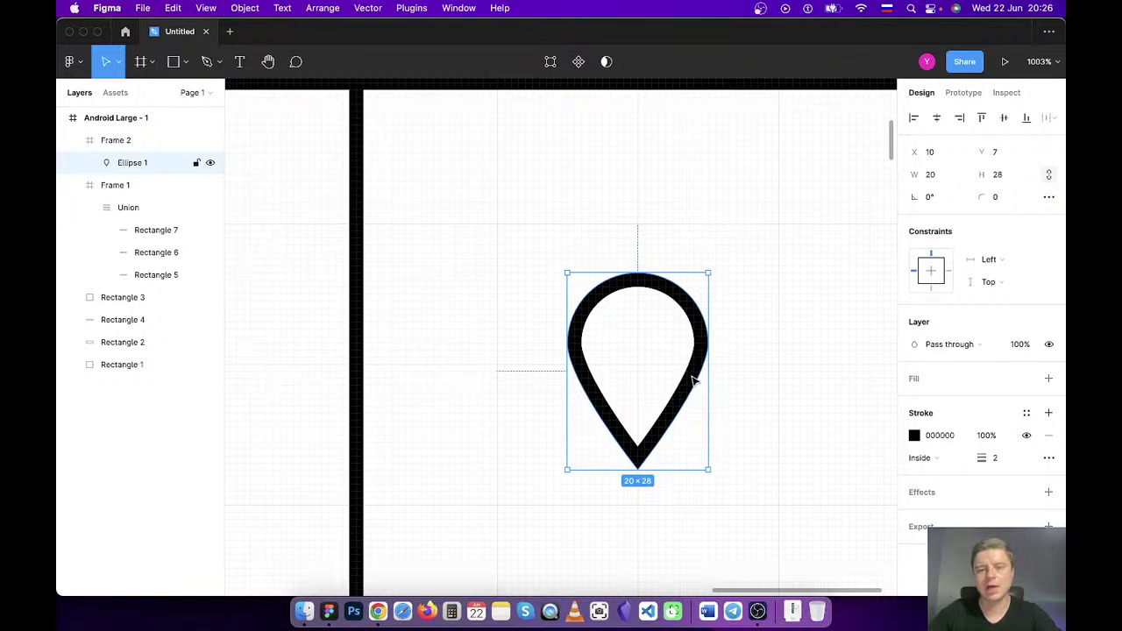
{"action": "scroll", "coordinate": [693, 379], "scroll_direction": "right", "scroll_amount": 1}
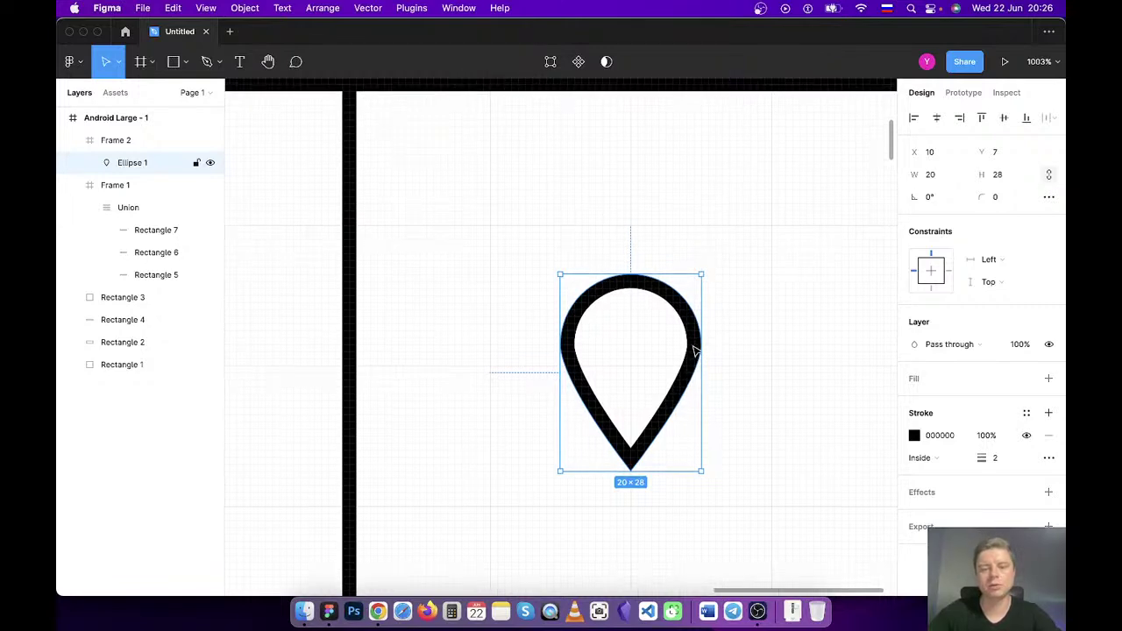
{"action": "left_click_drag", "start_coordinate": [693, 351], "coordinate": [694, 372]}
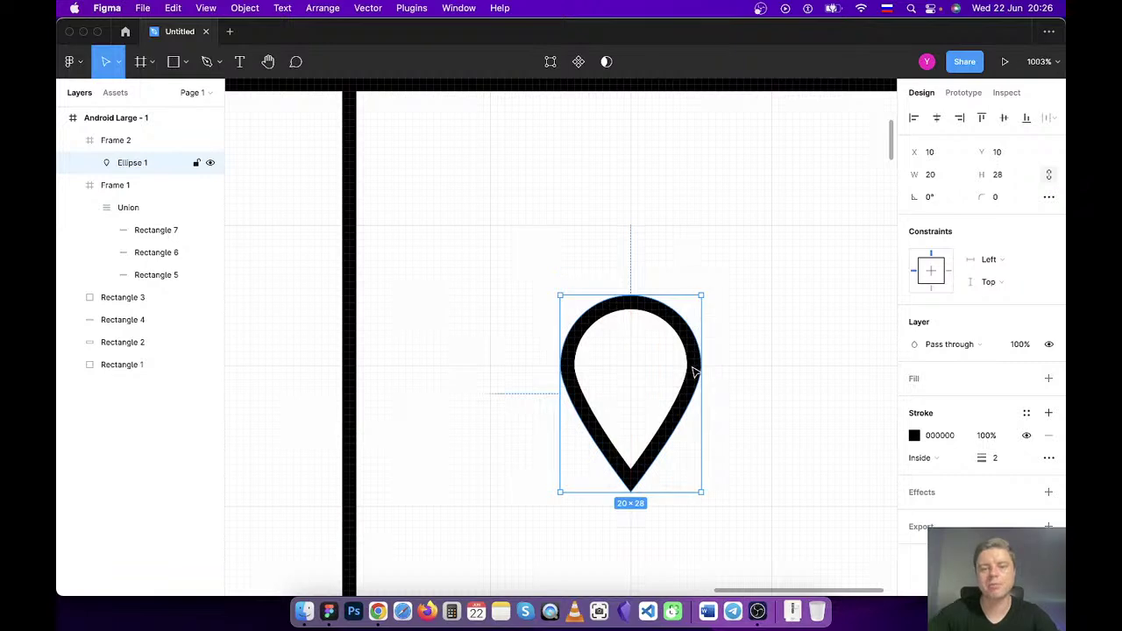
{"action": "key", "text": "super+z"}
{"action": "left_click_drag", "start_coordinate": [692, 372], "coordinate": [692, 365]}
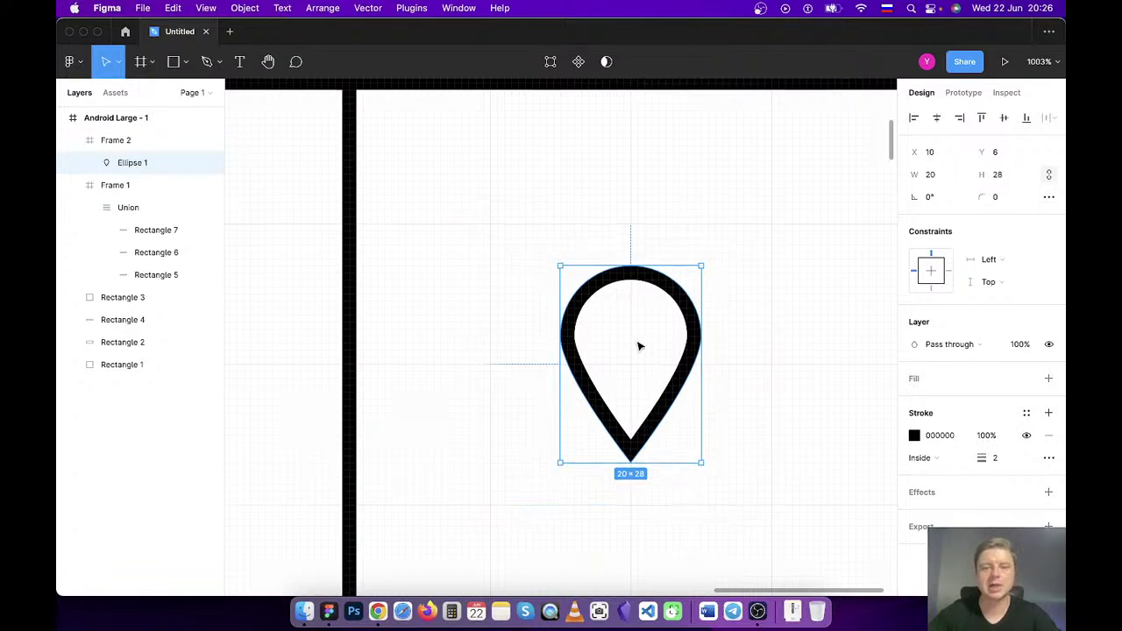
{"action": "scroll", "coordinate": [628, 327], "scroll_direction": "down", "scroll_amount": 1}
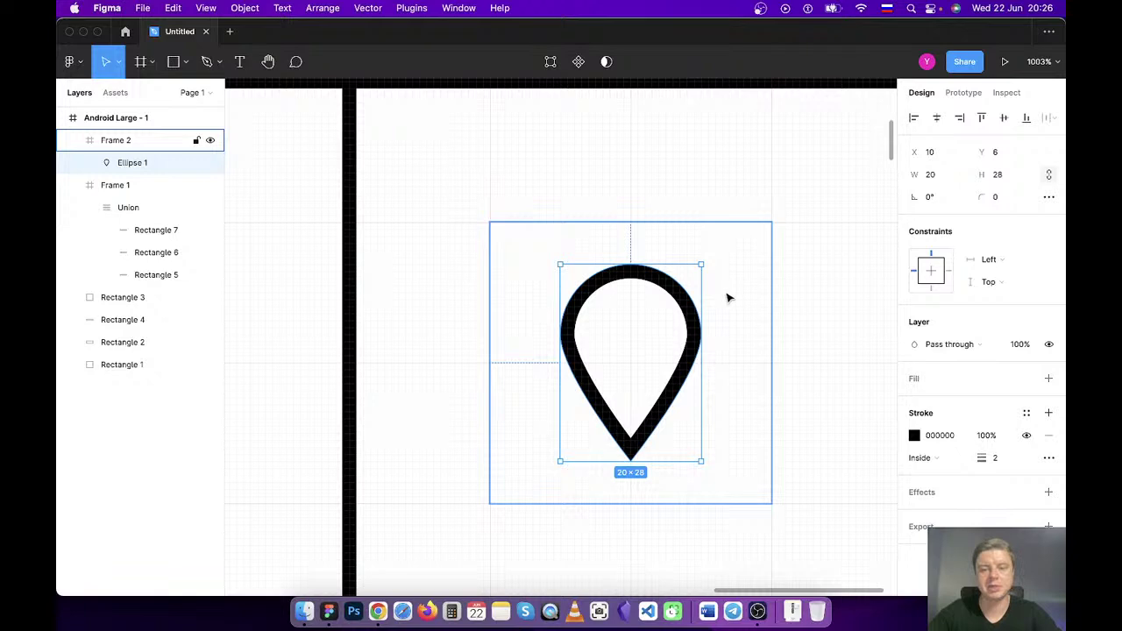
{"action": "left_click", "coordinate": [727, 298]}
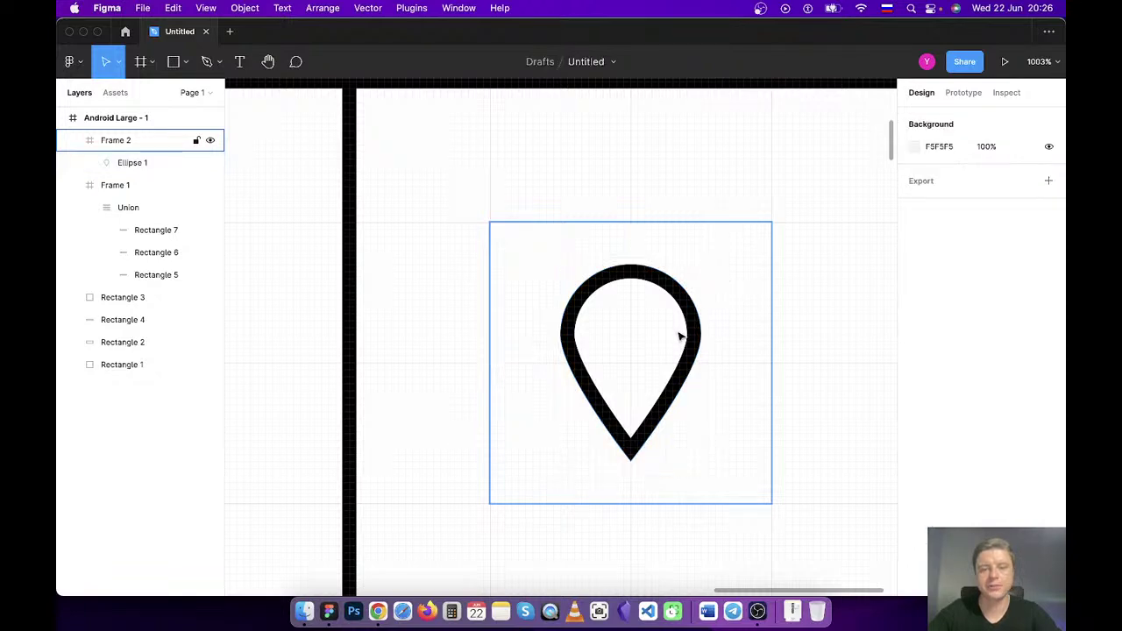
- Draw a 6×6 circle at the top of the pin and swap its fill to a stroke
{"action": "left_click", "coordinate": [173, 63]}
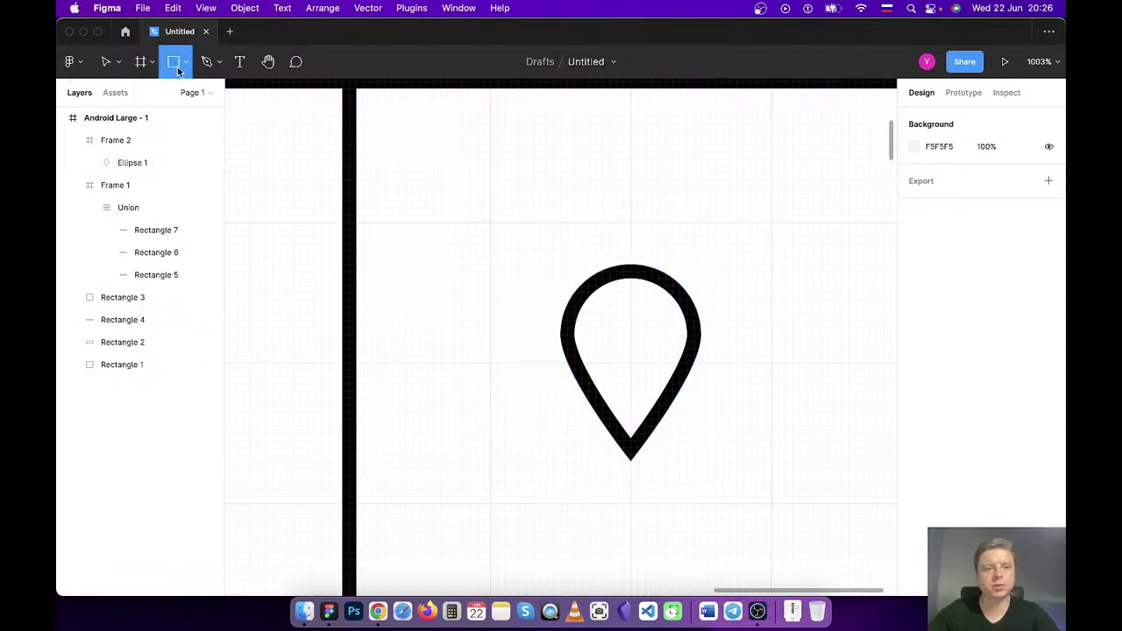
{"action": "left_click", "coordinate": [178, 70]}
{"action": "left_click", "coordinate": [175, 146]}
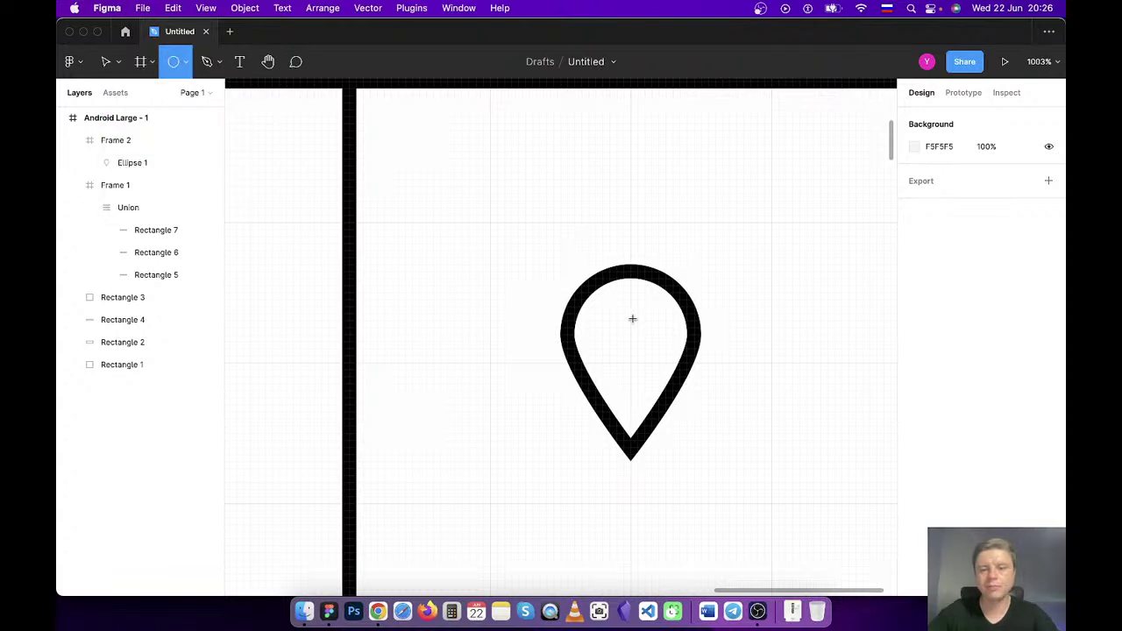
{"action": "left_click_drag", "start_coordinate": [613, 313], "coordinate": [651, 348]}
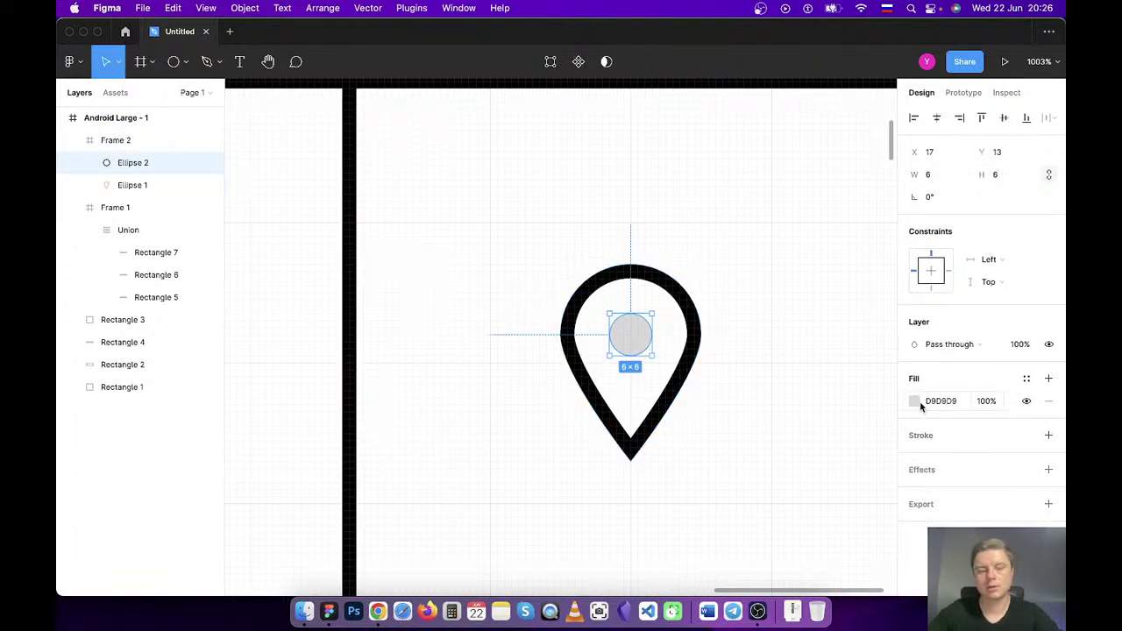
{"action": "key", "text": "shift+x"}
- Give the ring a black 000000 stroke of weight 2, centred on its edge
{"action": "left_click", "coordinate": [914, 435]}
{"action": "type", "text": "000000"}
{"action": "key", "text": "Return"}
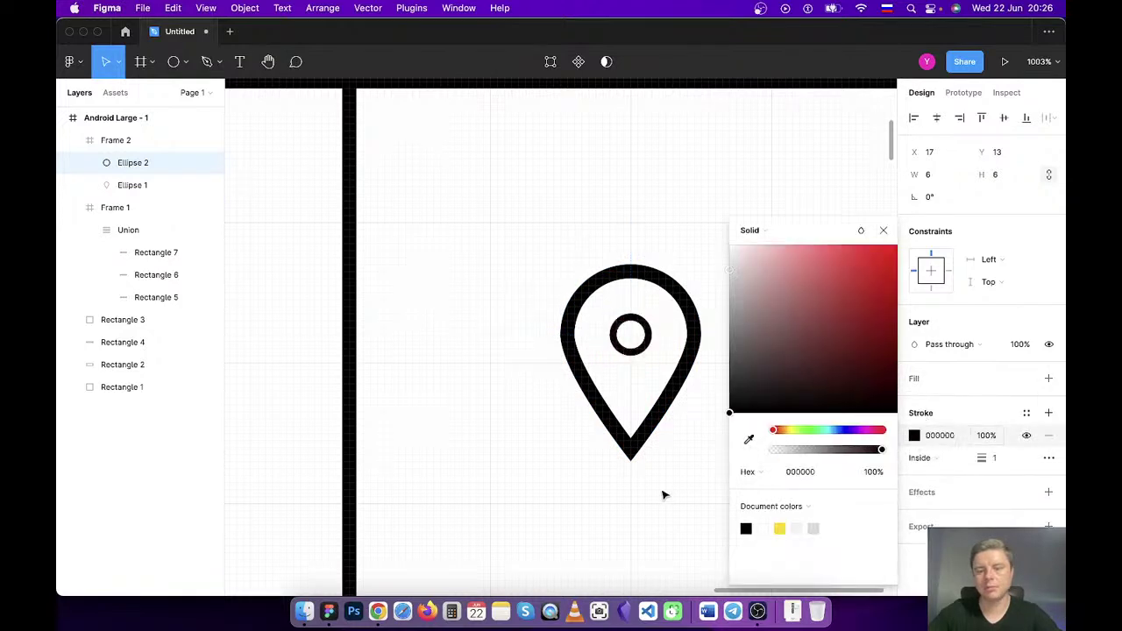
{"action": "left_click", "coordinate": [882, 230]}
{"action": "left_click", "coordinate": [965, 462]}
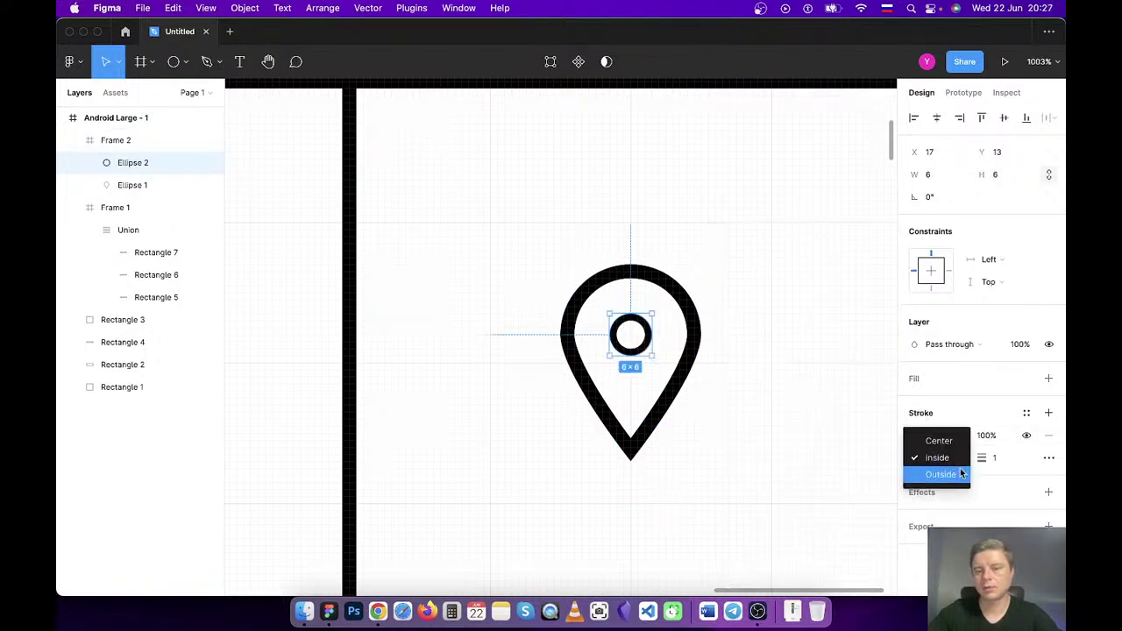
{"action": "left_click", "coordinate": [961, 473]}
{"action": "left_click", "coordinate": [995, 458]}
{"action": "type", "text": "2"}
{"action": "key", "text": "Return"}
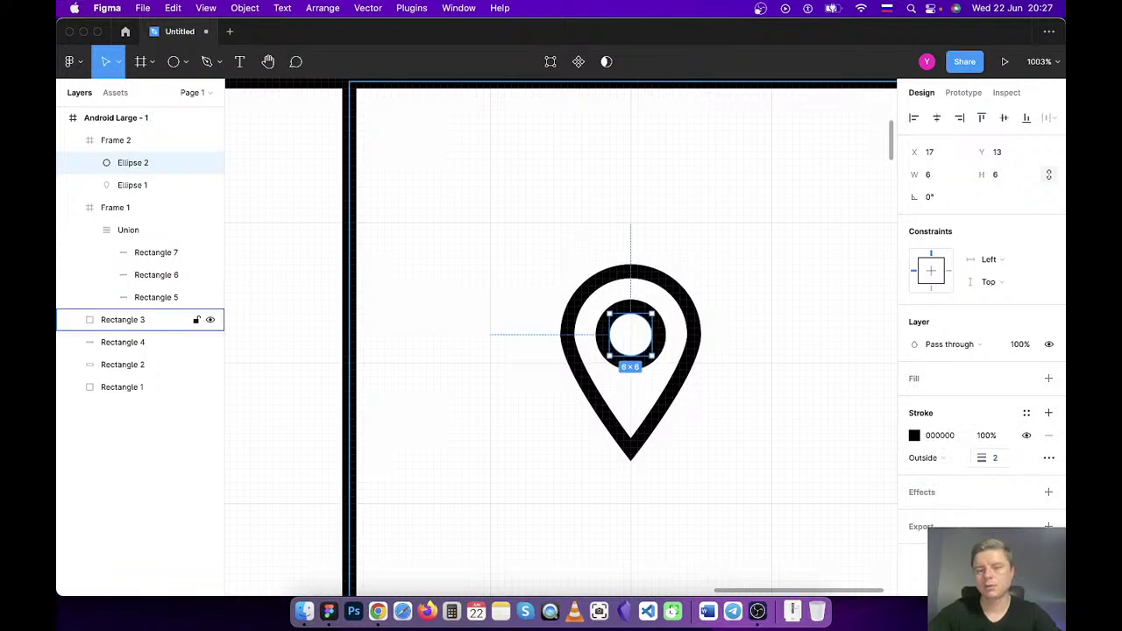
{"action": "left_click", "coordinate": [924, 458]}
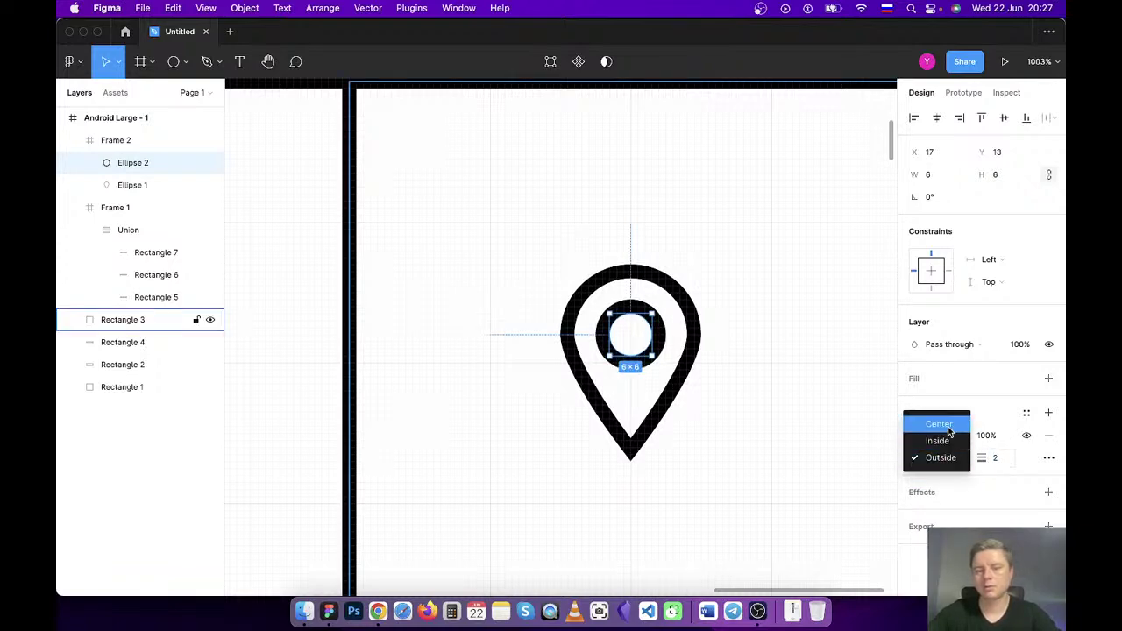
{"action": "left_click", "coordinate": [931, 423]}
{"action": "left_click", "coordinate": [745, 313]}
{"action": "left_click", "coordinate": [795, 294]}
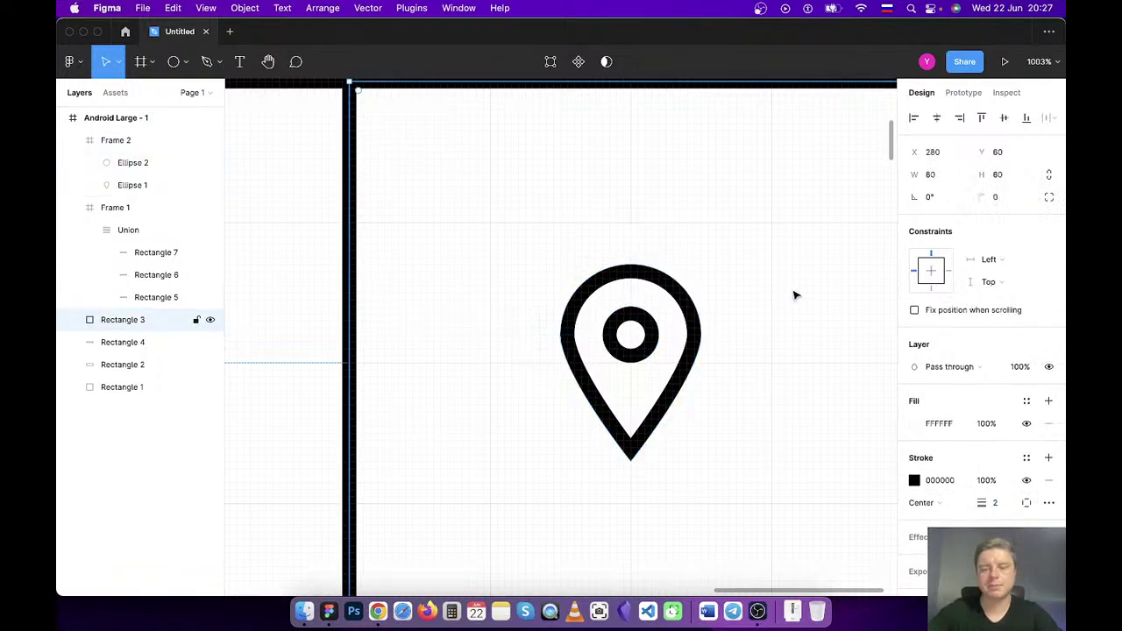
{"action": "key", "text": "shift+0"}
- Compare the hamburger and pin icon frames, then bring Chrome with the live stream forward
{"action": "key", "text": "Escape"}
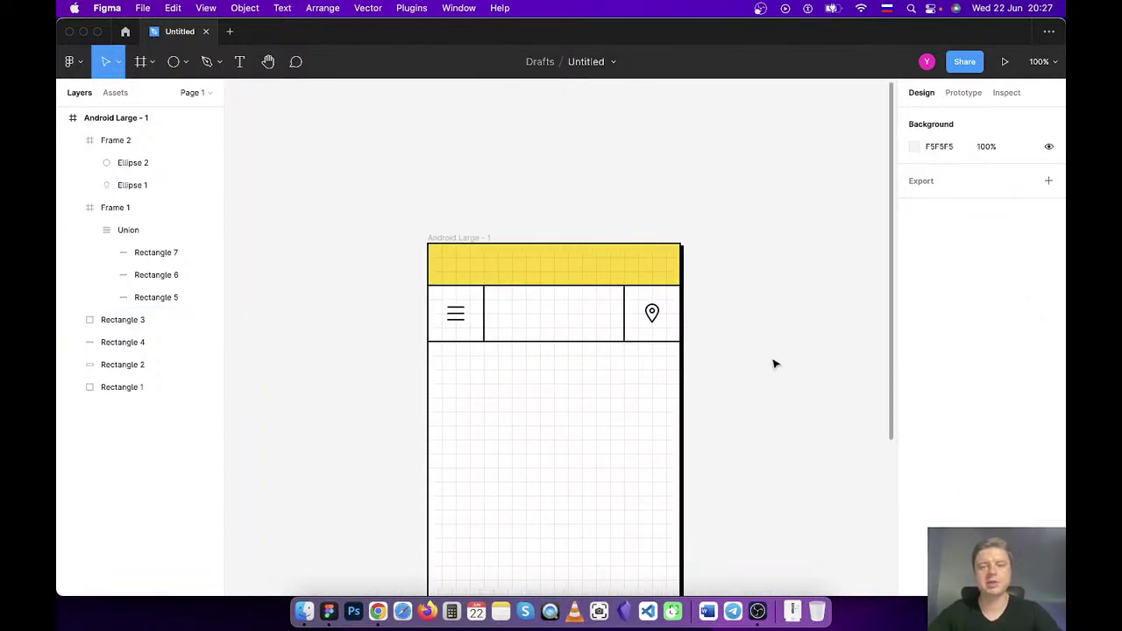
{"action": "left_click", "coordinate": [649, 313]}
{"action": "left_click", "coordinate": [458, 317]}
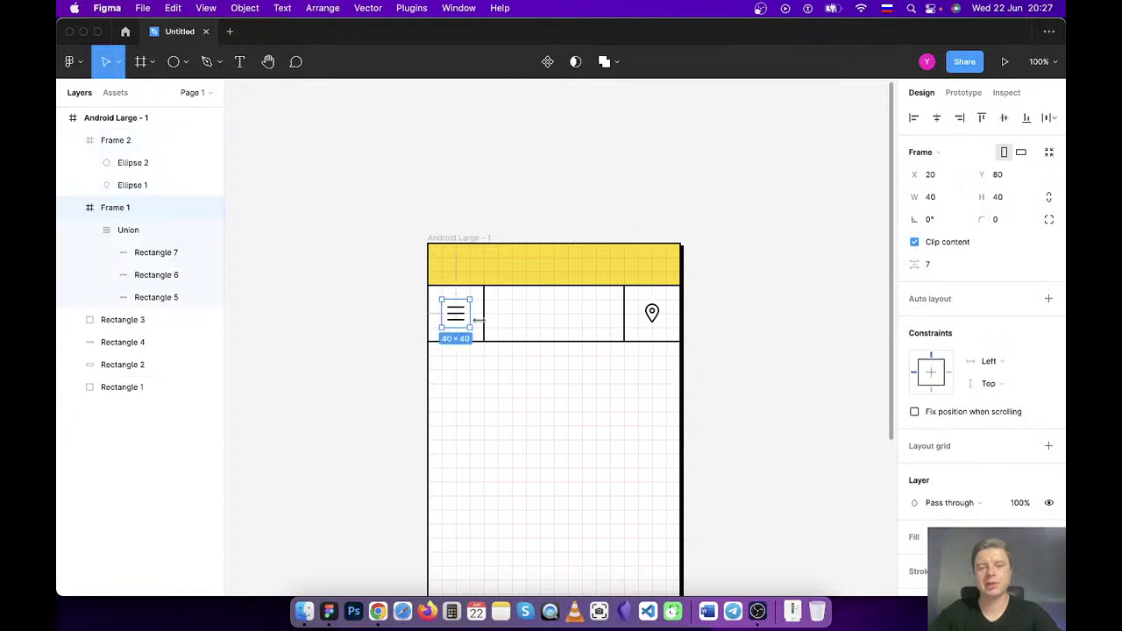
{"action": "left_click", "coordinate": [655, 317]}
{"action": "left_click", "coordinate": [456, 324]}
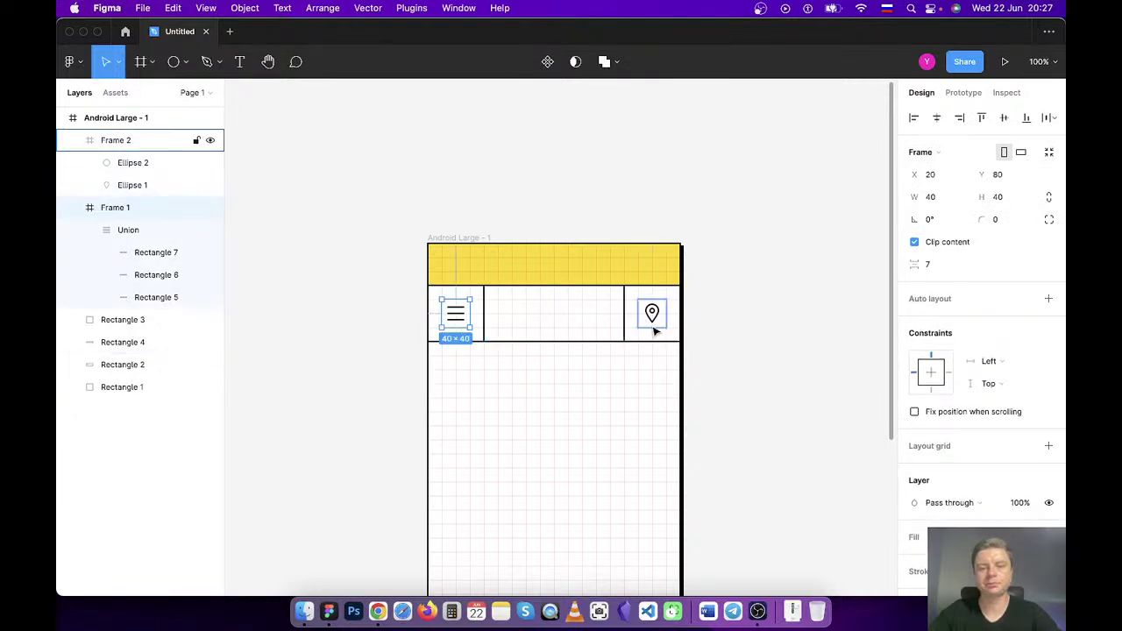
{"action": "left_click", "coordinate": [653, 320]}
{"action": "left_click", "coordinate": [653, 314]}
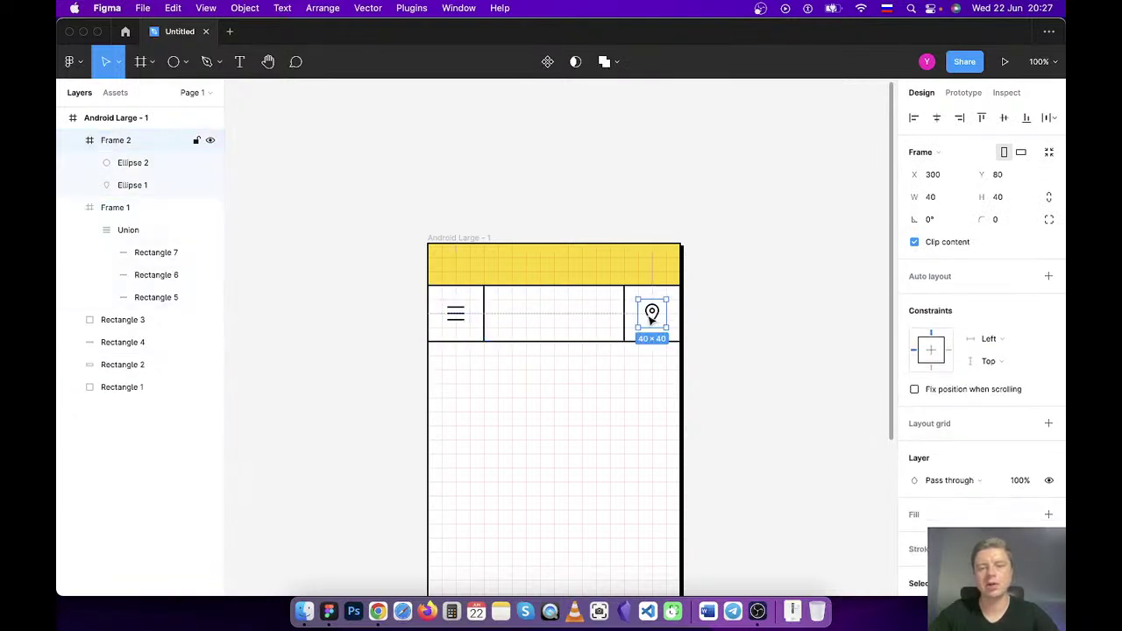
{"action": "left_click", "coordinate": [450, 322]}
{"action": "left_click", "coordinate": [661, 323]}
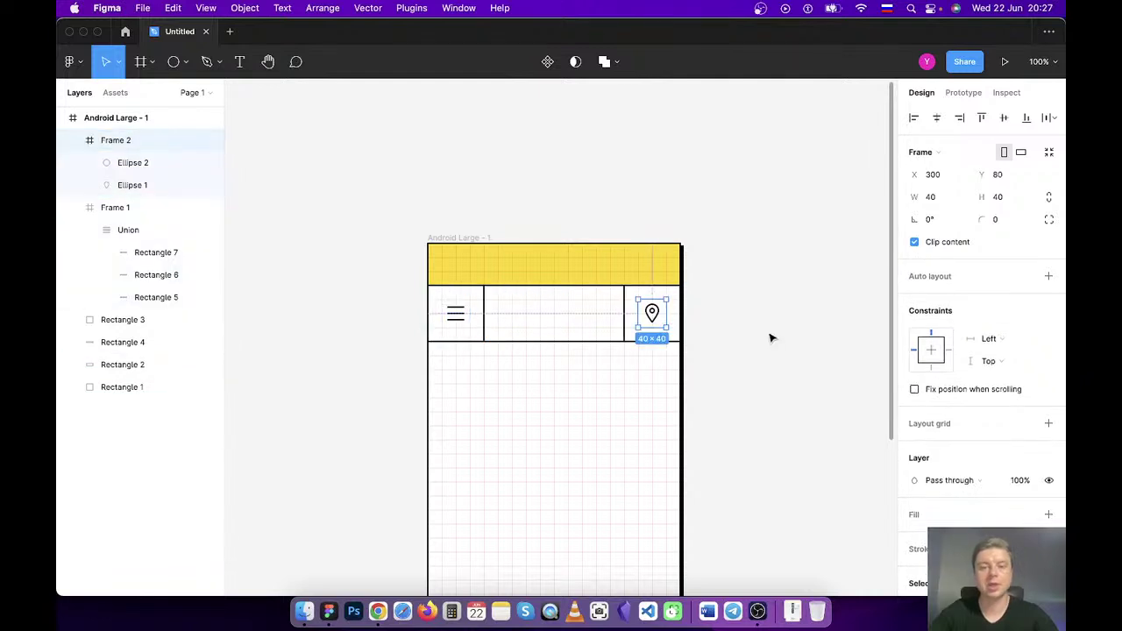
{"action": "left_click", "coordinate": [769, 336]}
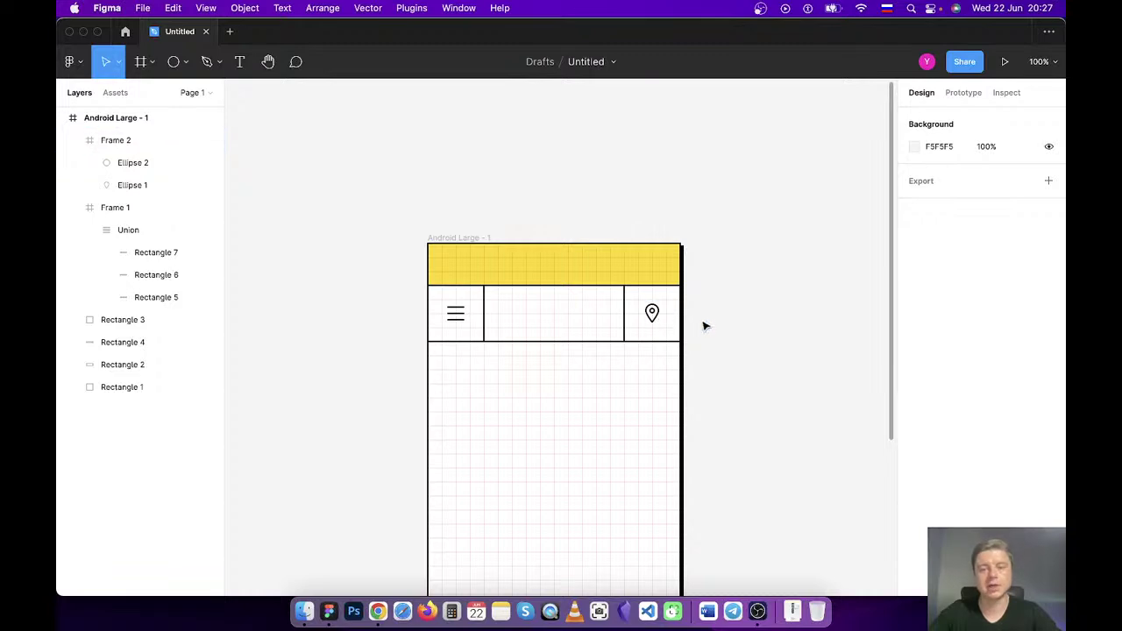
{"action": "left_click", "coordinate": [382, 613]}
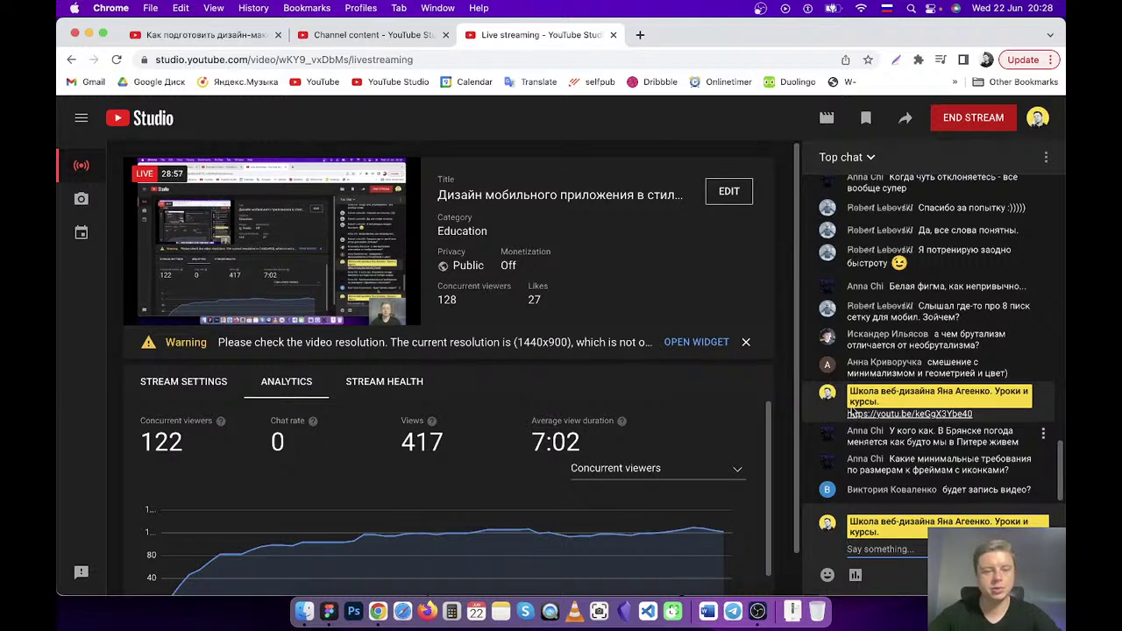
- Create a 160×20 text box in the middle cell of the menu row
{"action": "left_click", "coordinate": [329, 611]}
{"action": "scroll", "coordinate": [517, 351], "scroll_direction": "down", "scroll_amount": 1}
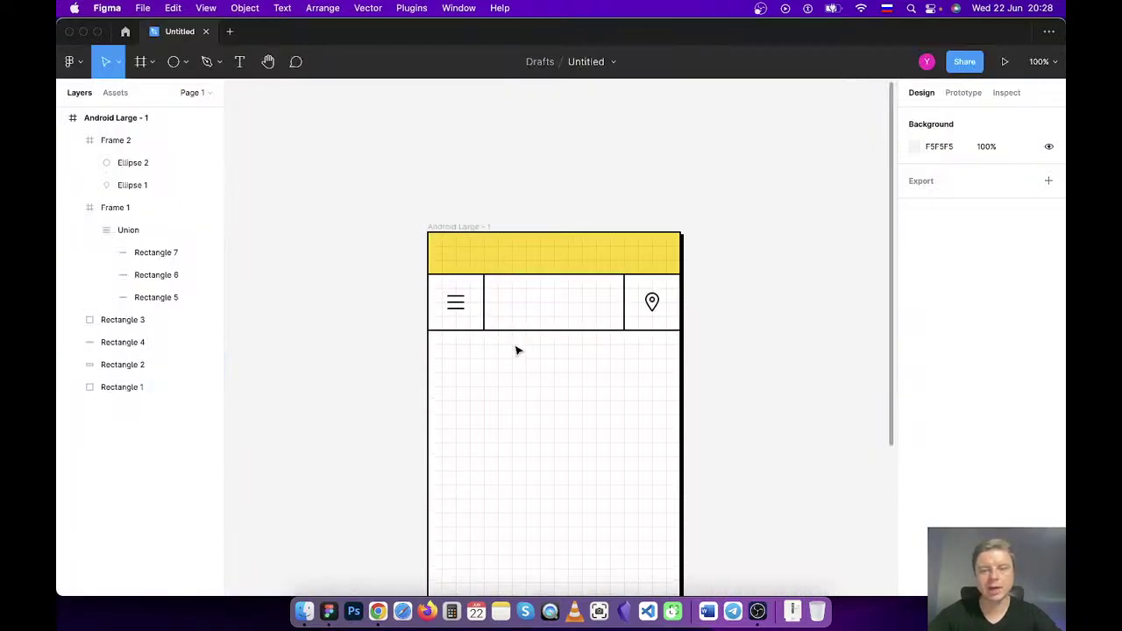
{"action": "scroll", "coordinate": [517, 350], "scroll_direction": "down", "scroll_amount": 3}
{"action": "scroll", "coordinate": [582, 257], "scroll_direction": "up", "scroll_amount": 5}
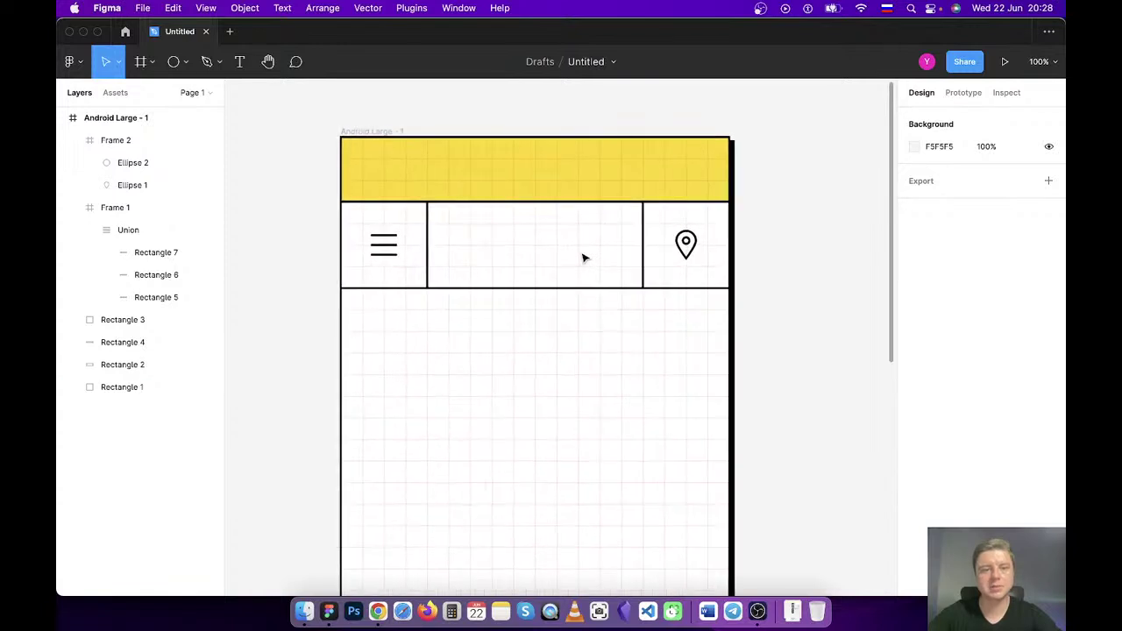
{"action": "left_click", "coordinate": [242, 72]}
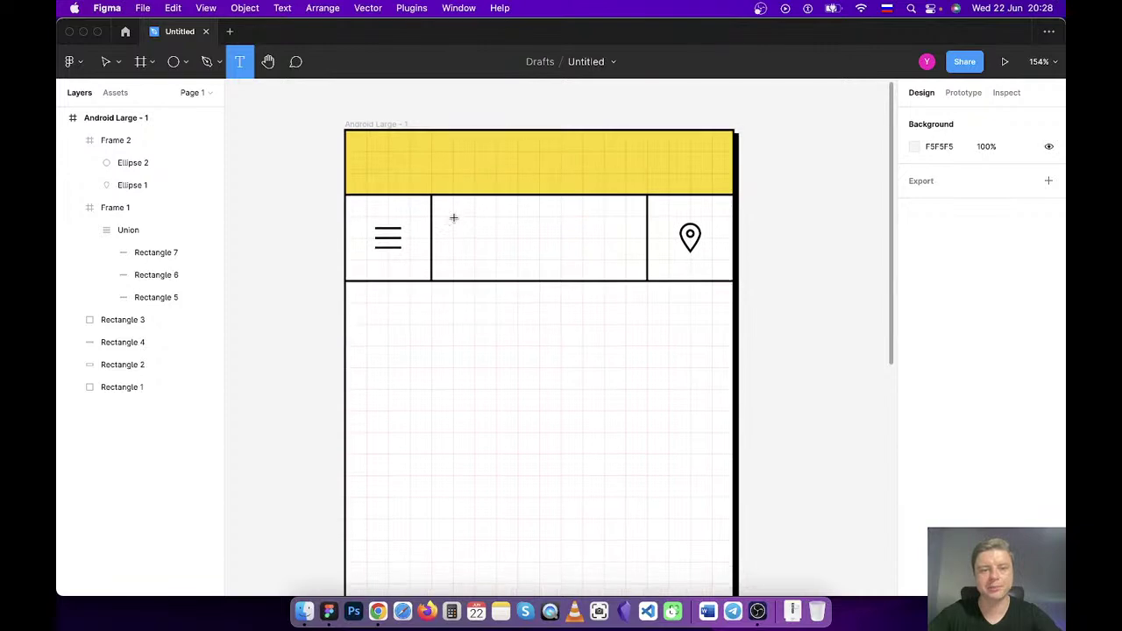
{"action": "left_click_drag", "start_coordinate": [452, 220], "coordinate": [625, 235]}
{"action": "key", "text": "Escape"}
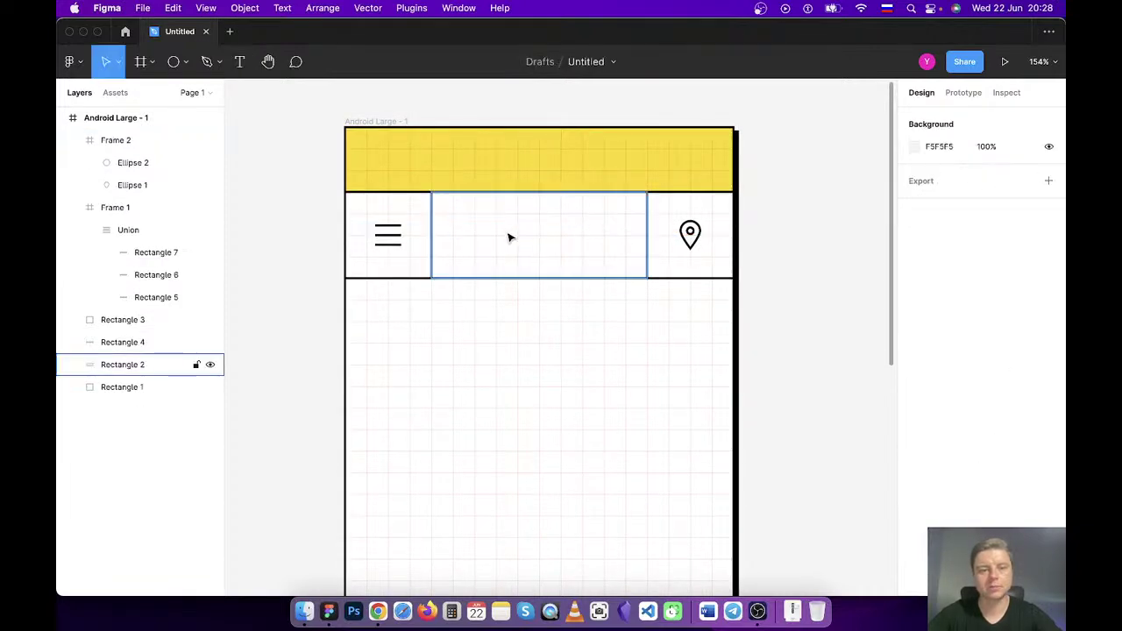
{"action": "left_click", "coordinate": [242, 61]}
{"action": "scroll", "coordinate": [468, 223], "scroll_direction": "up", "scroll_amount": 5}
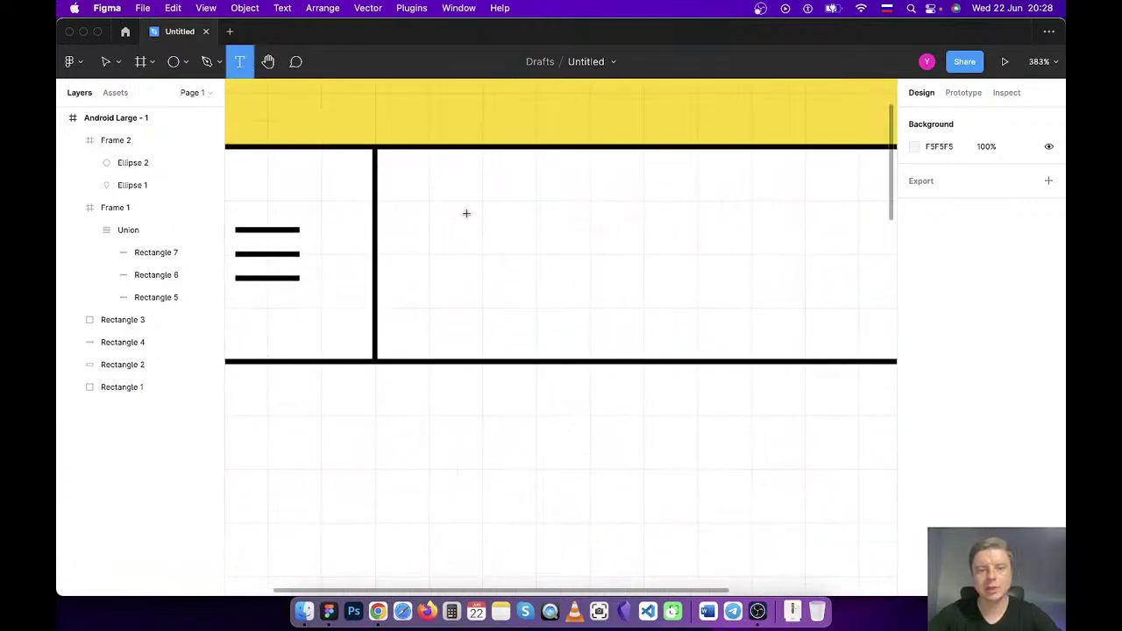
{"action": "left_click", "coordinate": [429, 202]}
{"action": "left_click_drag", "start_coordinate": [514, 247], "coordinate": [692, 259]}
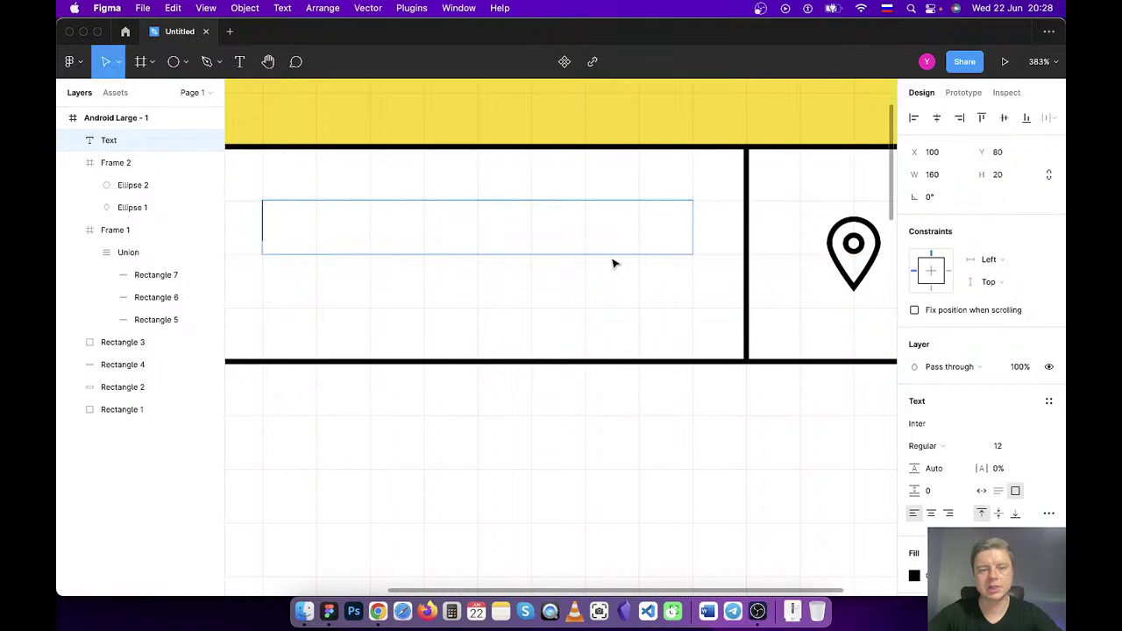
- Center-align the text box and enter 'Minsk, Belarus'
{"action": "scroll", "coordinate": [611, 261], "scroll_direction": "down", "scroll_amount": 5}
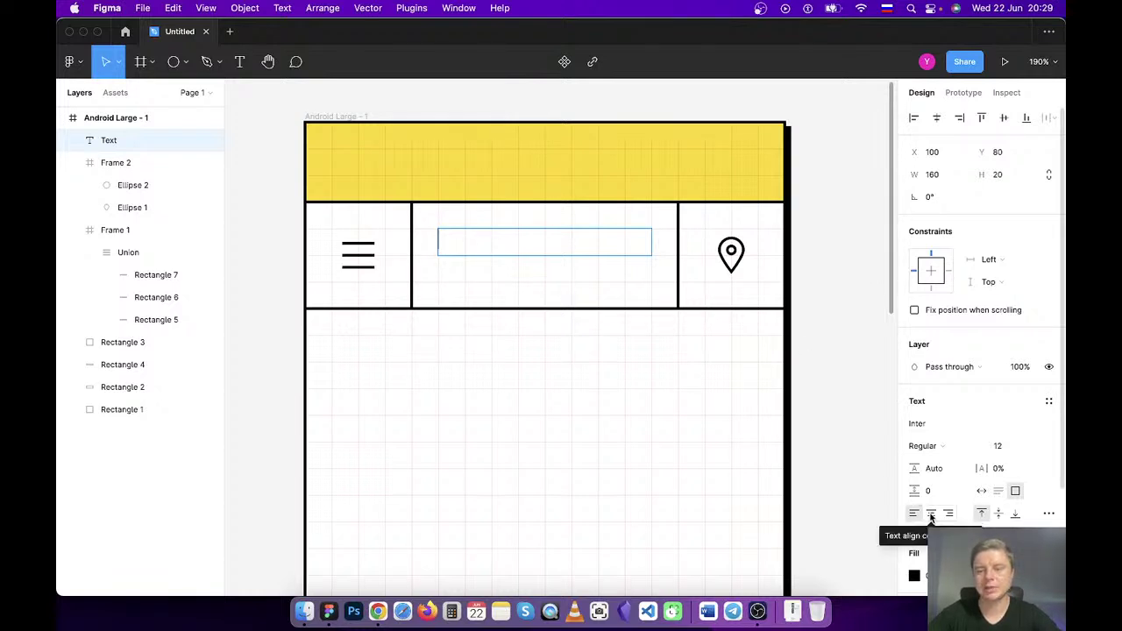
{"action": "left_click", "coordinate": [931, 515]}
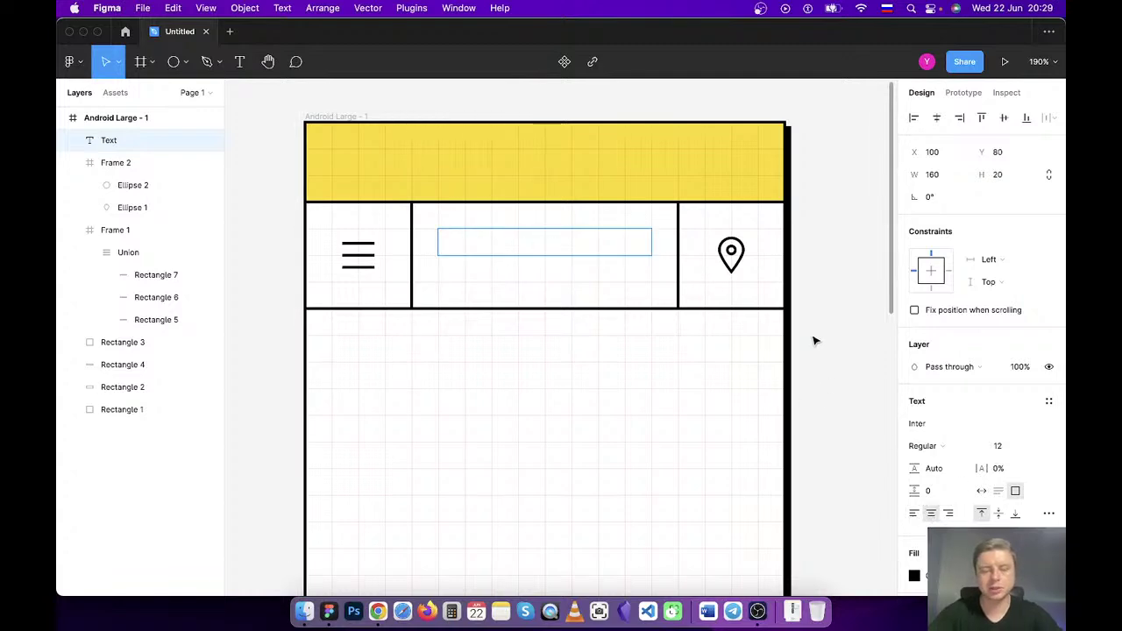
{"action": "type", "text": "bu"}
{"action": "key", "text": "BackSpace"}
{"action": "key", "text": "BackSpace"}
{"action": "type", "text": "M"}
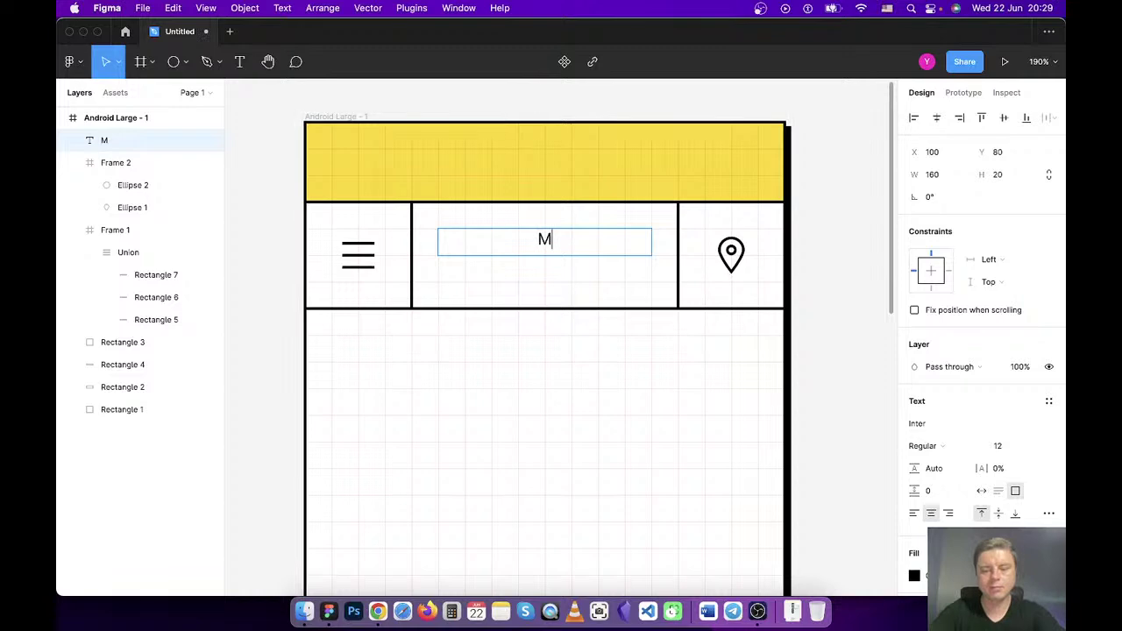
{"action": "type", "text": "insk, "}
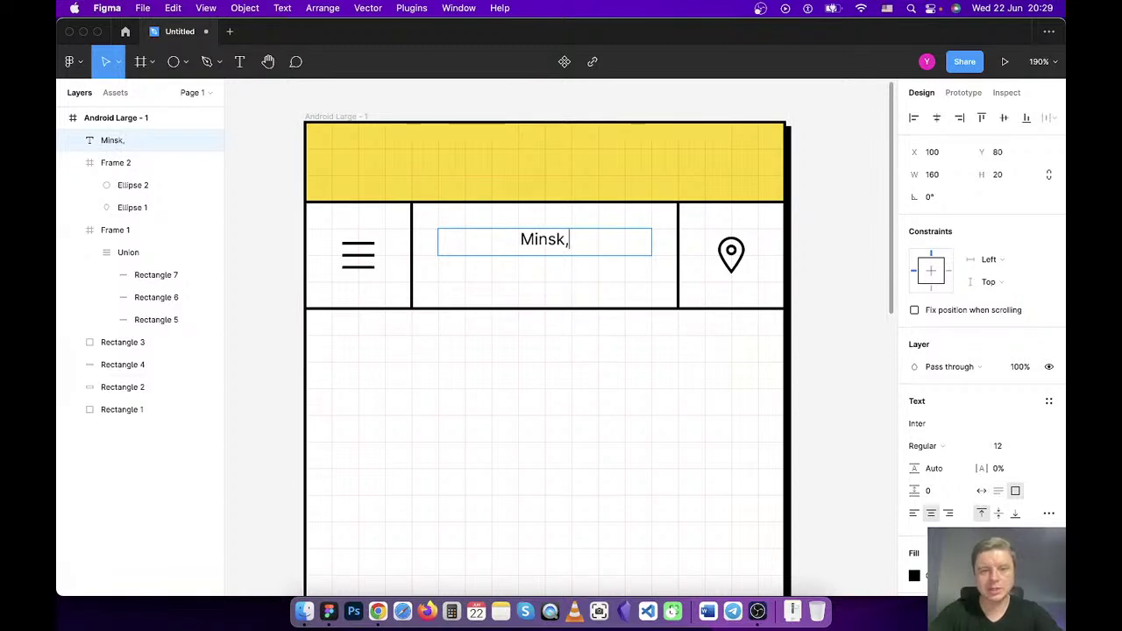
{"action": "type", "text": "B"}
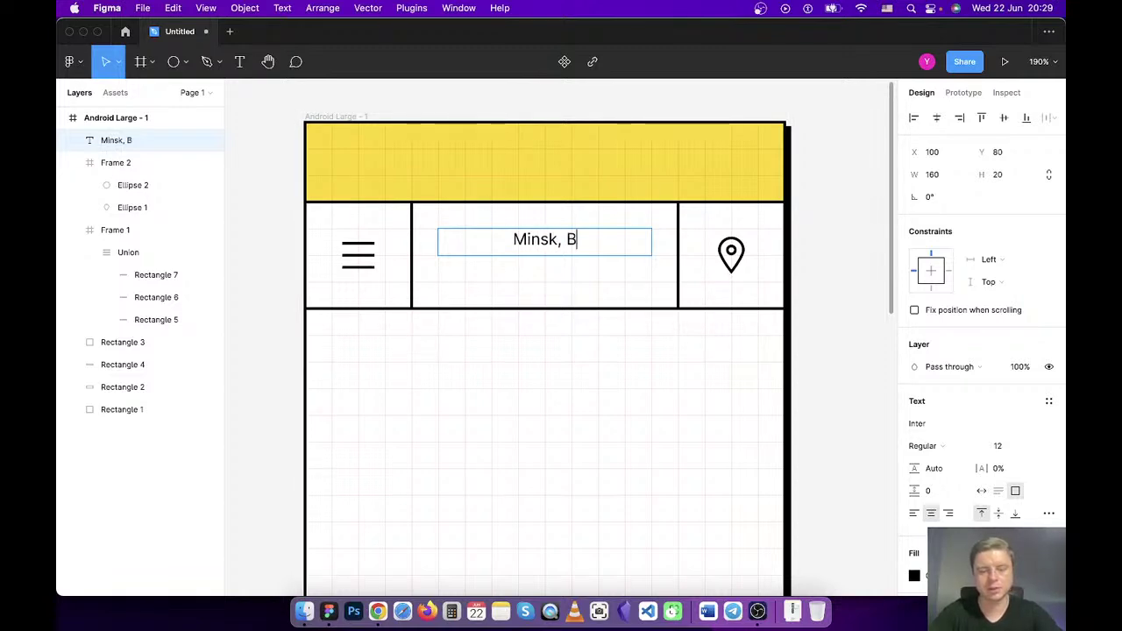
{"action": "type", "text": "elarus"}
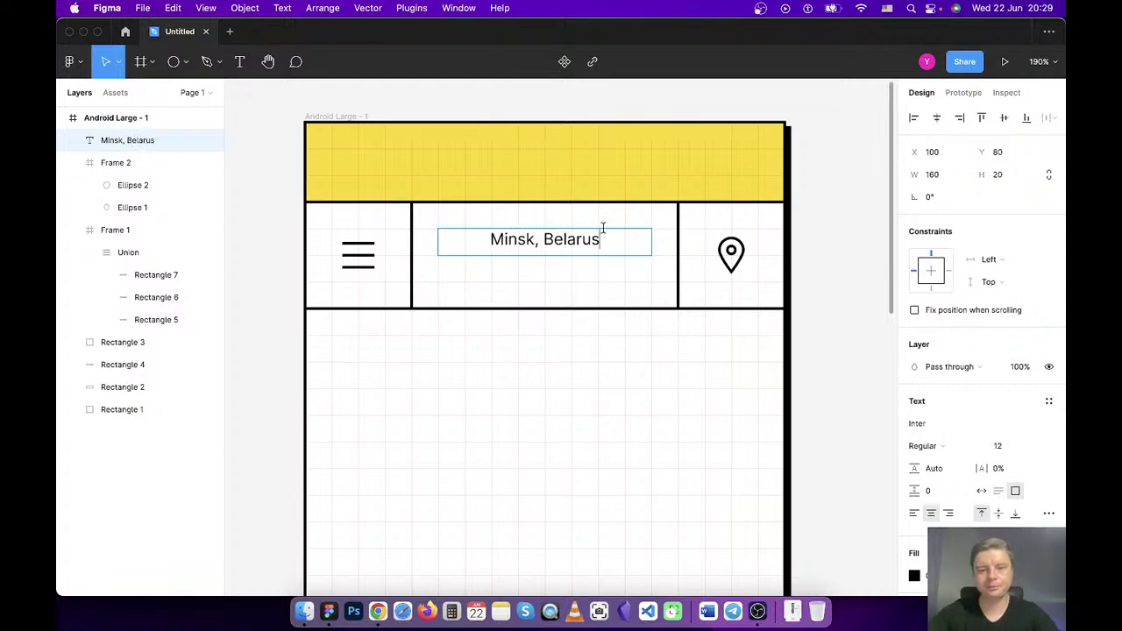
{"action": "key", "text": "super+a"}
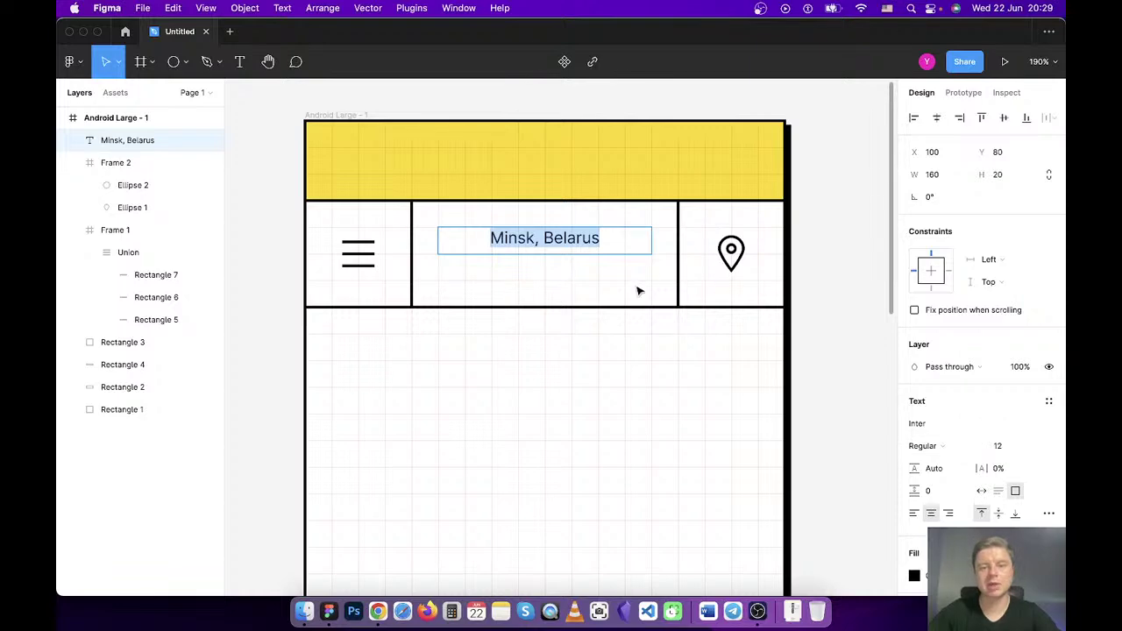
{"action": "key", "text": "Escape"}
- Set the Minsk, Belarus text's line height to 20
{"action": "scroll", "coordinate": [617, 259], "scroll_direction": "up", "scroll_amount": 5, "text": "ctrl"}
{"action": "scroll", "coordinate": [706, 198], "scroll_direction": "left", "scroll_amount": 2}
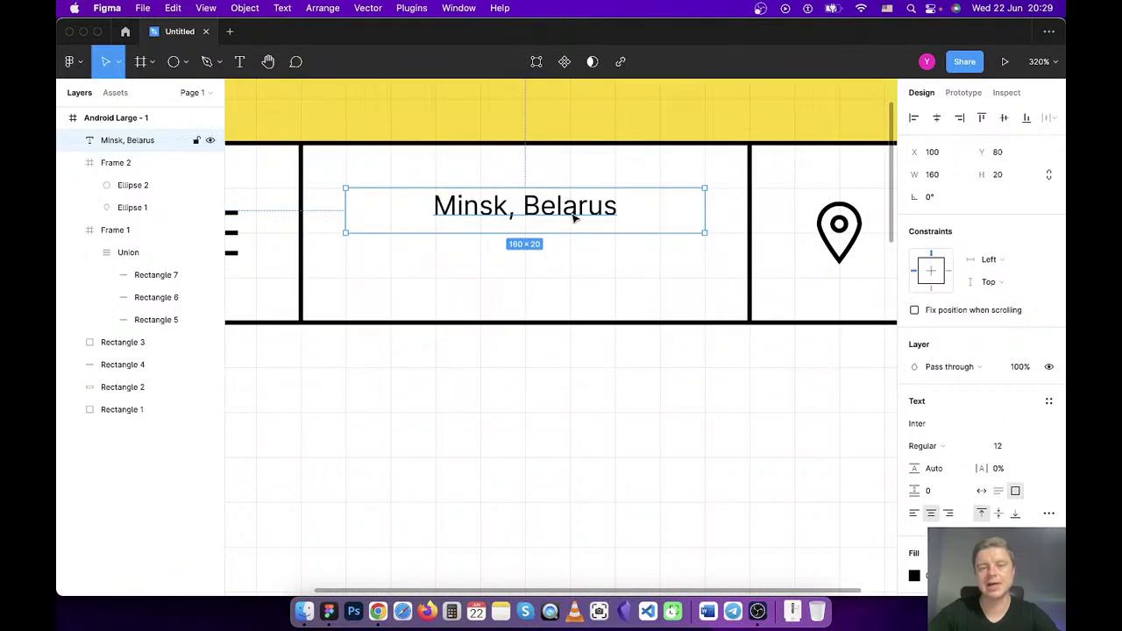
{"action": "scroll", "coordinate": [539, 218], "scroll_direction": "up", "scroll_amount": 3, "text": "ctrl"}
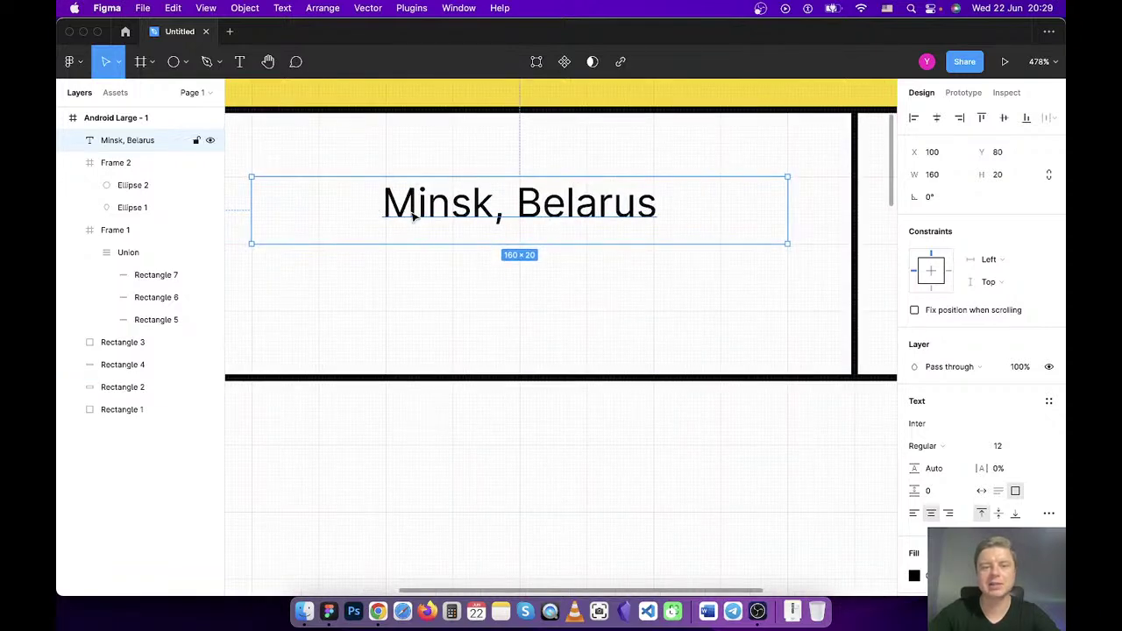
{"action": "scroll", "coordinate": [631, 210], "scroll_direction": "down", "scroll_amount": 2, "text": "ctrl"}
{"action": "scroll", "coordinate": [631, 211], "scroll_direction": "down", "scroll_amount": 3, "text": "ctrl"}
{"action": "double_click", "coordinate": [627, 209]}
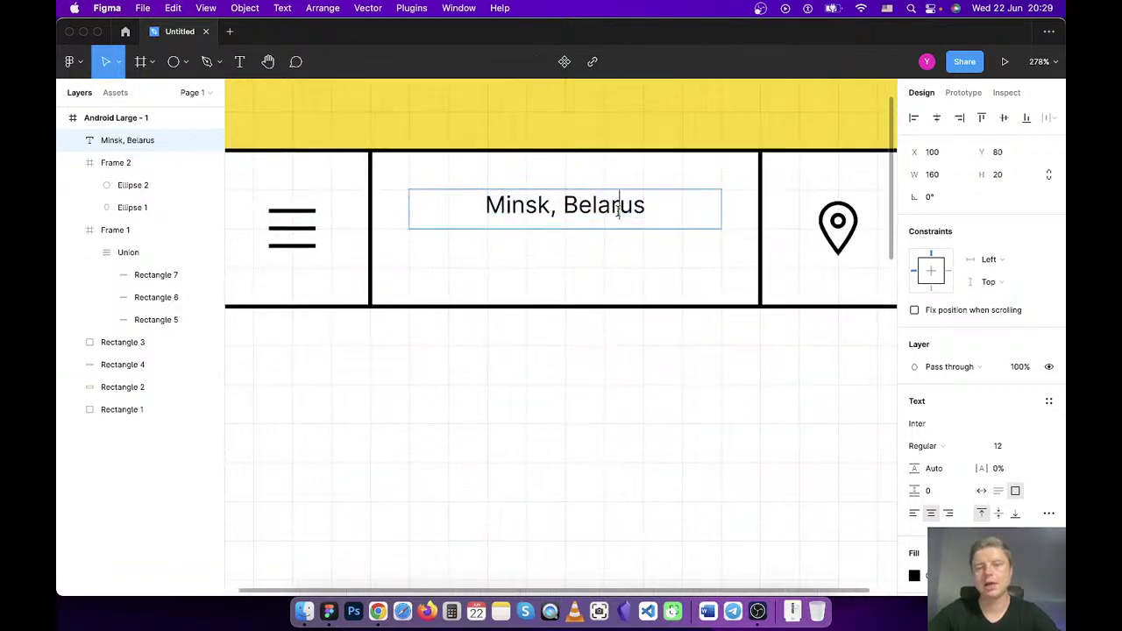
{"action": "key", "text": "super+a"}
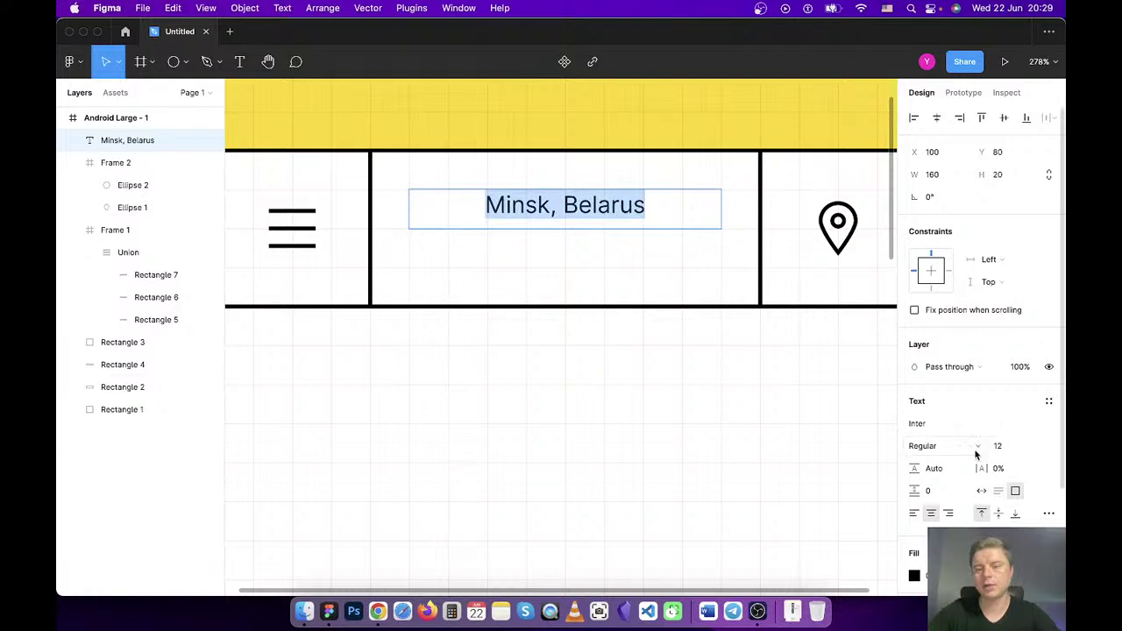
{"action": "left_click", "coordinate": [938, 470]}
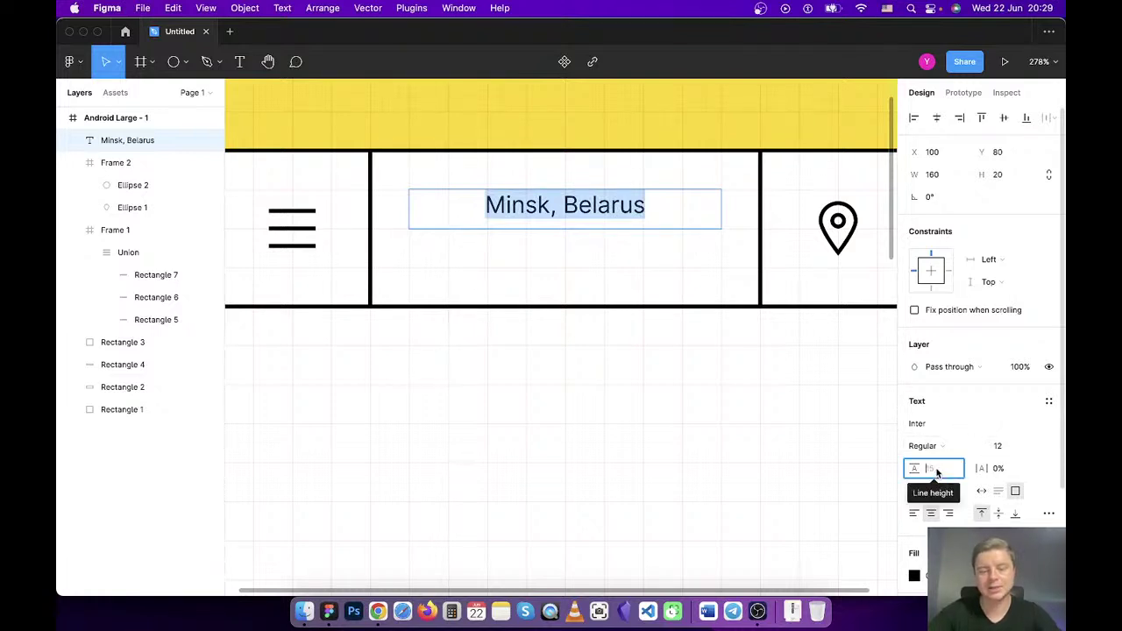
{"action": "type", "text": "20"}
{"action": "key", "text": "Return"}
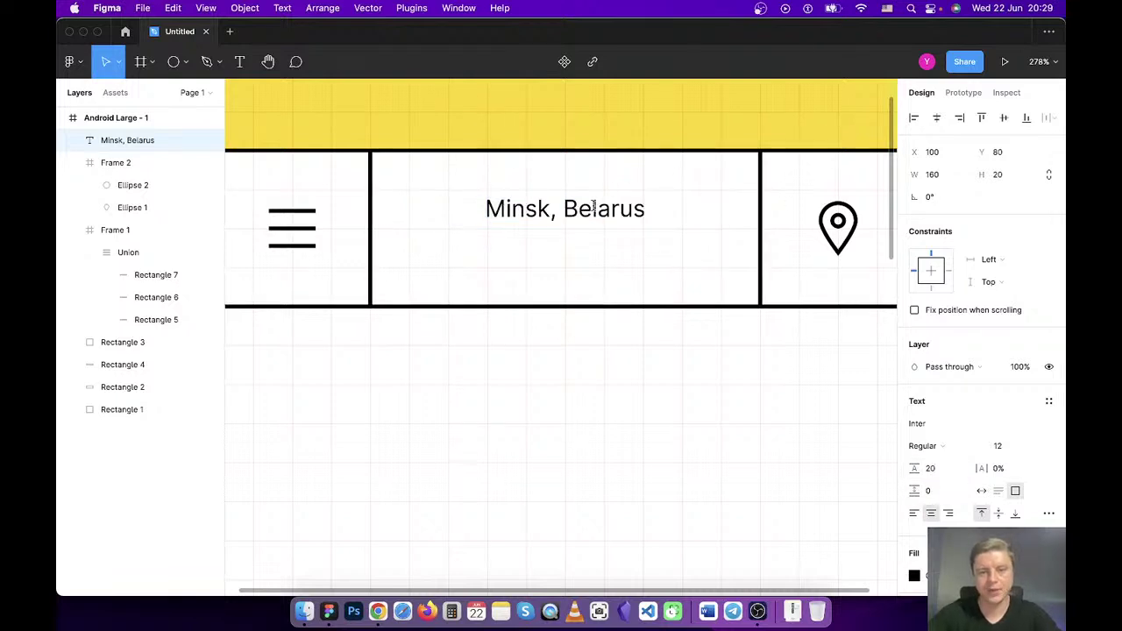
- Raise the Minsk, Belarus font size from 12 to 15
{"action": "double_click", "coordinate": [593, 206]}
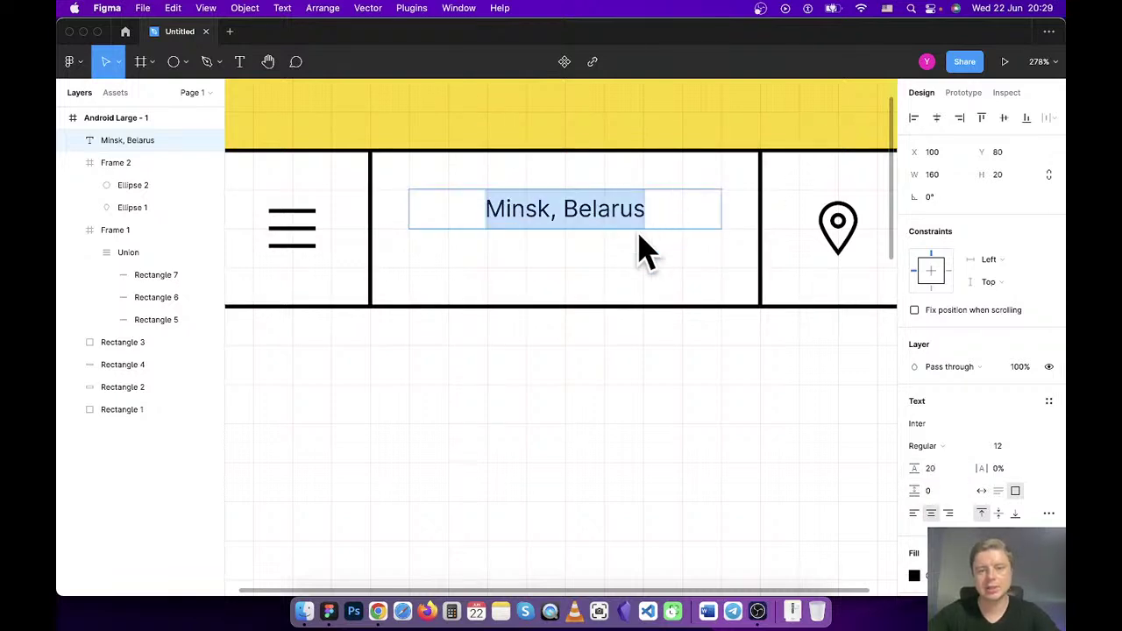
{"action": "left_click", "coordinate": [1004, 450]}
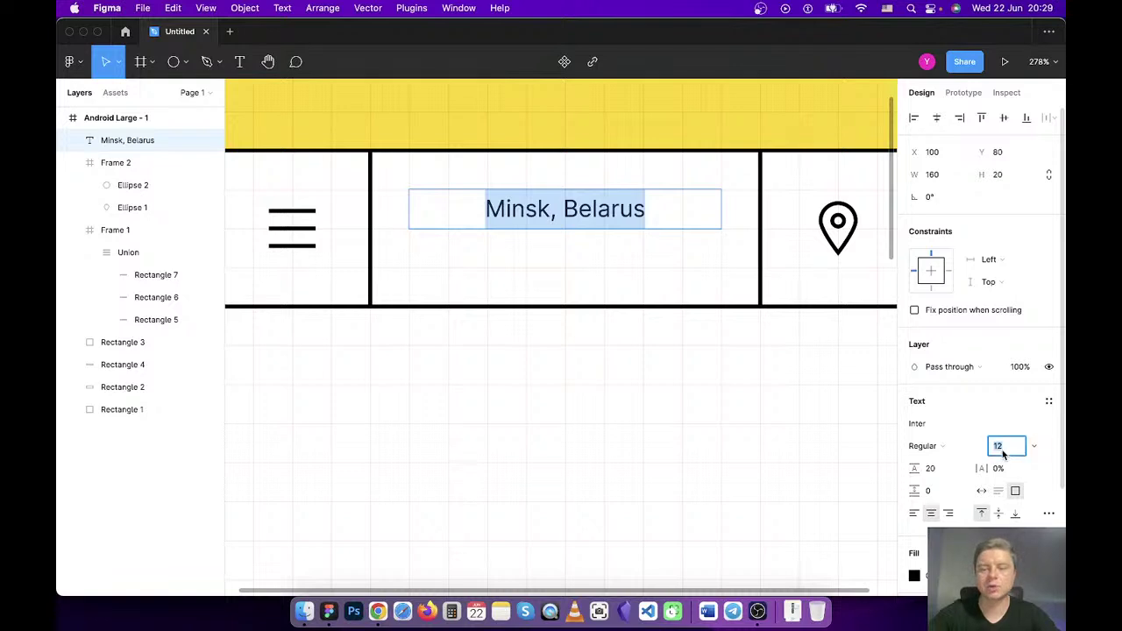
{"action": "key", "text": "Up"}
{"action": "key", "text": "Up"}
{"action": "key", "text": "Up"}
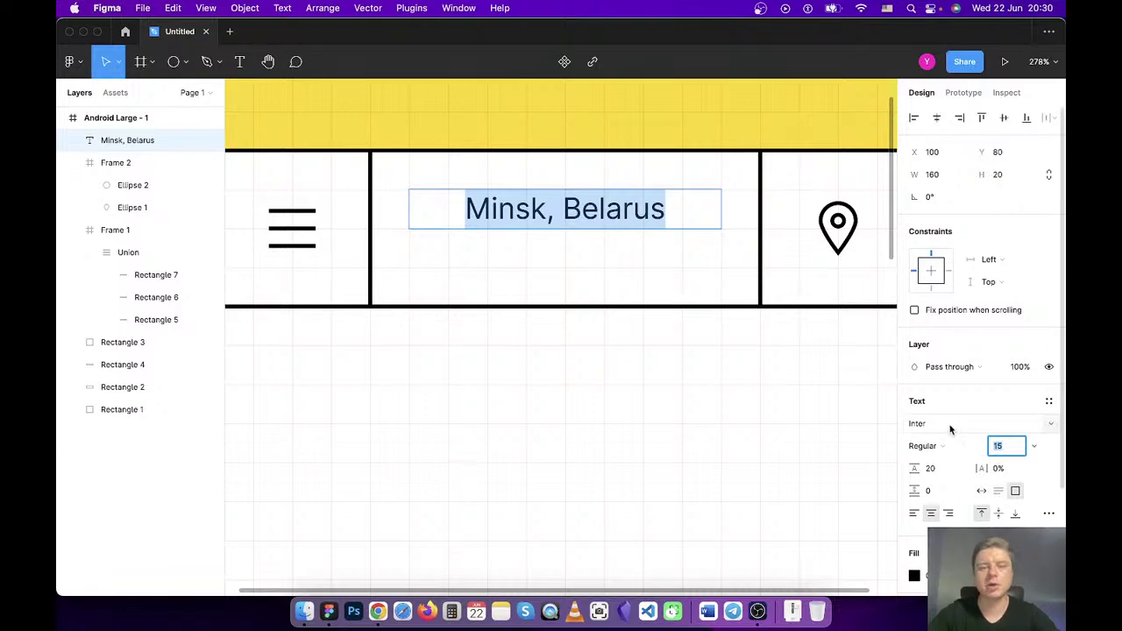
{"action": "scroll", "coordinate": [624, 360], "scroll_direction": "up", "scroll_amount": 2}
{"action": "scroll", "coordinate": [512, 292], "scroll_direction": "up", "scroll_amount": 10}
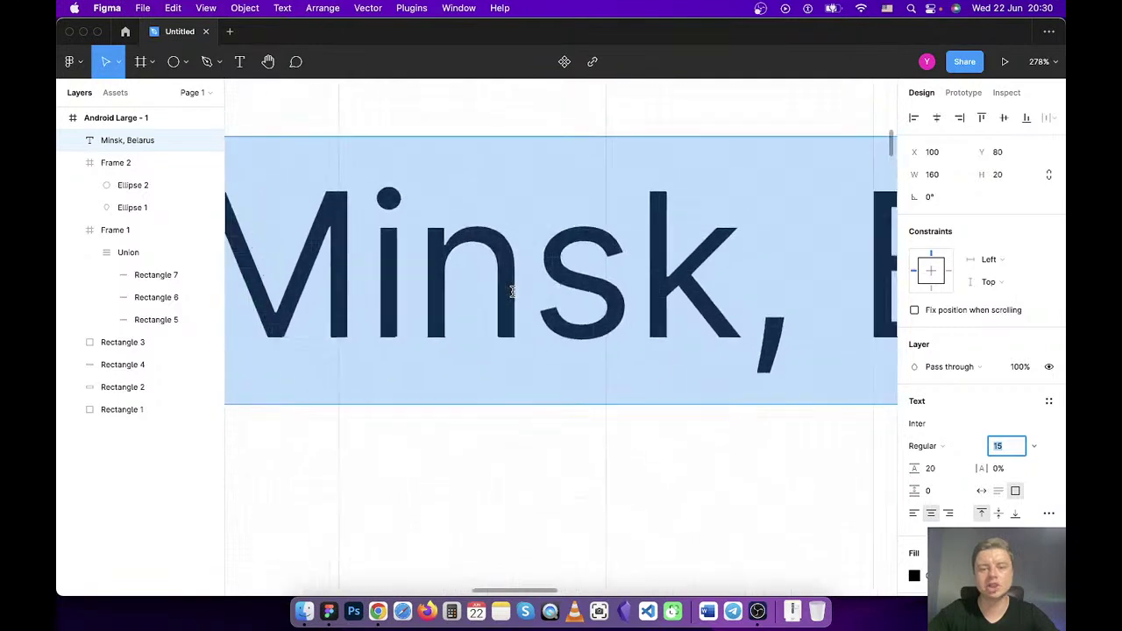
{"action": "scroll", "coordinate": [512, 292], "scroll_direction": "down", "scroll_amount": 2}
{"action": "scroll", "coordinate": [676, 333], "scroll_direction": "left", "scroll_amount": 2}
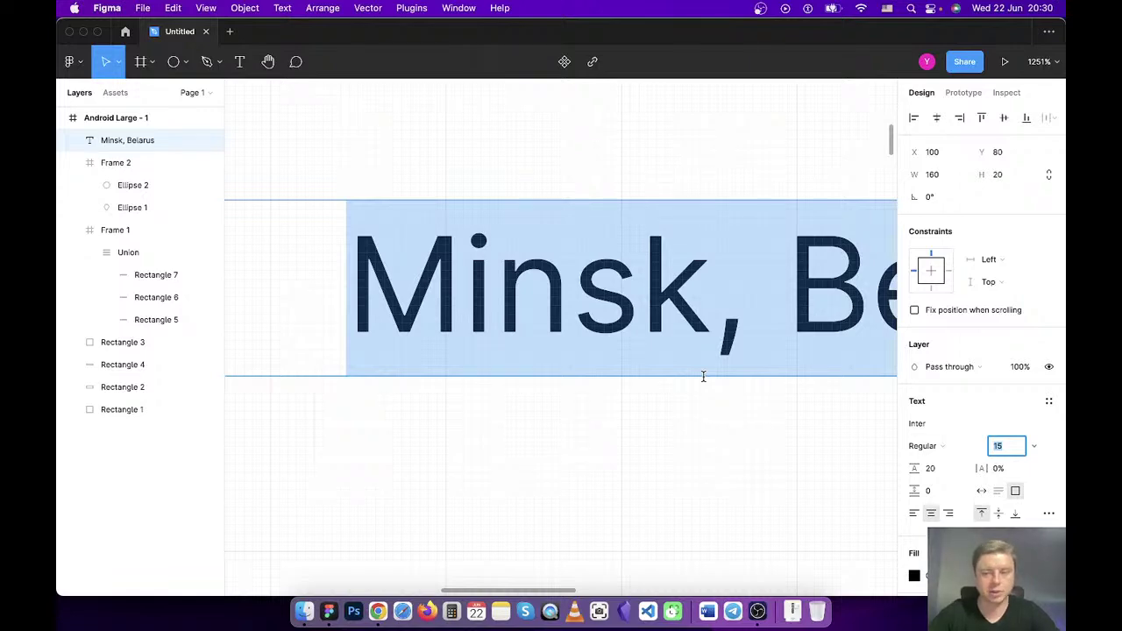
- Change the location text's font family to Space Grotesk
{"action": "left_click", "coordinate": [934, 425]}
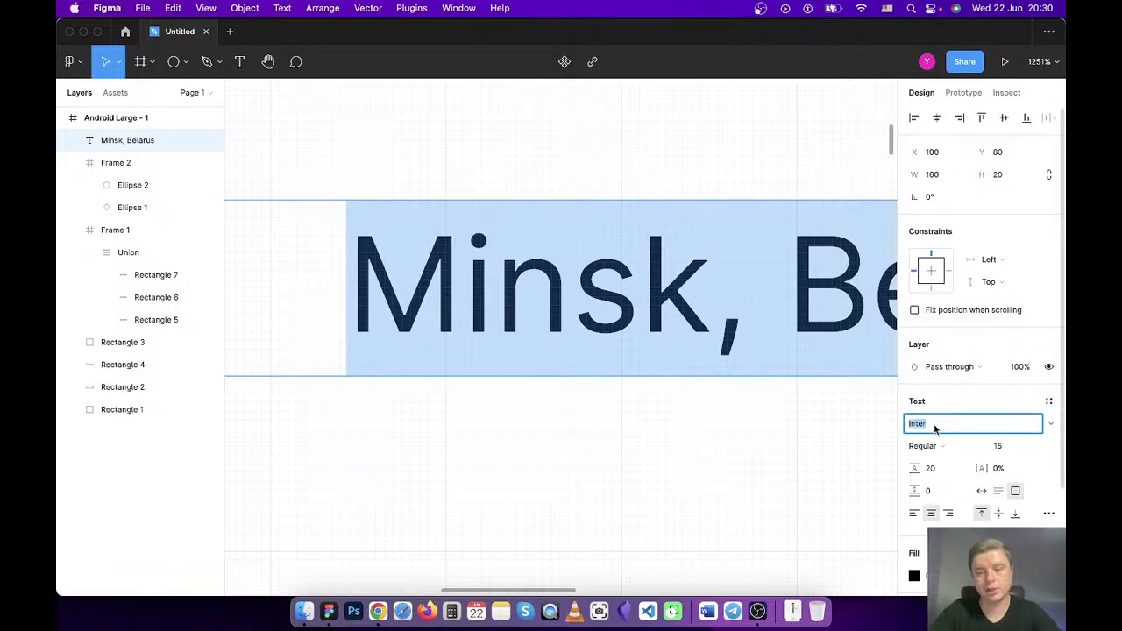
{"action": "type", "text": "Space Grotesk"}
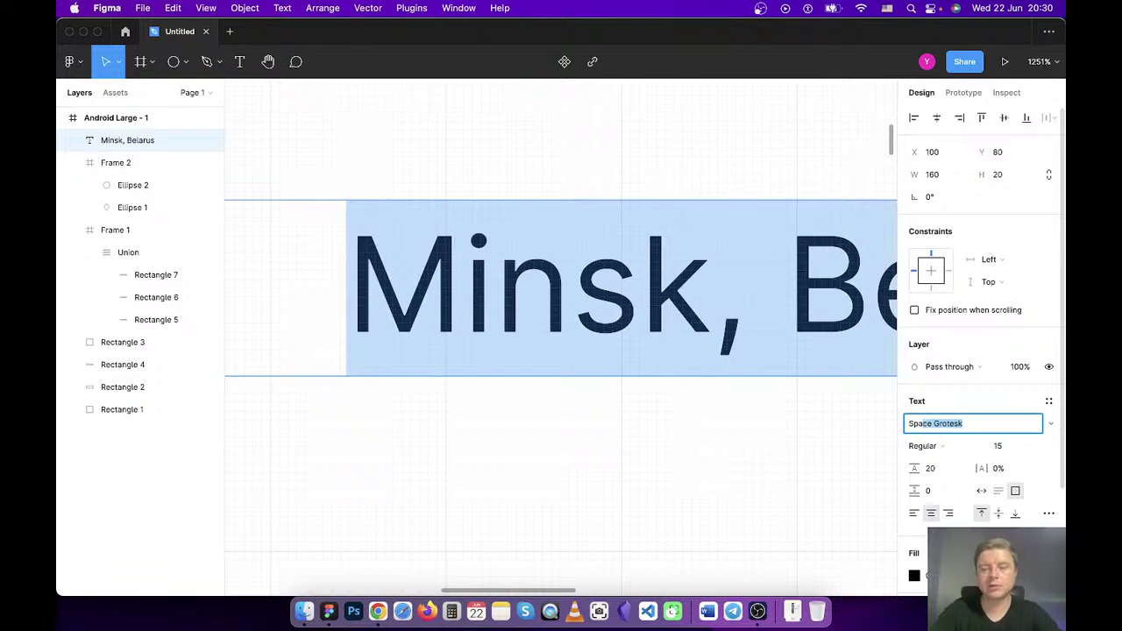
{"action": "key", "text": "Right"}
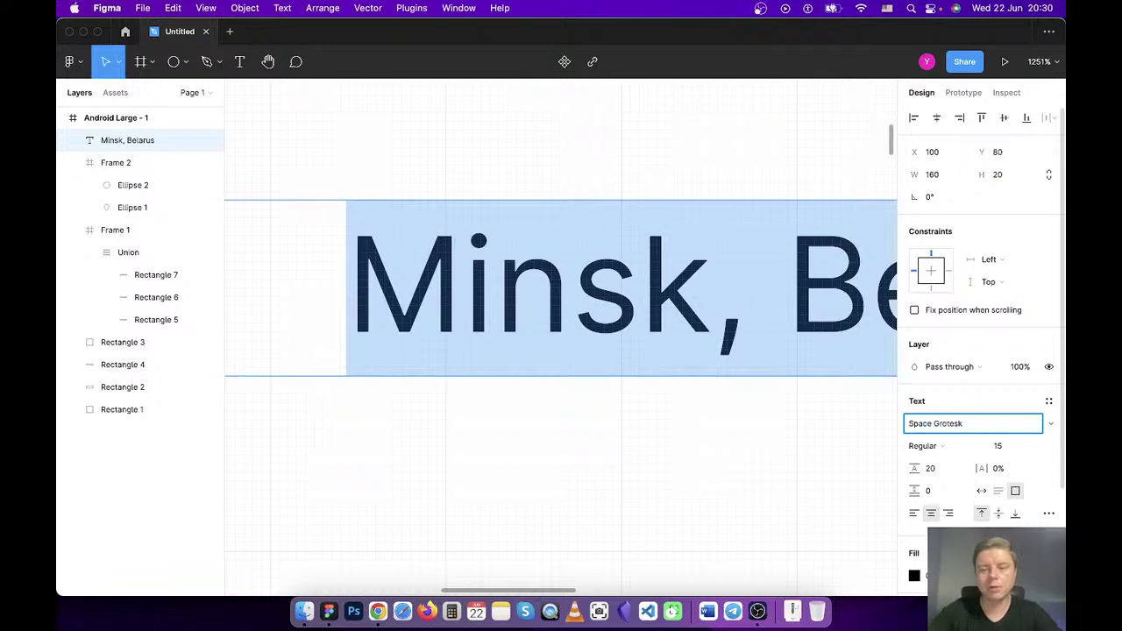
{"action": "key", "text": "Return"}
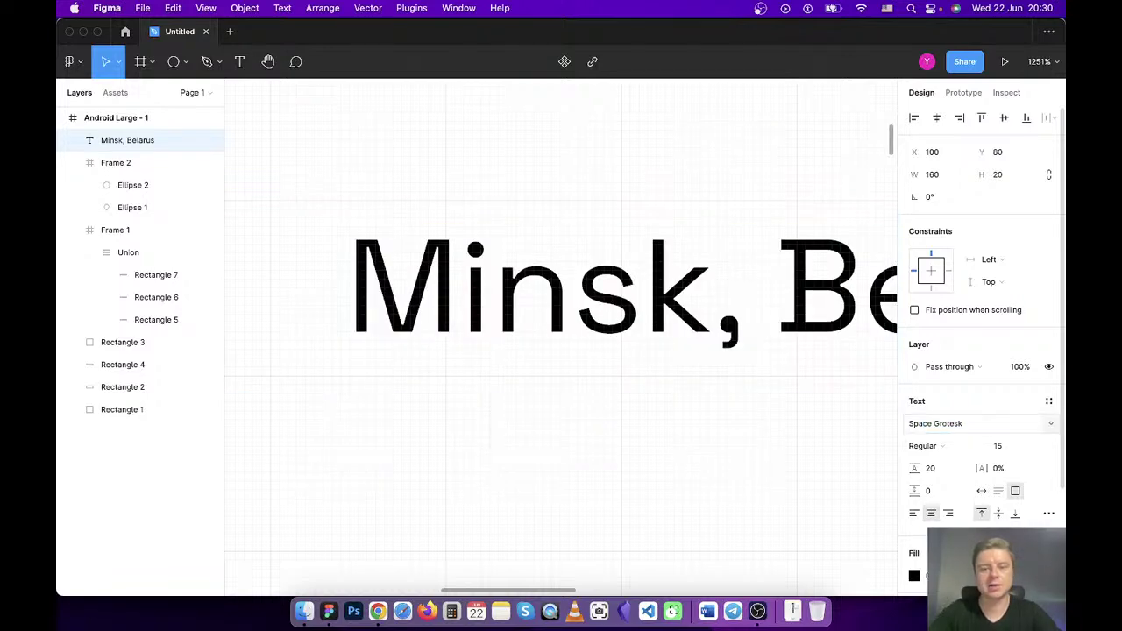
{"action": "scroll", "coordinate": [618, 317], "scroll_direction": "down", "scroll_amount": 5}
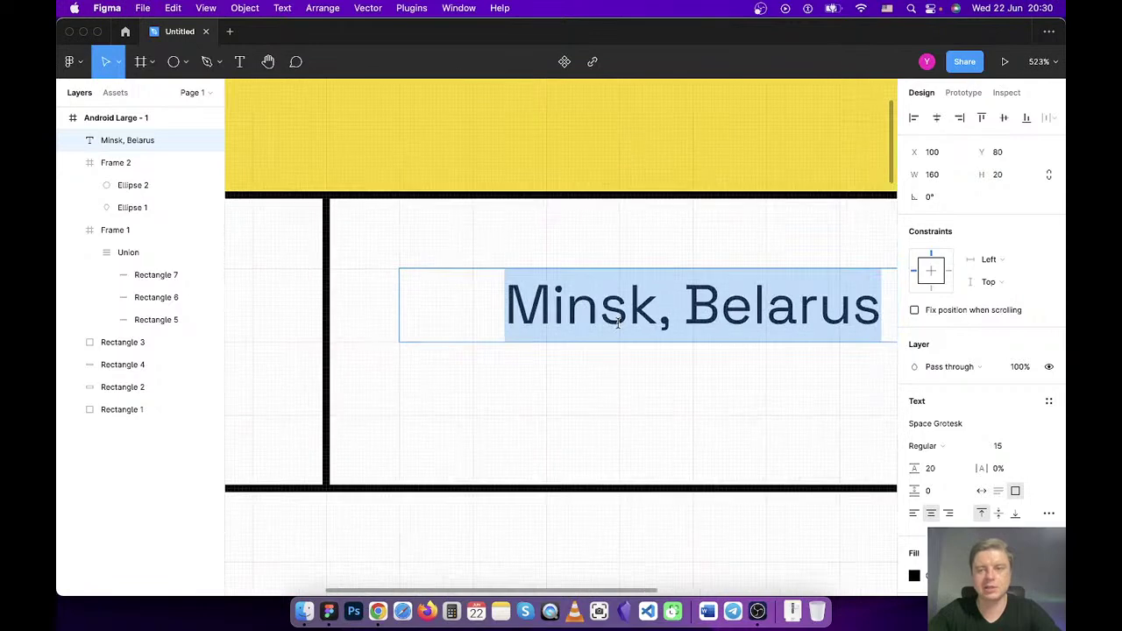
{"action": "scroll", "coordinate": [611, 333], "scroll_direction": "down", "scroll_amount": 2}
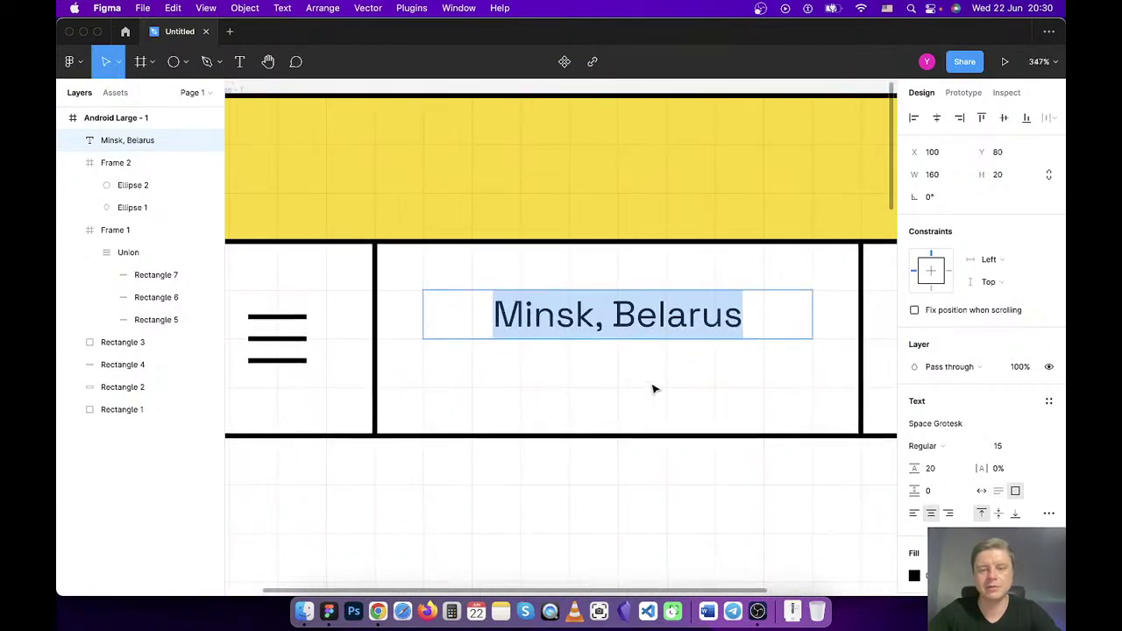
- Set the location text's weight to Bold after briefly trying Medium
{"action": "left_click", "coordinate": [941, 449]}
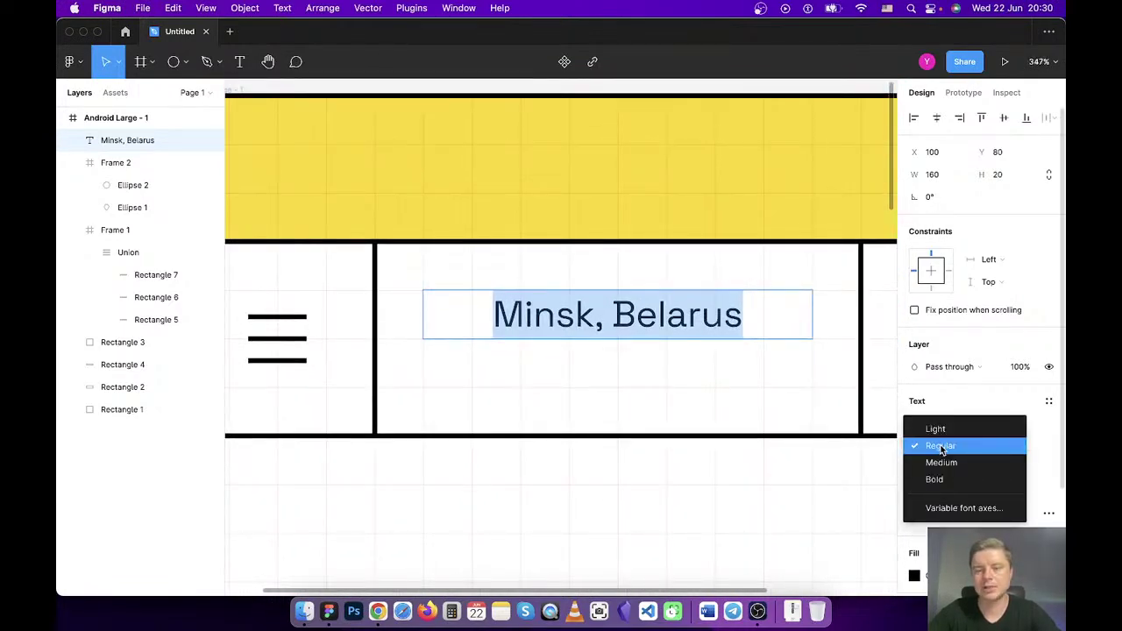
{"action": "left_click", "coordinate": [934, 479]}
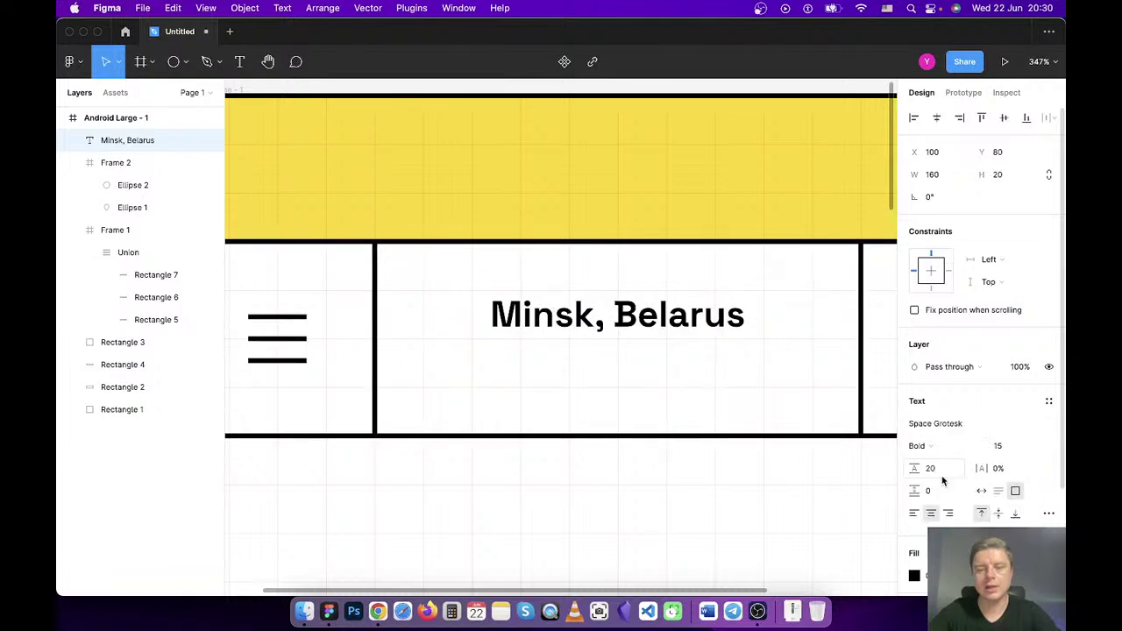
{"action": "left_click", "coordinate": [938, 447]}
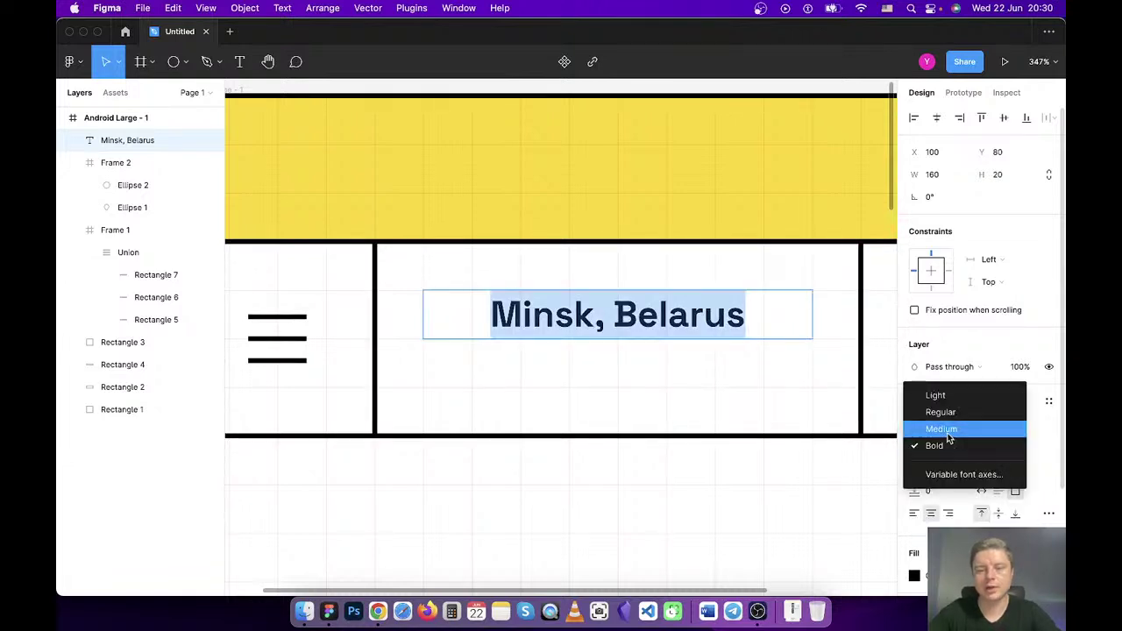
{"action": "left_click", "coordinate": [950, 429]}
{"action": "key", "text": "shift+0"}
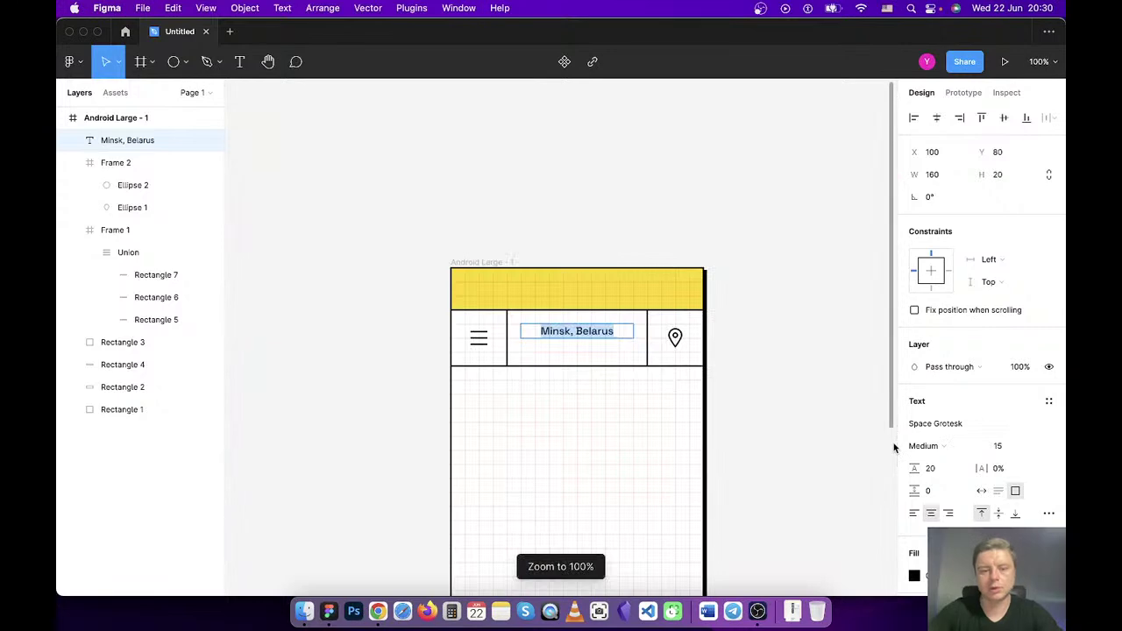
{"action": "left_click", "coordinate": [942, 444]}
{"action": "left_click", "coordinate": [944, 457]}
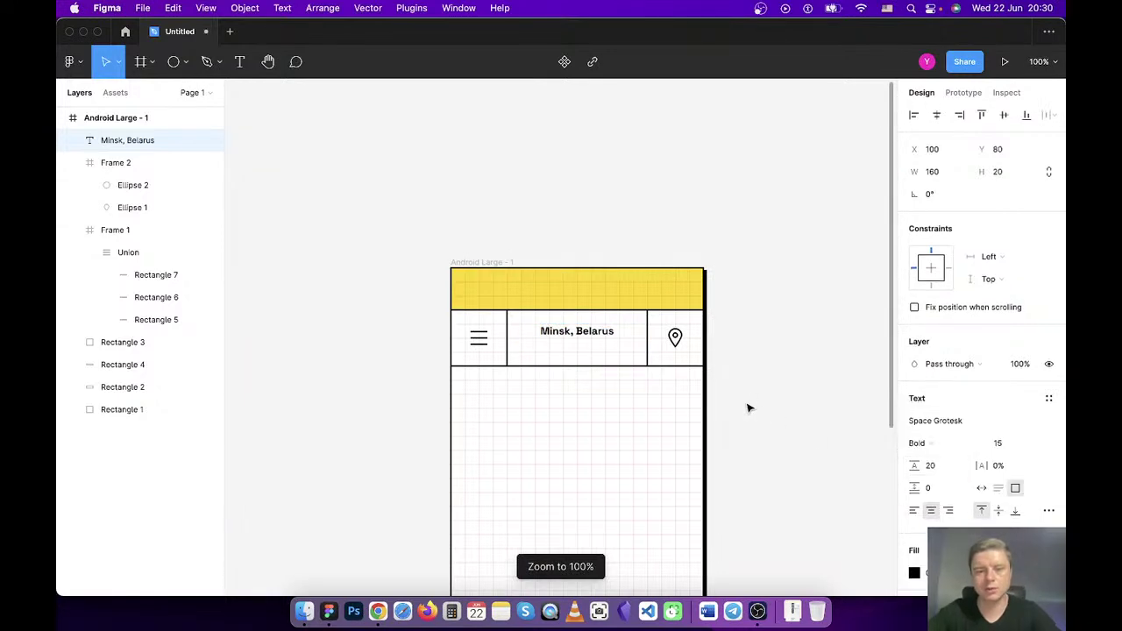
- Duplicate the Minsk, Belarus text below itself and change the copy to 'Jun 22'
{"action": "left_click", "coordinate": [751, 413]}
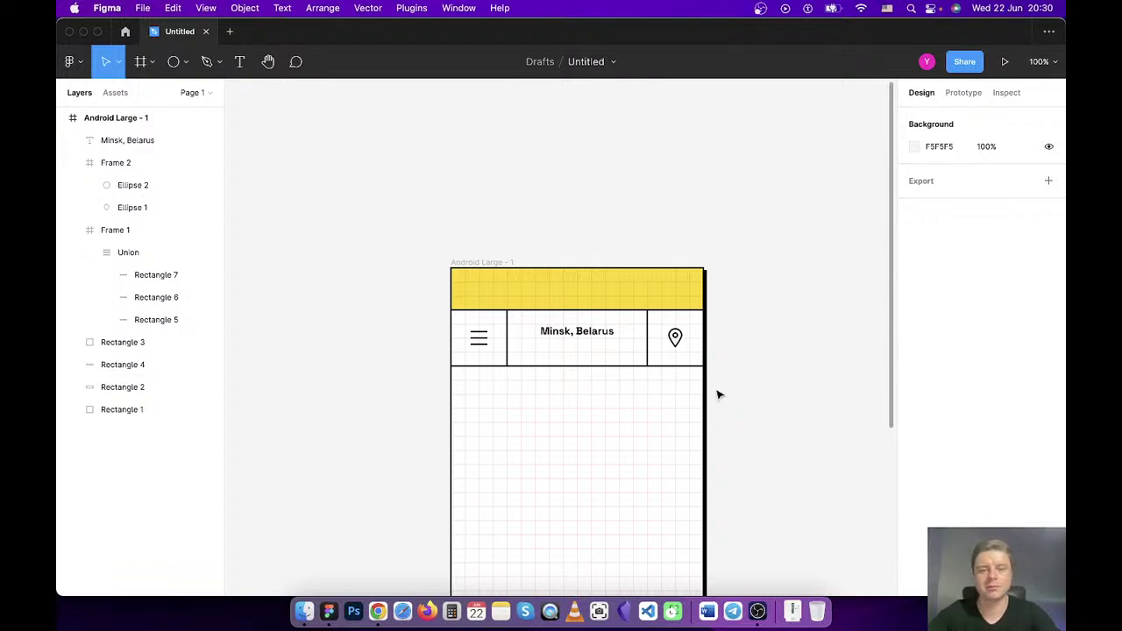
{"action": "scroll", "coordinate": [598, 381], "scroll_direction": "up", "scroll_amount": 5}
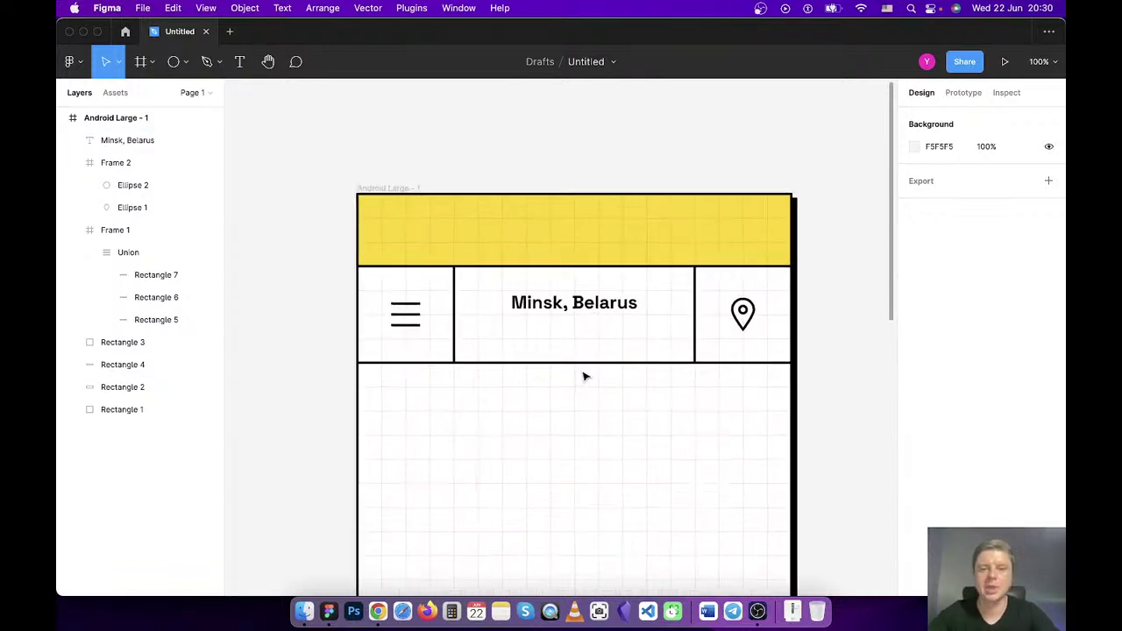
{"action": "left_click", "coordinate": [598, 302]}
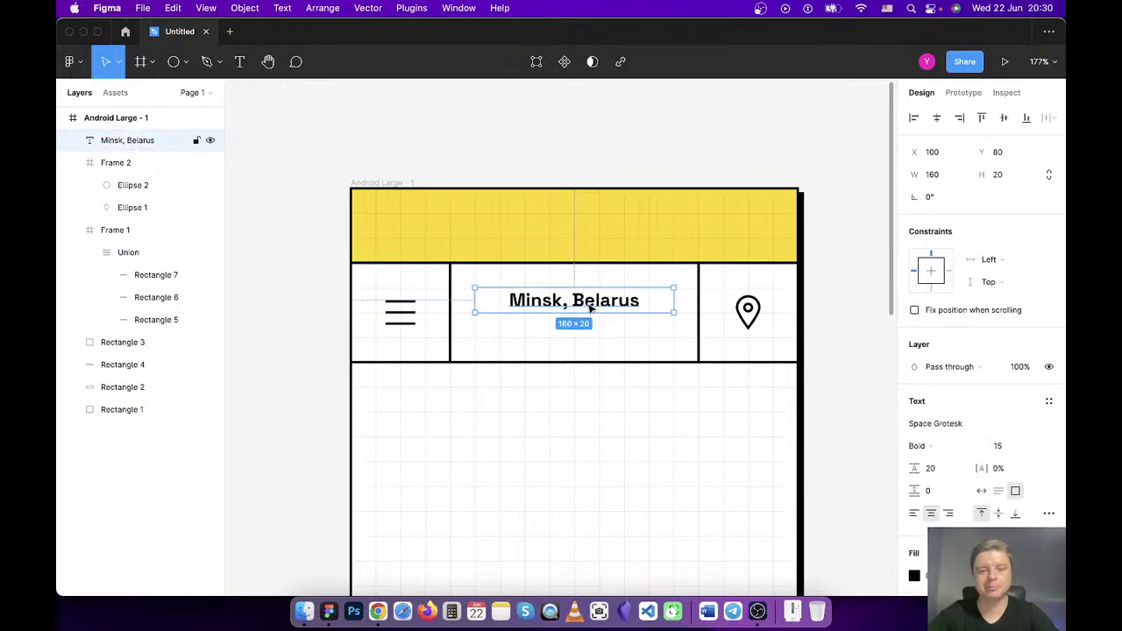
{"action": "key", "text": "super+d"}
{"action": "mouse_move", "coordinate": [591, 311]}
{"action": "left_mouse_down"}
{"action": "mouse_move", "coordinate": [599, 336]}
{"action": "mouse_move", "coordinate": [592, 329]}
{"action": "left_mouse_up"}
{"action": "double_click", "coordinate": [593, 329]}
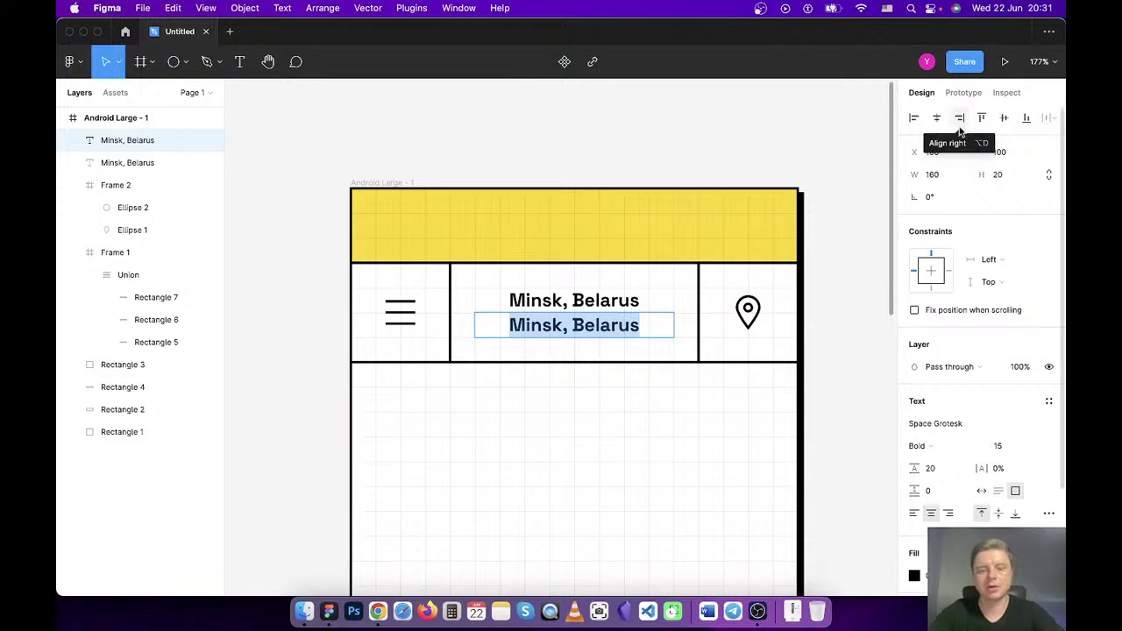
{"action": "type", "text": "Jun"}
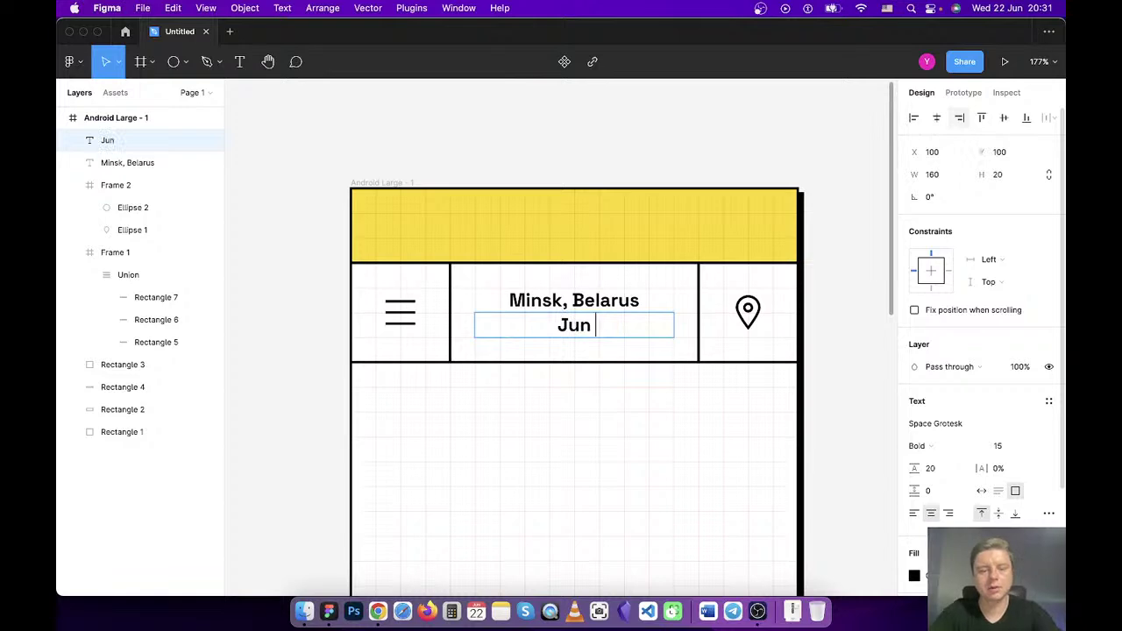
{"action": "type", "text": " 22"}
{"action": "key", "text": "super+a"}
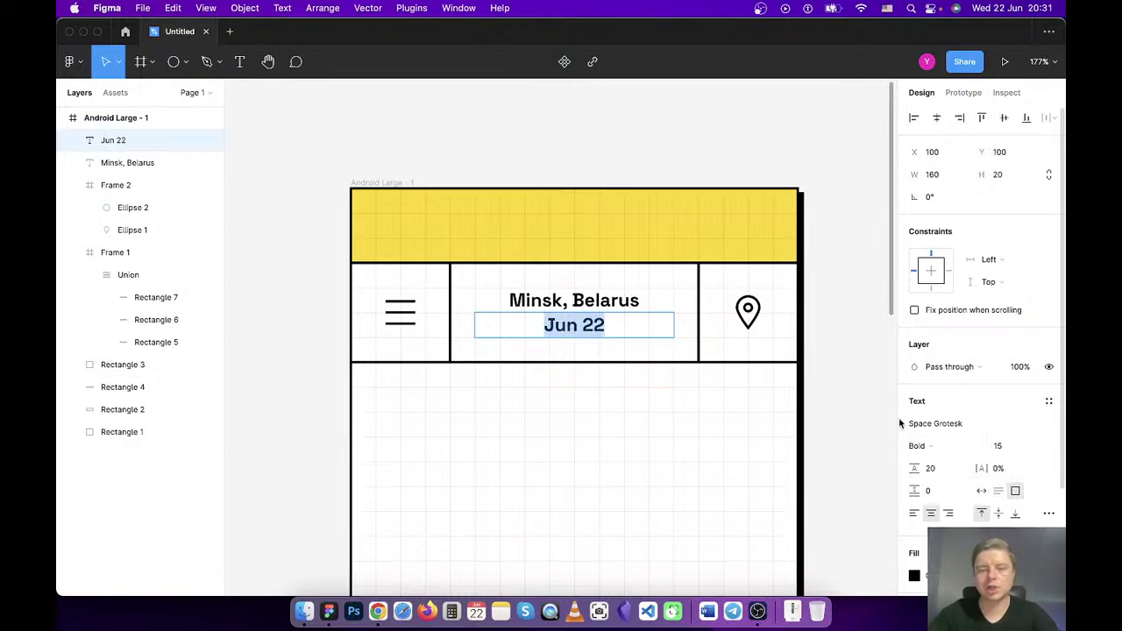
{"action": "left_click", "coordinate": [822, 342]}
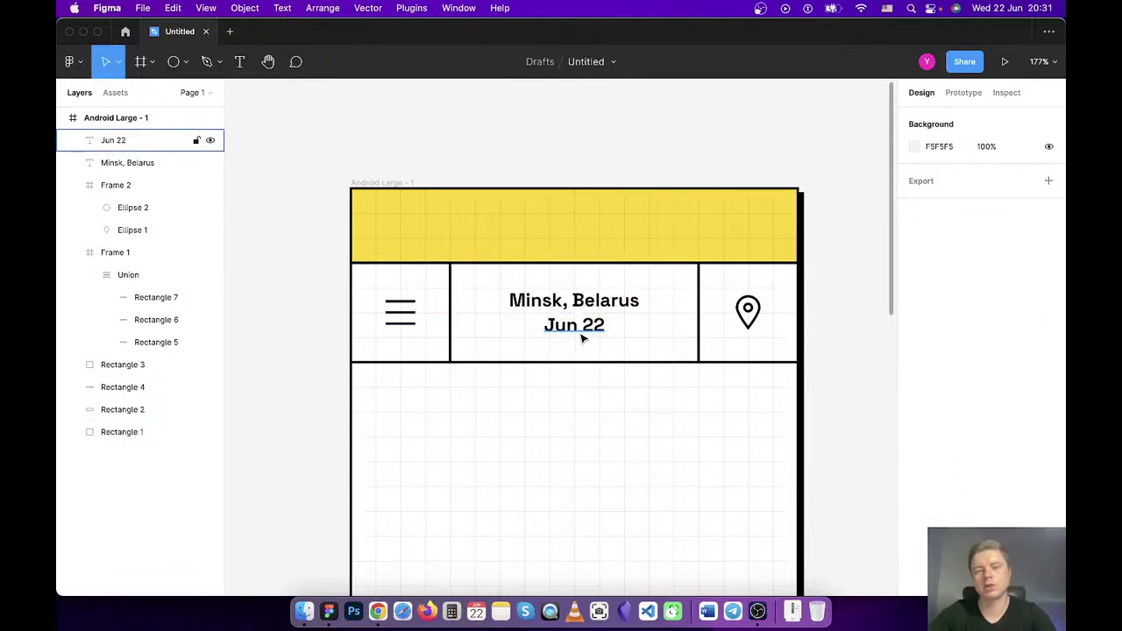
- Set the Jun 22 date text to Regular weight and check the result
{"action": "left_click", "coordinate": [583, 338]}
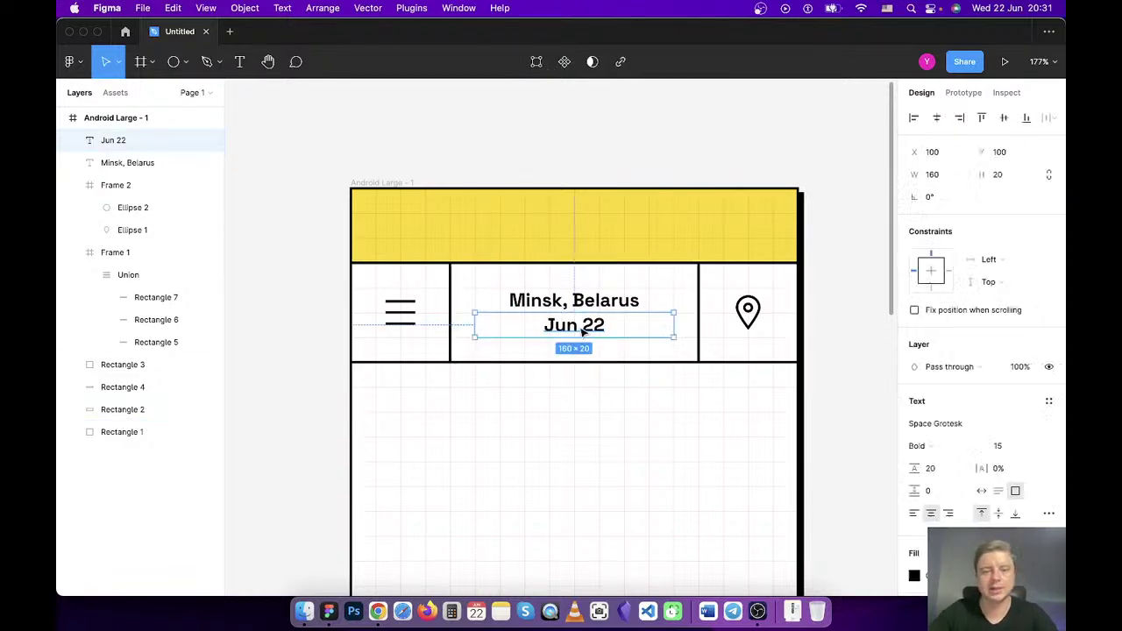
{"action": "left_click", "coordinate": [955, 446]}
{"action": "left_click", "coordinate": [951, 413]}
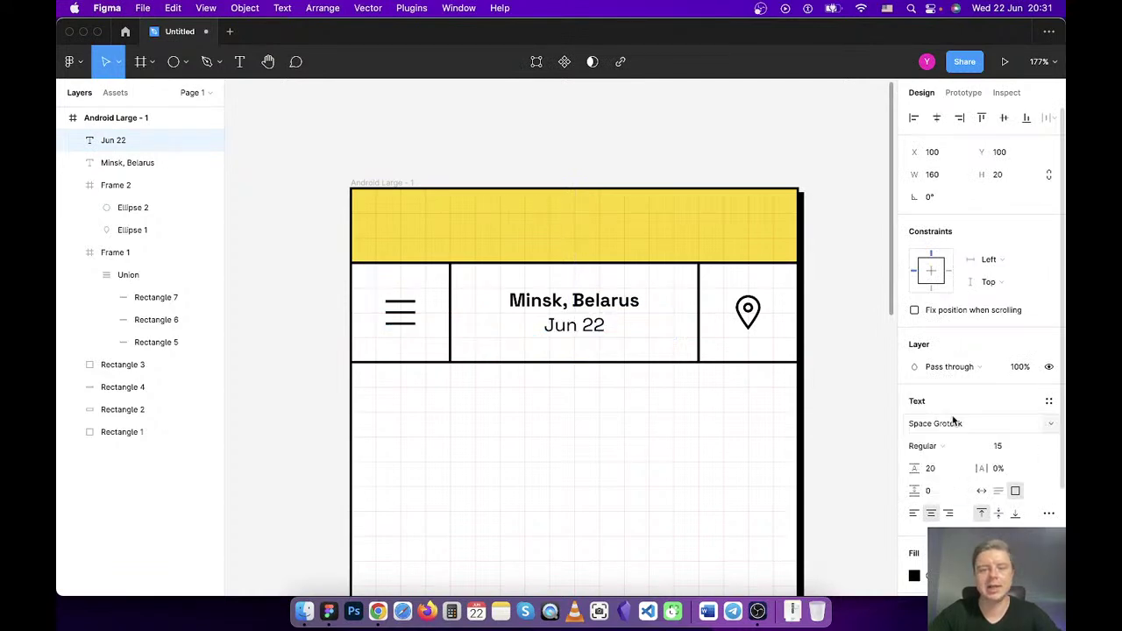
{"action": "left_click", "coordinate": [837, 311]}
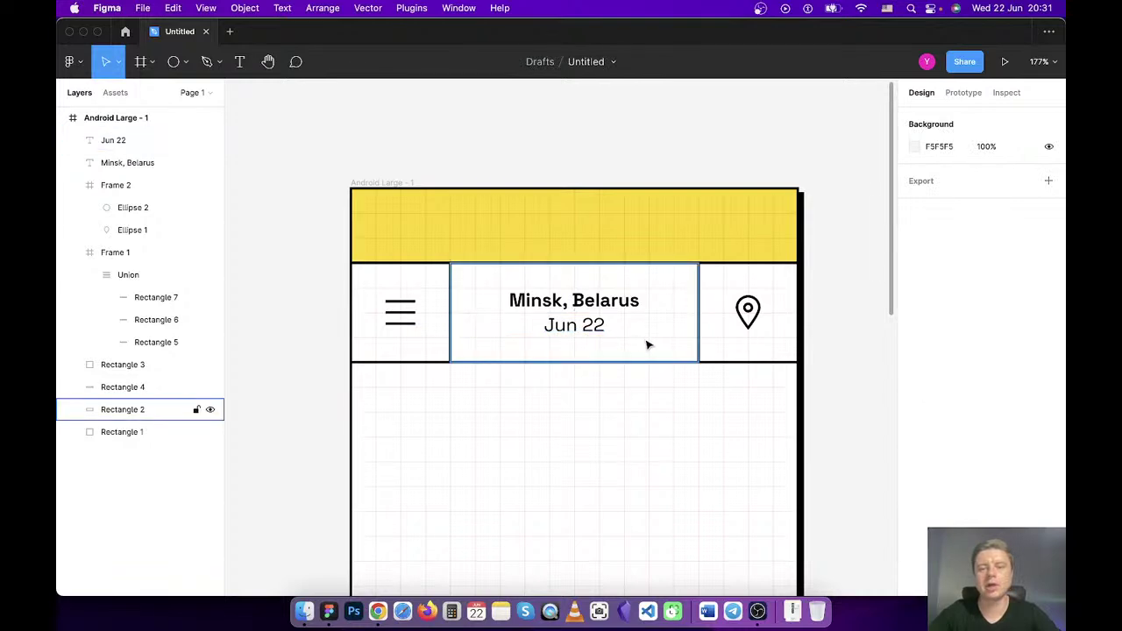
{"action": "left_click", "coordinate": [618, 336]}
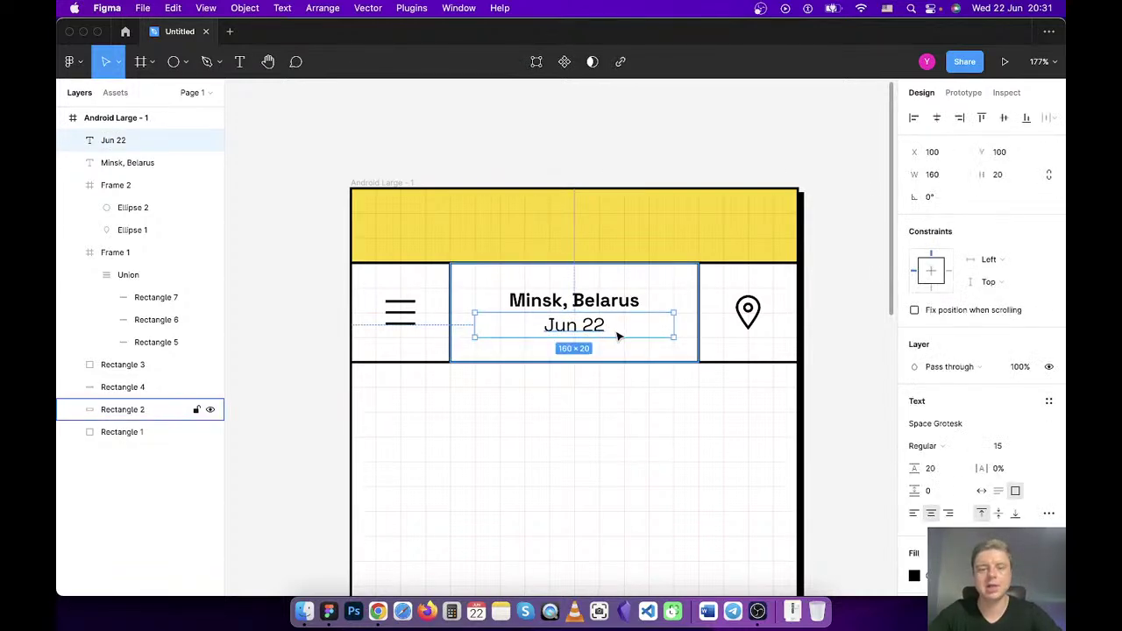
{"action": "double_click", "coordinate": [596, 326]}
{"action": "key", "text": "Escape"}
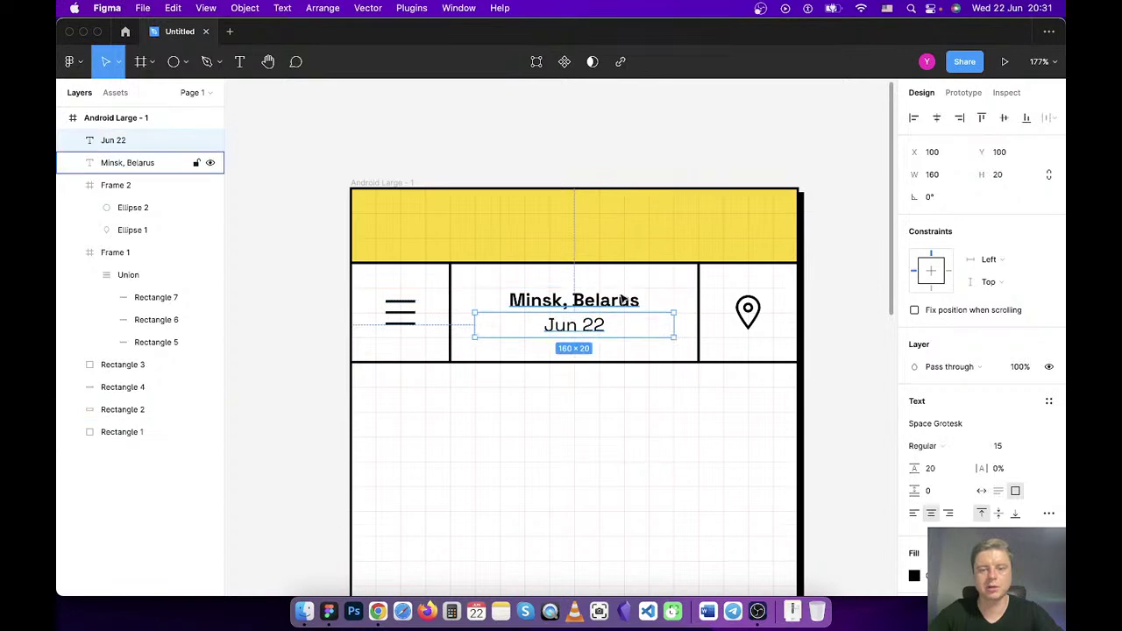
{"action": "left_click", "coordinate": [702, 169]}
{"action": "scroll", "coordinate": [686, 296], "scroll_direction": "down", "scroll_amount": 5}
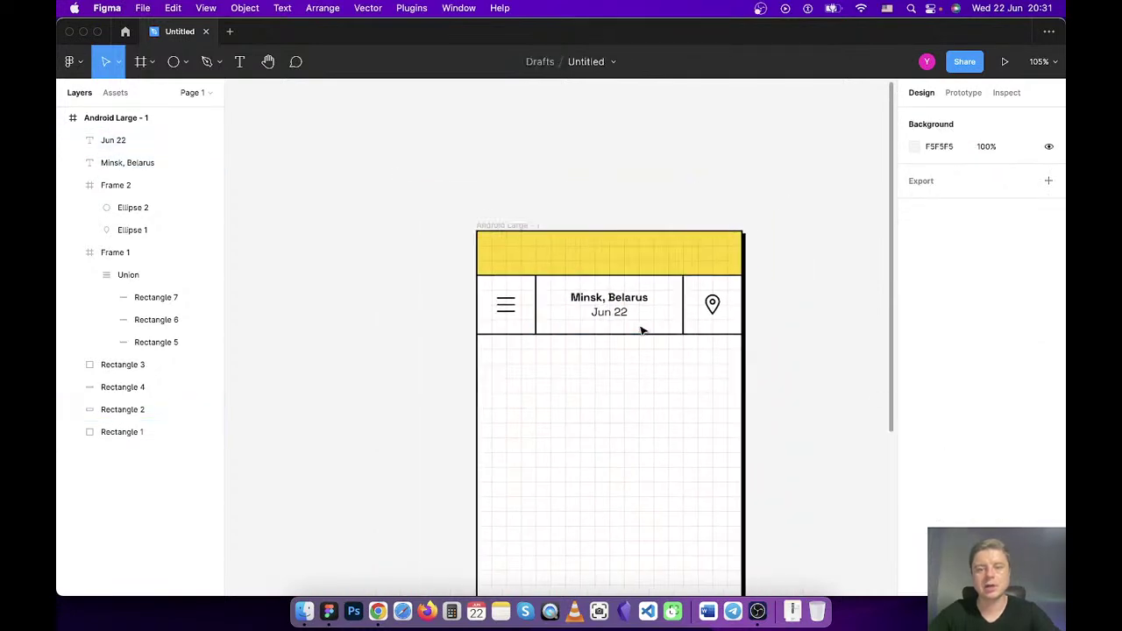
{"action": "left_click", "coordinate": [380, 613]}
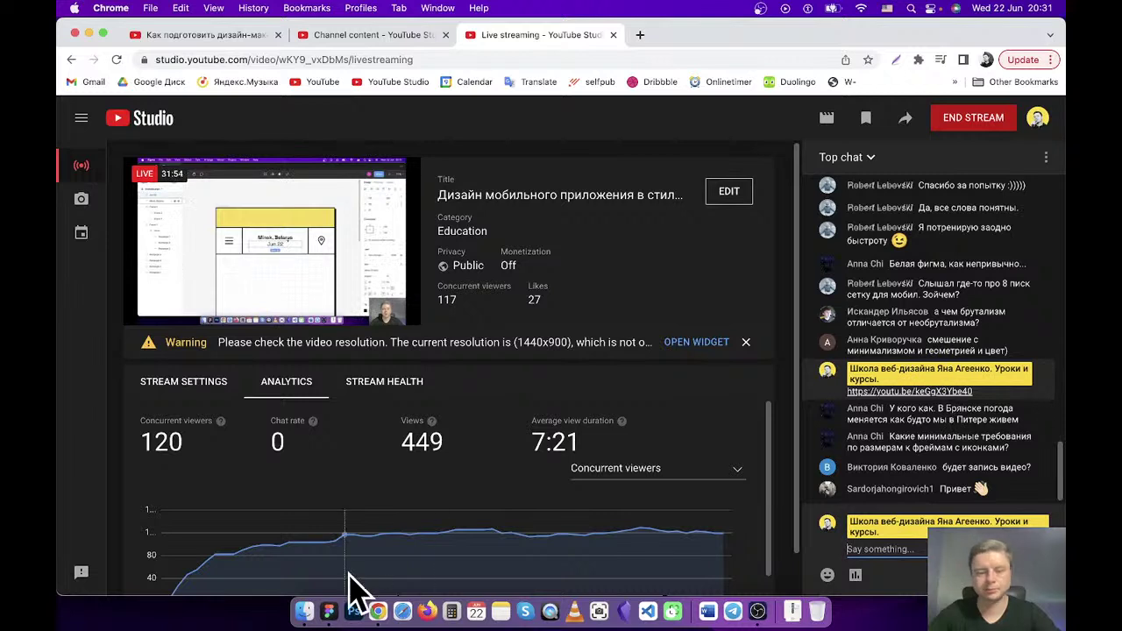
{"action": "left_click", "coordinate": [329, 611]}
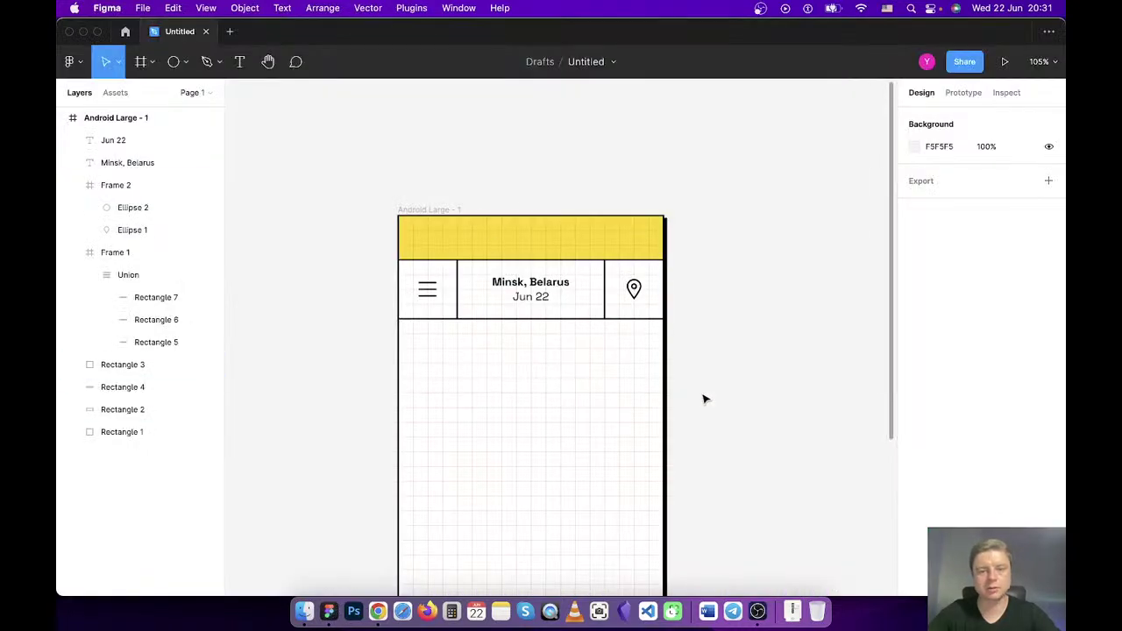
- Duplicate the yellow header rectangle, move it to Y 210 and stretch it to 360×360
{"action": "scroll", "coordinate": [719, 302], "scroll_direction": "down", "scroll_amount": 5}
{"action": "scroll", "coordinate": [718, 301], "scroll_direction": "down", "scroll_amount": 2}
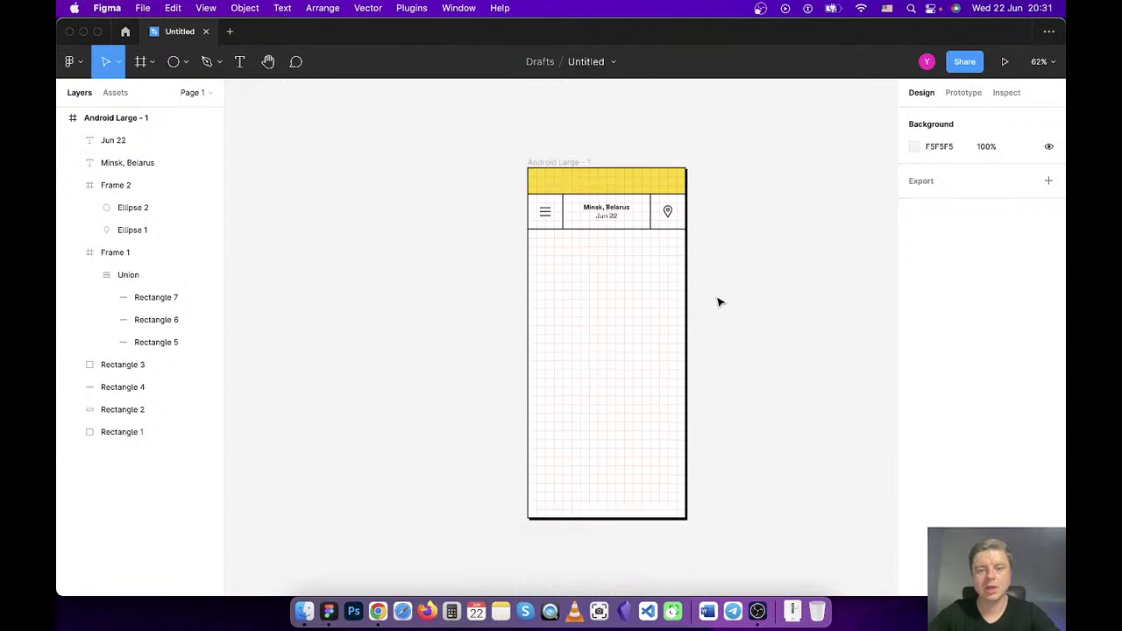
{"action": "scroll", "coordinate": [718, 302], "scroll_direction": "up", "scroll_amount": 2}
{"action": "scroll", "coordinate": [656, 323], "scroll_direction": "up", "scroll_amount": 5}
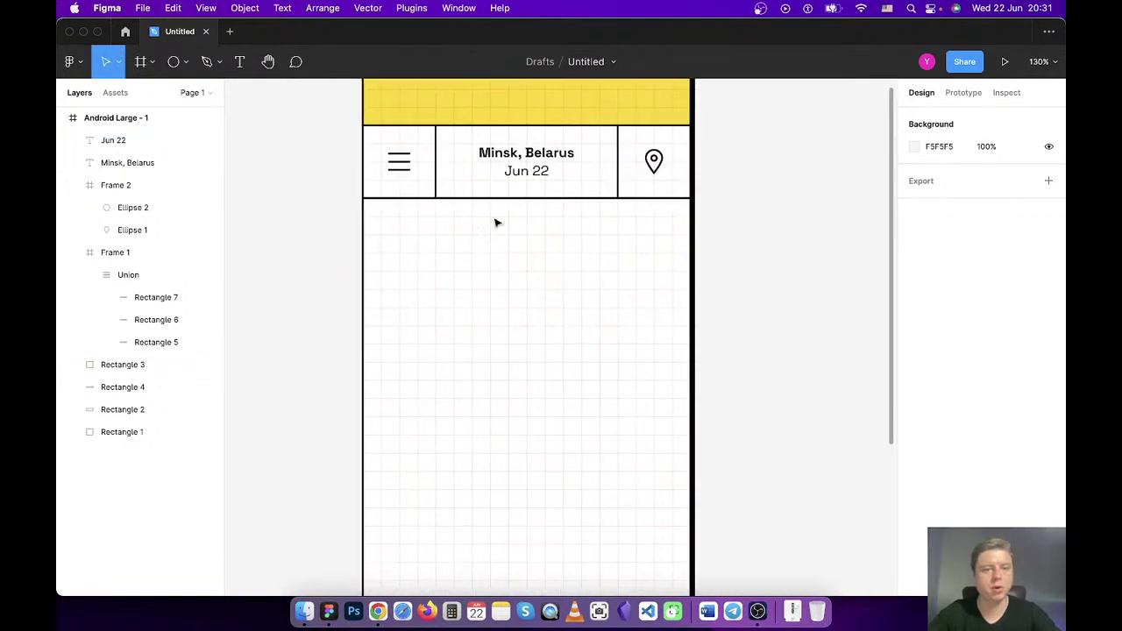
{"action": "left_click", "coordinate": [546, 115]}
{"action": "scroll", "coordinate": [590, 190], "scroll_direction": "up", "scroll_amount": 2}
{"action": "key", "text": "super+d"}
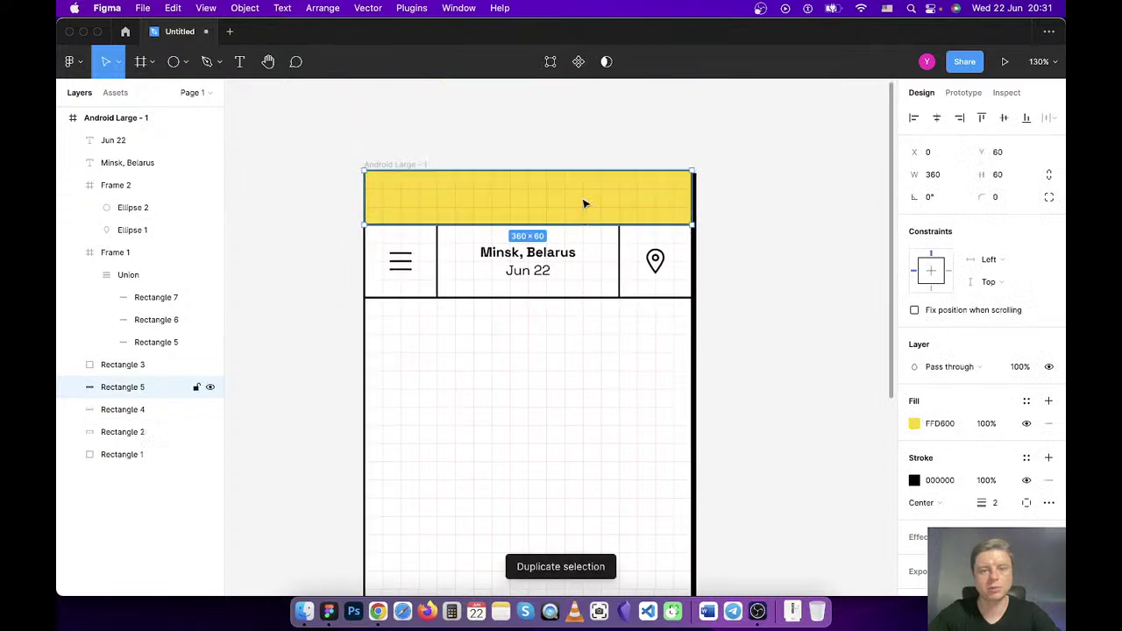
{"action": "left_click_drag", "start_coordinate": [584, 203], "coordinate": [586, 326]}
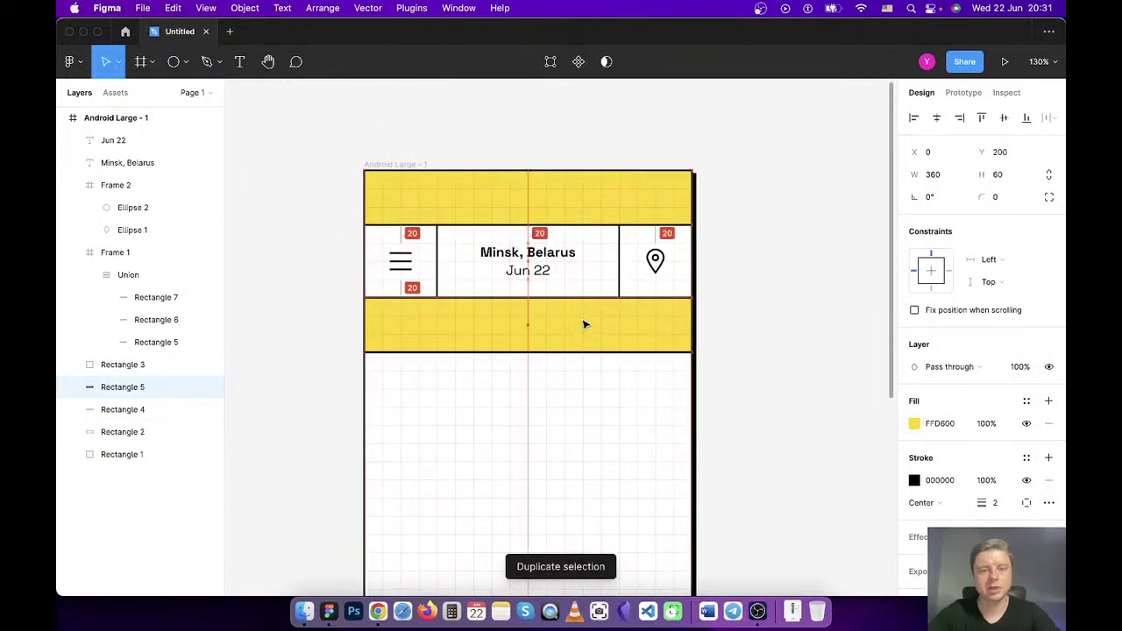
{"action": "scroll", "coordinate": [608, 243], "scroll_direction": "down", "scroll_amount": 3}
{"action": "left_click_drag", "start_coordinate": [598, 211], "coordinate": [599, 480]}
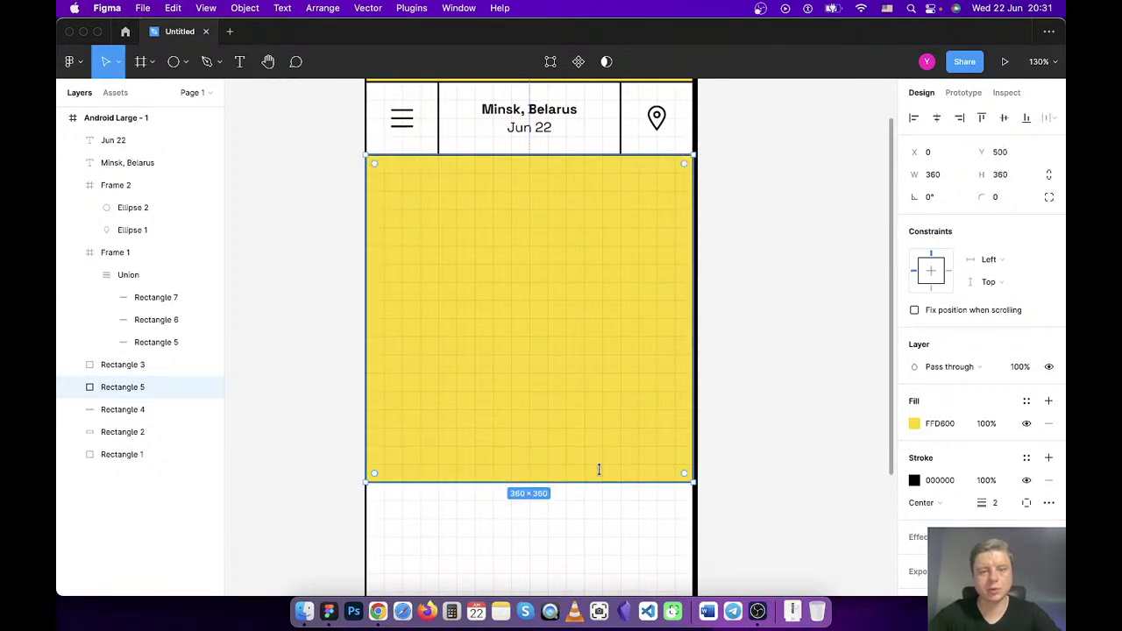
{"action": "scroll", "coordinate": [593, 294], "scroll_direction": "down", "scroll_amount": 5}
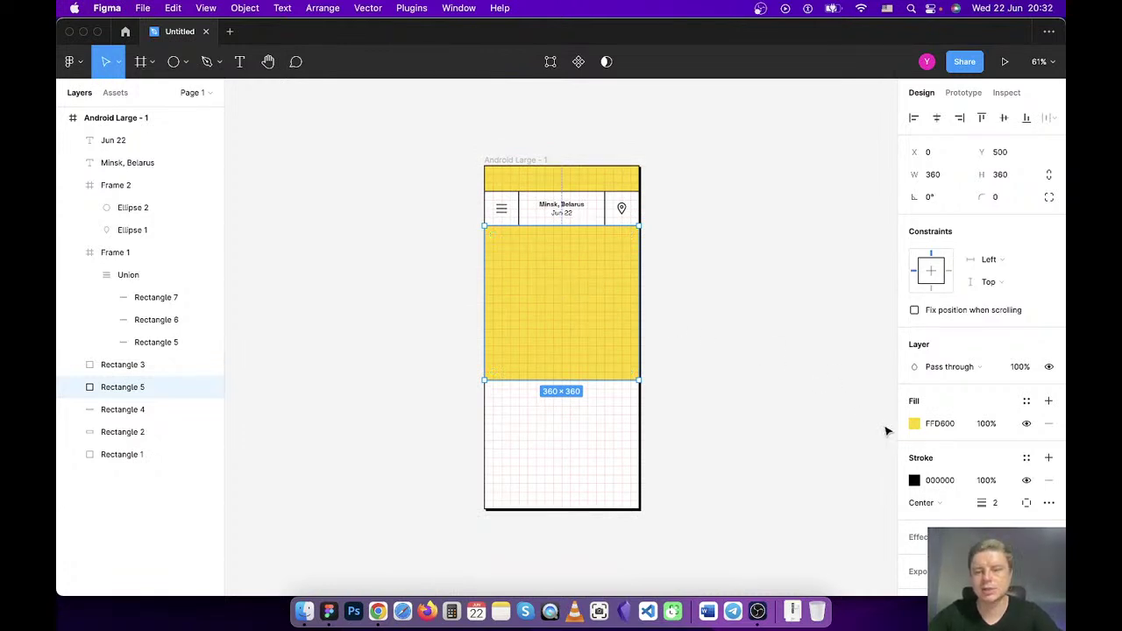
- Change the block's fill from yellow to blue
{"action": "left_click", "coordinate": [913, 426]}
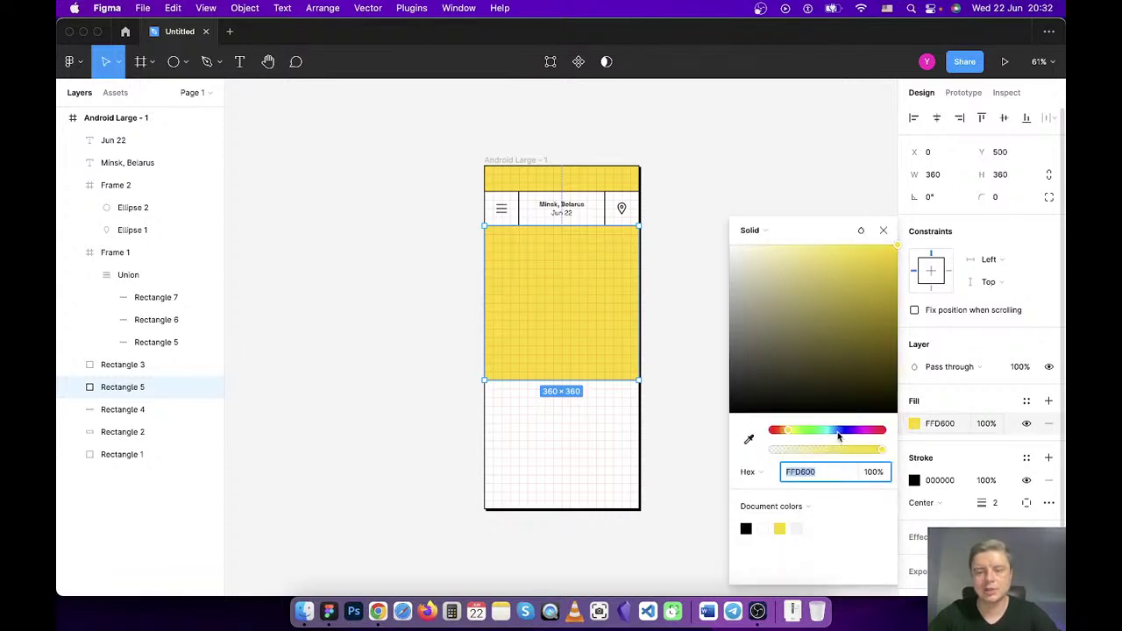
{"action": "left_click_drag", "start_coordinate": [838, 435], "coordinate": [833, 435]}
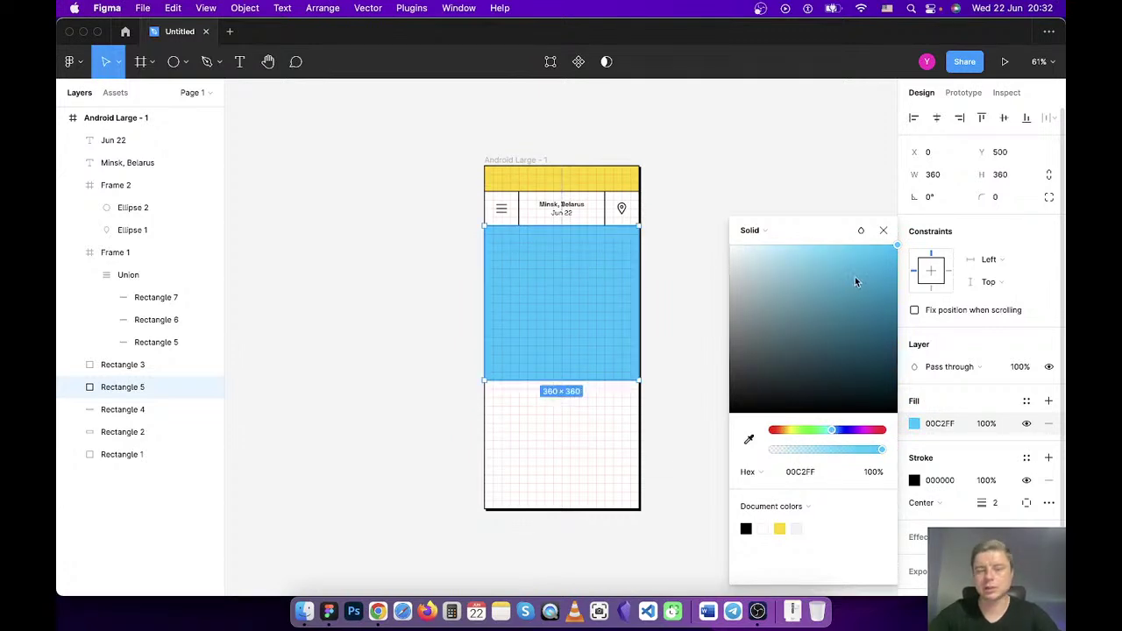
{"action": "left_click", "coordinate": [884, 230]}
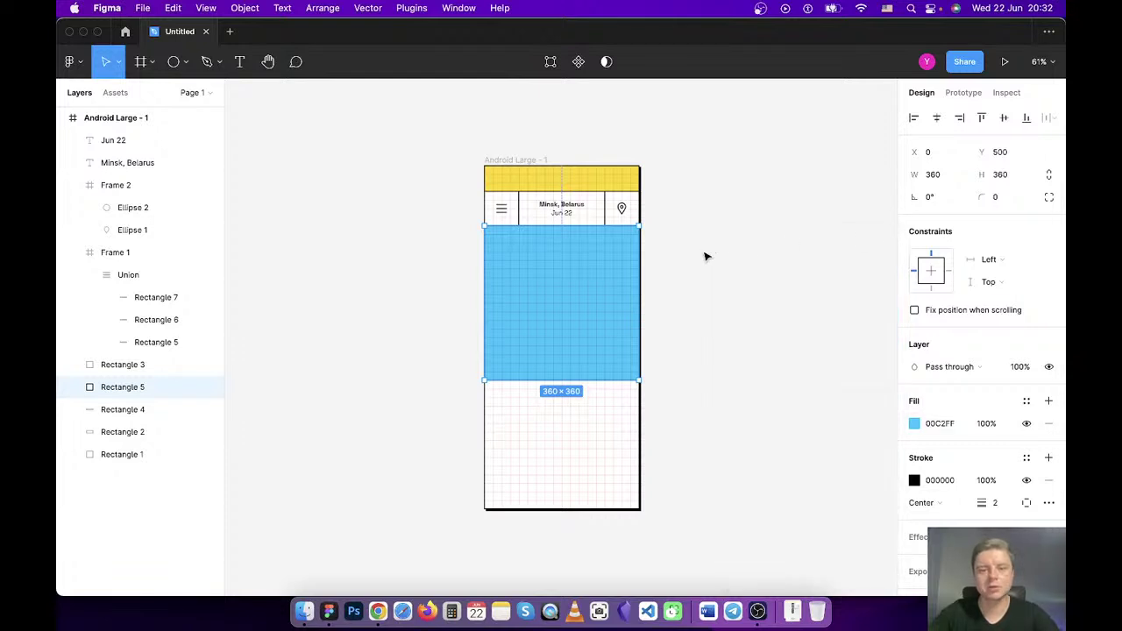
{"action": "left_click", "coordinate": [704, 256]}
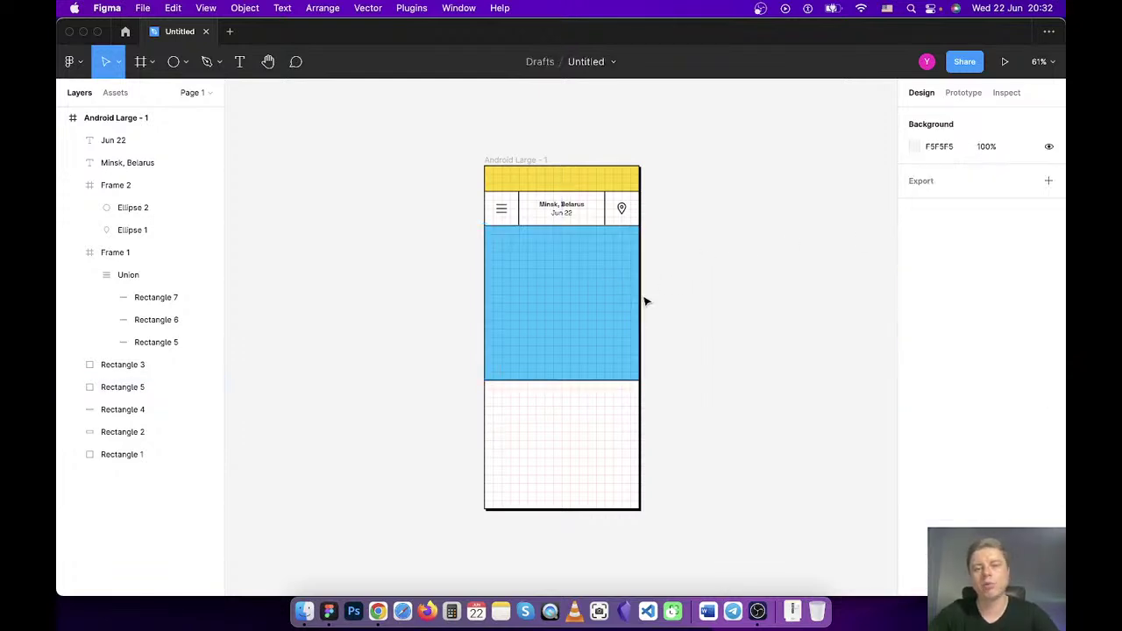
{"action": "left_click", "coordinate": [596, 282]}
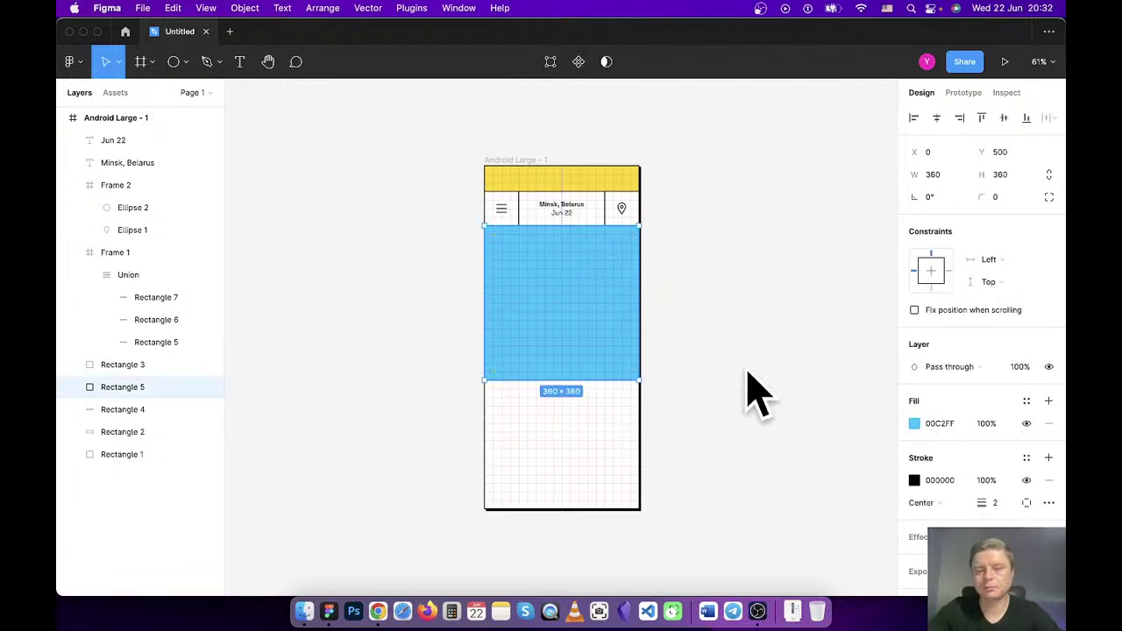
- Try lighter, paler and darker shades, then settle on bright blue 00C2FF
{"action": "left_click", "coordinate": [914, 424]}
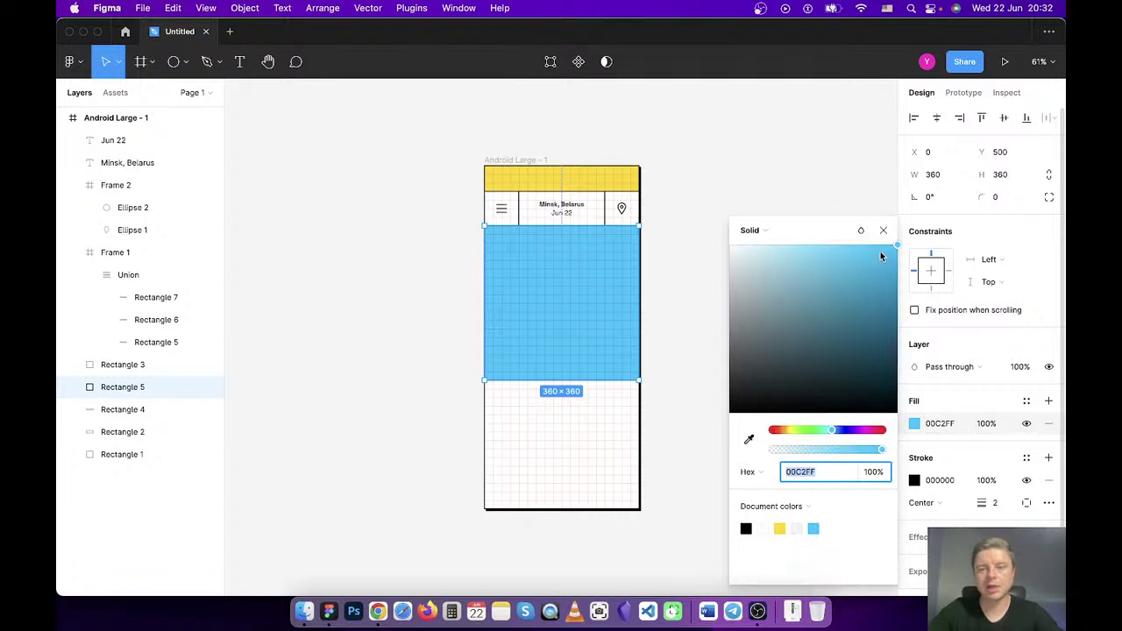
{"action": "left_click_drag", "start_coordinate": [893, 253], "coordinate": [852, 277]}
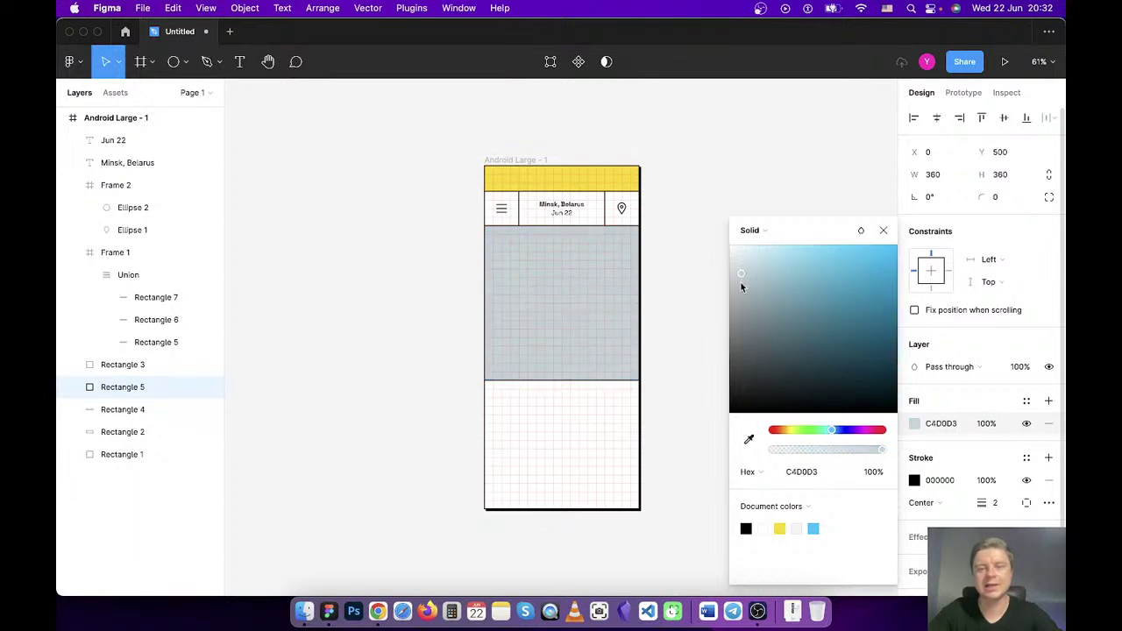
{"action": "left_click_drag", "start_coordinate": [783, 350], "coordinate": [800, 311]}
{"action": "left_click_drag", "start_coordinate": [759, 274], "coordinate": [808, 331]}
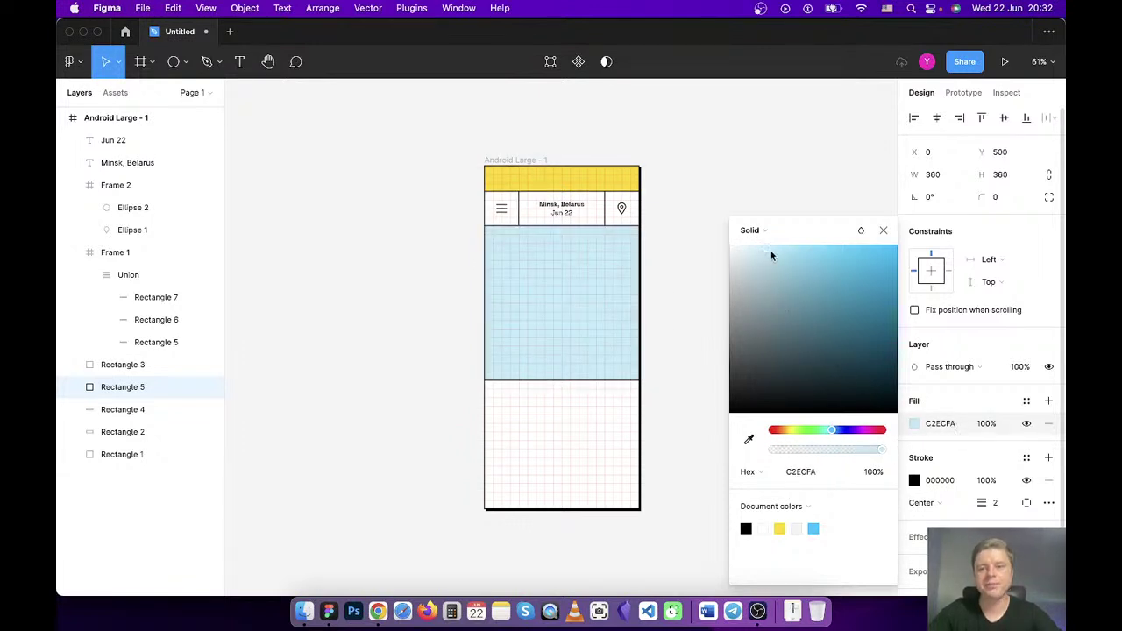
{"action": "left_click_drag", "start_coordinate": [771, 255], "coordinate": [897, 258]}
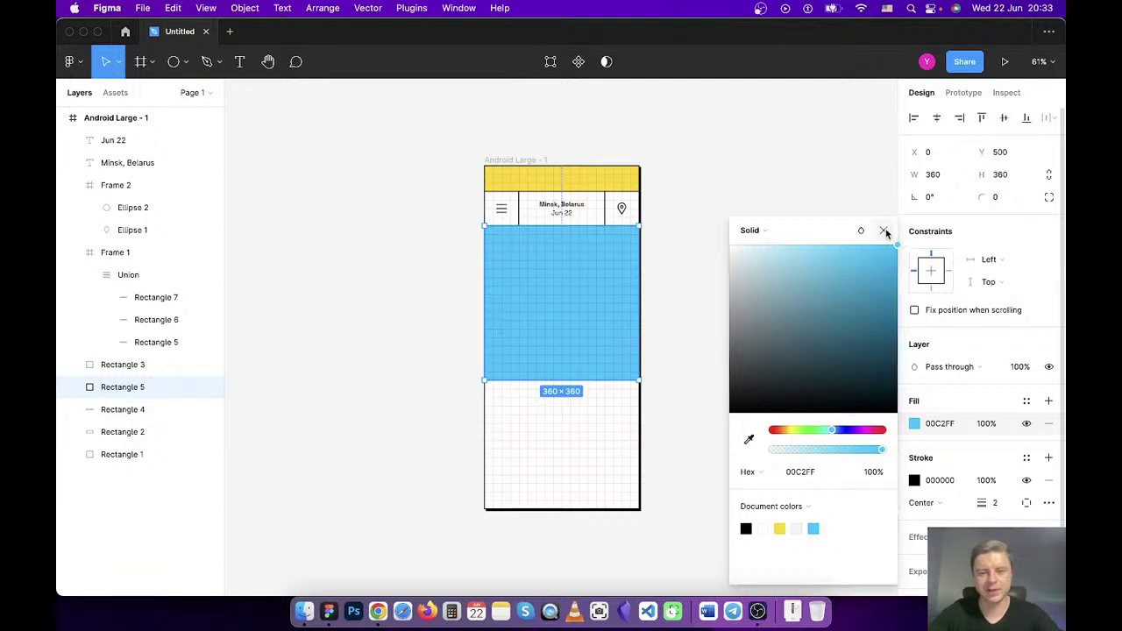
{"action": "left_click", "coordinate": [885, 233]}
{"action": "left_click", "coordinate": [743, 220]}
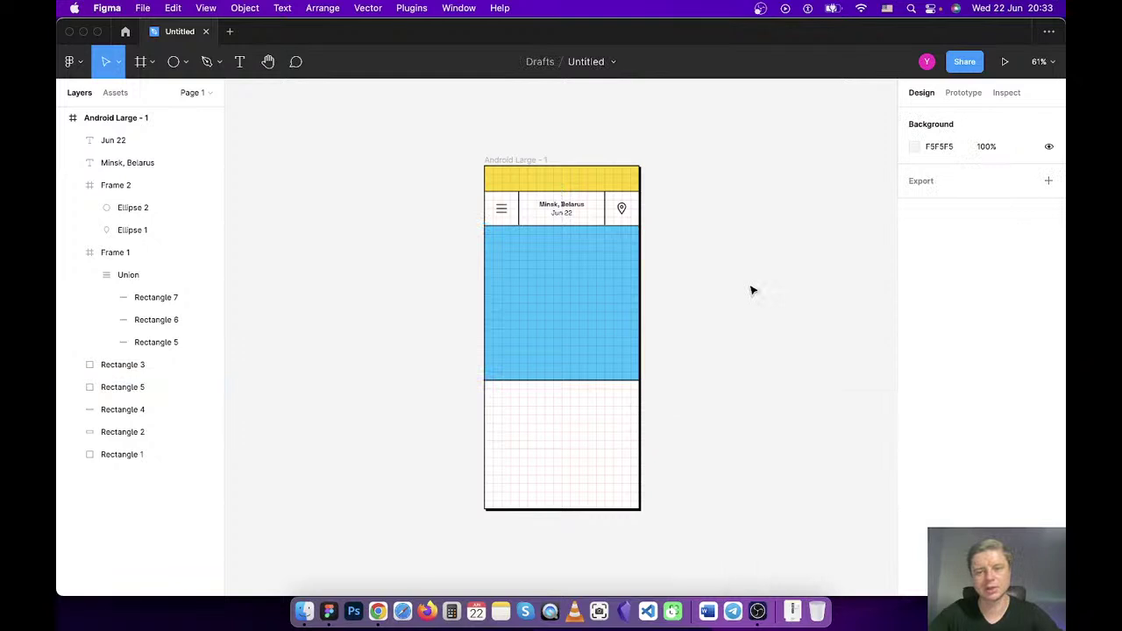
- Draw a 120×120 grey D9D9D9 star at X 120, Y 160 in the blue block
{"action": "scroll", "coordinate": [723, 301], "scroll_direction": "up", "scroll_amount": 1}
{"action": "scroll", "coordinate": [723, 302], "scroll_direction": "up", "scroll_amount": 1}
{"action": "scroll", "coordinate": [566, 231], "scroll_direction": "up", "scroll_amount": 5}
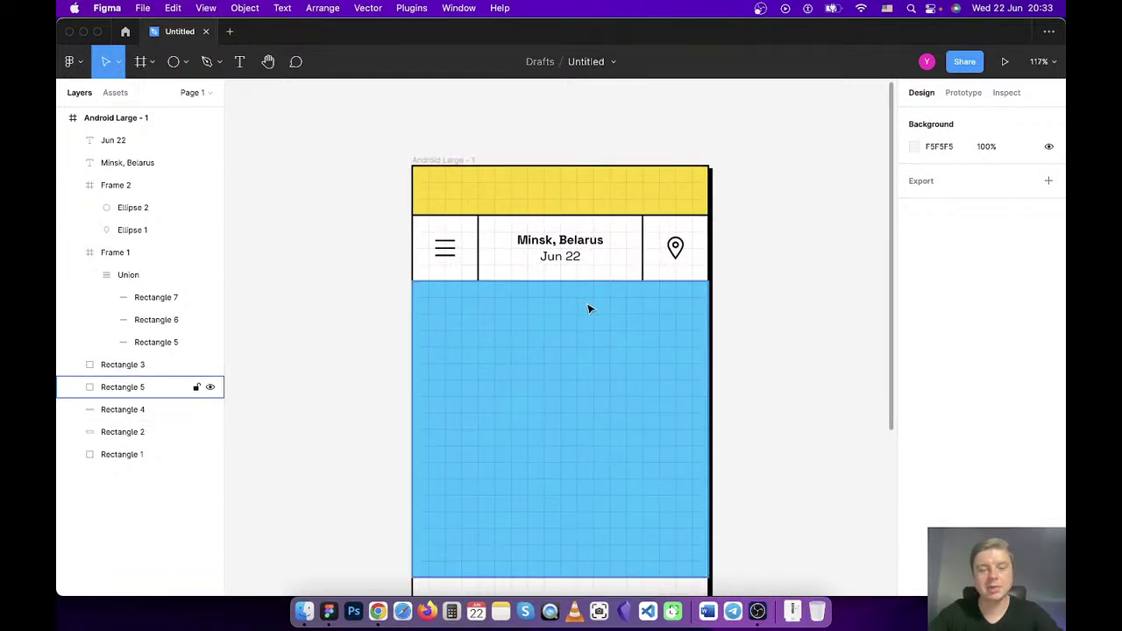
{"action": "scroll", "coordinate": [589, 308], "scroll_direction": "down", "scroll_amount": 3}
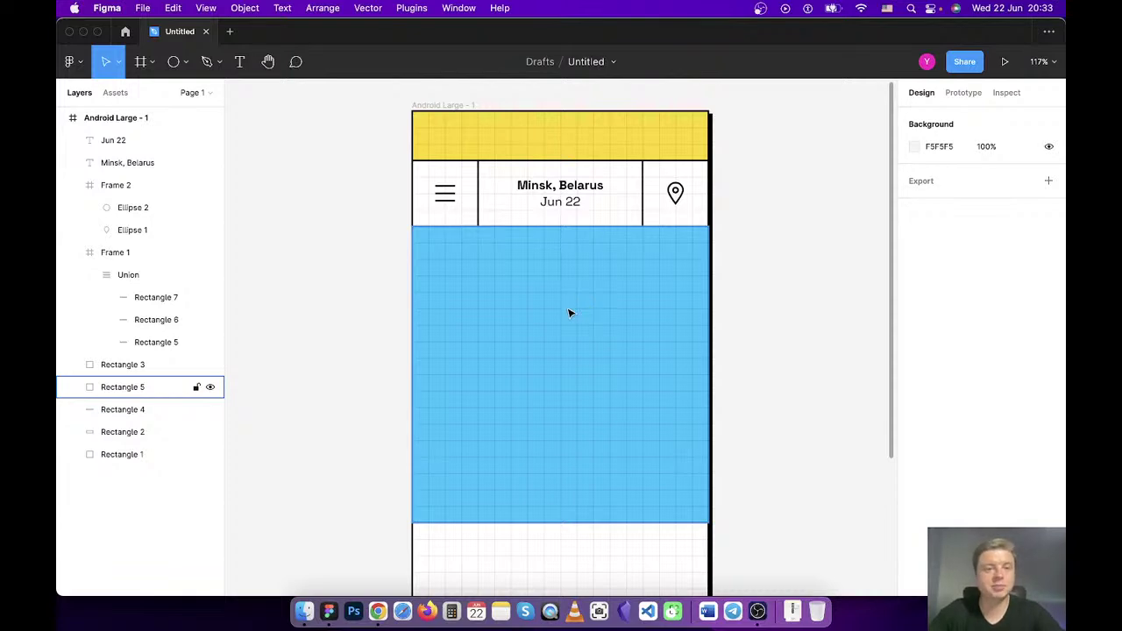
{"action": "scroll", "coordinate": [249, 92], "scroll_direction": "down", "scroll_amount": 1}
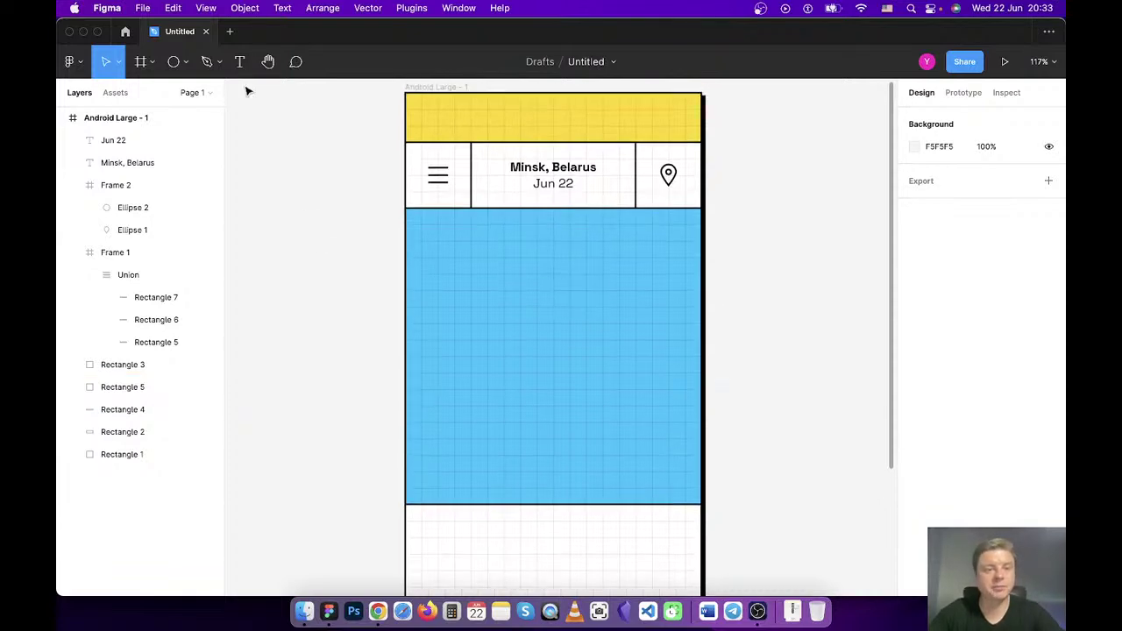
{"action": "left_click", "coordinate": [186, 62]}
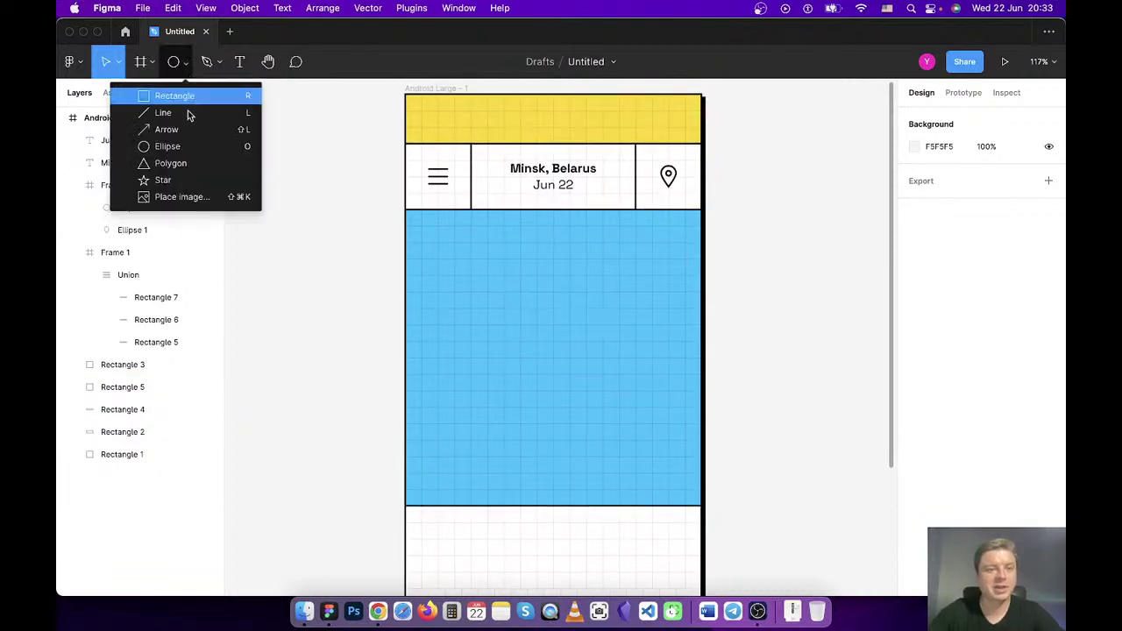
{"action": "left_click", "coordinate": [185, 180]}
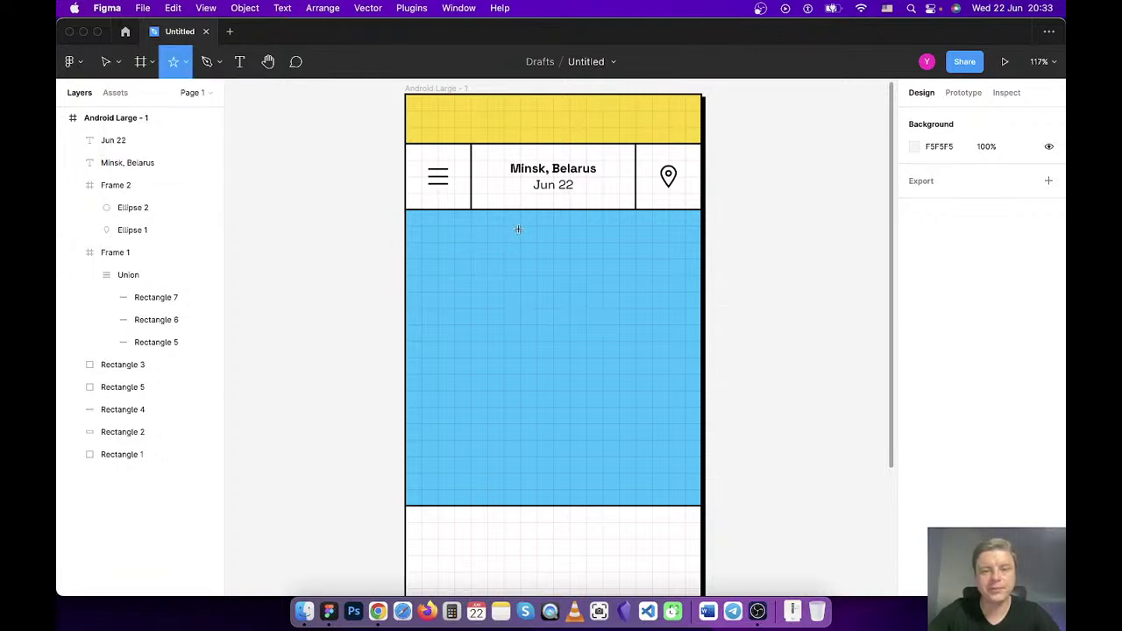
{"action": "mouse_move", "coordinate": [519, 228]}
{"action": "left_mouse_down"}
{"action": "mouse_move", "coordinate": [641, 328]}
{"action": "mouse_move", "coordinate": [652, 271]}
{"action": "mouse_move", "coordinate": [643, 328]}
{"action": "mouse_move", "coordinate": [561, 292]}
{"action": "left_mouse_up"}
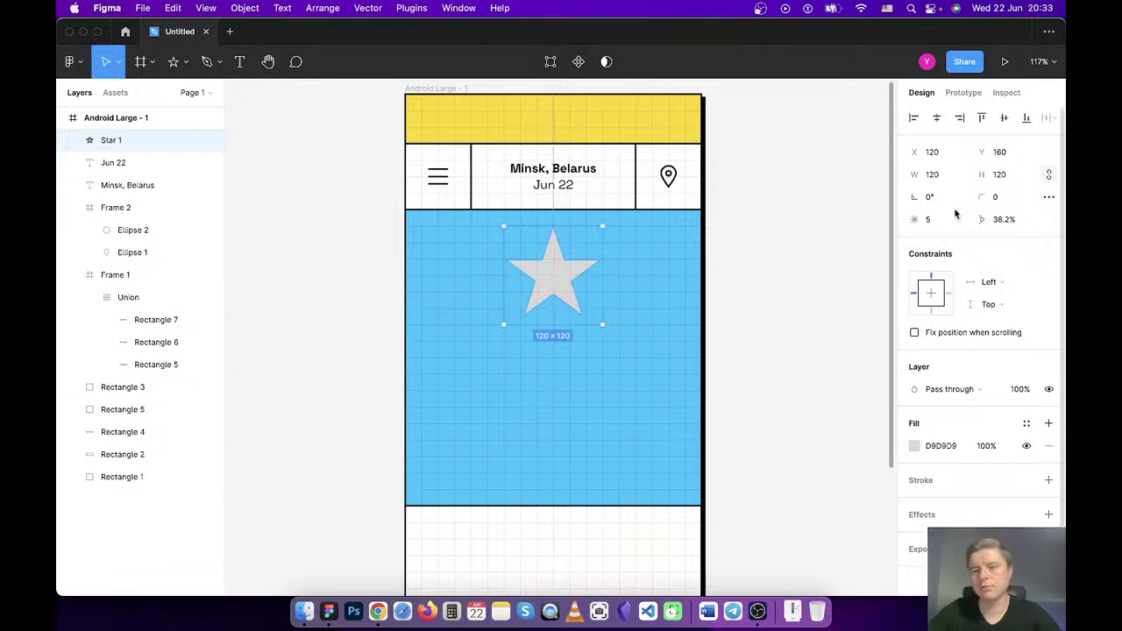
- Give Star 1 12 points and a 50% ratio
{"action": "left_click", "coordinate": [929, 220]}
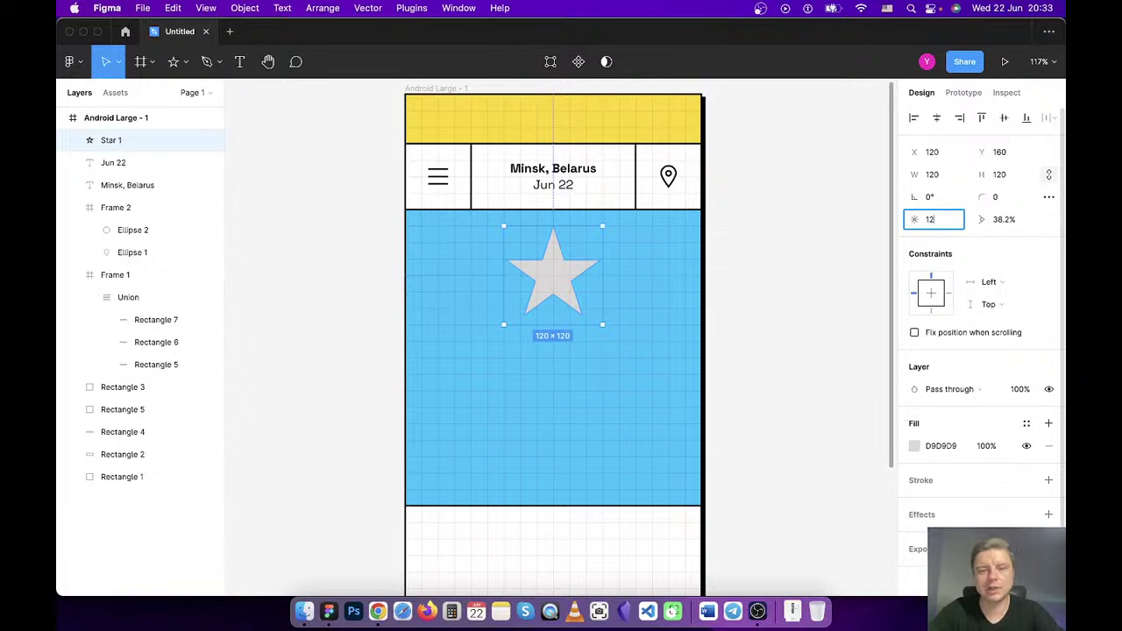
{"action": "key", "text": "Return"}
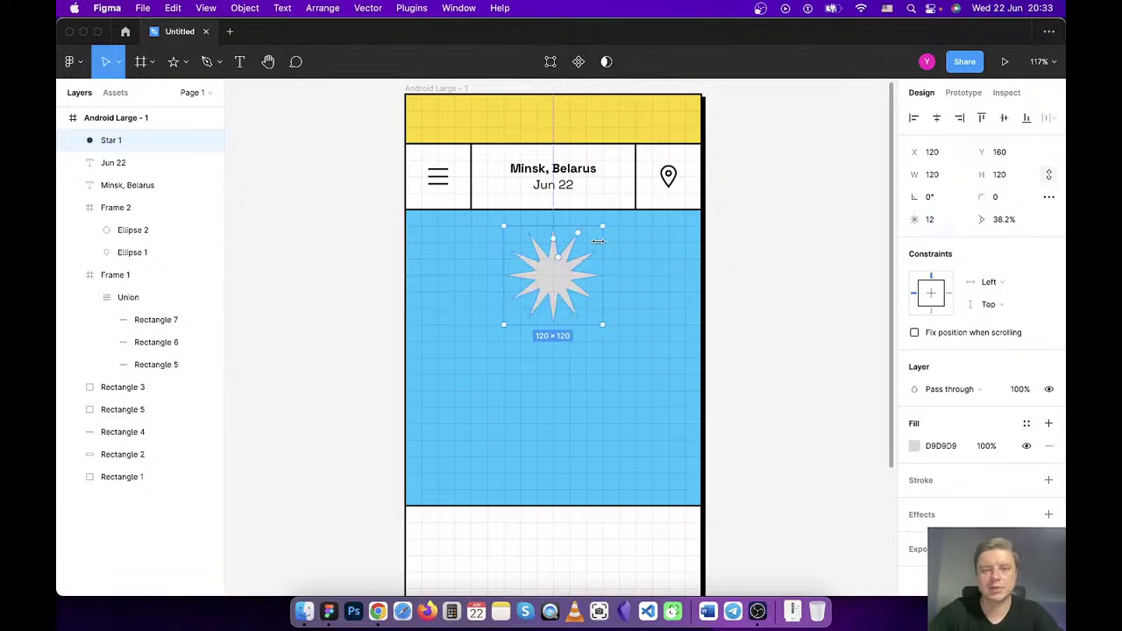
{"action": "scroll", "coordinate": [584, 244], "scroll_direction": "up", "scroll_amount": 3}
{"action": "scroll", "coordinate": [588, 248], "scroll_direction": "up", "scroll_amount": 2}
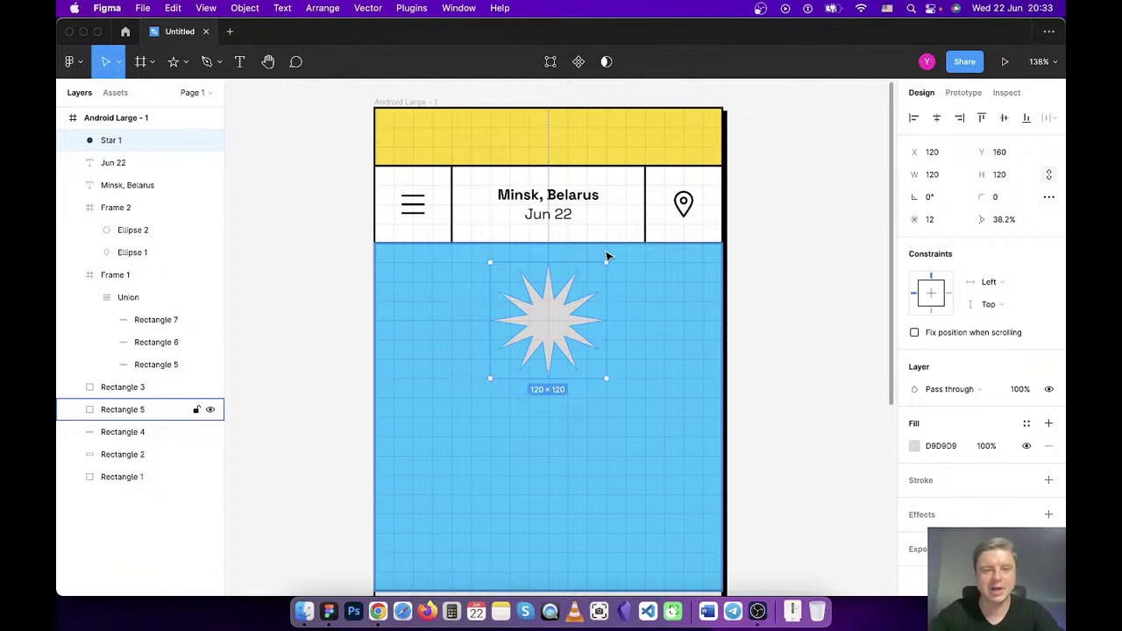
{"action": "scroll", "coordinate": [566, 320], "scroll_direction": "up", "scroll_amount": 3}
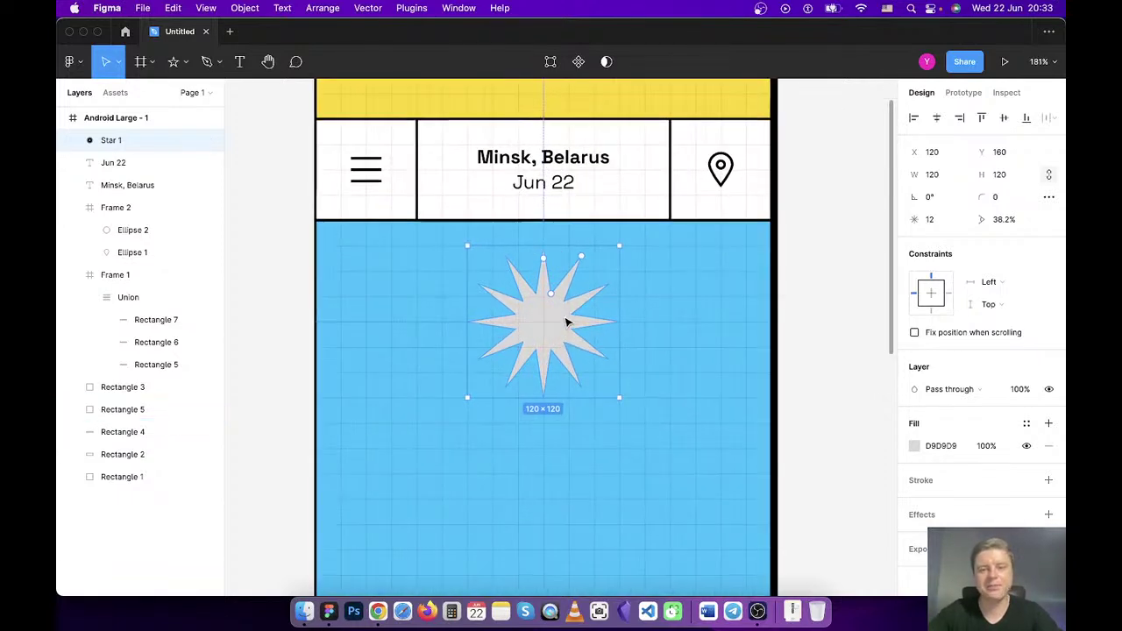
{"action": "left_click", "coordinate": [1006, 222]}
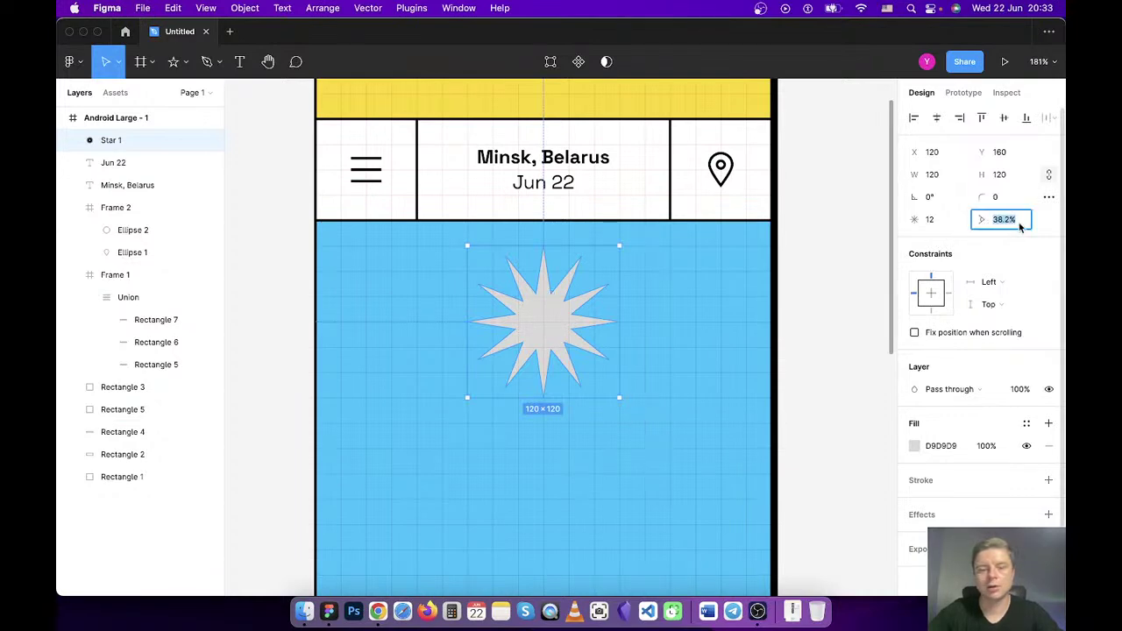
{"action": "type", "text": "50"}
{"action": "key", "text": "Return"}
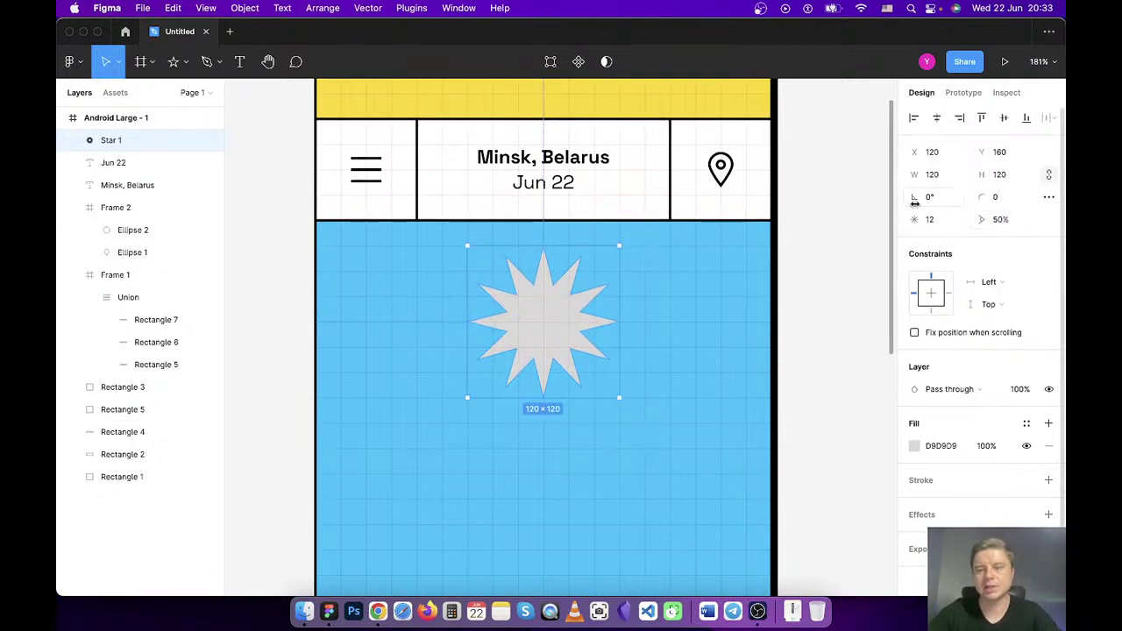
- Fill the star with the header's yellow FFD600
{"action": "scroll", "coordinate": [692, 281], "scroll_direction": "down", "scroll_amount": 2}
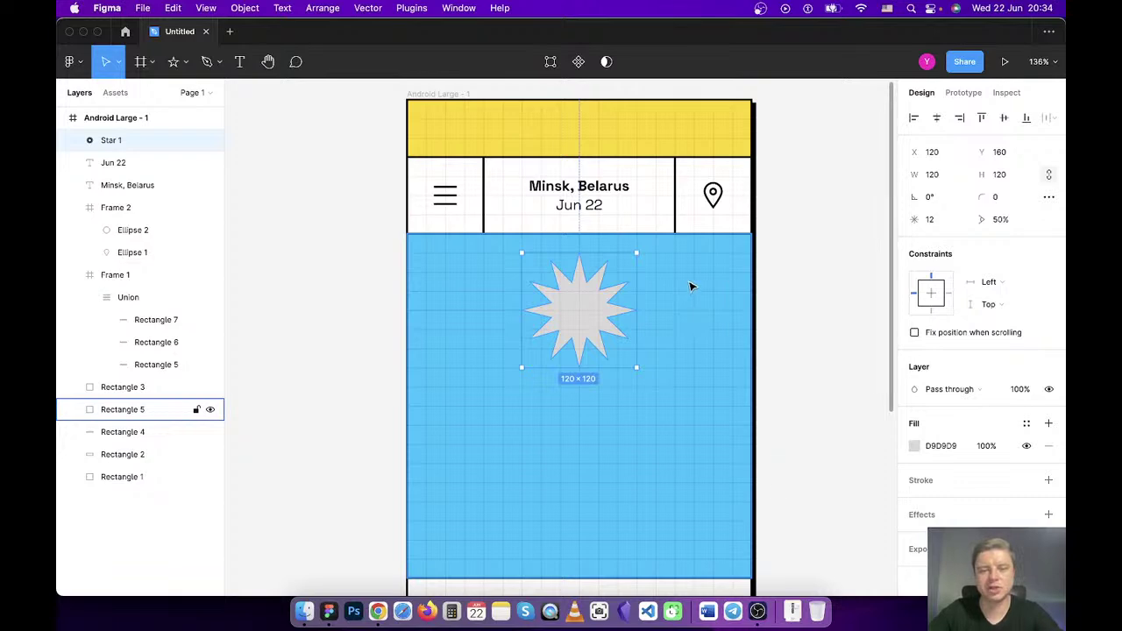
{"action": "left_click", "coordinate": [914, 446]}
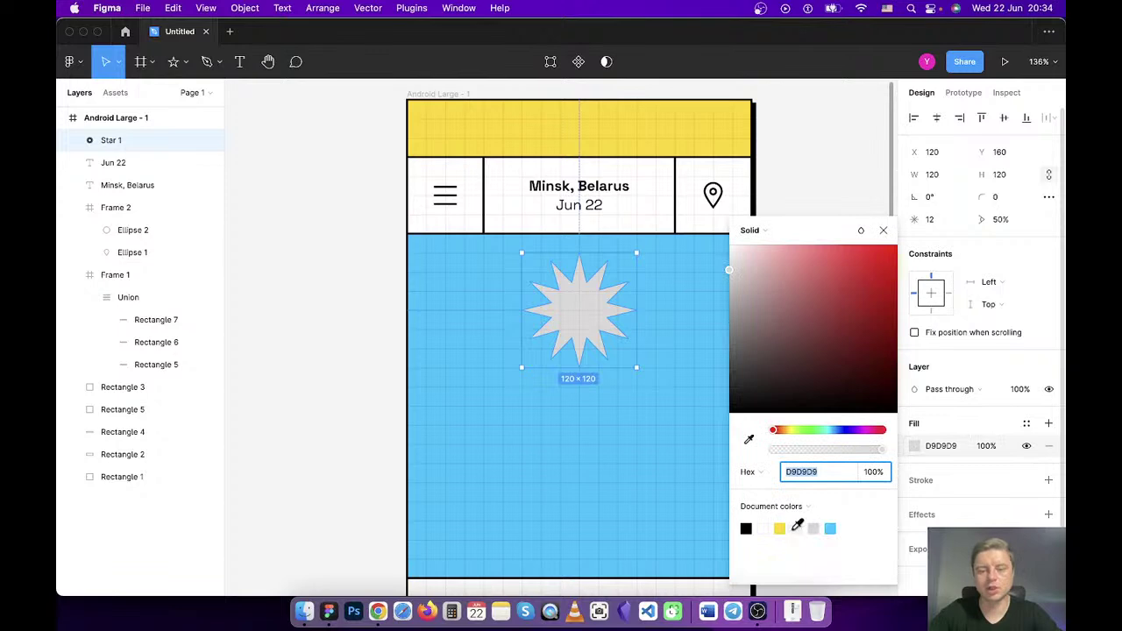
{"action": "left_click", "coordinate": [780, 526]}
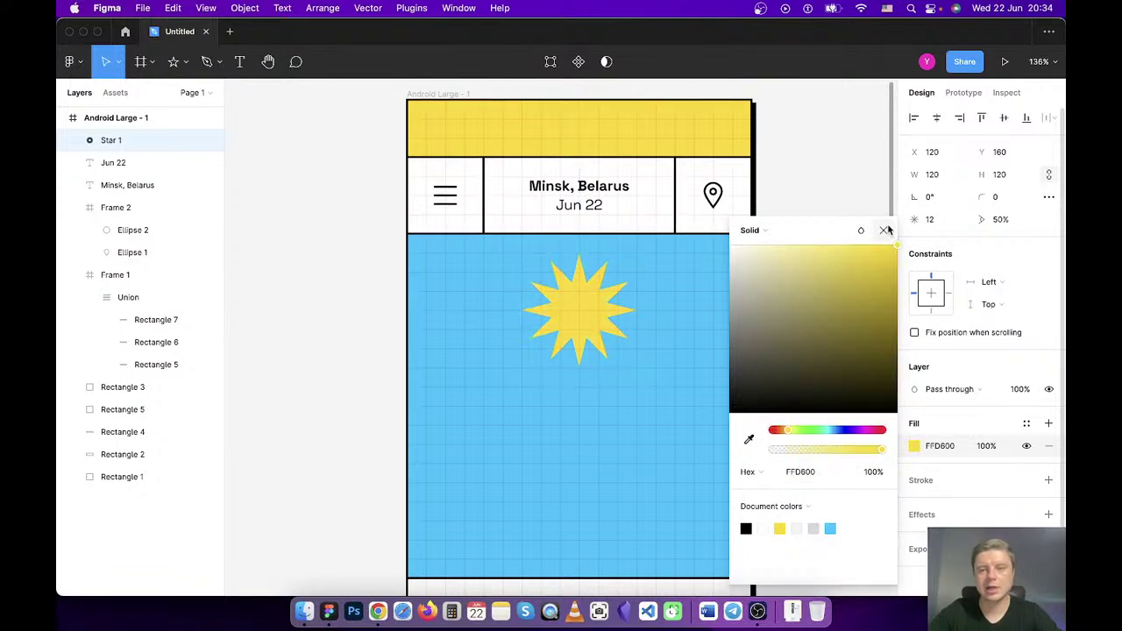
{"action": "left_click", "coordinate": [883, 229]}
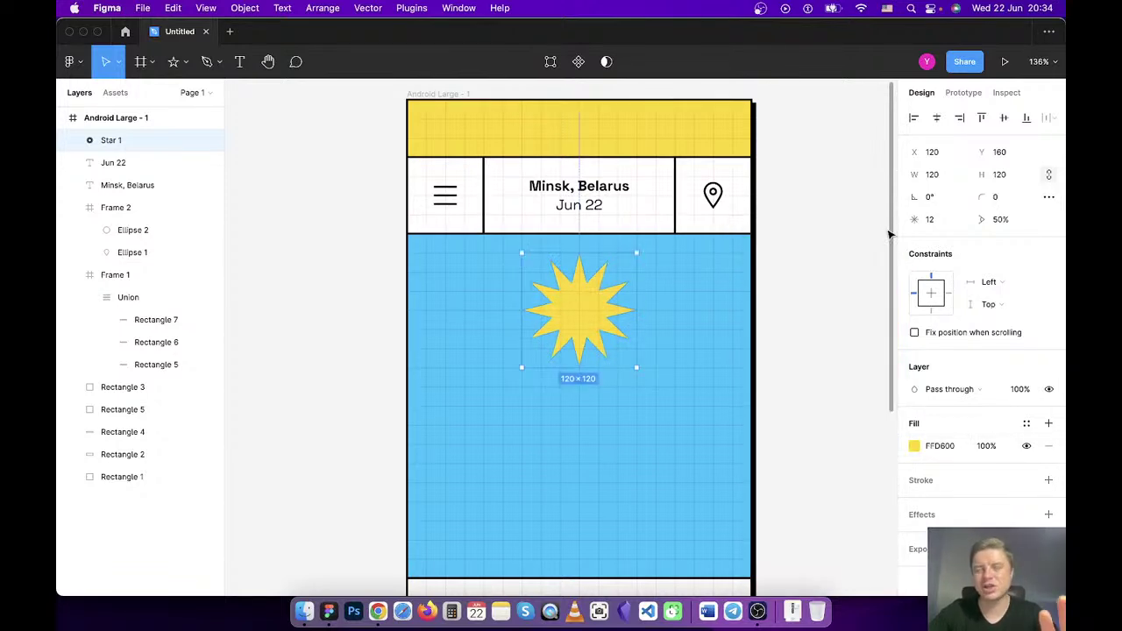
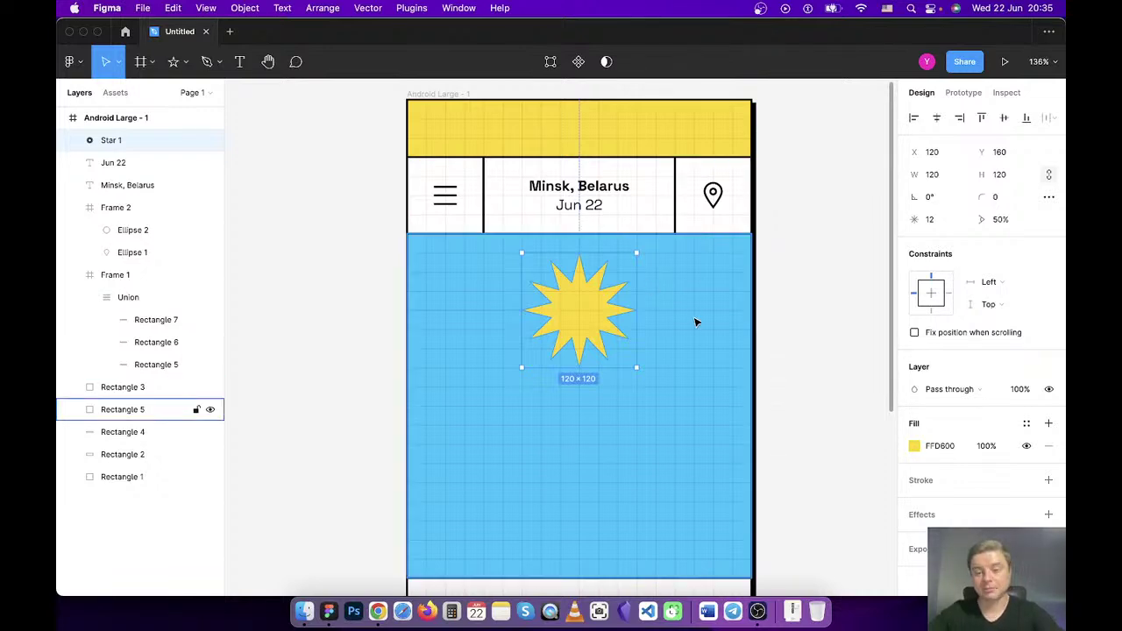
- Add a black stroke of weight 3 to the star, aligned Outside
{"action": "mouse_move", "coordinate": [633, 321]}
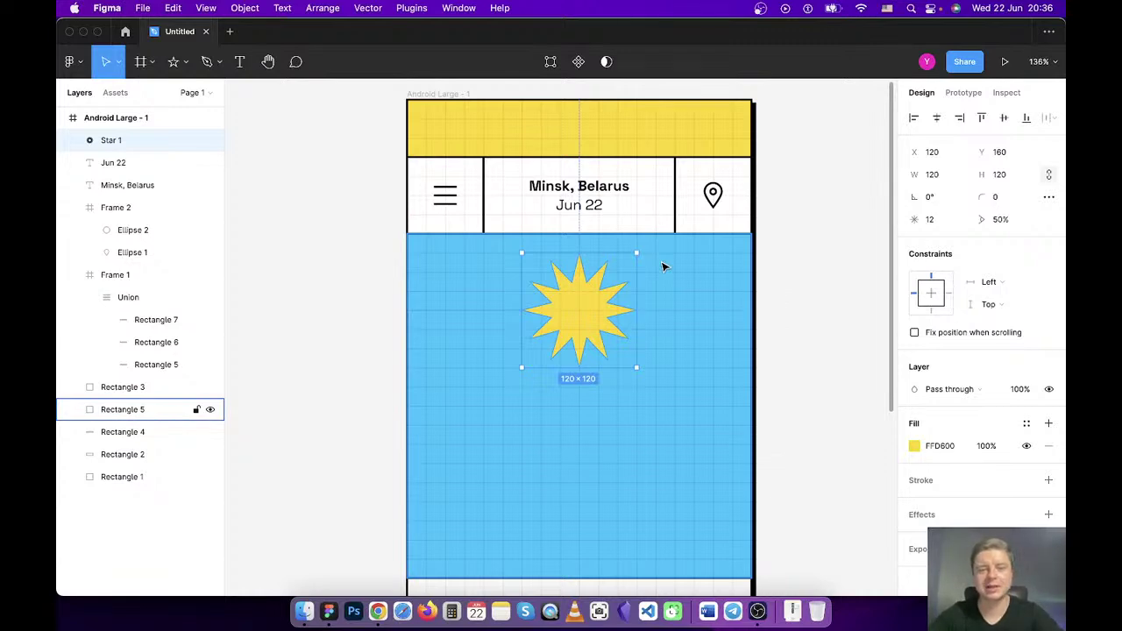
{"action": "scroll", "coordinate": [663, 266], "scroll_direction": "down", "scroll_amount": 1}
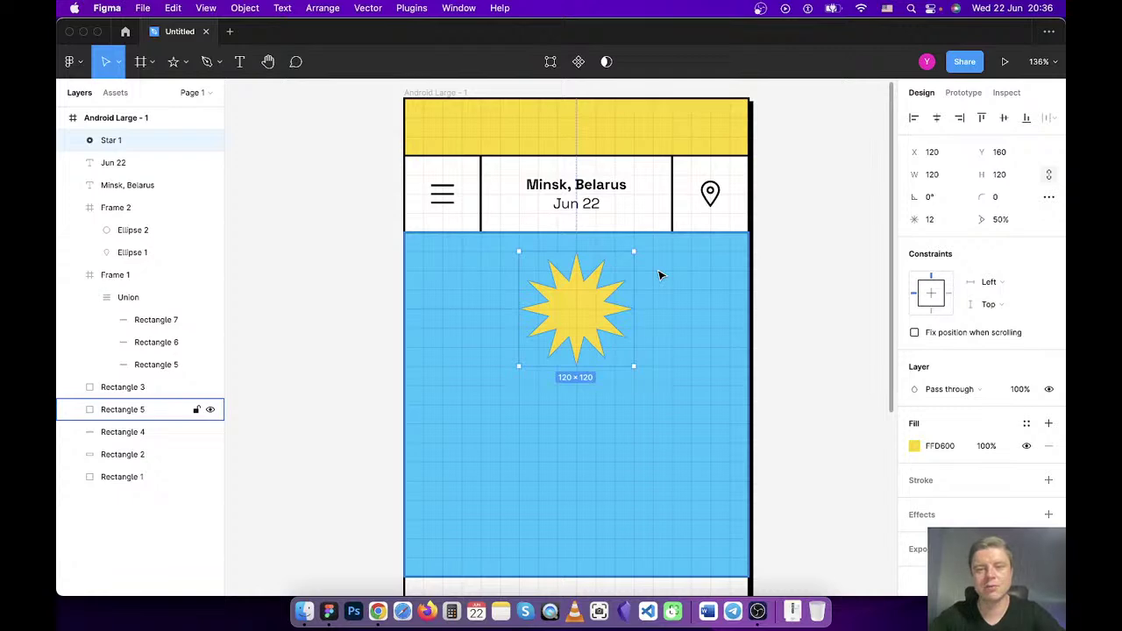
{"action": "mouse_move", "coordinate": [597, 277]}
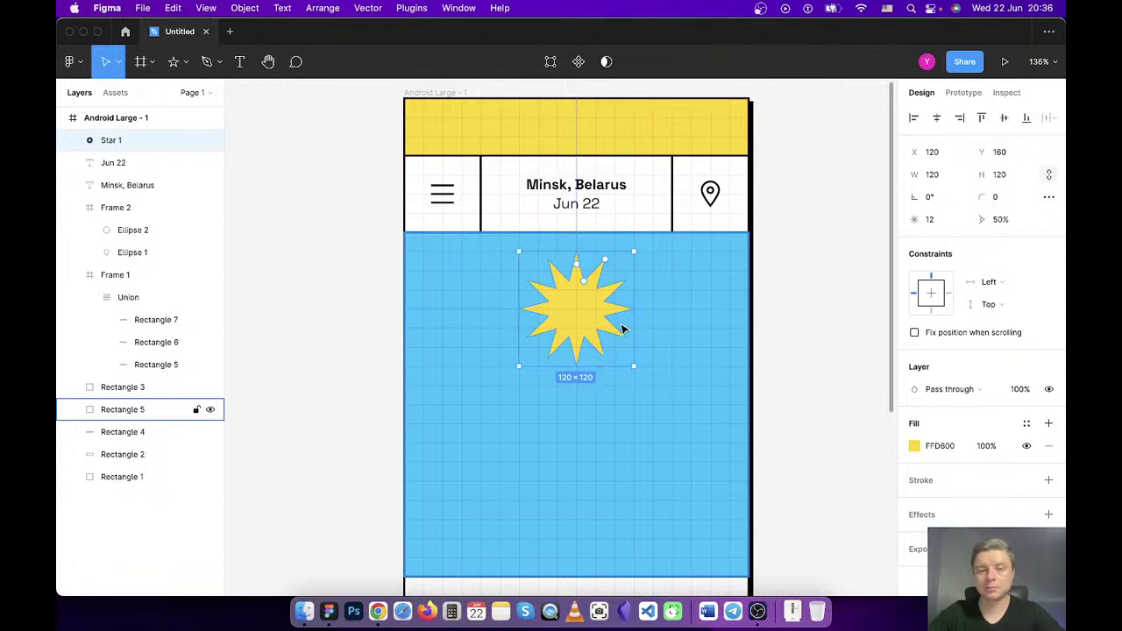
{"action": "left_click", "coordinate": [1047, 480]}
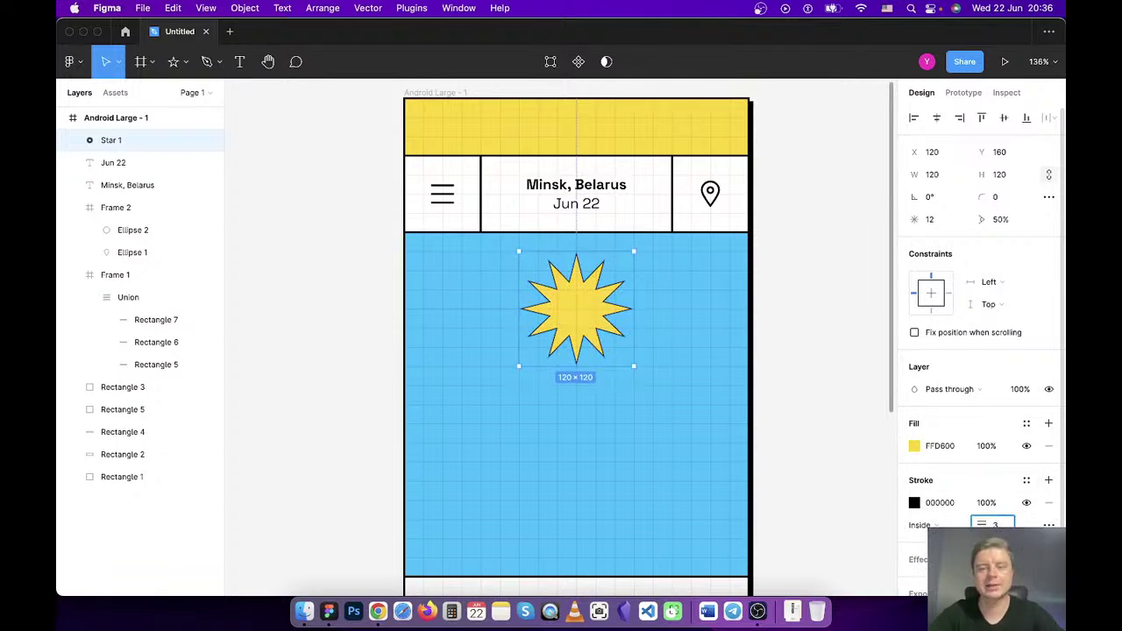
{"action": "key", "text": "Return"}
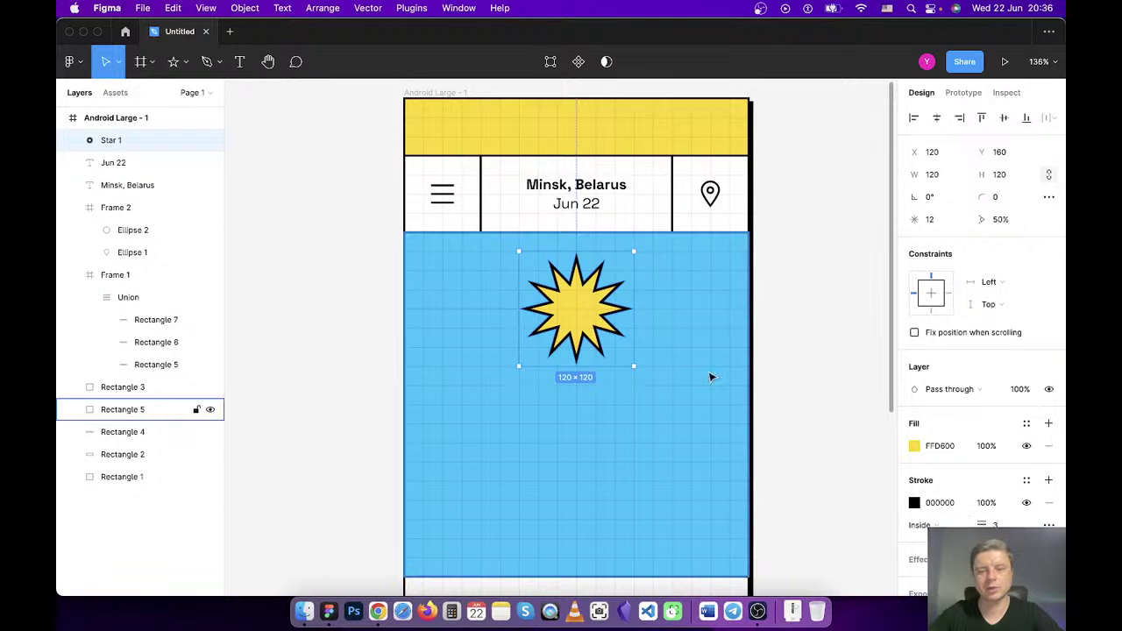
{"action": "left_click", "coordinate": [955, 524]}
{"action": "left_click", "coordinate": [940, 541]}
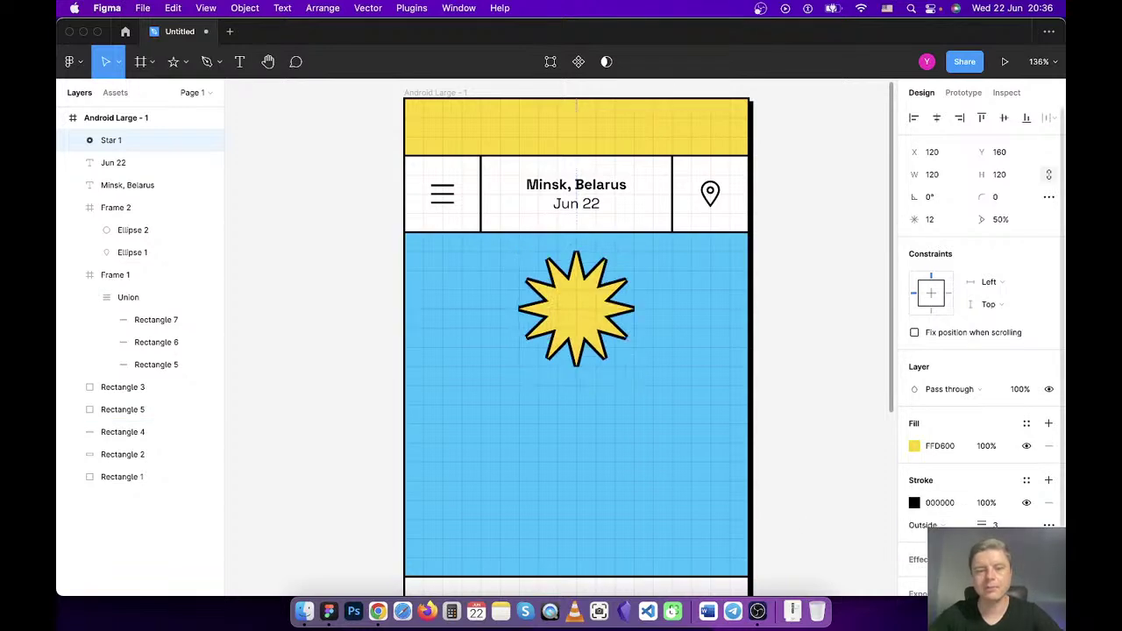
{"action": "scroll", "coordinate": [634, 294], "scroll_direction": "up", "scroll_amount": 10}
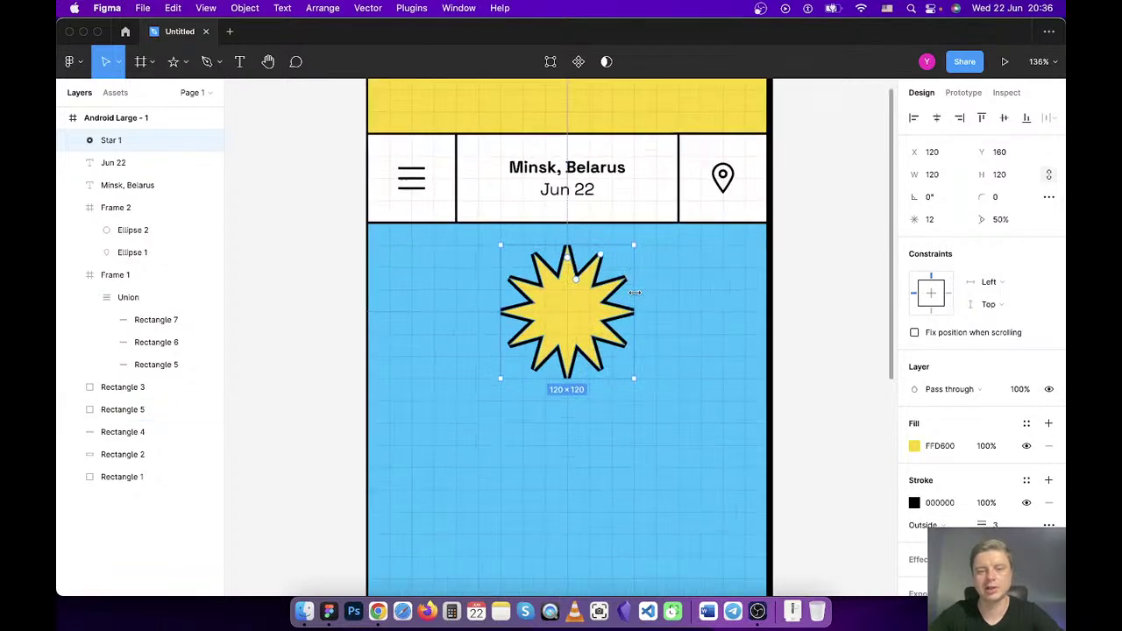
{"action": "scroll", "coordinate": [608, 268], "scroll_direction": "up", "scroll_amount": 15}
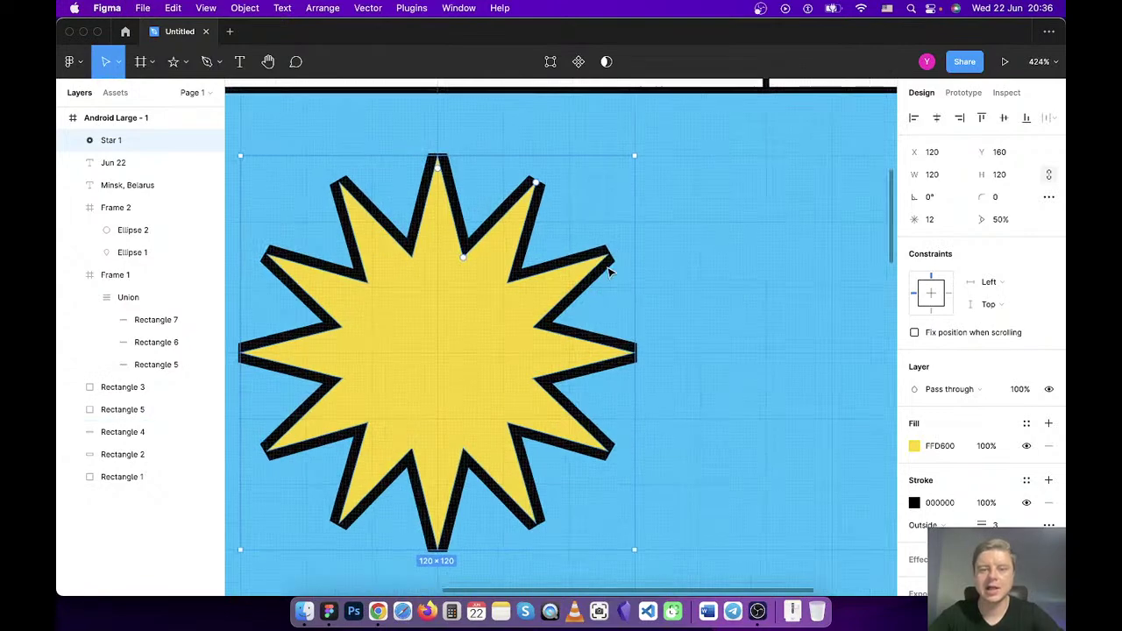
{"action": "scroll", "coordinate": [638, 232], "scroll_direction": "down", "scroll_amount": 12}
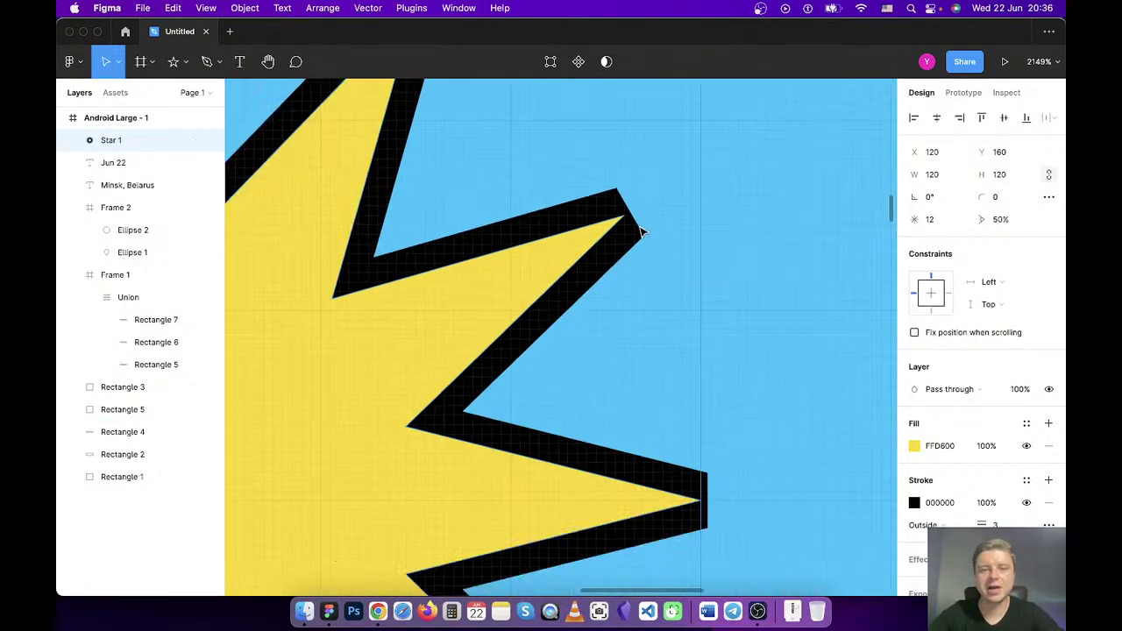
- View the design at 100% and deselect the star
{"action": "key", "text": "shift+0"}
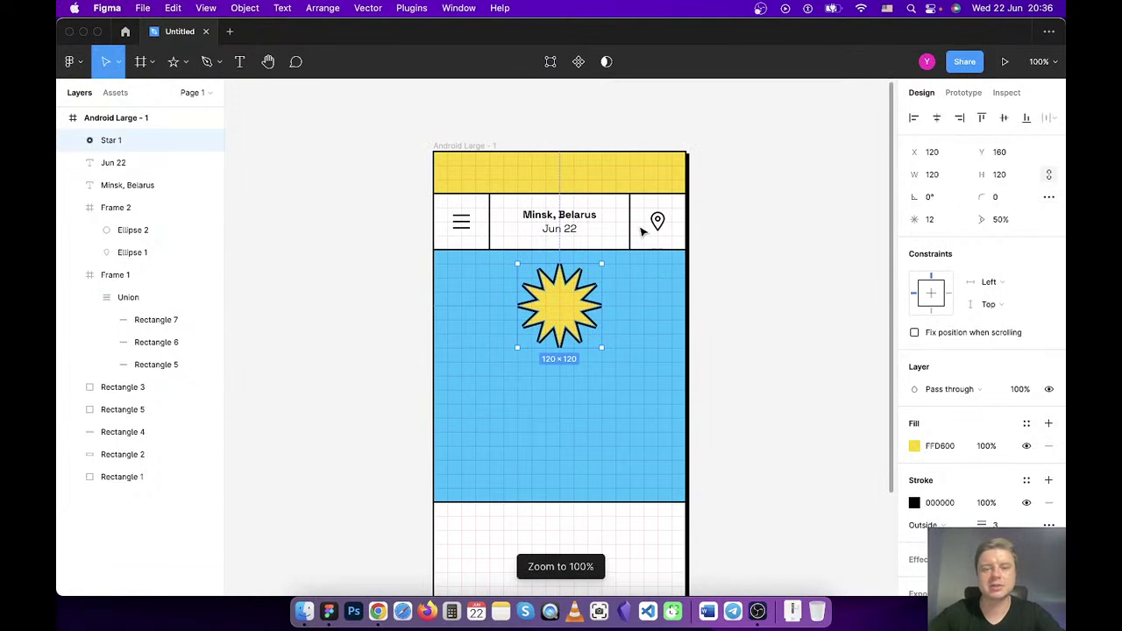
{"action": "left_click", "coordinate": [797, 260]}
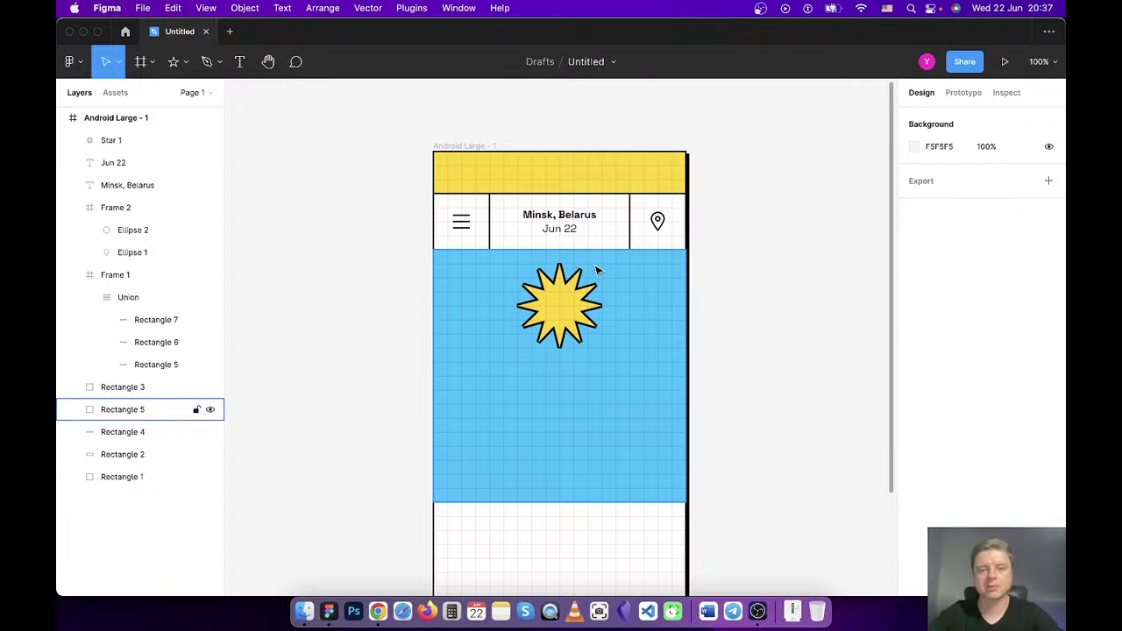
{"action": "scroll", "coordinate": [596, 272], "scroll_direction": "up", "scroll_amount": 5}
{"action": "left_click", "coordinate": [563, 293]}
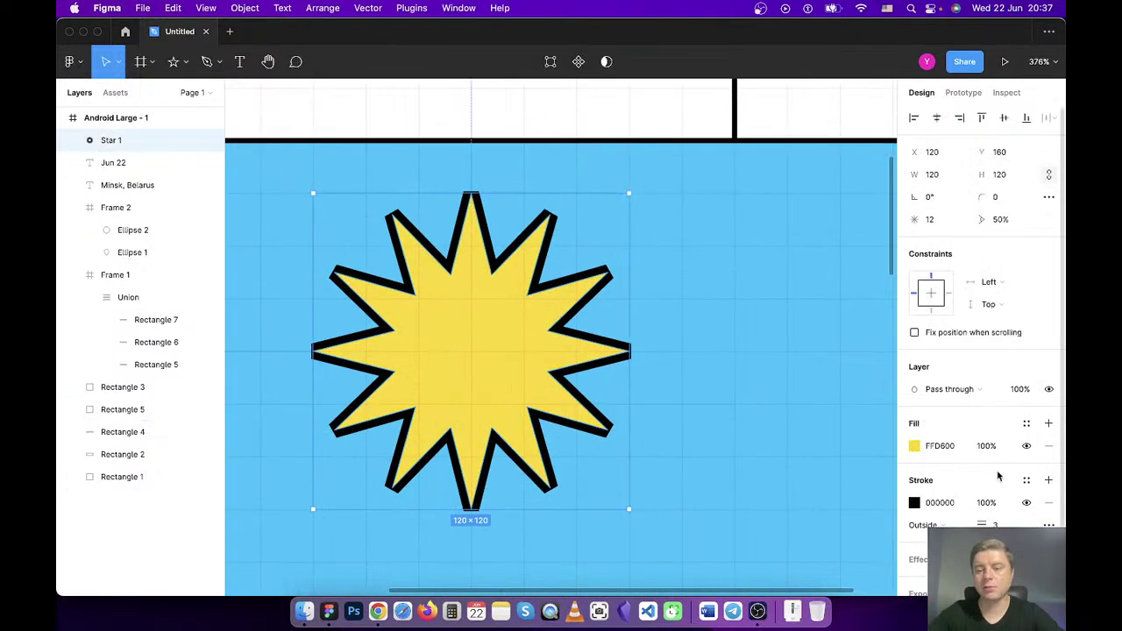
{"action": "left_click", "coordinate": [1048, 524]}
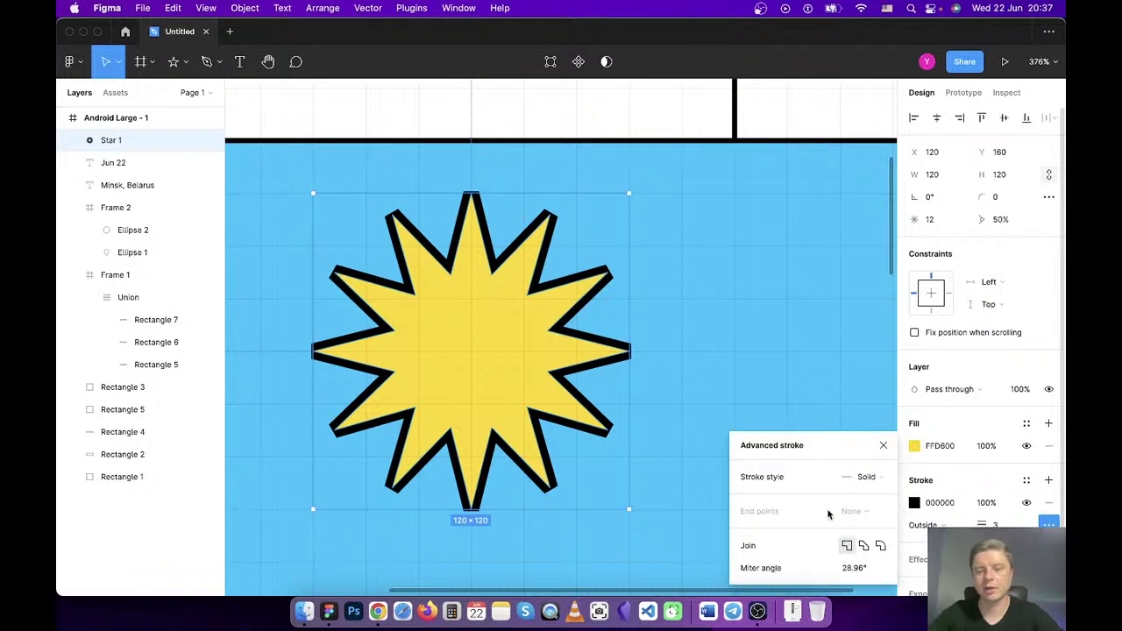
{"action": "left_click", "coordinate": [880, 546]}
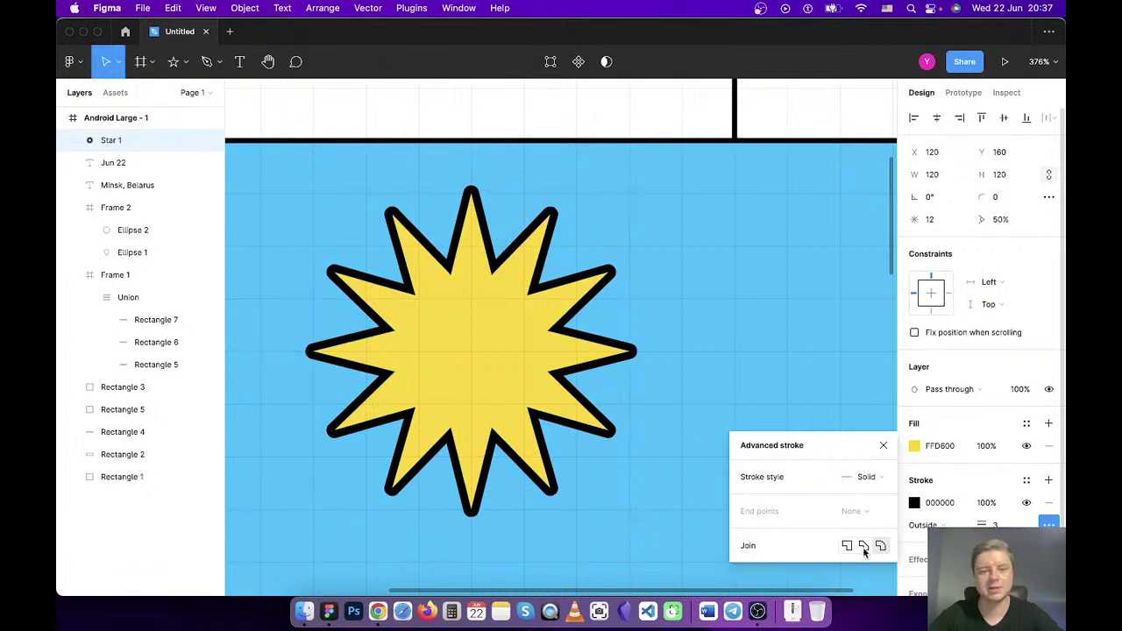
{"action": "left_click", "coordinate": [863, 546]}
{"action": "left_click", "coordinate": [879, 546]}
{"action": "left_click", "coordinate": [847, 546]}
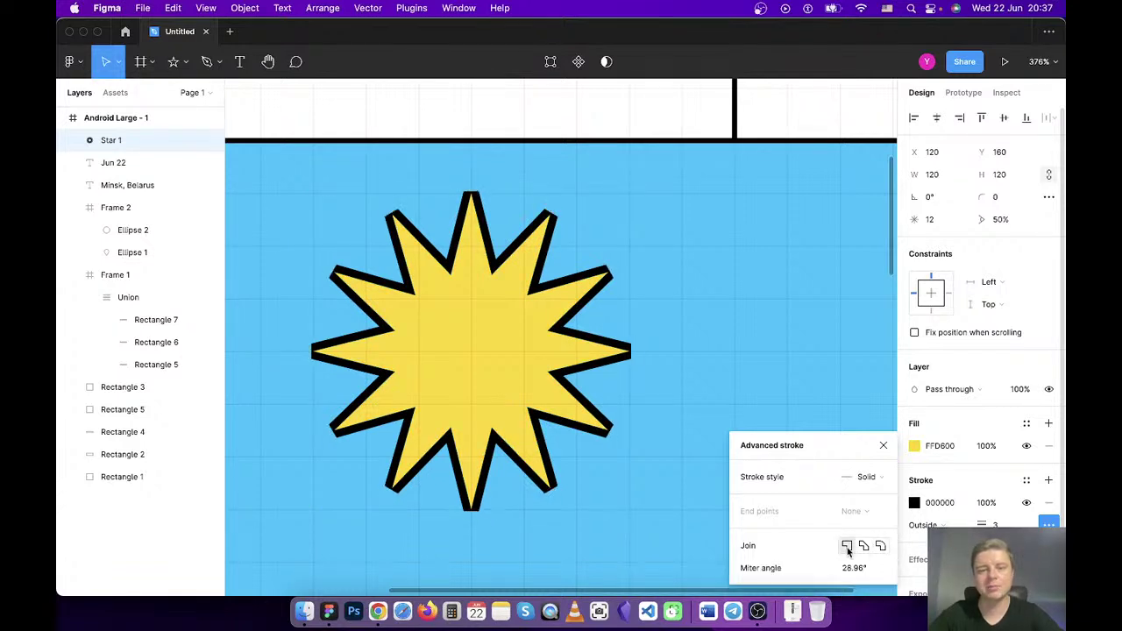
{"action": "left_click", "coordinate": [884, 445]}
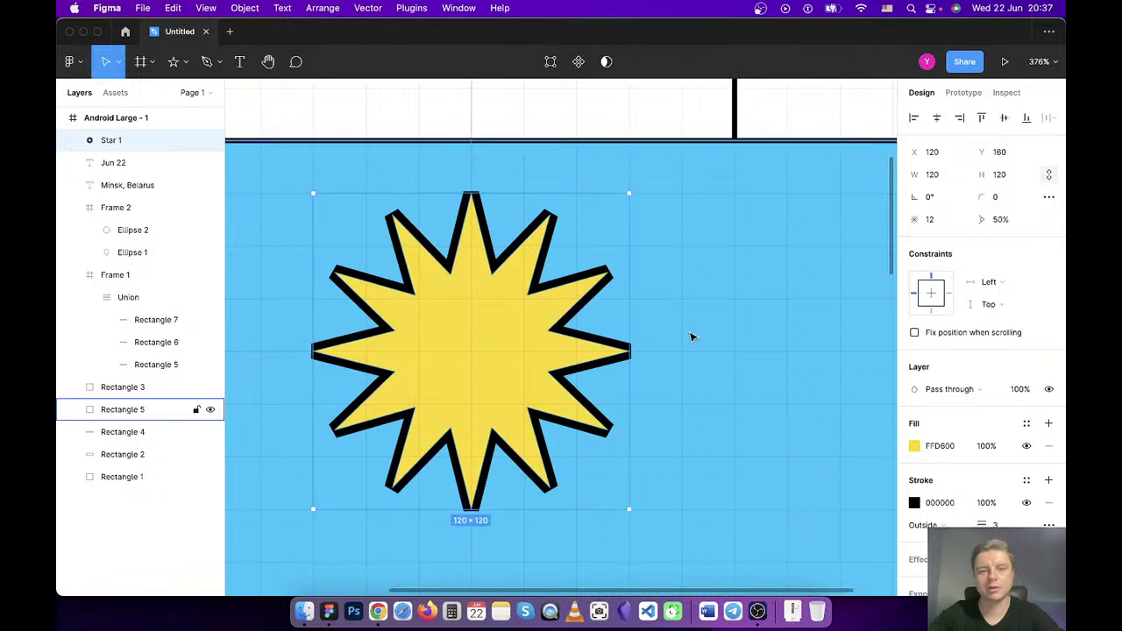
{"action": "left_click", "coordinate": [677, 289]}
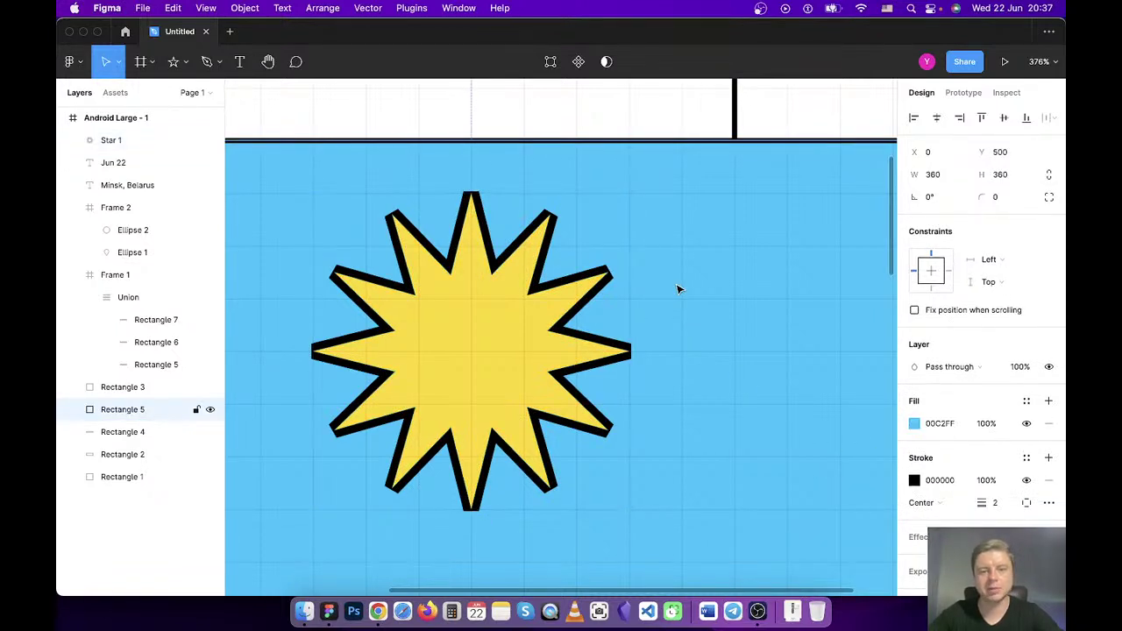
{"action": "scroll", "coordinate": [675, 306], "scroll_direction": "down", "scroll_amount": 5}
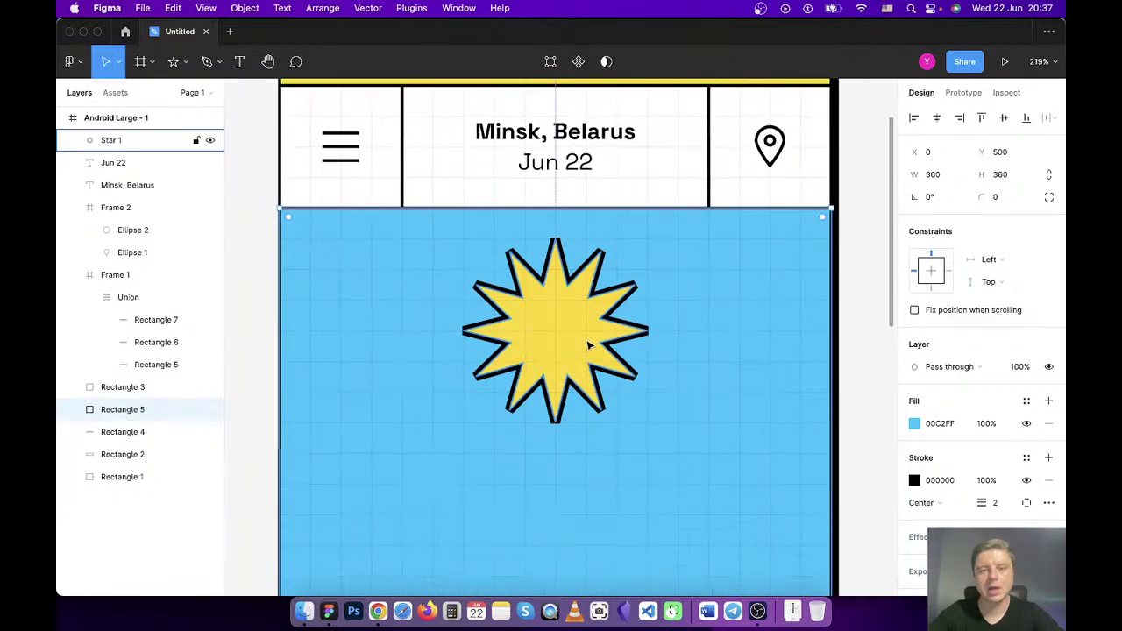
{"action": "left_click", "coordinate": [561, 345]}
{"action": "scroll", "coordinate": [696, 350], "scroll_direction": "down", "scroll_amount": 5}
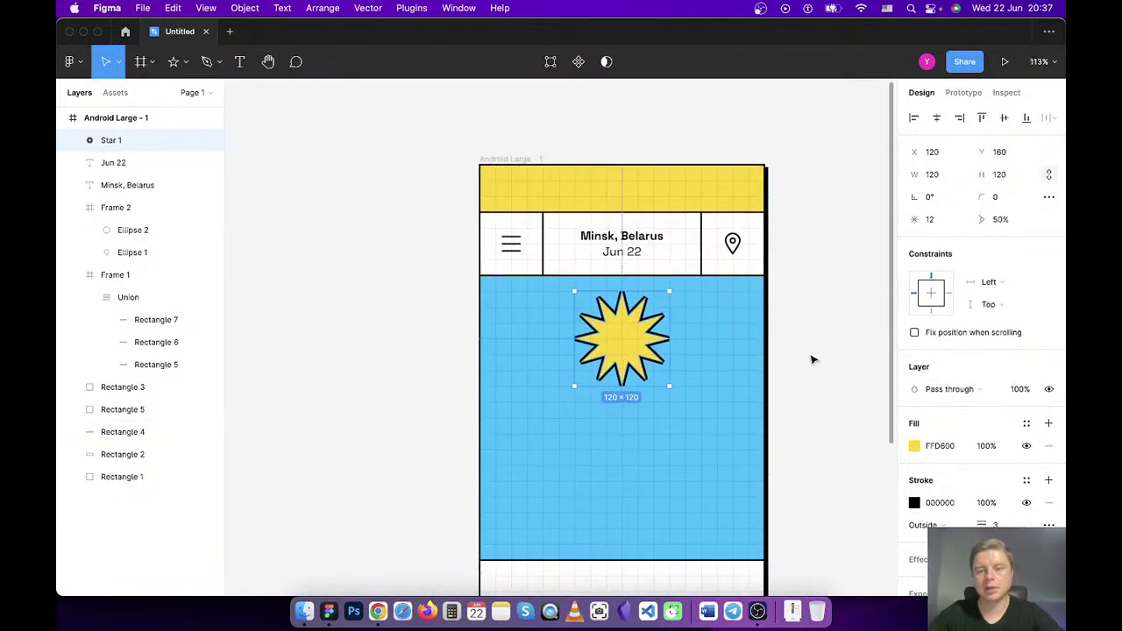
{"action": "scroll", "coordinate": [980, 455], "scroll_direction": "down", "scroll_amount": 1}
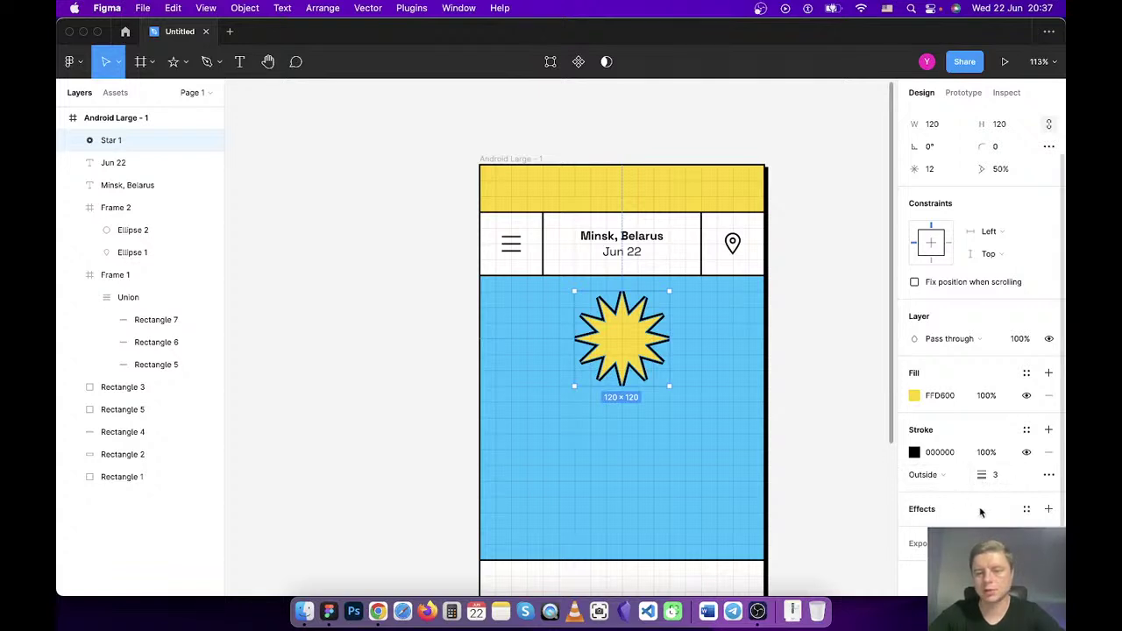
{"action": "left_click", "coordinate": [1048, 509]}
{"action": "scroll", "coordinate": [882, 406], "scroll_direction": "down", "scroll_amount": 3}
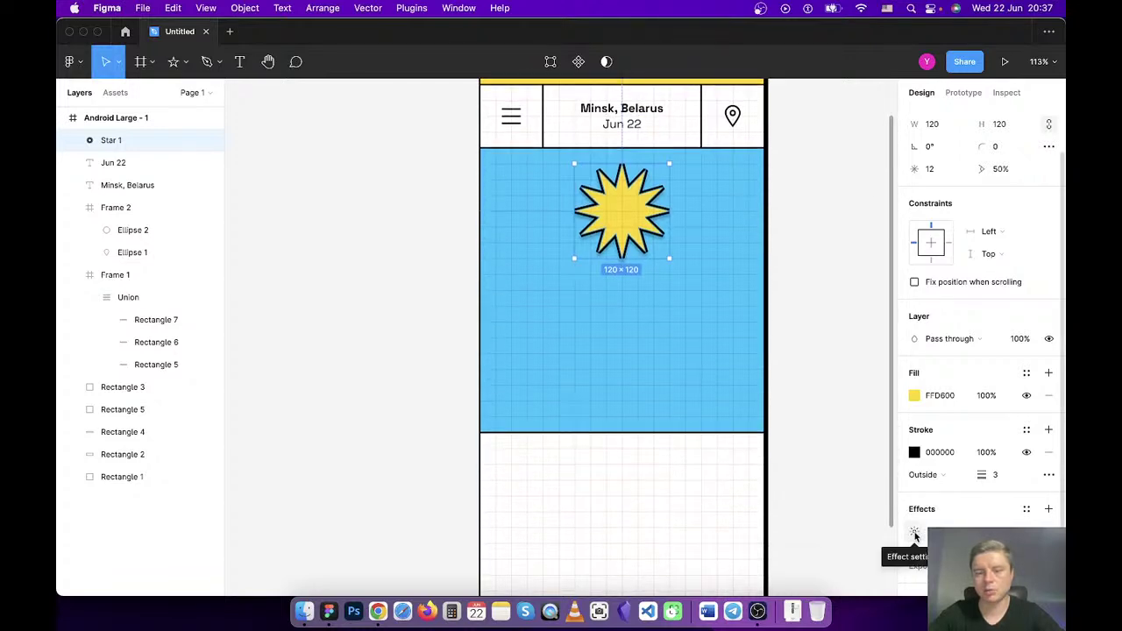
{"action": "left_click", "coordinate": [914, 534]}
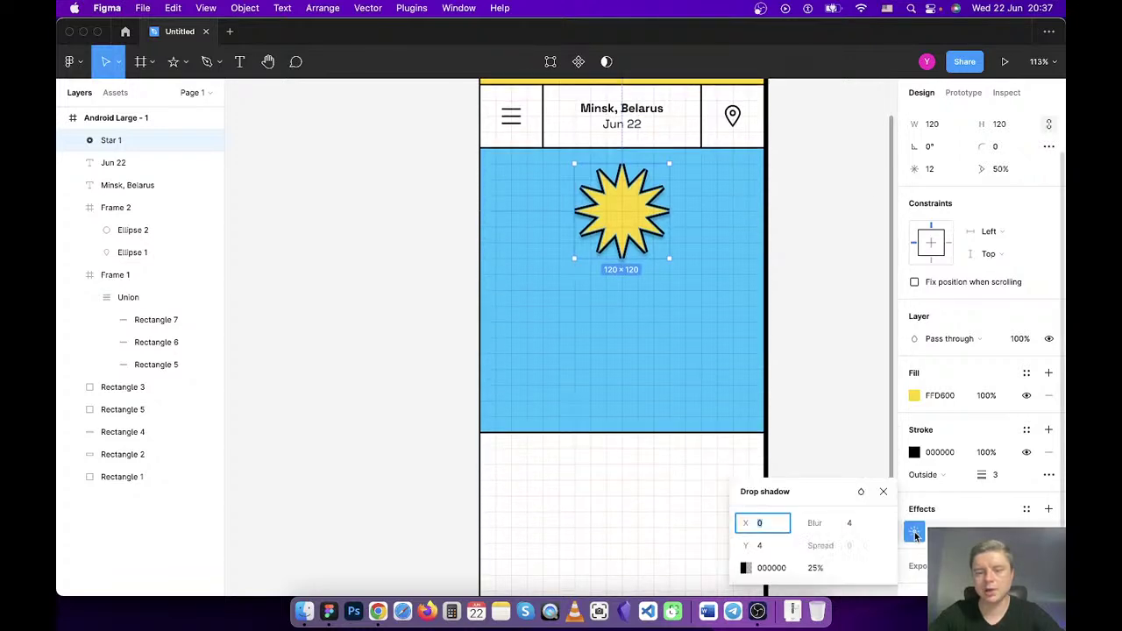
{"action": "left_click", "coordinate": [848, 524]}
{"action": "type", "text": "0"}
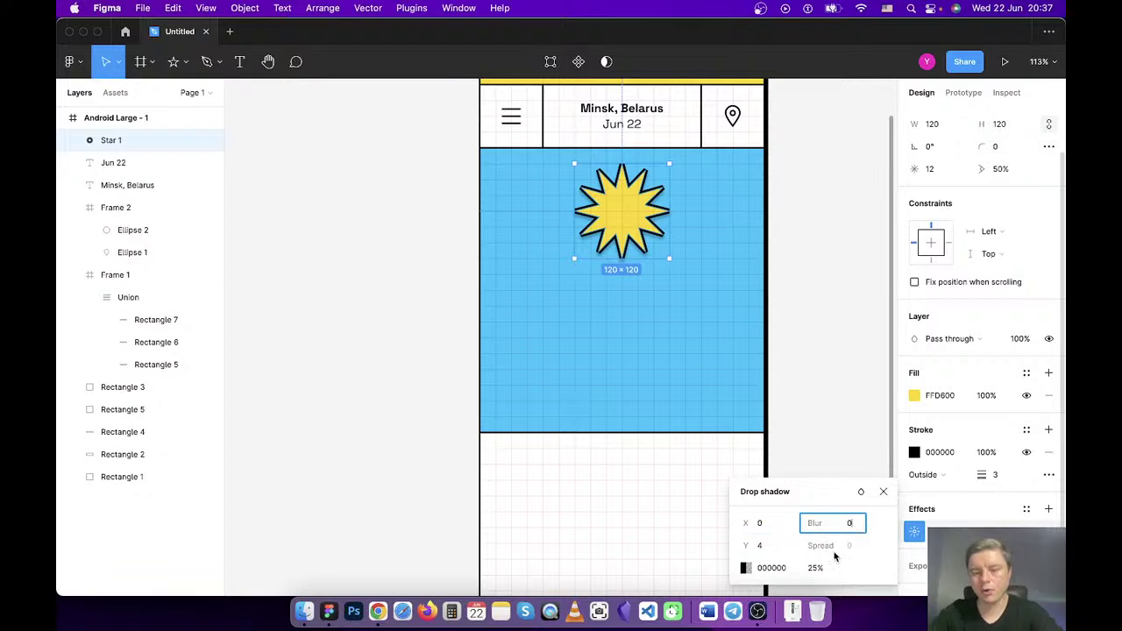
{"action": "left_click", "coordinate": [815, 567]}
{"action": "type", "text": "100"}
{"action": "key", "text": "Return"}
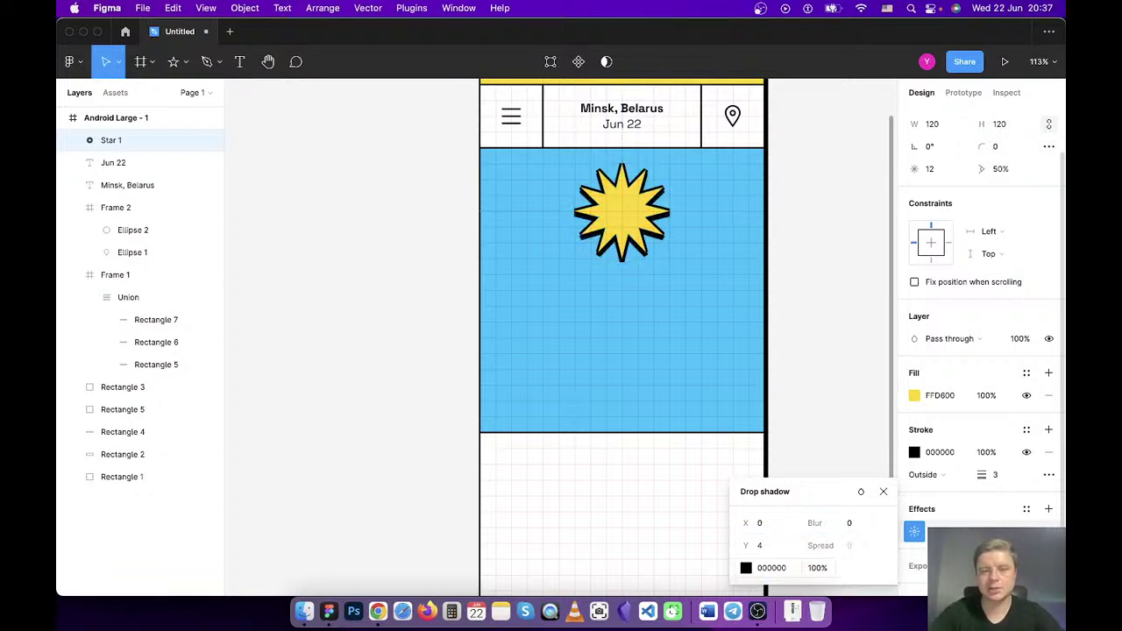
{"action": "left_click", "coordinate": [763, 524]}
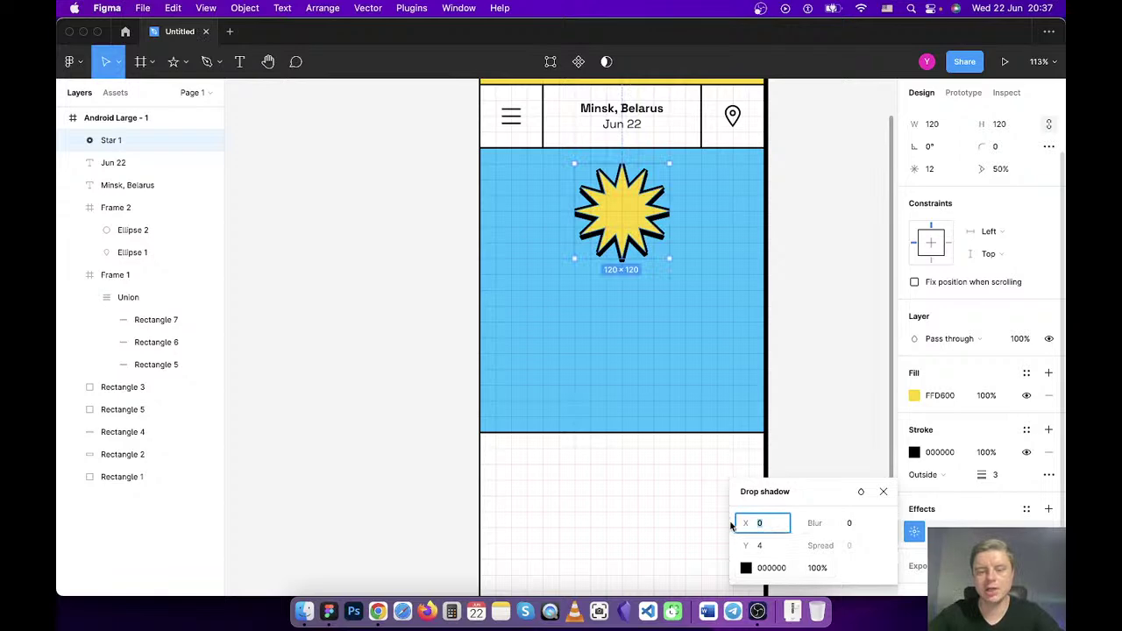
{"action": "double_click", "coordinate": [756, 526]}
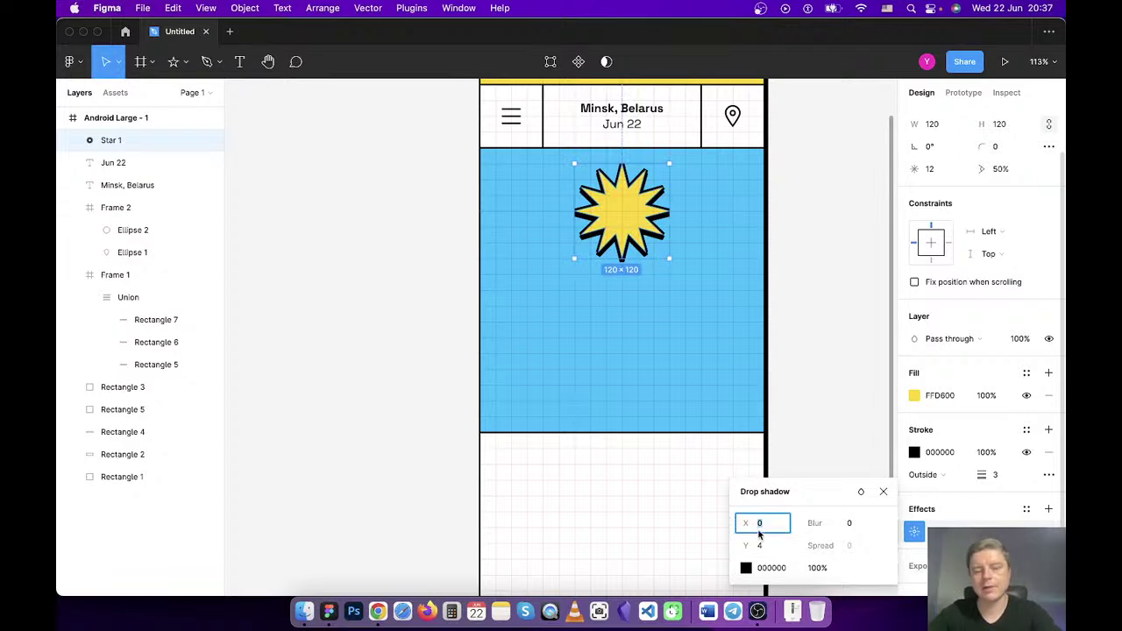
{"action": "type", "text": "6"}
{"action": "left_click", "coordinate": [769, 548]}
{"action": "type", "text": "6"}
{"action": "key", "text": "Return"}
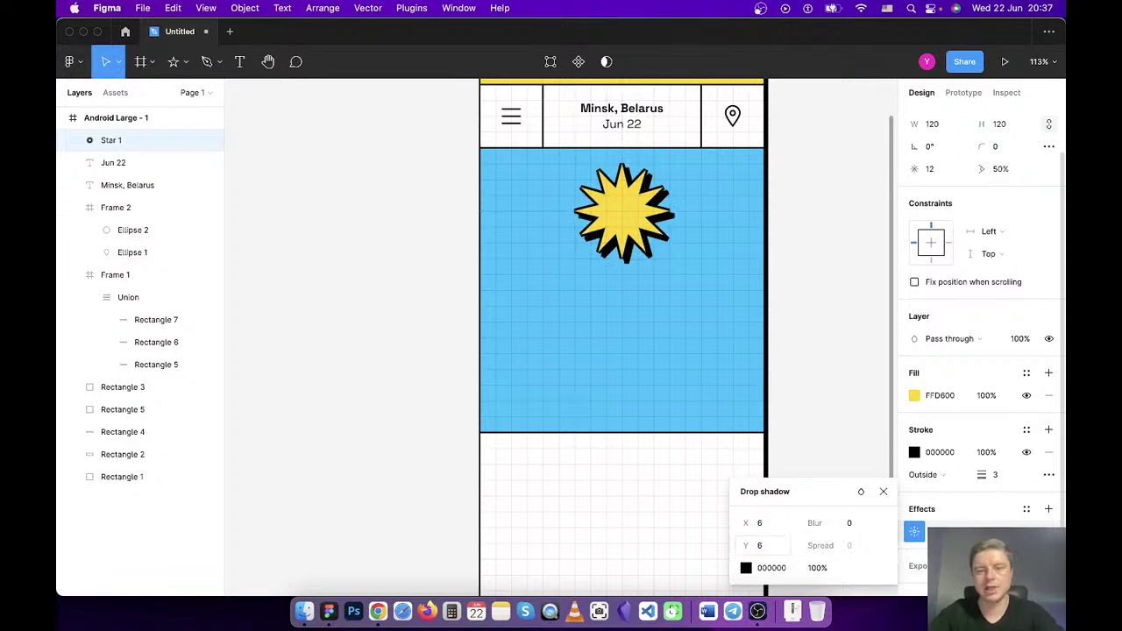
{"action": "left_click", "coordinate": [883, 493]}
{"action": "left_click", "coordinate": [811, 360]}
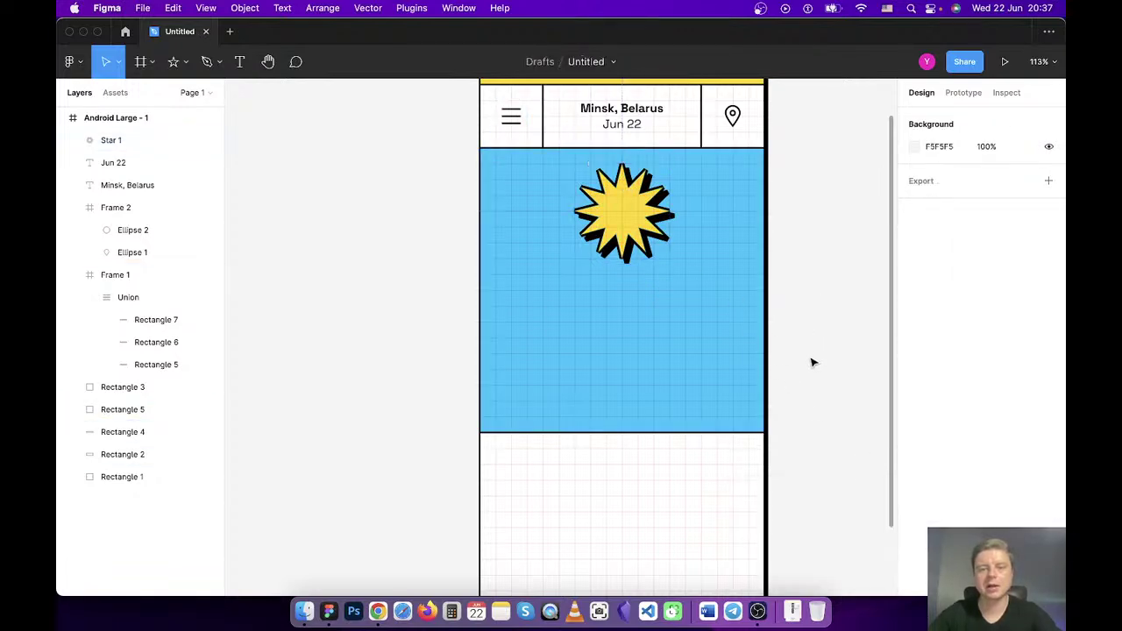
{"action": "scroll", "coordinate": [807, 360], "scroll_direction": "up", "scroll_amount": 3}
{"action": "scroll", "coordinate": [680, 408], "scroll_direction": "up", "scroll_amount": 5}
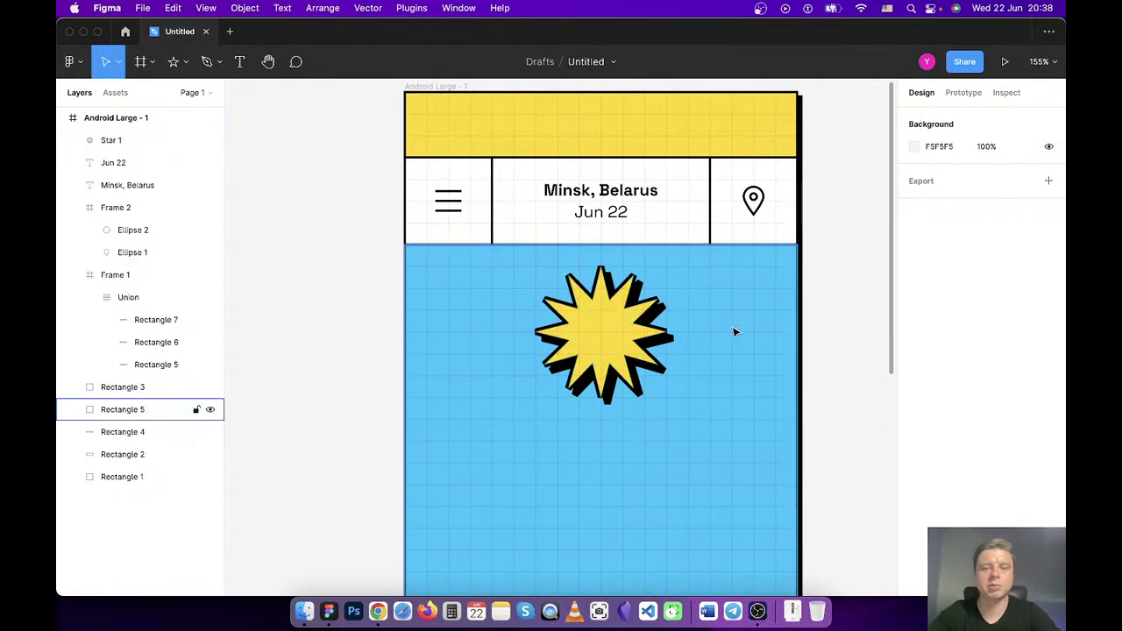
{"action": "scroll", "coordinate": [693, 267], "scroll_direction": "down", "scroll_amount": 5}
{"action": "scroll", "coordinate": [663, 351], "scroll_direction": "right", "scroll_amount": 2}
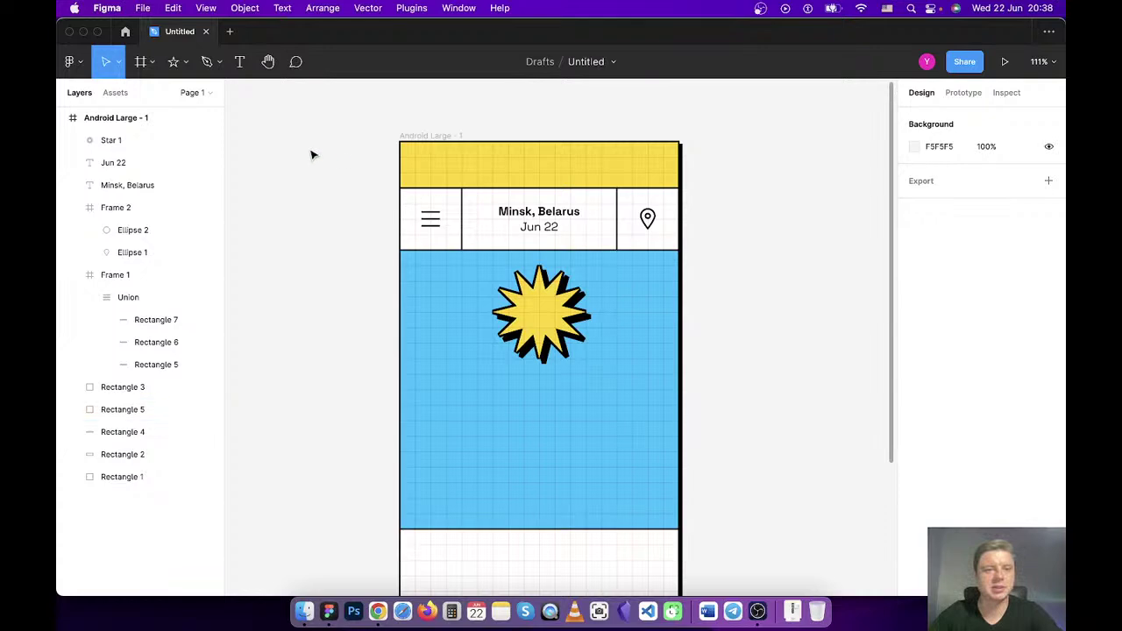
- Draw a grey oval over the star's right side and duplicate it into four arranged copies
{"action": "left_click", "coordinate": [184, 63]}
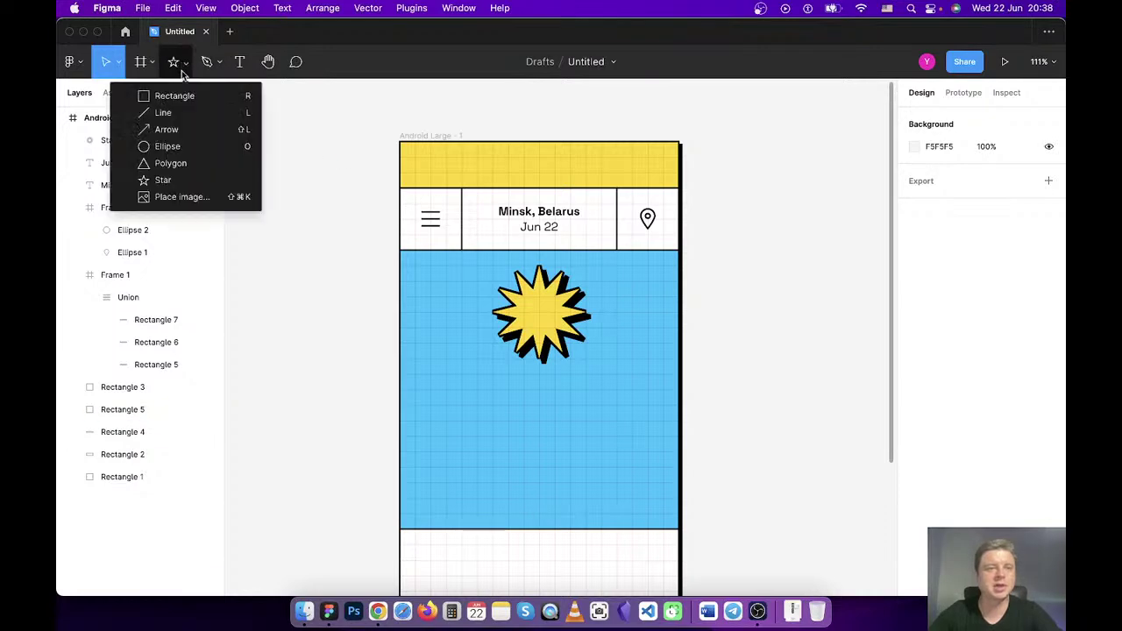
{"action": "left_click", "coordinate": [173, 146]}
{"action": "scroll", "coordinate": [586, 306], "scroll_direction": "up", "scroll_amount": 5}
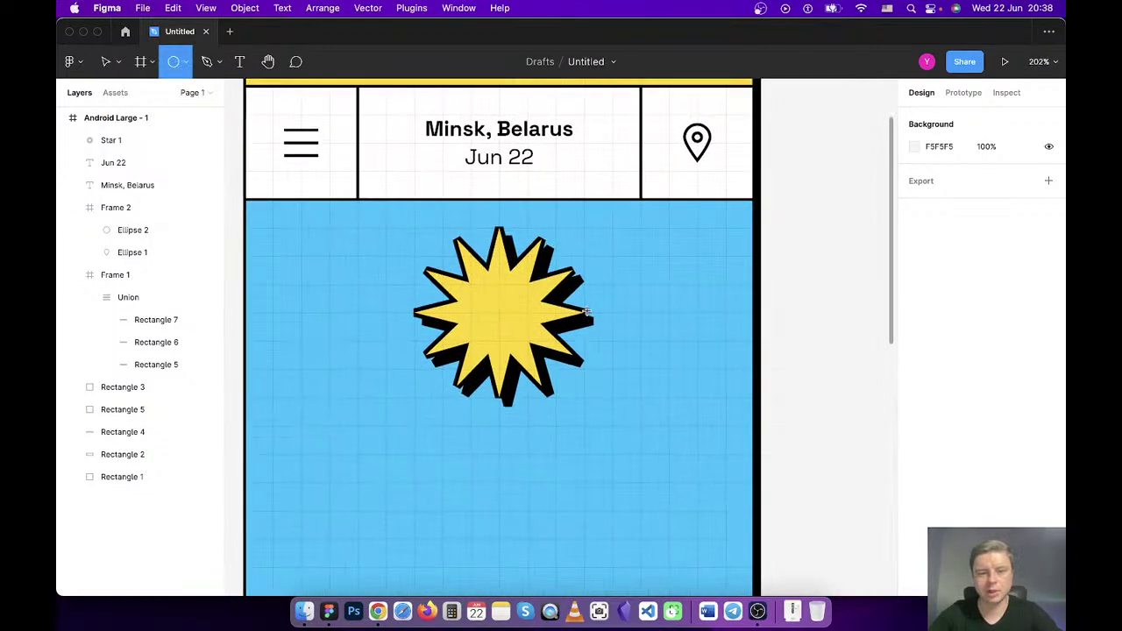
{"action": "left_click_drag", "start_coordinate": [528, 283], "coordinate": [548, 340]}
{"action": "key", "text": "super+d"}
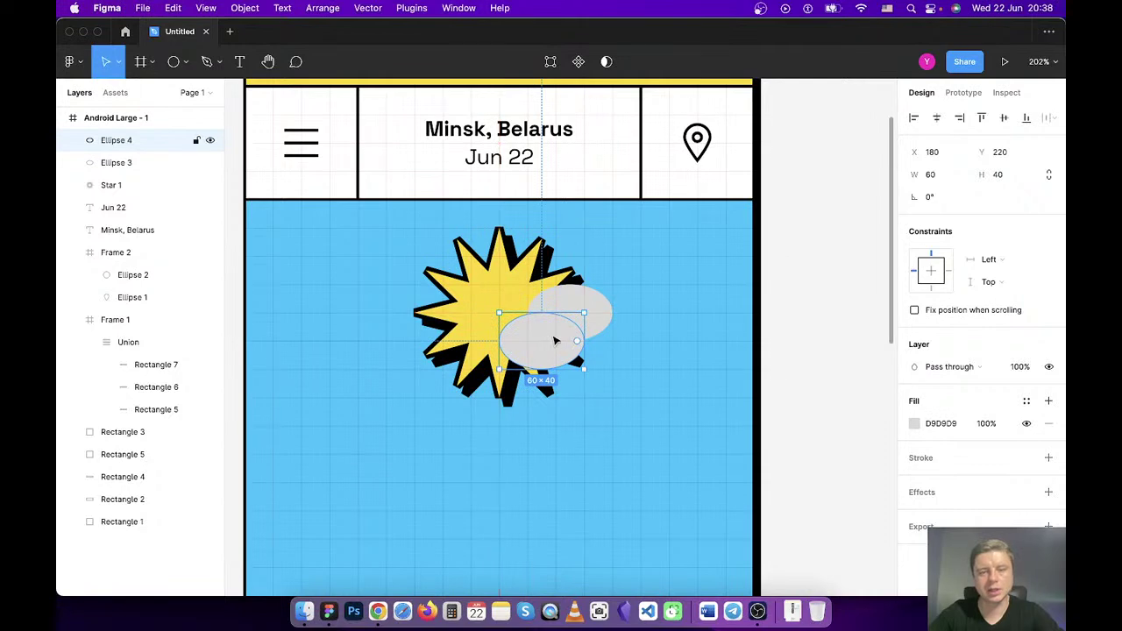
{"action": "key", "text": "super+d"}
{"action": "left_click_drag", "start_coordinate": [515, 386], "coordinate": [617, 348]}
{"action": "key", "text": "super+d"}
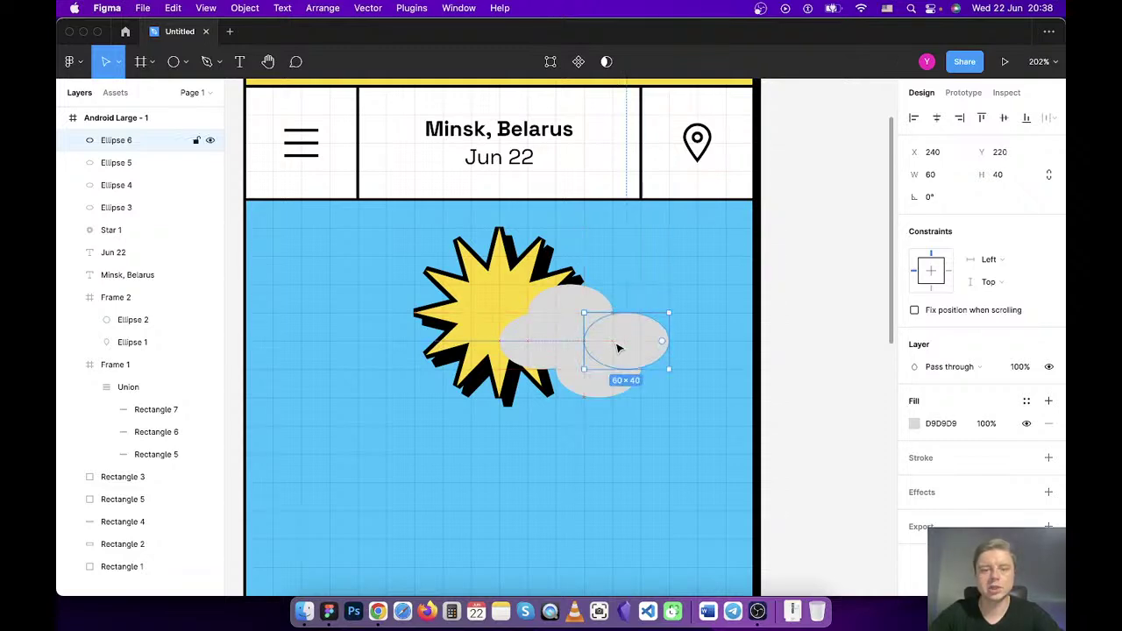
- Select all four cloud ovals together
{"action": "left_click", "coordinate": [824, 336]}
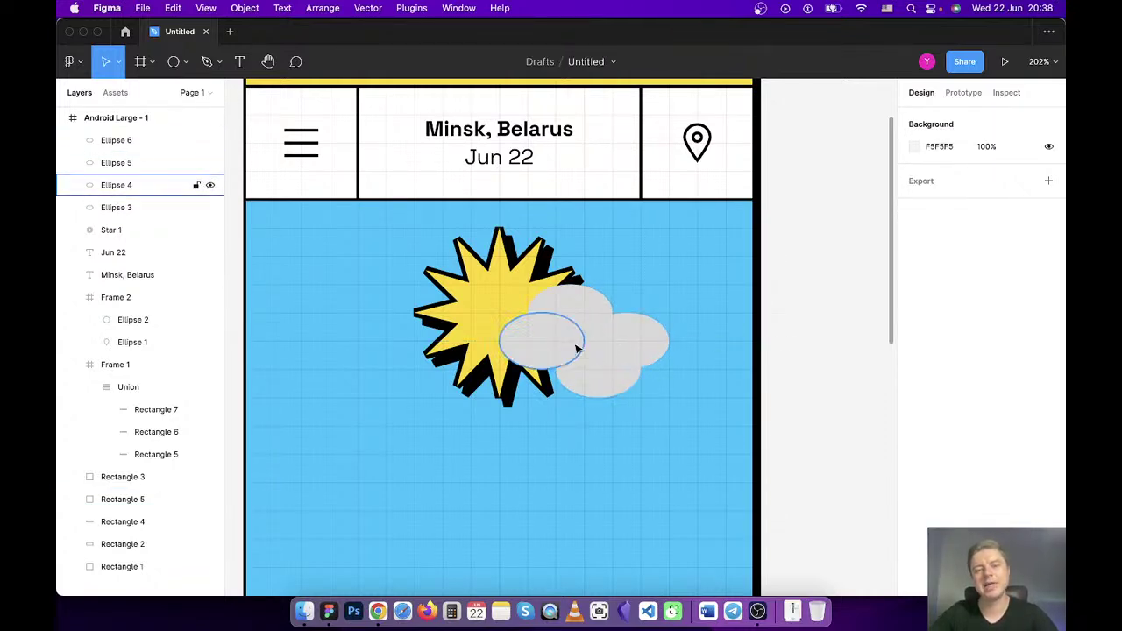
{"action": "left_click", "coordinate": [576, 308]}
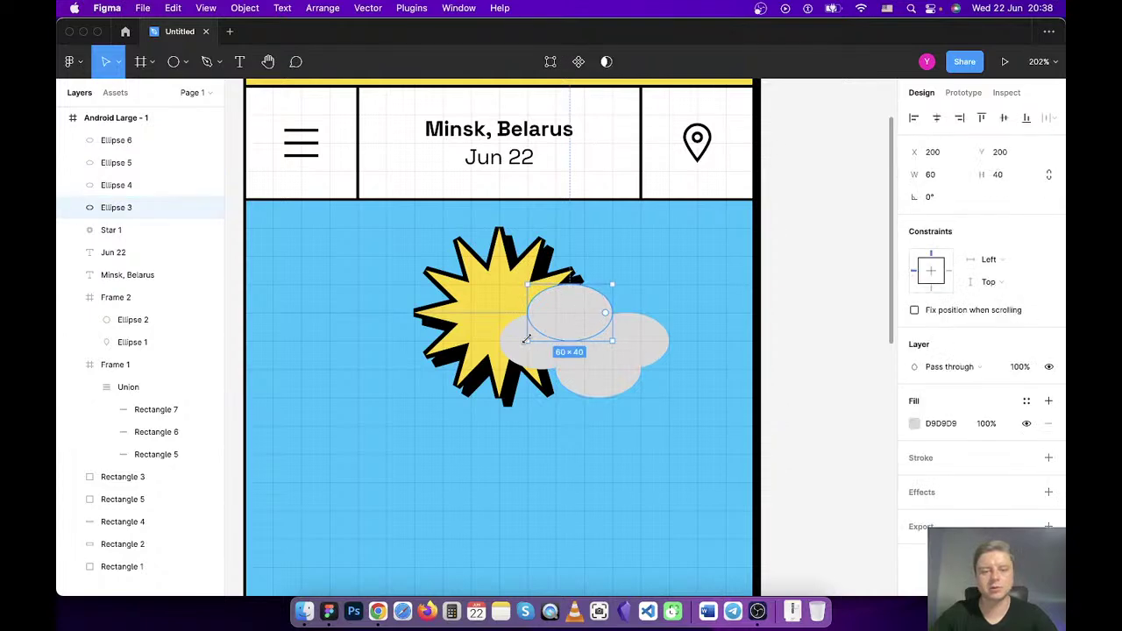
{"action": "left_click", "coordinate": [527, 361], "text": "shift"}
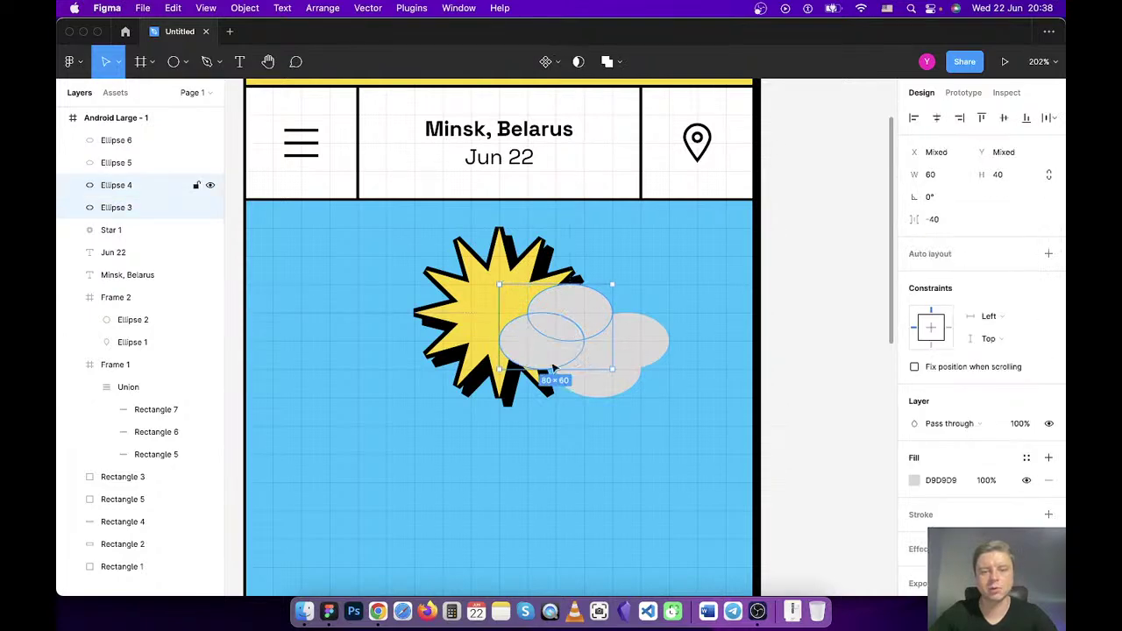
{"action": "left_click", "coordinate": [607, 385], "text": "shift"}
{"action": "left_click", "coordinate": [653, 338], "text": "shift"}
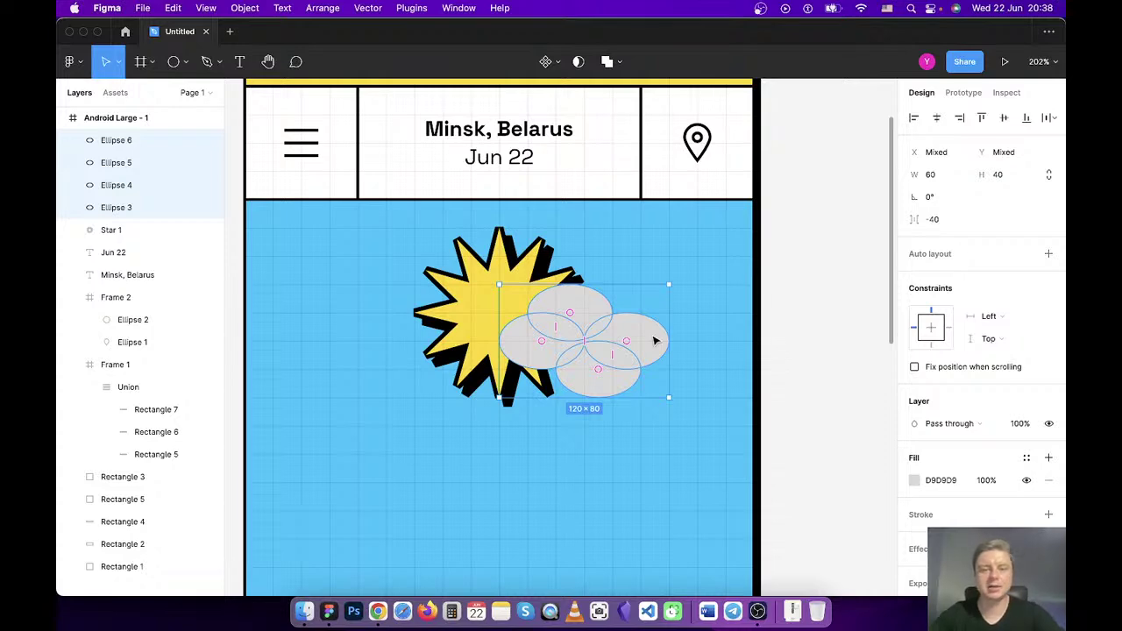
{"action": "scroll", "coordinate": [623, 352], "scroll_direction": "up", "scroll_amount": 3}
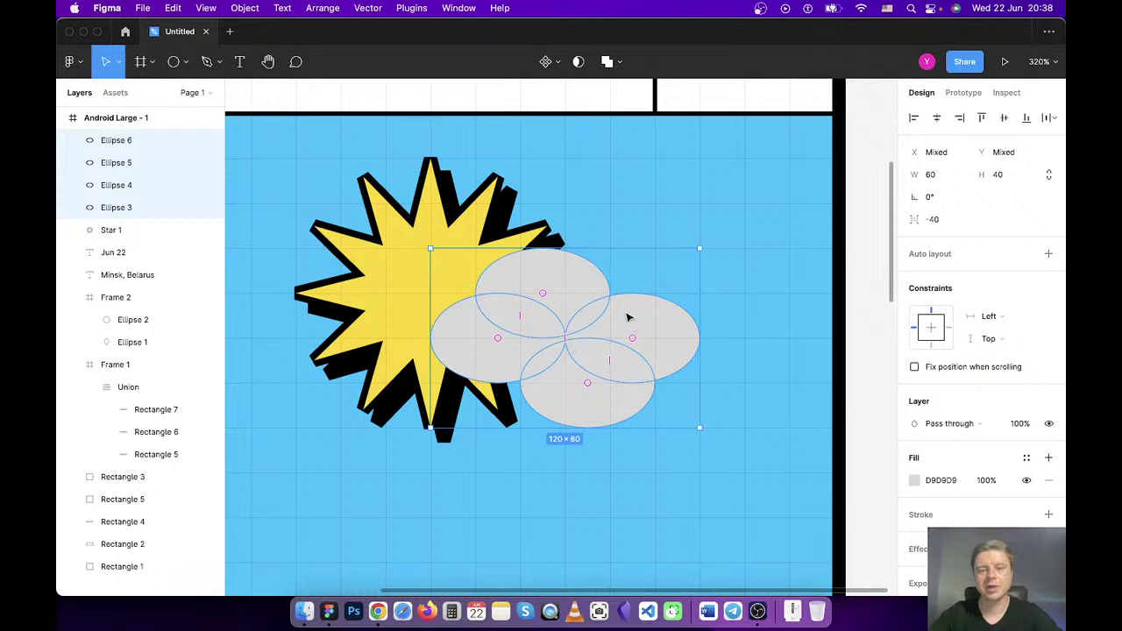
{"action": "scroll", "coordinate": [627, 317], "scroll_direction": "down", "scroll_amount": 3}
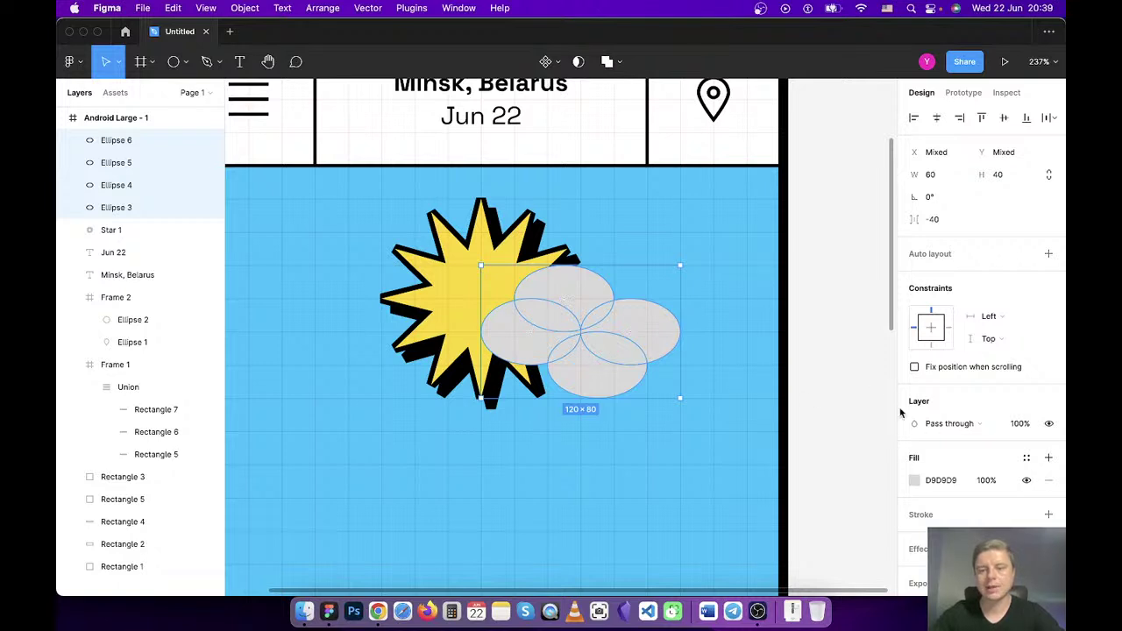
- Change the four ovals' fill to EDEDED and union them into one cloud
{"action": "left_click", "coordinate": [914, 481]}
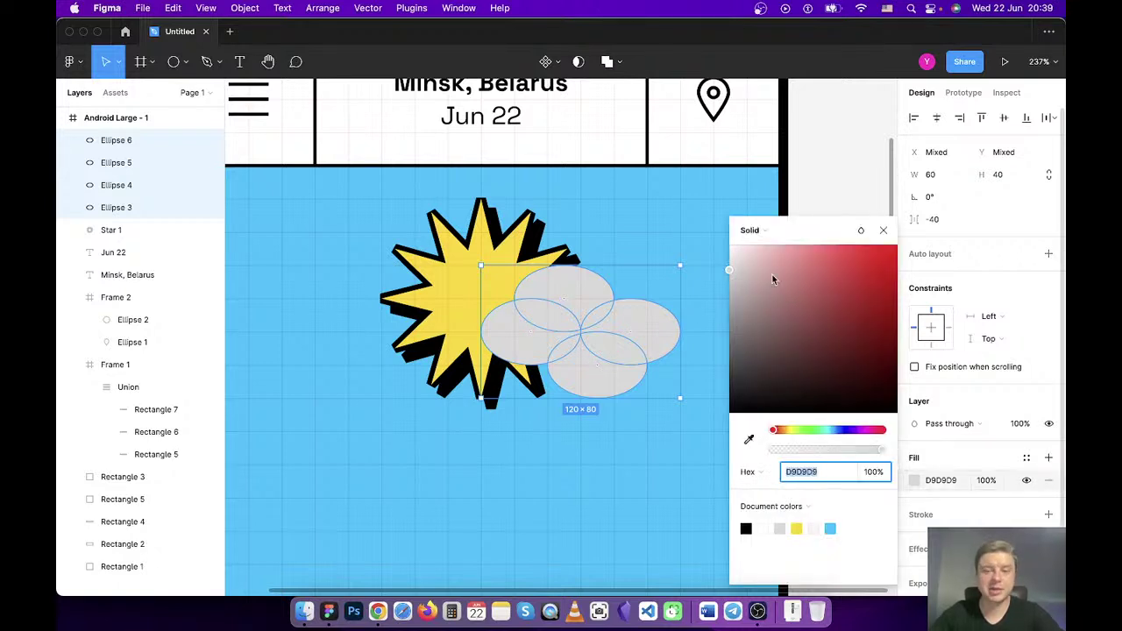
{"action": "left_click_drag", "start_coordinate": [735, 260], "coordinate": [722, 265]}
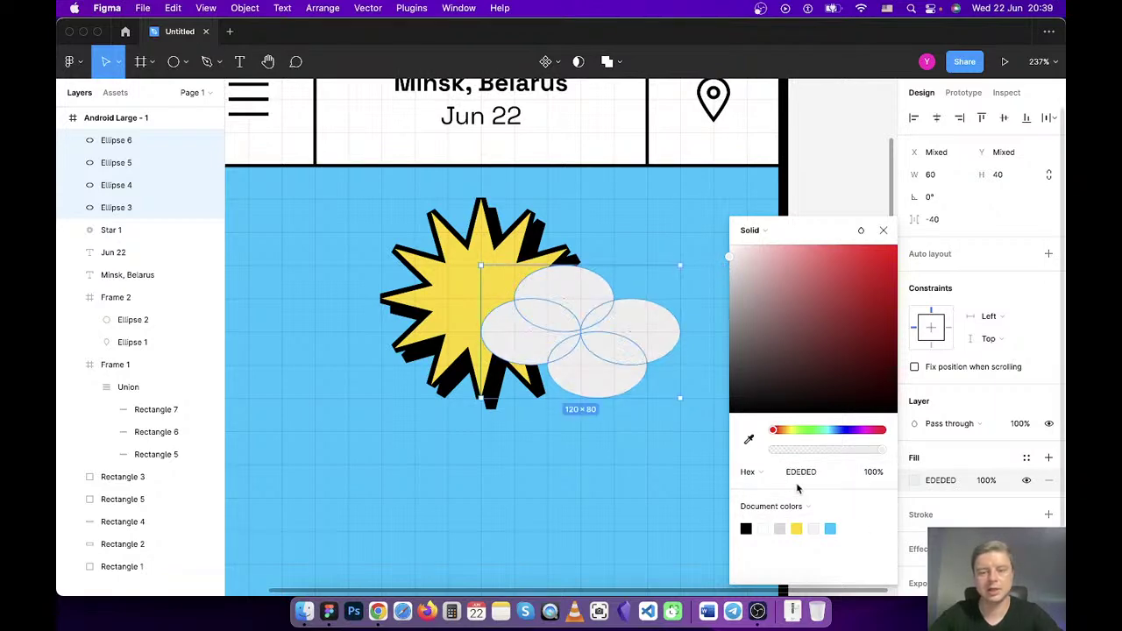
{"action": "left_click", "coordinate": [883, 230]}
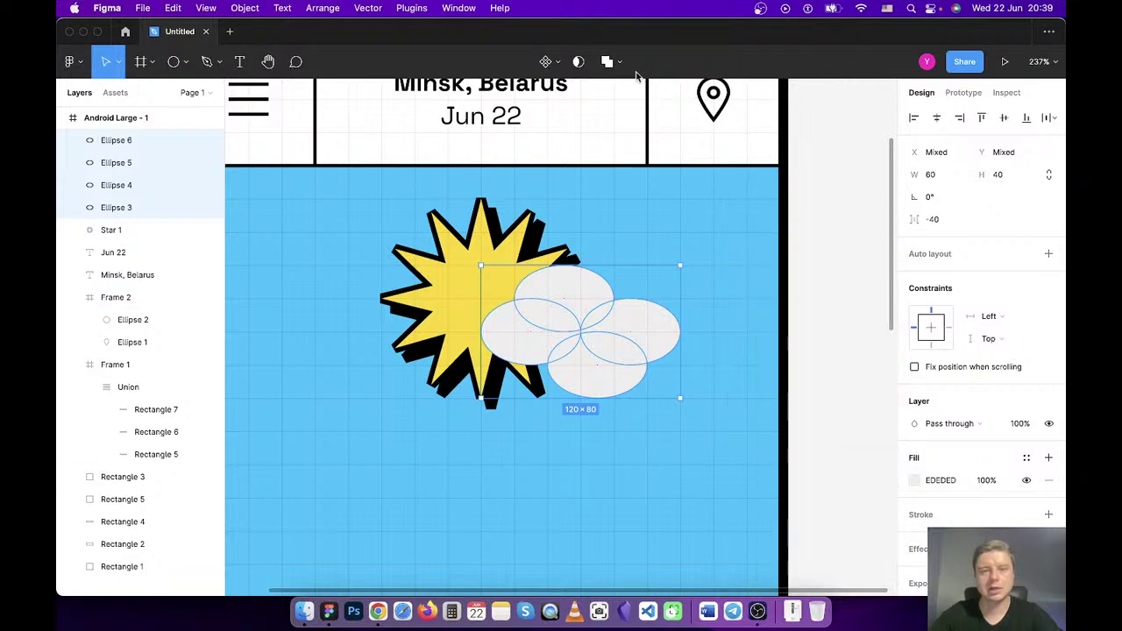
{"action": "left_click", "coordinate": [607, 62]}
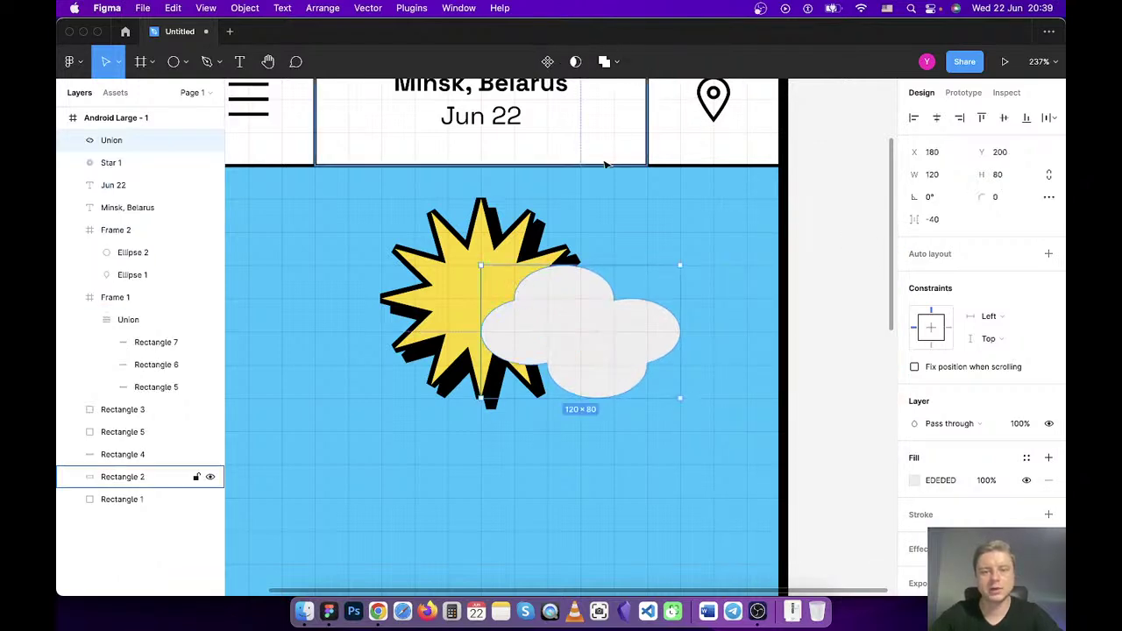
- Match the cloud's outline and shadow to the star, with the stroke set to Outside
{"action": "left_click", "coordinate": [414, 285]}
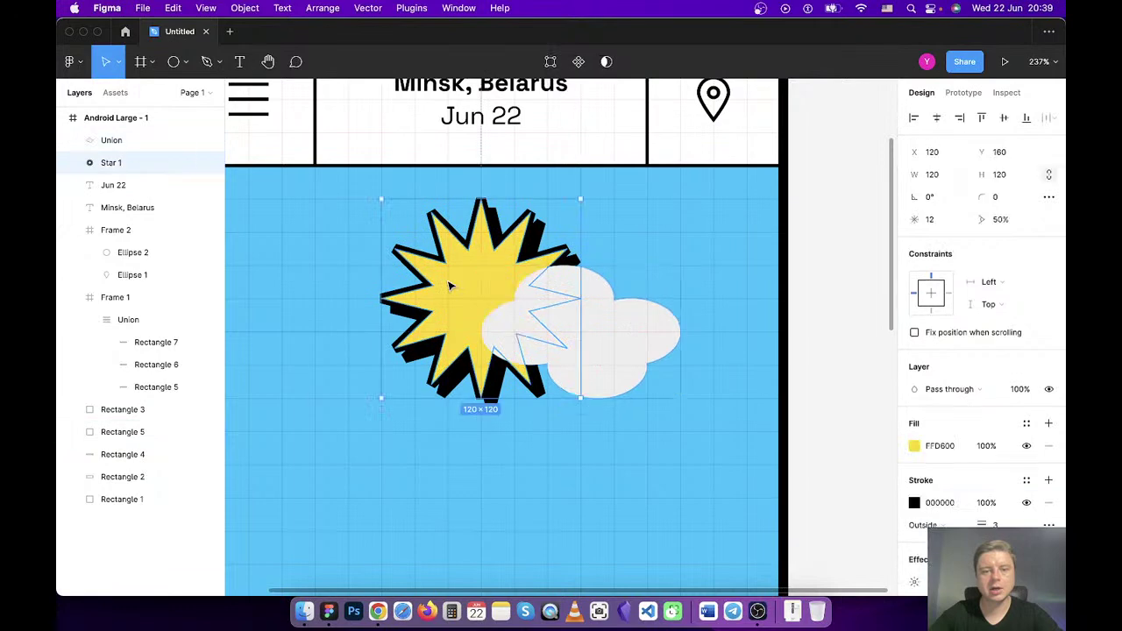
{"action": "left_click", "coordinate": [616, 326]}
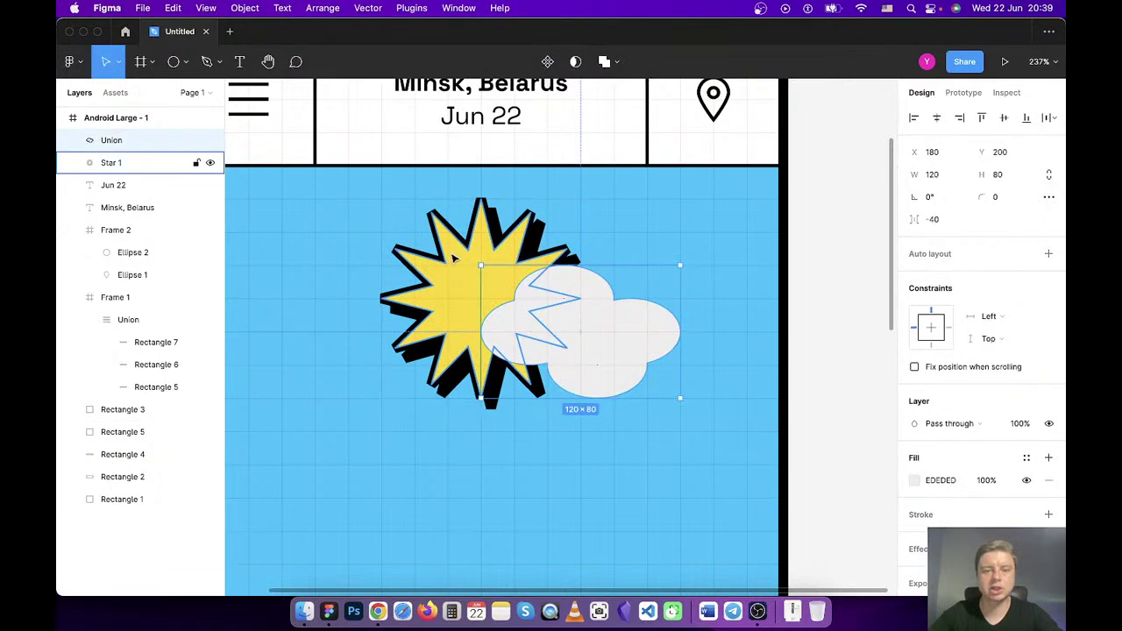
{"action": "left_click", "coordinate": [453, 258]}
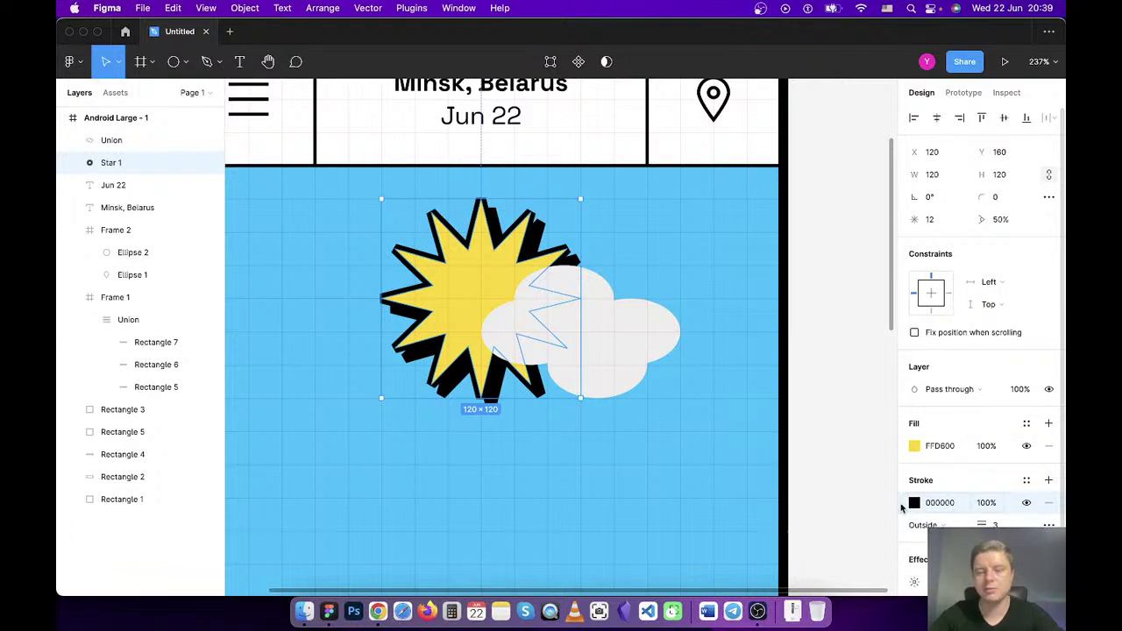
{"action": "left_click", "coordinate": [623, 328]}
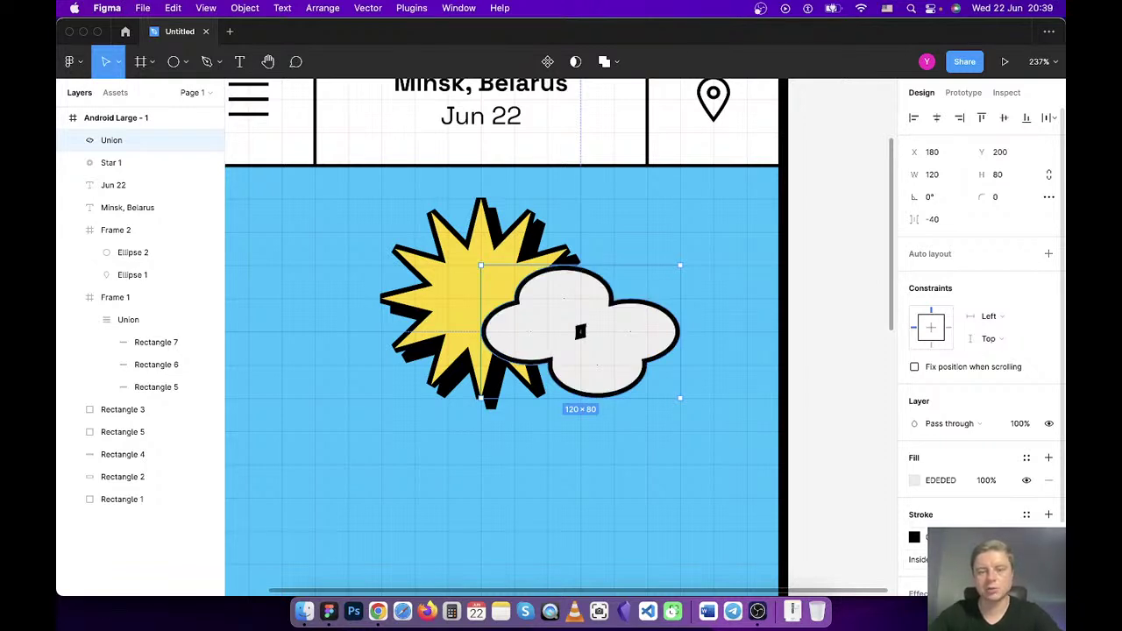
{"action": "left_click", "coordinate": [917, 558]}
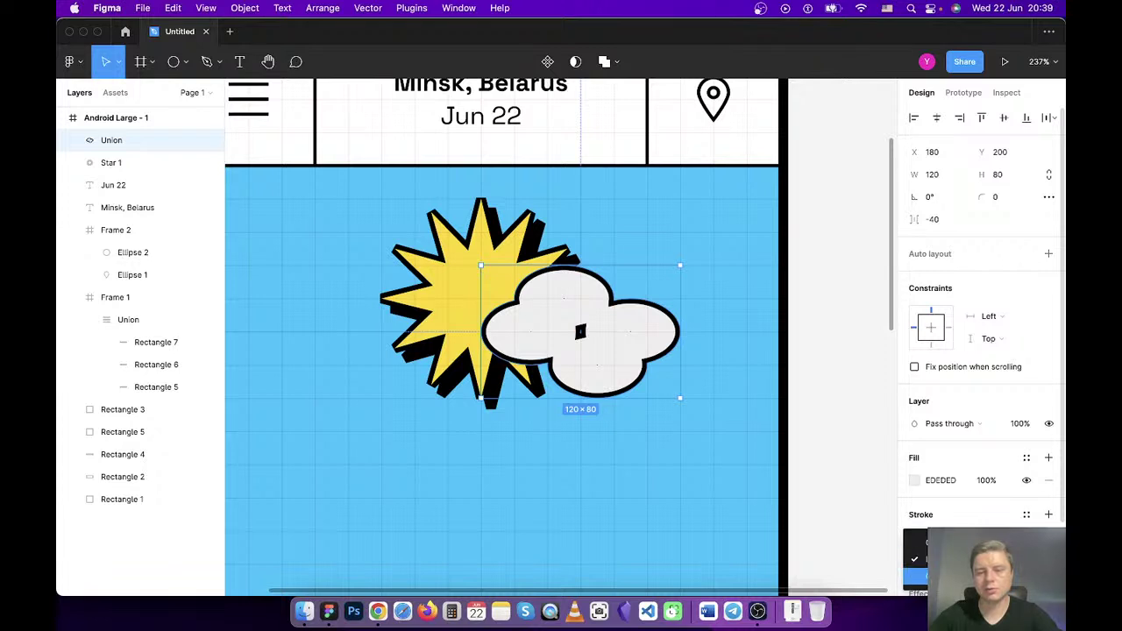
{"action": "left_click", "coordinate": [916, 576]}
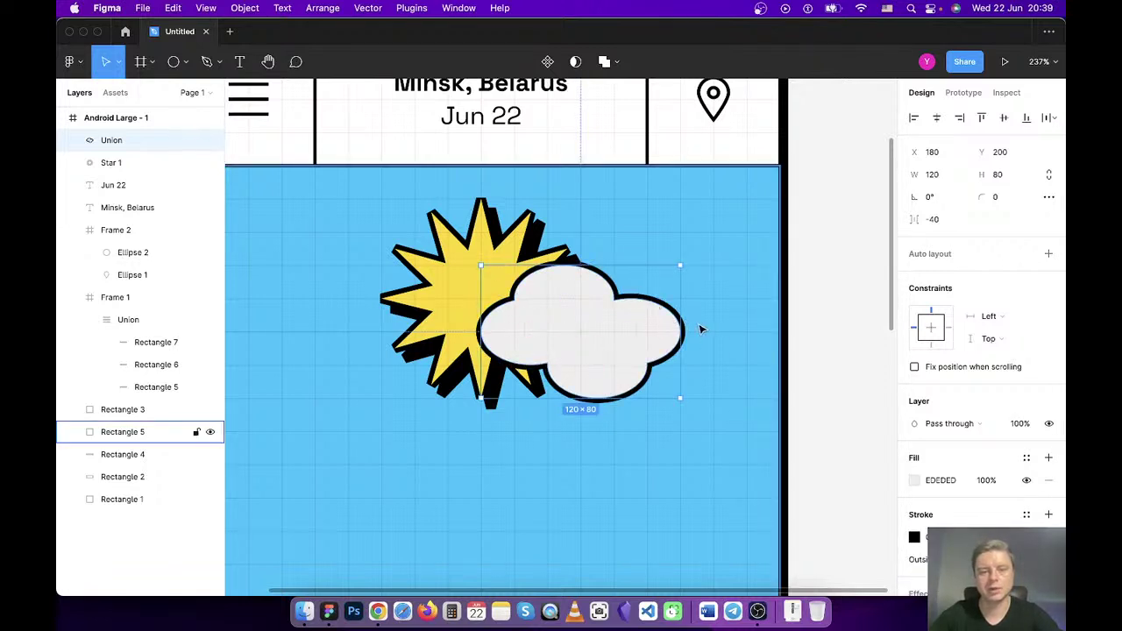
{"action": "scroll", "coordinate": [964, 488], "scroll_direction": "down", "scroll_amount": 2}
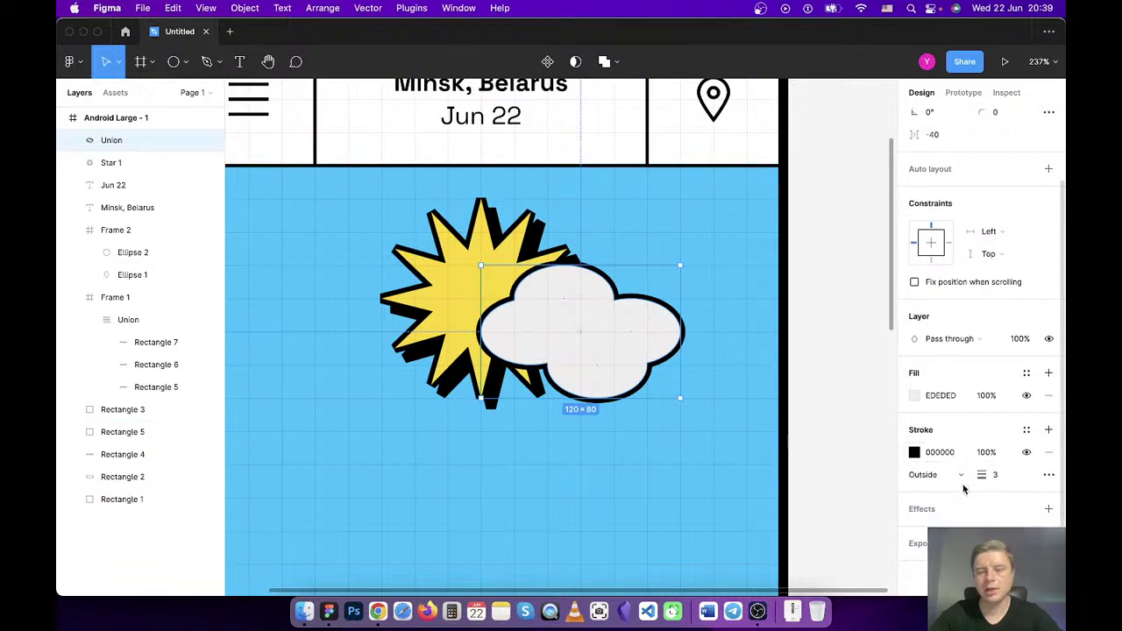
{"action": "left_click", "coordinate": [447, 328]}
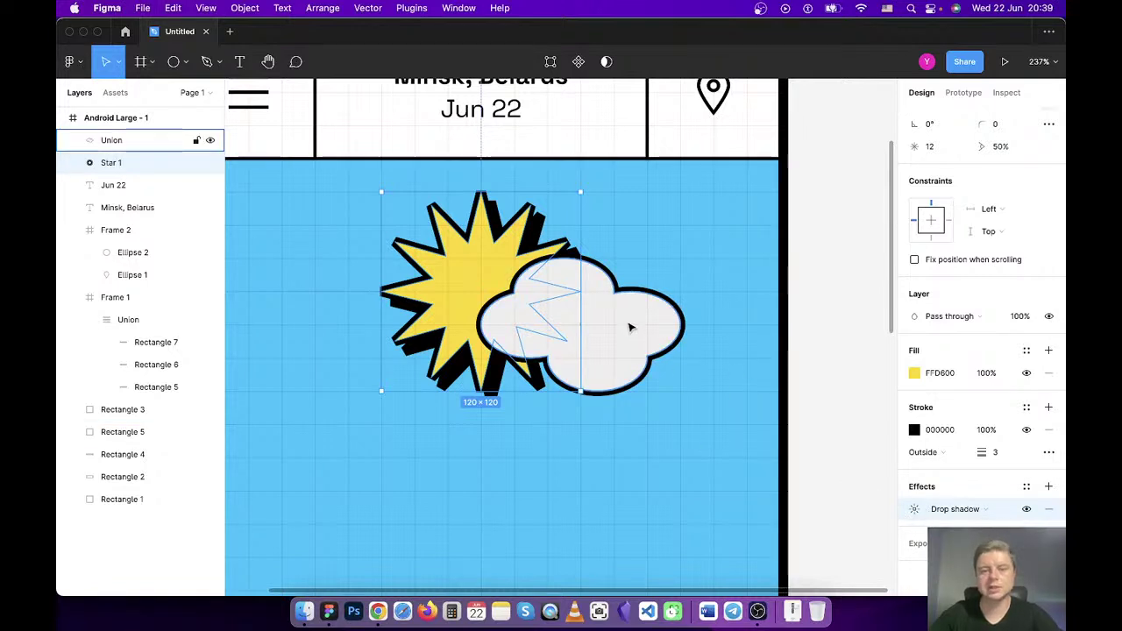
{"action": "left_click", "coordinate": [815, 341]}
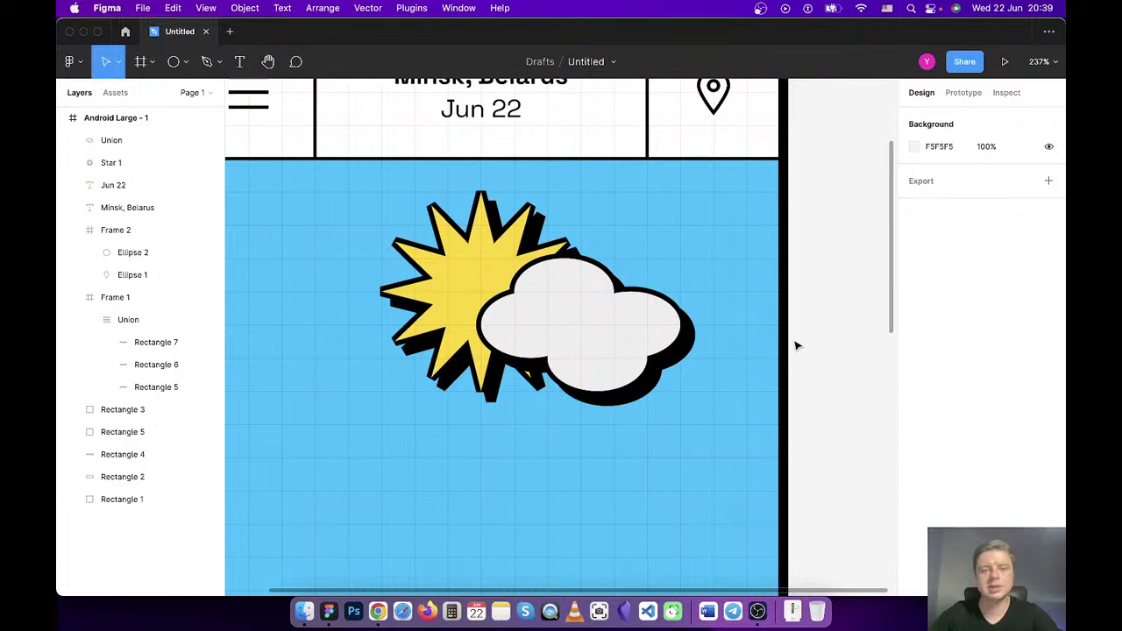
- Move the star and cloud slightly left together
{"action": "scroll", "coordinate": [796, 345], "scroll_direction": "down", "scroll_amount": 5}
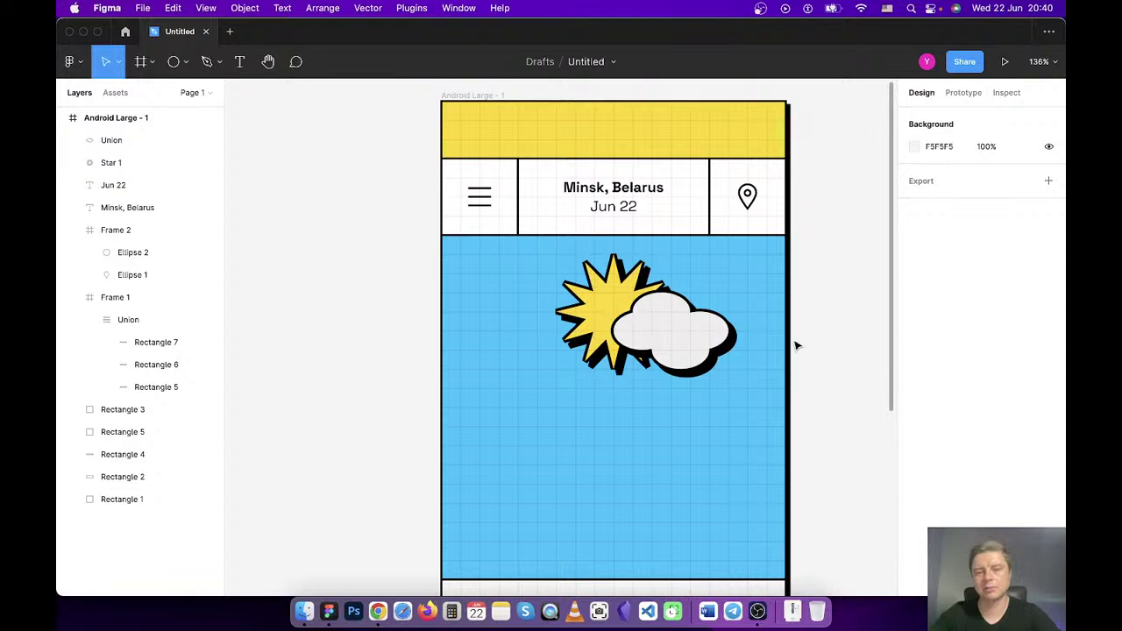
{"action": "left_click", "coordinate": [638, 280]}
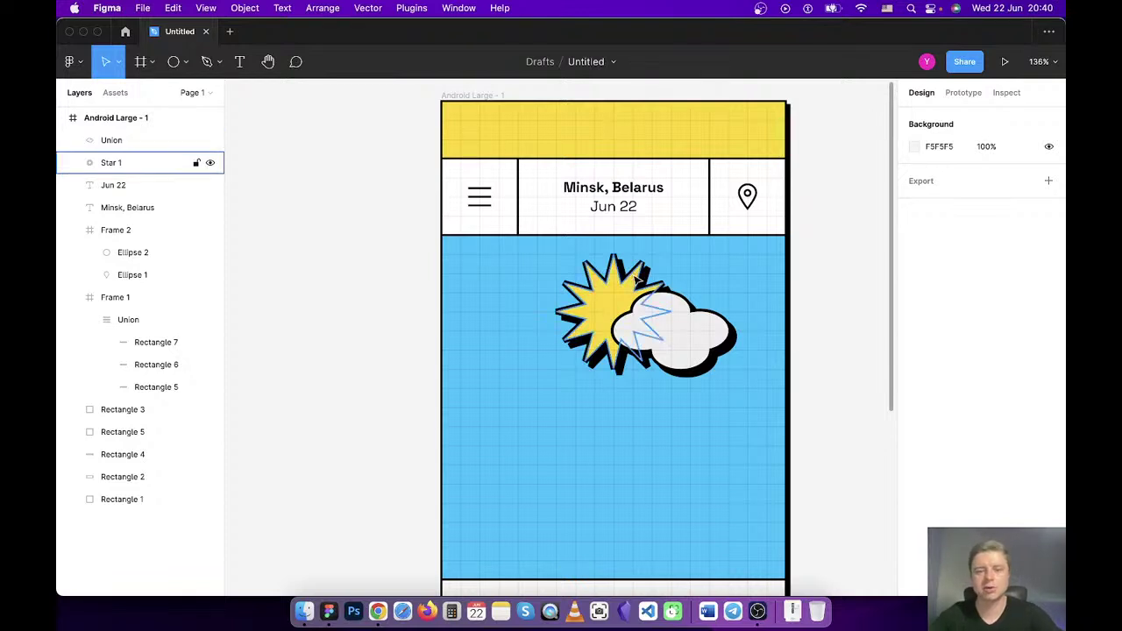
{"action": "left_click", "coordinate": [666, 318], "text": "shift"}
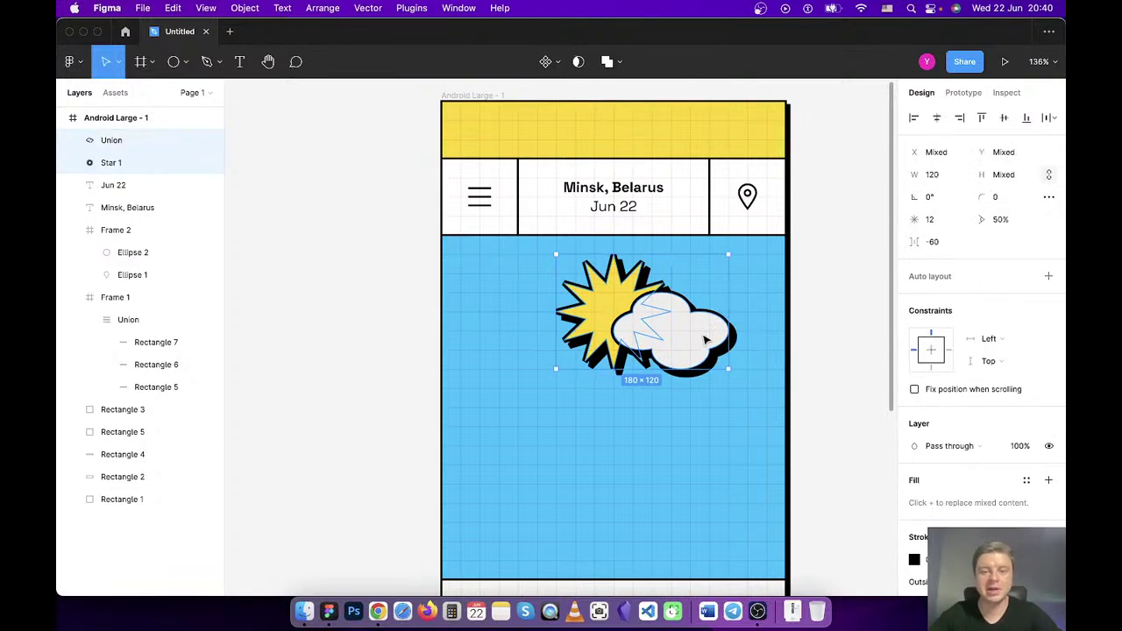
{"action": "left_click_drag", "start_coordinate": [705, 339], "coordinate": [677, 340]}
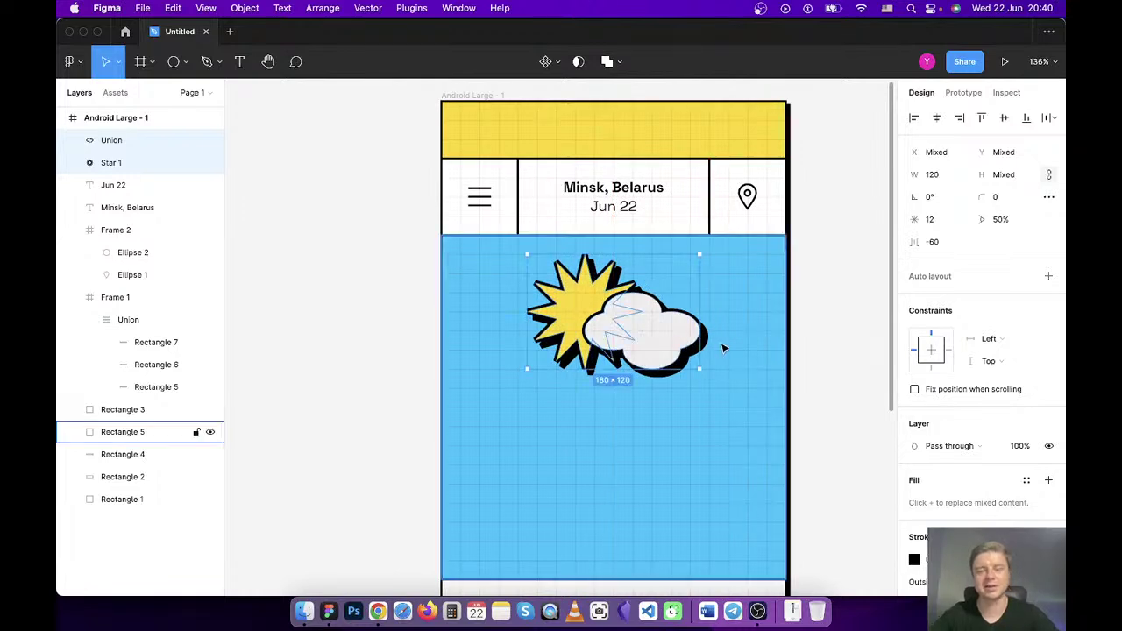
{"action": "left_click", "coordinate": [826, 303]}
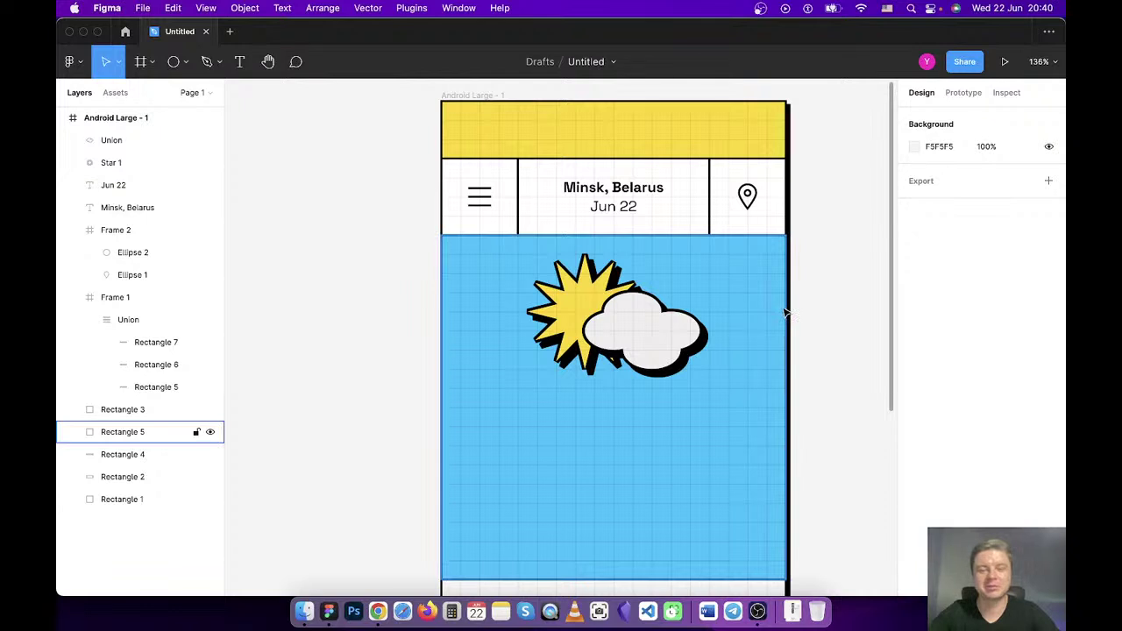
- Resize the cloud to 90×60 and nudge the sun-and-cloud pair slightly right
{"action": "left_click", "coordinate": [661, 343]}
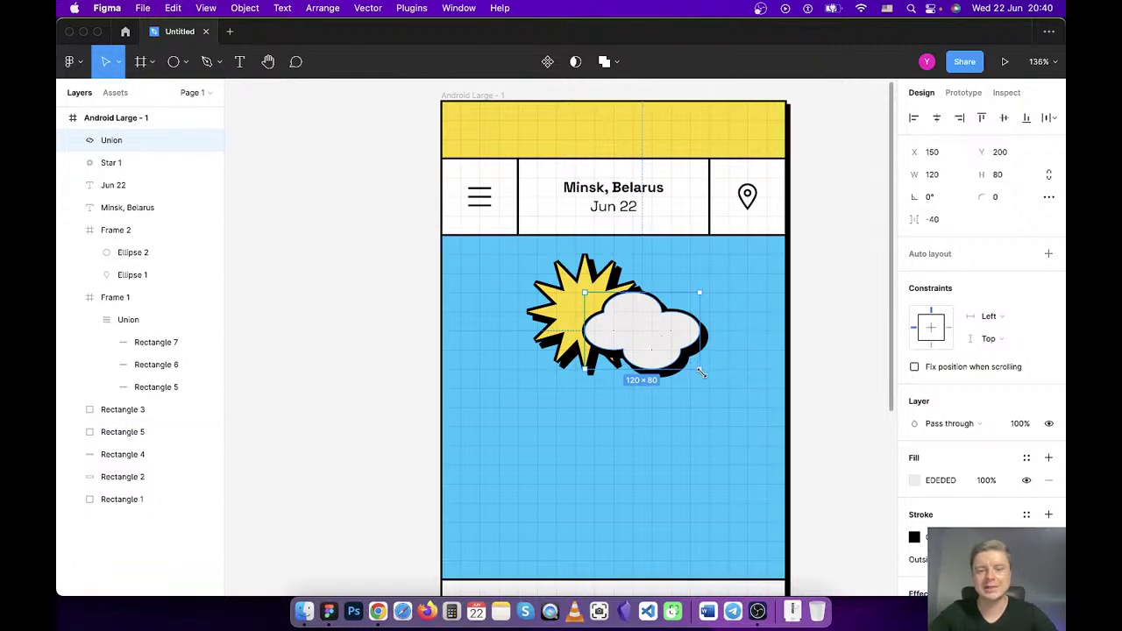
{"action": "left_click_drag", "start_coordinate": [701, 373], "coordinate": [670, 352]}
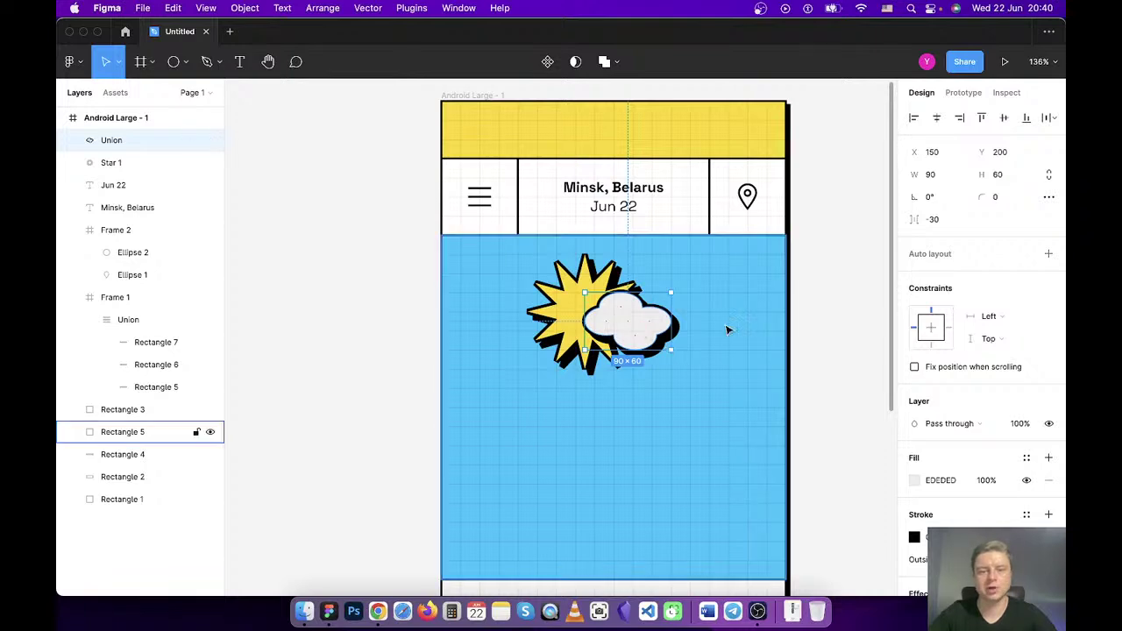
{"action": "left_click", "coordinate": [556, 303], "text": "shift"}
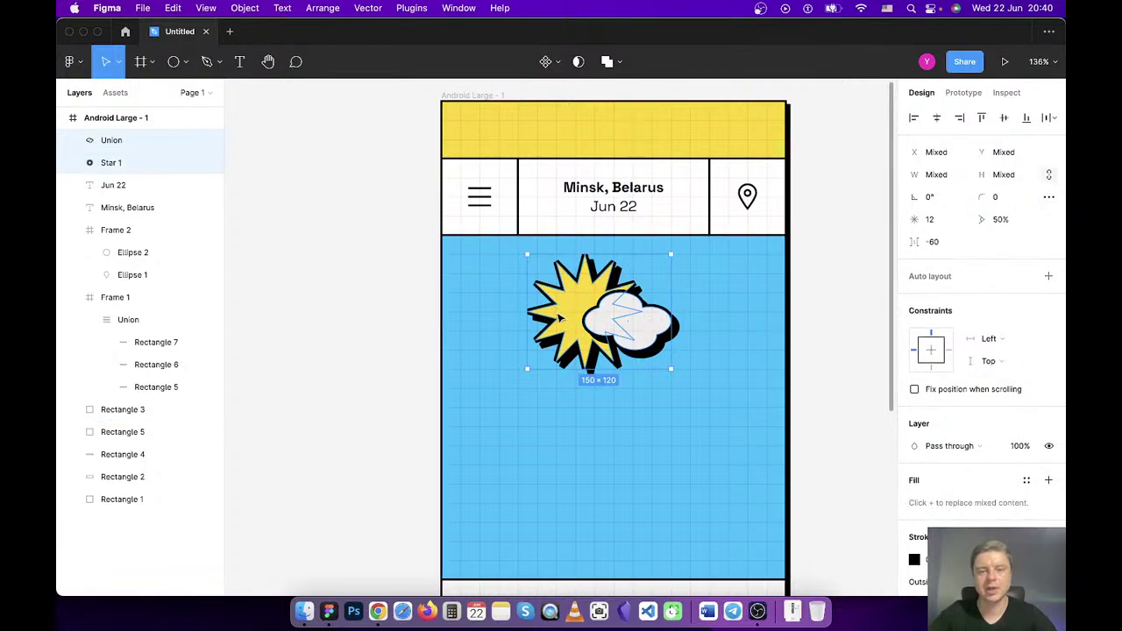
{"action": "left_click_drag", "start_coordinate": [562, 317], "coordinate": [575, 317]}
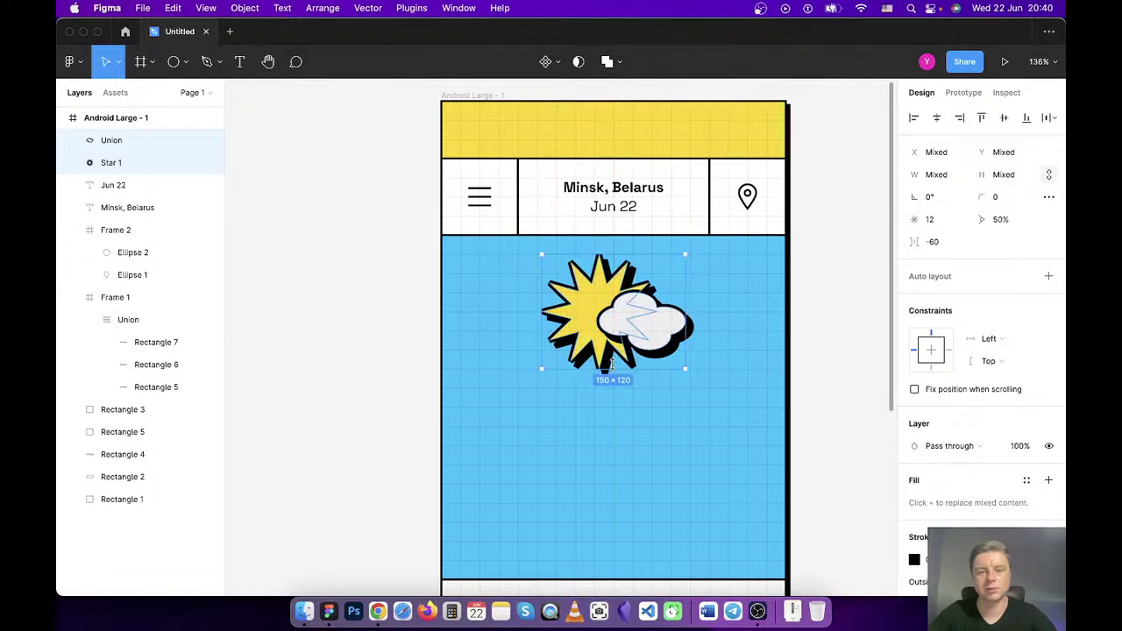
- Group the sun and cloud and centre the group horizontally in the frame
{"action": "right_click", "coordinate": [592, 318]}
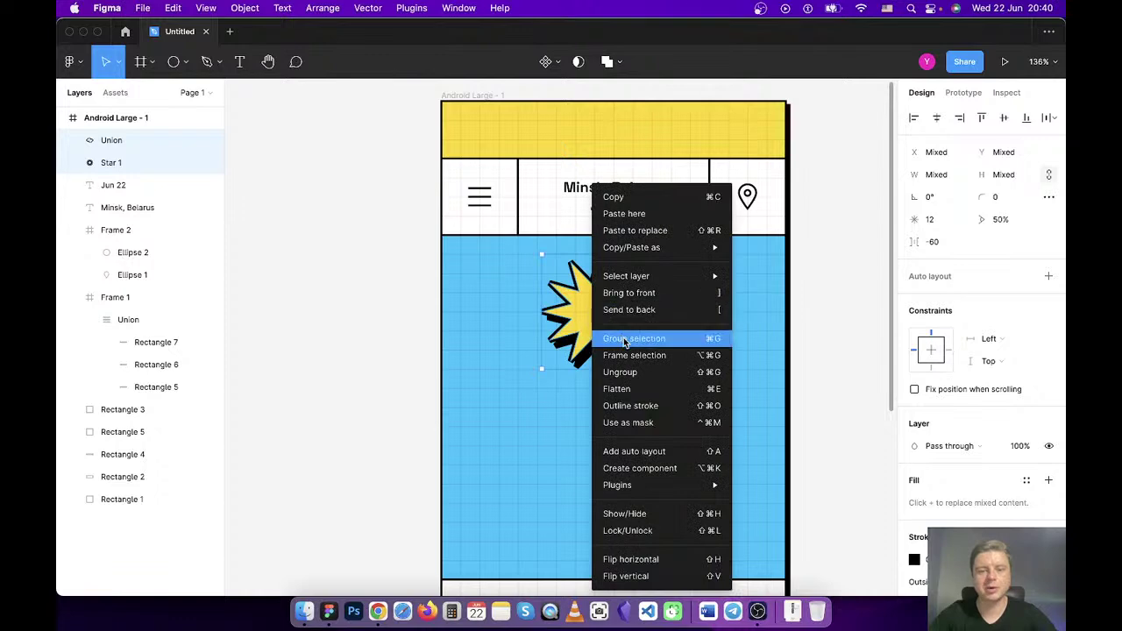
{"action": "left_click", "coordinate": [624, 340]}
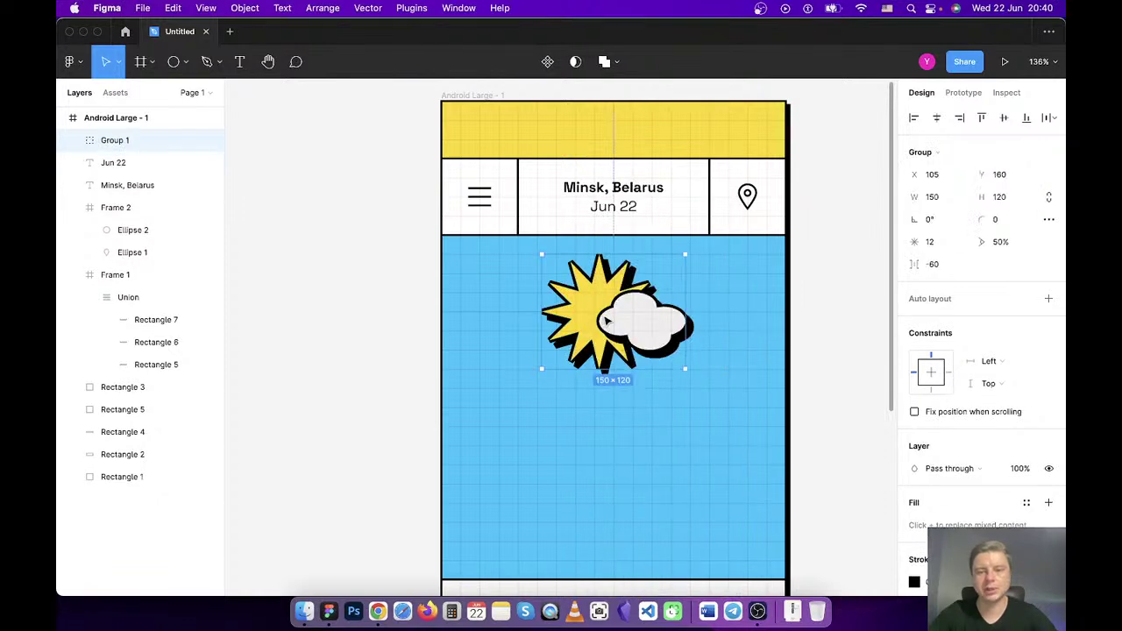
{"action": "left_click_drag", "start_coordinate": [603, 317], "coordinate": [607, 321]}
{"action": "left_click", "coordinate": [936, 118]}
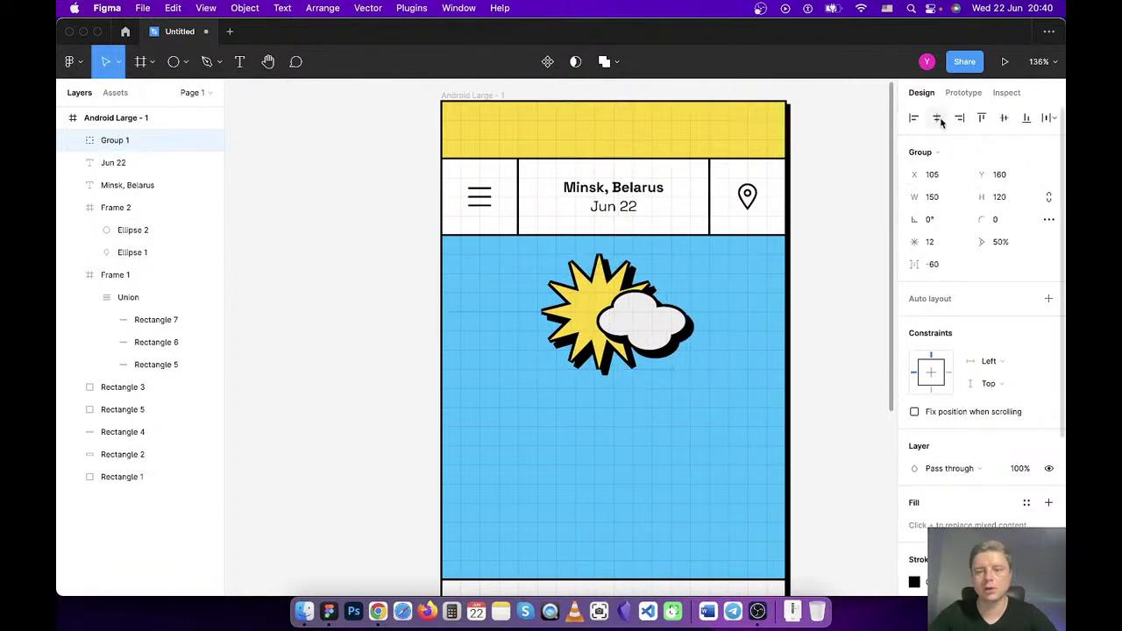
{"action": "left_click", "coordinate": [826, 221]}
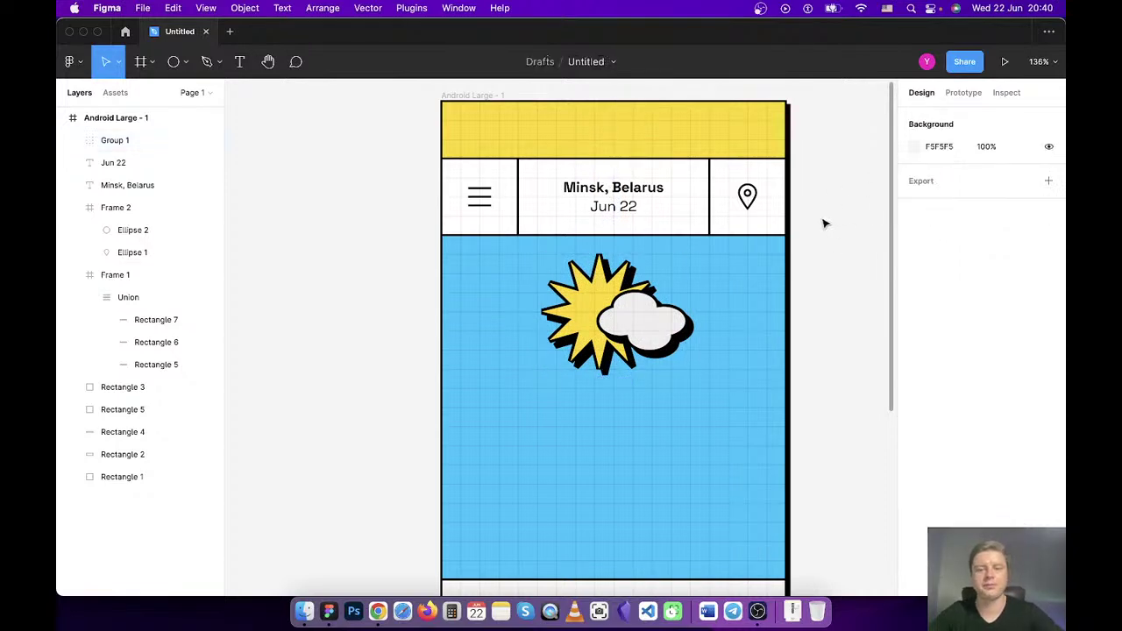
- Hide the layout grids with Ctrl+G and switch to the browser
{"action": "scroll", "coordinate": [693, 296], "scroll_direction": "down", "scroll_amount": 5}
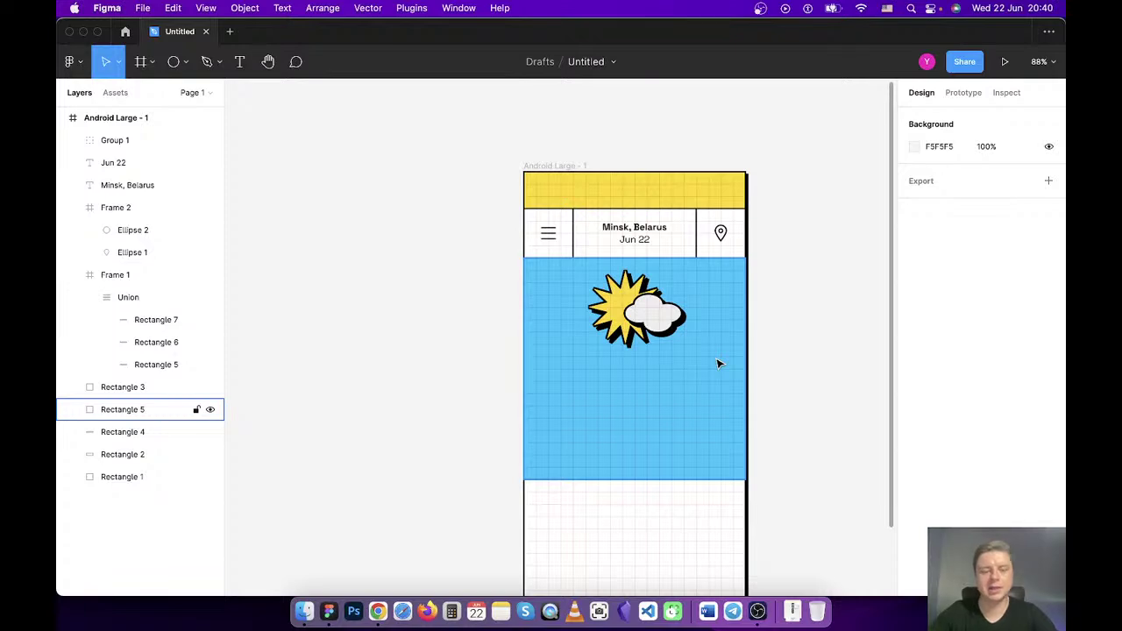
{"action": "key", "text": "ctrl+g"}
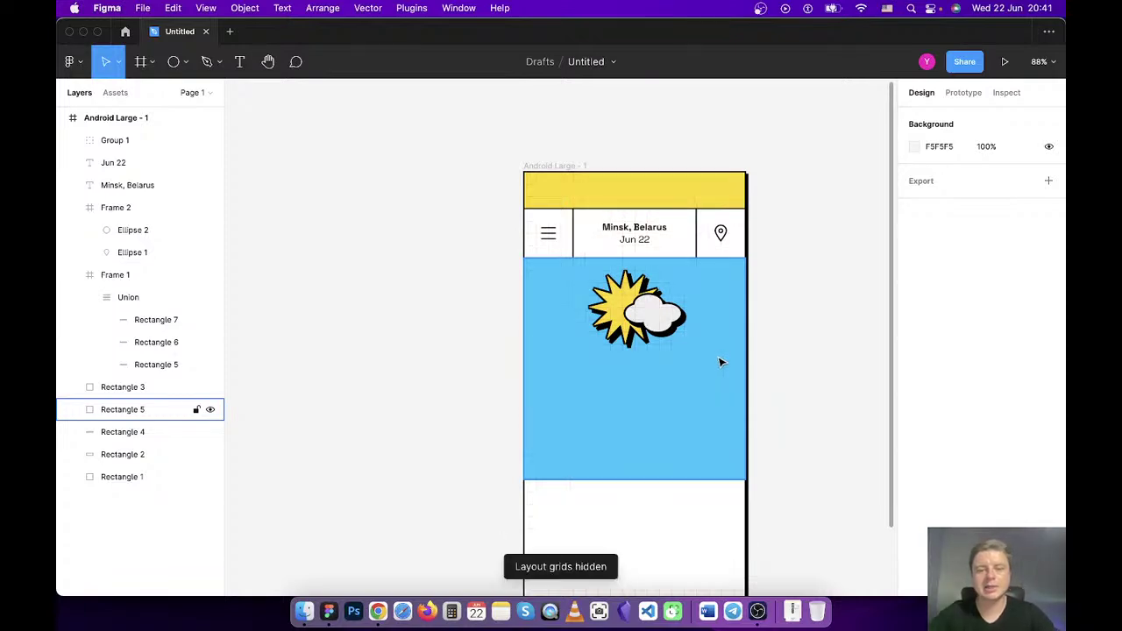
{"action": "left_click", "coordinate": [378, 612]}
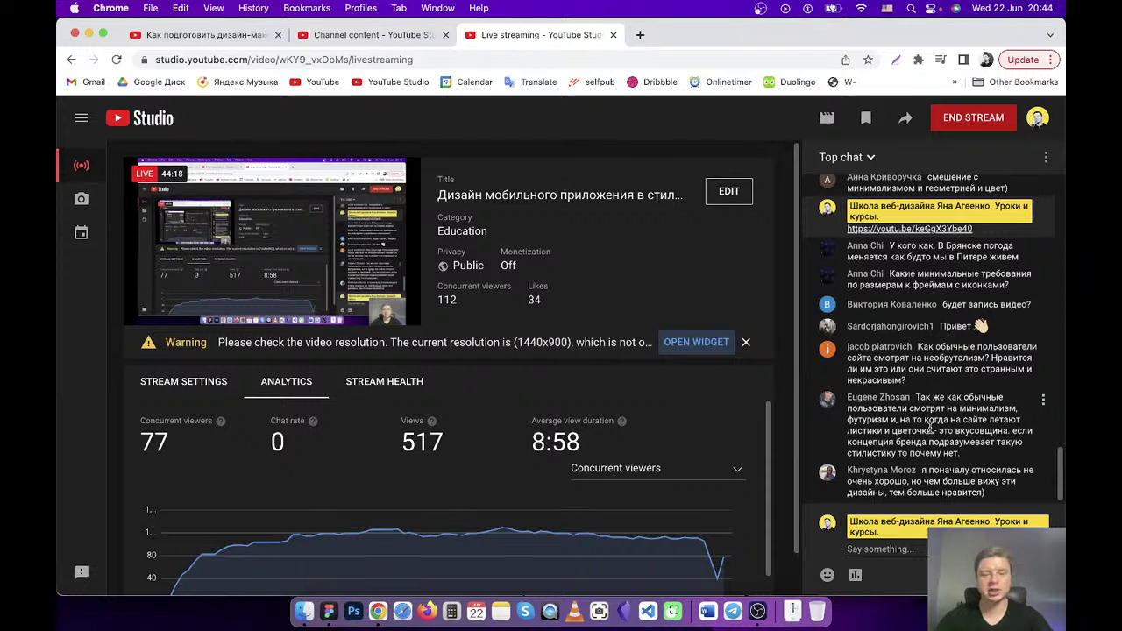
- Return to Figma after reviewing the YouTube Studio live-stream analytics and chat
{"action": "left_click", "coordinate": [328, 611]}
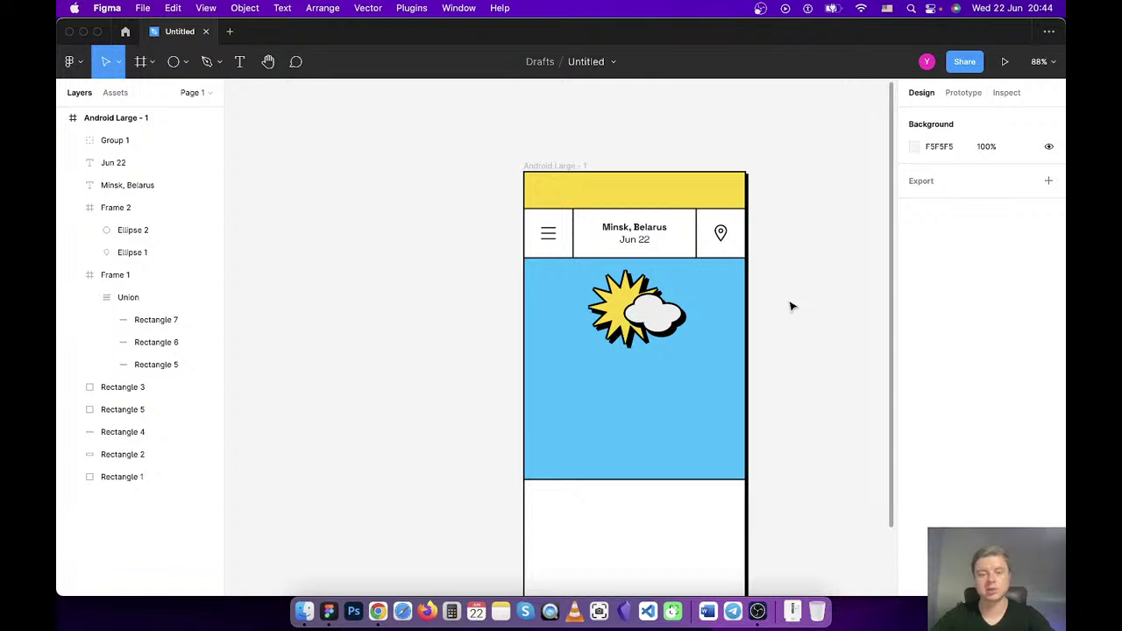
- Turn the layout grids back on and add a '23 C' text box below the icon
{"action": "scroll", "coordinate": [790, 306], "scroll_direction": "right", "scroll_amount": 3}
{"action": "scroll", "coordinate": [790, 306], "scroll_direction": "down", "scroll_amount": 1}
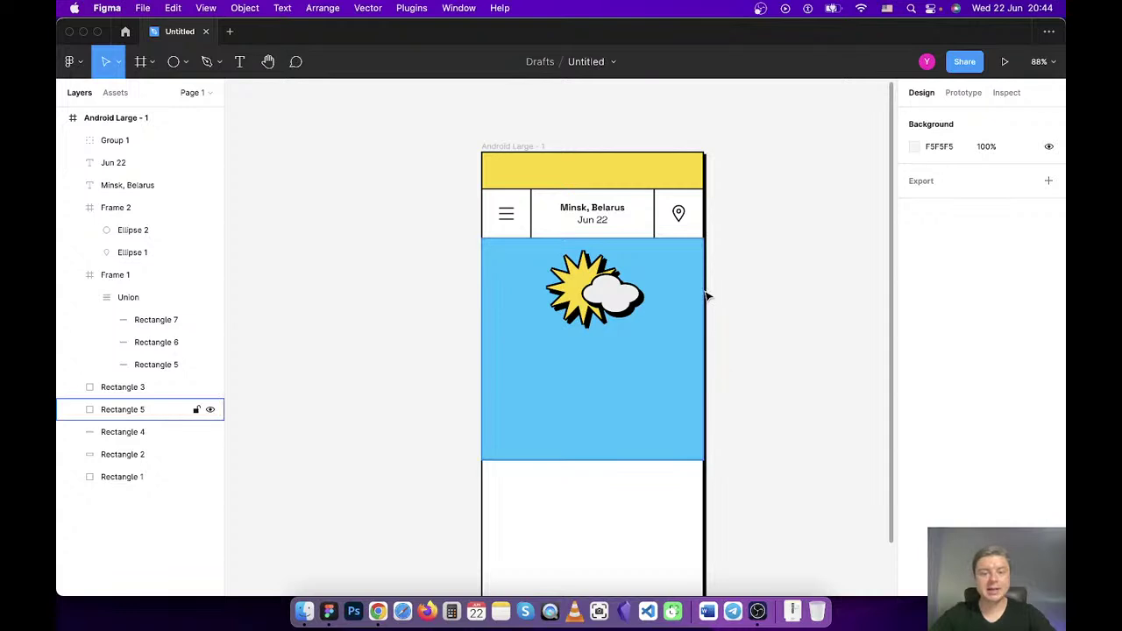
{"action": "scroll", "coordinate": [706, 295], "scroll_direction": "right", "scroll_amount": 3}
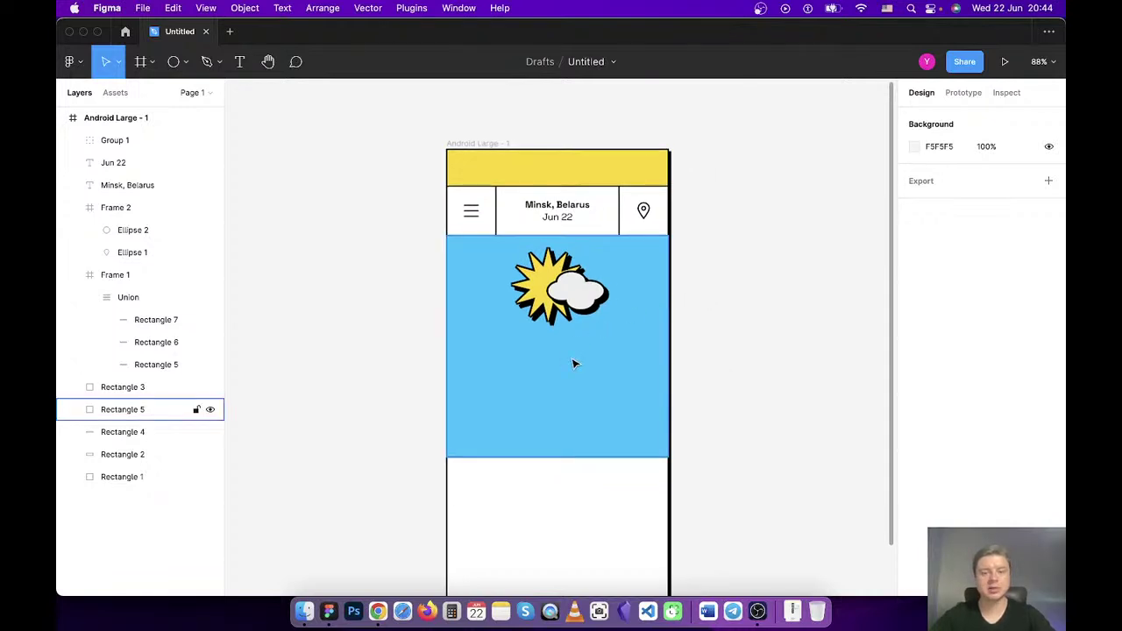
{"action": "left_click", "coordinate": [241, 63]}
{"action": "key", "text": "ctrl+g"}
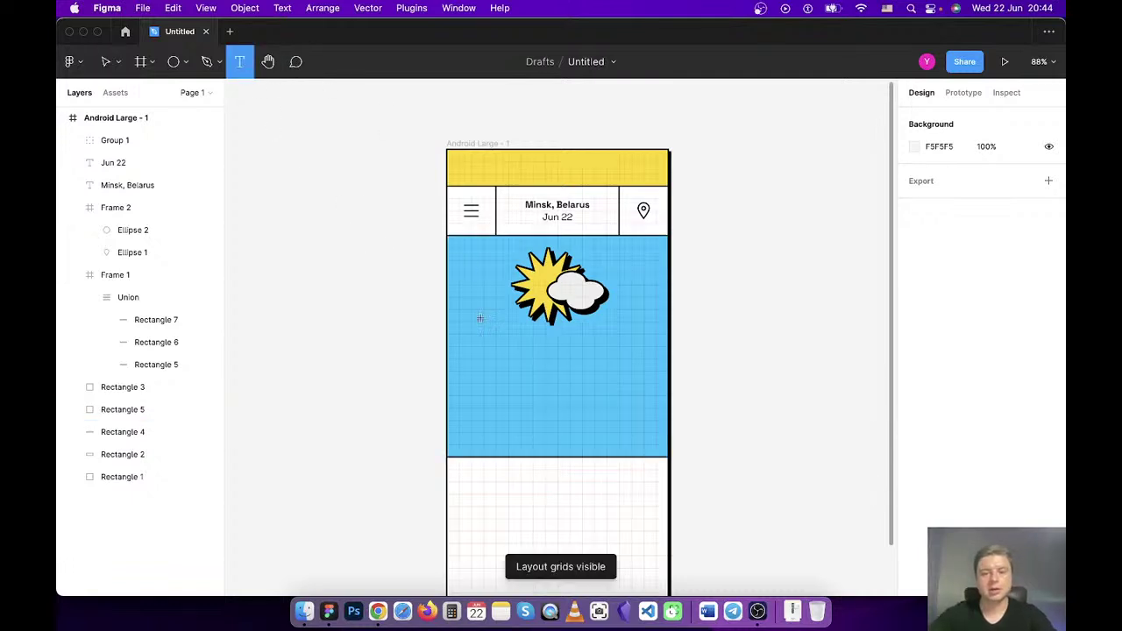
{"action": "left_click_drag", "start_coordinate": [495, 333], "coordinate": [620, 384]}
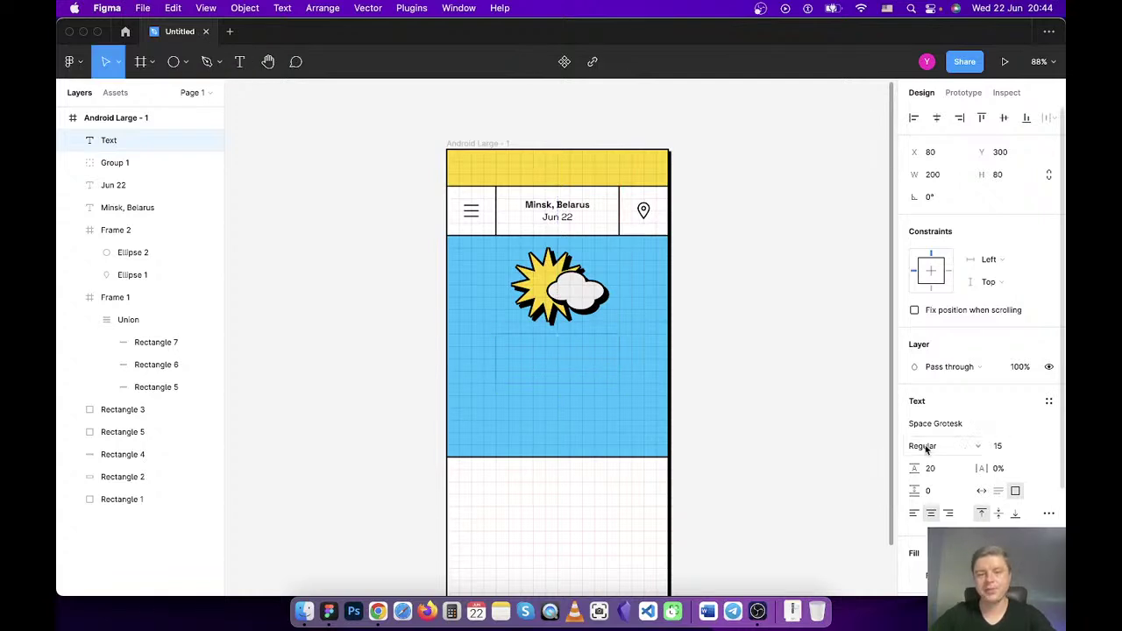
{"action": "type", "text": "23"}
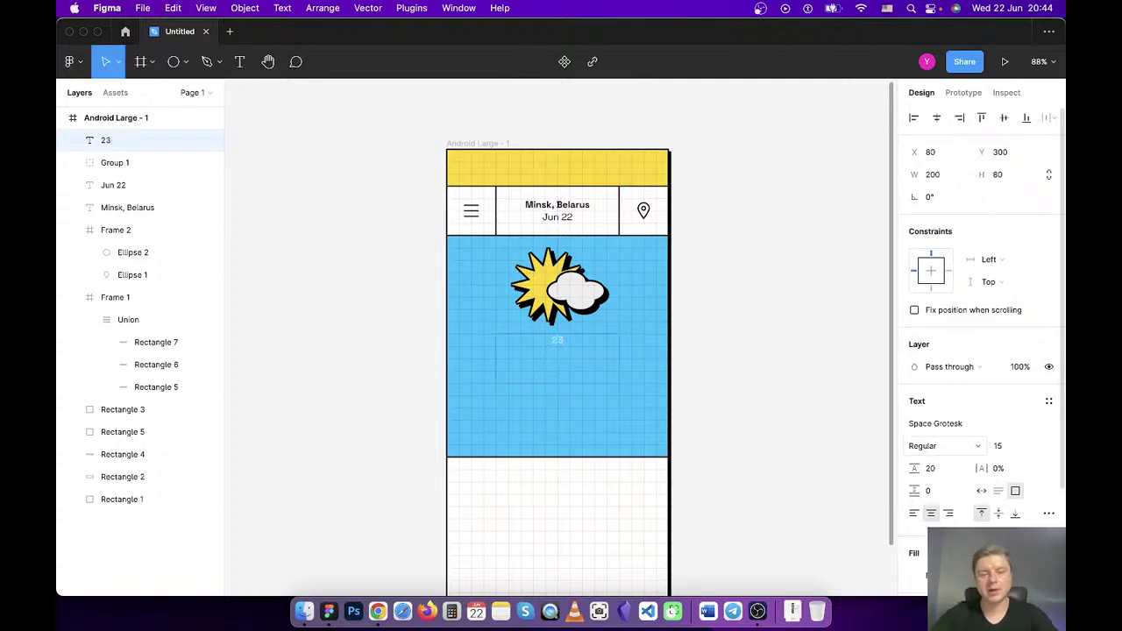
{"action": "type", "text": " C"}
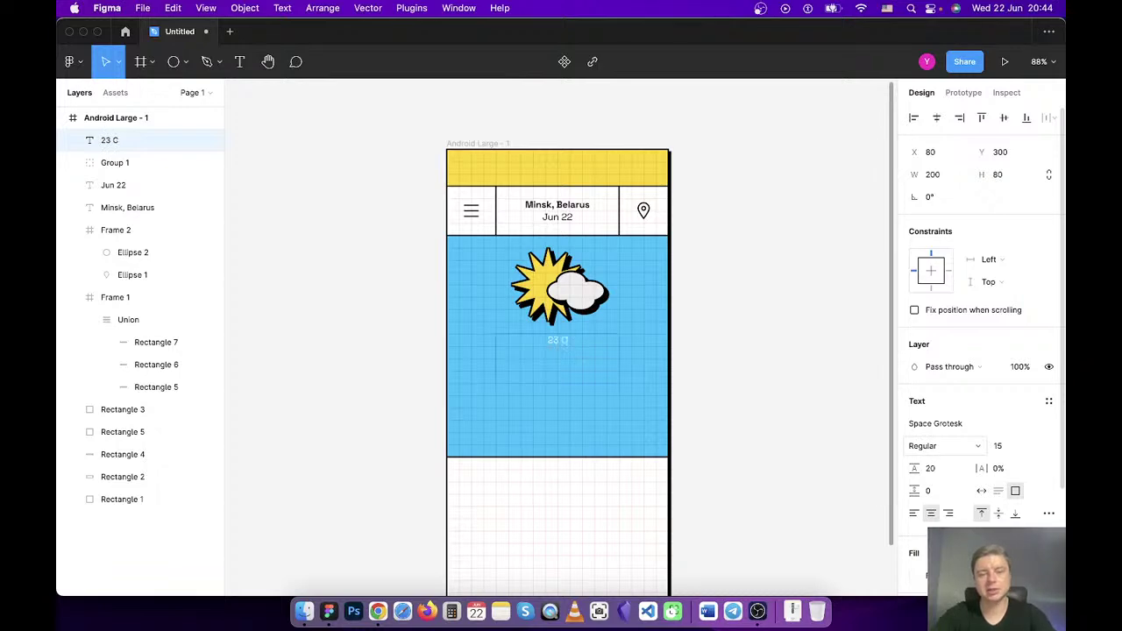
{"action": "key", "text": "Escape"}
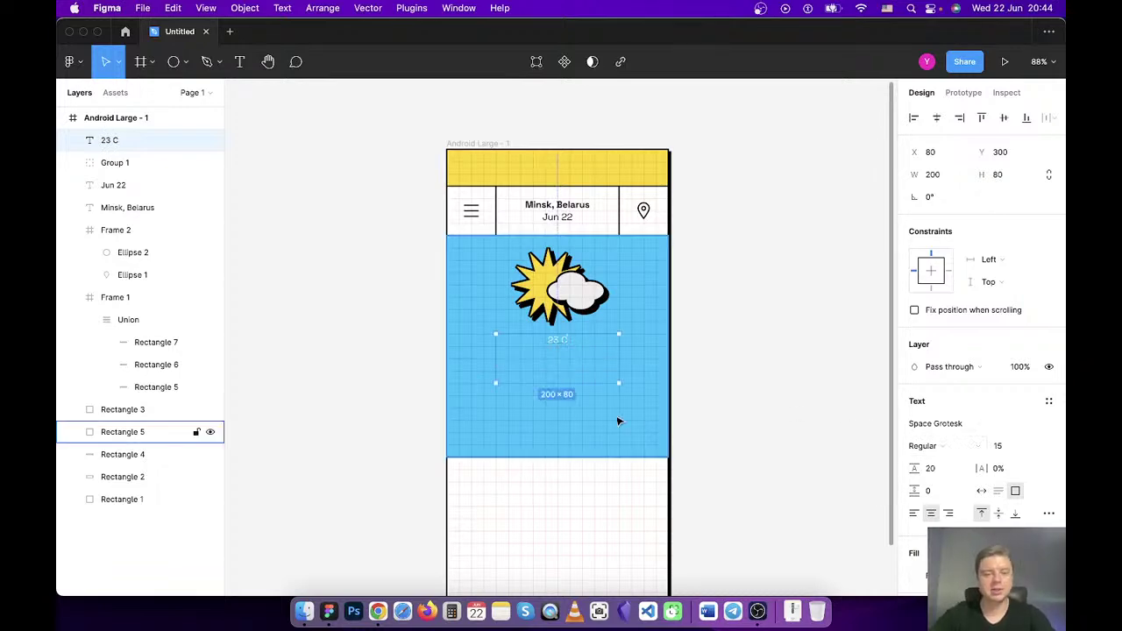
{"action": "left_click", "coordinate": [378, 610]}
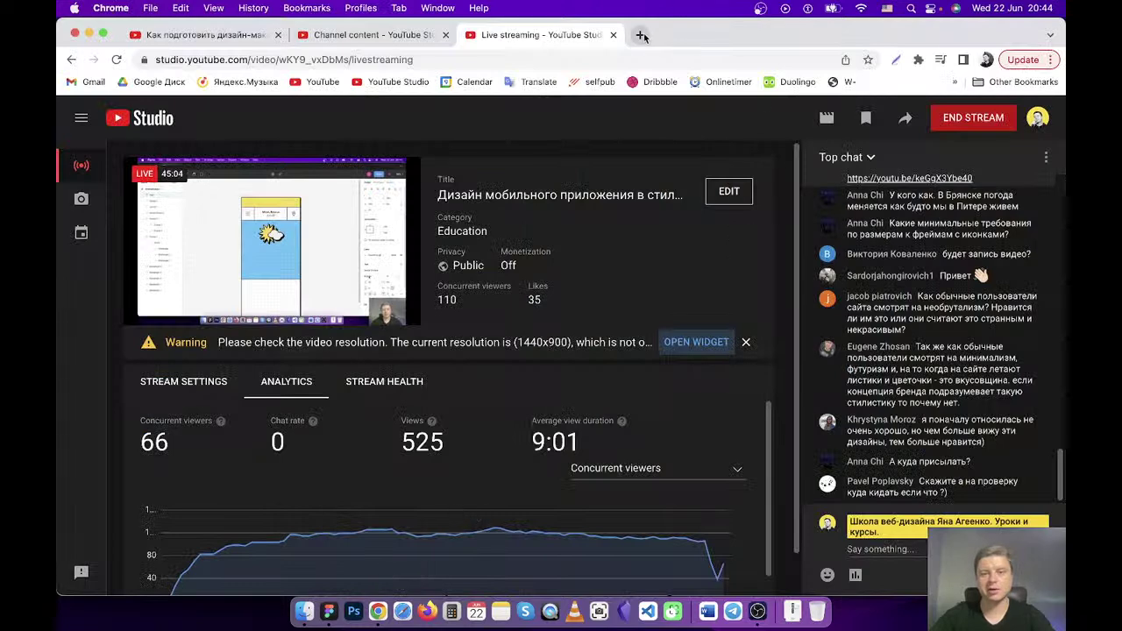
- Search Google for 'символ цельсия' in a new tab and copy the ° degree sign
{"action": "left_click", "coordinate": [638, 34]}
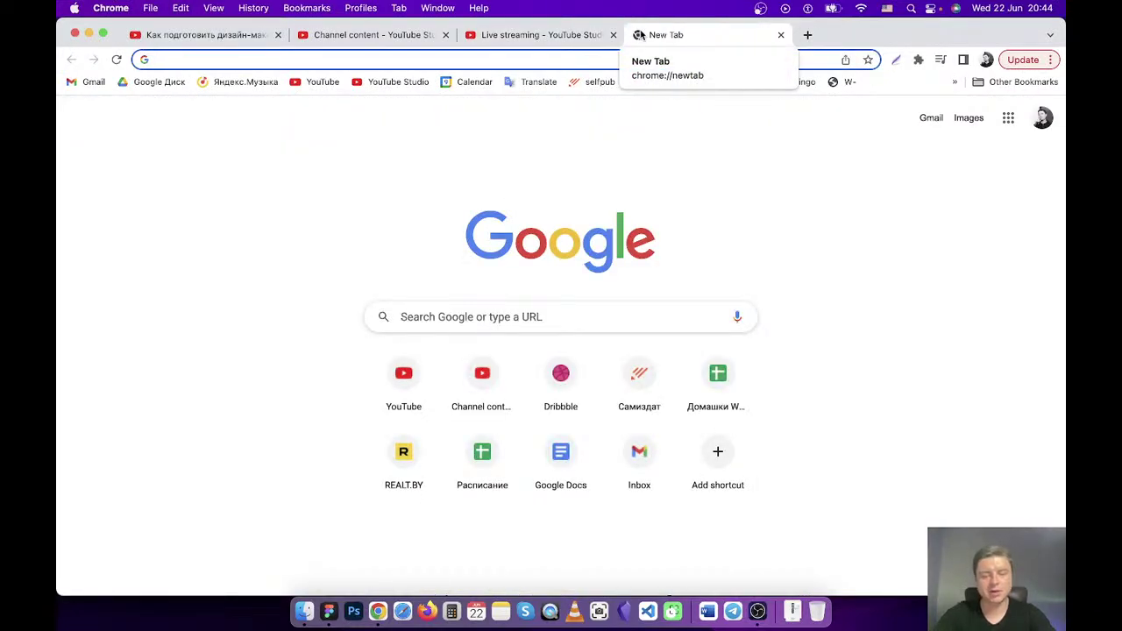
{"action": "type", "text": "cbvdj"}
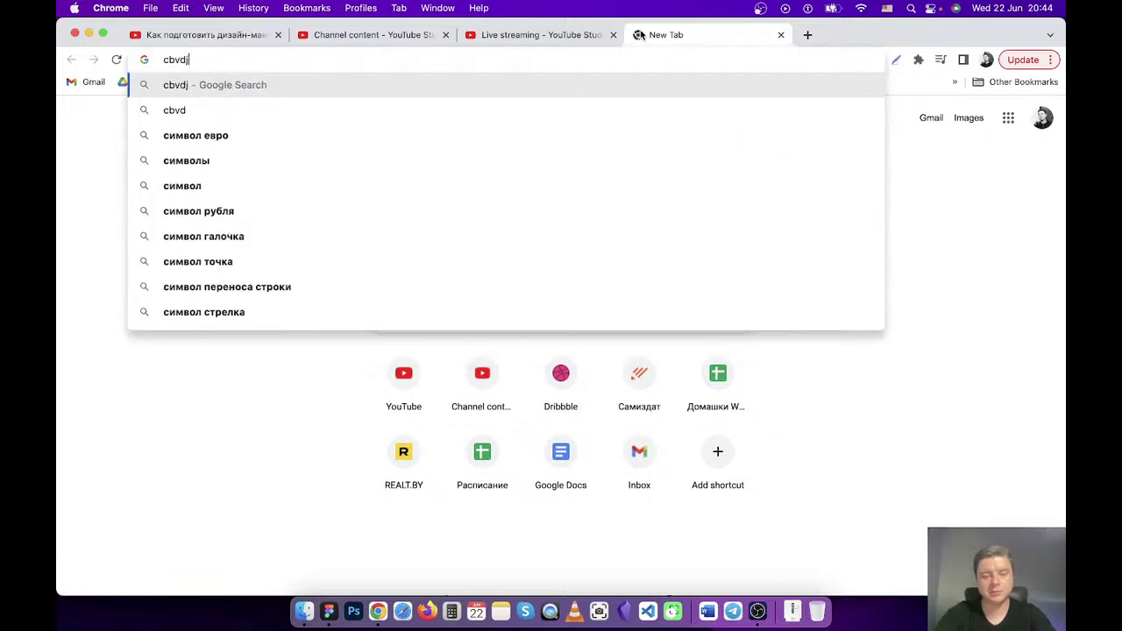
{"action": "type", "text": "k wtkmcbz"}
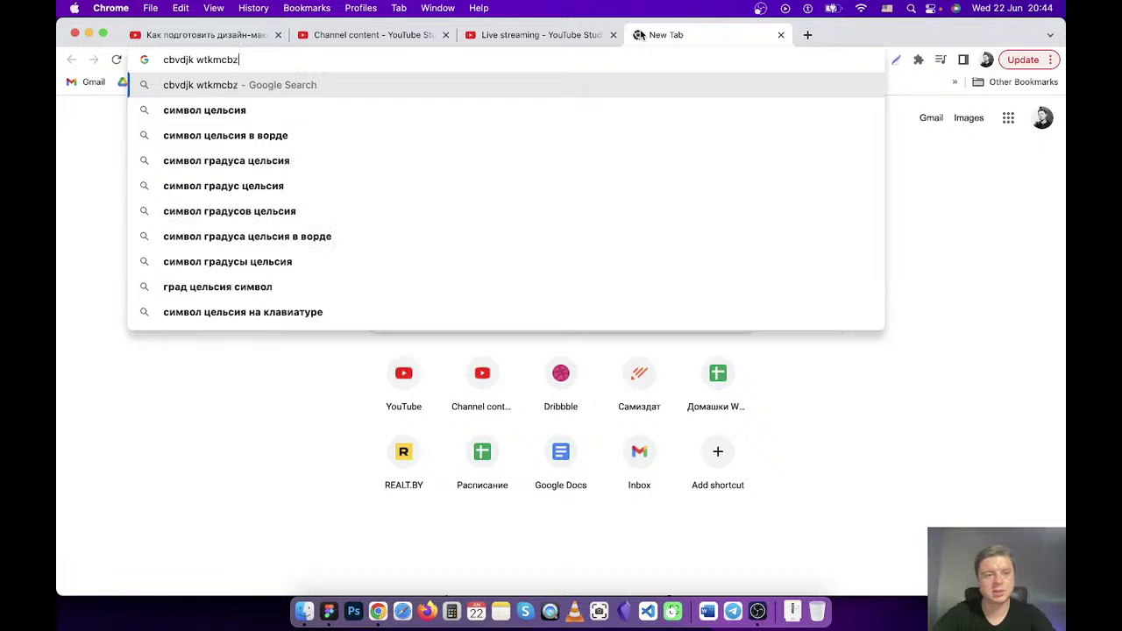
{"action": "key", "text": "Down"}
{"action": "key", "text": "Return"}
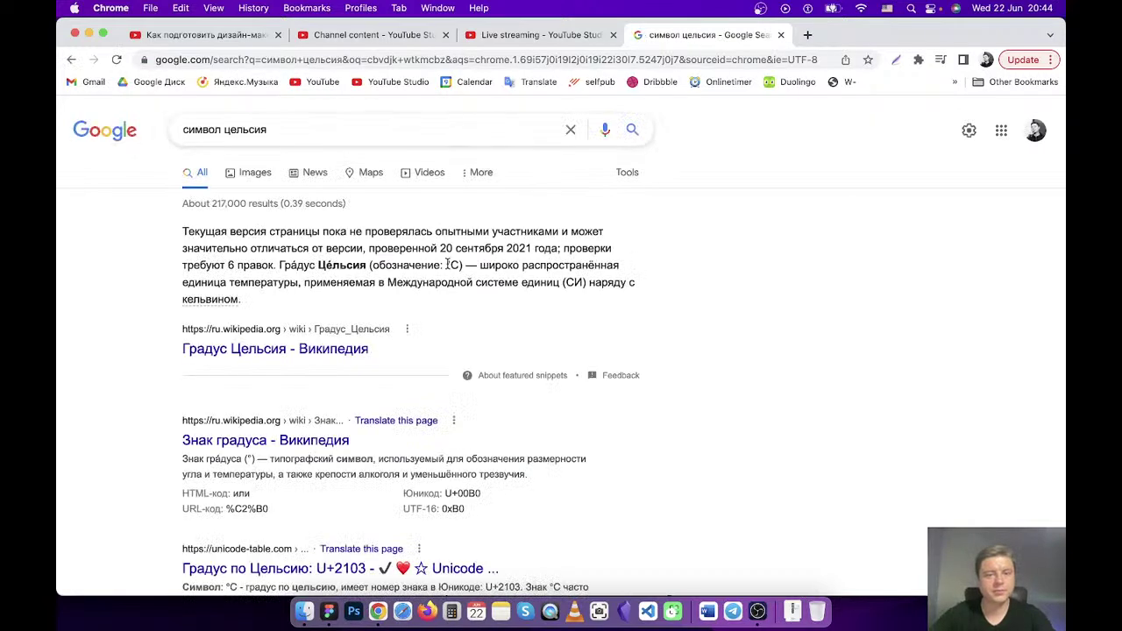
{"action": "left_click_drag", "start_coordinate": [456, 263], "coordinate": [447, 265]}
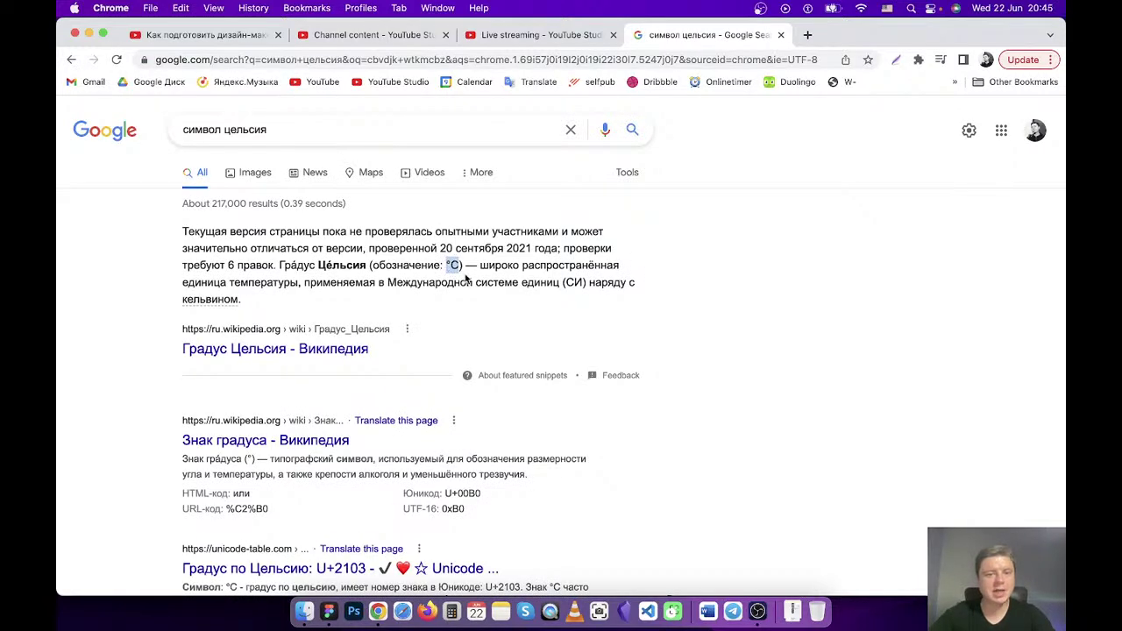
{"action": "left_click", "coordinate": [449, 267]}
{"action": "left_click_drag", "start_coordinate": [451, 267], "coordinate": [444, 266]}
{"action": "key", "text": "ctrl+c"}
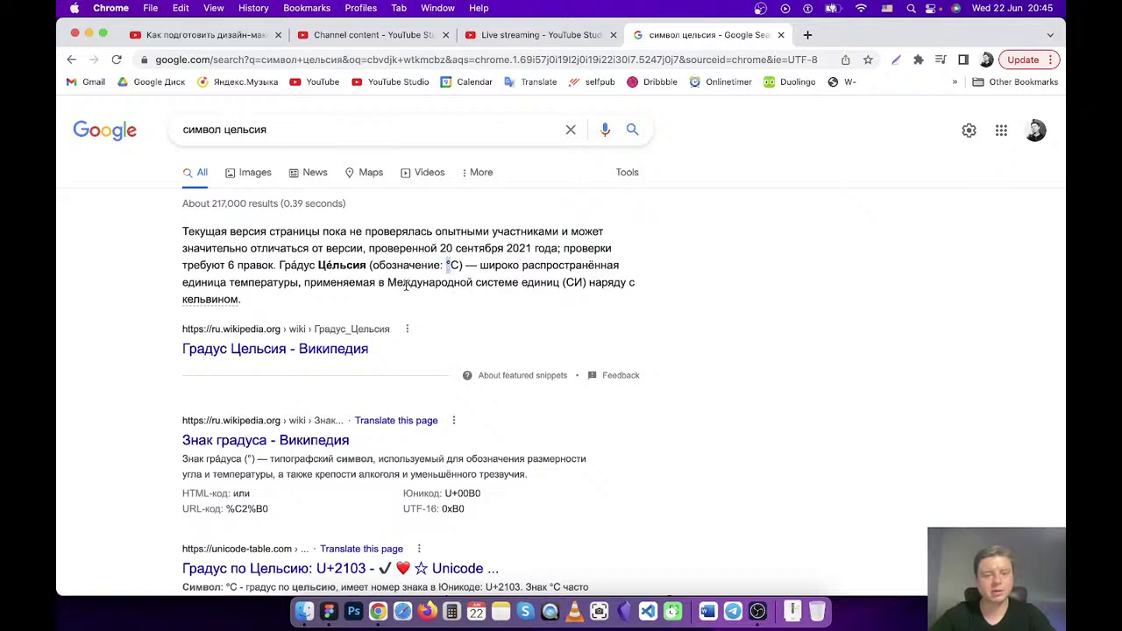
{"action": "left_click", "coordinate": [329, 611]}
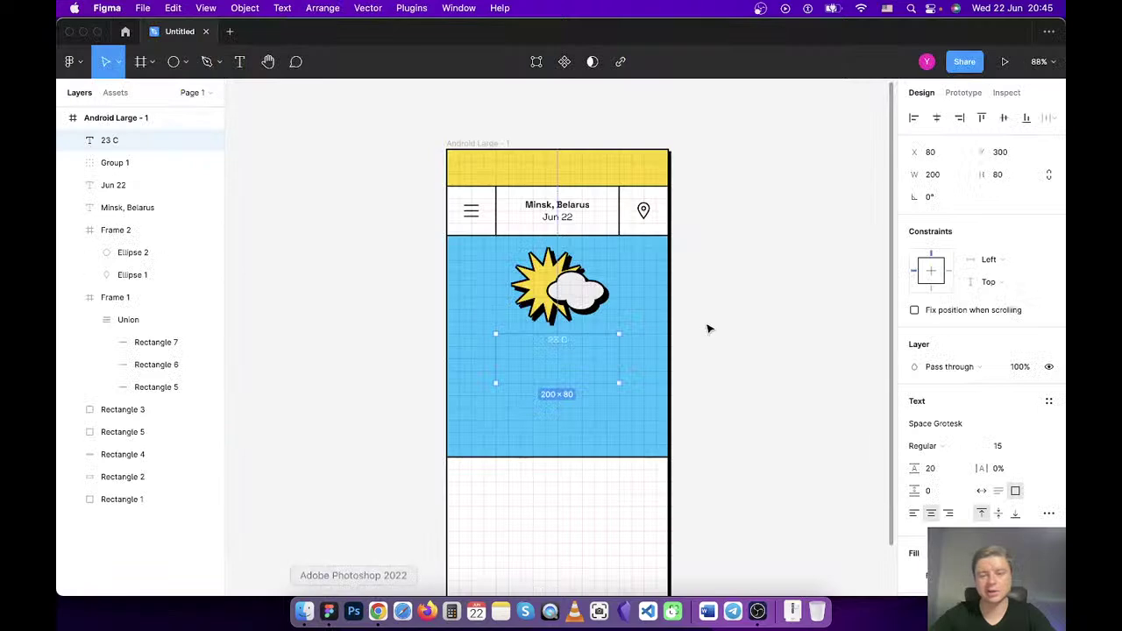
- Replace the space in '23 C' with the pasted degree sign so it reads 23°C
{"action": "scroll", "coordinate": [561, 346], "scroll_direction": "up", "scroll_amount": 5}
{"action": "double_click", "coordinate": [563, 314]}
{"action": "left_click", "coordinate": [562, 314]}
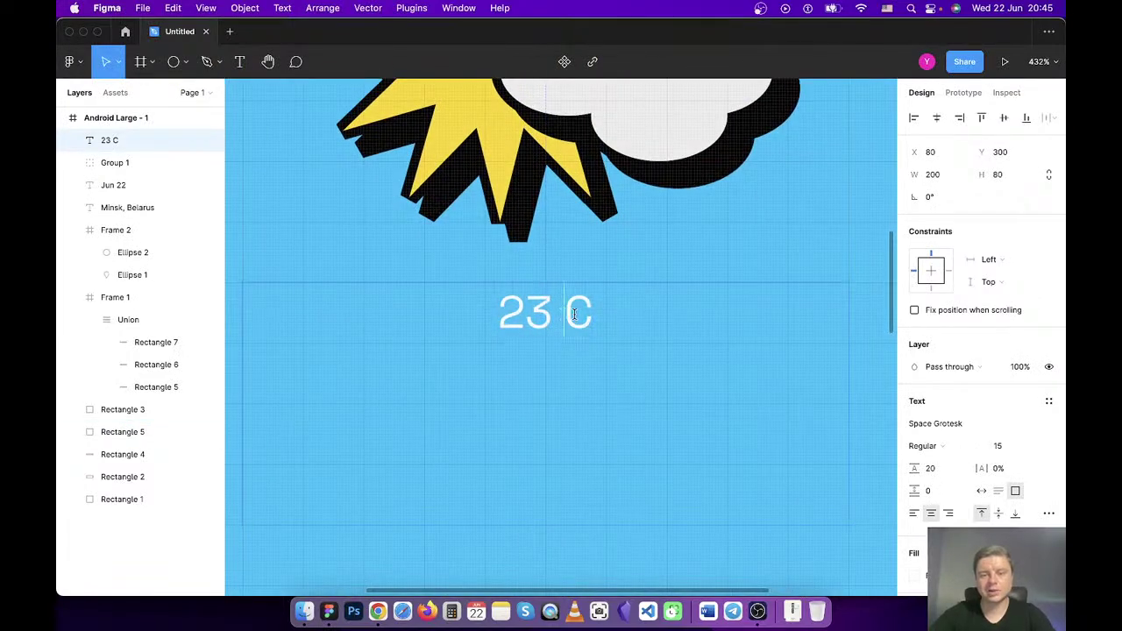
{"action": "key", "text": "BackSpace"}
{"action": "key", "text": "ctrl+v"}
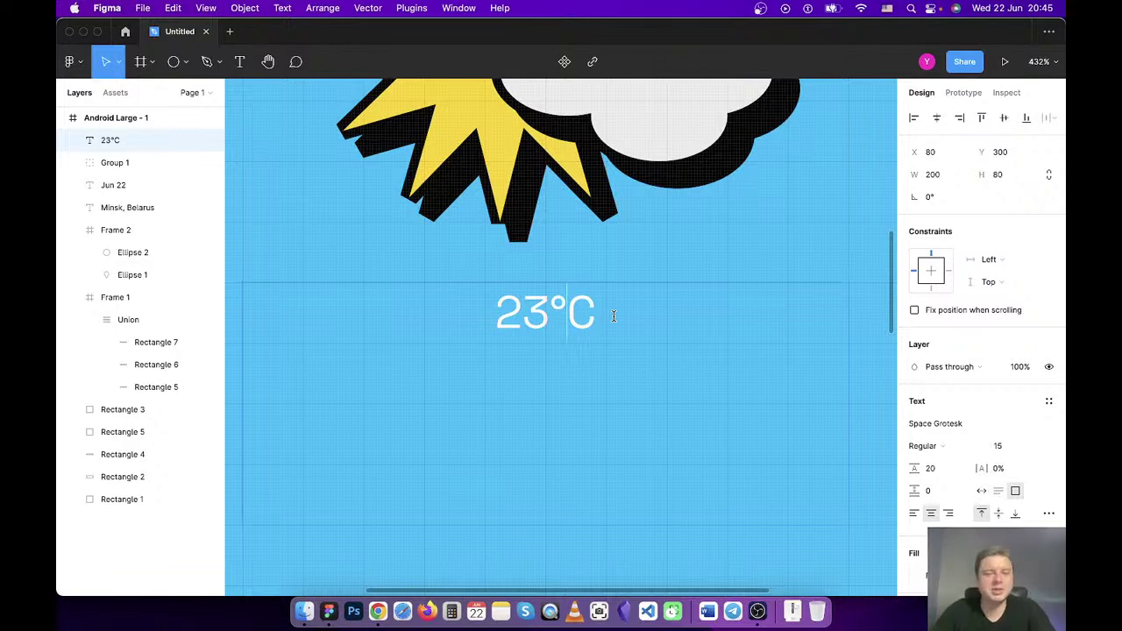
- Select all characters of the 23°C text
{"action": "scroll", "coordinate": [614, 315], "scroll_direction": "down", "scroll_amount": 5}
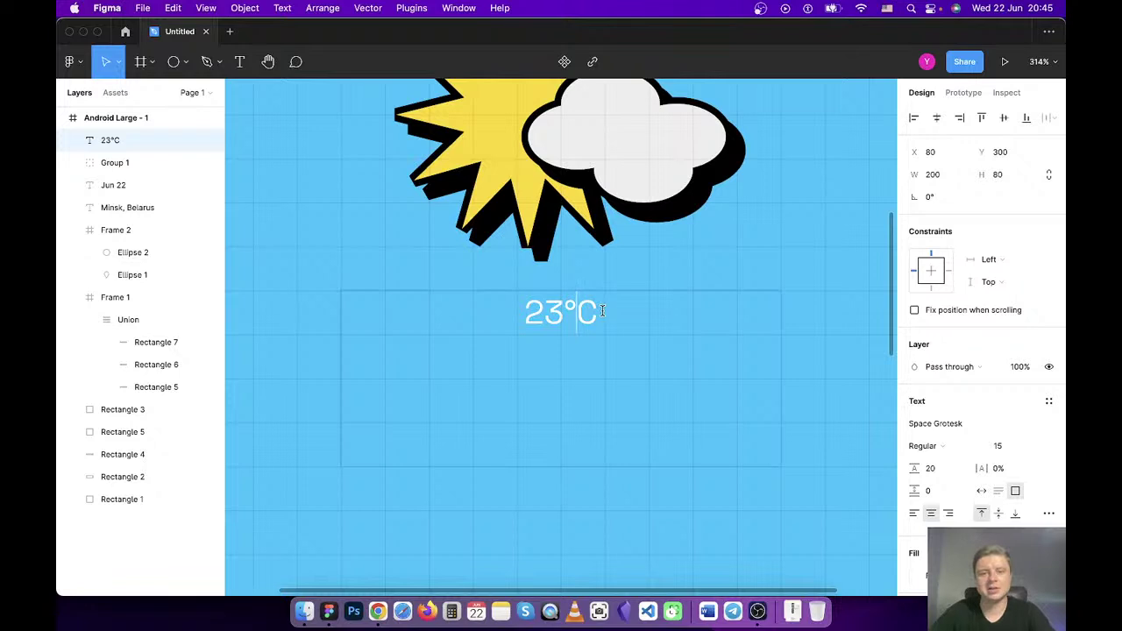
{"action": "scroll", "coordinate": [602, 311], "scroll_direction": "down", "scroll_amount": 2}
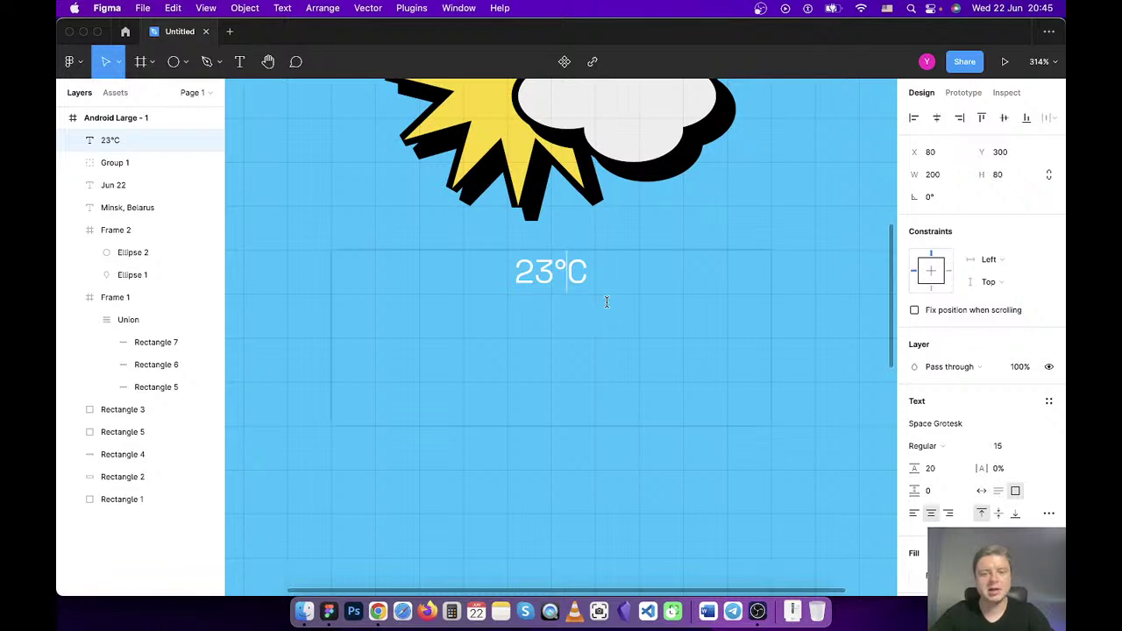
{"action": "key", "text": "super+a"}
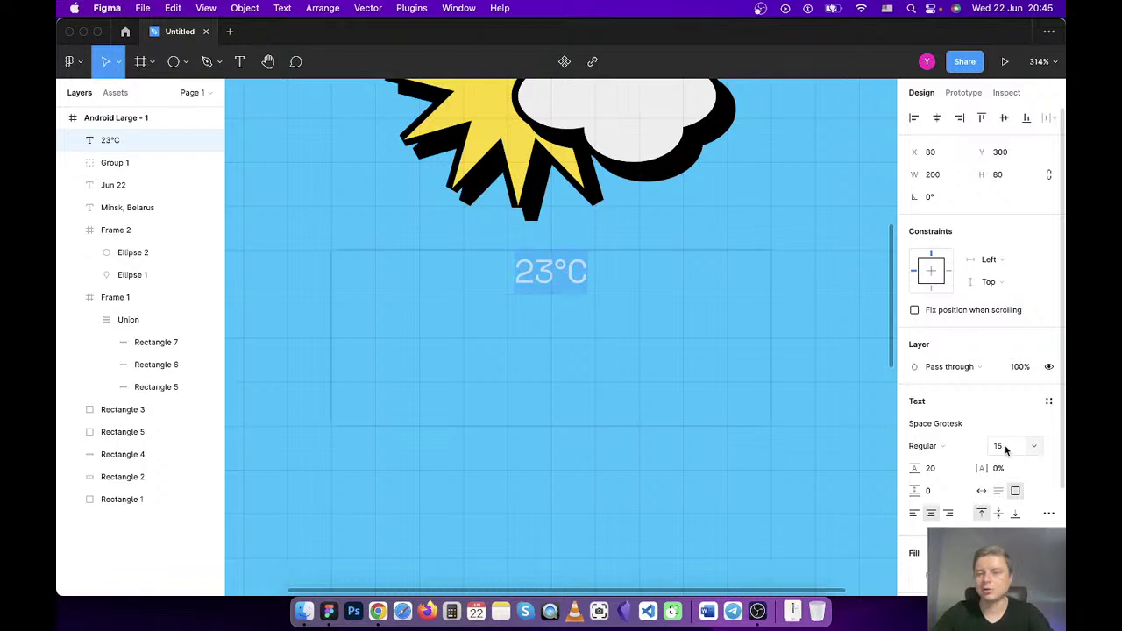
- Set the 23°C text to font size 80 with a line height of 80
{"action": "left_click", "coordinate": [1005, 448]}
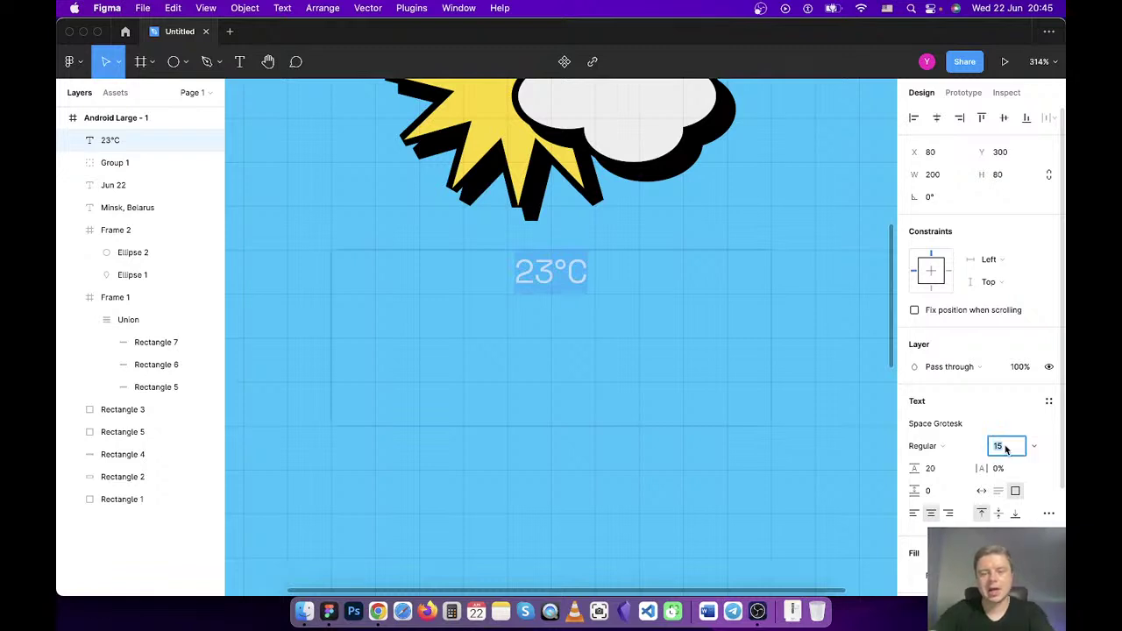
{"action": "type", "text": "80"}
{"action": "key", "text": "Return"}
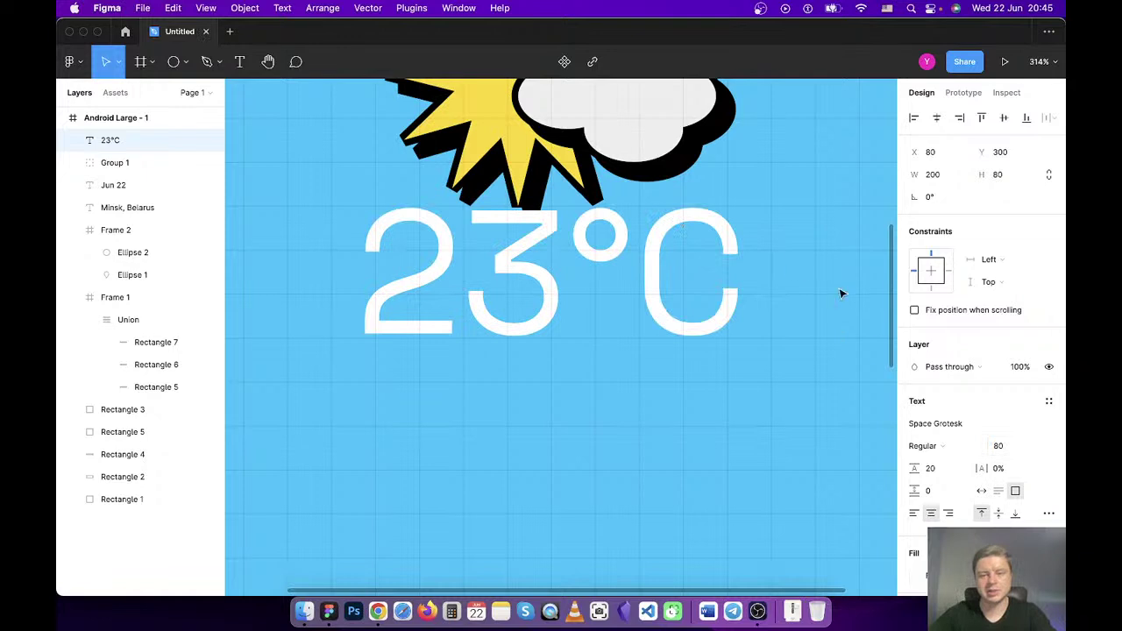
{"action": "left_click", "coordinate": [943, 473]}
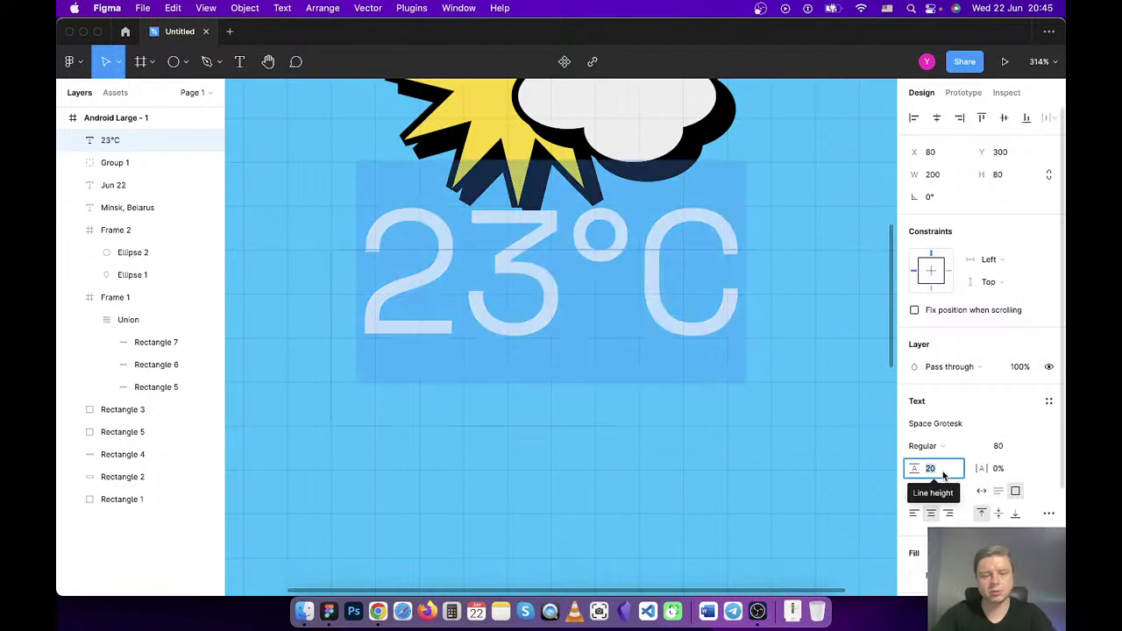
{"action": "type", "text": "80"}
{"action": "key", "text": "Return"}
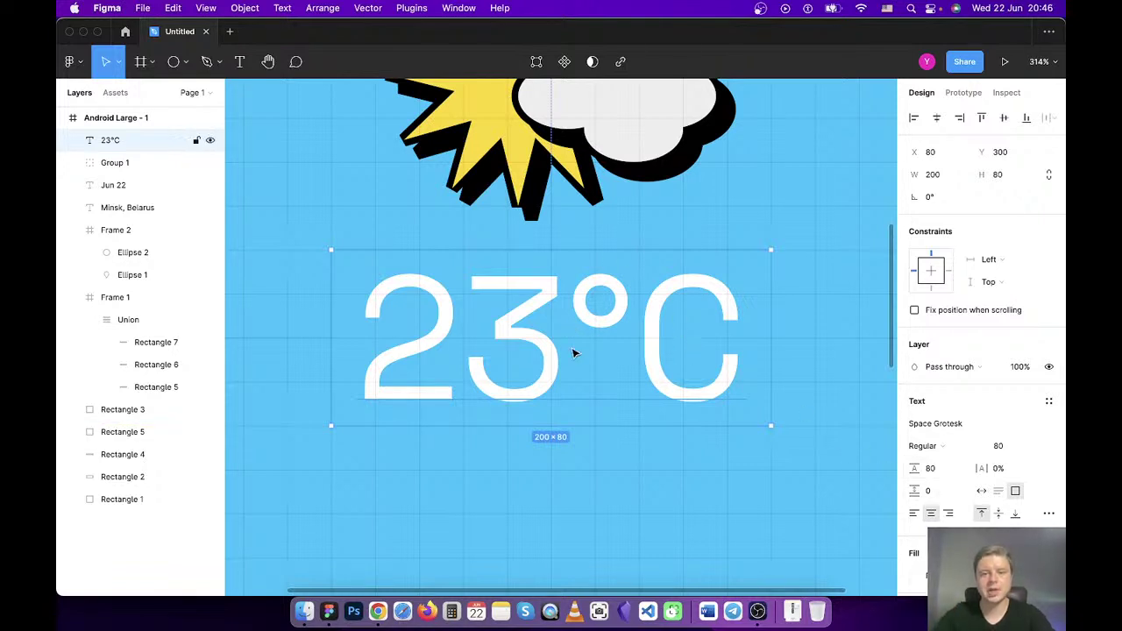
- Change the 23°C text to Medium weight
{"action": "scroll", "coordinate": [572, 354], "scroll_direction": "down", "scroll_amount": 6}
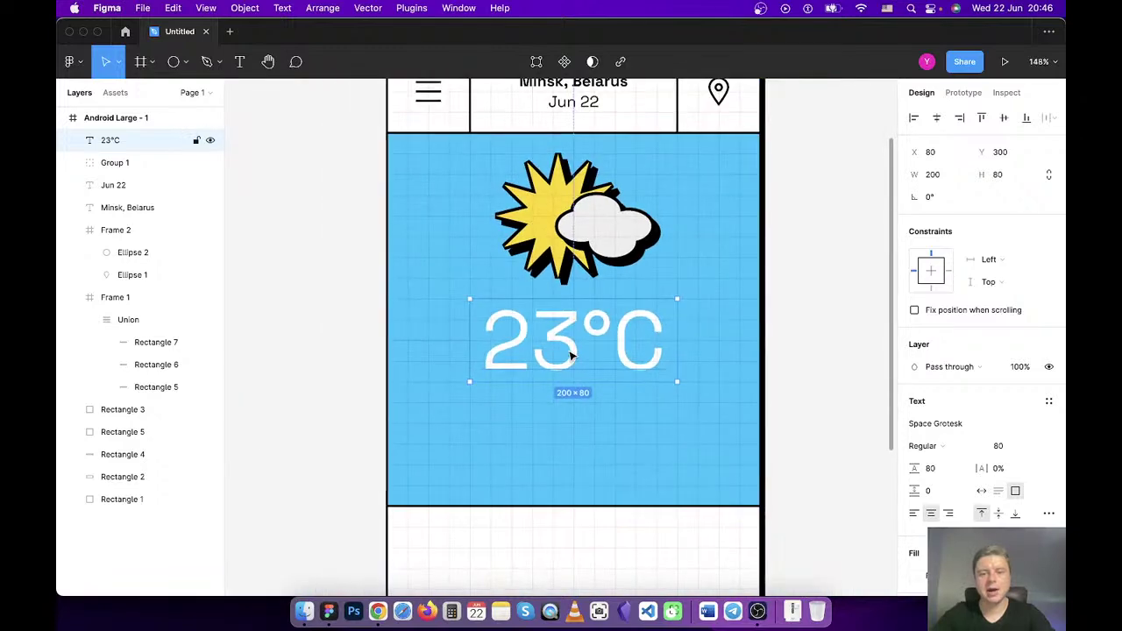
{"action": "left_click", "coordinate": [960, 445]}
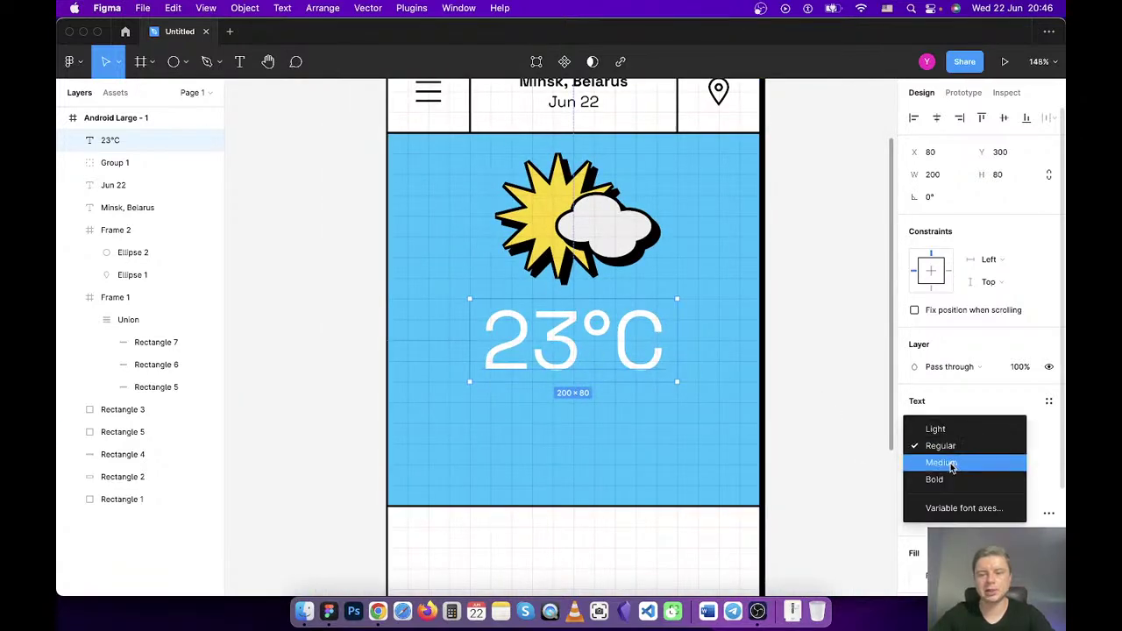
{"action": "left_click", "coordinate": [953, 462]}
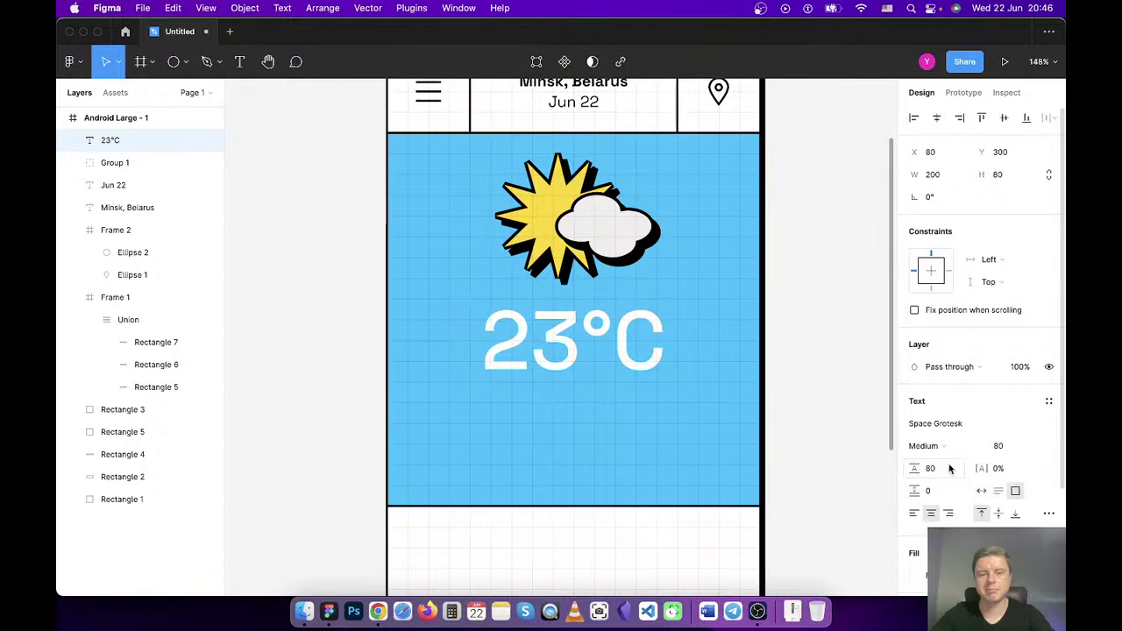
{"action": "left_click", "coordinate": [847, 361]}
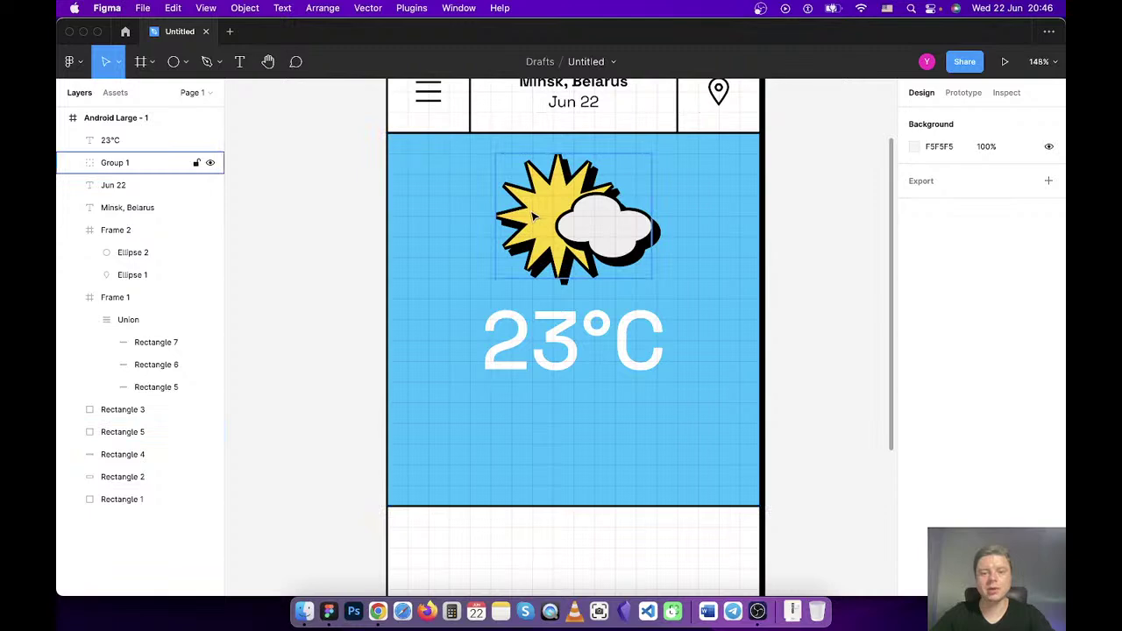
{"action": "left_click", "coordinate": [520, 358]}
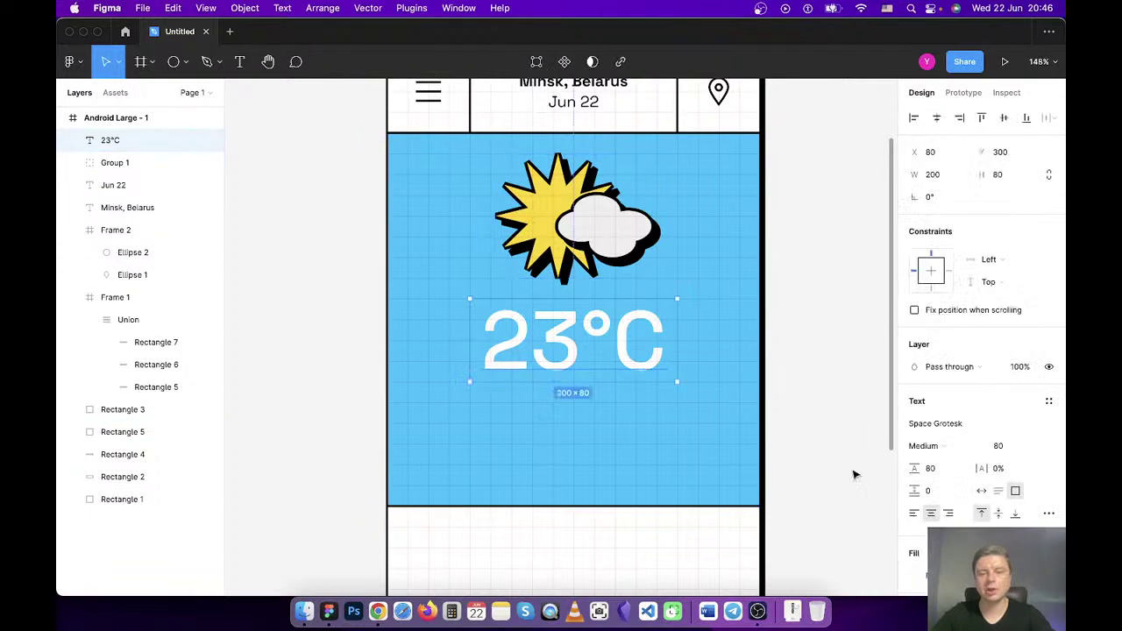
{"action": "scroll", "coordinate": [1002, 499], "scroll_direction": "down", "scroll_amount": 3}
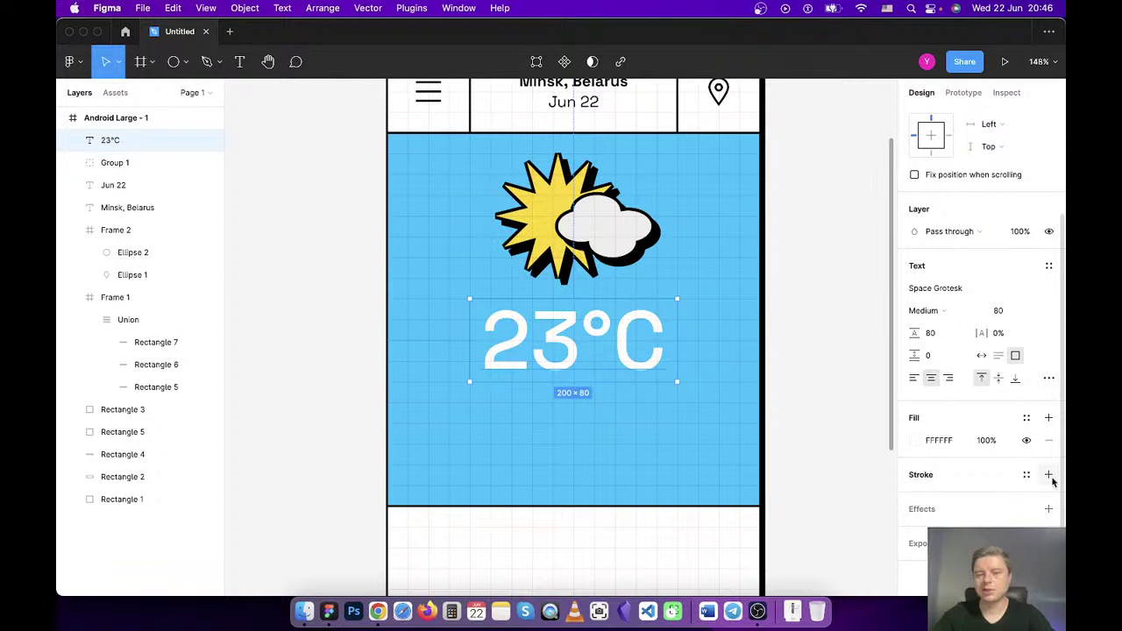
- Add a black outline of weight 3 to the 23°C text
{"action": "left_click", "coordinate": [1048, 475]}
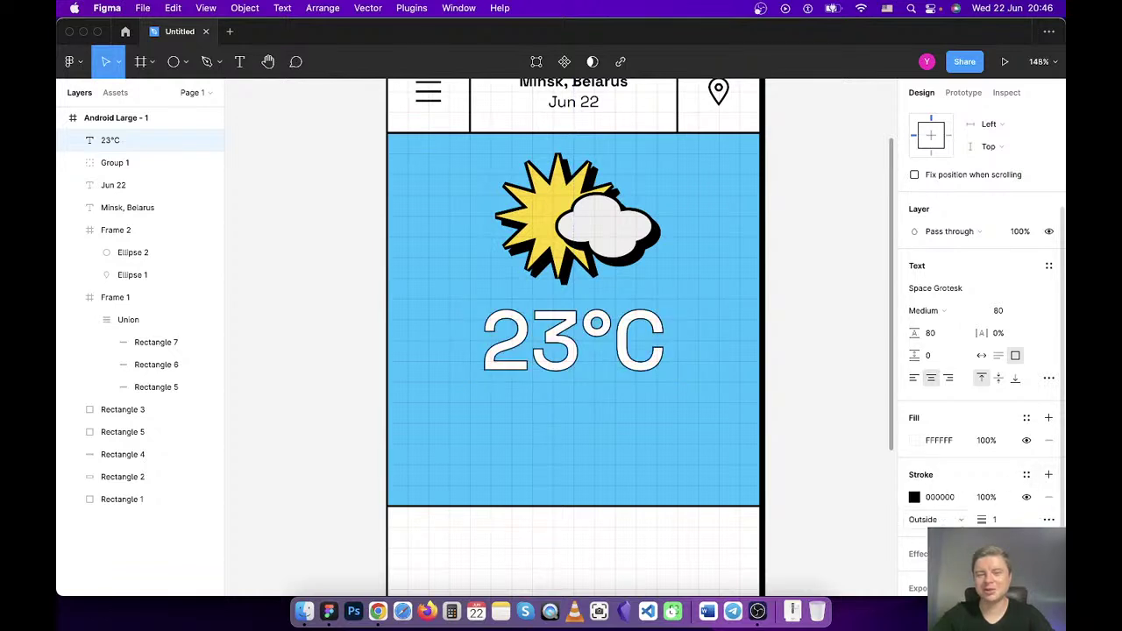
{"action": "left_click", "coordinate": [993, 519]}
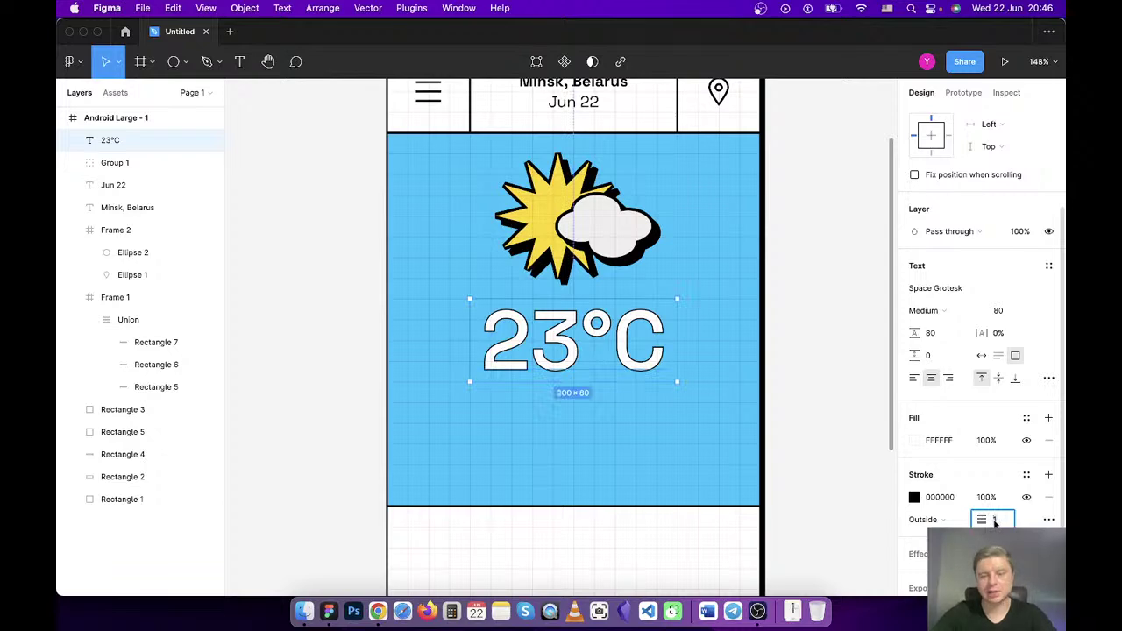
{"action": "type", "text": "3"}
{"action": "key", "text": "Return"}
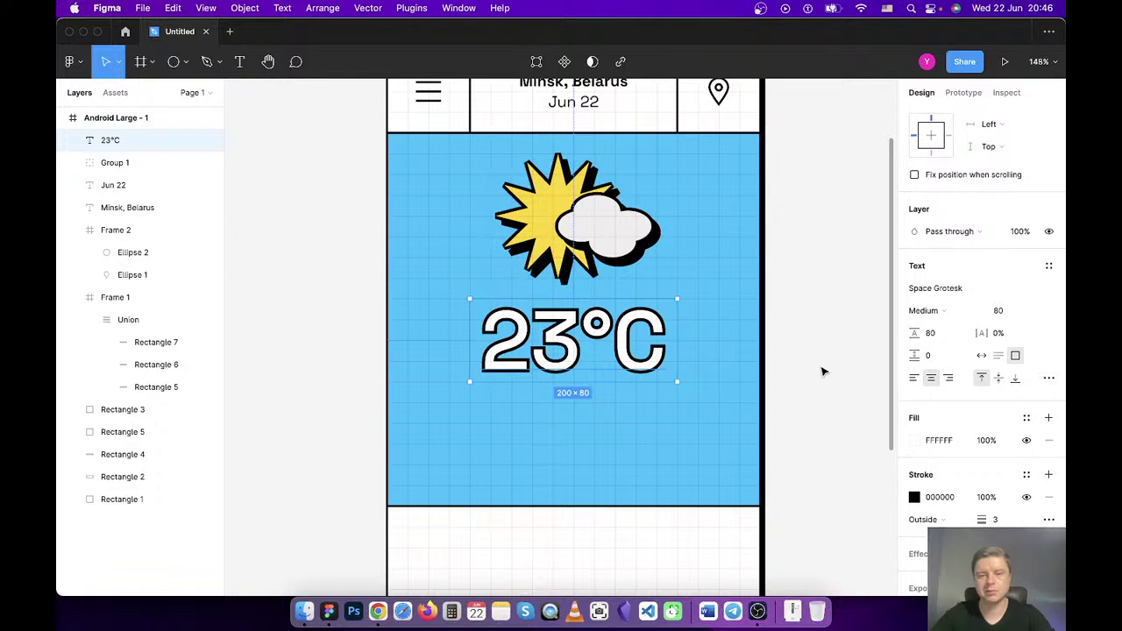
- Copy the cloud shape's black drop shadow and paste it onto the 23°C text
{"action": "left_click", "coordinate": [822, 371]}
{"action": "double_click", "coordinate": [609, 238]}
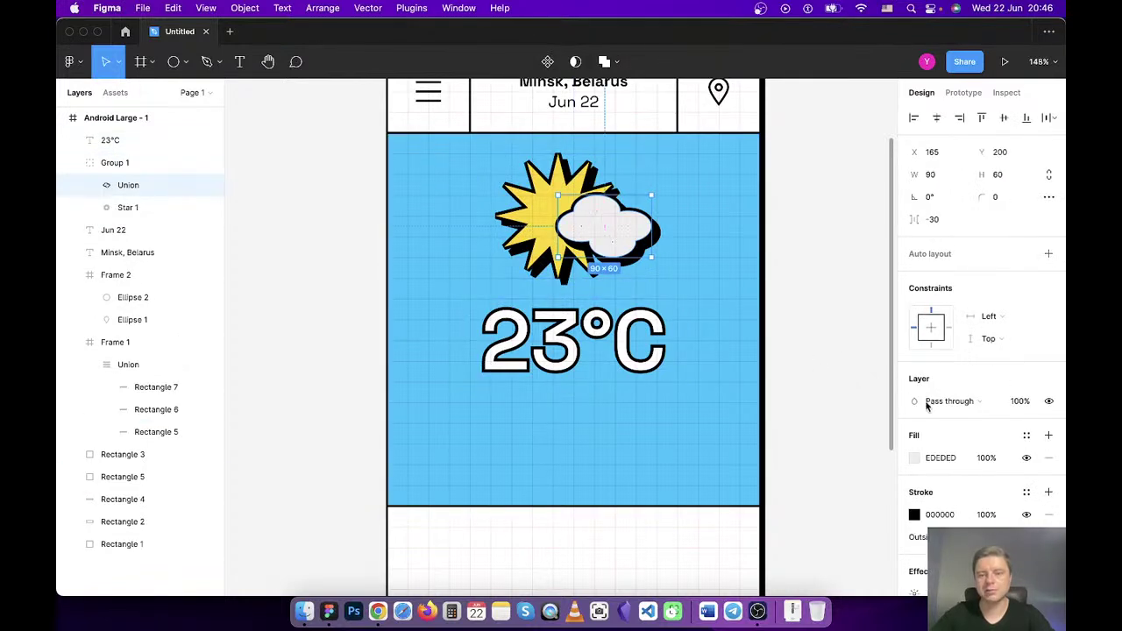
{"action": "scroll", "coordinate": [953, 430], "scroll_direction": "down", "scroll_amount": 2}
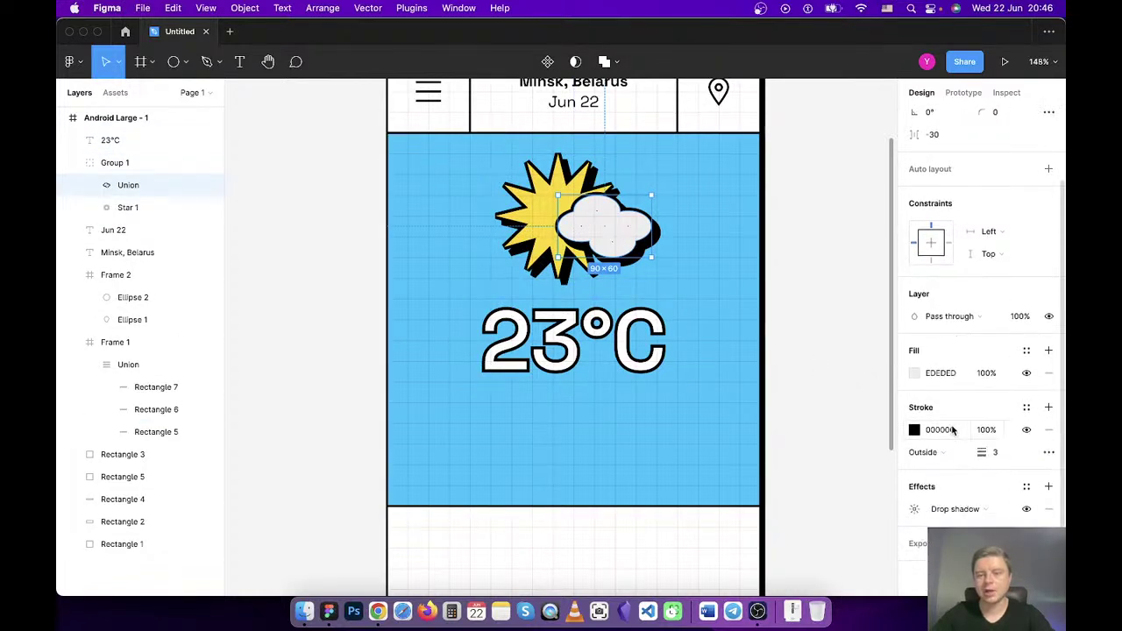
{"action": "left_click", "coordinate": [908, 511]}
{"action": "left_click", "coordinate": [905, 514]}
{"action": "left_click", "coordinate": [908, 511]}
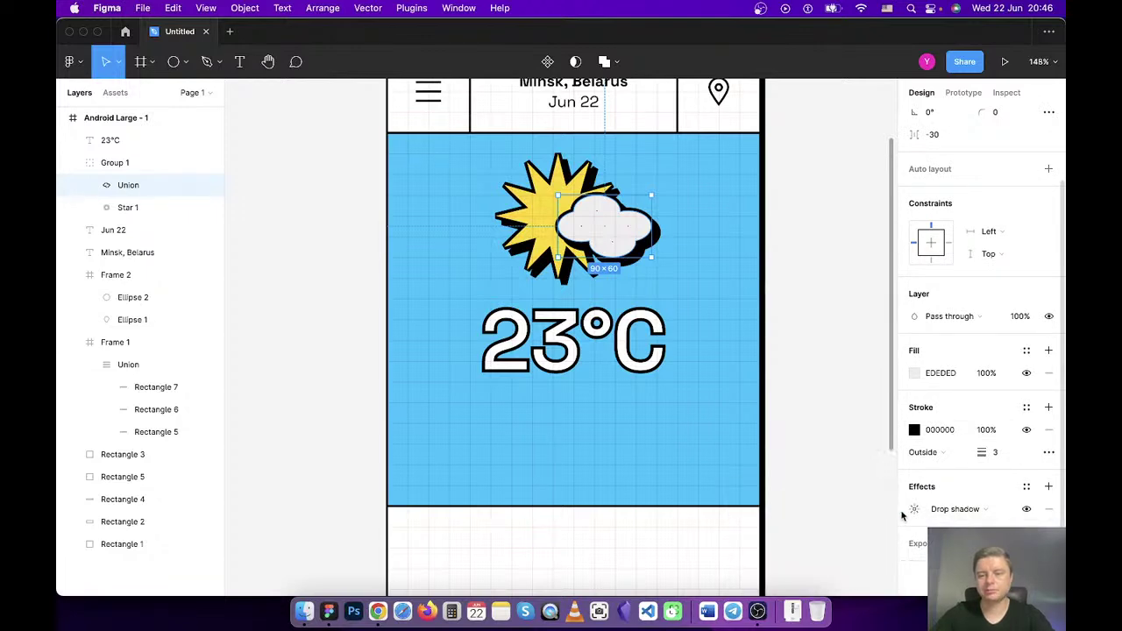
{"action": "left_click", "coordinate": [611, 351]}
{"action": "key", "text": "ctrl+alt+v"}
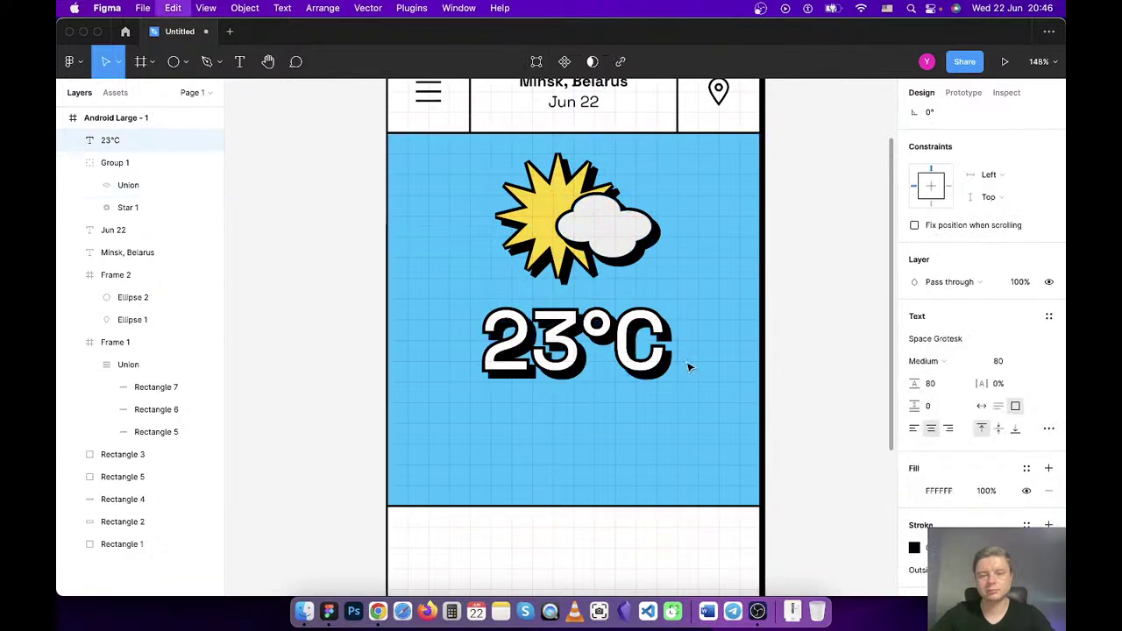
{"action": "left_click", "coordinate": [809, 355]}
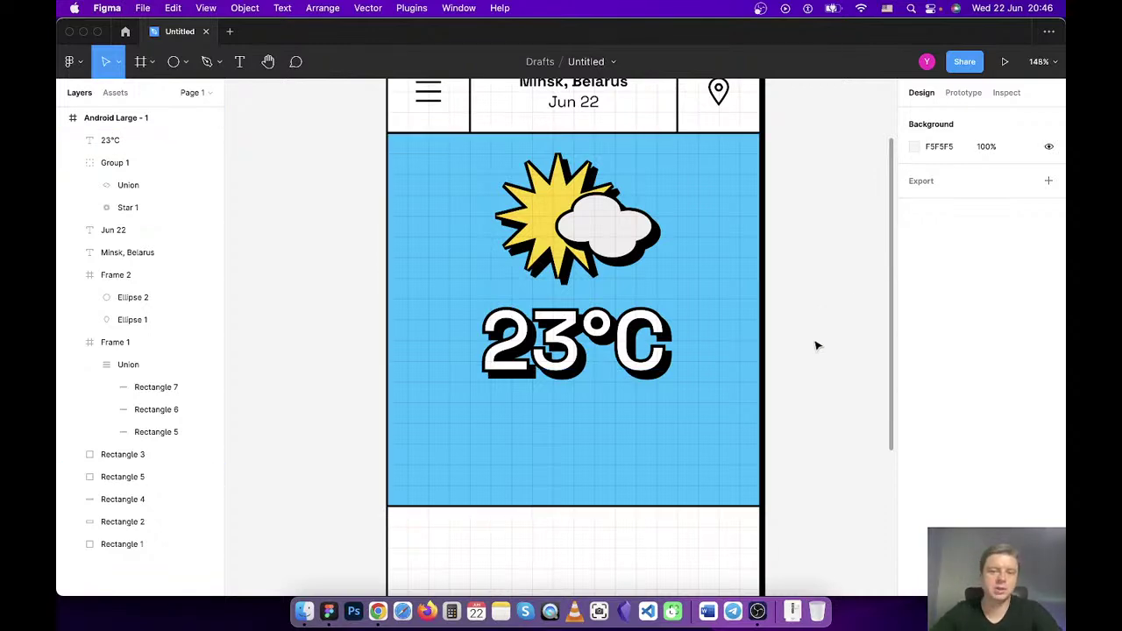
- Try the Bold weight on the 23°C text
{"action": "scroll", "coordinate": [804, 339], "scroll_direction": "down", "scroll_amount": 5}
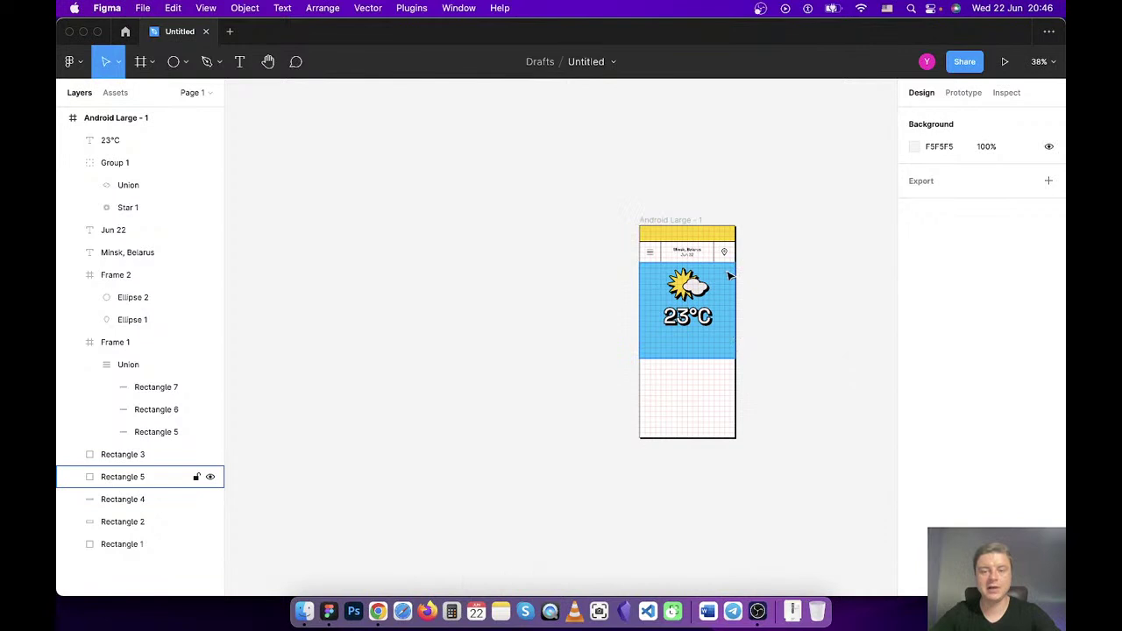
{"action": "scroll", "coordinate": [728, 275], "scroll_direction": "up", "scroll_amount": 3}
{"action": "key", "text": "ctrl+g"}
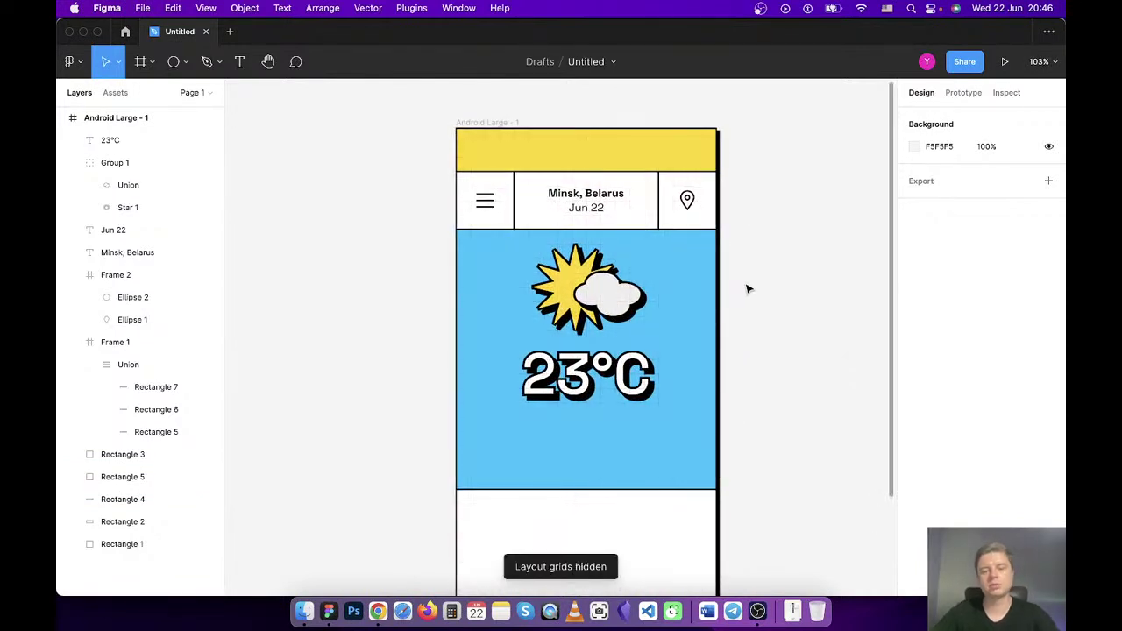
{"action": "key", "text": "ctrl+g"}
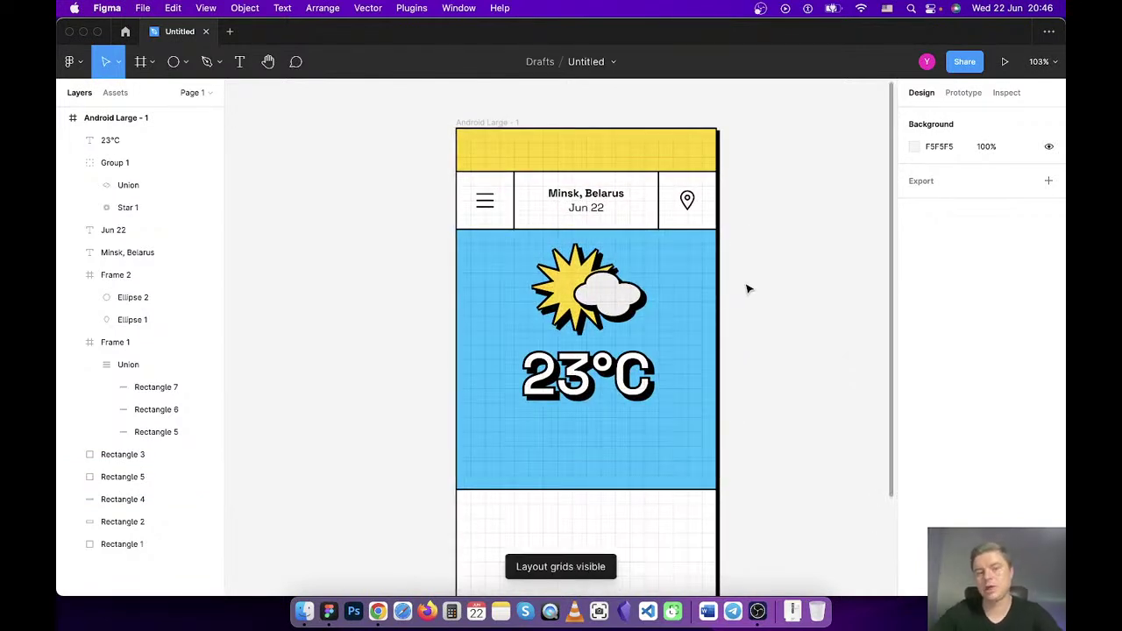
{"action": "left_click", "coordinate": [634, 391]}
{"action": "left_click", "coordinate": [942, 447]}
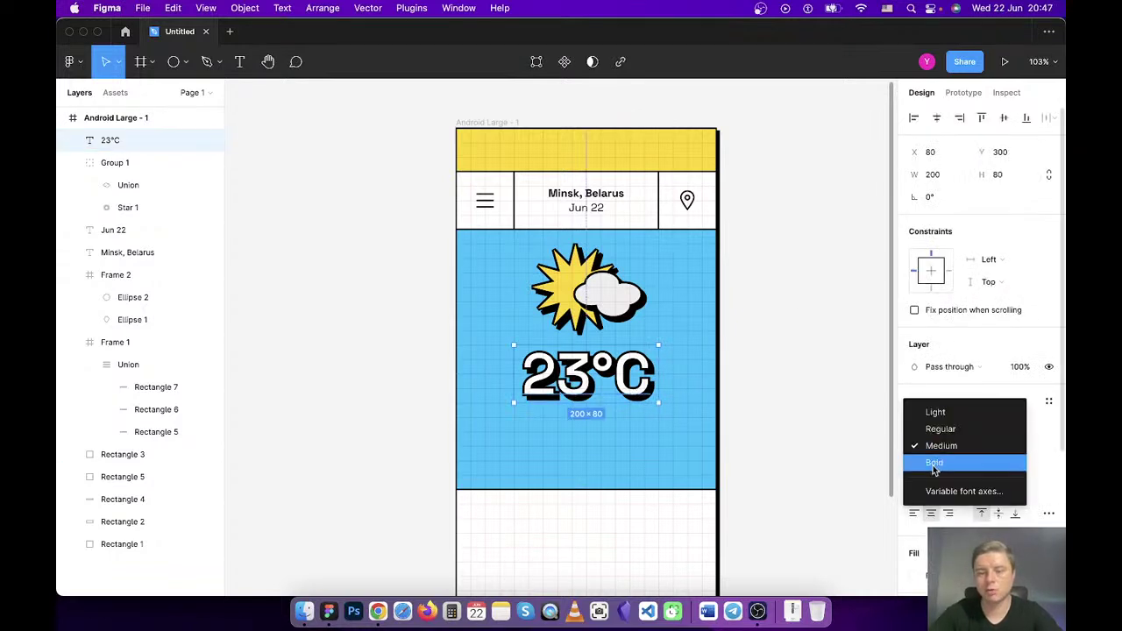
{"action": "left_click", "coordinate": [934, 462]}
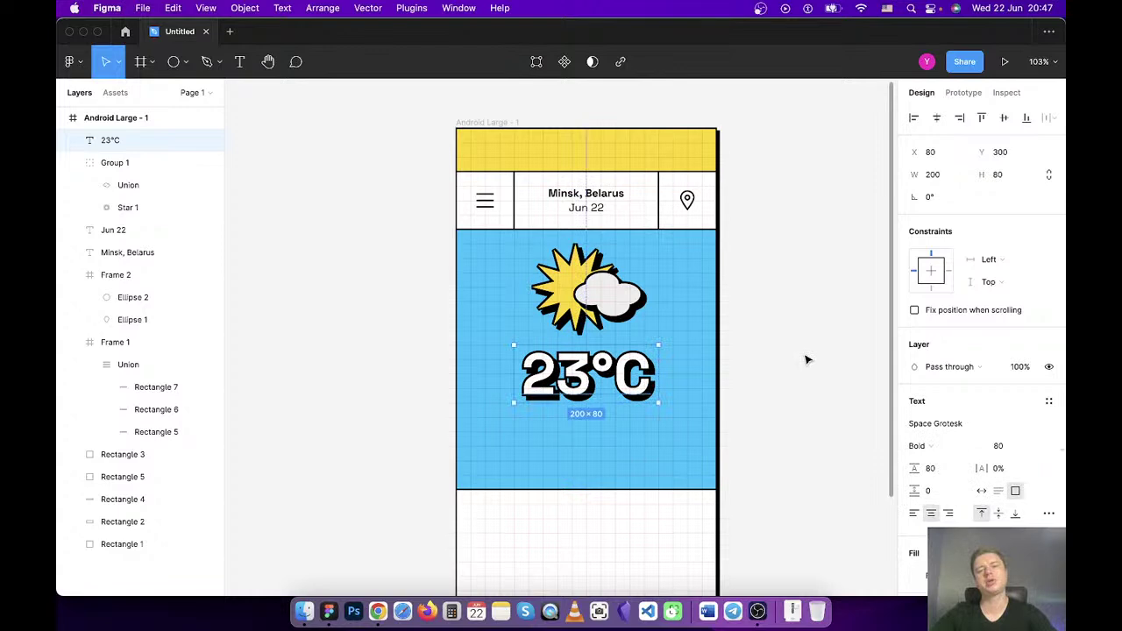
- Compare Medium and Regular weights, settling on Medium for the 23°C text
{"action": "left_click", "coordinate": [917, 445]}
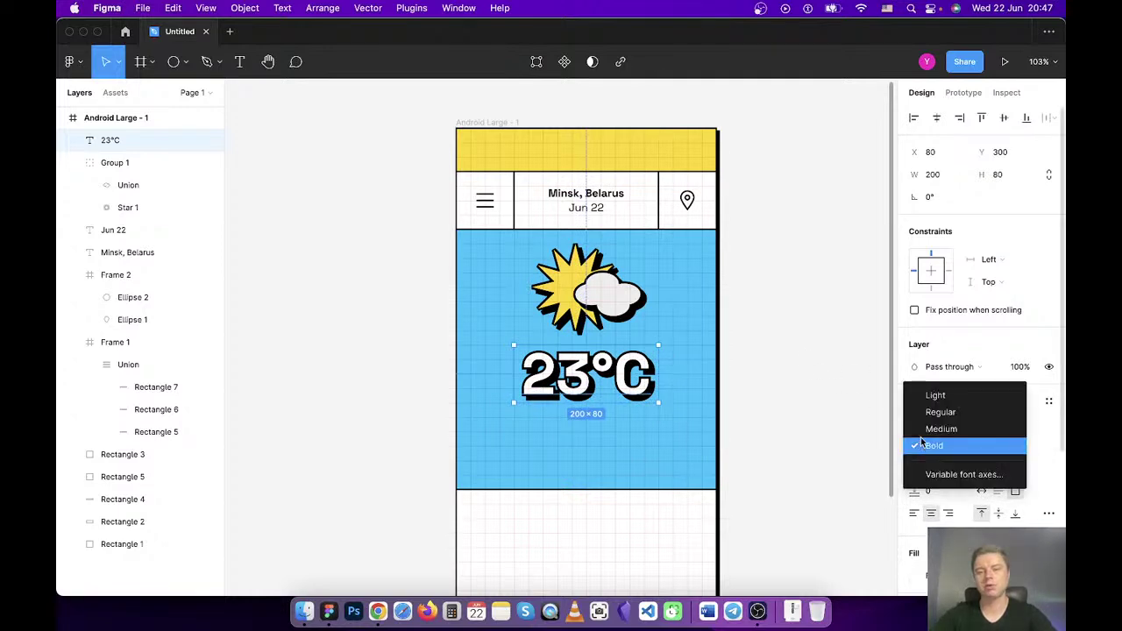
{"action": "left_click", "coordinate": [926, 431]}
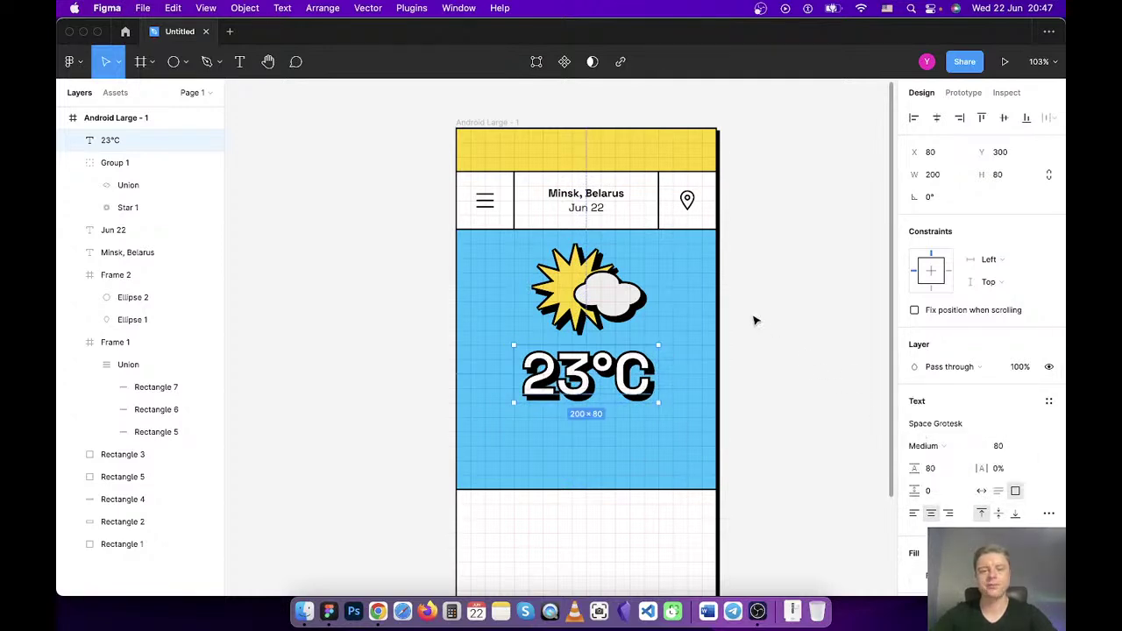
{"action": "left_click", "coordinate": [959, 446]}
{"action": "left_click", "coordinate": [947, 428]}
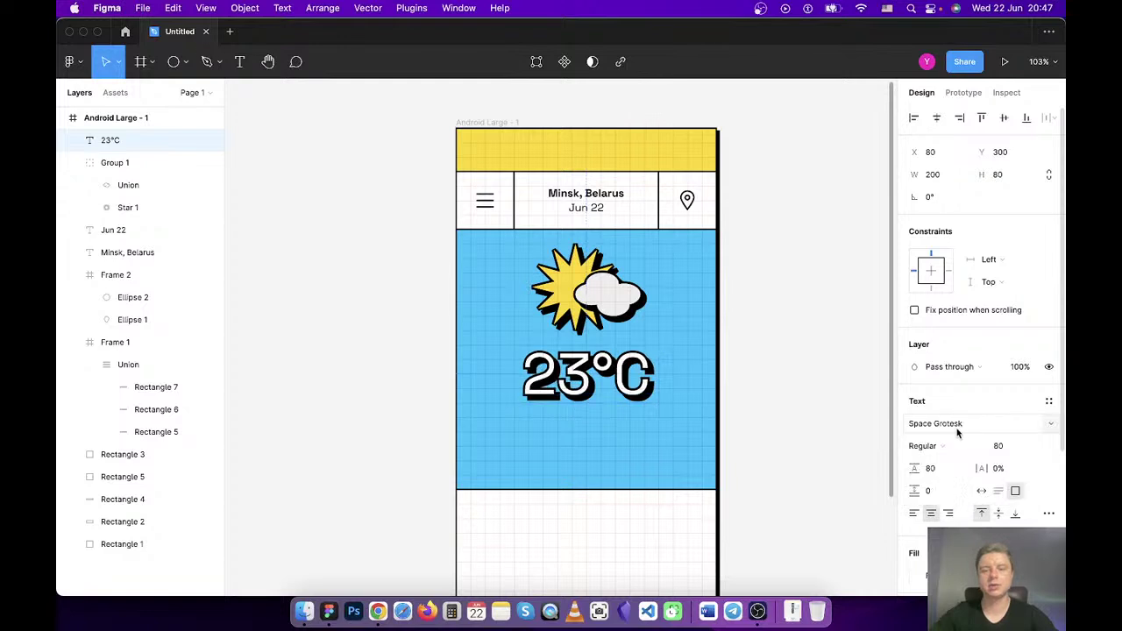
{"action": "left_click", "coordinate": [949, 447]}
{"action": "left_click", "coordinate": [942, 464]}
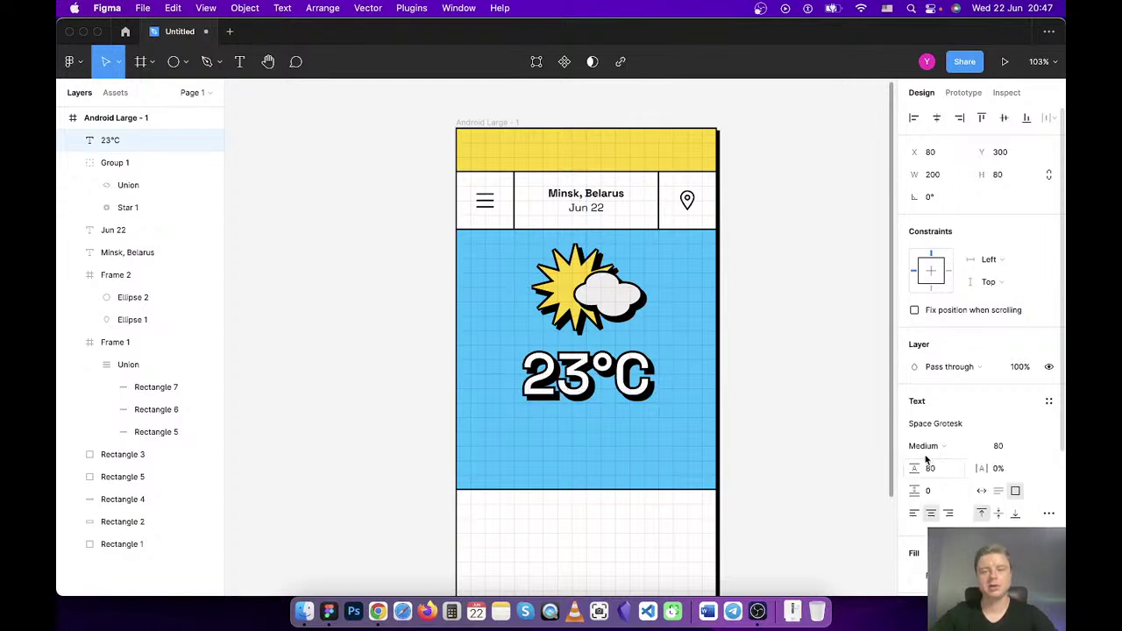
{"action": "left_click", "coordinate": [775, 357]}
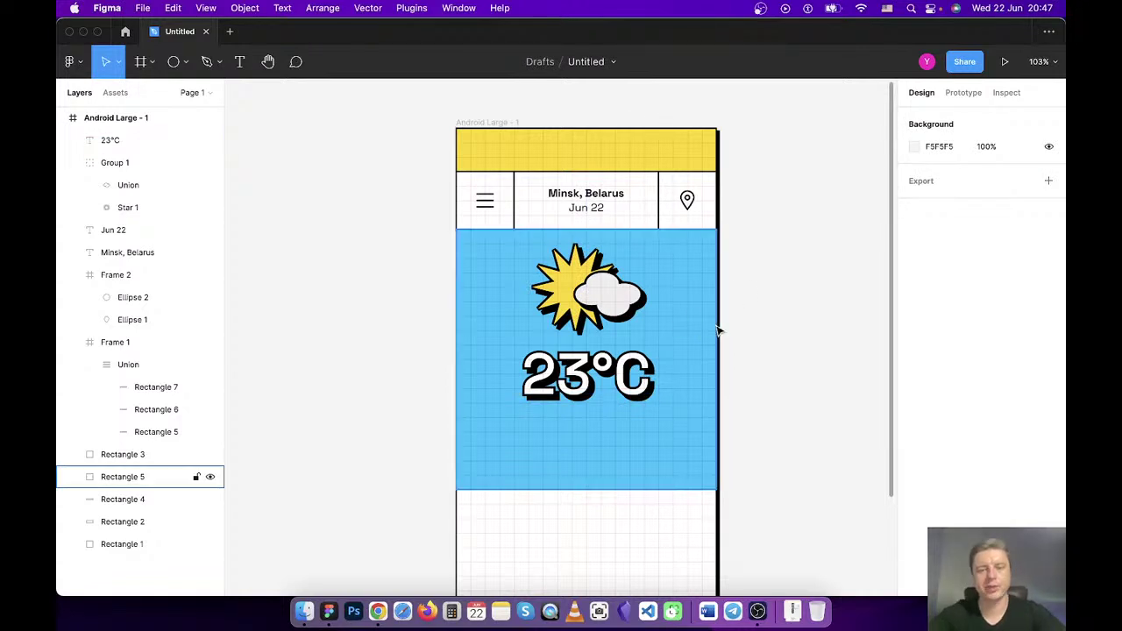
{"action": "scroll", "coordinate": [781, 286], "scroll_direction": "down", "scroll_amount": 3}
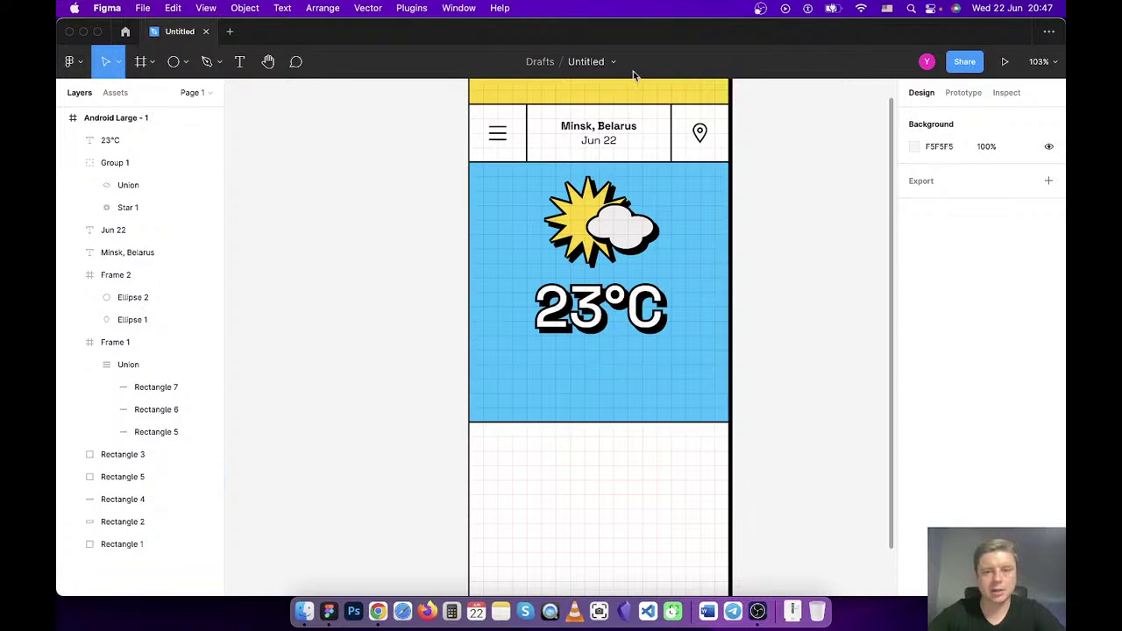
- Duplicate the Minsk, Belarus label below 23°C, widen it to 200, and type 'Partly cloudy'
{"action": "left_click", "coordinate": [593, 127]}
{"action": "key", "text": "super+d"}
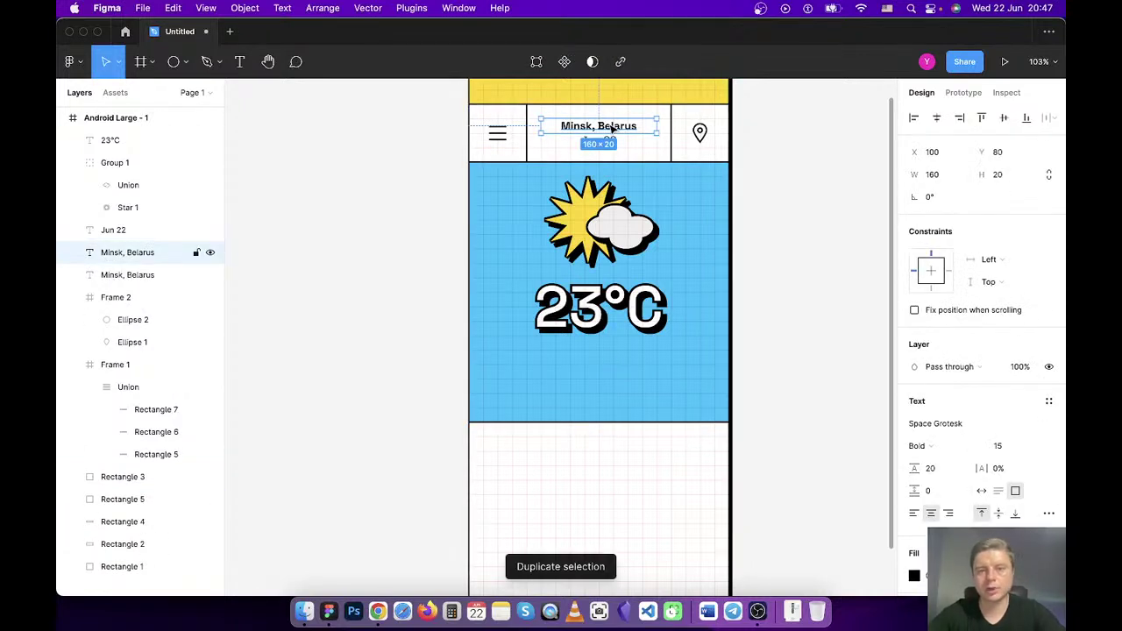
{"action": "left_click_drag", "start_coordinate": [596, 144], "coordinate": [677, 359]}
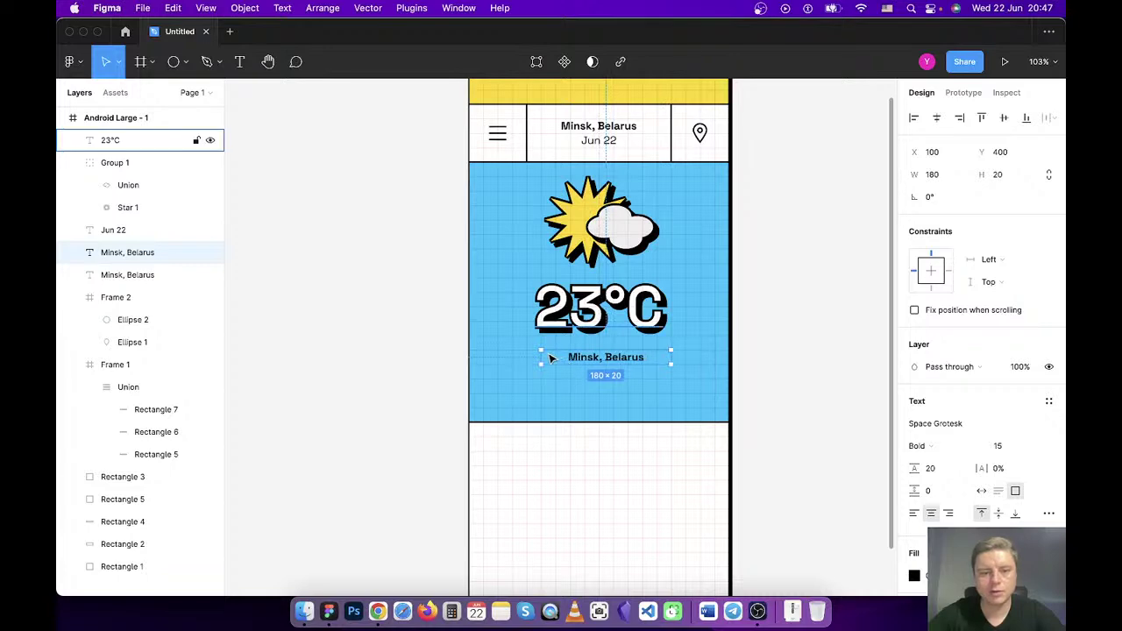
{"action": "left_click_drag", "start_coordinate": [542, 360], "coordinate": [526, 360]}
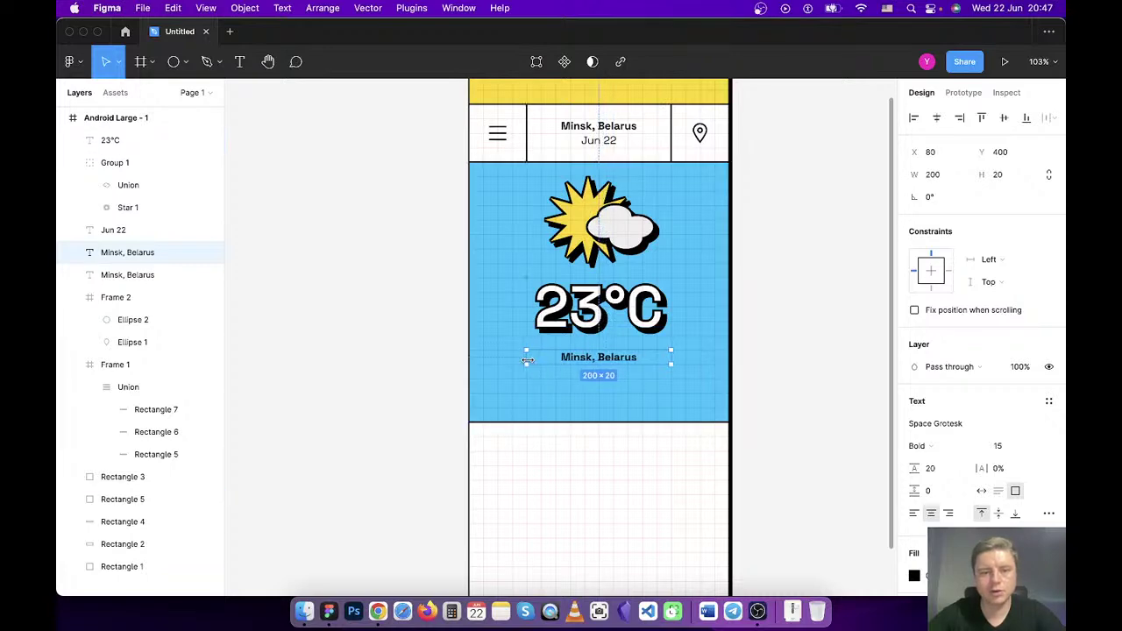
{"action": "double_click", "coordinate": [596, 357]}
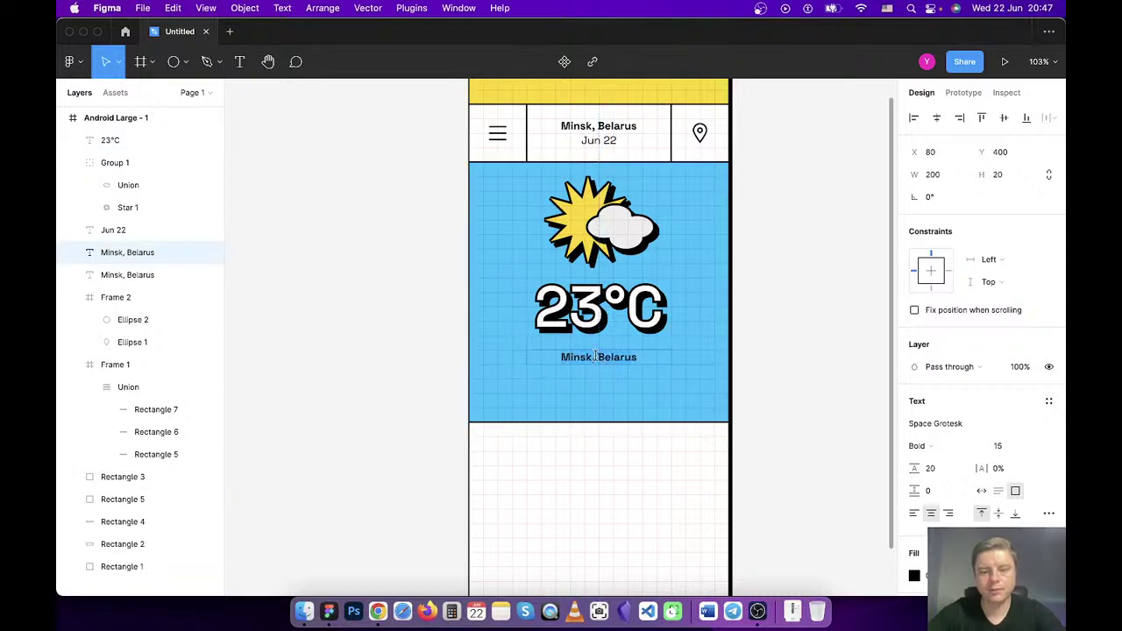
{"action": "type", "text": "Partly "}
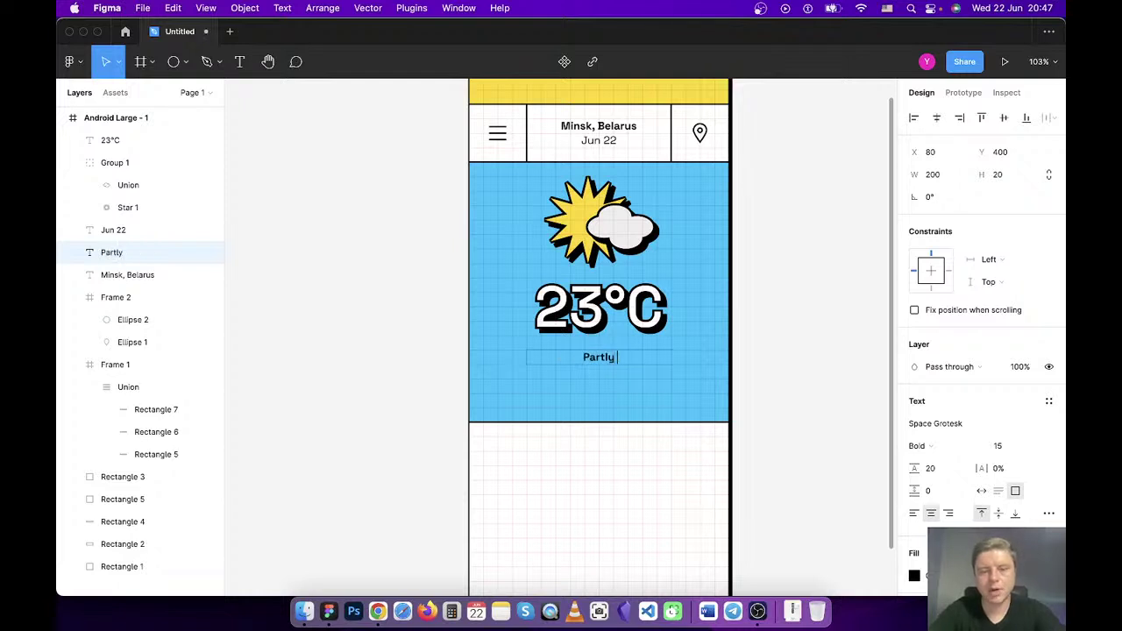
{"action": "type", "text": "cloudy"}
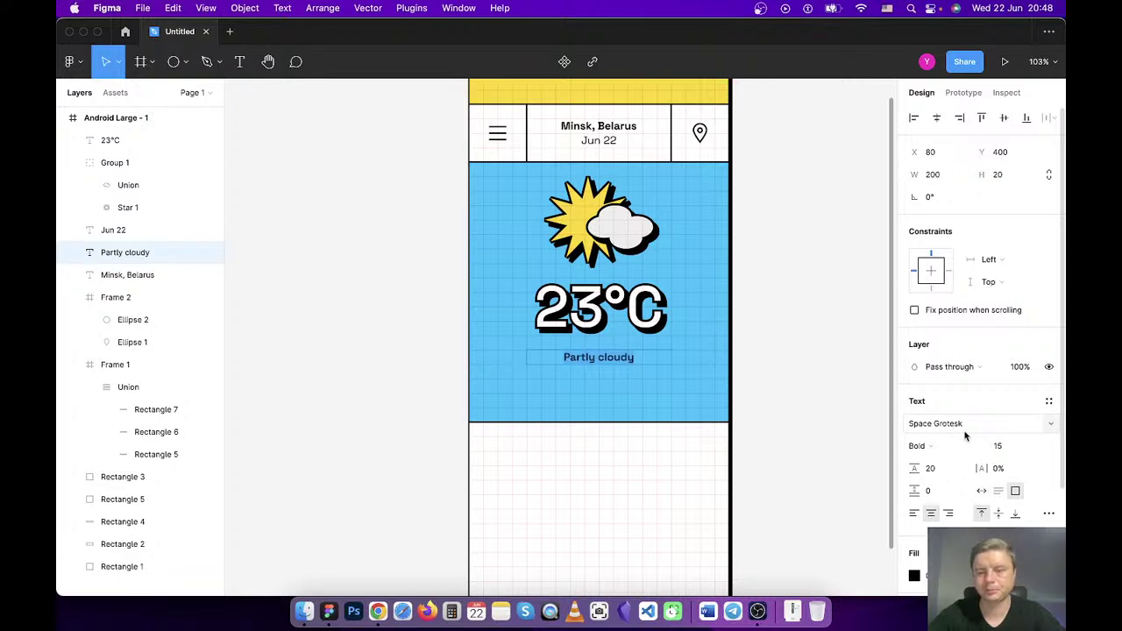
- Set the Partly cloudy caption's font size to 20
{"action": "left_click", "coordinate": [788, 386]}
{"action": "left_click", "coordinate": [596, 360]}
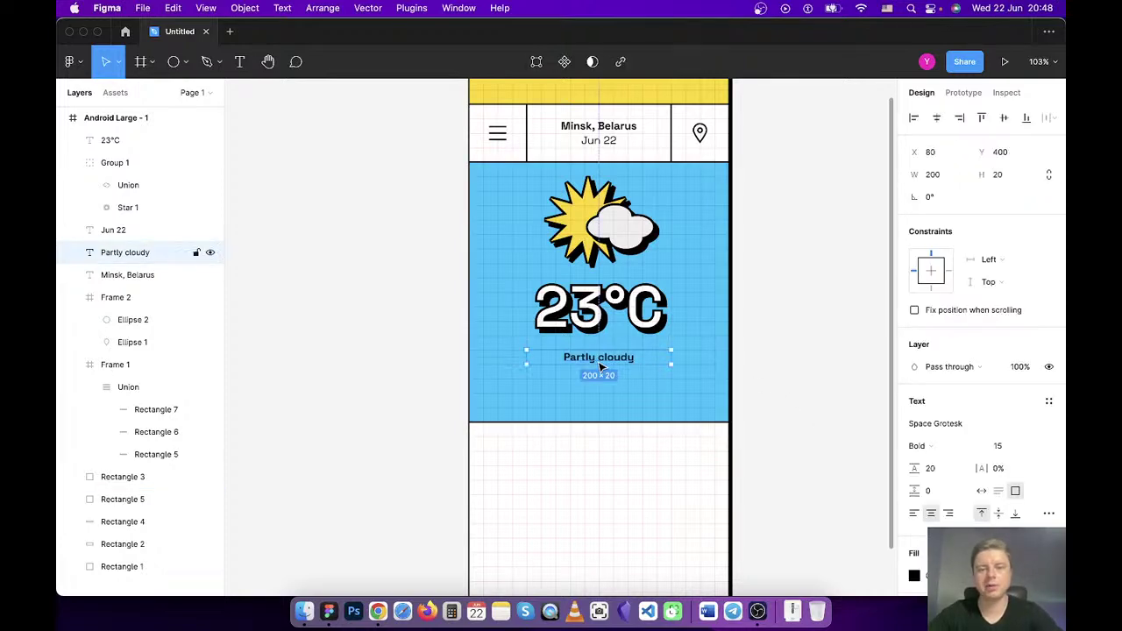
{"action": "left_click", "coordinate": [999, 447]}
{"action": "type", "text": "20"}
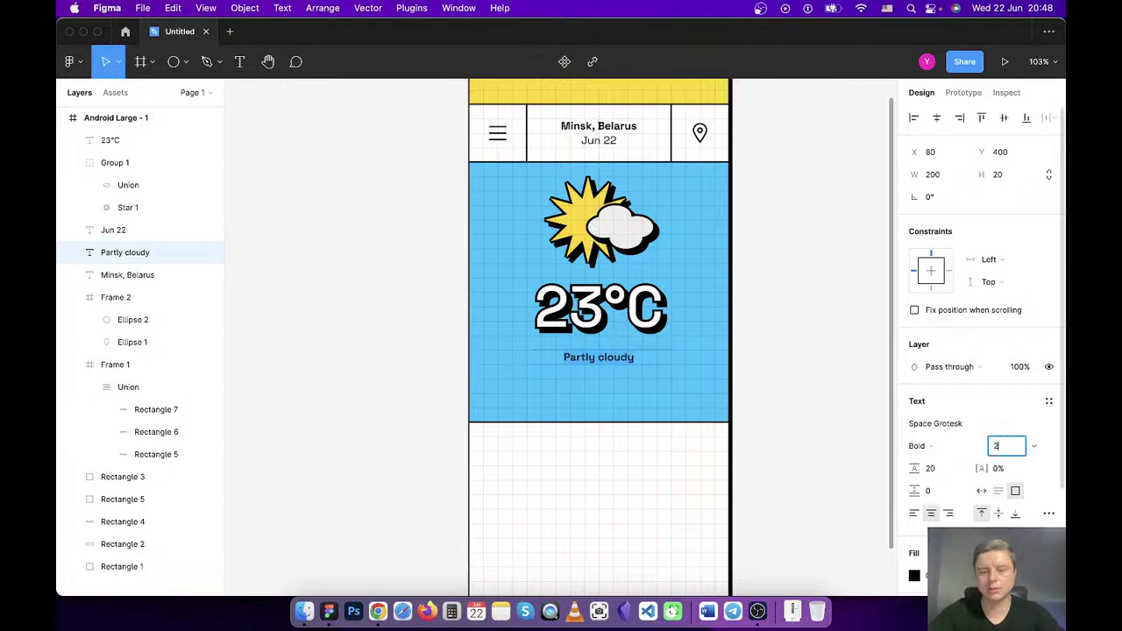
{"action": "key", "text": "Return"}
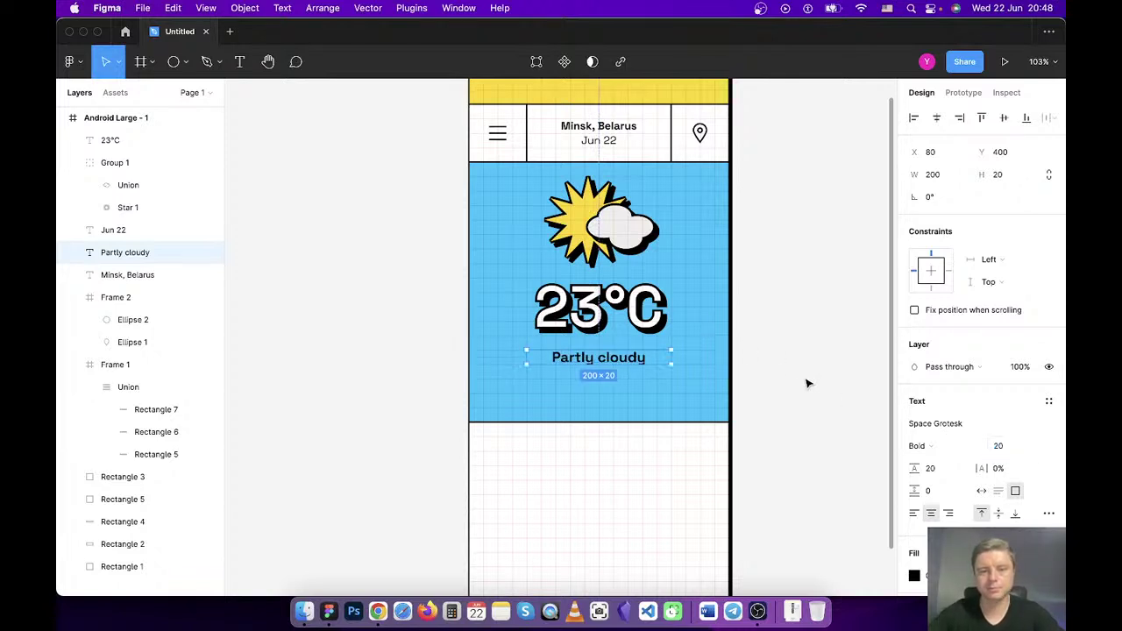
- Make the caption box 40 tall and give its text a line height of 40
{"action": "left_click", "coordinate": [764, 323]}
{"action": "scroll", "coordinate": [776, 353], "scroll_direction": "up", "scroll_amount": 2}
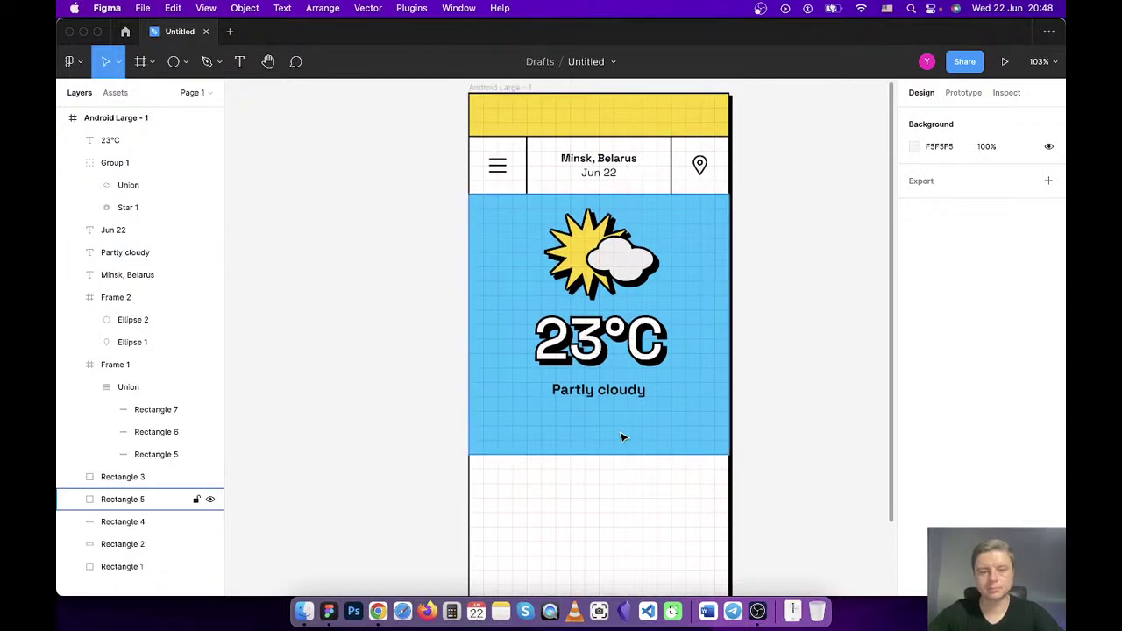
{"action": "scroll", "coordinate": [623, 435], "scroll_direction": "up", "scroll_amount": 5}
{"action": "left_click", "coordinate": [697, 312]}
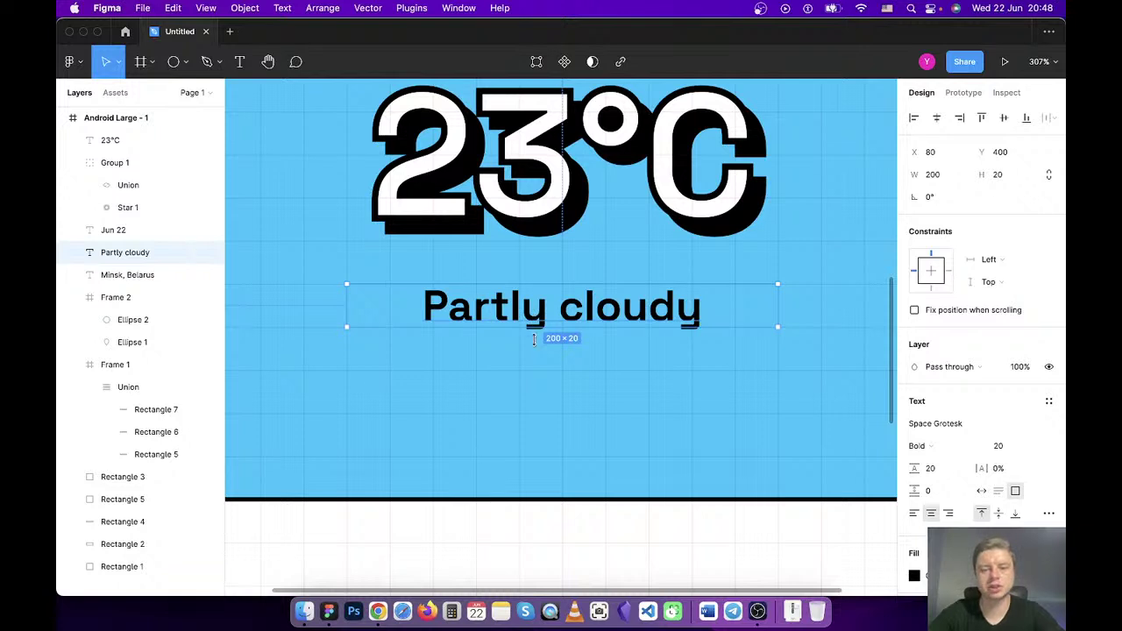
{"action": "left_click_drag", "start_coordinate": [534, 339], "coordinate": [532, 371]}
{"action": "double_click", "coordinate": [563, 307]}
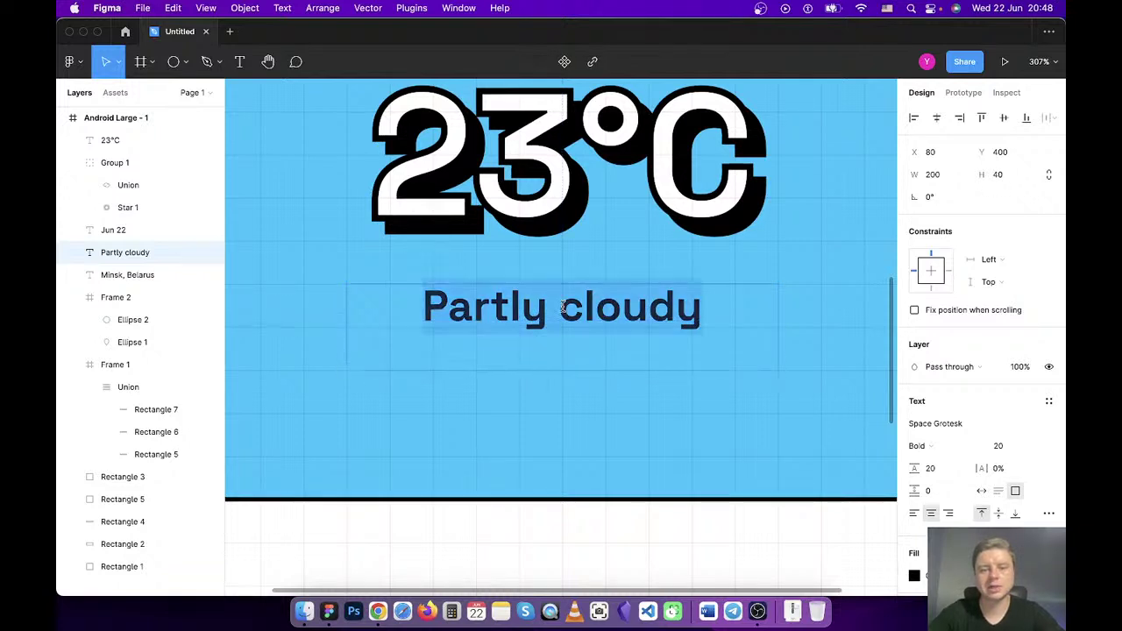
{"action": "left_click", "coordinate": [940, 472]}
{"action": "type", "text": "3"}
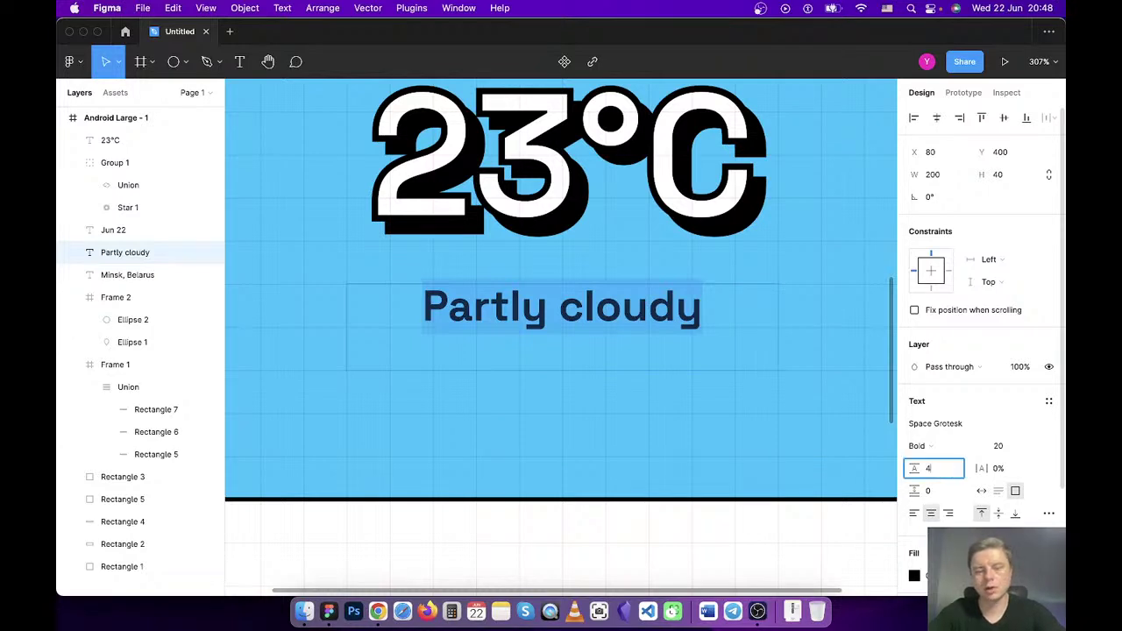
{"action": "type", "text": "0"}
{"action": "key", "text": "Return"}
{"action": "key", "text": "Escape"}
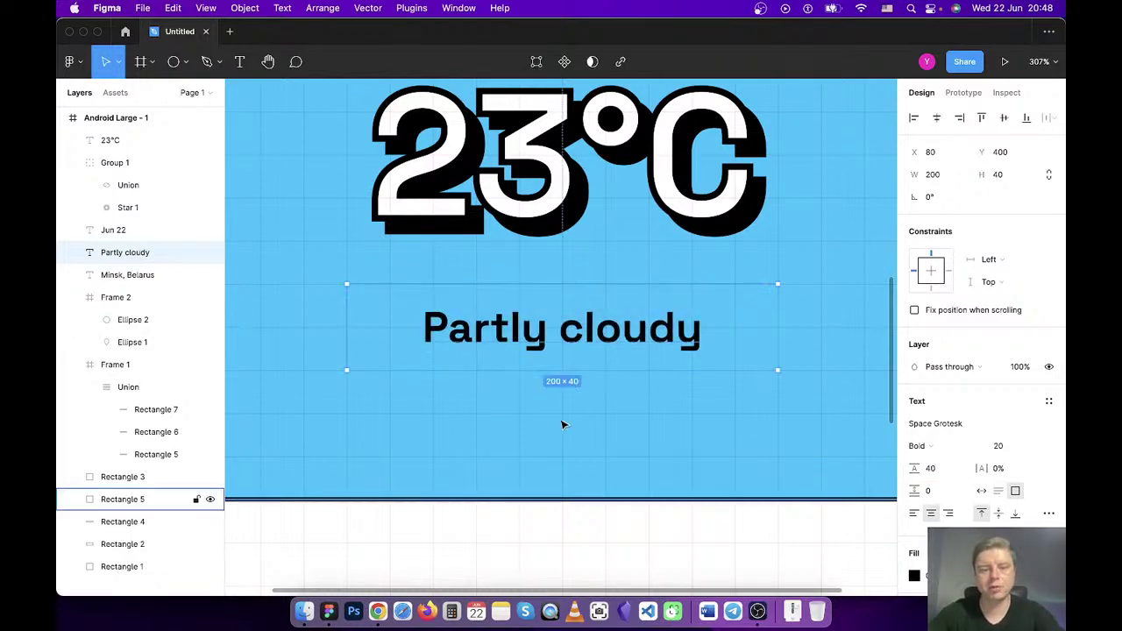
- Move the Partly cloudy caption up to sit just under 23°C
{"action": "left_click", "coordinate": [563, 425]}
{"action": "left_click_drag", "start_coordinate": [577, 340], "coordinate": [577, 299]}
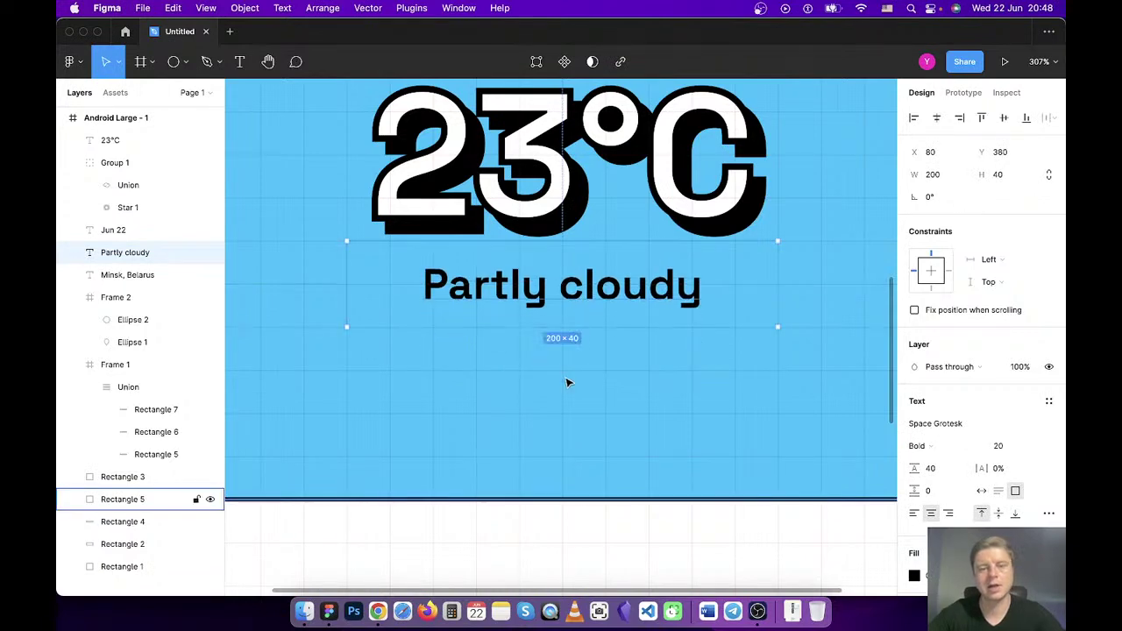
{"action": "left_click", "coordinate": [566, 380]}
{"action": "scroll", "coordinate": [586, 316], "scroll_direction": "down", "scroll_amount": 5}
{"action": "scroll", "coordinate": [569, 270], "scroll_direction": "up", "scroll_amount": 3}
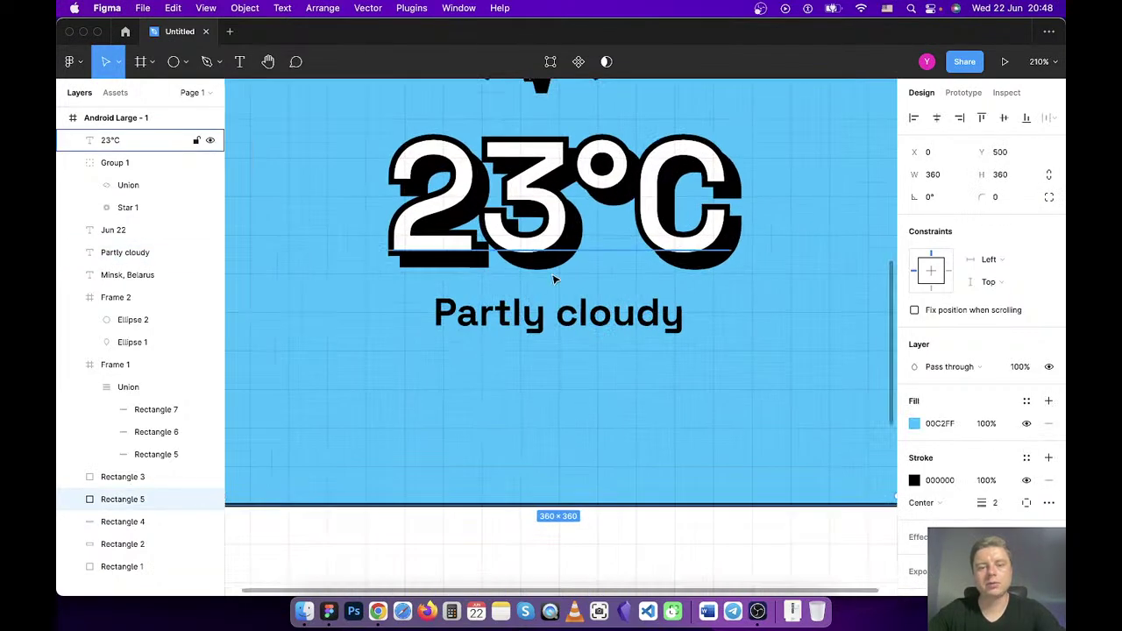
- Check the caption's spacing against the 23°C text and the blue panel
{"action": "left_click", "coordinate": [514, 317]}
{"action": "left_click", "coordinate": [538, 229]}
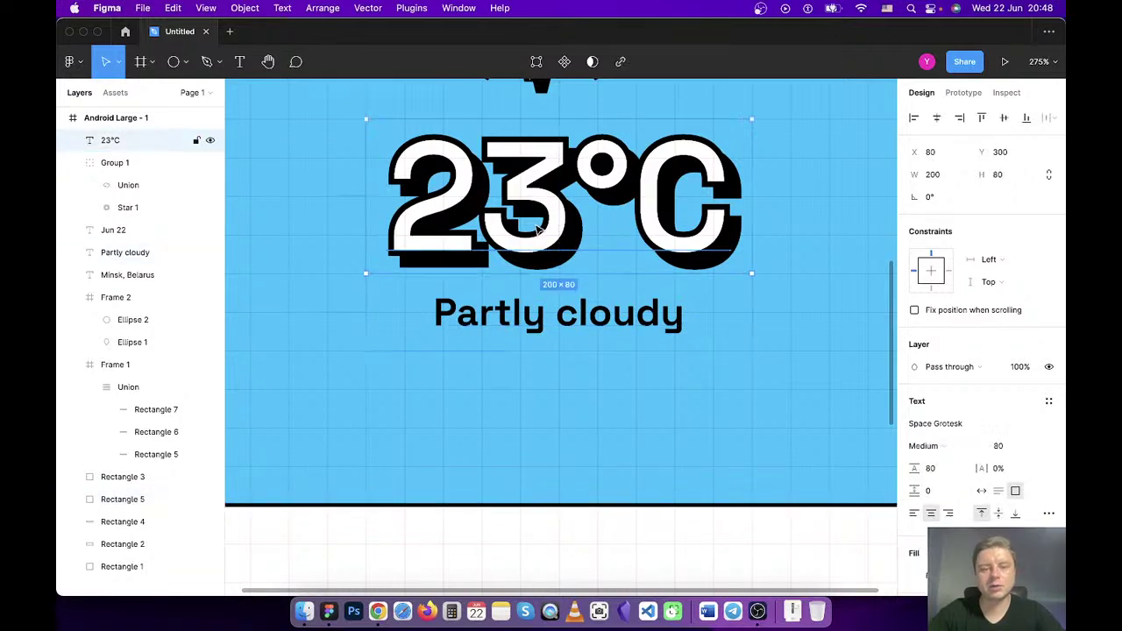
{"action": "left_click", "coordinate": [519, 308]}
{"action": "left_click", "coordinate": [540, 223]}
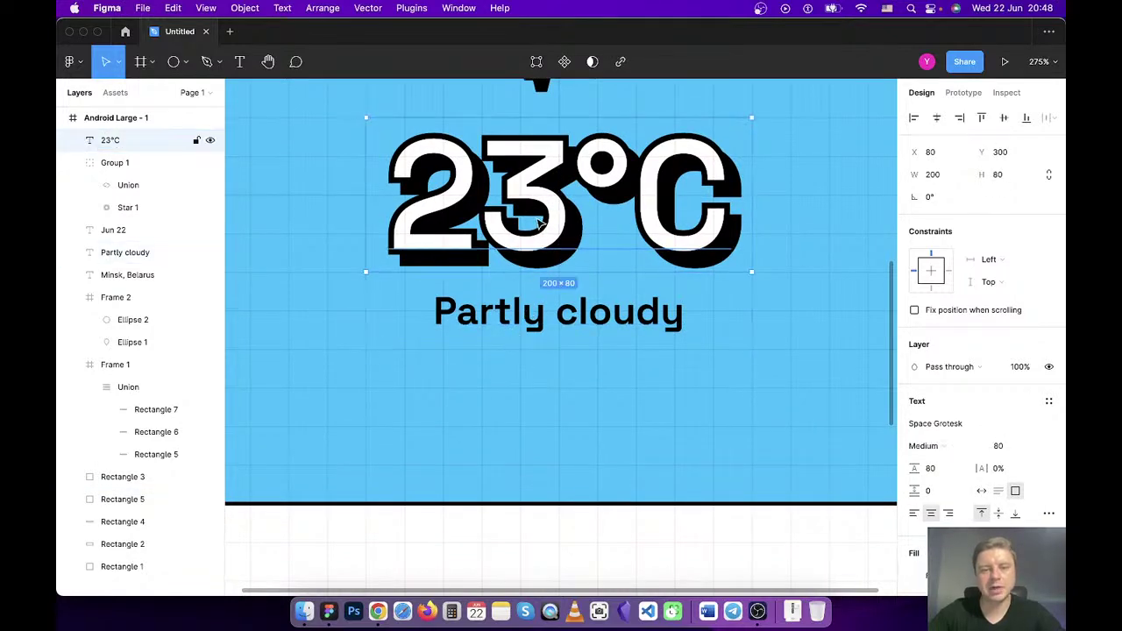
{"action": "left_click", "coordinate": [539, 324]}
{"action": "left_click", "coordinate": [512, 414]}
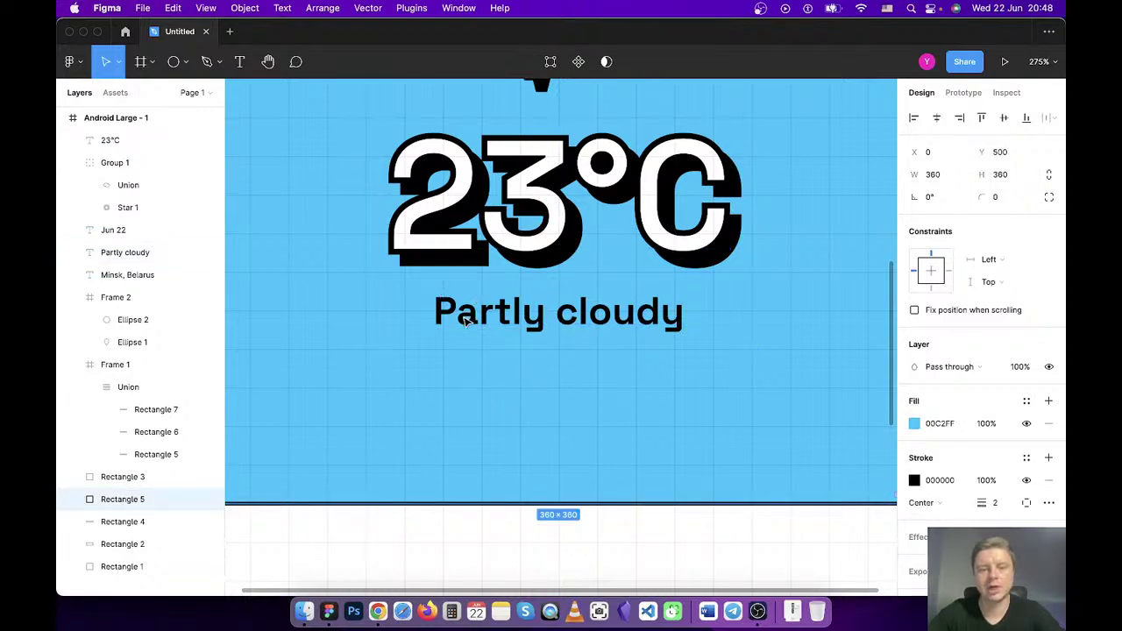
{"action": "left_click", "coordinate": [444, 263]}
{"action": "left_click", "coordinate": [468, 319]}
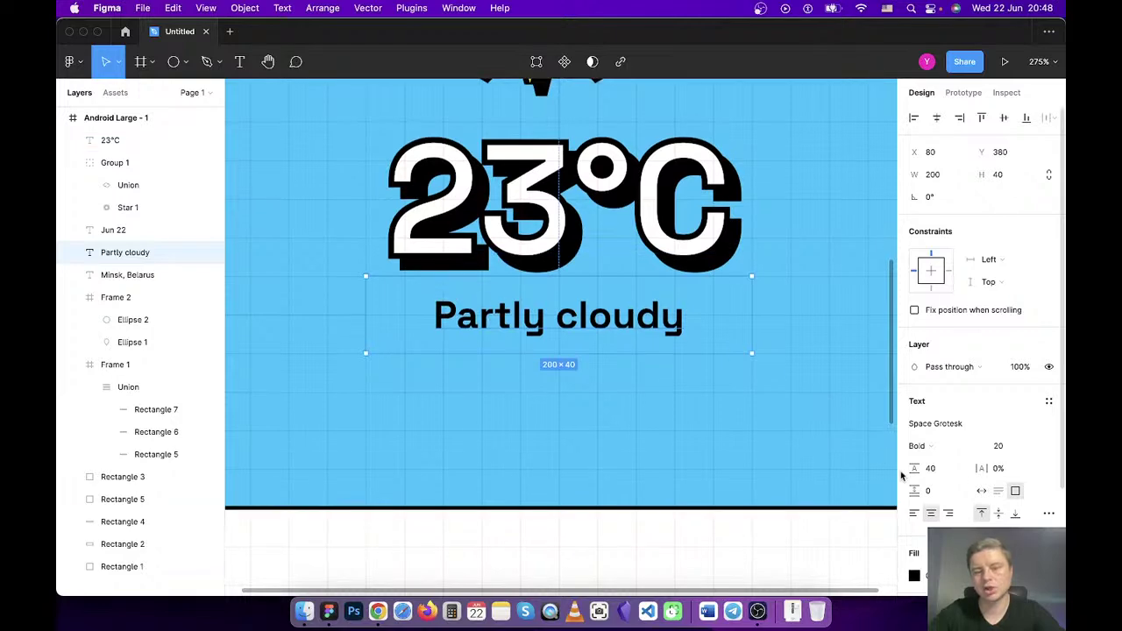
{"action": "left_click", "coordinate": [602, 441]}
{"action": "scroll", "coordinate": [609, 331], "scroll_direction": "down", "scroll_amount": 3}
{"action": "scroll", "coordinate": [609, 331], "scroll_direction": "down", "scroll_amount": 10}
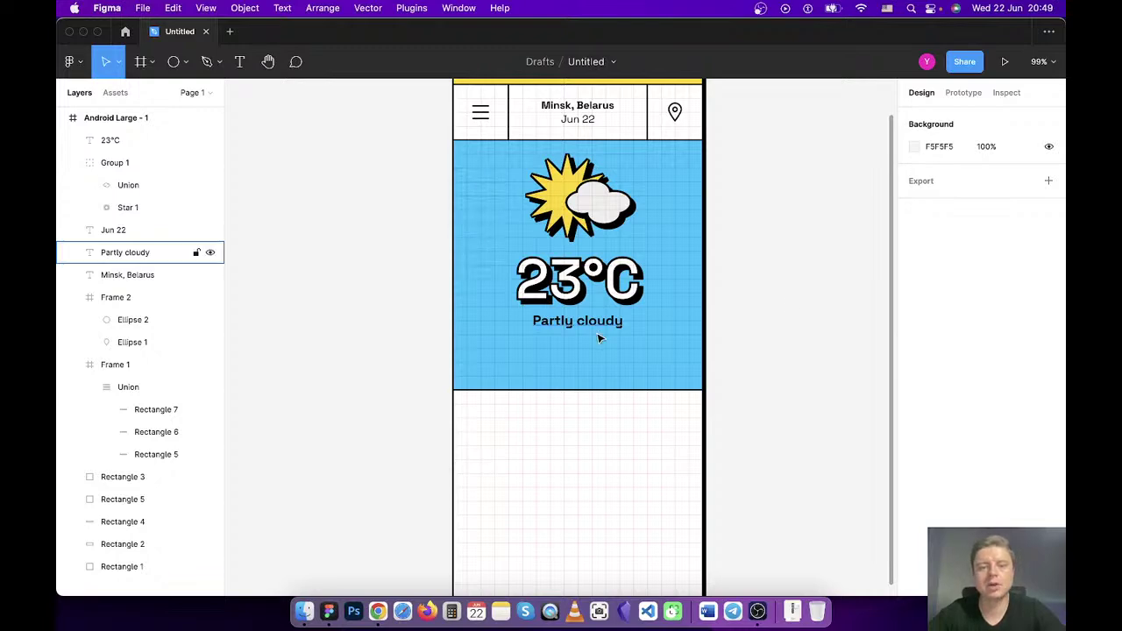
- Hide the layout grids to preview 23°C and Partly cloudy under the icon
{"action": "scroll", "coordinate": [599, 338], "scroll_direction": "up", "scroll_amount": 5}
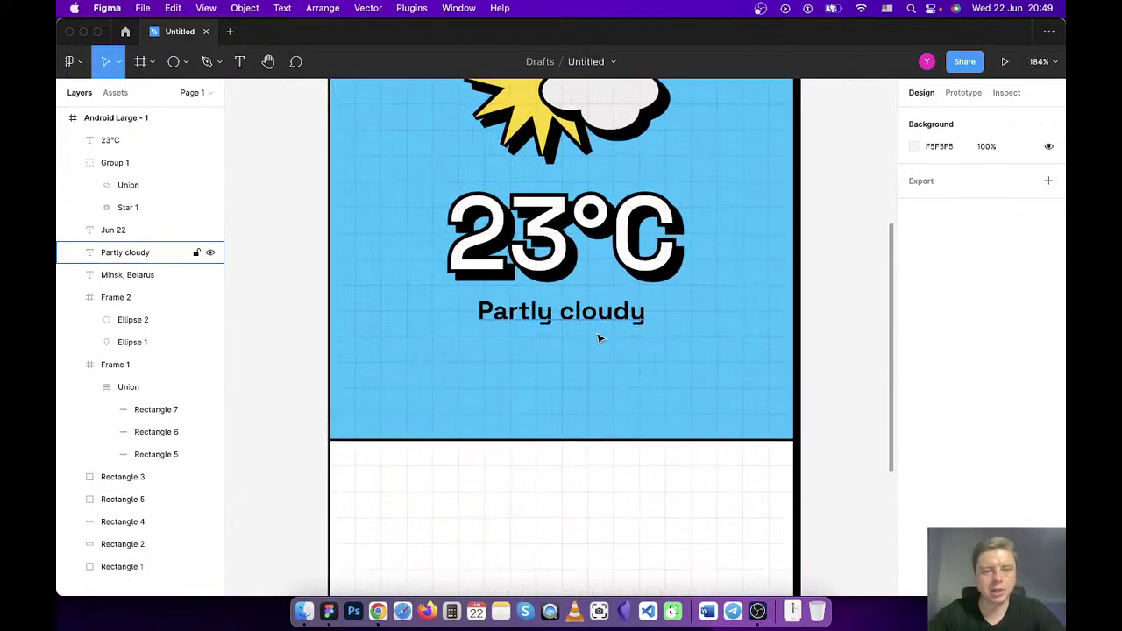
{"action": "scroll", "coordinate": [673, 313], "scroll_direction": "down", "scroll_amount": 4}
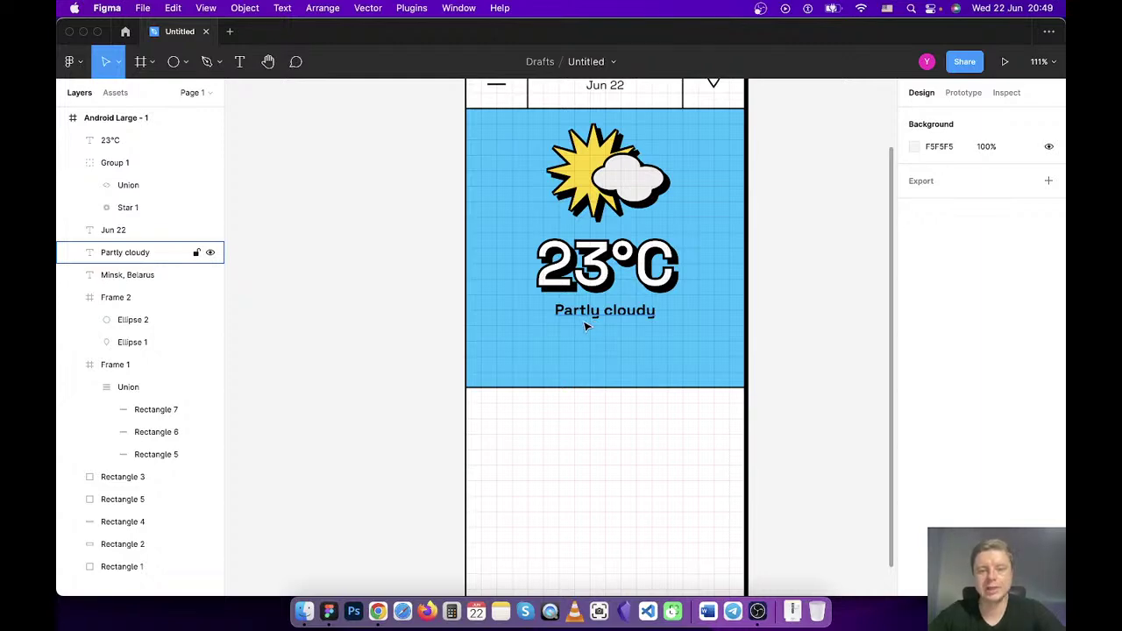
{"action": "key", "text": "ctrl+g"}
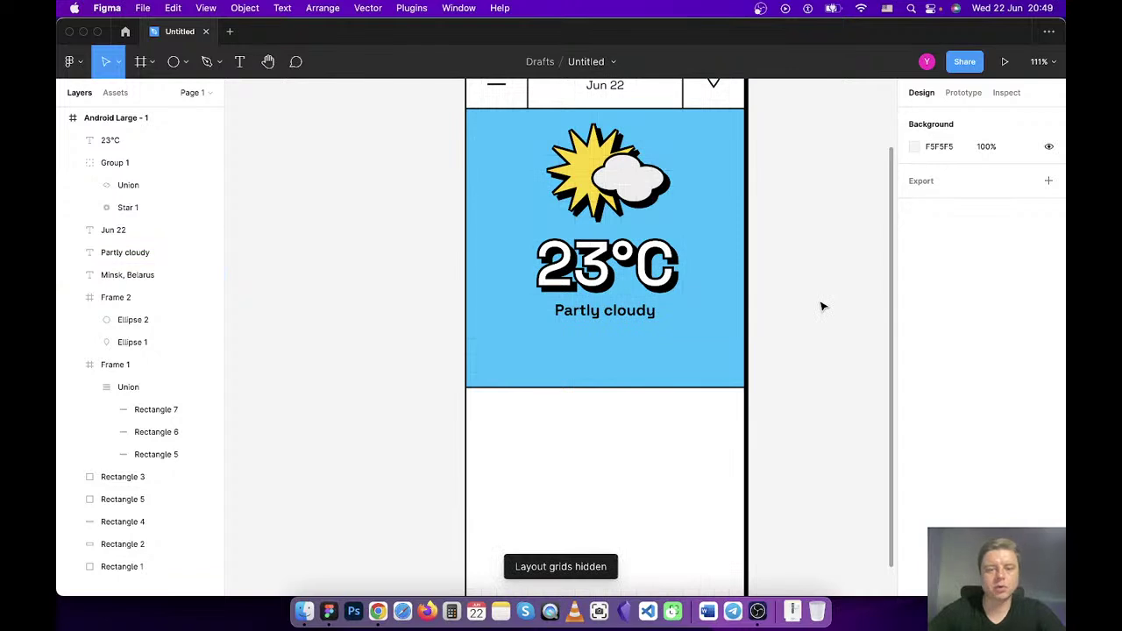
{"action": "scroll", "coordinate": [823, 307], "scroll_direction": "up", "scroll_amount": 2}
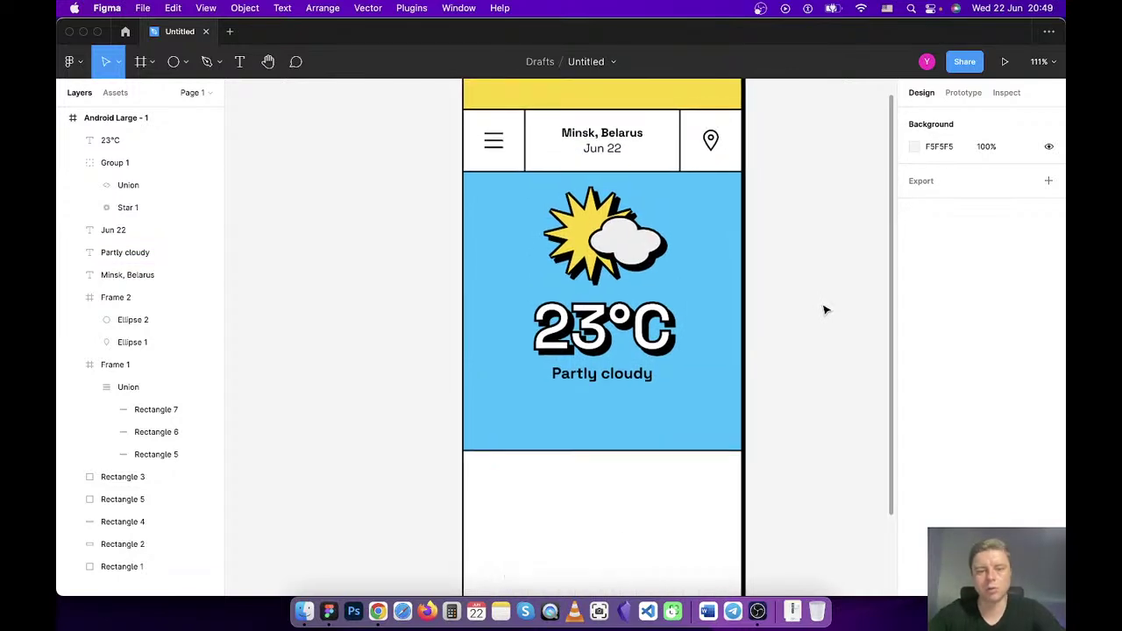
{"action": "scroll", "coordinate": [780, 292], "scroll_direction": "down", "scroll_amount": 3}
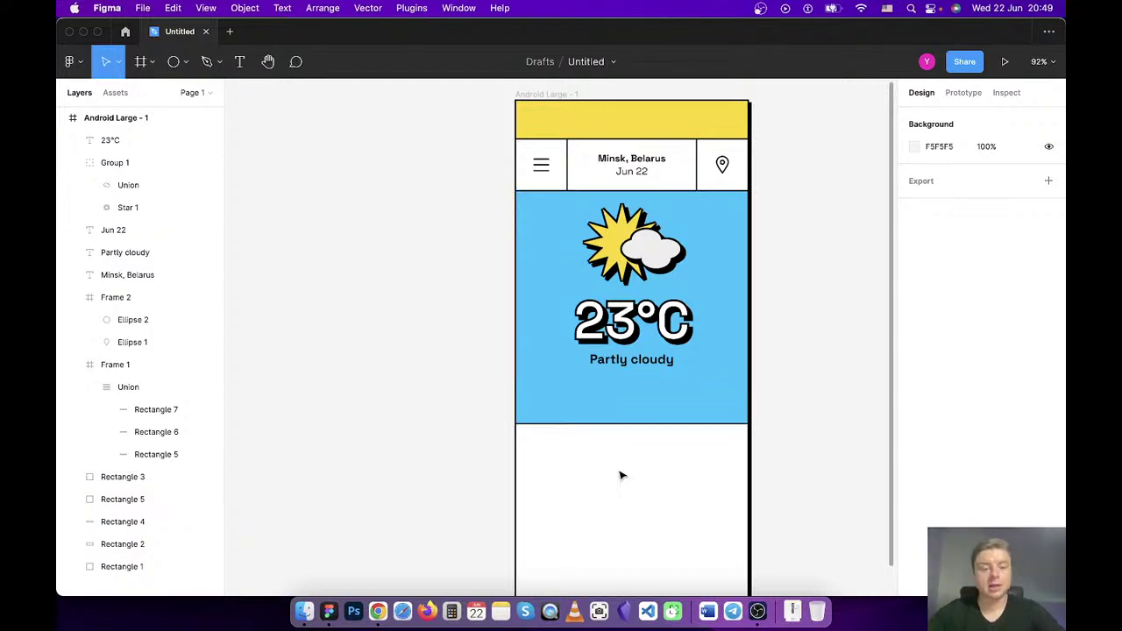
{"action": "left_click", "coordinate": [377, 611]}
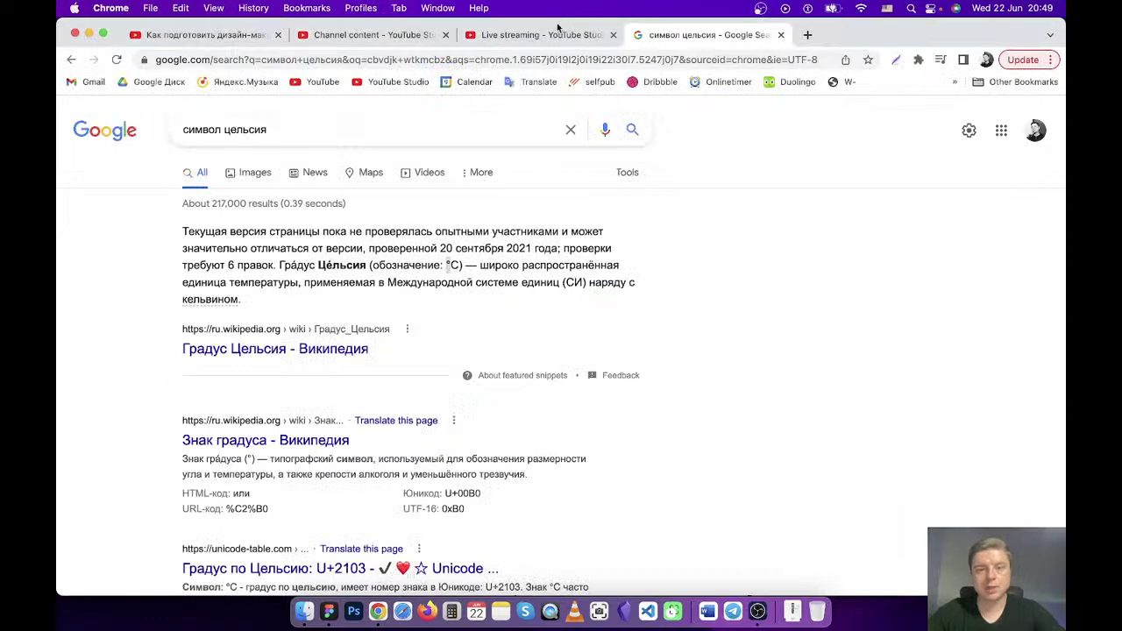
{"action": "left_click", "coordinate": [484, 35]}
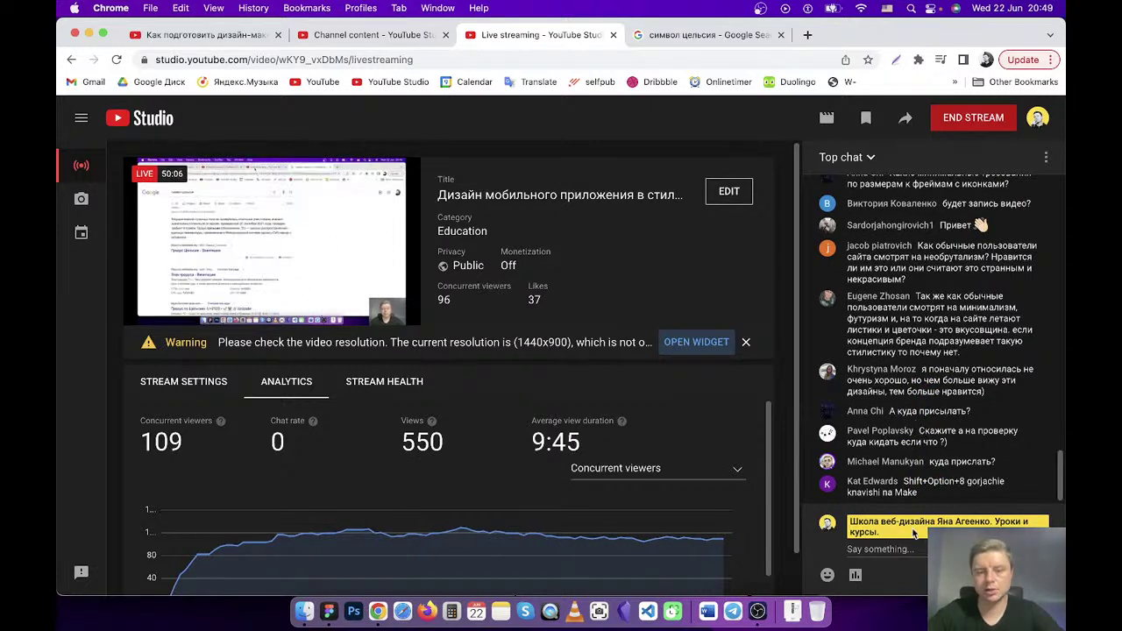
{"action": "left_click", "coordinate": [886, 550]}
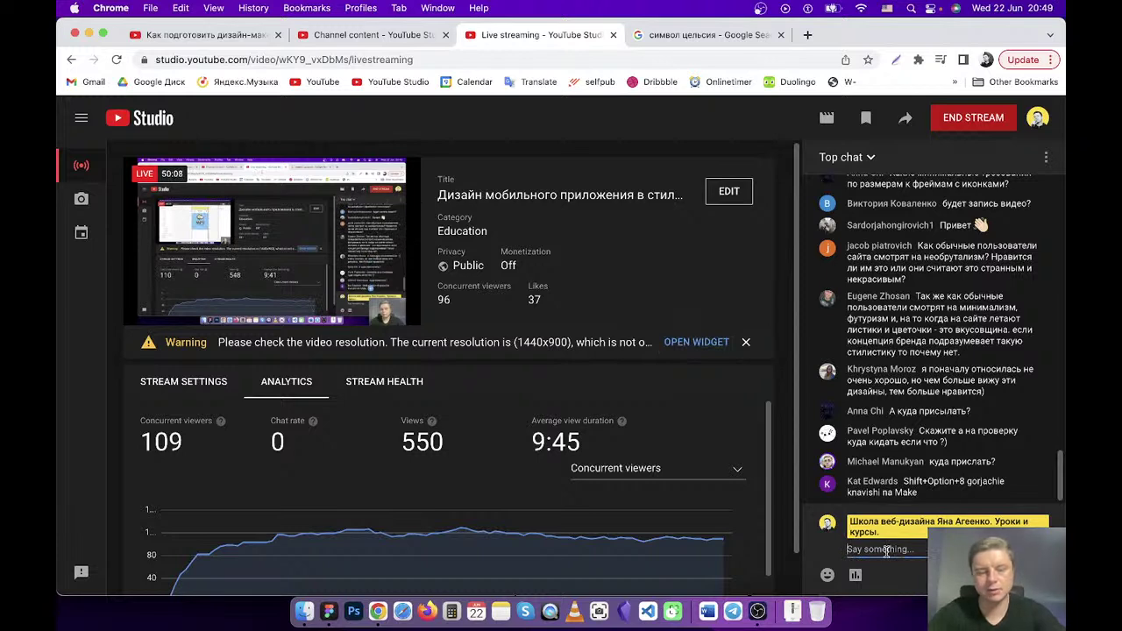
{"action": "type", "text": "@A"}
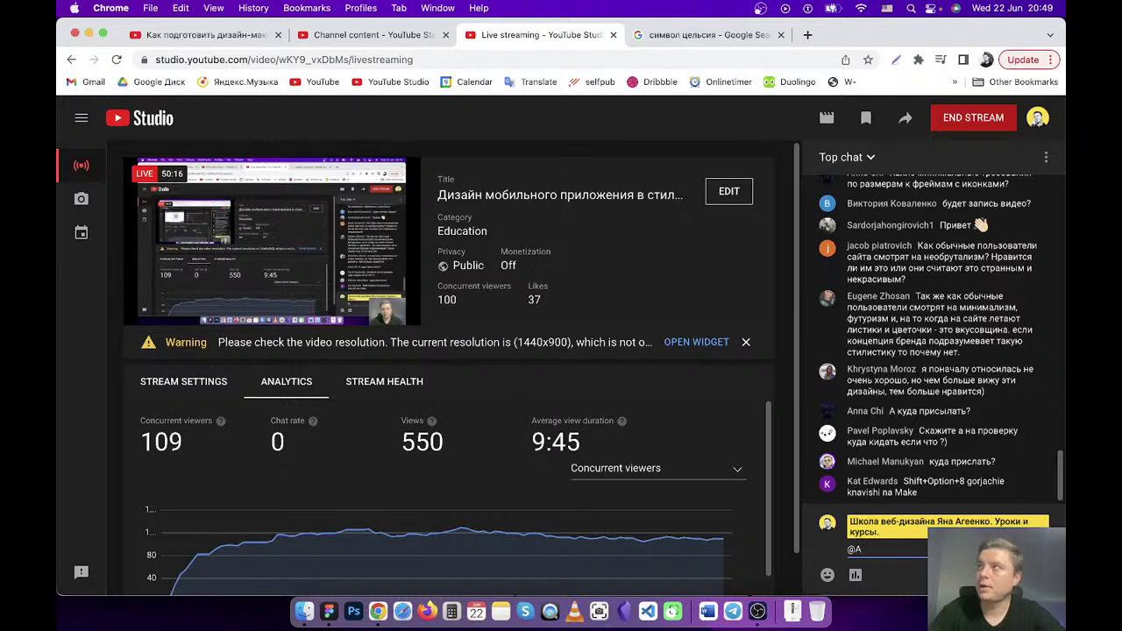
{"action": "key", "text": "BackSpace"}
{"action": "key", "text": "BackSpace"}
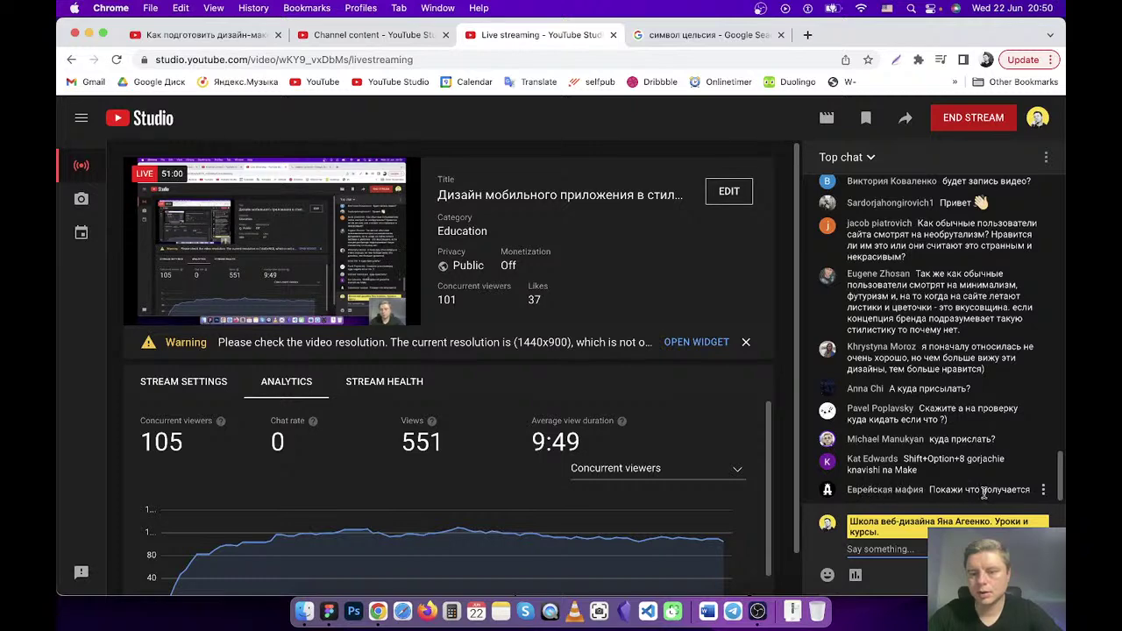
{"action": "left_click", "coordinate": [329, 612]}
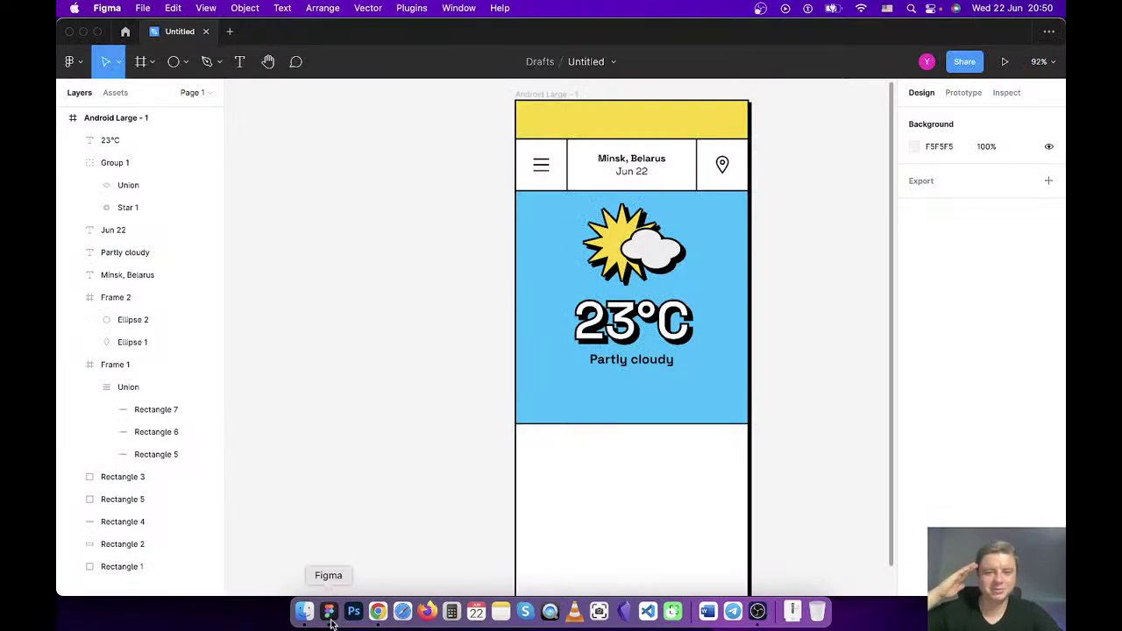
- Drag the blue panel's bottom edge up so it is 300 px tall
{"action": "scroll", "coordinate": [533, 215], "scroll_direction": "right", "scroll_amount": 2}
{"action": "left_click", "coordinate": [543, 219]}
{"action": "scroll", "coordinate": [654, 255], "scroll_direction": "up", "scroll_amount": 2}
{"action": "scroll", "coordinate": [653, 256], "scroll_direction": "down", "scroll_amount": 2}
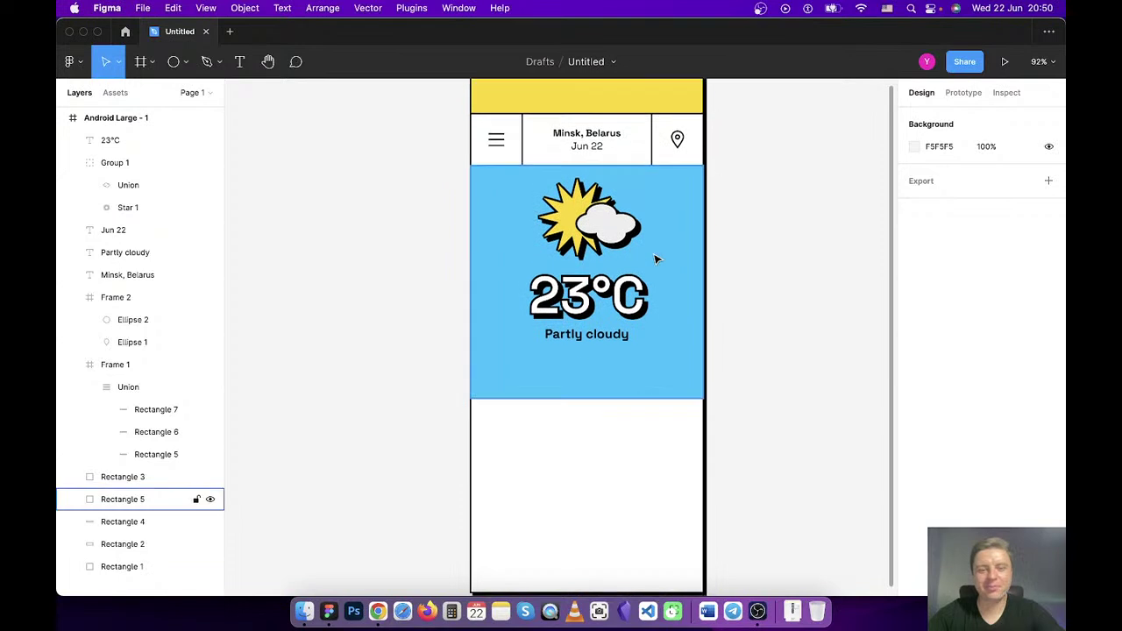
{"action": "left_click", "coordinate": [684, 345]}
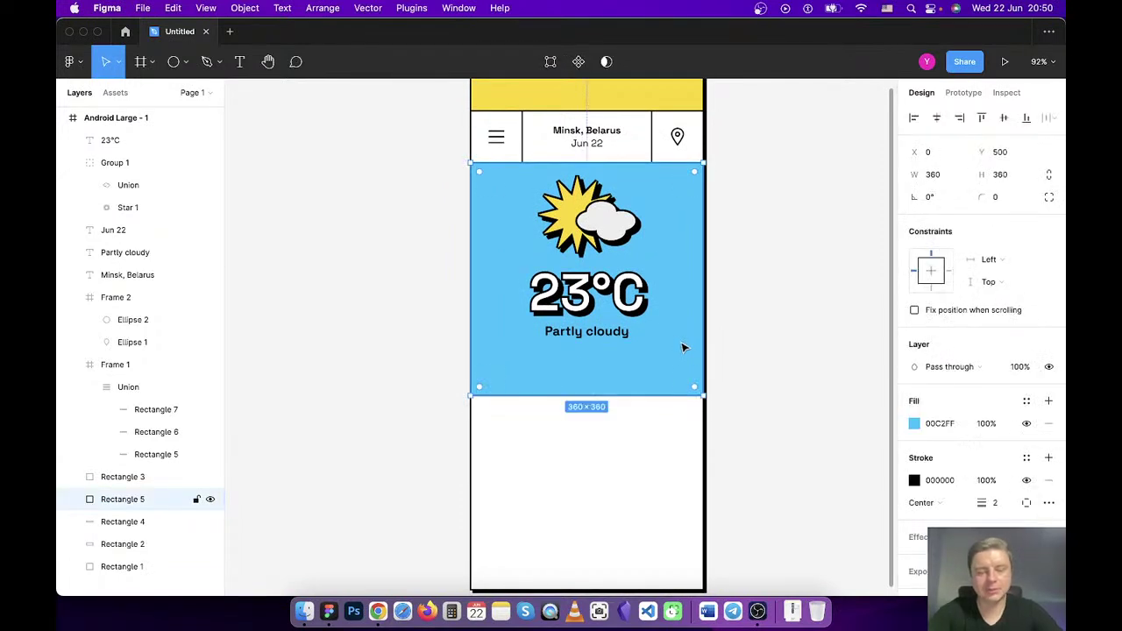
{"action": "key", "text": "ctrl+g"}
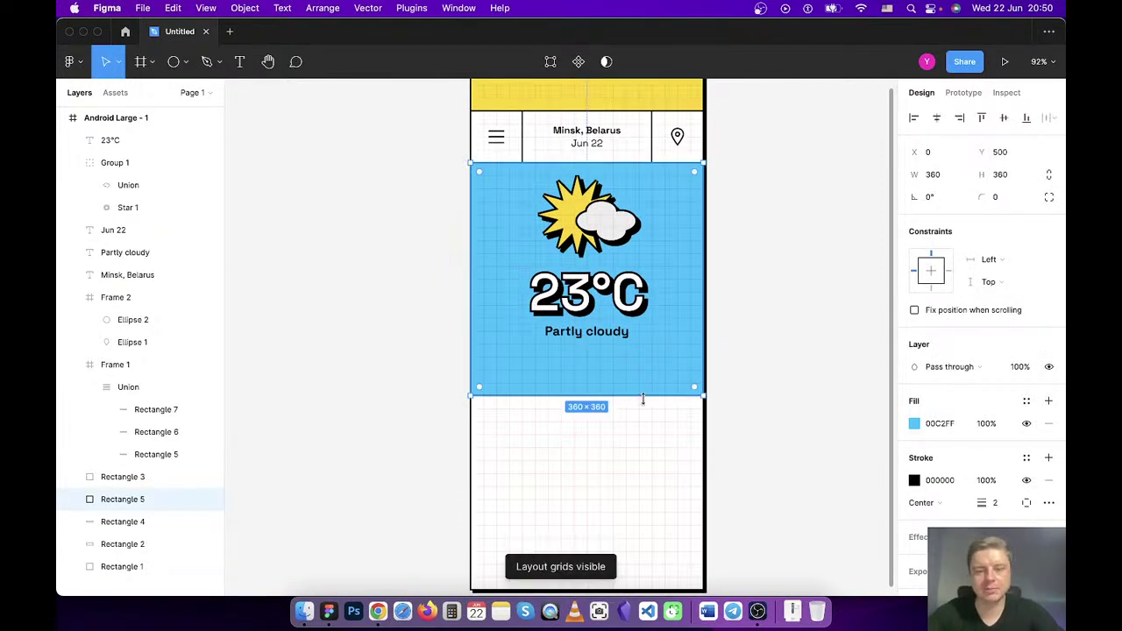
{"action": "left_click_drag", "start_coordinate": [643, 393], "coordinate": [650, 356]}
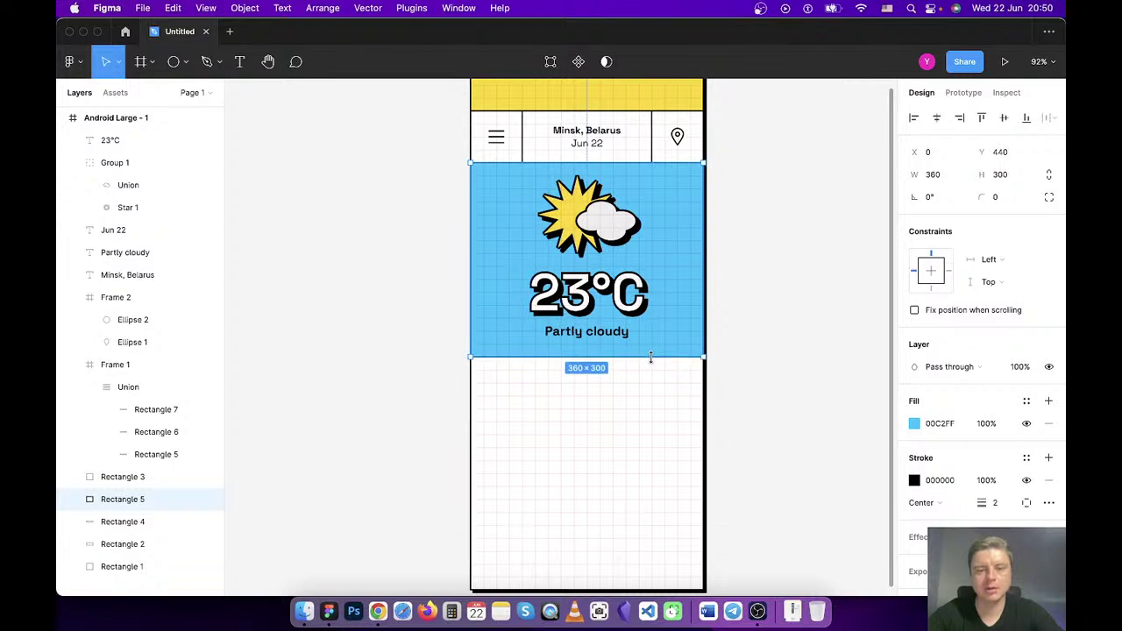
{"action": "key", "text": "ctrl+g"}
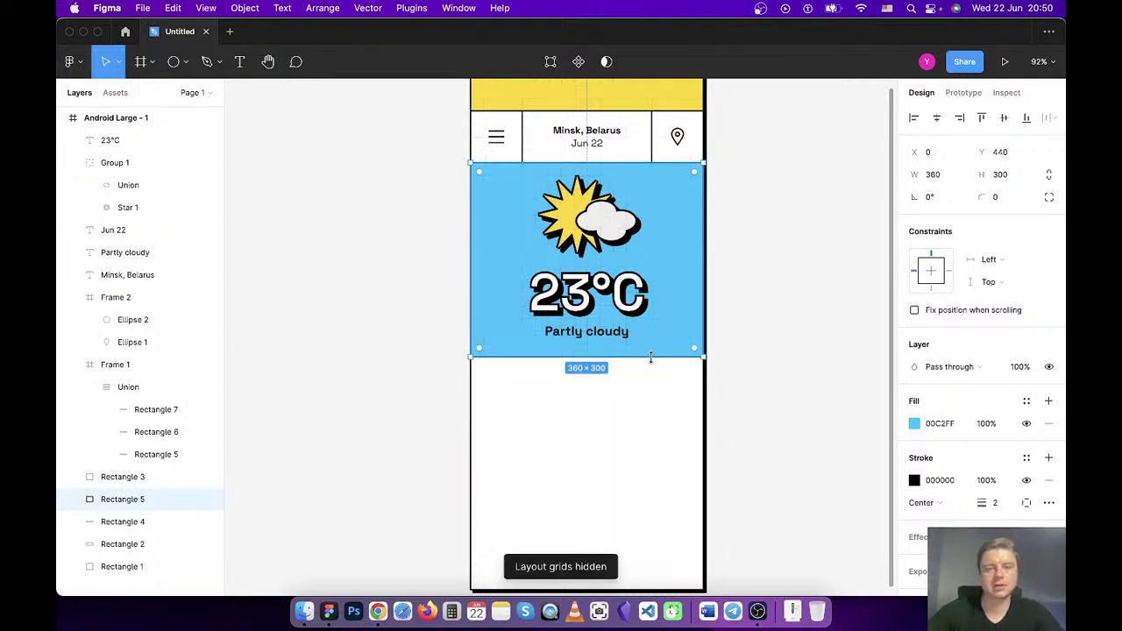
{"action": "left_click", "coordinate": [765, 308]}
{"action": "scroll", "coordinate": [768, 331], "scroll_direction": "down", "scroll_amount": 5}
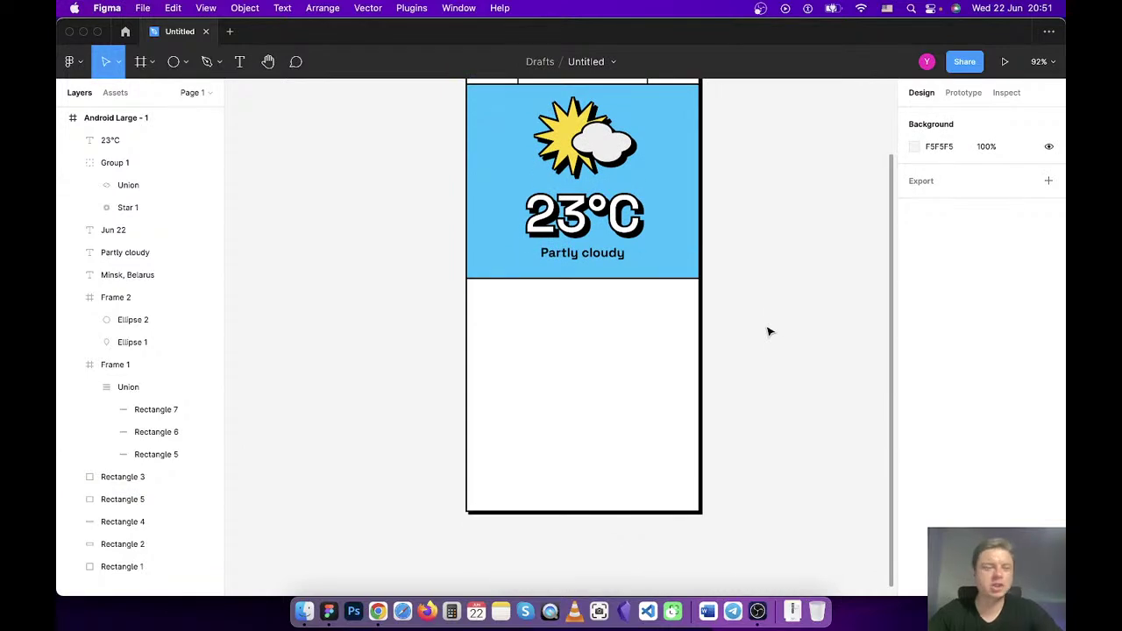
{"action": "scroll", "coordinate": [767, 331], "scroll_direction": "up", "scroll_amount": 5}
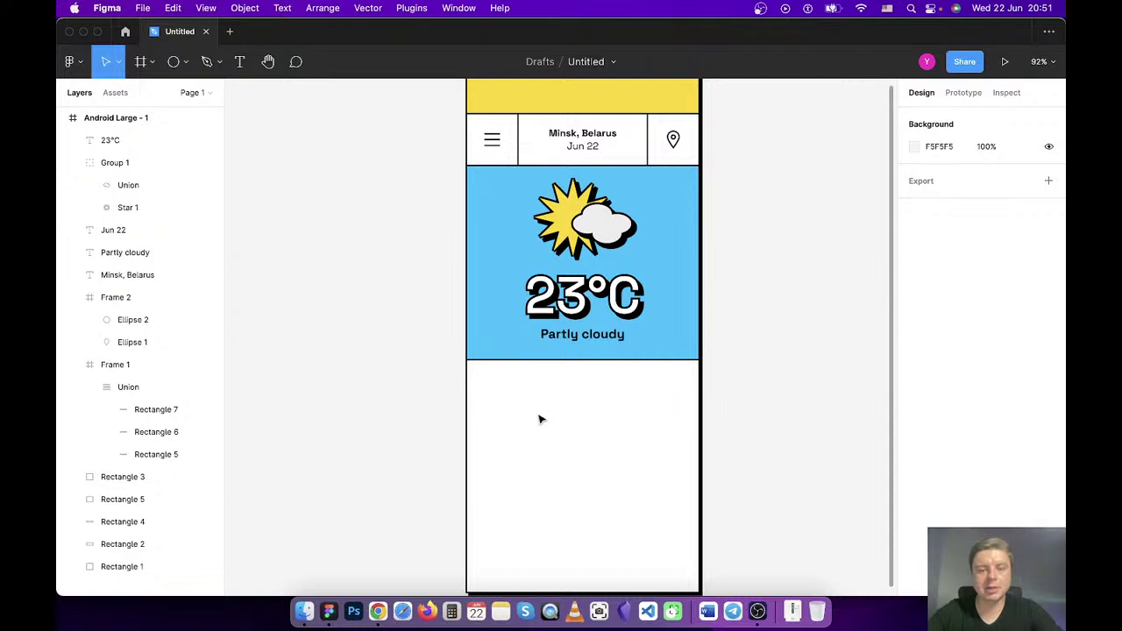
- Duplicate the header's middle box and place the copy below the blue panel's left side
{"action": "left_click", "coordinate": [644, 141]}
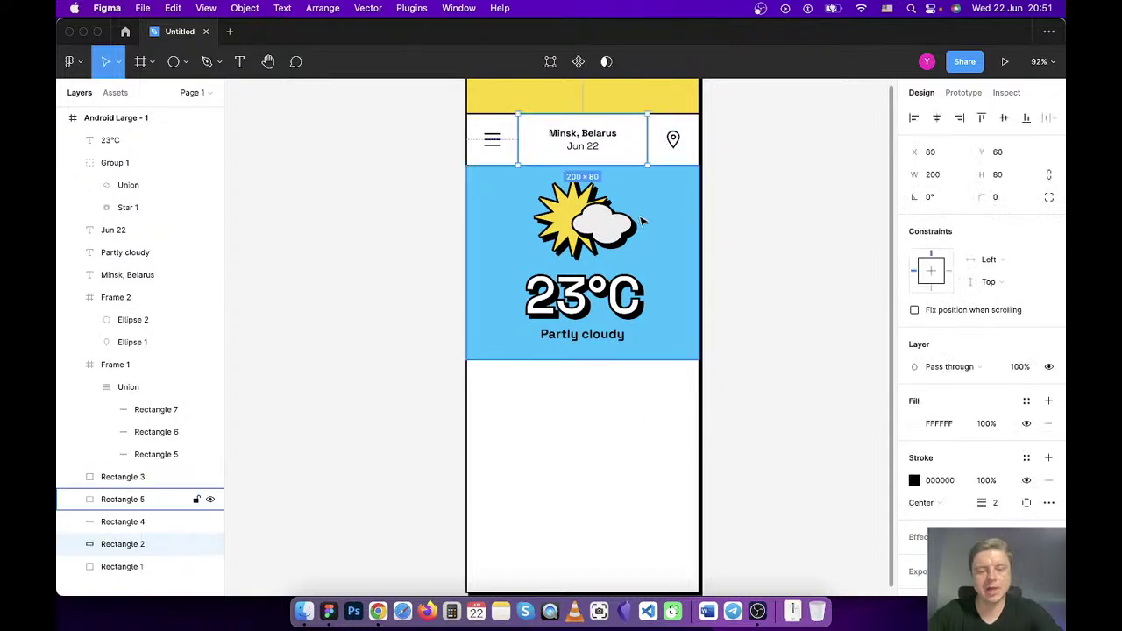
{"action": "key", "text": "super+d"}
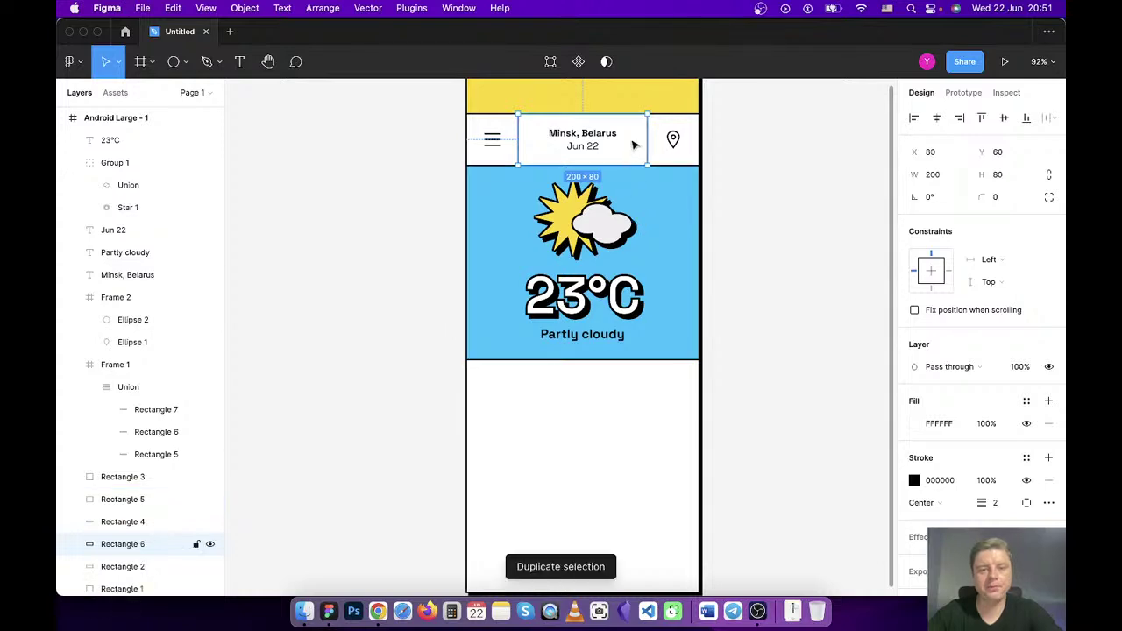
{"action": "left_click_drag", "start_coordinate": [634, 143], "coordinate": [584, 388]}
{"action": "key", "text": "ctrl+g"}
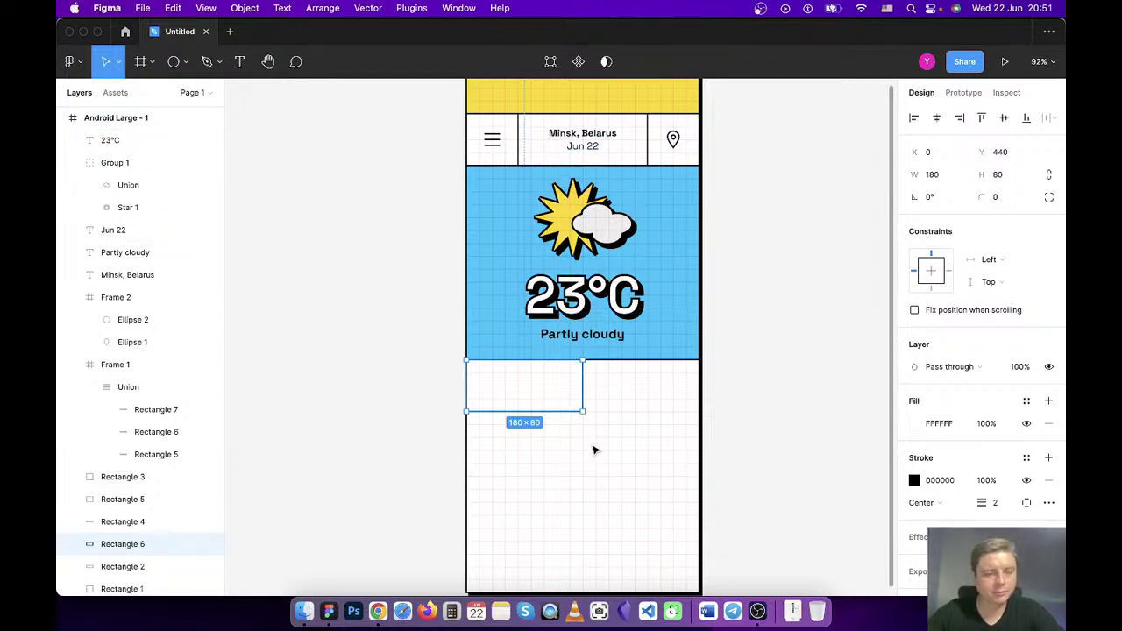
- Paste copies of the Minsk, Belarus and Jun 22 texts into the new box, narrowed to 140 px
{"action": "left_click", "coordinate": [585, 134]}
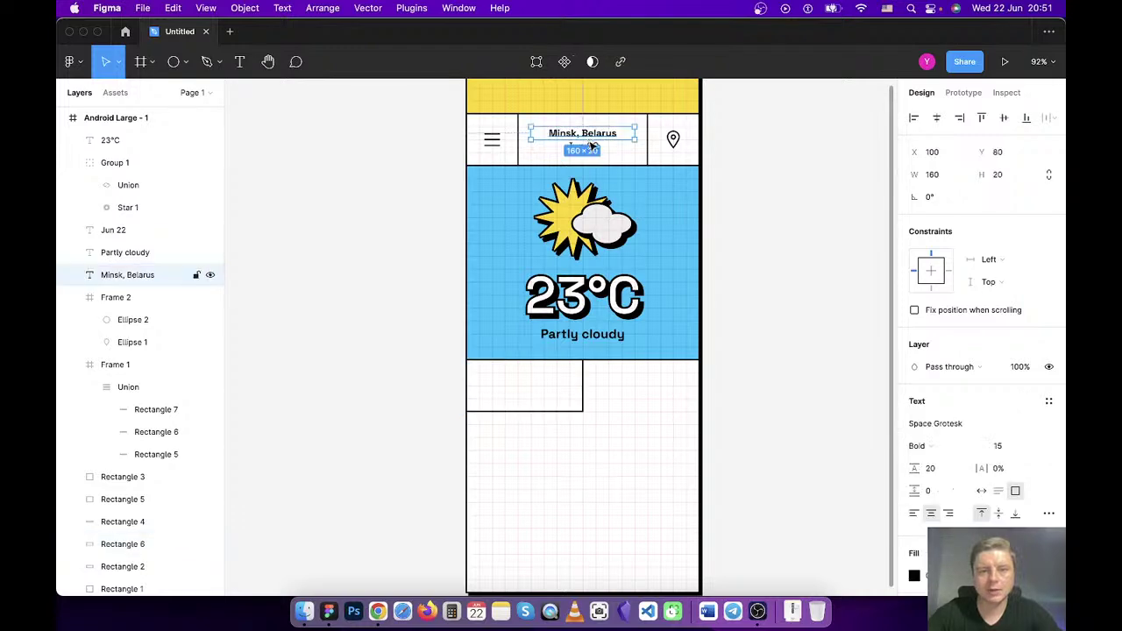
{"action": "scroll", "coordinate": [588, 145], "scroll_direction": "up", "scroll_amount": 5}
{"action": "left_click", "coordinate": [587, 141], "text": "shift"}
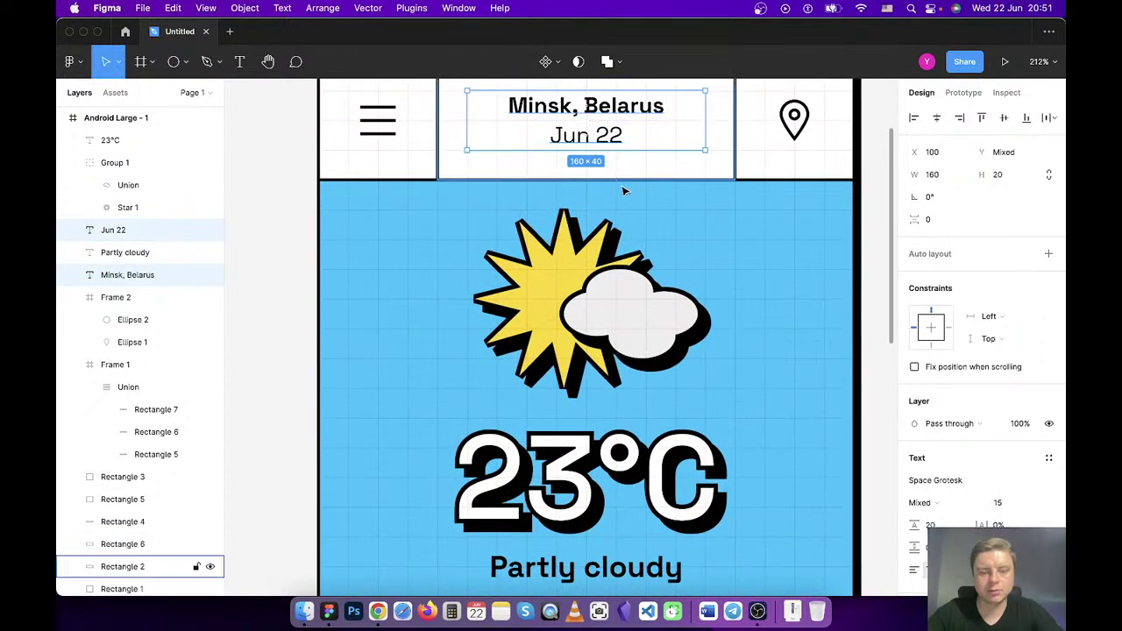
{"action": "scroll", "coordinate": [614, 184], "scroll_direction": "down", "scroll_amount": 5}
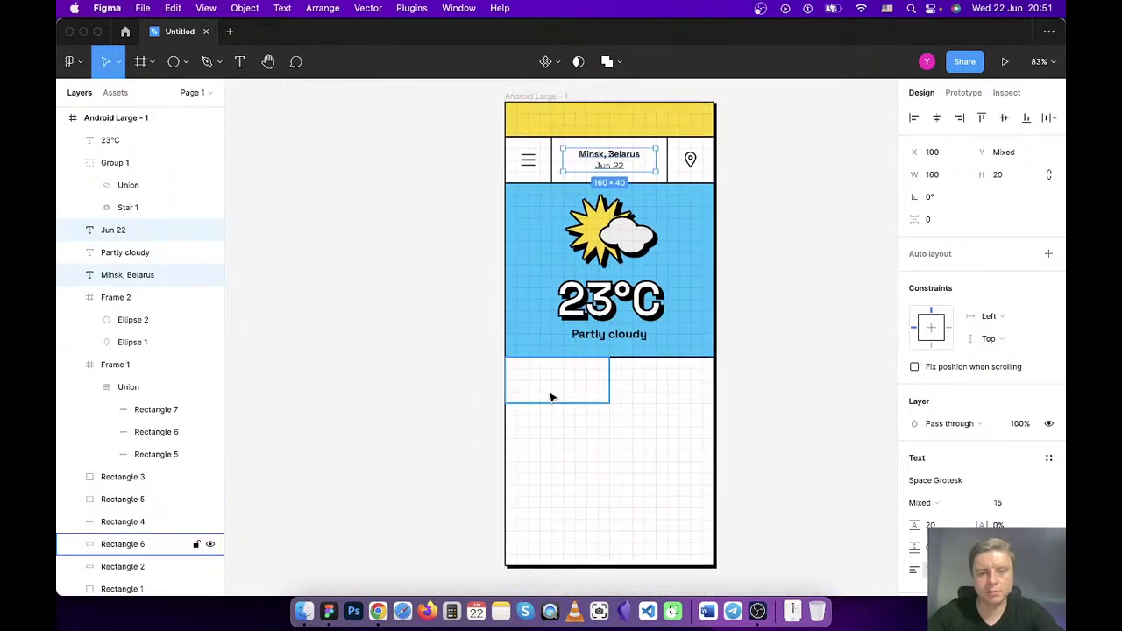
{"action": "key", "text": "super+v"}
{"action": "left_click_drag", "start_coordinate": [629, 165], "coordinate": [565, 387]}
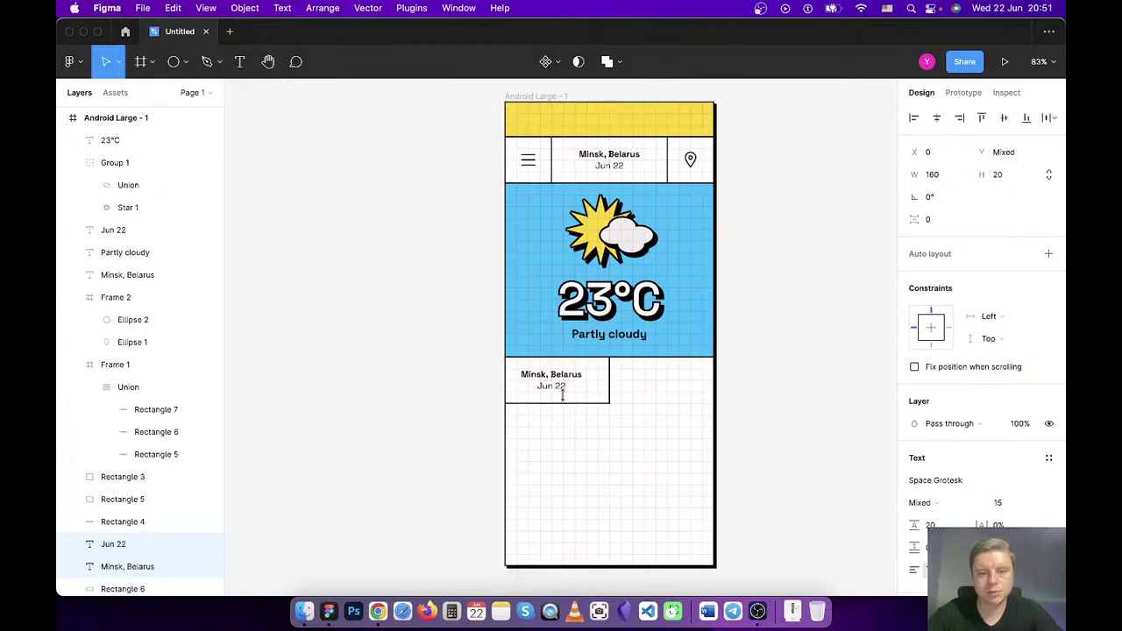
{"action": "scroll", "coordinate": [561, 426], "scroll_direction": "up", "scroll_amount": 5}
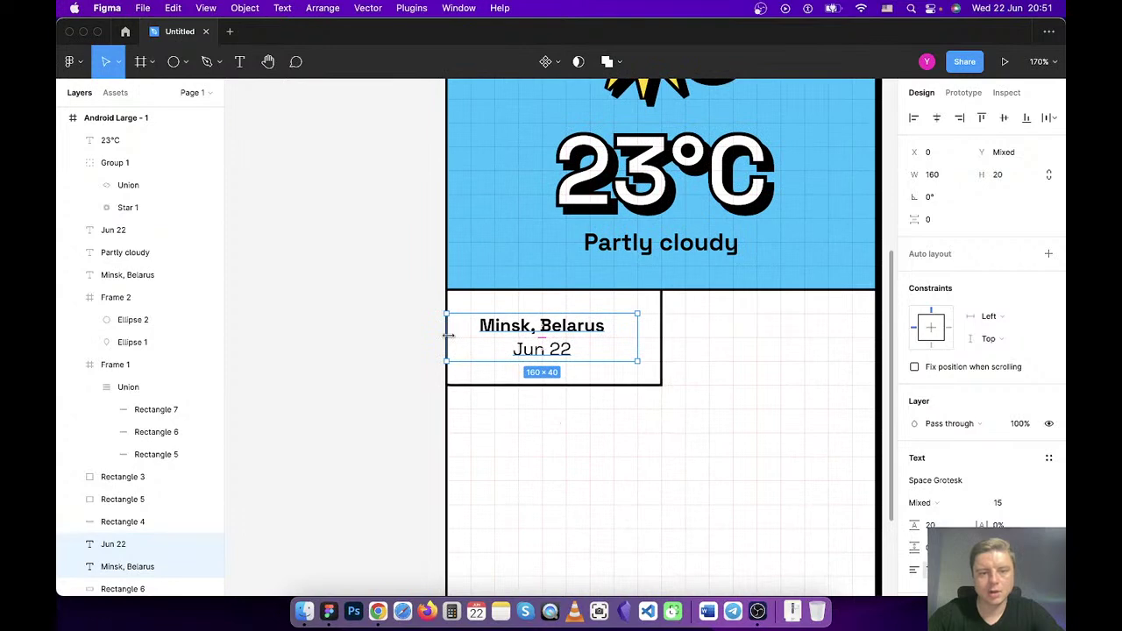
{"action": "left_click_drag", "start_coordinate": [448, 335], "coordinate": [470, 336]}
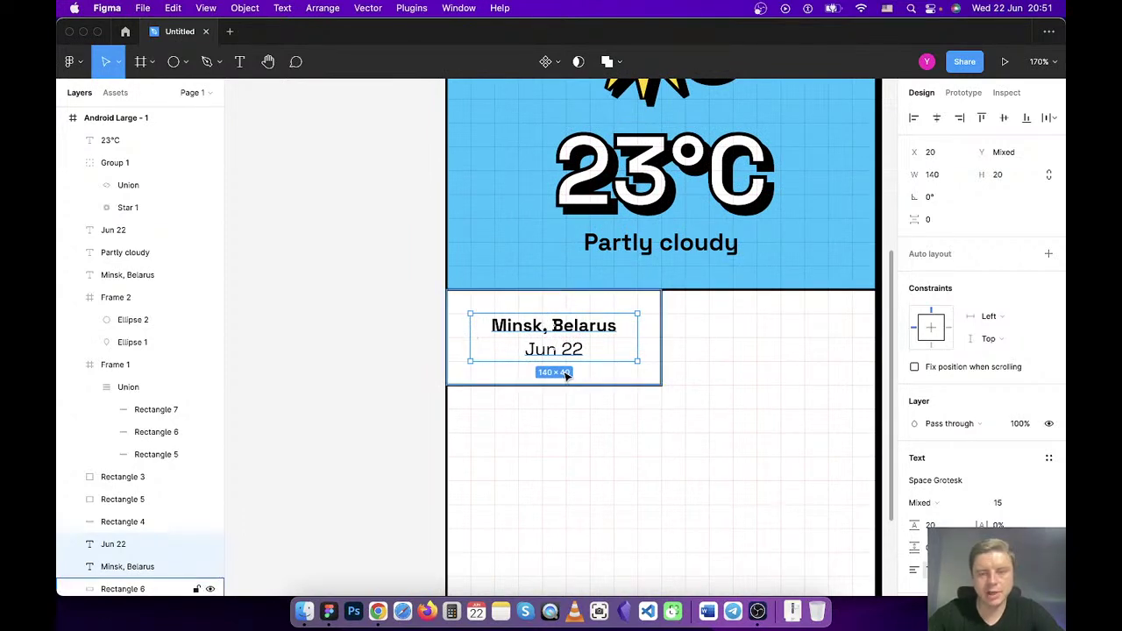
- Stack Jun 22 above Minsk, Belarus and center both vertically in the box
{"action": "left_click", "coordinate": [566, 406]}
{"action": "left_click", "coordinate": [569, 353]}
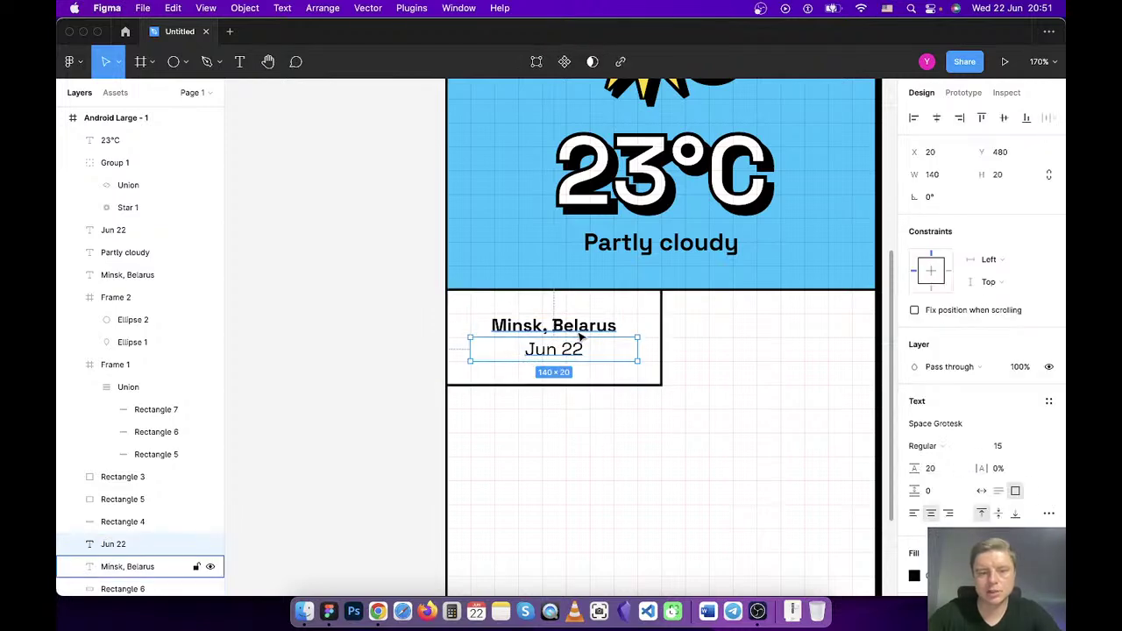
{"action": "left_click", "coordinate": [599, 331]}
{"action": "left_click_drag", "start_coordinate": [601, 328], "coordinate": [605, 370]}
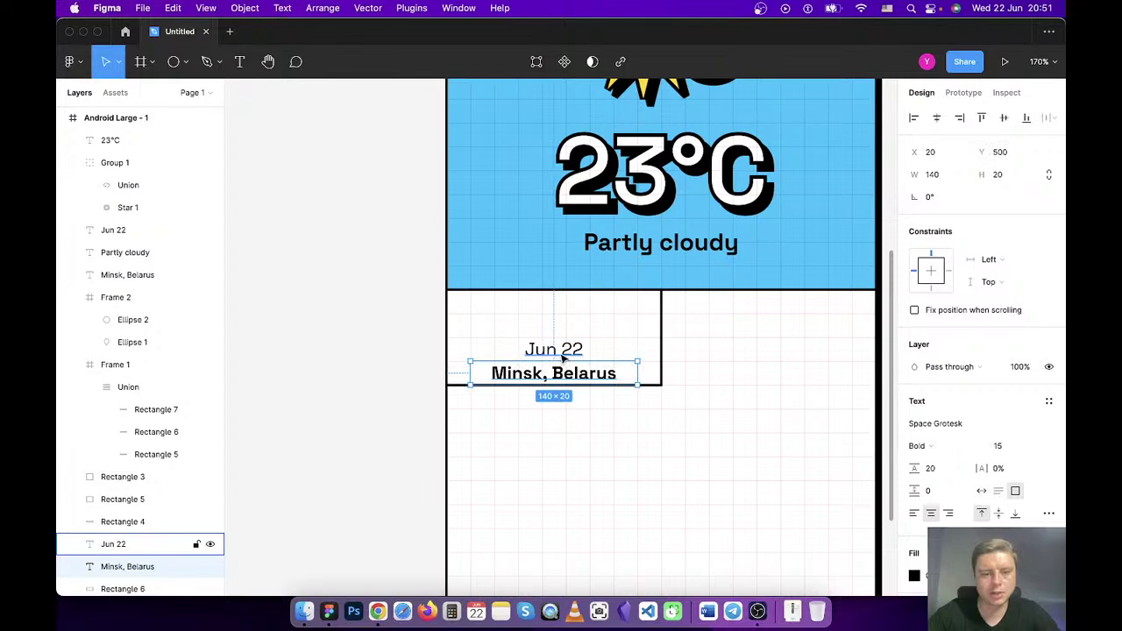
{"action": "left_click", "coordinate": [565, 352], "text": "shift"}
{"action": "left_click_drag", "start_coordinate": [574, 378], "coordinate": [574, 350]}
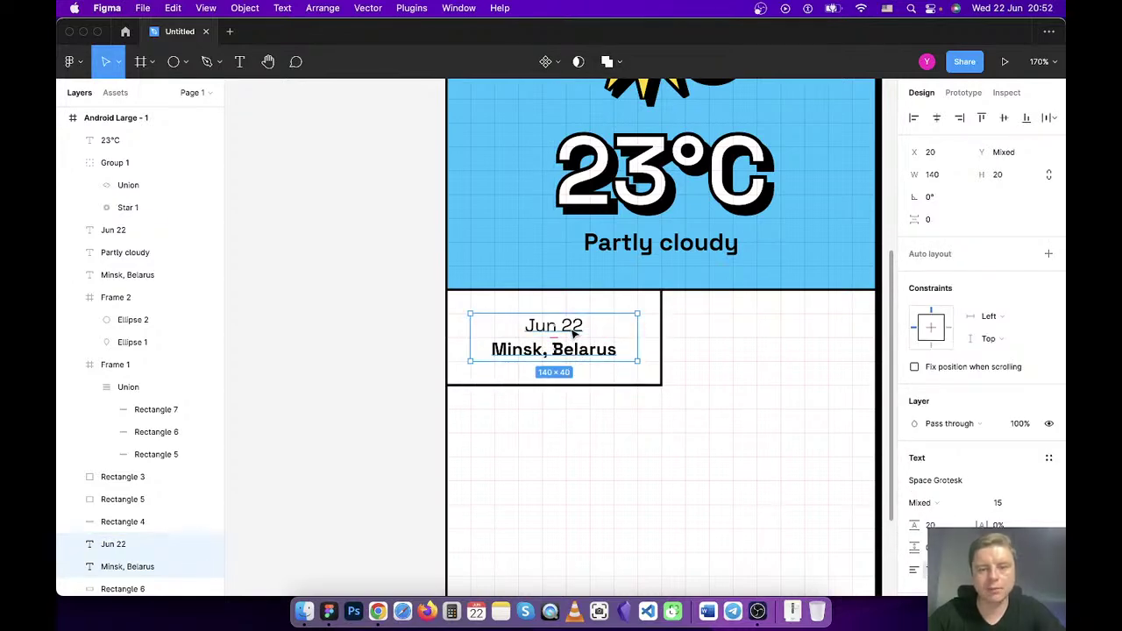
- Retype the copied texts as 'Wind' and '10 km/h'
{"action": "double_click", "coordinate": [574, 327]}
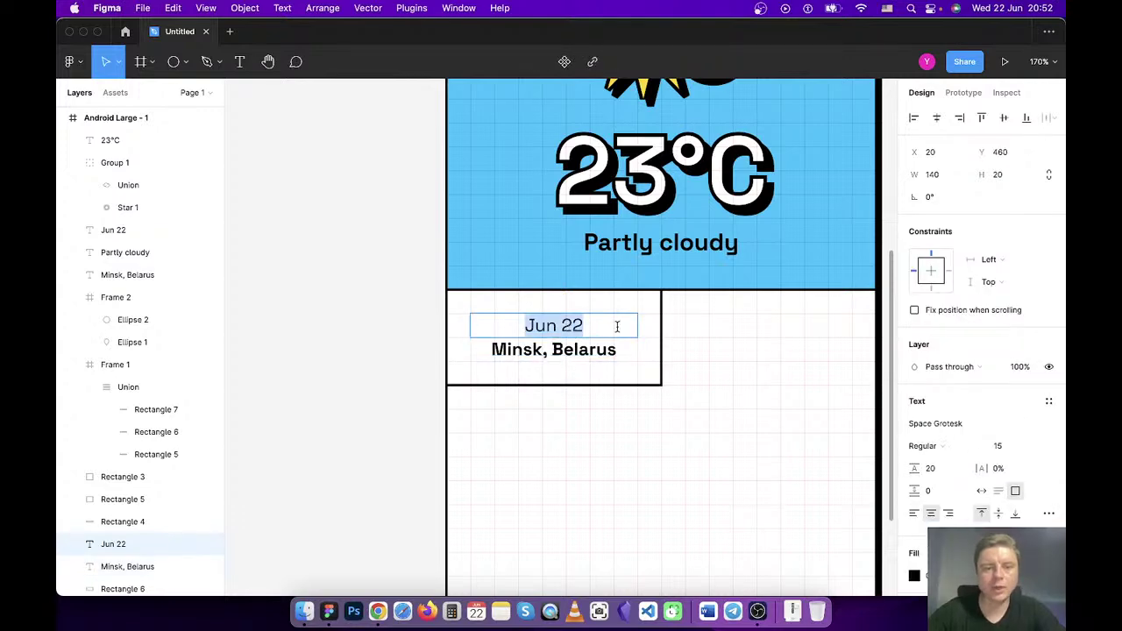
{"action": "type", "text": "W"}
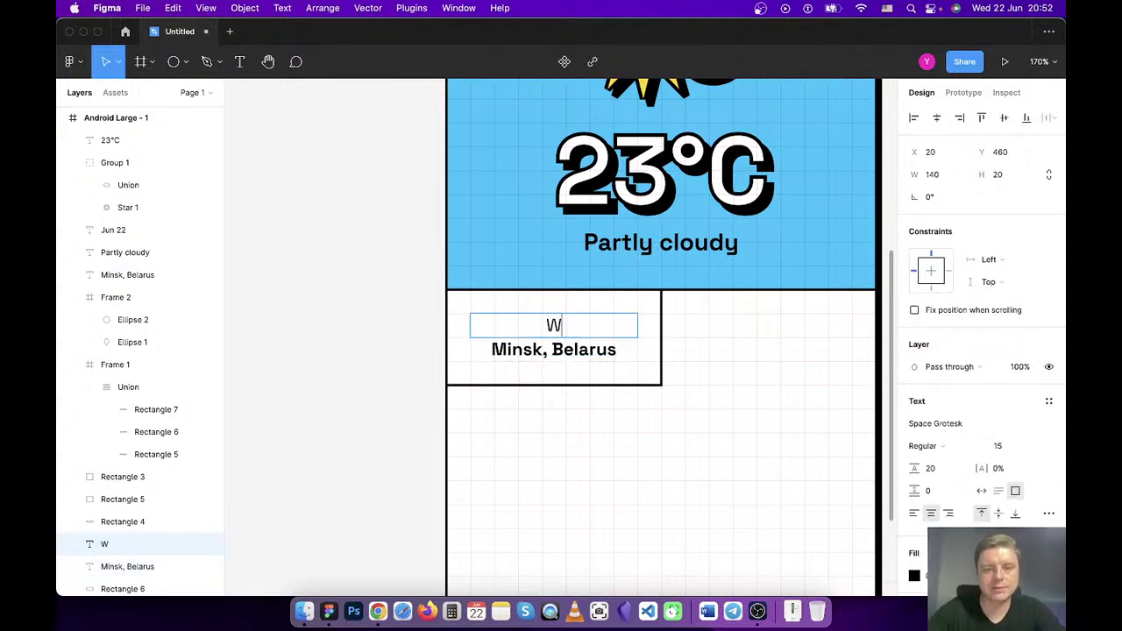
{"action": "type", "text": "ind"}
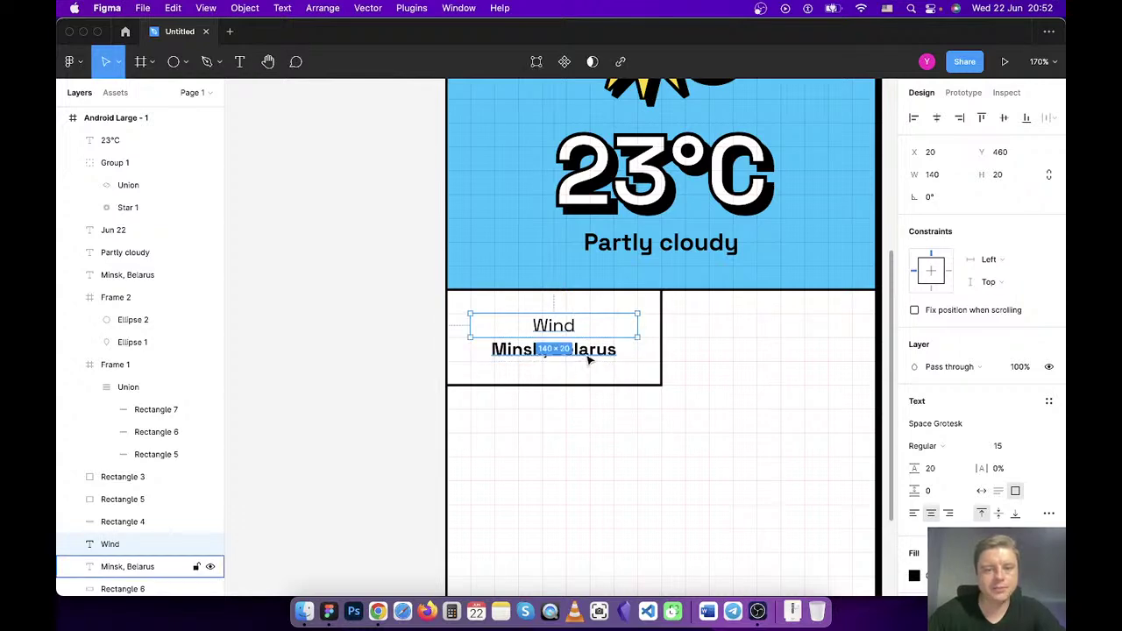
{"action": "double_click", "coordinate": [614, 363]}
{"action": "type", "text": "10"}
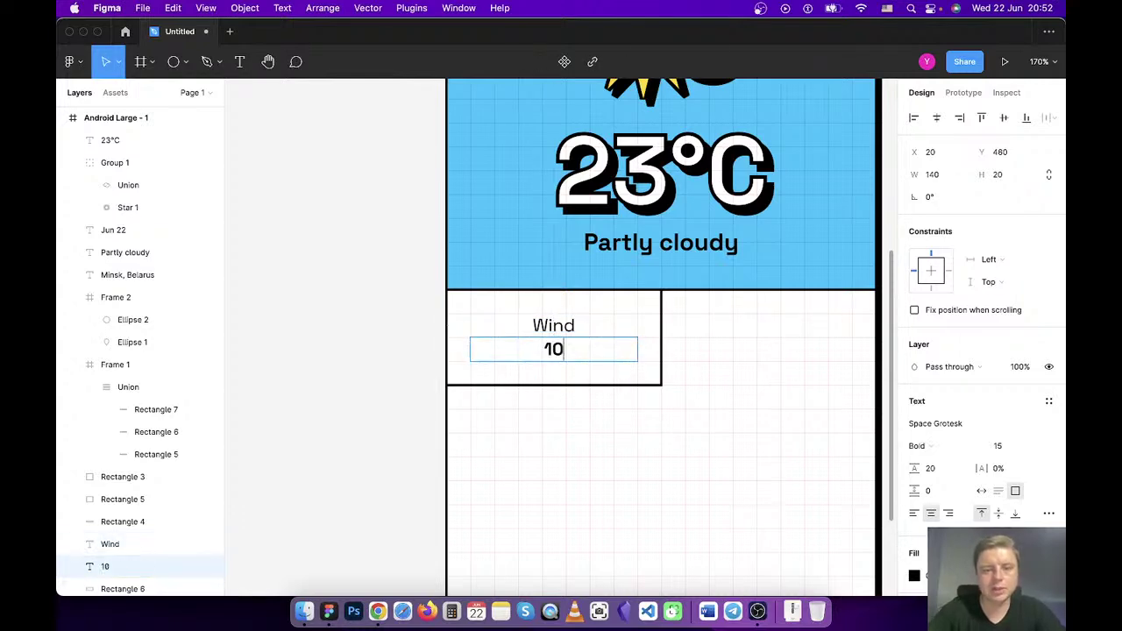
{"action": "type", "text": " k"}
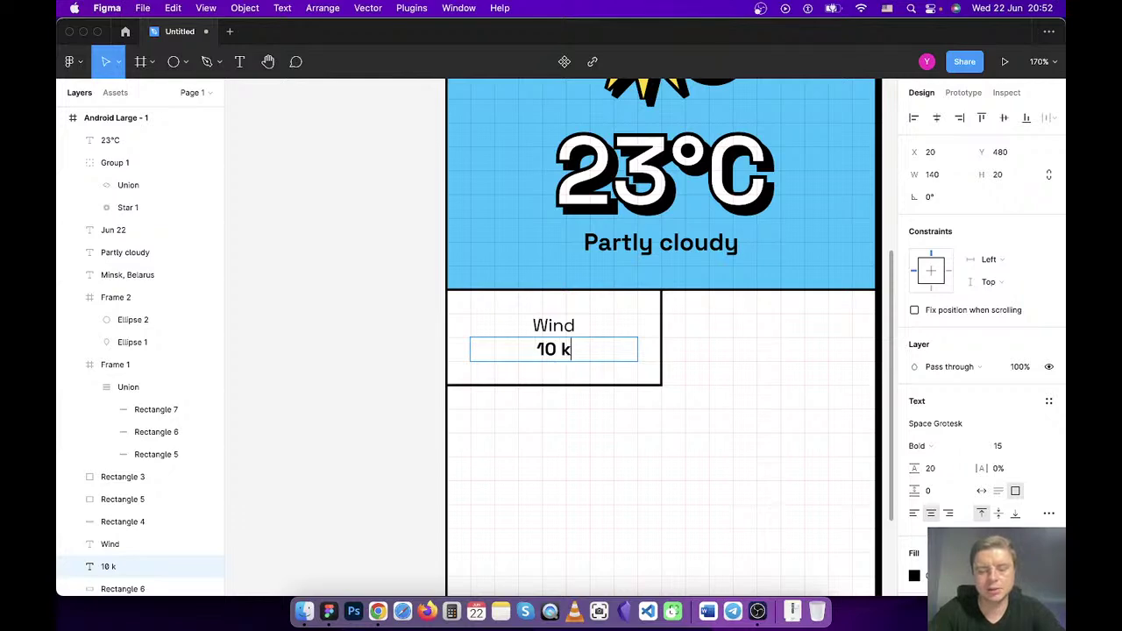
{"action": "type", "text": "m/"}
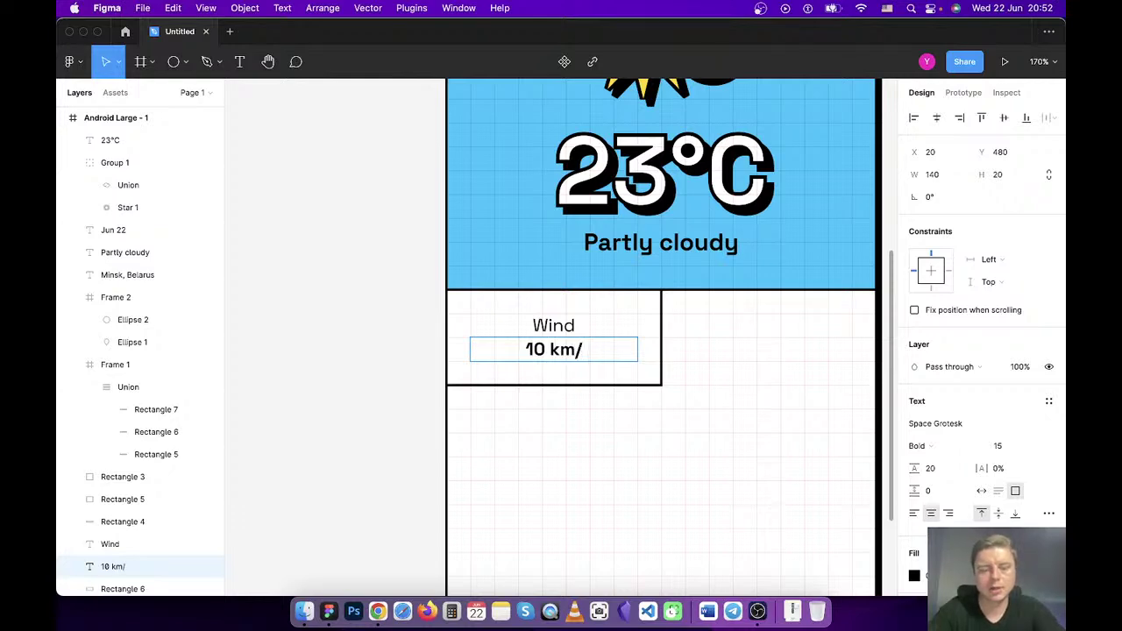
{"action": "type", "text": "h"}
{"action": "key", "text": "Escape"}
{"action": "key", "text": "Escape"}
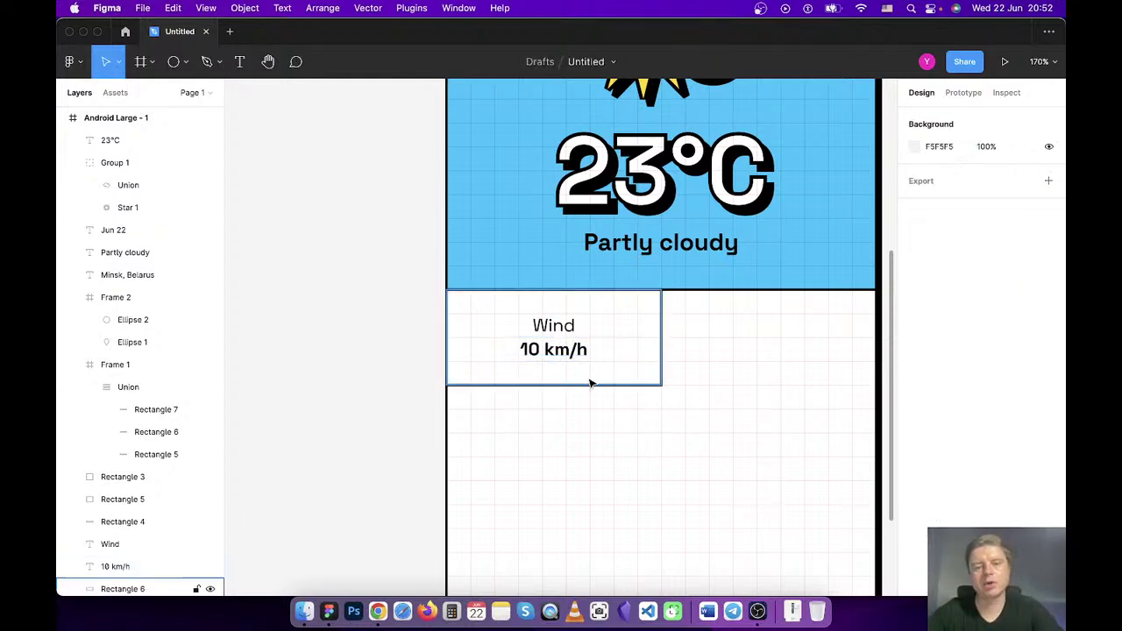
- Check the Wind and 10 km/h positions, then marquee-select both texts
{"action": "scroll", "coordinate": [593, 426], "scroll_direction": "up", "scroll_amount": 5}
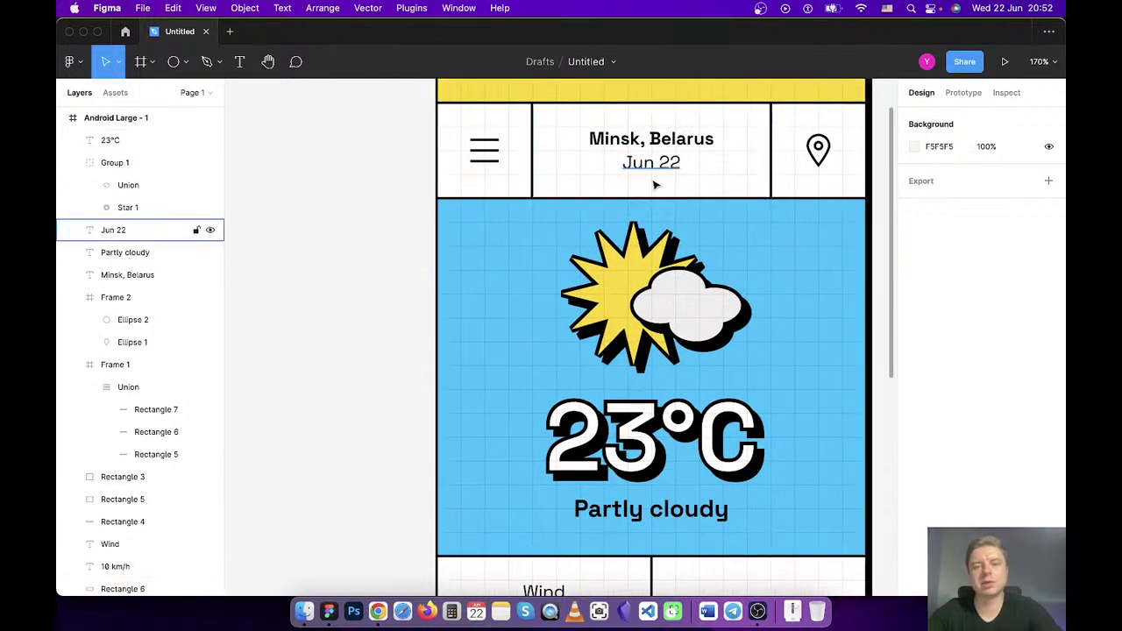
{"action": "scroll", "coordinate": [656, 187], "scroll_direction": "down", "scroll_amount": 5}
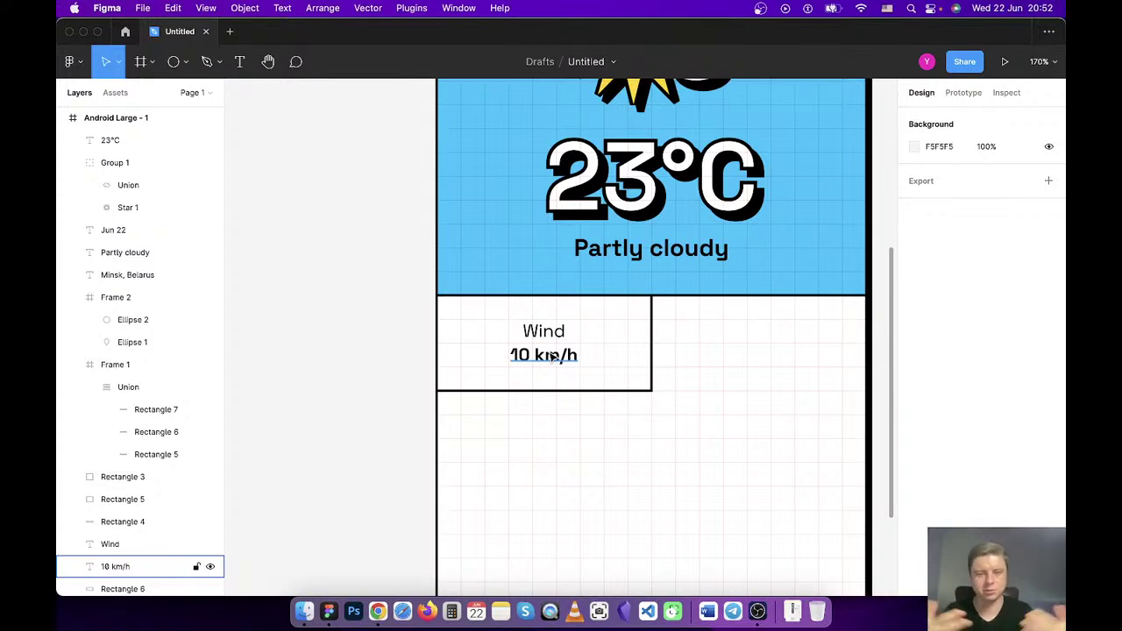
{"action": "left_click", "coordinate": [552, 337]}
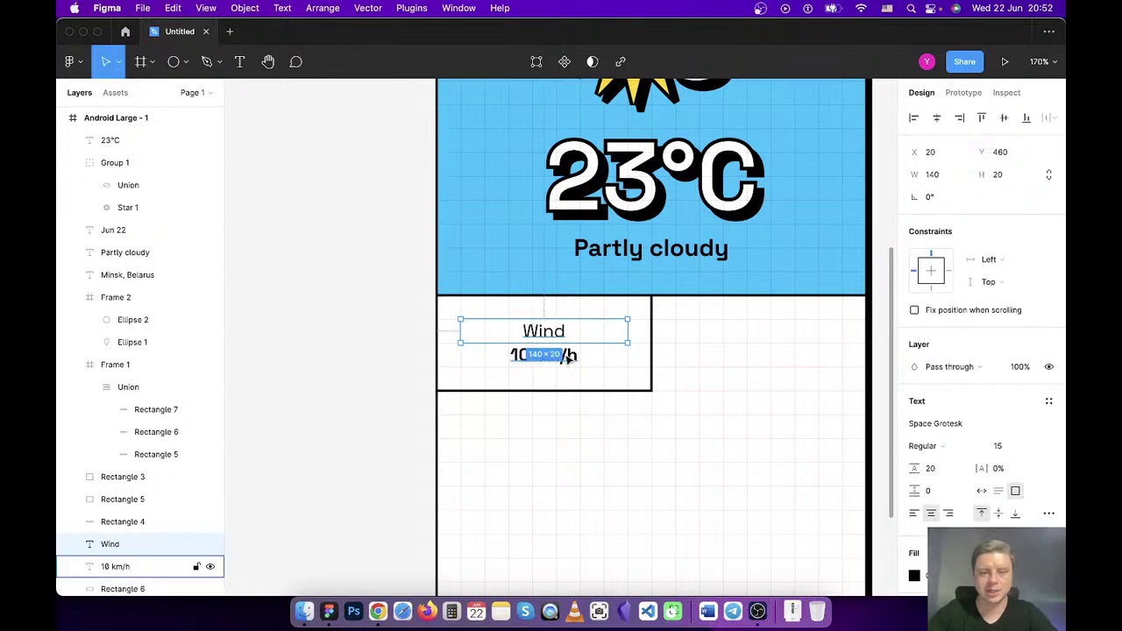
{"action": "left_click", "coordinate": [570, 356]}
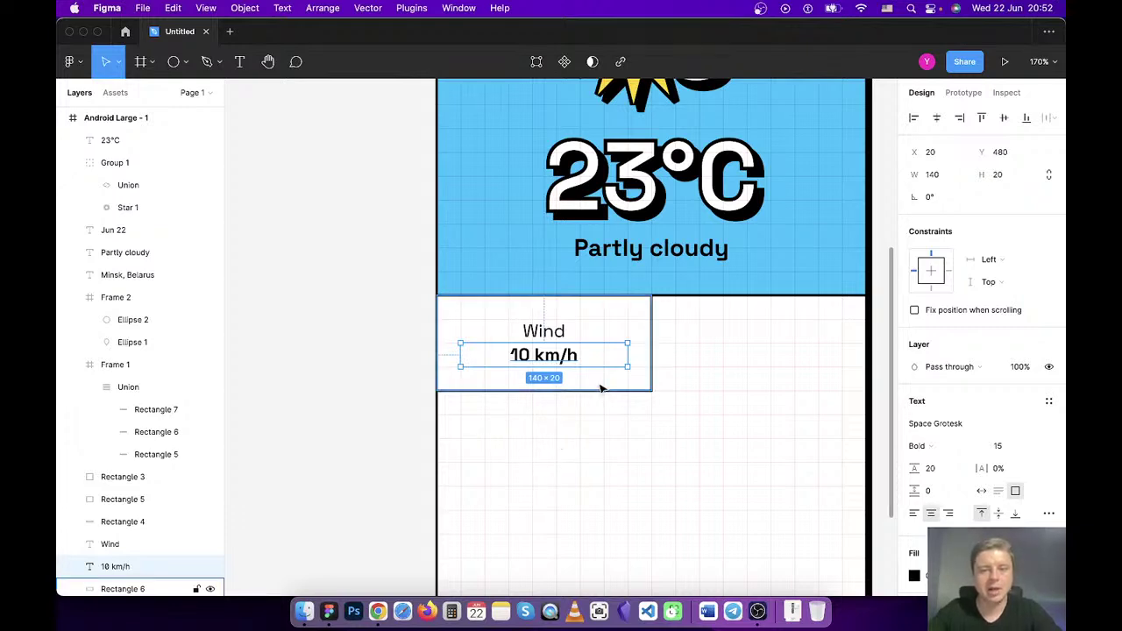
{"action": "scroll", "coordinate": [601, 388], "scroll_direction": "up", "scroll_amount": 3}
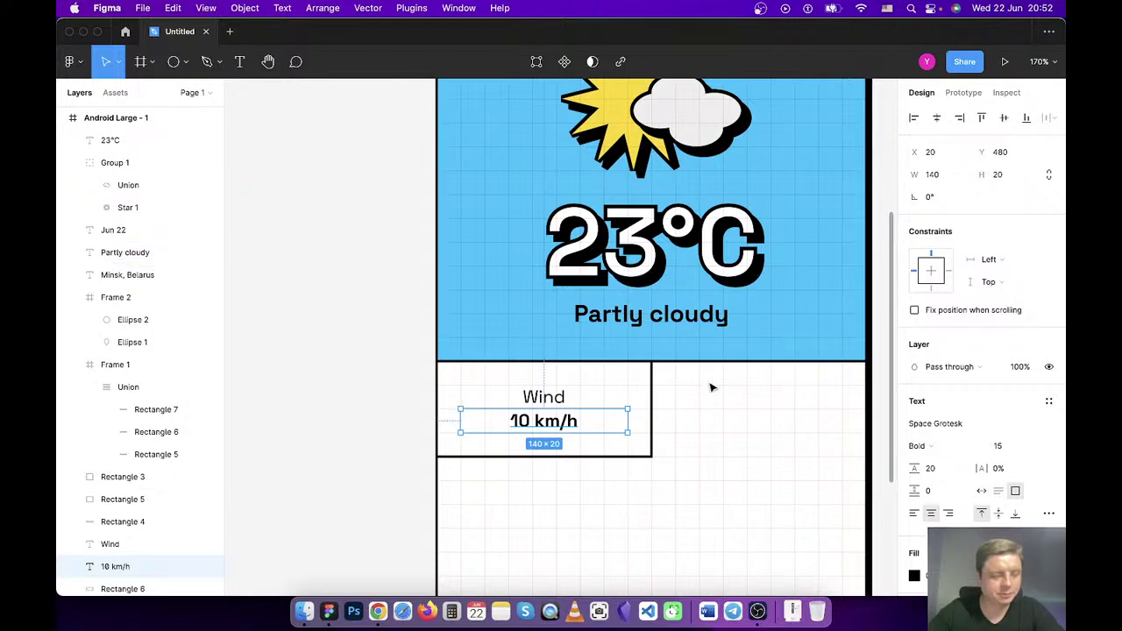
{"action": "scroll", "coordinate": [709, 385], "scroll_direction": "down", "scroll_amount": 2}
{"action": "scroll", "coordinate": [708, 386], "scroll_direction": "right", "scroll_amount": 2}
{"action": "left_click", "coordinate": [668, 393]}
{"action": "left_click_drag", "start_coordinate": [649, 460], "coordinate": [485, 356]}
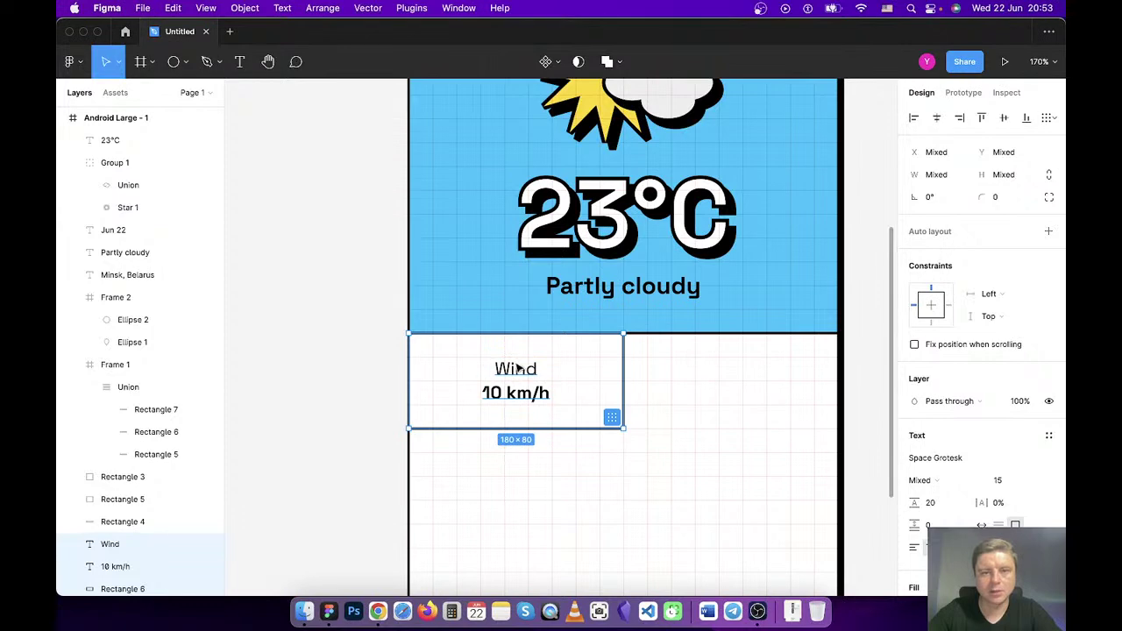
- Make the Wind cell a component and duplicate it into a 2×2 grid of cells
{"action": "left_click", "coordinate": [545, 65]}
{"action": "scroll", "coordinate": [581, 333], "scroll_direction": "down", "scroll_amount": 2}
{"action": "key", "text": "super+d"}
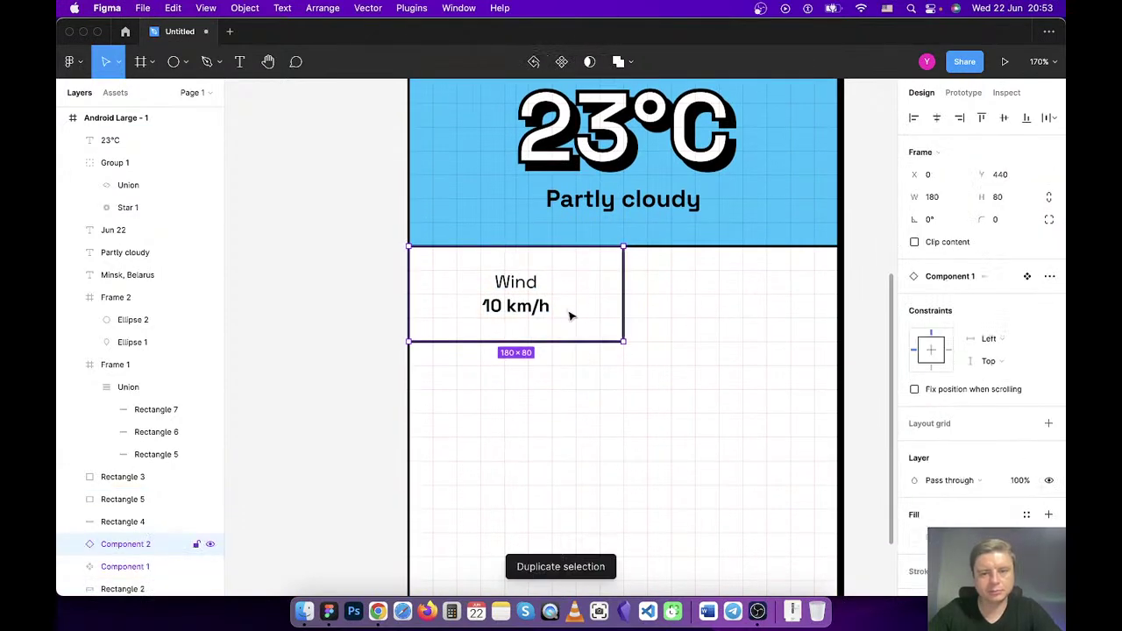
{"action": "left_click_drag", "start_coordinate": [476, 305], "coordinate": [688, 307]}
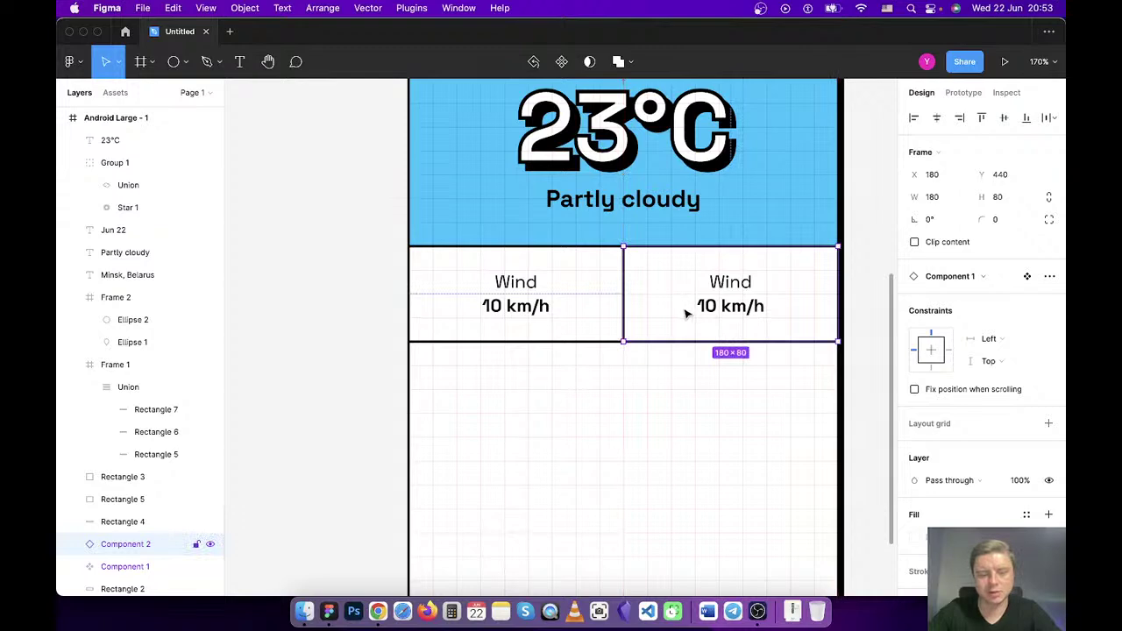
{"action": "left_click", "coordinate": [570, 306], "text": "shift"}
{"action": "key", "text": "super+d"}
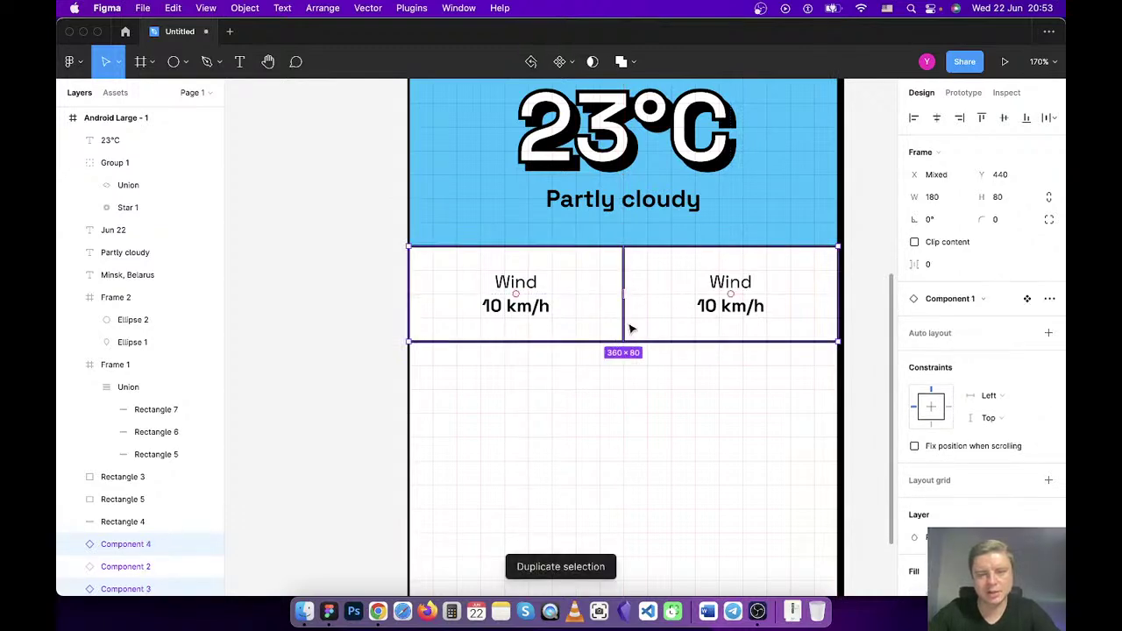
{"action": "left_click_drag", "start_coordinate": [658, 290], "coordinate": [656, 385]}
{"action": "scroll", "coordinate": [656, 385], "scroll_direction": "down", "scroll_amount": 3}
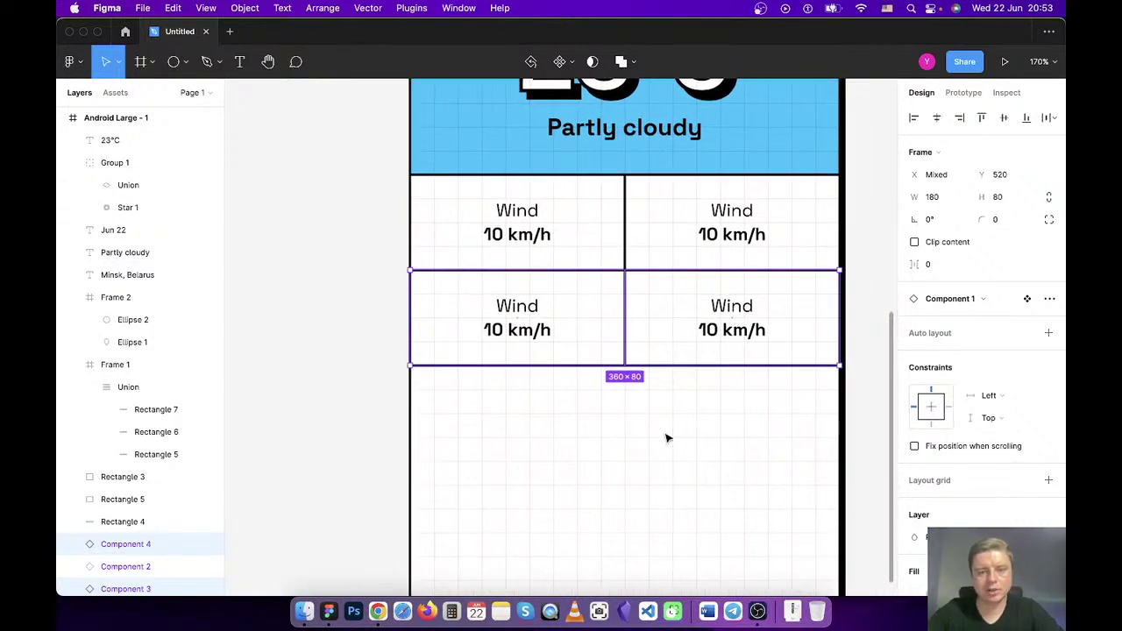
{"action": "left_click", "coordinate": [666, 438]}
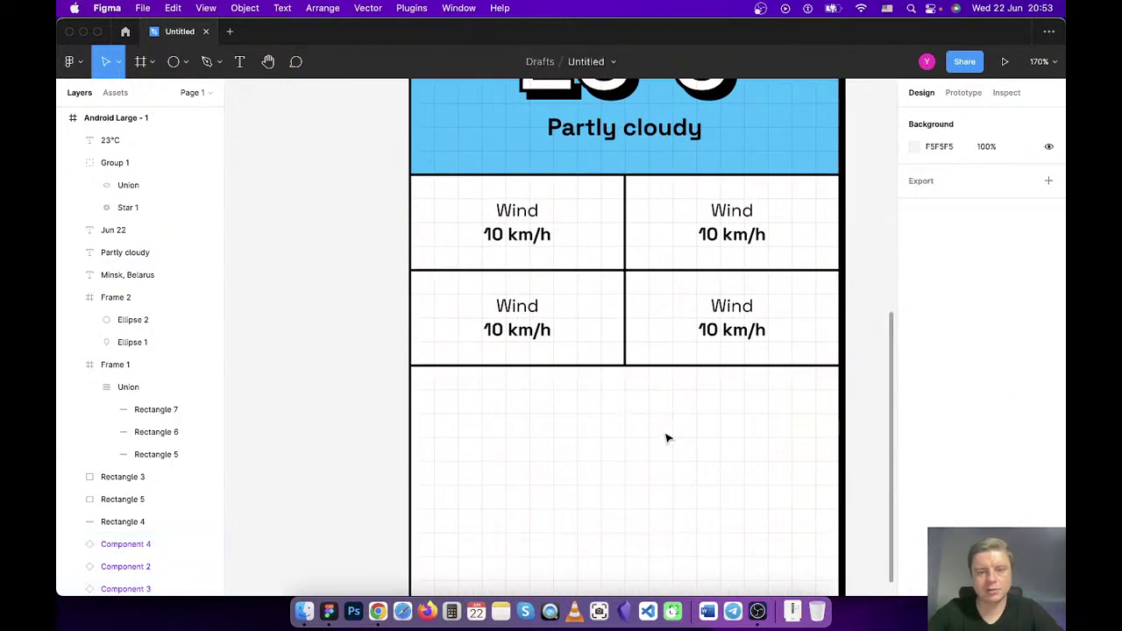
- Relabel the top-right cell 'Index UV' and set its value to 2
{"action": "double_click", "coordinate": [732, 213]}
{"action": "double_click", "coordinate": [733, 213]}
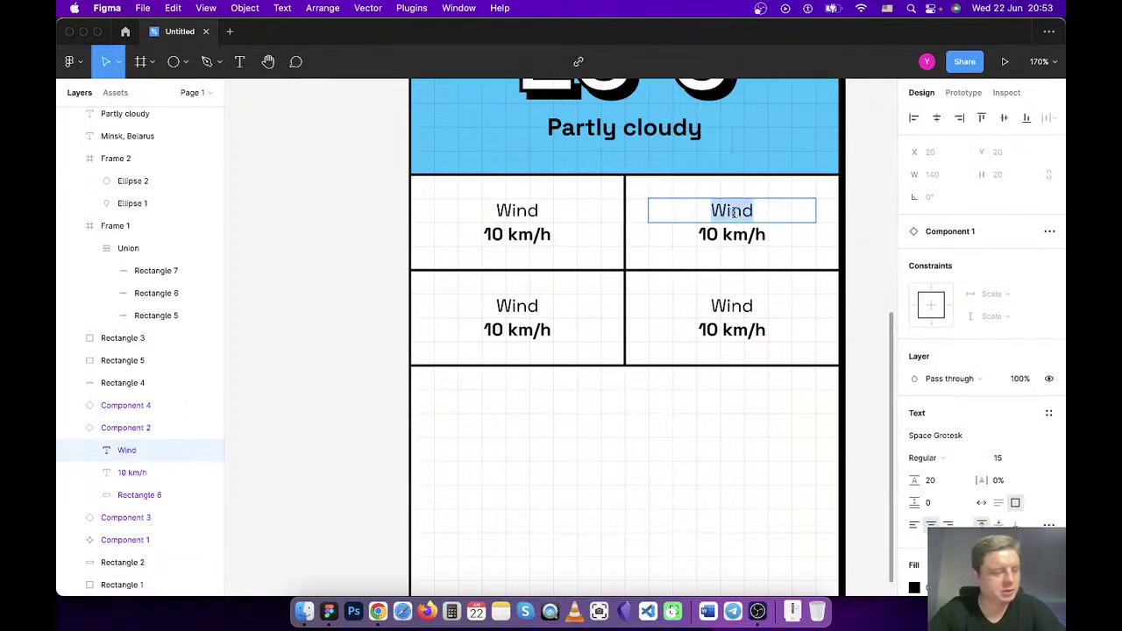
{"action": "type", "text": "In"}
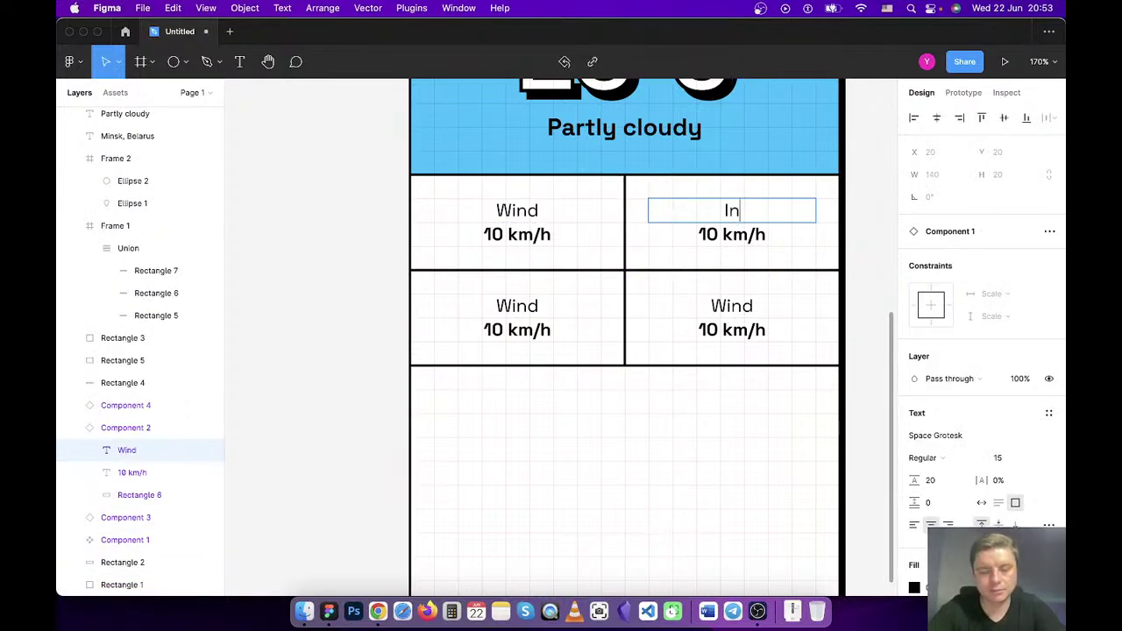
{"action": "type", "text": "dex UV"}
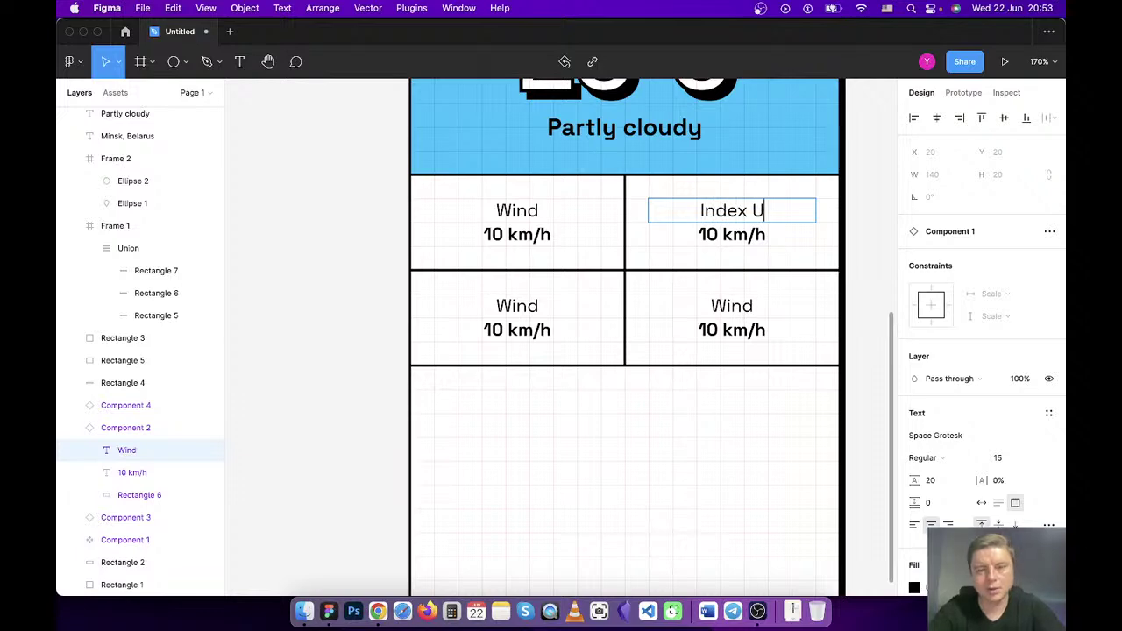
{"action": "double_click", "coordinate": [736, 234]}
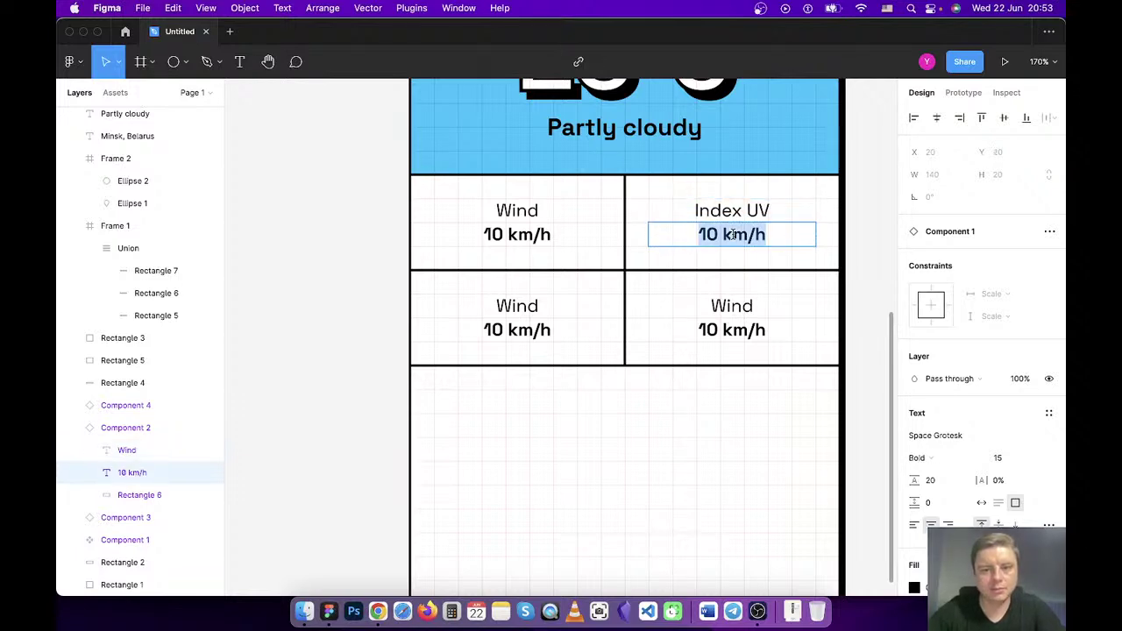
{"action": "type", "text": "2"}
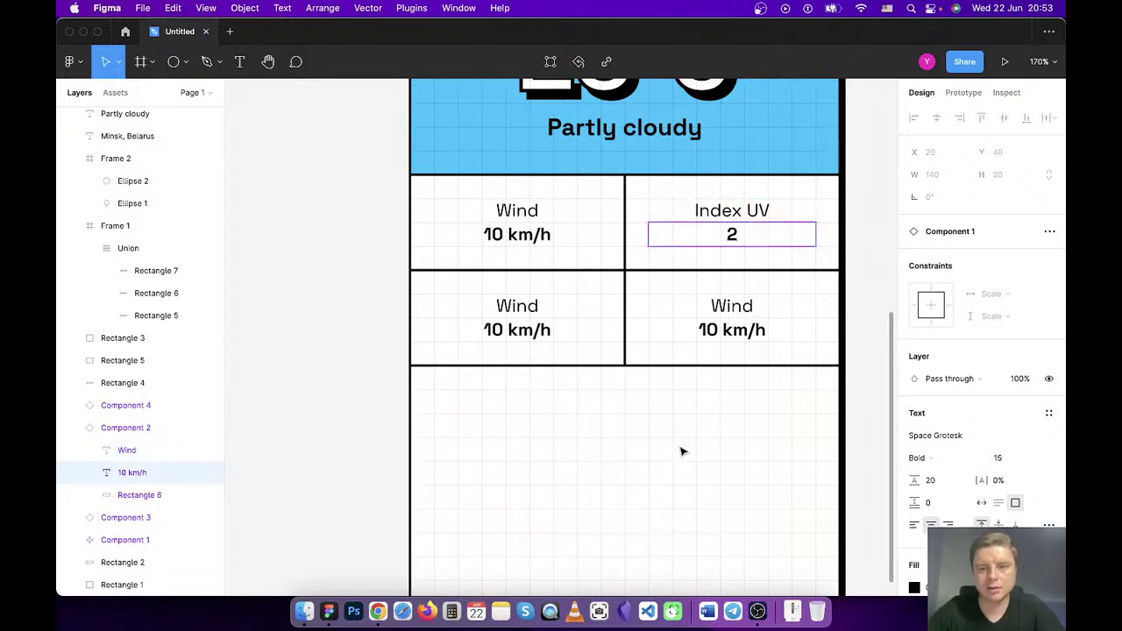
{"action": "left_click", "coordinate": [679, 449]}
- Relabel the bottom-left cell 'Precipitation' and change its value to 12%
{"action": "left_click", "coordinate": [530, 309]}
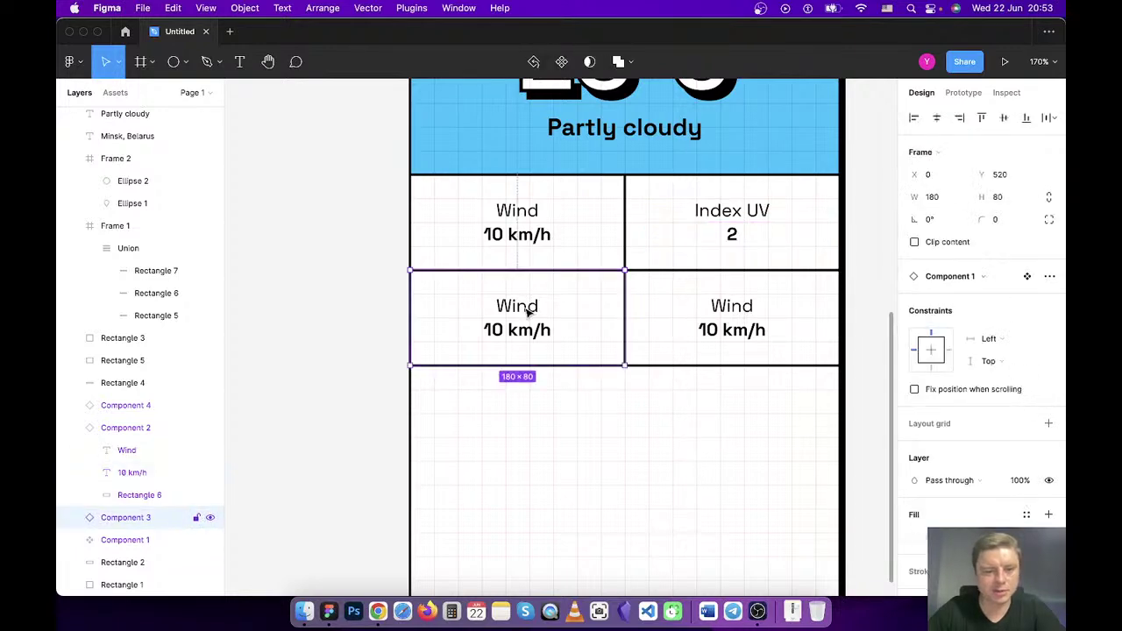
{"action": "double_click", "coordinate": [525, 308]}
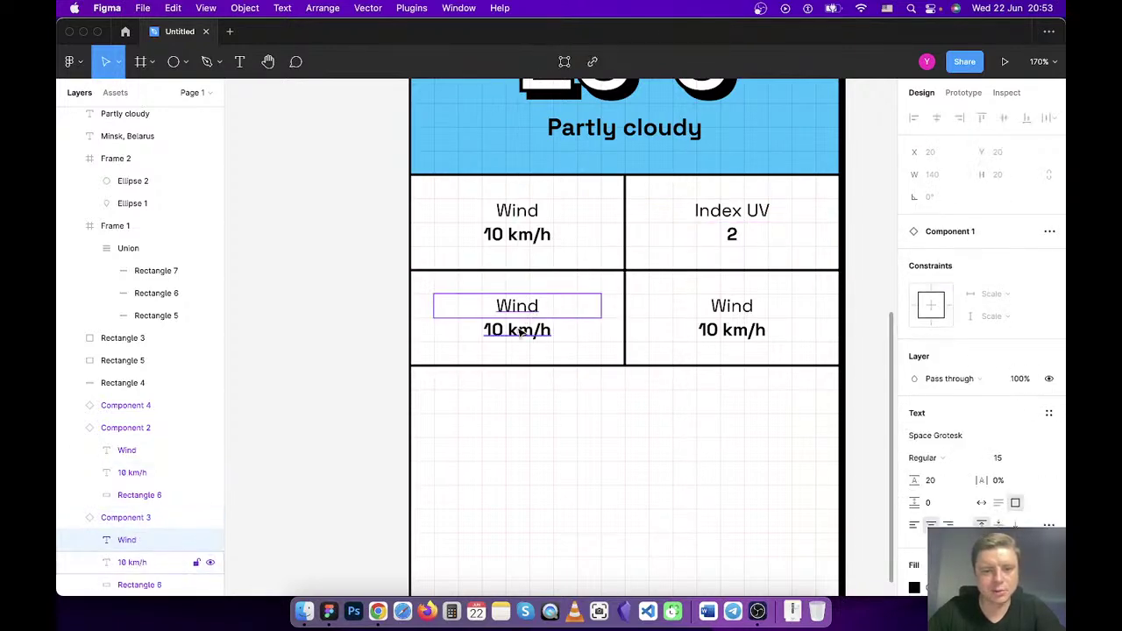
{"action": "double_click", "coordinate": [518, 306]}
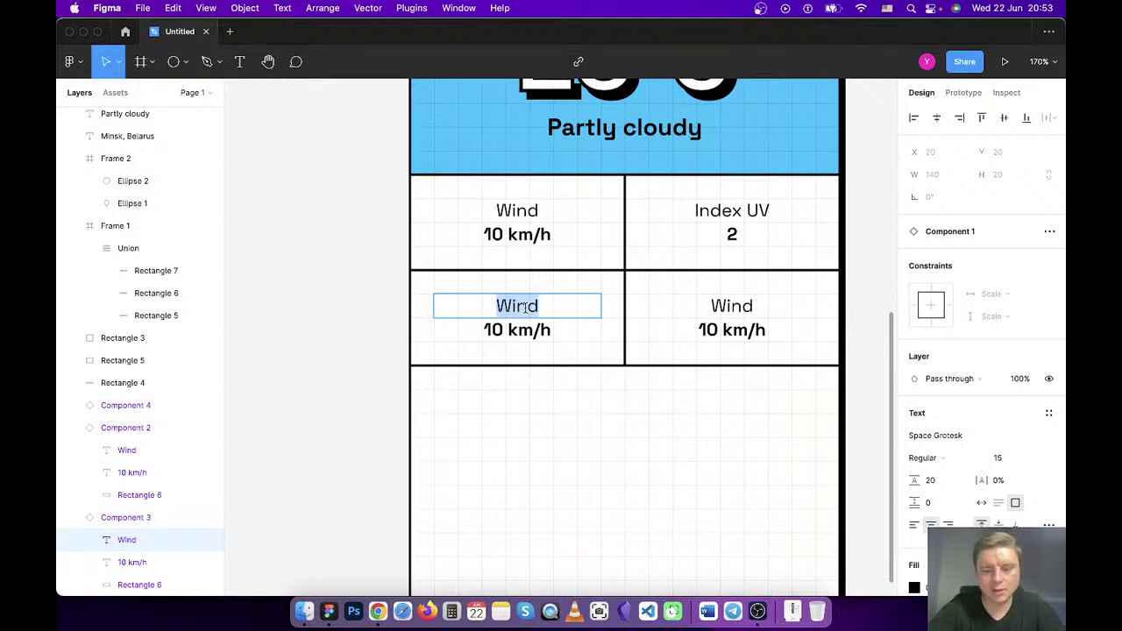
{"action": "type", "text": "Pre"}
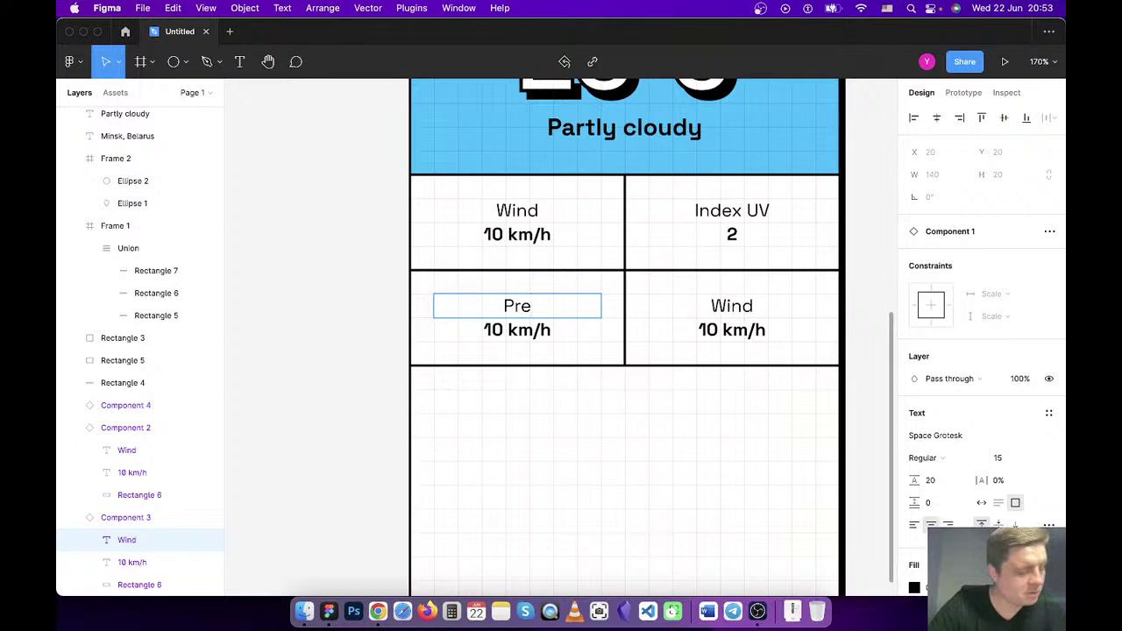
{"action": "type", "text": "cipitat"}
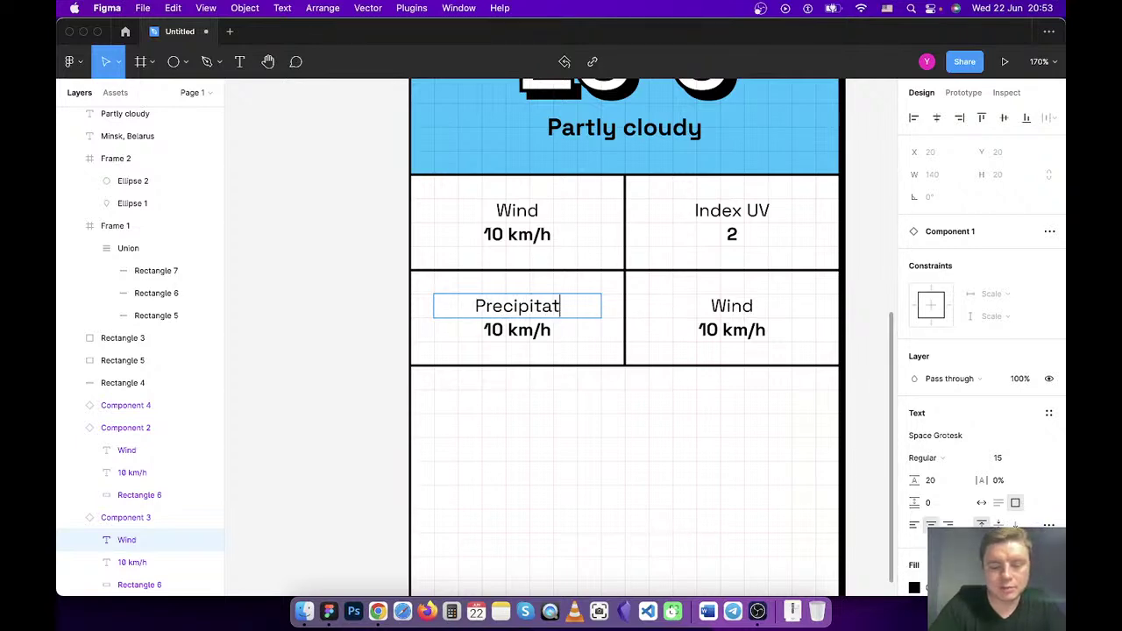
{"action": "type", "text": "ion"}
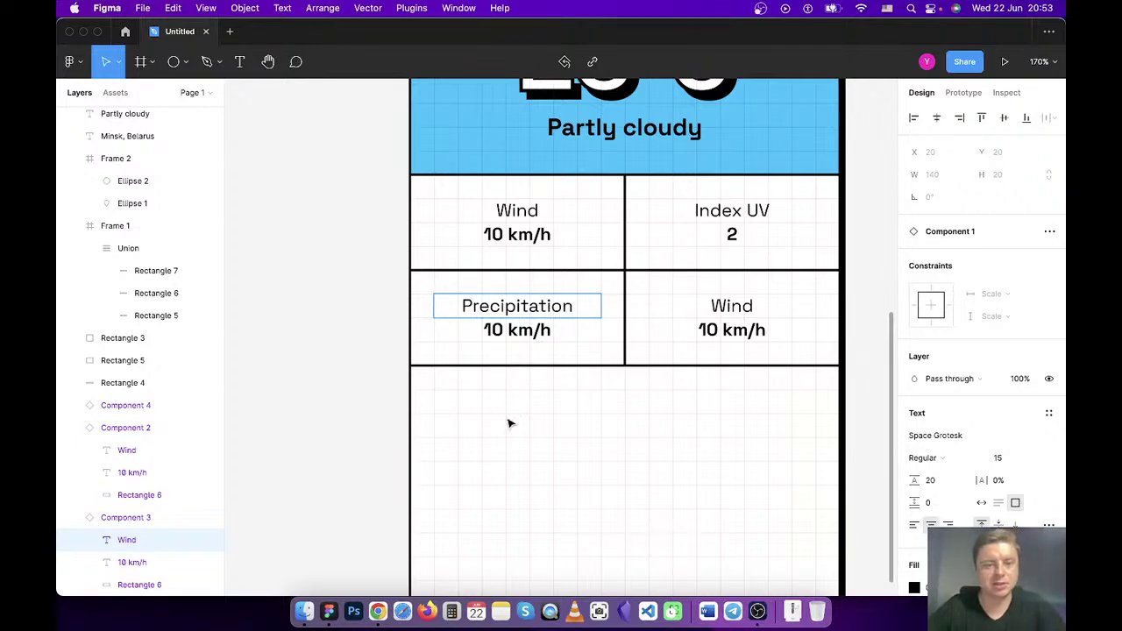
{"action": "double_click", "coordinate": [511, 329]}
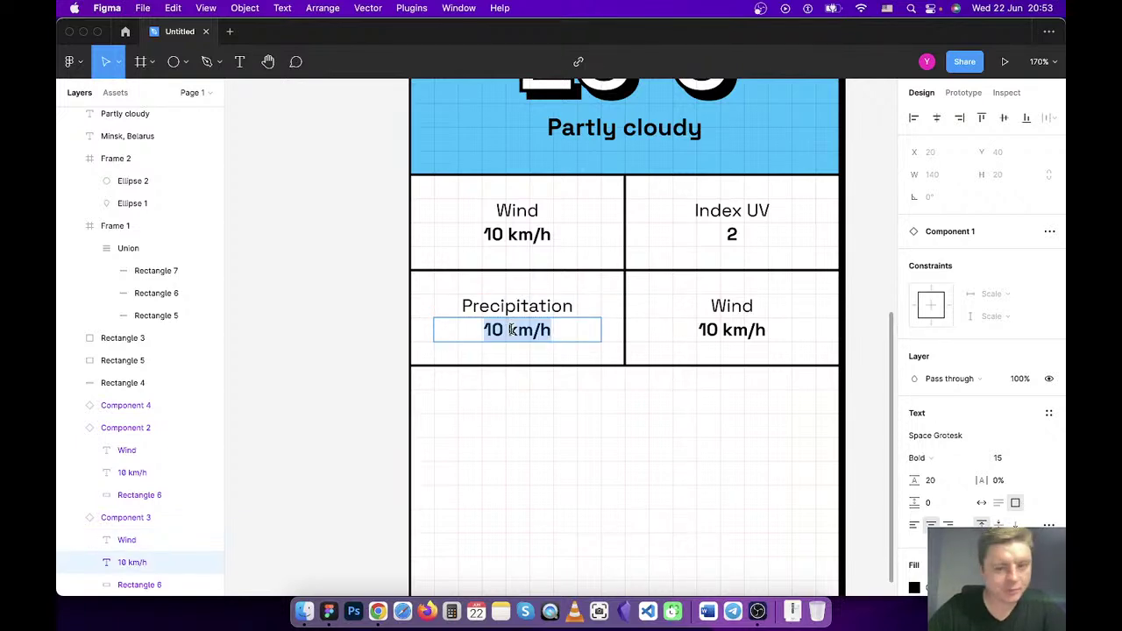
{"action": "type", "text": "12"}
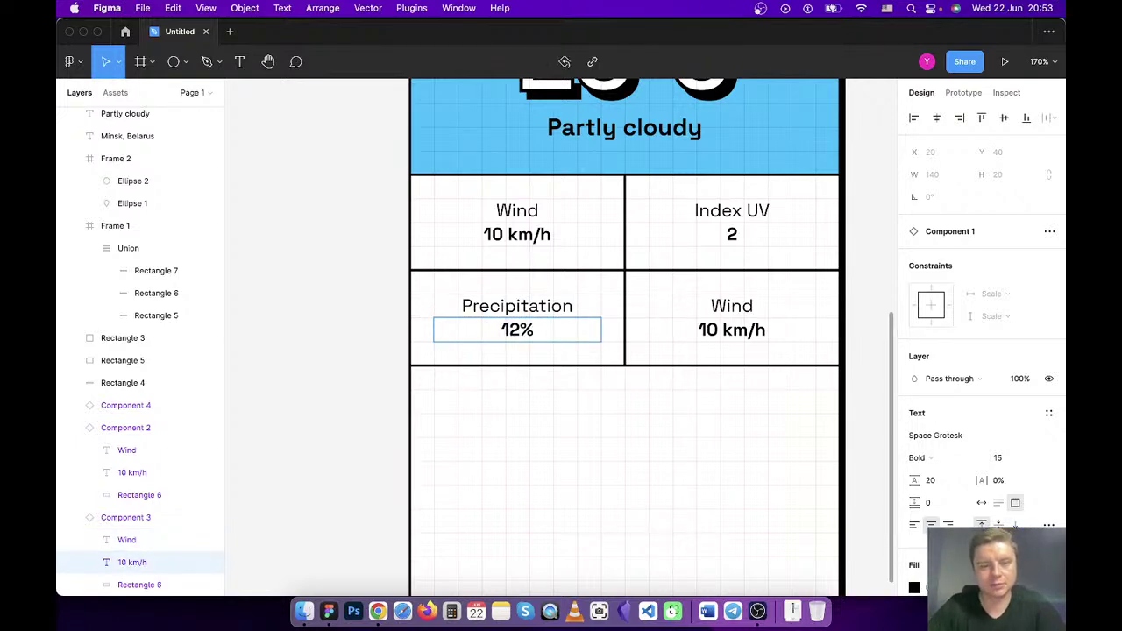
- Relabel the bottom-right cell 'Humidity' and replace its 10 km/h value with 57%
{"action": "double_click", "coordinate": [740, 306]}
{"action": "double_click", "coordinate": [738, 306]}
{"action": "type", "text": "Hu"}
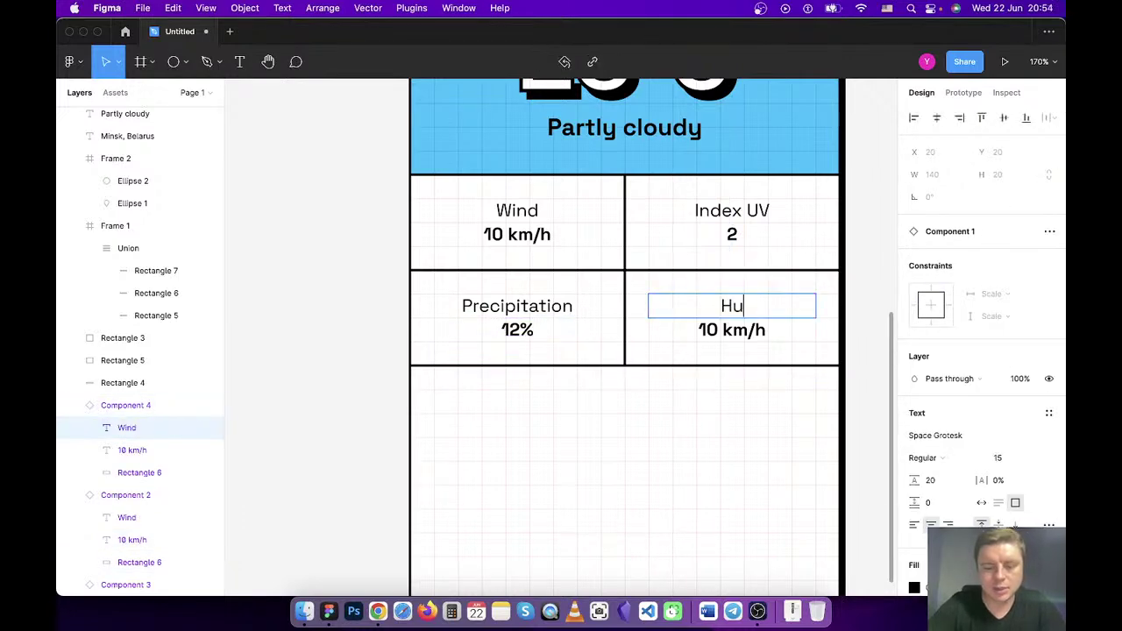
{"action": "type", "text": "midity"}
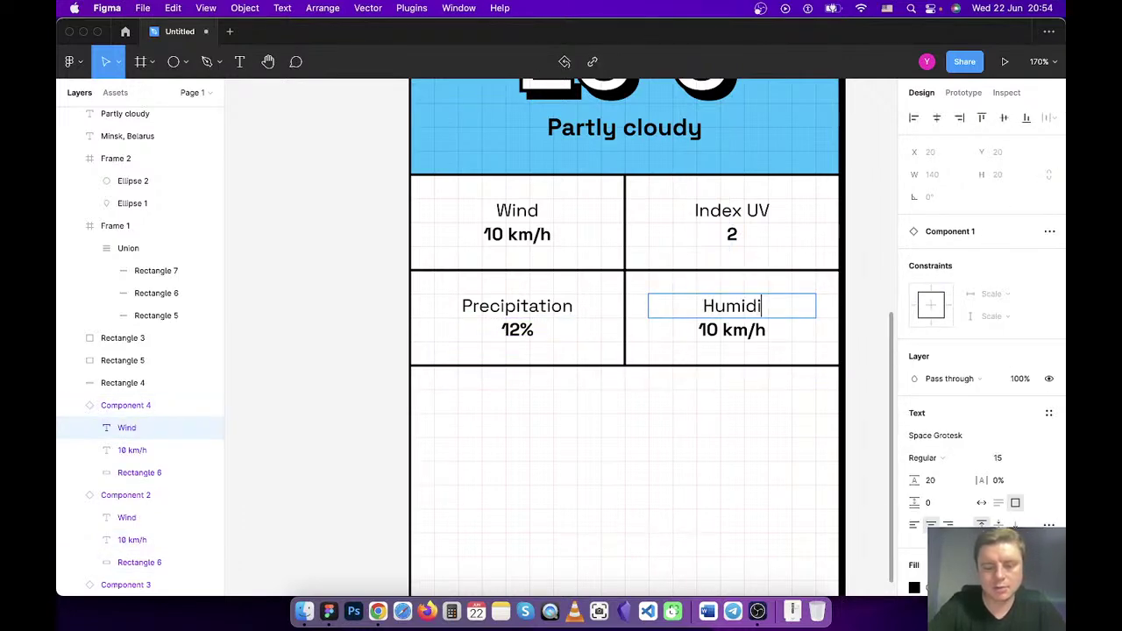
{"action": "left_click", "coordinate": [724, 332]}
{"action": "double_click", "coordinate": [724, 331]}
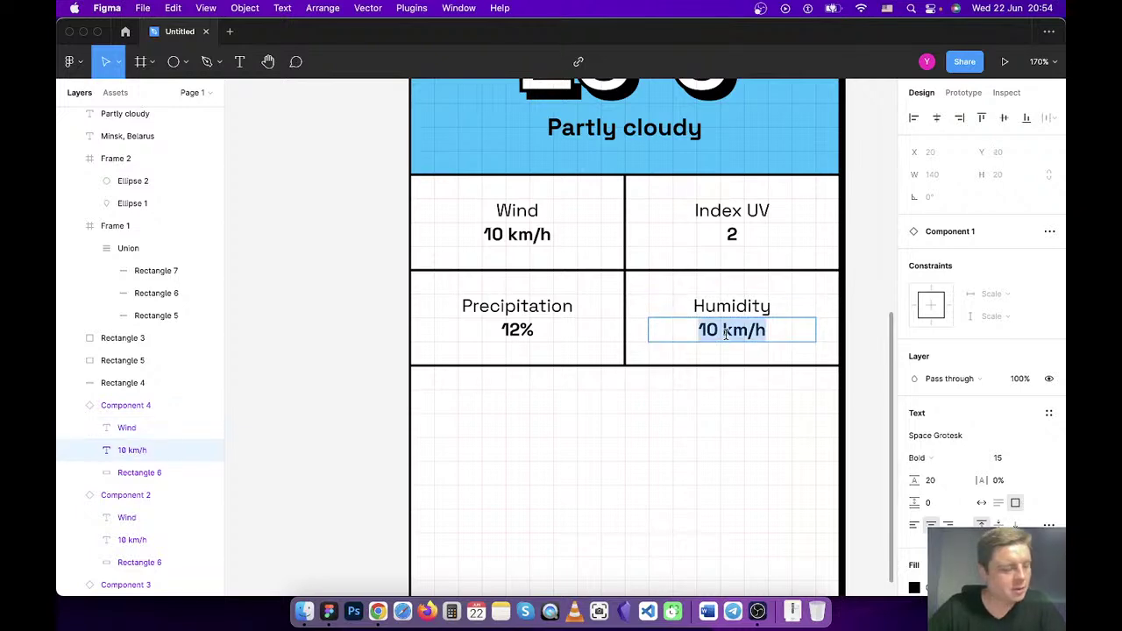
{"action": "type", "text": "57"}
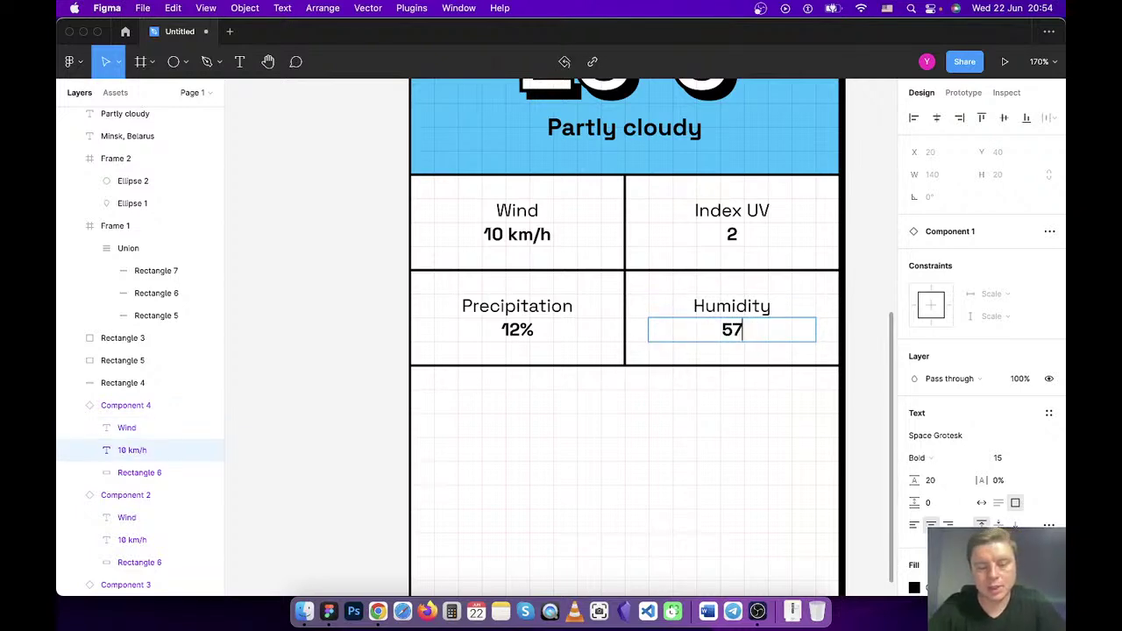
{"action": "key", "text": "ctrl+space"}
{"action": "type", "text": ":"}
{"action": "key", "text": "BackSpace"}
{"action": "key", "text": "ctrl+space"}
{"action": "type", "text": "%"}
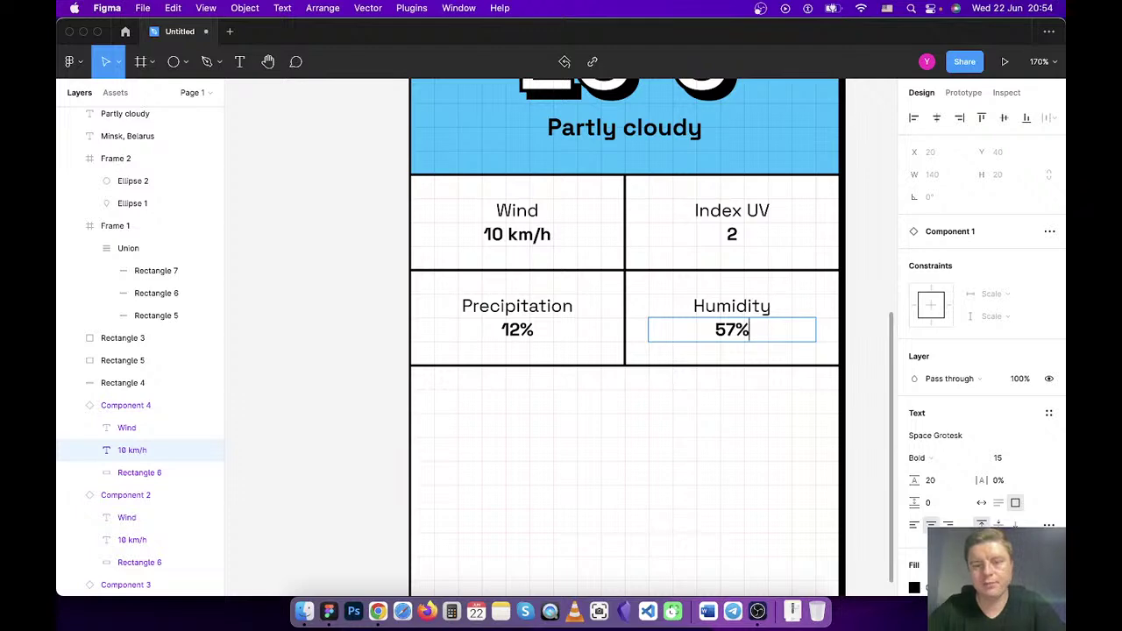
{"action": "left_click", "coordinate": [688, 448]}
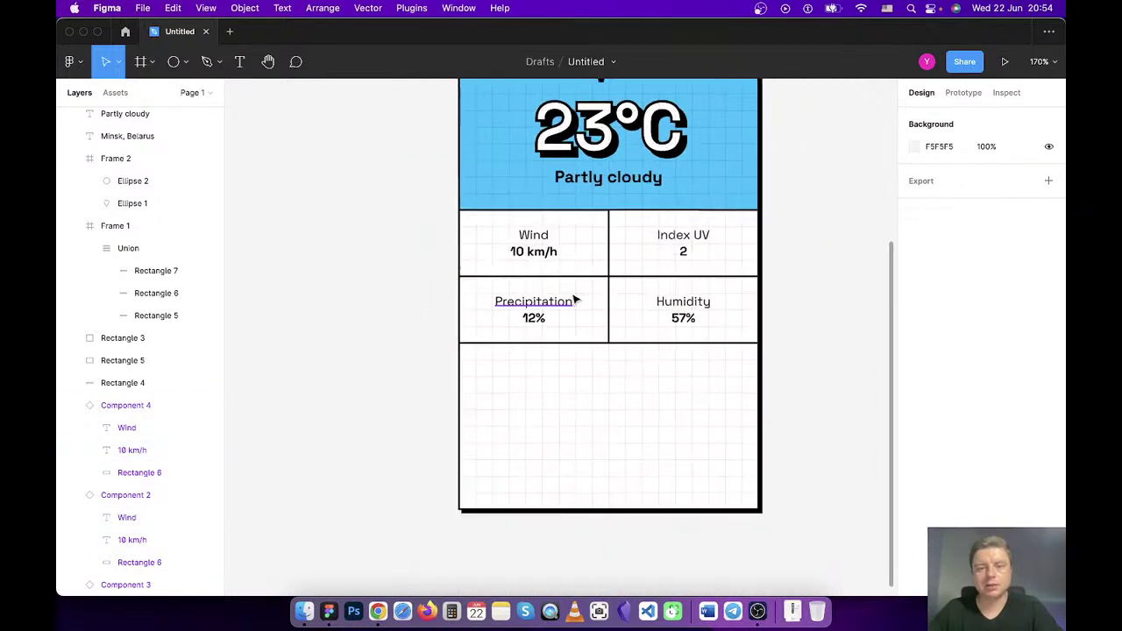
{"action": "scroll", "coordinate": [576, 298], "scroll_direction": "down", "scroll_amount": 3}
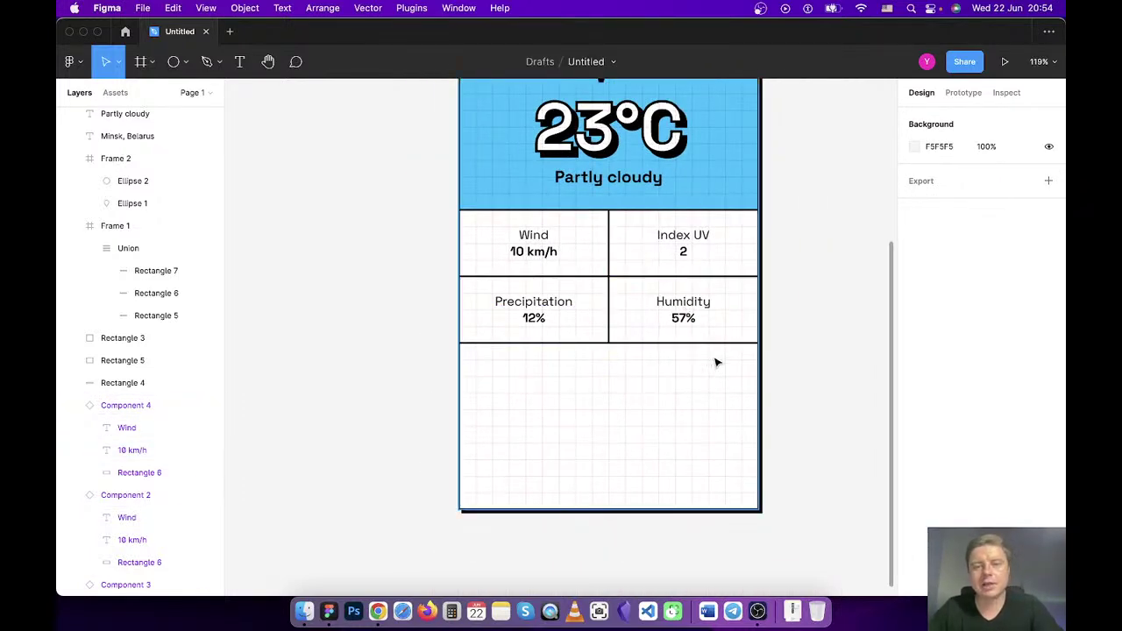
{"action": "scroll", "coordinate": [761, 368], "scroll_direction": "down", "scroll_amount": 2}
{"action": "scroll", "coordinate": [762, 370], "scroll_direction": "up", "scroll_amount": 1}
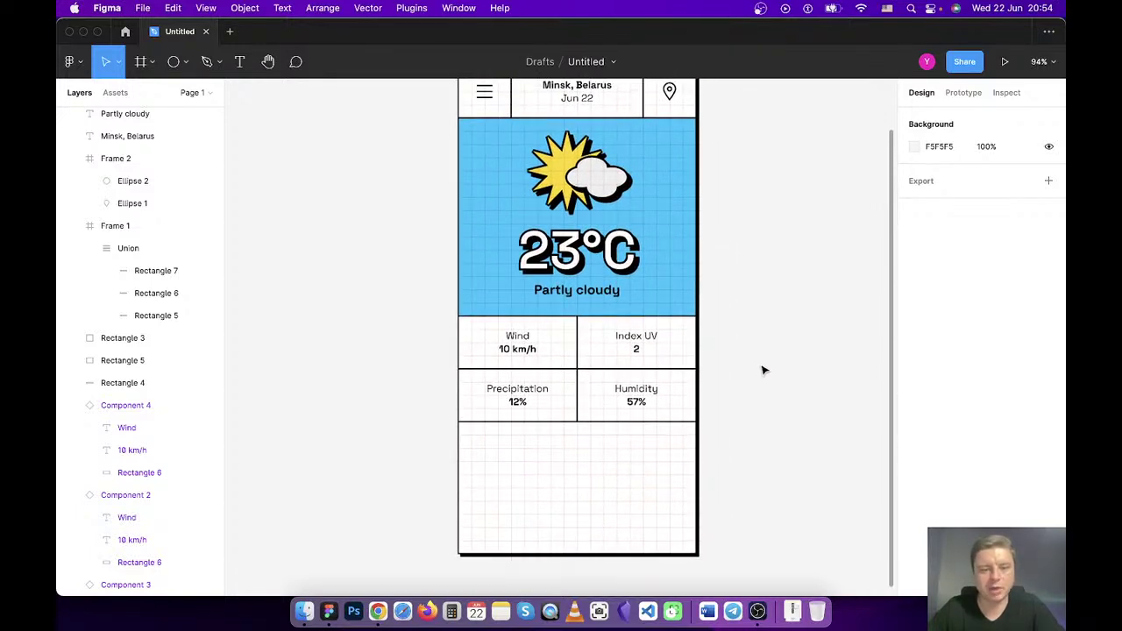
{"action": "scroll", "coordinate": [762, 369], "scroll_direction": "up", "scroll_amount": 3}
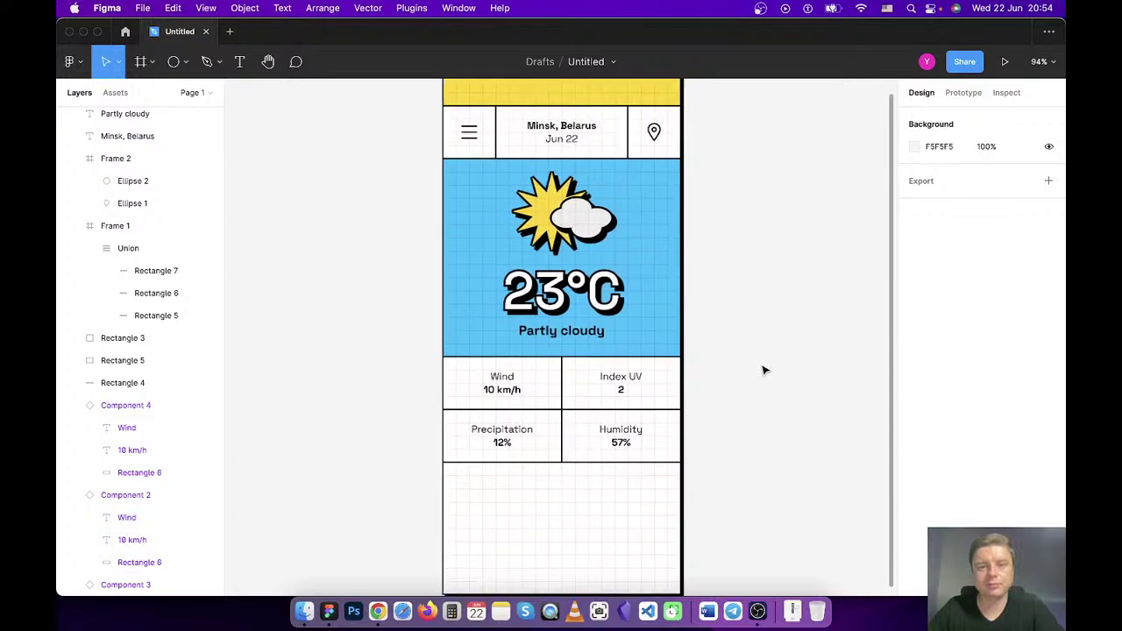
{"action": "scroll", "coordinate": [761, 309], "scroll_direction": "down", "scroll_amount": 2}
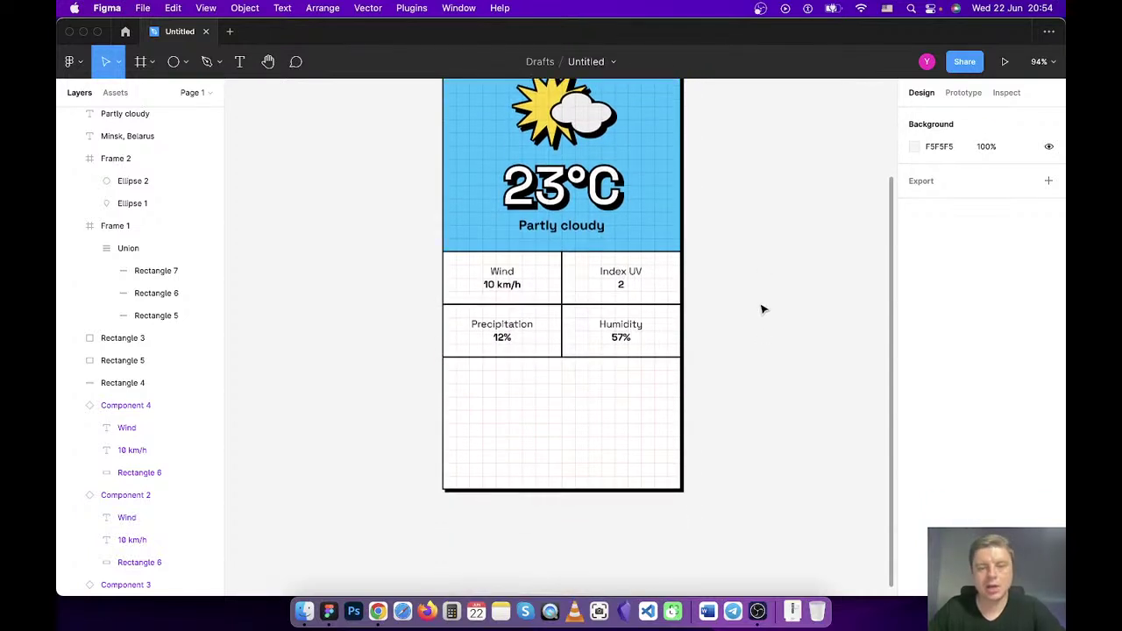
{"action": "scroll", "coordinate": [761, 308], "scroll_direction": "up", "scroll_amount": 3}
- Duplicate the yellow top bar and move the copy below the info grid
{"action": "left_click", "coordinate": [599, 111]}
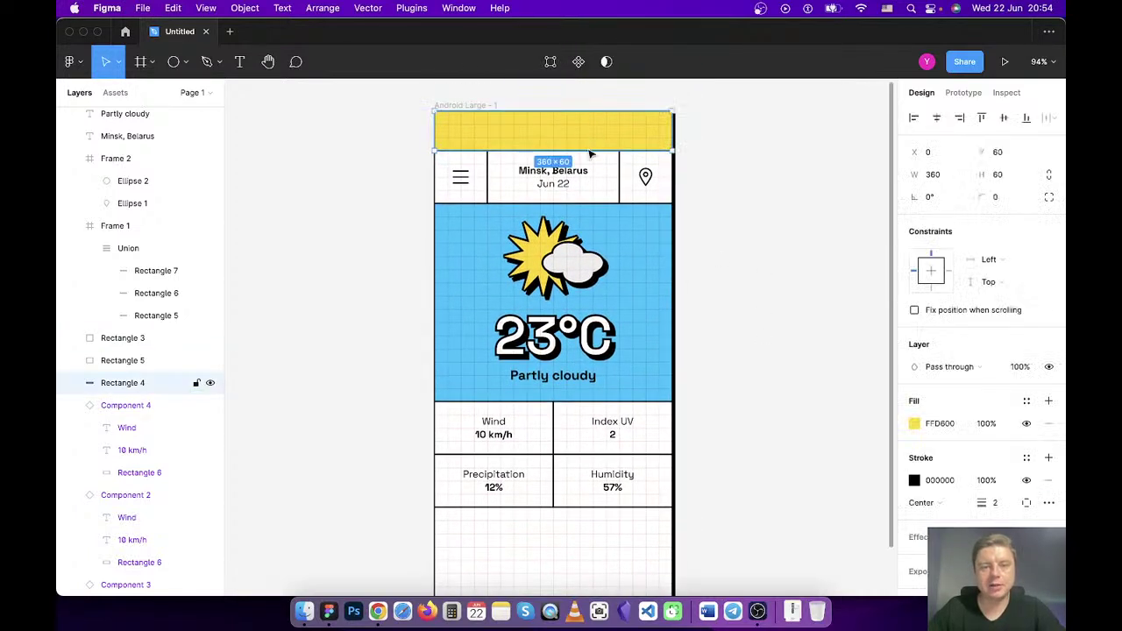
{"action": "scroll", "coordinate": [601, 115], "scroll_direction": "left", "scroll_amount": 1}
{"action": "key", "text": "super+d"}
{"action": "scroll", "coordinate": [632, 142], "scroll_direction": "down", "scroll_amount": 5}
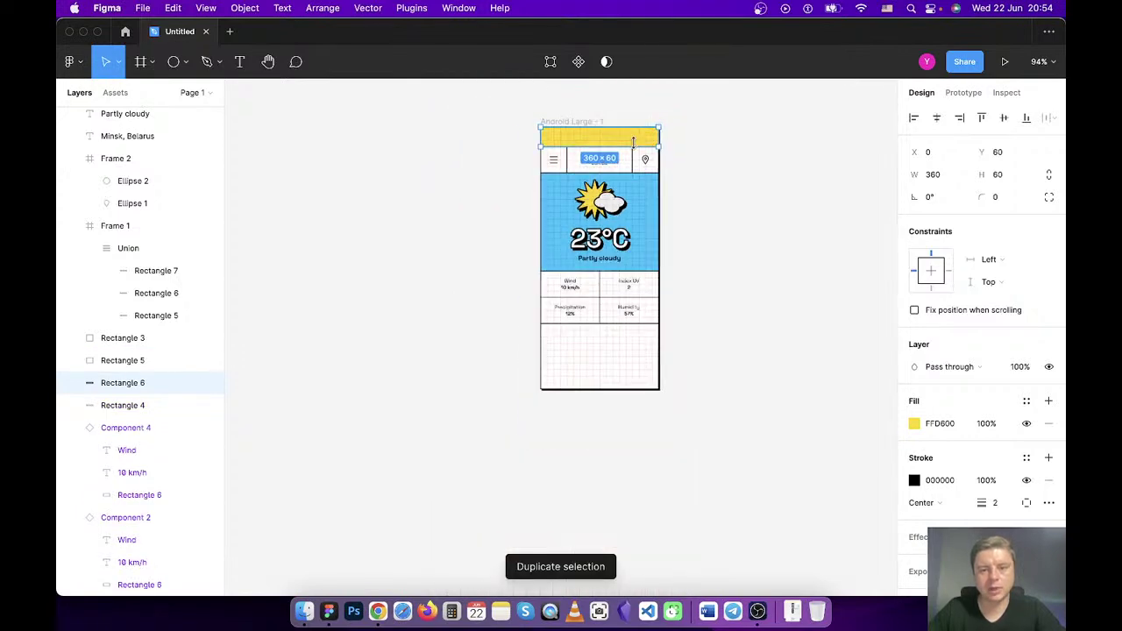
{"action": "left_click_drag", "start_coordinate": [639, 138], "coordinate": [632, 336]}
- Stretch the yellow copy down to height 200 so it fills the card's bottom
{"action": "scroll", "coordinate": [619, 391], "scroll_direction": "up", "scroll_amount": 5}
{"action": "scroll", "coordinate": [619, 393], "scroll_direction": "up", "scroll_amount": 3}
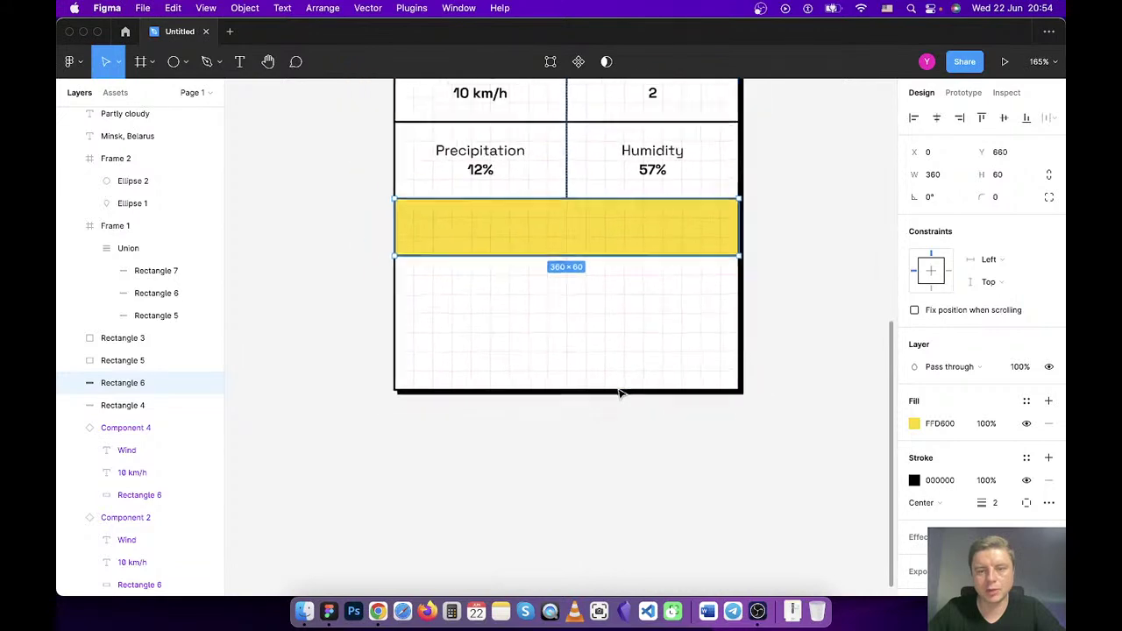
{"action": "left_click_drag", "start_coordinate": [646, 257], "coordinate": [644, 389]}
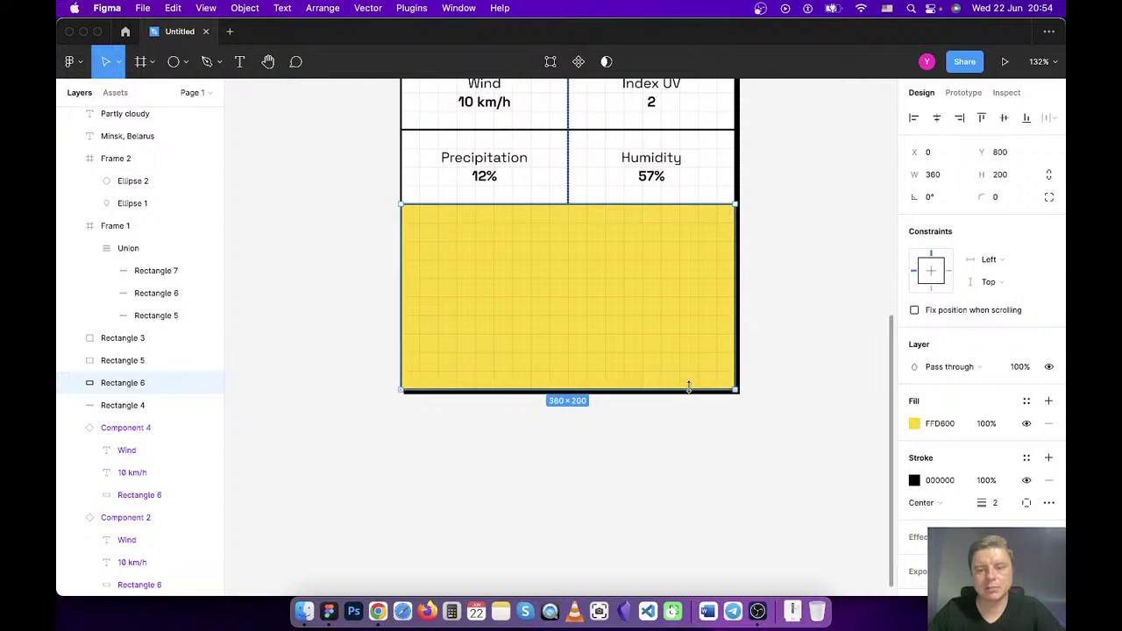
{"action": "left_click", "coordinate": [783, 345]}
{"action": "scroll", "coordinate": [369, 376], "scroll_direction": "down", "scroll_amount": 3}
{"action": "scroll", "coordinate": [593, 410], "scroll_direction": "down", "scroll_amount": 3}
{"action": "scroll", "coordinate": [598, 402], "scroll_direction": "up", "scroll_amount": 1}
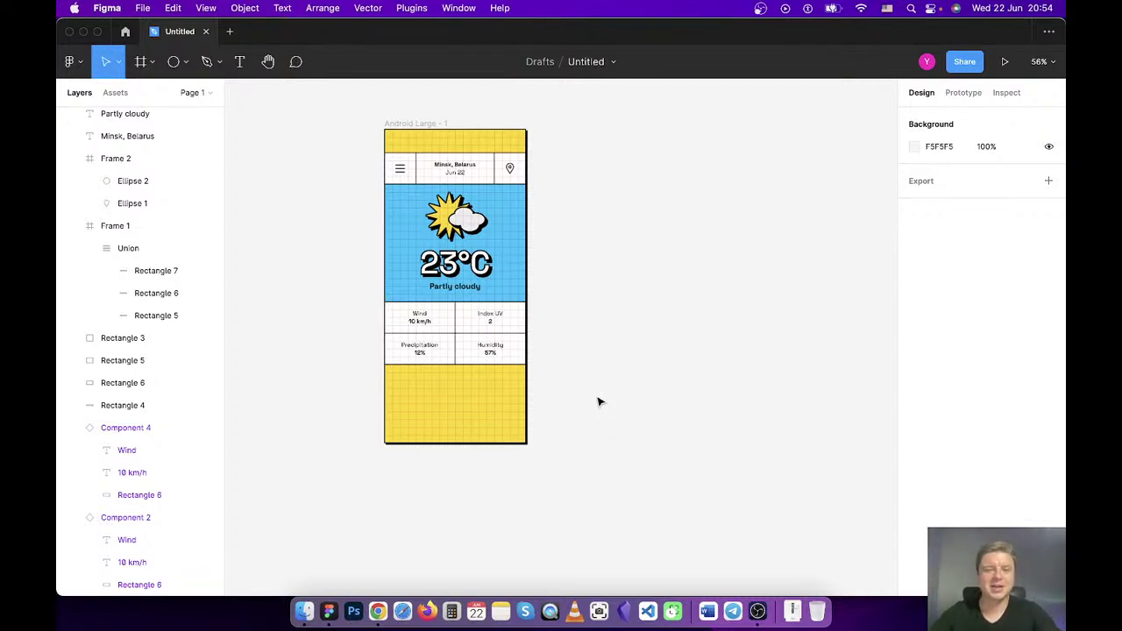
{"action": "scroll", "coordinate": [651, 300], "scroll_direction": "left", "scroll_amount": 2}
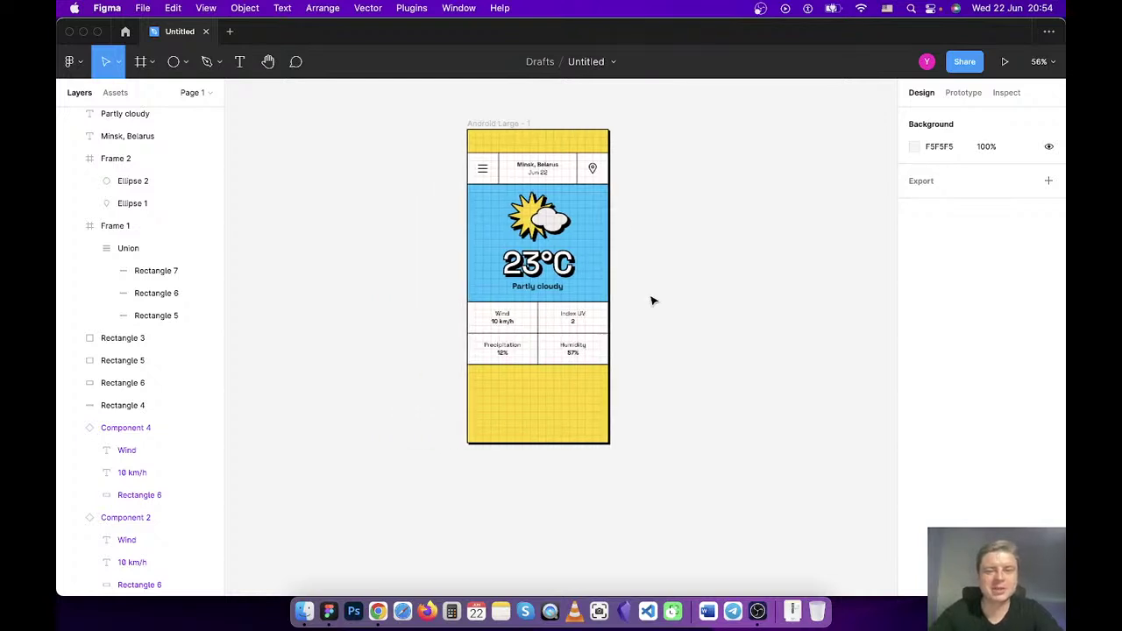
{"action": "scroll", "coordinate": [650, 300], "scroll_direction": "left", "scroll_amount": 1}
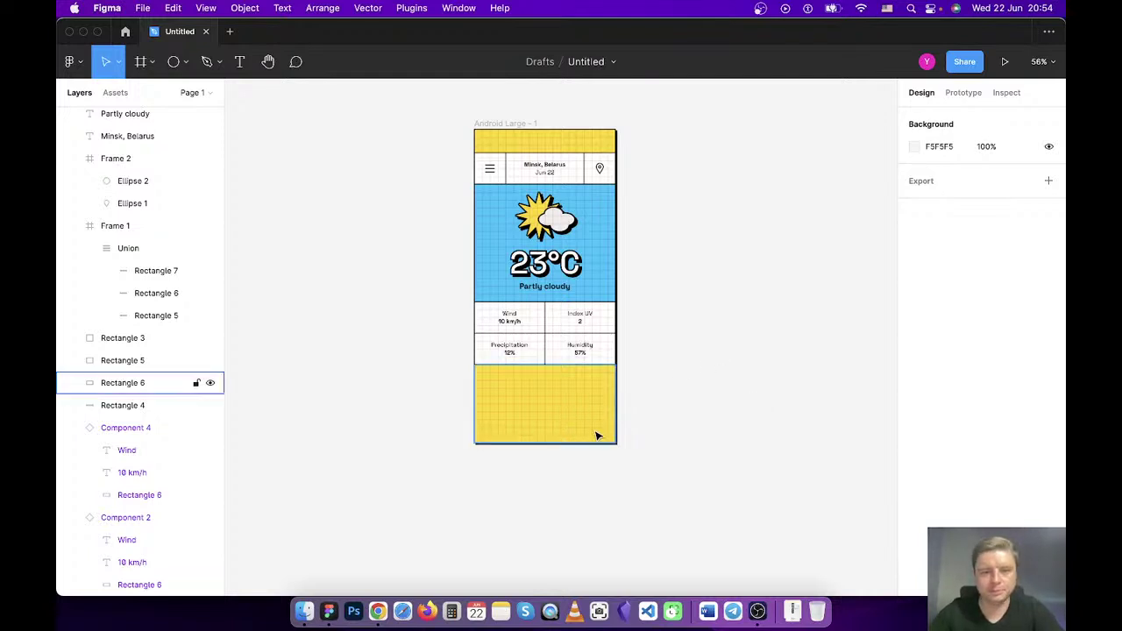
{"action": "scroll", "coordinate": [588, 433], "scroll_direction": "down", "scroll_amount": 2}
{"action": "scroll", "coordinate": [568, 333], "scroll_direction": "up", "scroll_amount": 3}
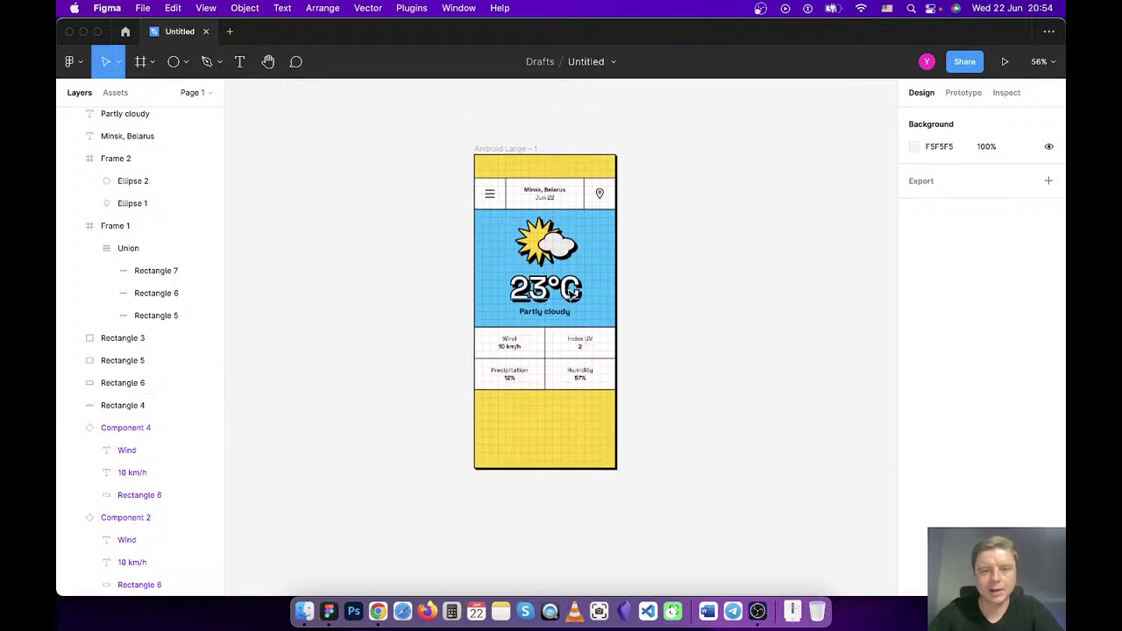
- Paste a copy of the Minsk, Belarus text into the middle of the yellow footer and open it for editing
{"action": "left_click", "coordinate": [543, 196]}
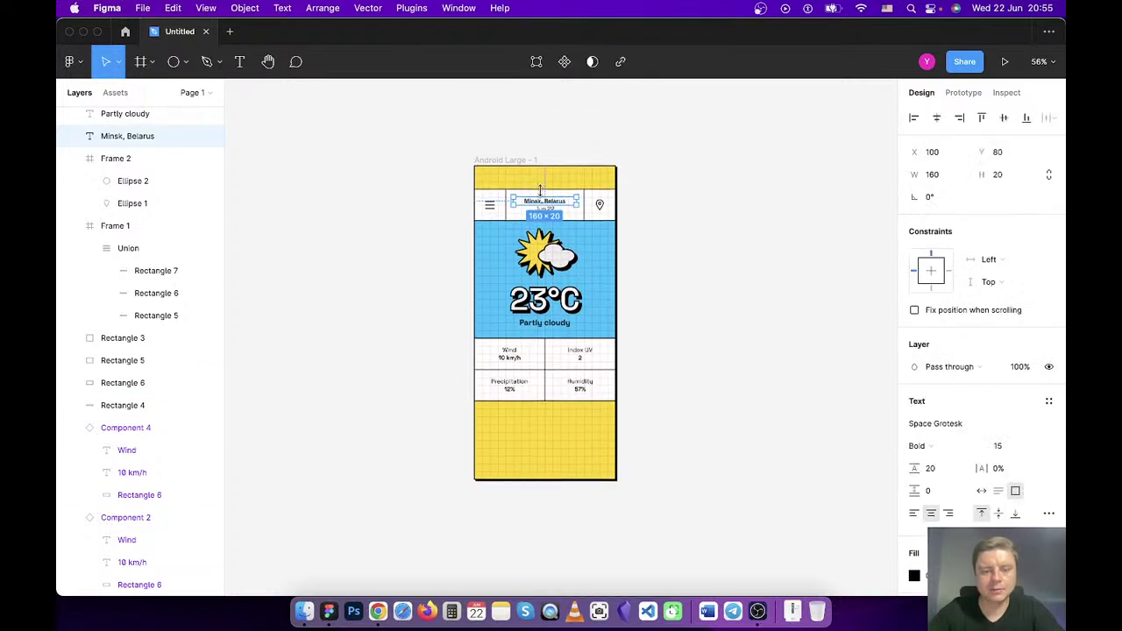
{"action": "scroll", "coordinate": [582, 309], "scroll_direction": "down", "scroll_amount": 5}
{"action": "scroll", "coordinate": [583, 309], "scroll_direction": "up", "scroll_amount": 5}
{"action": "left_click", "coordinate": [574, 317]}
{"action": "key", "text": "cmd+v"}
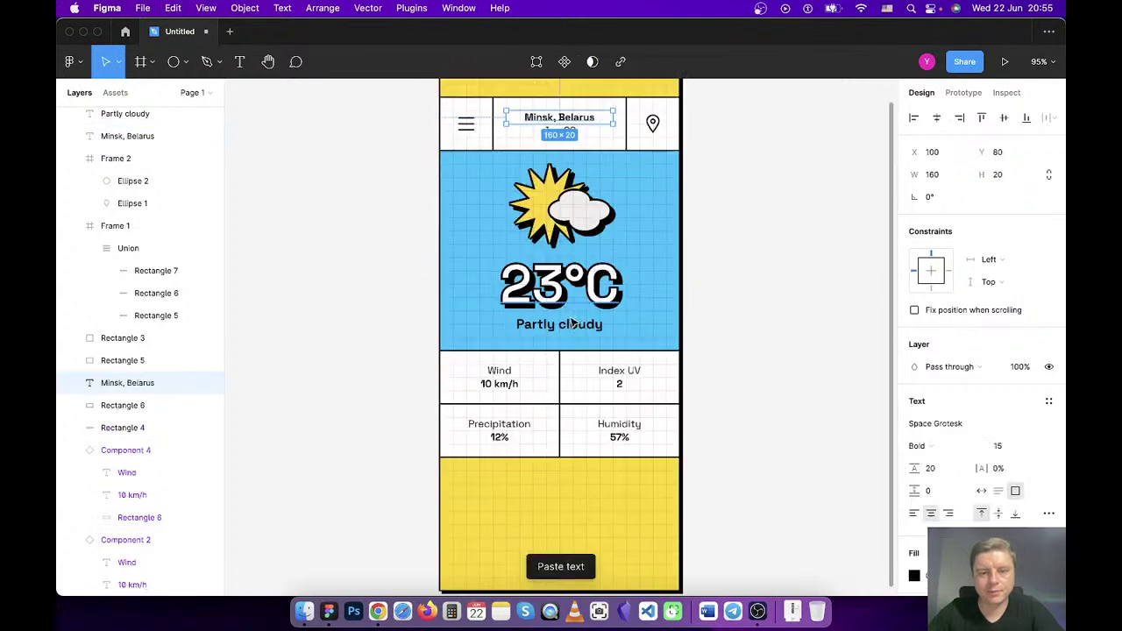
{"action": "left_click_drag", "start_coordinate": [578, 122], "coordinate": [573, 494]}
{"action": "scroll", "coordinate": [573, 466], "scroll_direction": "down", "scroll_amount": 2}
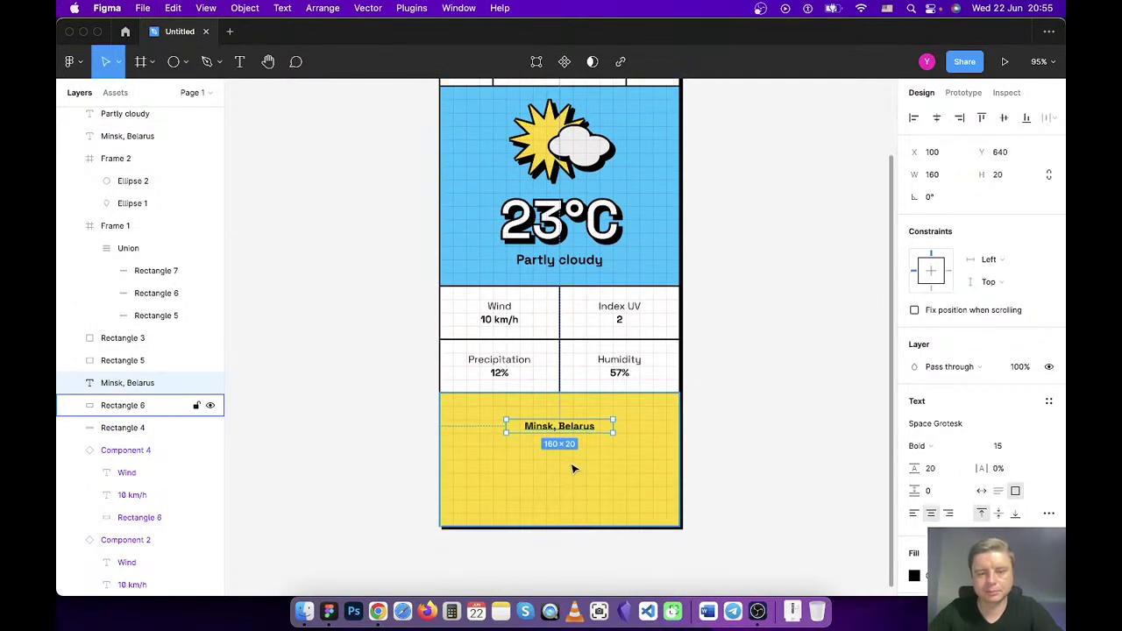
{"action": "scroll", "coordinate": [560, 464], "scroll_direction": "up", "scroll_amount": 5}
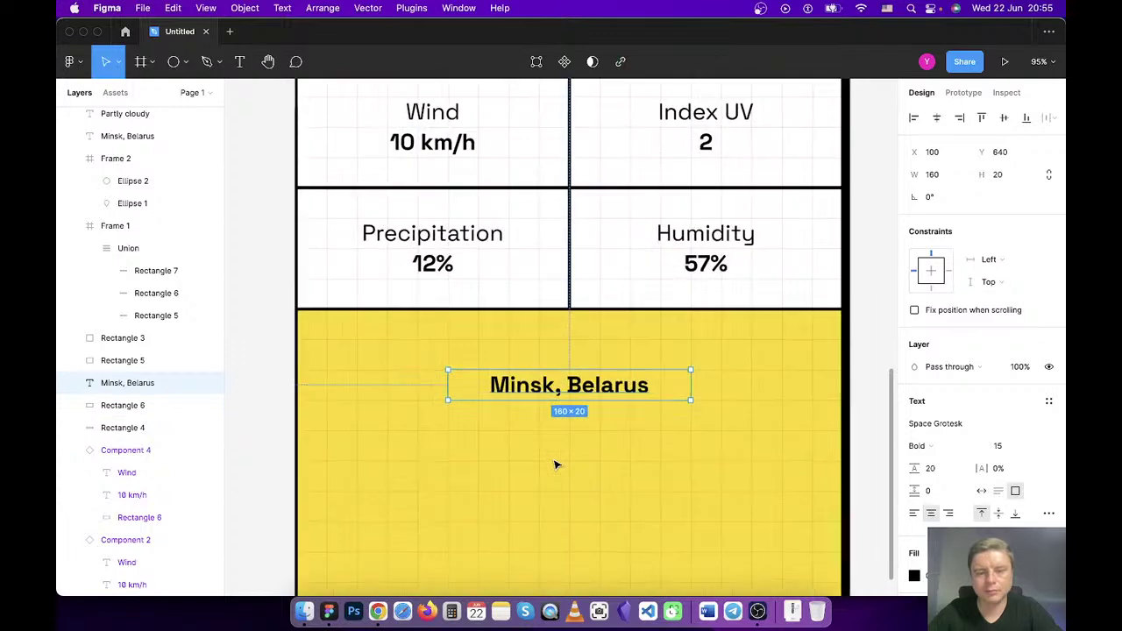
{"action": "double_click", "coordinate": [567, 386]}
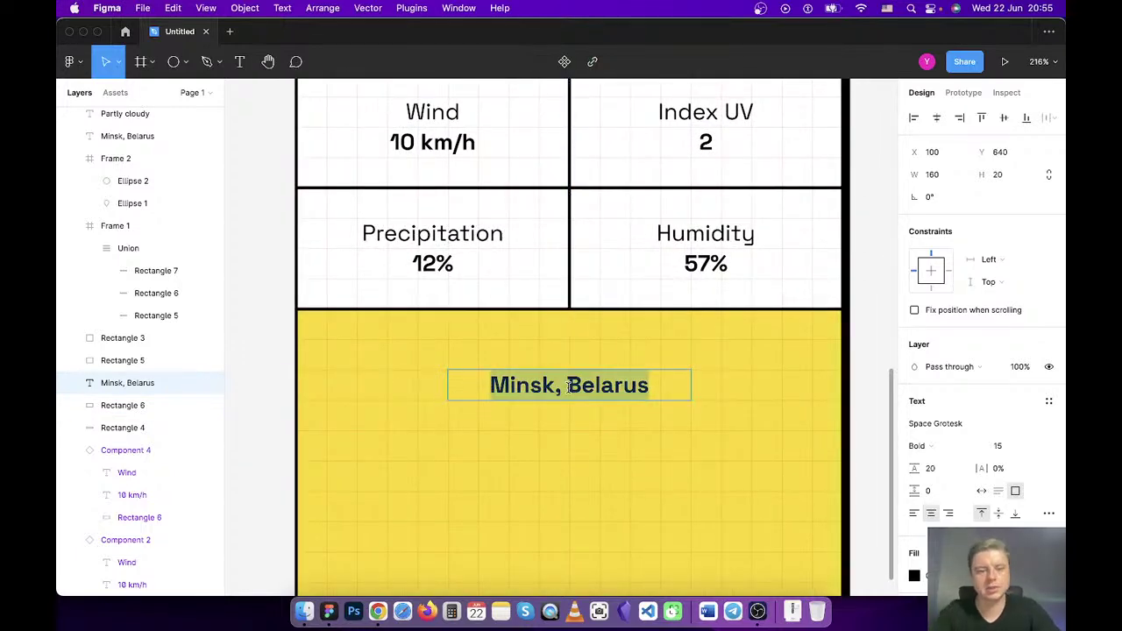
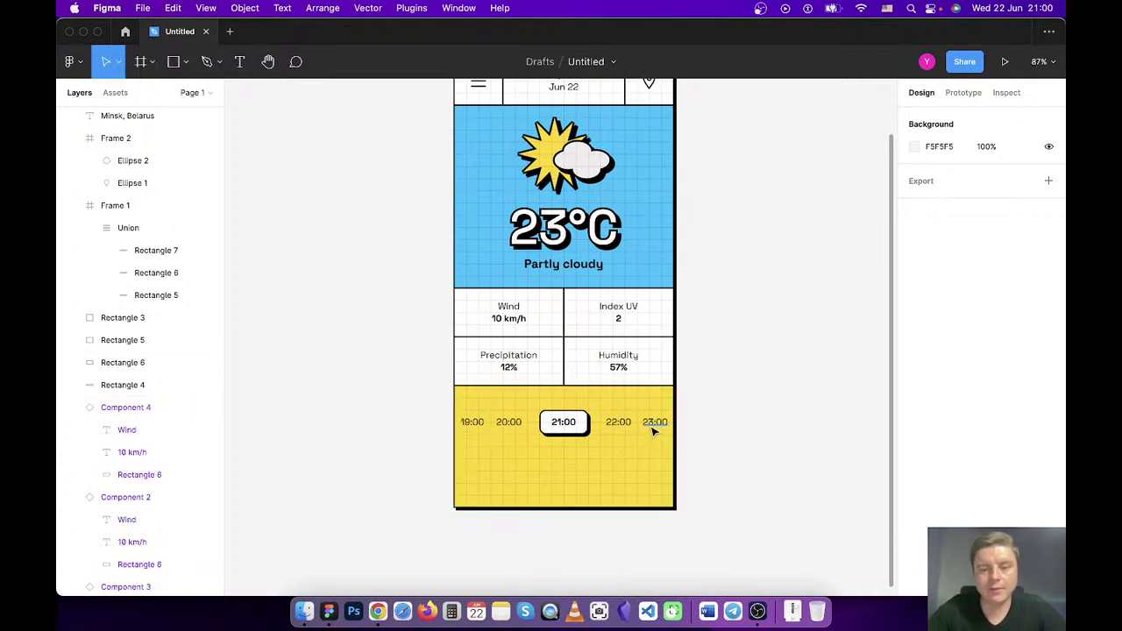
- Group the 21:00 time label with its white pill behind it
{"action": "left_click", "coordinate": [567, 425]}
{"action": "scroll", "coordinate": [586, 455], "scroll_direction": "up", "scroll_amount": 5}
{"action": "left_click", "coordinate": [593, 386], "text": "shift"}
{"action": "right_click", "coordinate": [593, 387]}
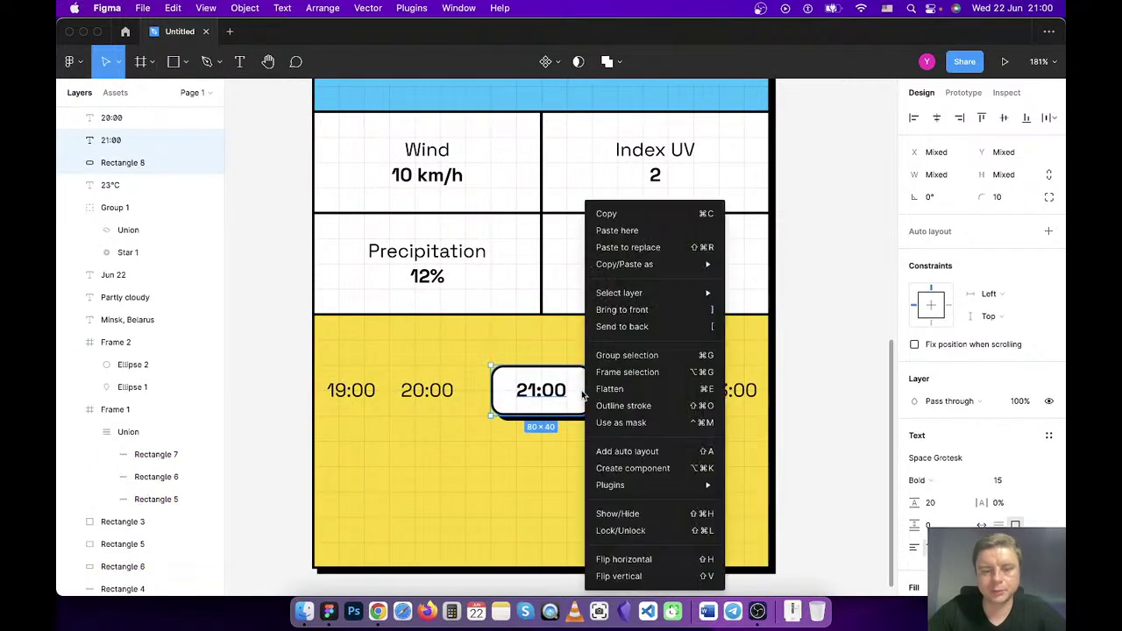
{"action": "left_click", "coordinate": [618, 357]}
- Group the 19:00, 20:00, 21:00, 22:00 and 23:00 labels into one hourly row
{"action": "left_click", "coordinate": [350, 391]}
{"action": "left_click", "coordinate": [425, 388], "text": "shift"}
{"action": "left_click", "coordinate": [538, 388], "text": "shift"}
{"action": "left_click", "coordinate": [657, 388], "text": "shift"}
{"action": "left_click", "coordinate": [717, 397], "text": "shift"}
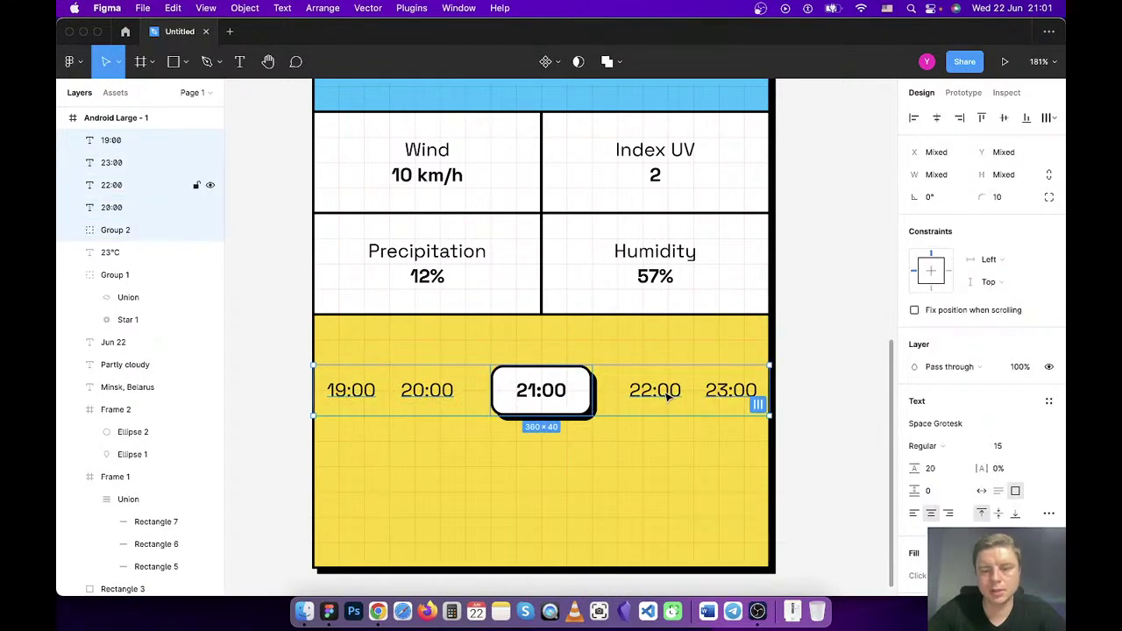
{"action": "right_click", "coordinate": [665, 390]}
{"action": "left_click", "coordinate": [701, 342]}
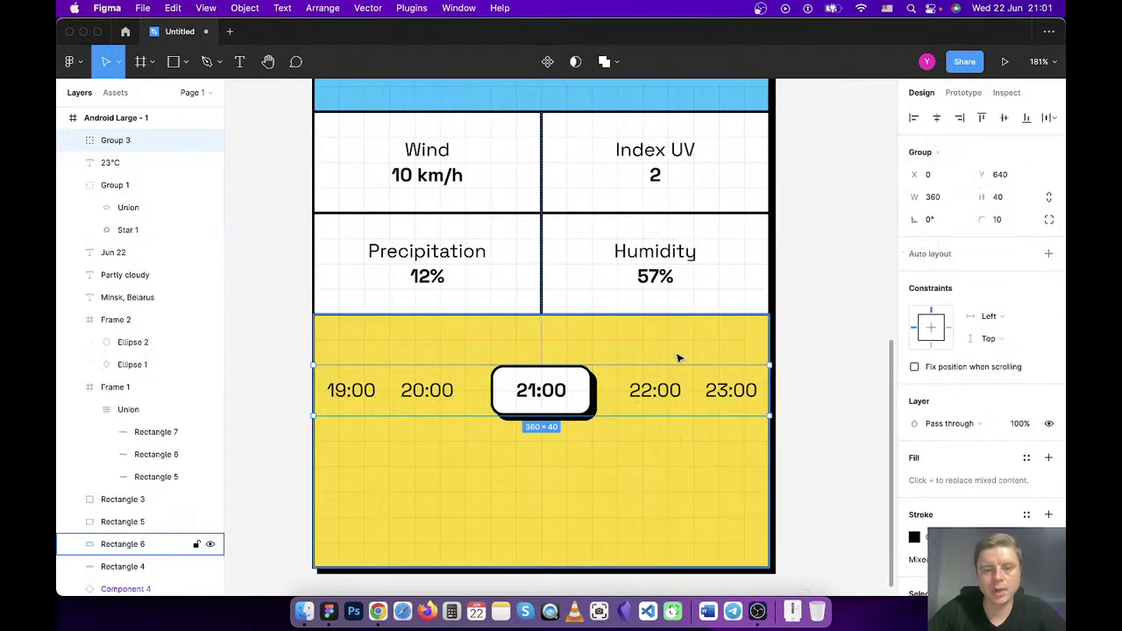
- Nudge the hourly time row down to Y 680 in the yellow strip, undoing an accidental Wind cell move
{"action": "key", "text": "shift+1"}
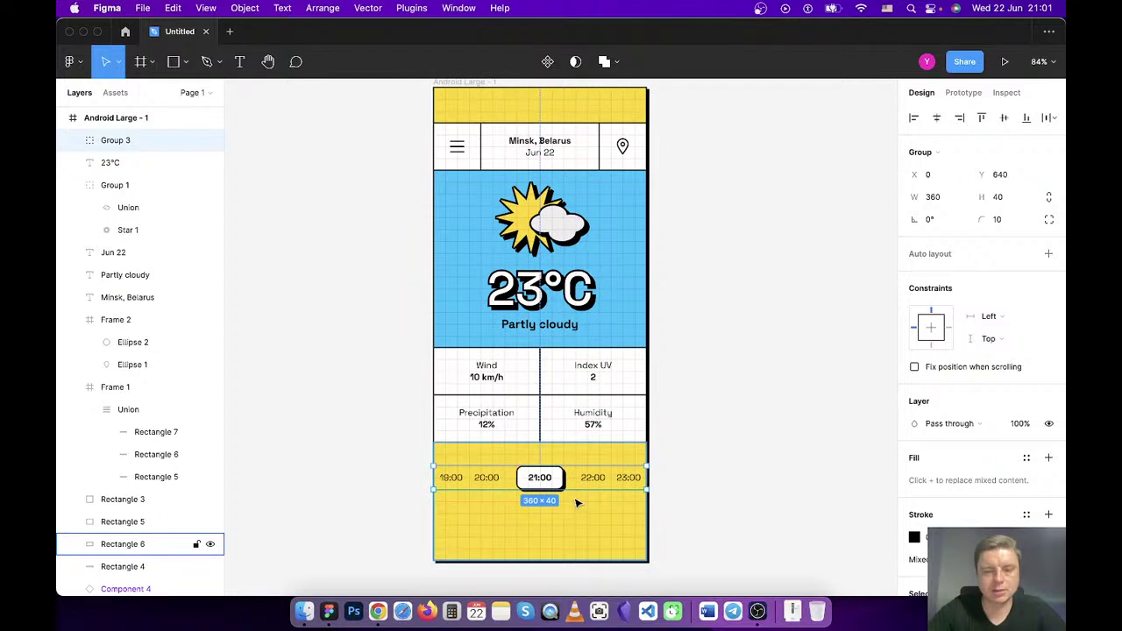
{"action": "key", "text": "shift+Down"}
{"action": "key", "text": "shift+Down"}
{"action": "key", "text": "shift+Down"}
{"action": "key", "text": "shift+Down"}
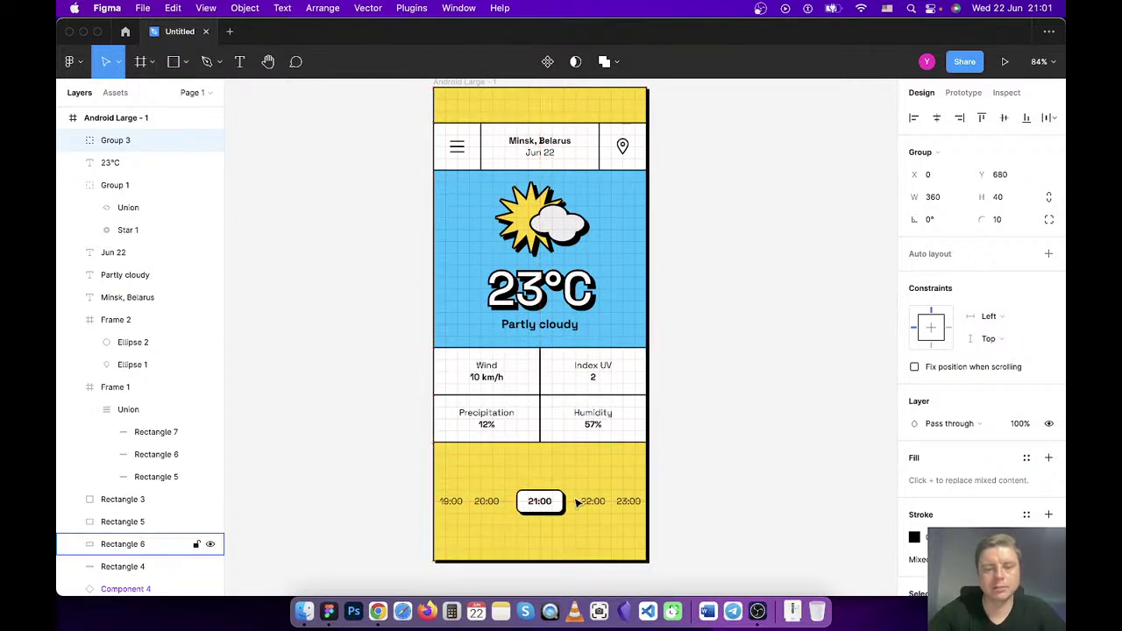
{"action": "left_click_drag", "start_coordinate": [506, 370], "coordinate": [533, 407]}
{"action": "key", "text": "ctrl+z"}
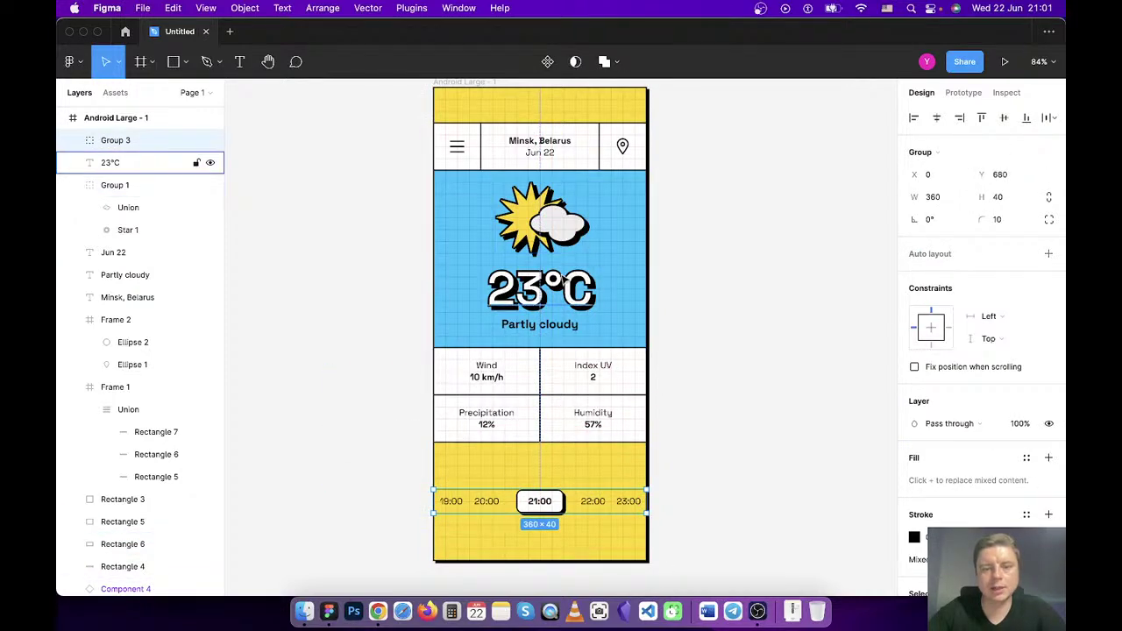
{"action": "scroll", "coordinate": [548, 182], "scroll_direction": "up", "scroll_amount": 5}
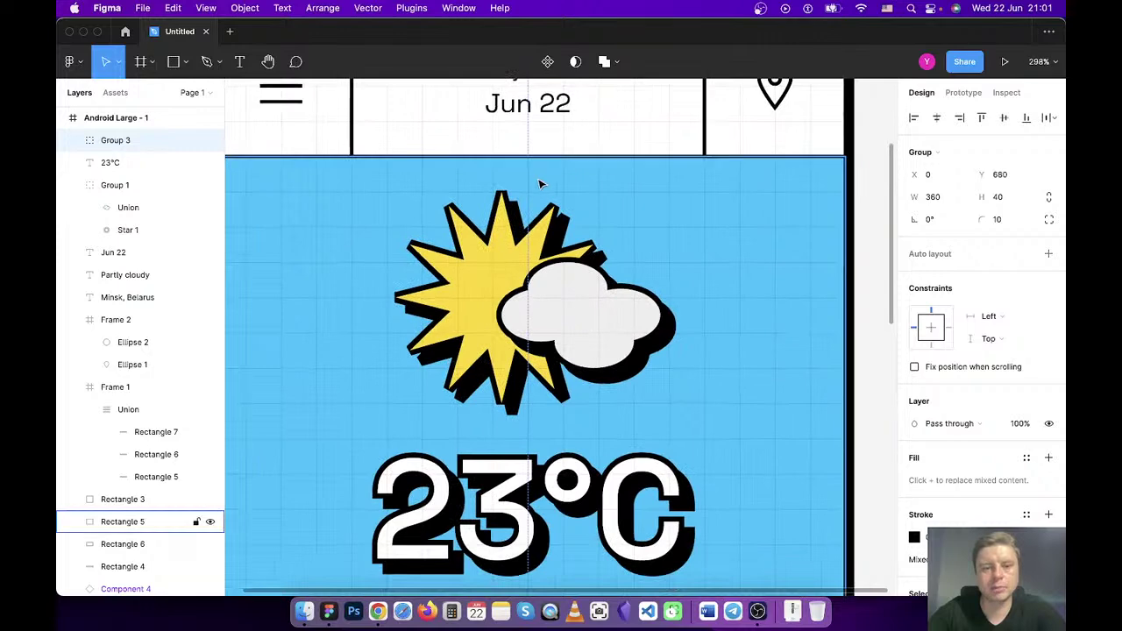
- Move the Wind, Index UV, Precipitation and Humidity info cells down
{"action": "scroll", "coordinate": [511, 183], "scroll_direction": "down", "scroll_amount": 5}
{"action": "scroll", "coordinate": [593, 259], "scroll_direction": "down", "scroll_amount": 5}
{"action": "left_click", "coordinate": [631, 384]}
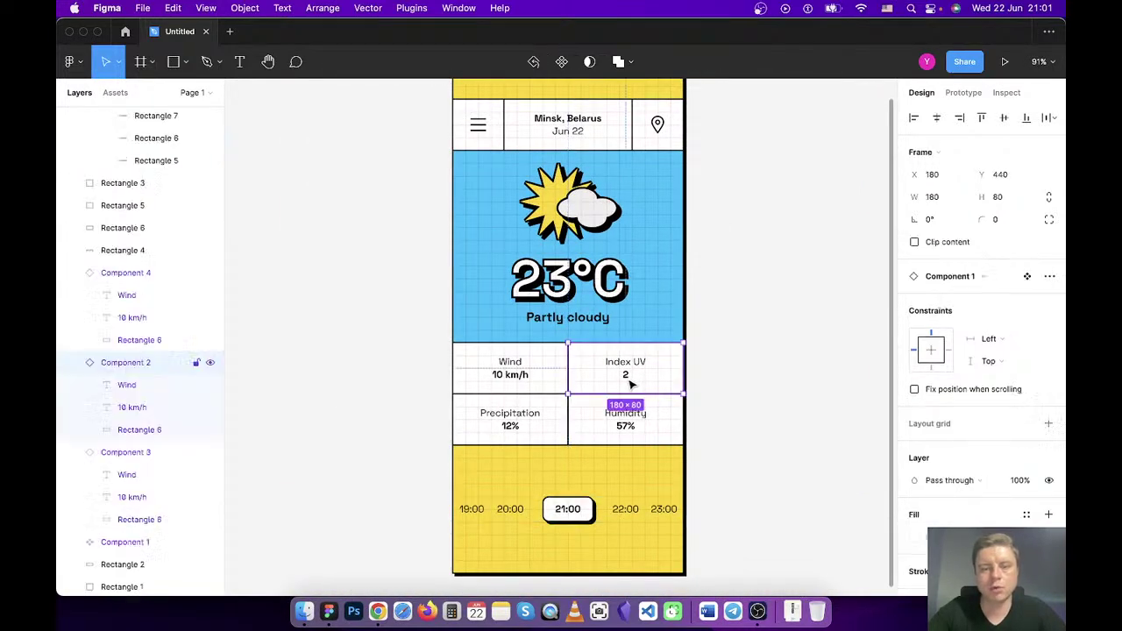
{"action": "left_click", "coordinate": [512, 376], "text": "shift"}
{"action": "left_click", "coordinate": [514, 426], "text": "shift"}
{"action": "left_click", "coordinate": [621, 426], "text": "shift"}
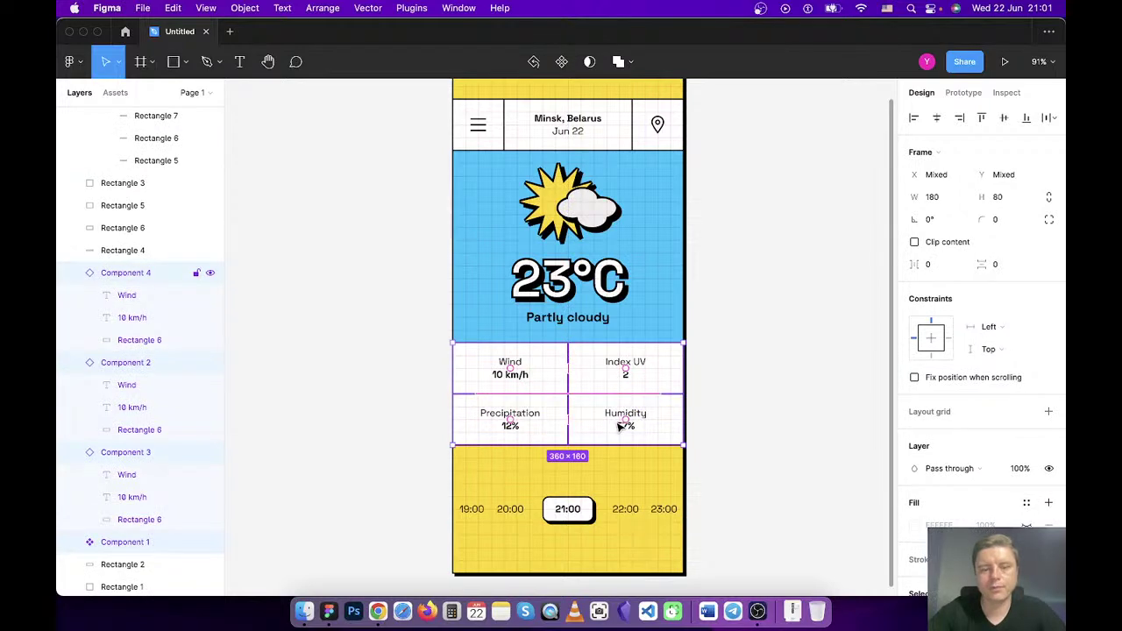
{"action": "key", "text": "shift+Down"}
{"action": "key", "text": "shift+Down"}
{"action": "key", "text": "shift+Down"}
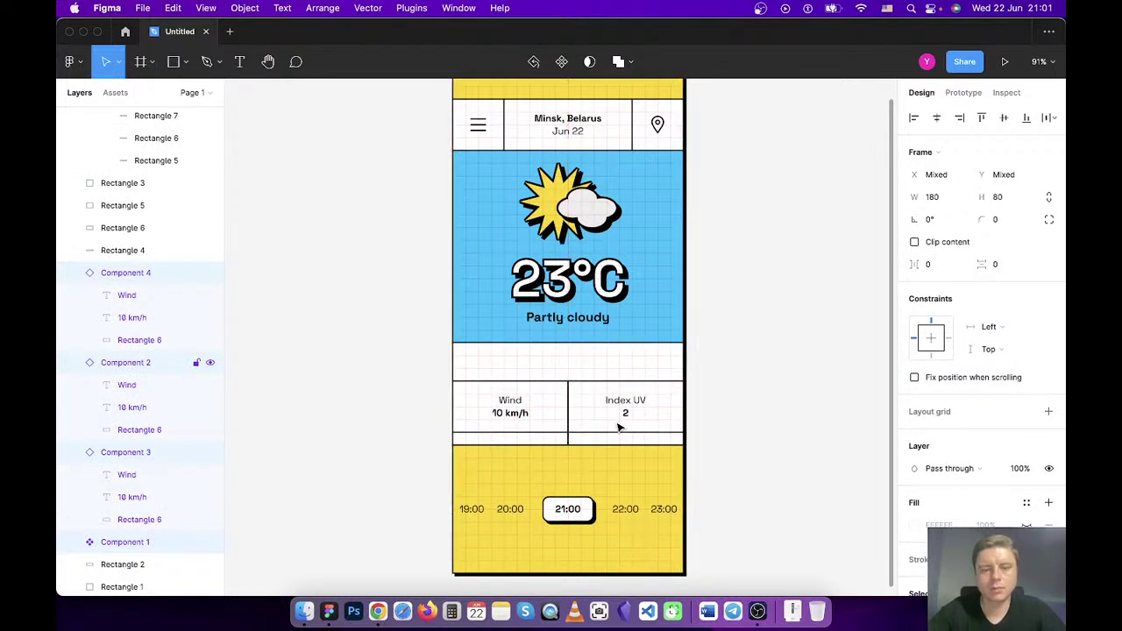
{"action": "key", "text": "shift+Up"}
- Shorten the yellow hourly strip from 200 to 160 tall and extend the blue panel down to the cells
{"action": "left_click", "coordinate": [605, 485]}
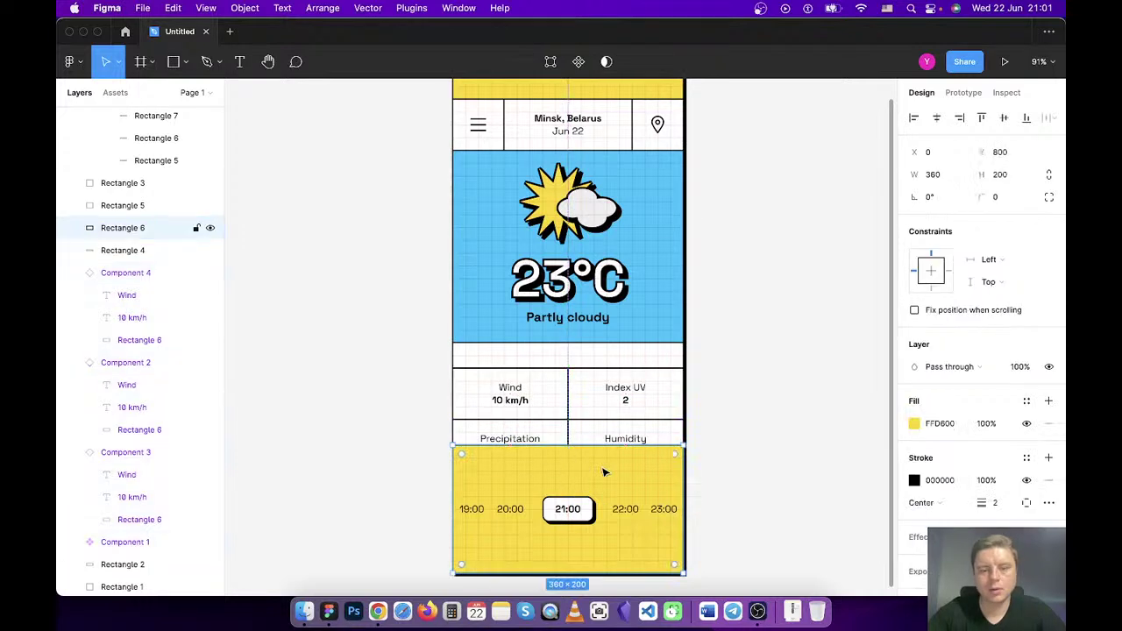
{"action": "left_click_drag", "start_coordinate": [604, 448], "coordinate": [603, 469]}
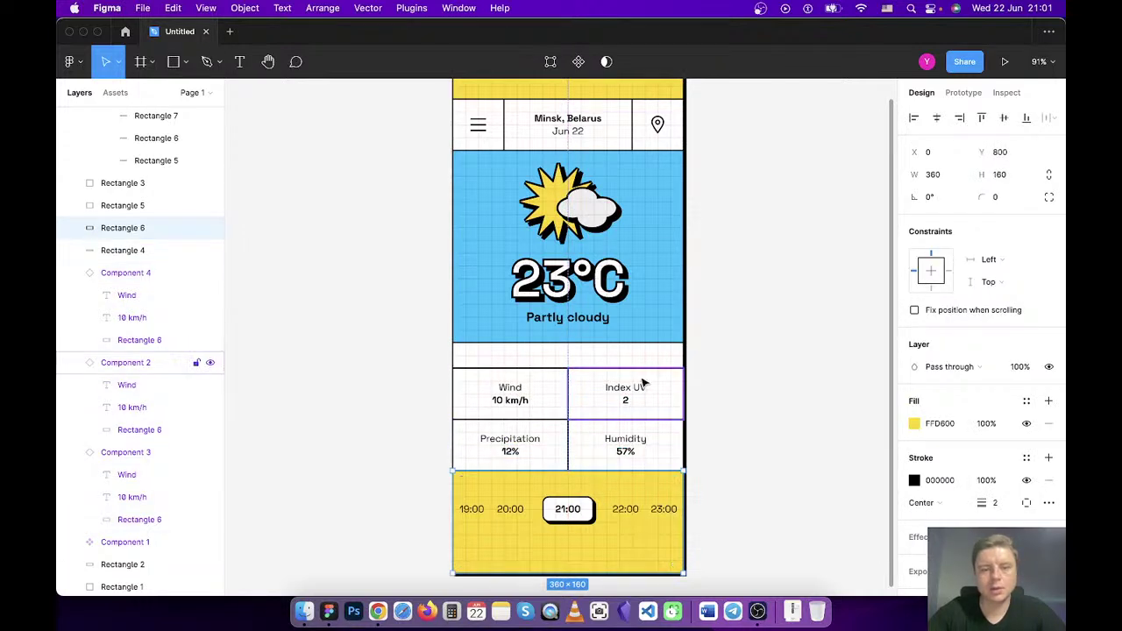
{"action": "left_click", "coordinate": [664, 334]}
{"action": "left_click_drag", "start_coordinate": [658, 343], "coordinate": [653, 367]}
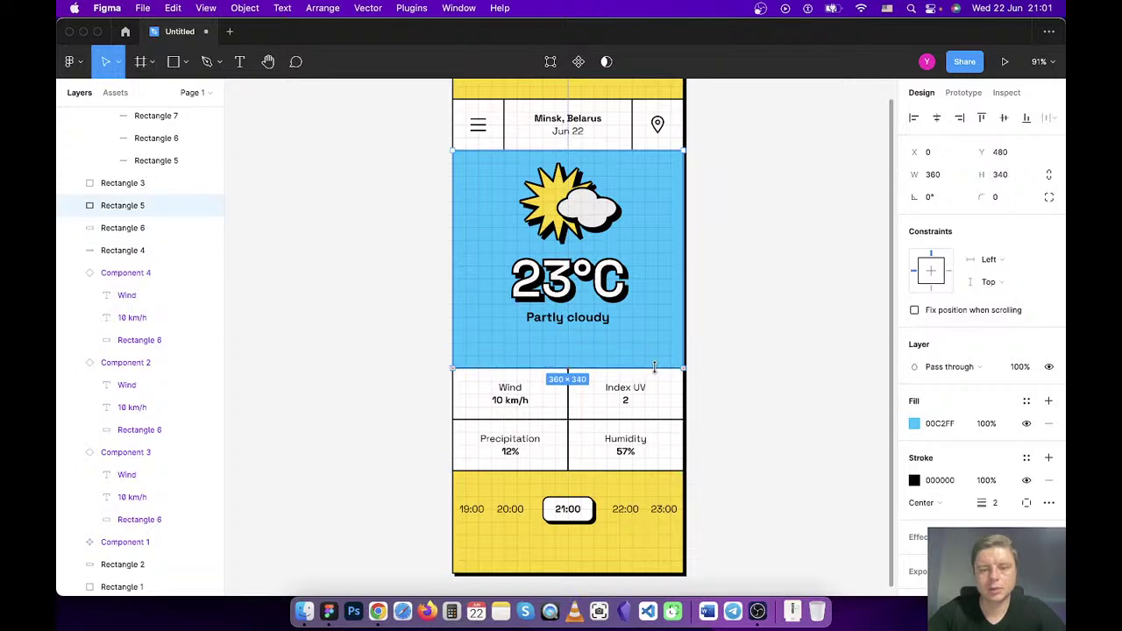
- Lower the sun-cloud icon, 23°C text and Partly cloudy caption together
{"action": "left_click", "coordinate": [582, 208]}
{"action": "left_click", "coordinate": [569, 285], "text": "shift"}
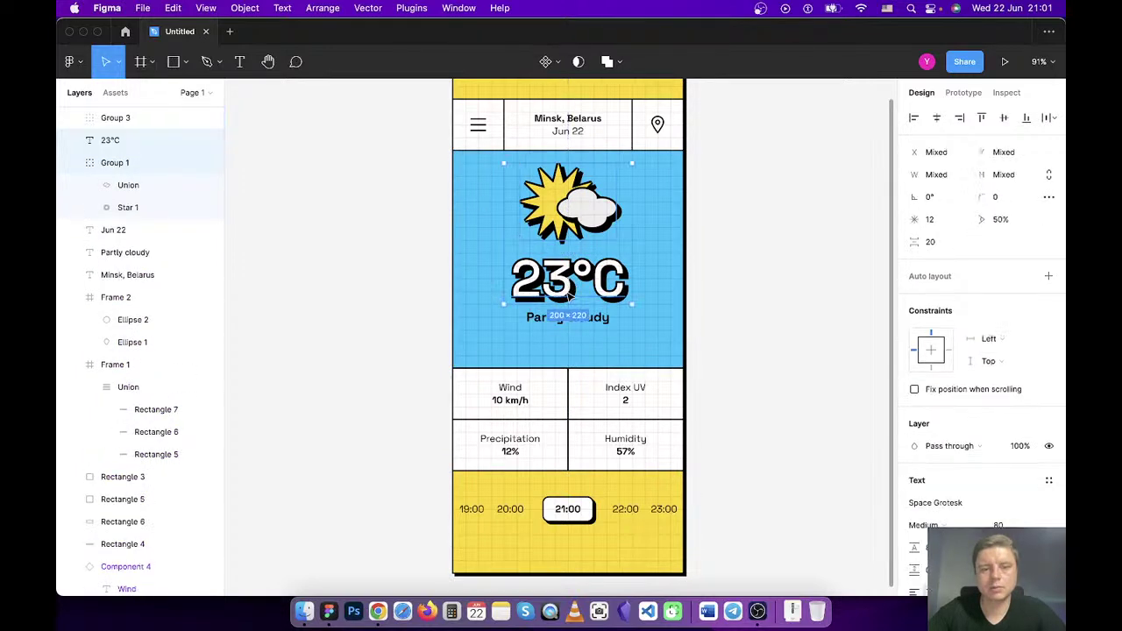
{"action": "key", "text": "super+z"}
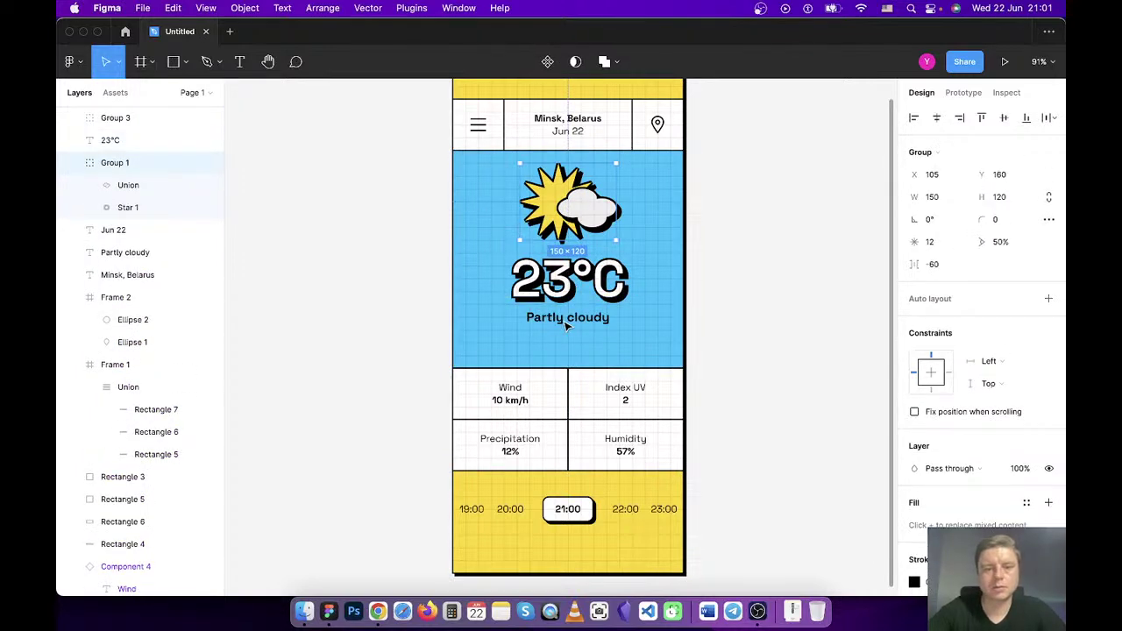
{"action": "left_click", "coordinate": [557, 300], "text": "shift"}
{"action": "left_click", "coordinate": [594, 327], "text": "shift"}
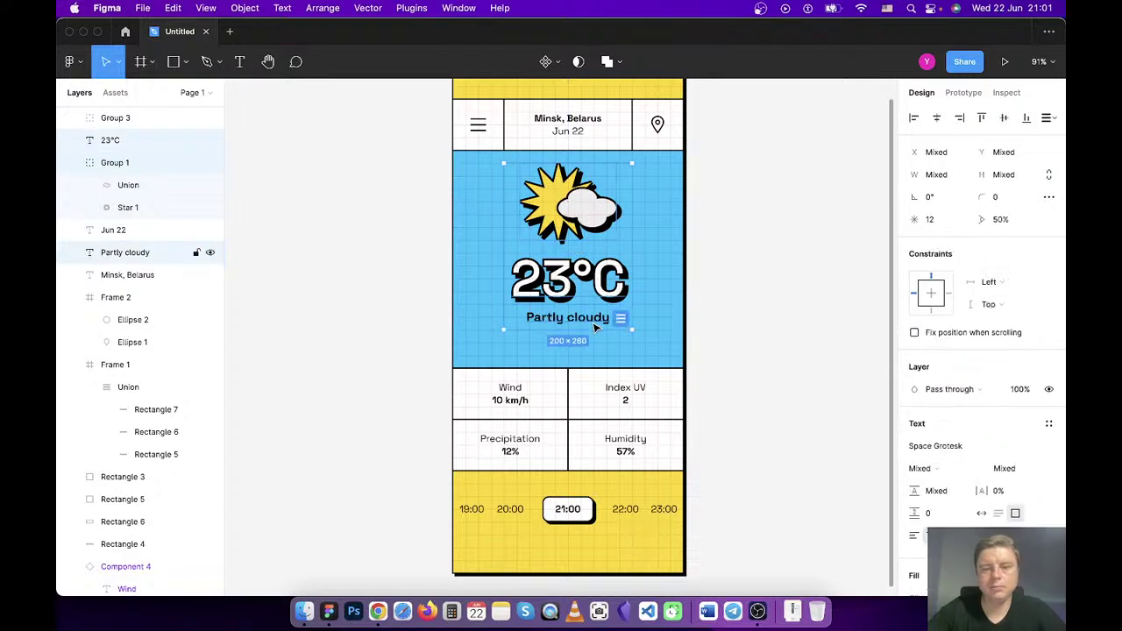
{"action": "left_click_drag", "start_coordinate": [594, 327], "coordinate": [594, 339]}
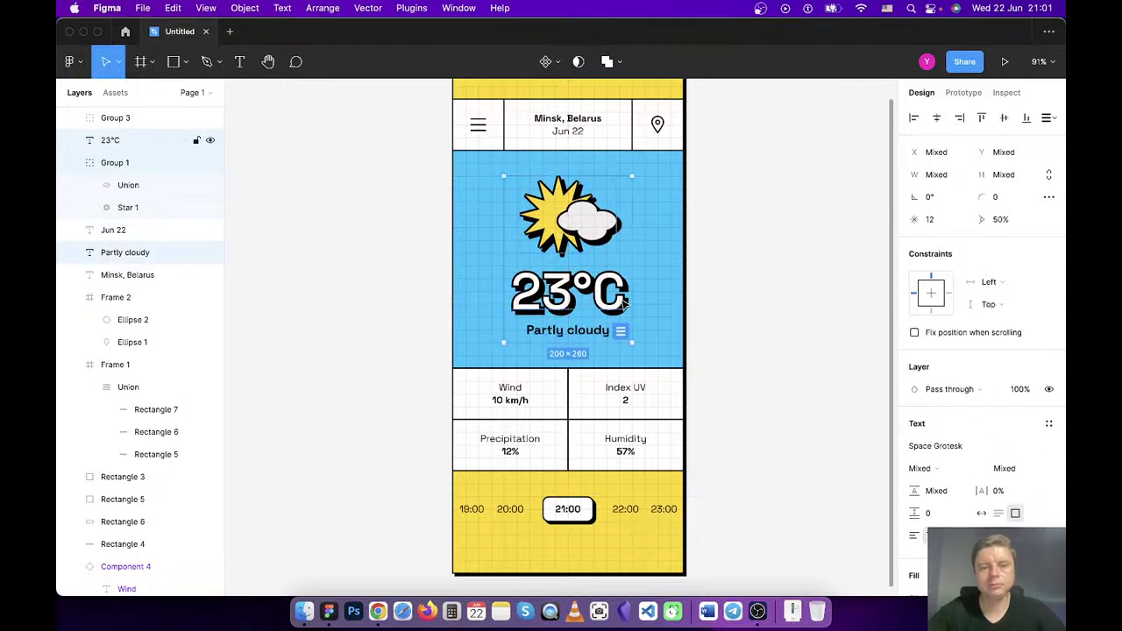
{"action": "left_click", "coordinate": [799, 354]}
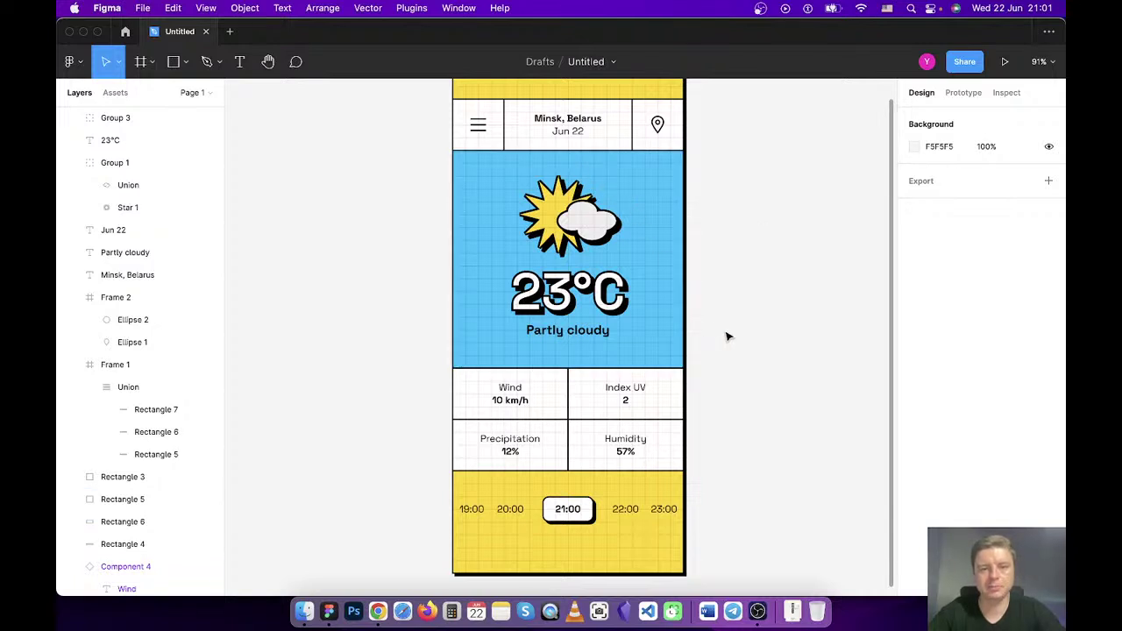
- Zoom around the finished weather screen, then switch to the YouTube Studio livestream in Chrome
{"action": "scroll", "coordinate": [726, 335], "scroll_direction": "down", "scroll_amount": 3}
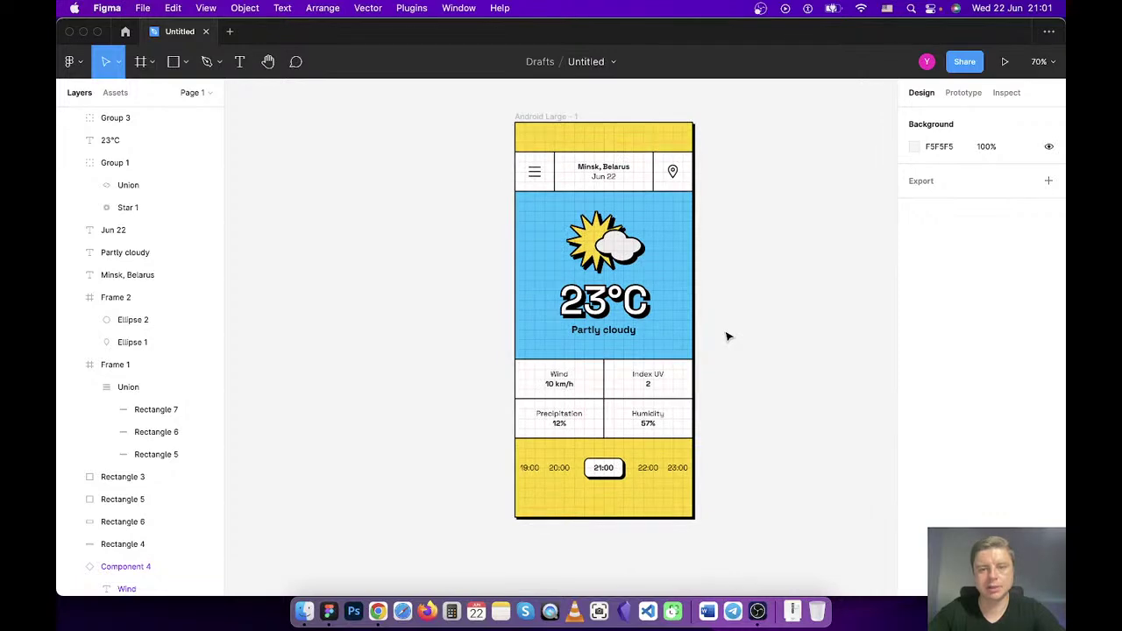
{"action": "scroll", "coordinate": [727, 336], "scroll_direction": "right", "scroll_amount": 2}
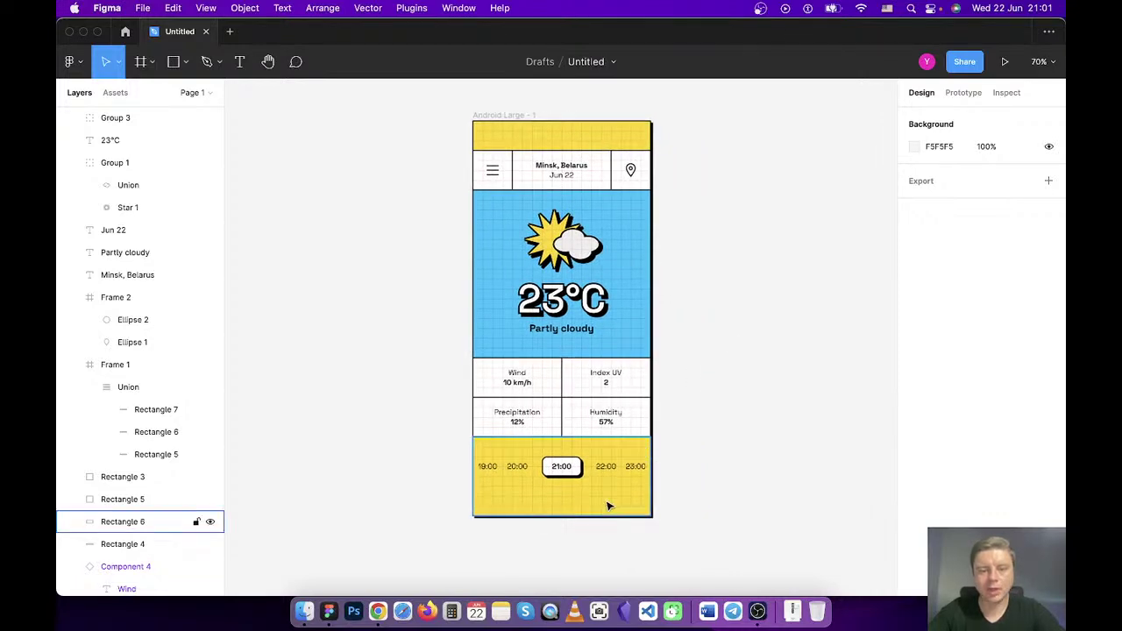
{"action": "scroll", "coordinate": [571, 483], "scroll_direction": "up", "scroll_amount": 5}
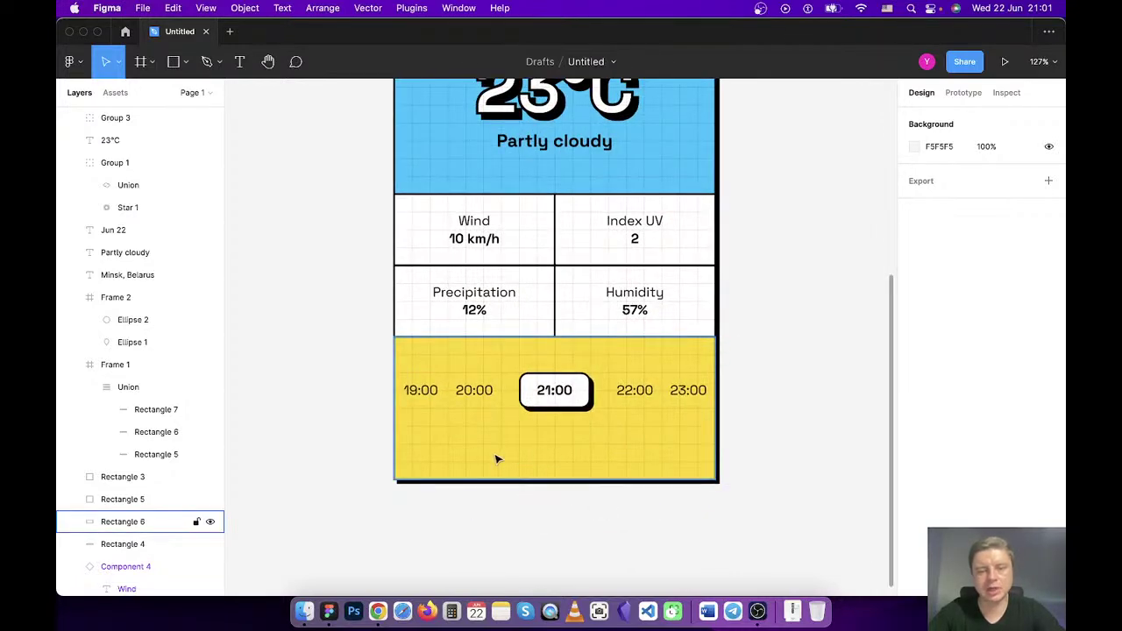
{"action": "scroll", "coordinate": [555, 461], "scroll_direction": "down", "scroll_amount": 4}
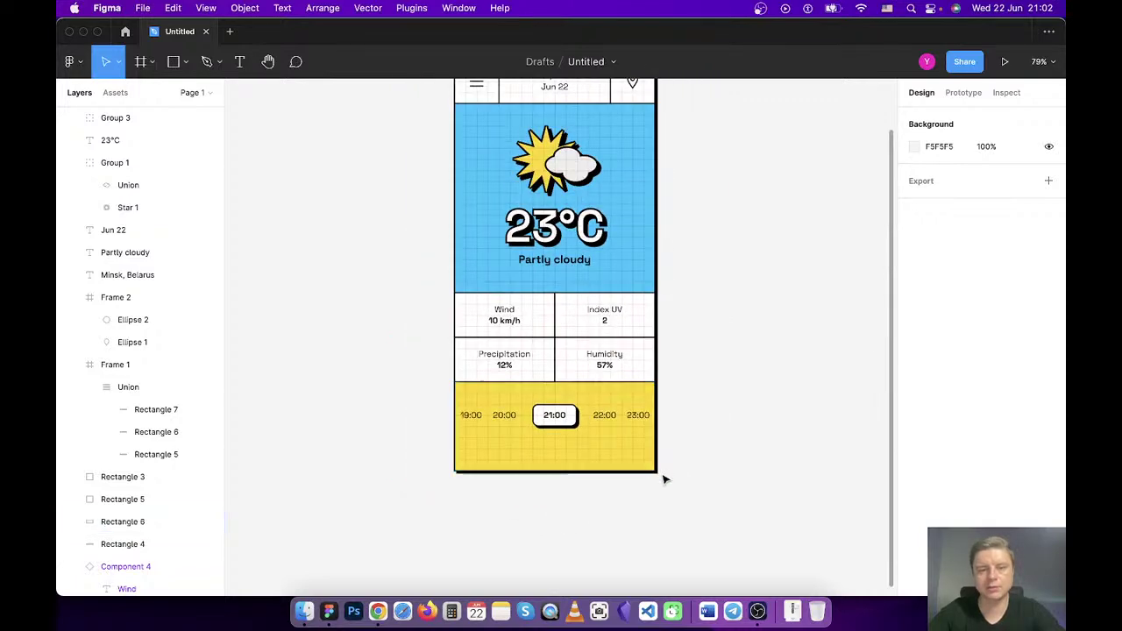
{"action": "scroll", "coordinate": [664, 476], "scroll_direction": "down", "scroll_amount": 1}
{"action": "scroll", "coordinate": [546, 436], "scroll_direction": "up", "scroll_amount": 6}
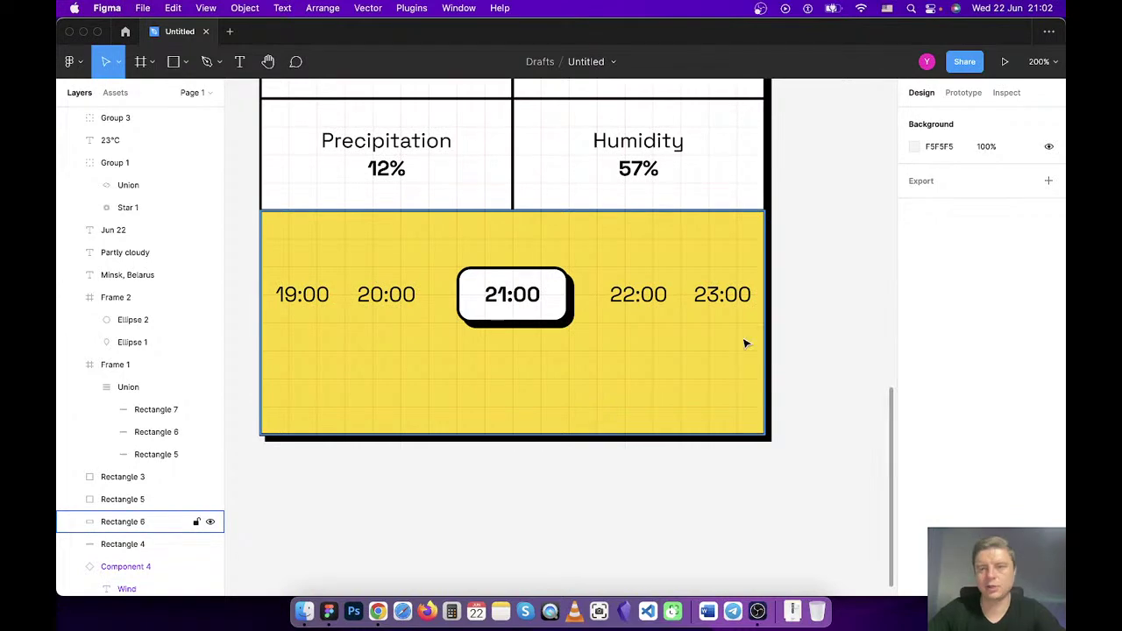
{"action": "scroll", "coordinate": [578, 409], "scroll_direction": "down", "scroll_amount": 5}
{"action": "scroll", "coordinate": [643, 413], "scroll_direction": "down", "scroll_amount": 1}
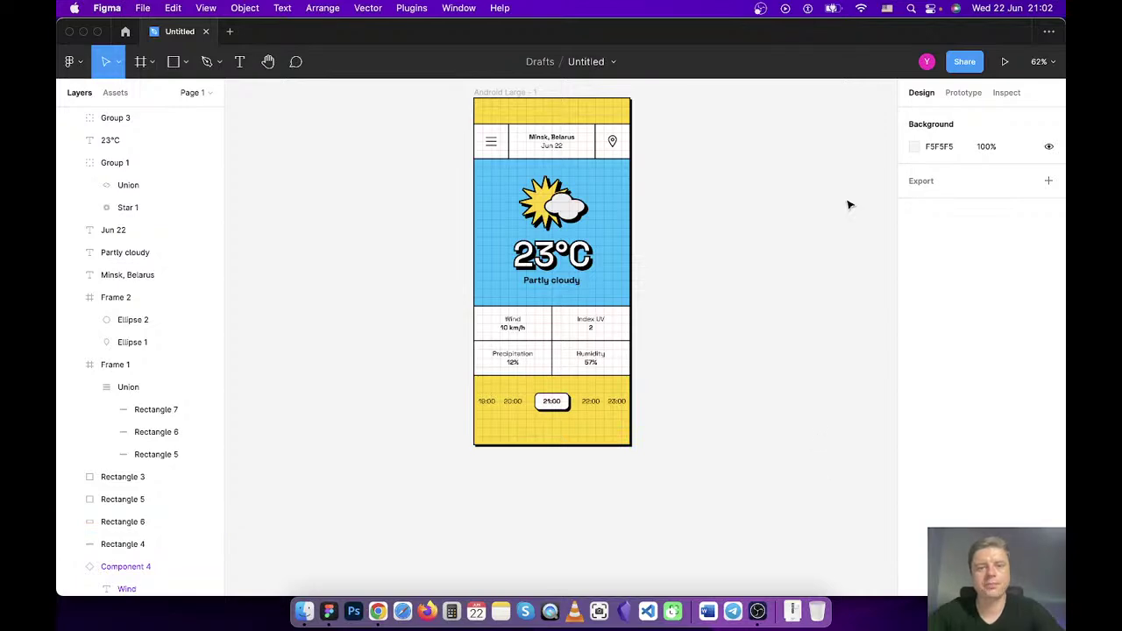
{"action": "left_click", "coordinate": [378, 611]}
- Scroll through the YouTube Studio live chat, then return to the weather design in Figma
{"action": "scroll", "coordinate": [947, 351], "scroll_direction": "up", "scroll_amount": 3}
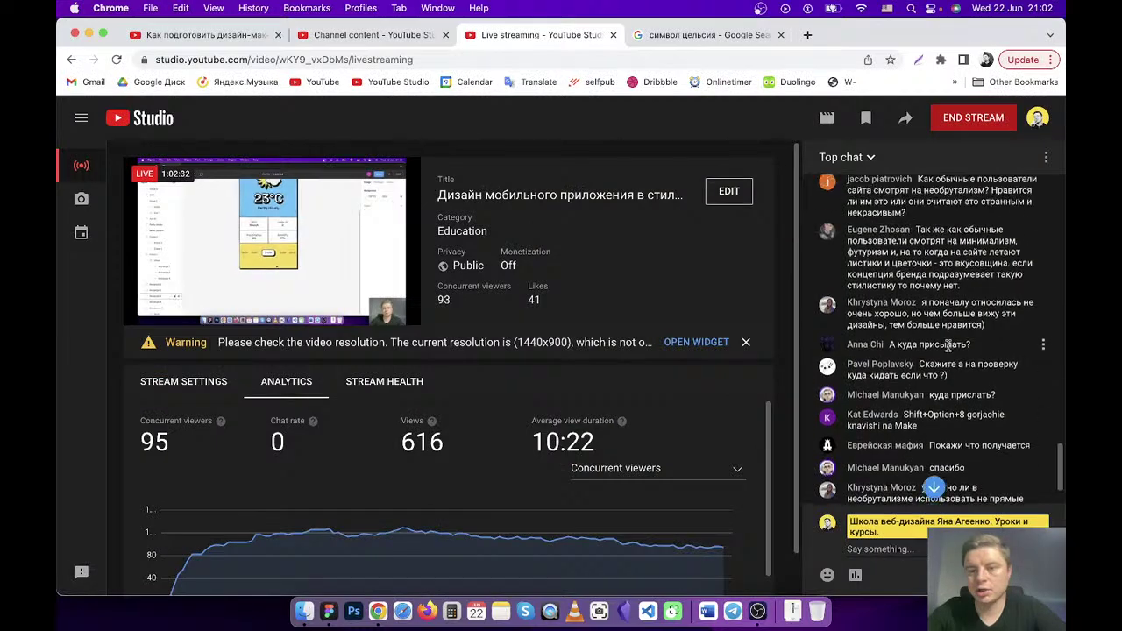
{"action": "scroll", "coordinate": [949, 346], "scroll_direction": "down", "scroll_amount": 3}
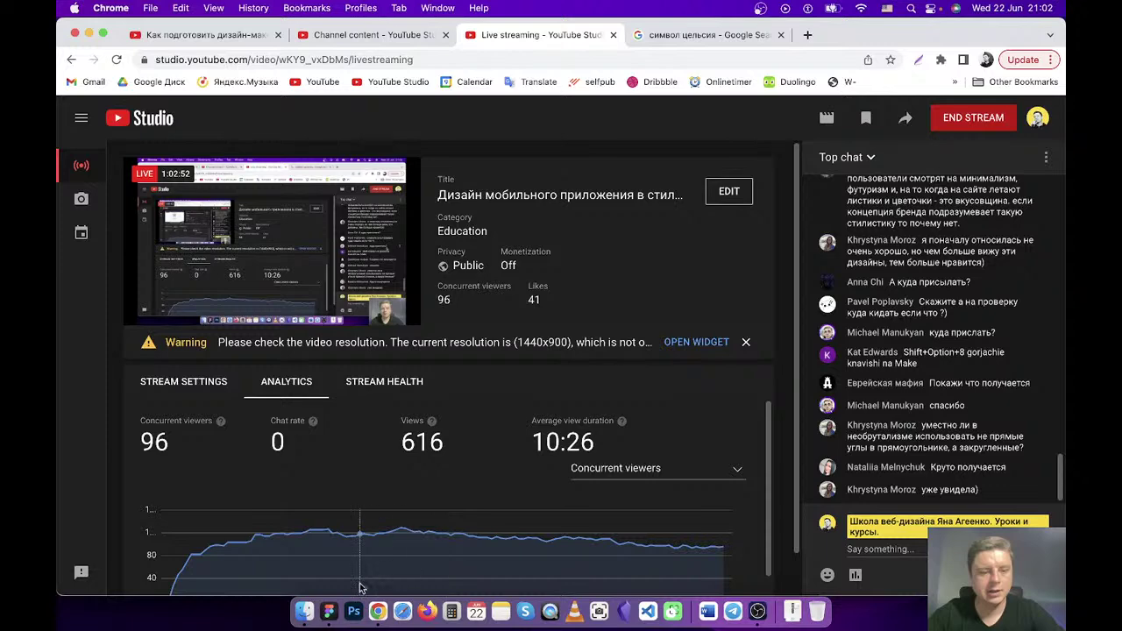
{"action": "left_click", "coordinate": [328, 611]}
- Hide the layout grids and duplicate the Android Large - 1 frame as Android Large - 2
{"action": "scroll", "coordinate": [723, 341], "scroll_direction": "up", "scroll_amount": 2}
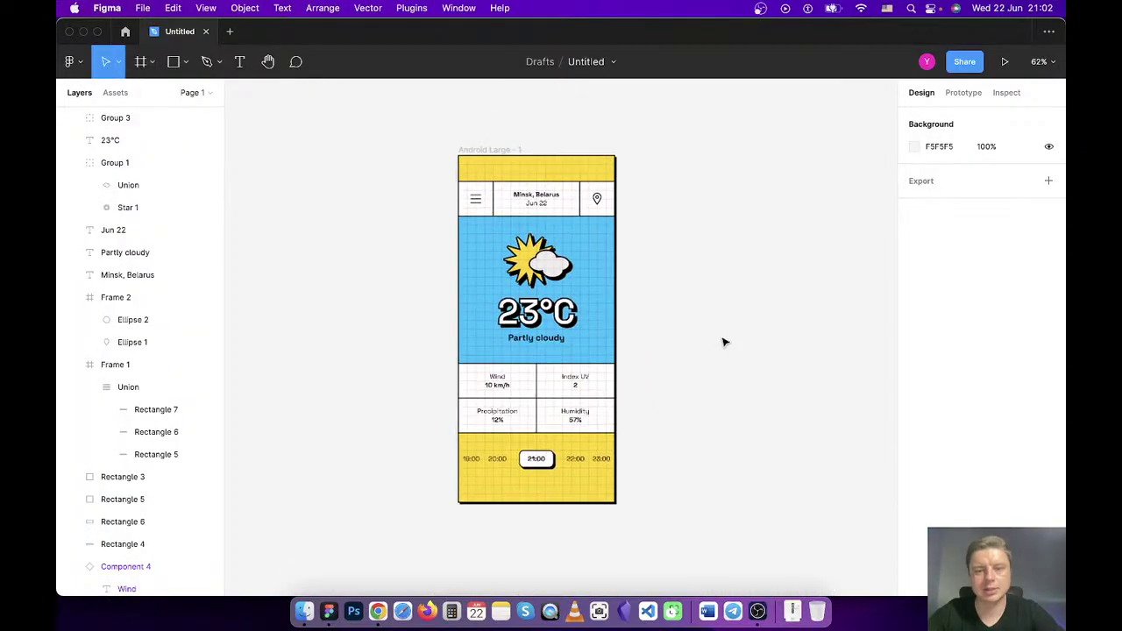
{"action": "key", "text": "ctrl+g"}
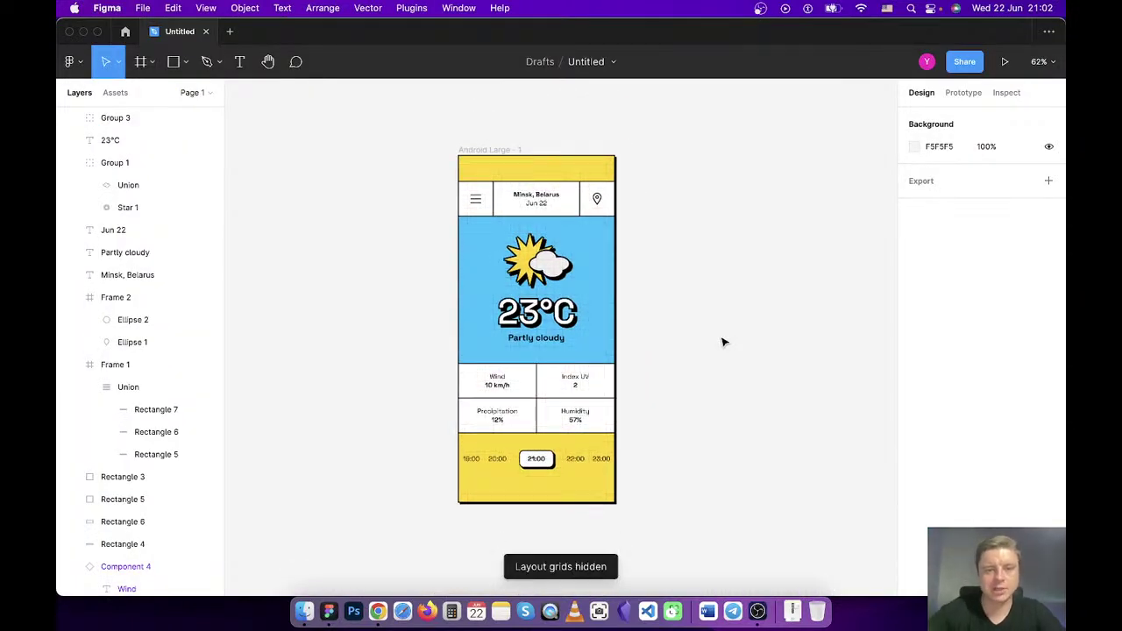
{"action": "scroll", "coordinate": [635, 247], "scroll_direction": "down", "scroll_amount": 2}
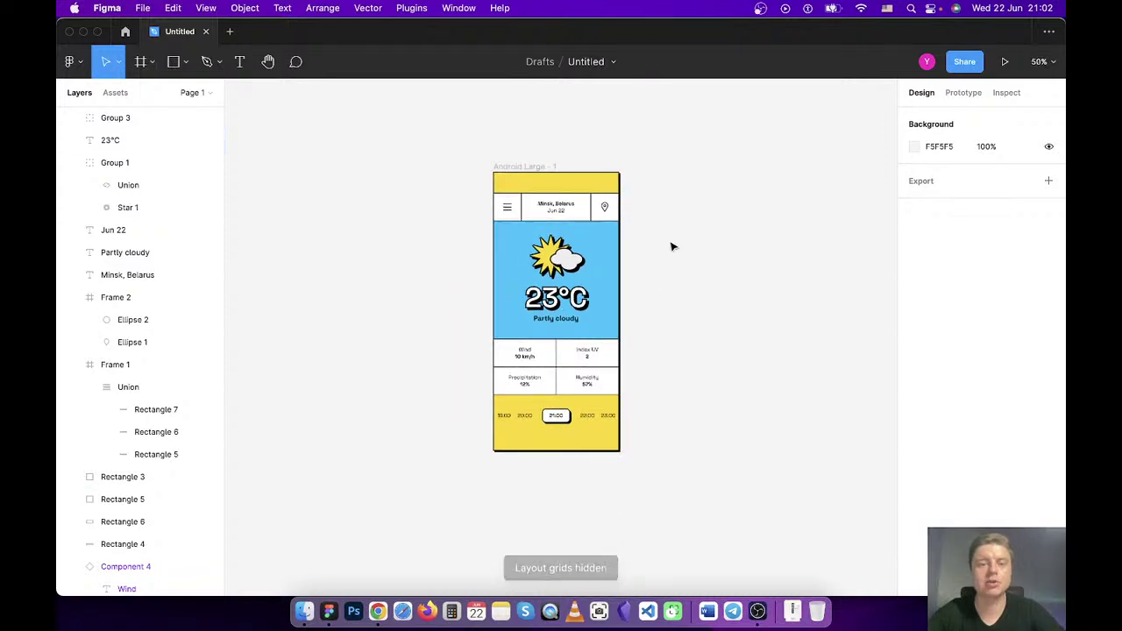
{"action": "scroll", "coordinate": [609, 306], "scroll_direction": "right", "scroll_amount": 3}
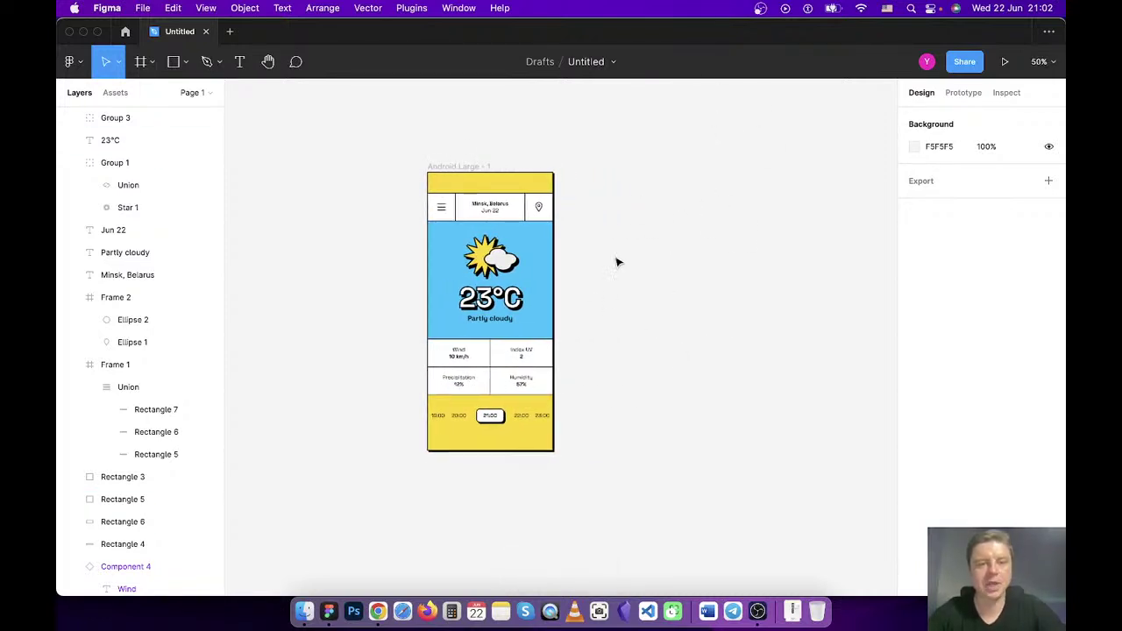
{"action": "left_click", "coordinate": [450, 166]}
{"action": "scroll", "coordinate": [633, 306], "scroll_direction": "down", "scroll_amount": 1}
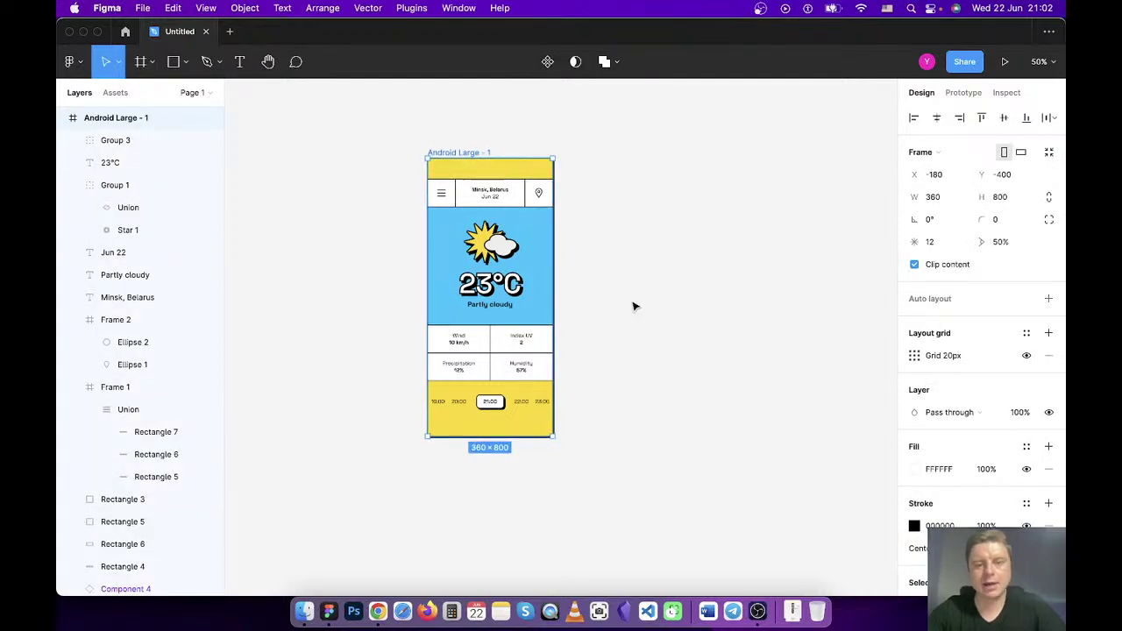
{"action": "key", "text": "super+d"}
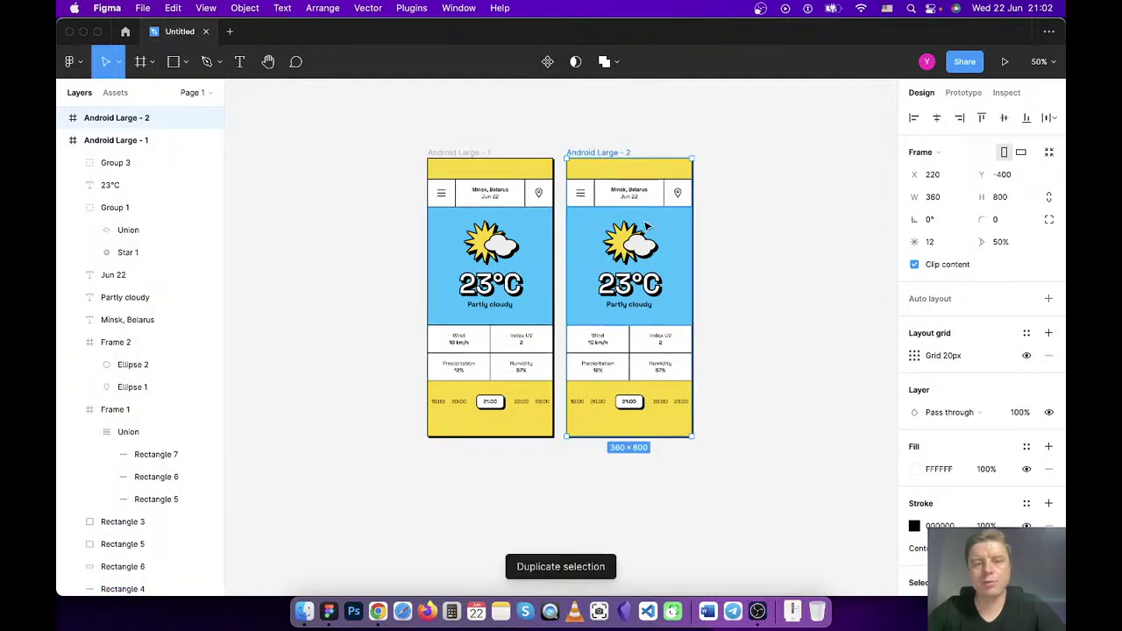
{"action": "scroll", "coordinate": [666, 239], "scroll_direction": "up", "scroll_amount": 3}
{"action": "scroll", "coordinate": [492, 151], "scroll_direction": "up", "scroll_amount": 3}
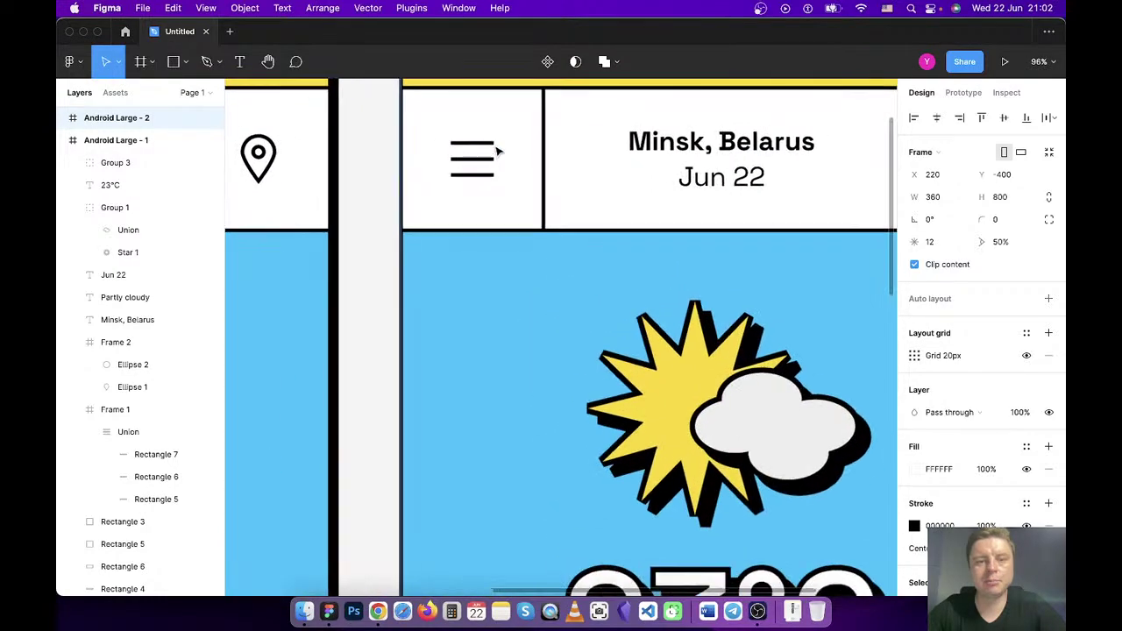
{"action": "scroll", "coordinate": [473, 157], "scroll_direction": "down", "scroll_amount": 3}
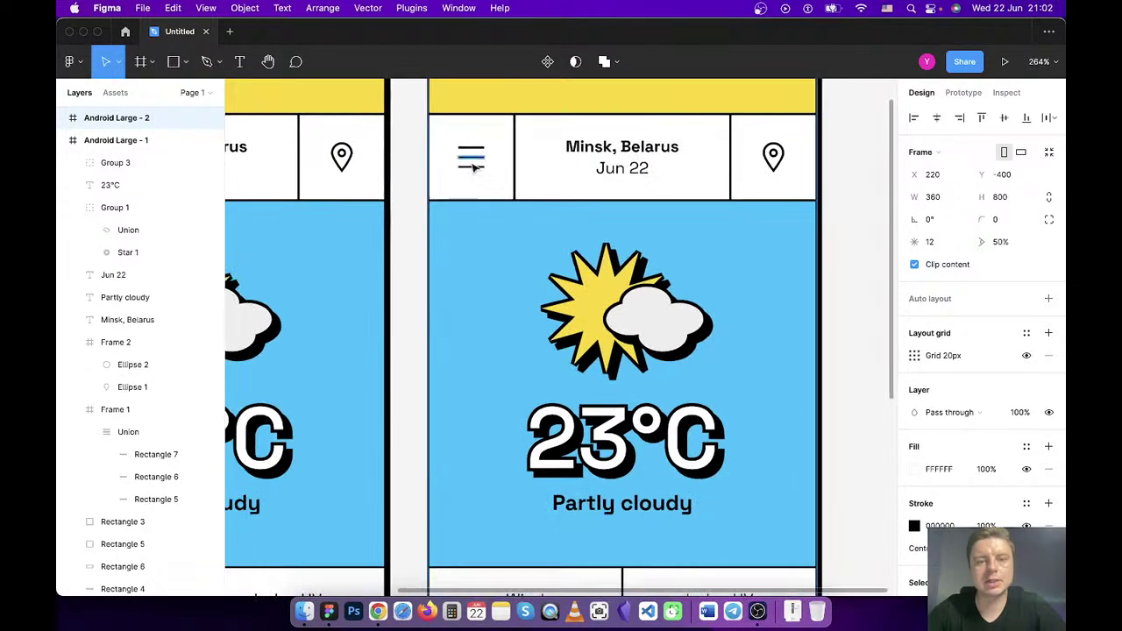
{"action": "scroll", "coordinate": [474, 160], "scroll_direction": "down", "scroll_amount": 5}
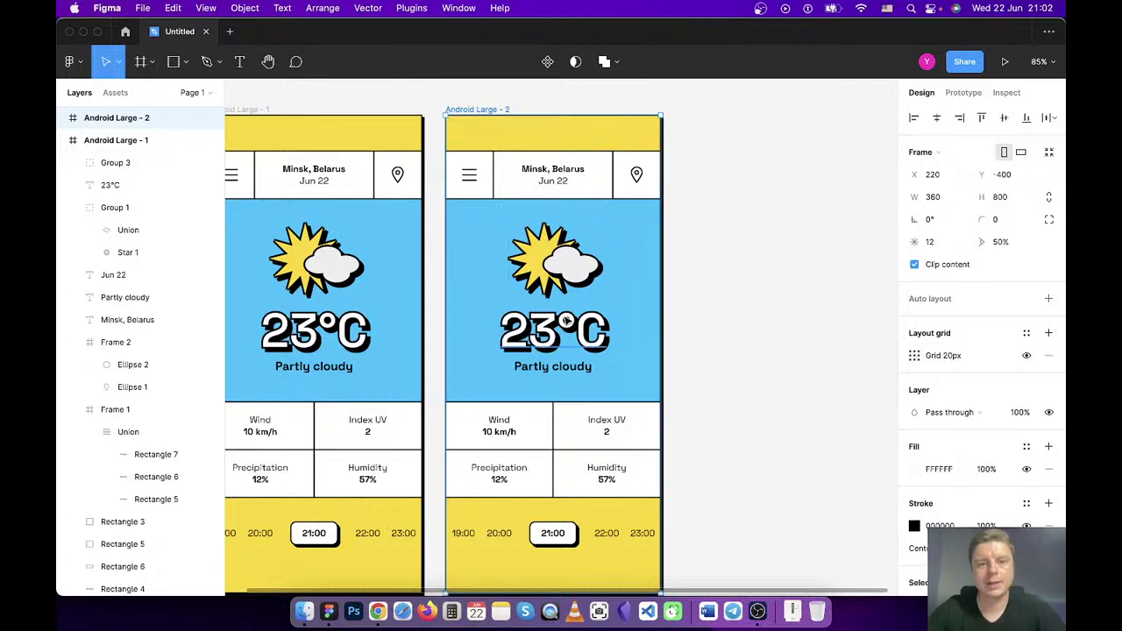
- Delete the sun illustration, 23°C, Partly cloudy, blue panel, stats and hour rows from the copy
{"action": "left_click", "coordinate": [550, 267]}
{"action": "scroll", "coordinate": [550, 298], "scroll_direction": "down", "scroll_amount": 1}
{"action": "key", "text": "Delete"}
{"action": "left_click", "coordinate": [550, 320]}
{"action": "key", "text": "Delete"}
{"action": "left_click", "coordinate": [550, 354]}
{"action": "key", "text": "Delete"}
{"action": "left_click", "coordinate": [513, 276]}
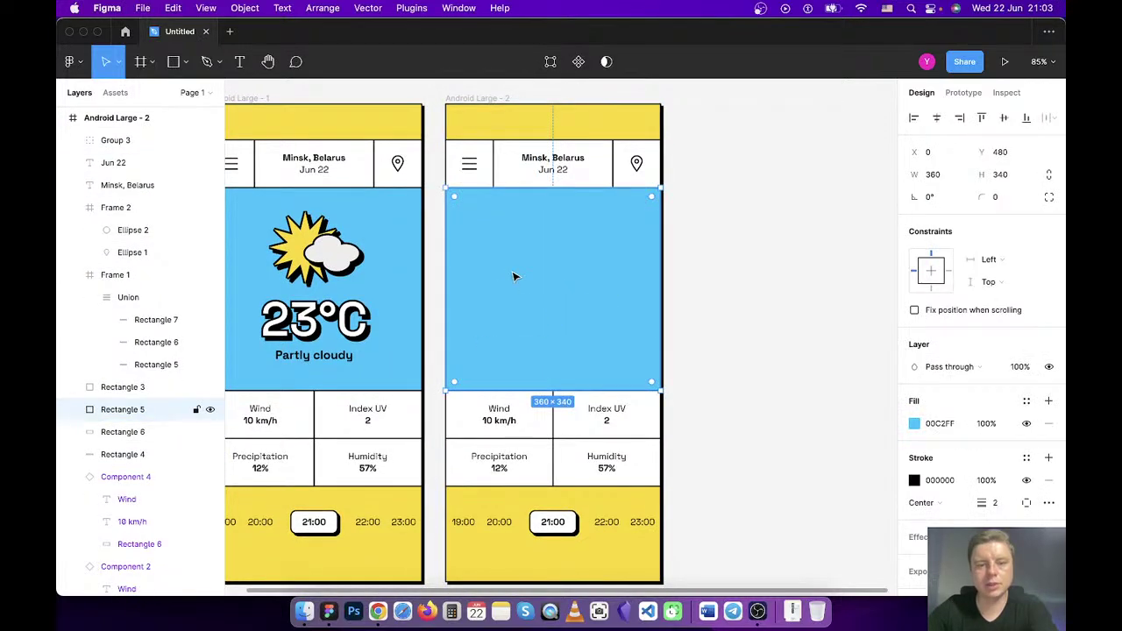
{"action": "key", "text": "Delete"}
{"action": "left_click_drag", "start_coordinate": [474, 273], "coordinate": [624, 547]}
{"action": "key", "text": "Delete"}
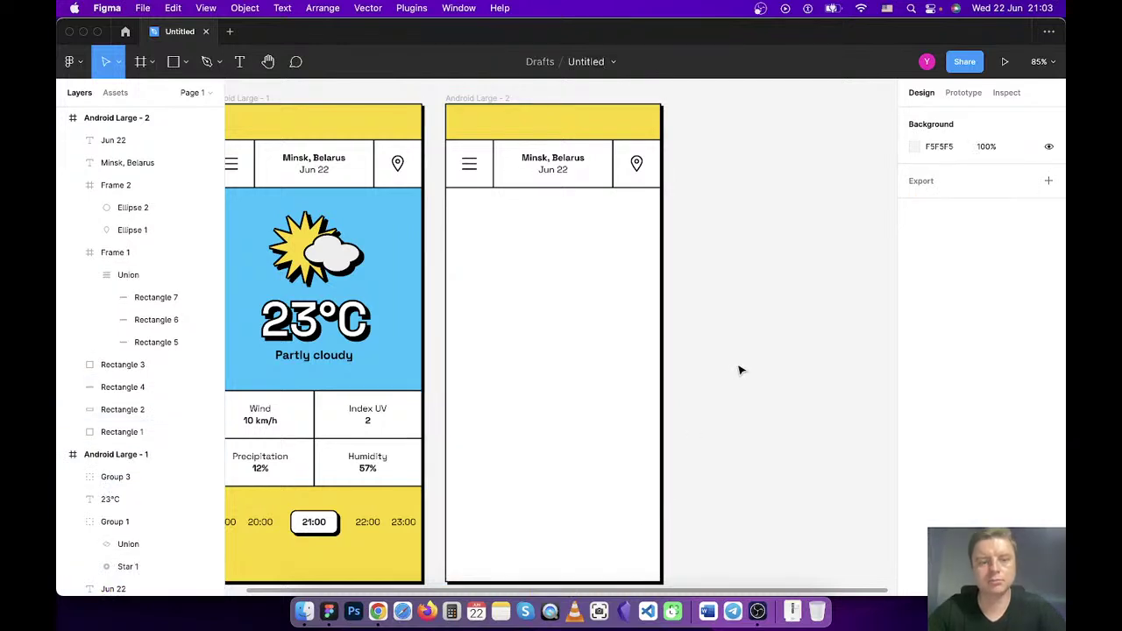
- Delete the Jun 22 date, show layout grids, and centre Minsk, Belarus vertically in the header
{"action": "scroll", "coordinate": [741, 370], "scroll_direction": "up", "scroll_amount": 2}
{"action": "scroll", "coordinate": [741, 370], "scroll_direction": "left", "scroll_amount": 2}
{"action": "scroll", "coordinate": [543, 245], "scroll_direction": "up", "scroll_amount": 5}
{"action": "scroll", "coordinate": [671, 298], "scroll_direction": "up", "scroll_amount": 2}
{"action": "left_click", "coordinate": [648, 270]}
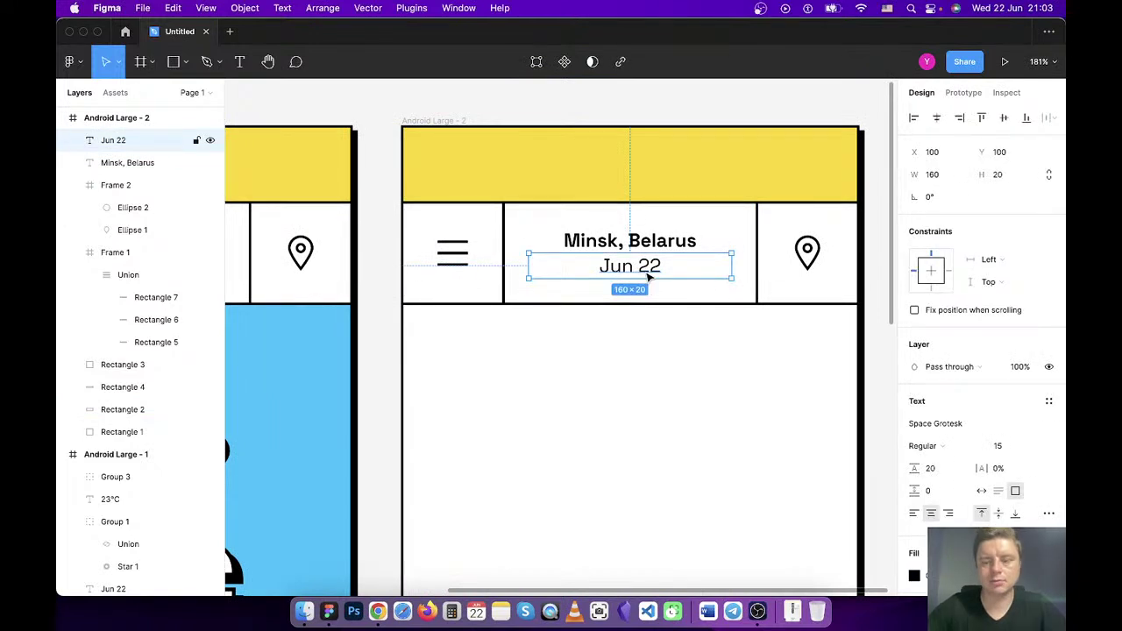
{"action": "key", "text": "Delete"}
{"action": "key", "text": "ctrl+g"}
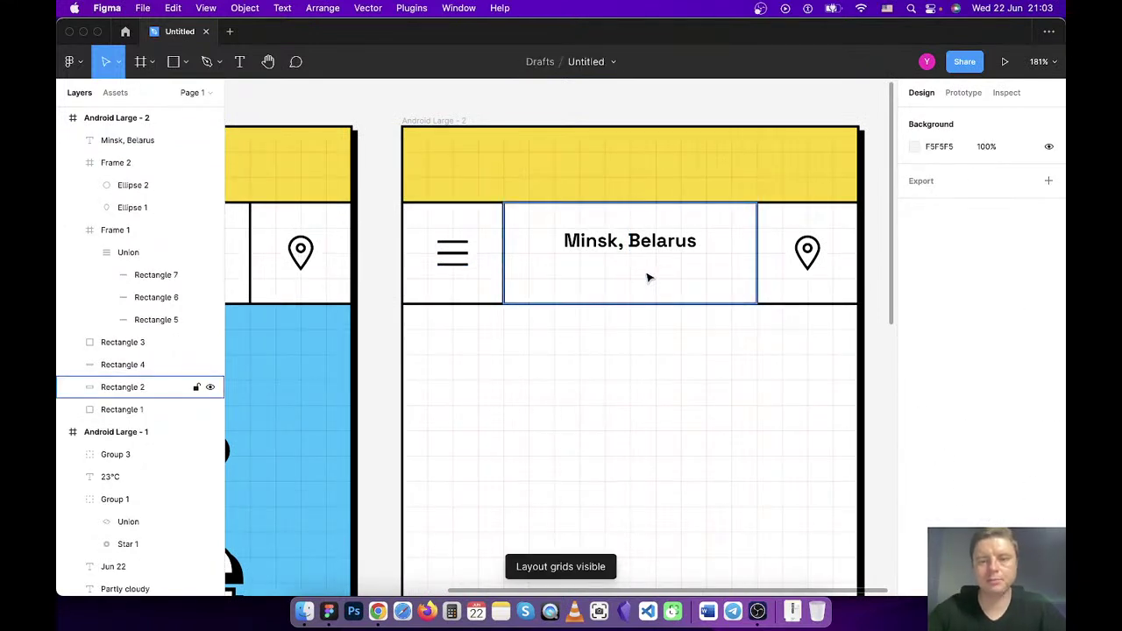
{"action": "left_click", "coordinate": [646, 250]}
{"action": "left_click_drag", "start_coordinate": [645, 250], "coordinate": [648, 268]}
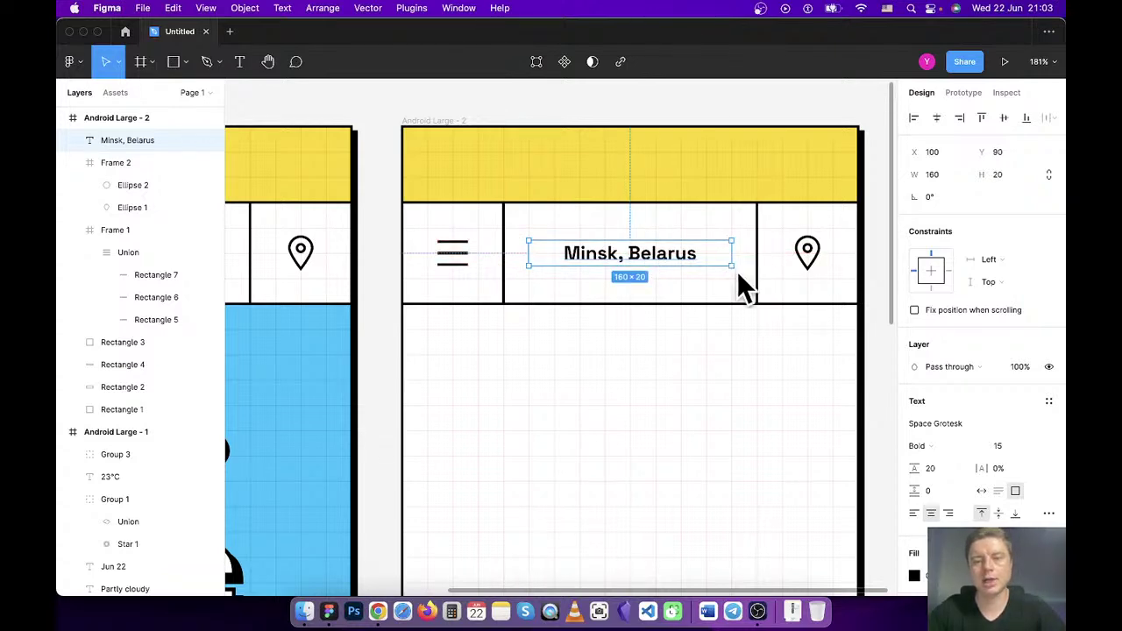
- Remove the location pin and its box, and widen the city box to 280 px reaching the right edge
{"action": "left_click", "coordinate": [797, 269]}
{"action": "key", "text": "Delete"}
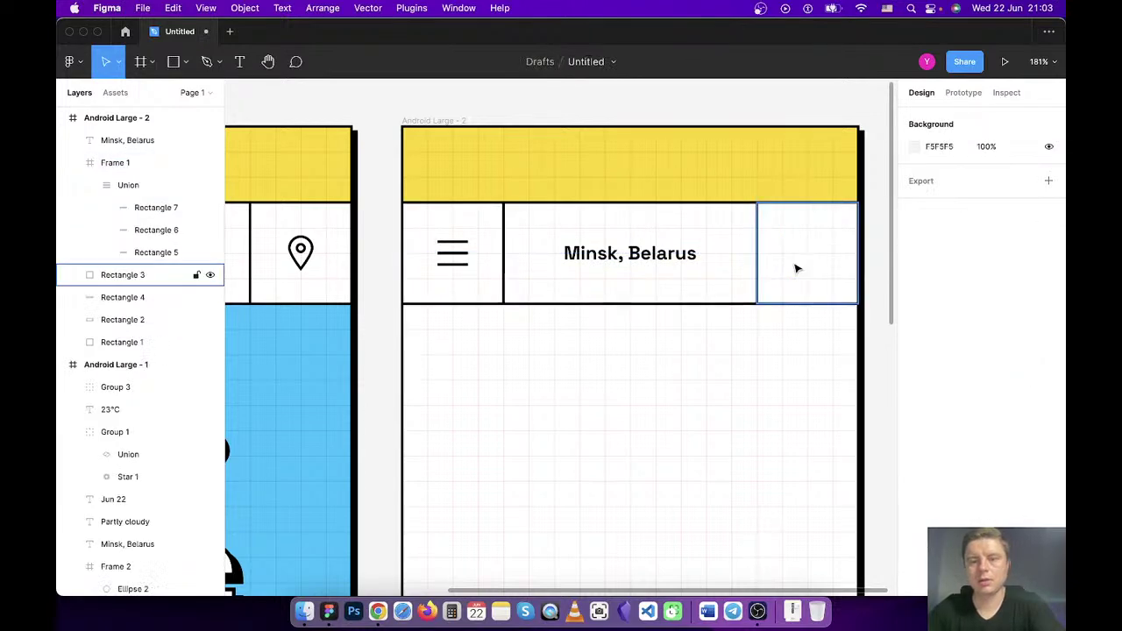
{"action": "left_click", "coordinate": [780, 267]}
{"action": "key", "text": "Delete"}
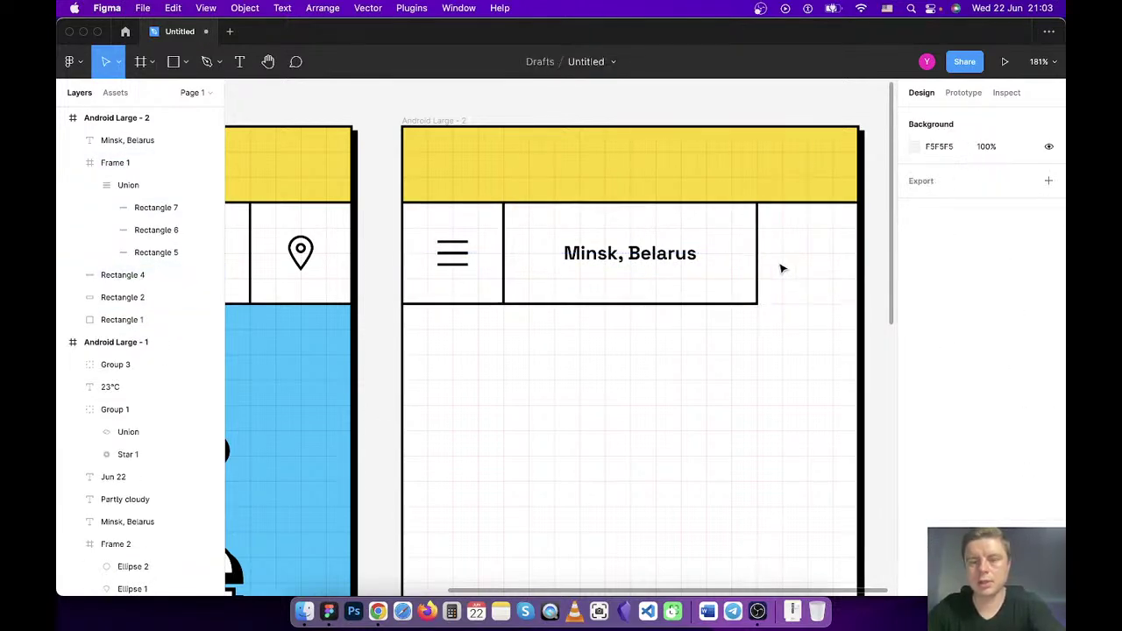
{"action": "left_click", "coordinate": [749, 263]}
{"action": "left_click_drag", "start_coordinate": [756, 262], "coordinate": [857, 265]}
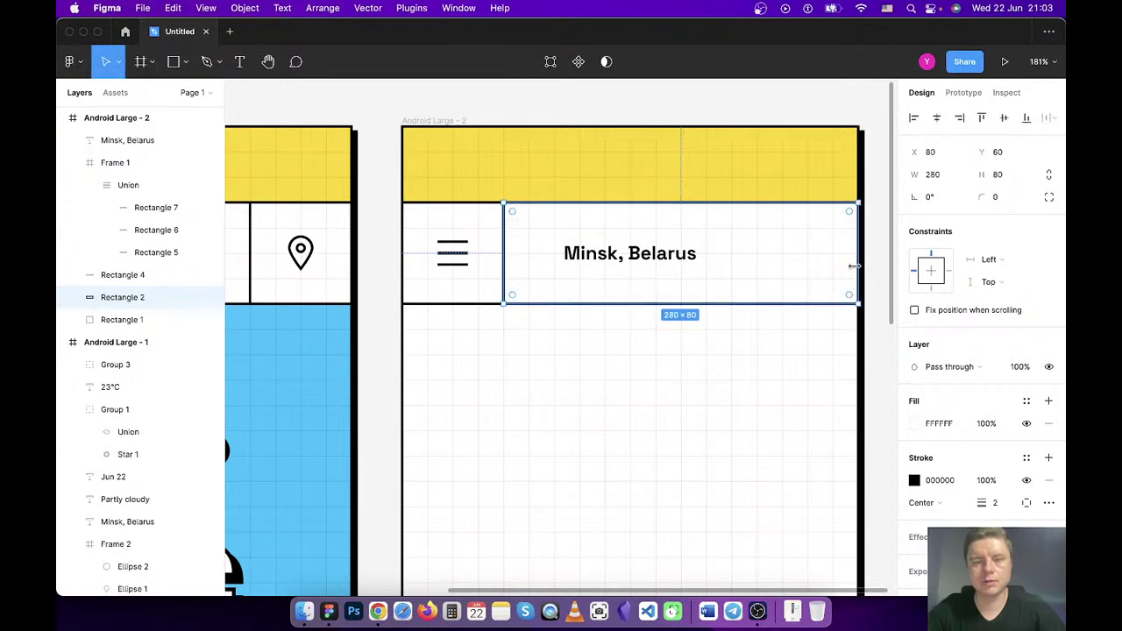
{"action": "left_click", "coordinate": [552, 391]}
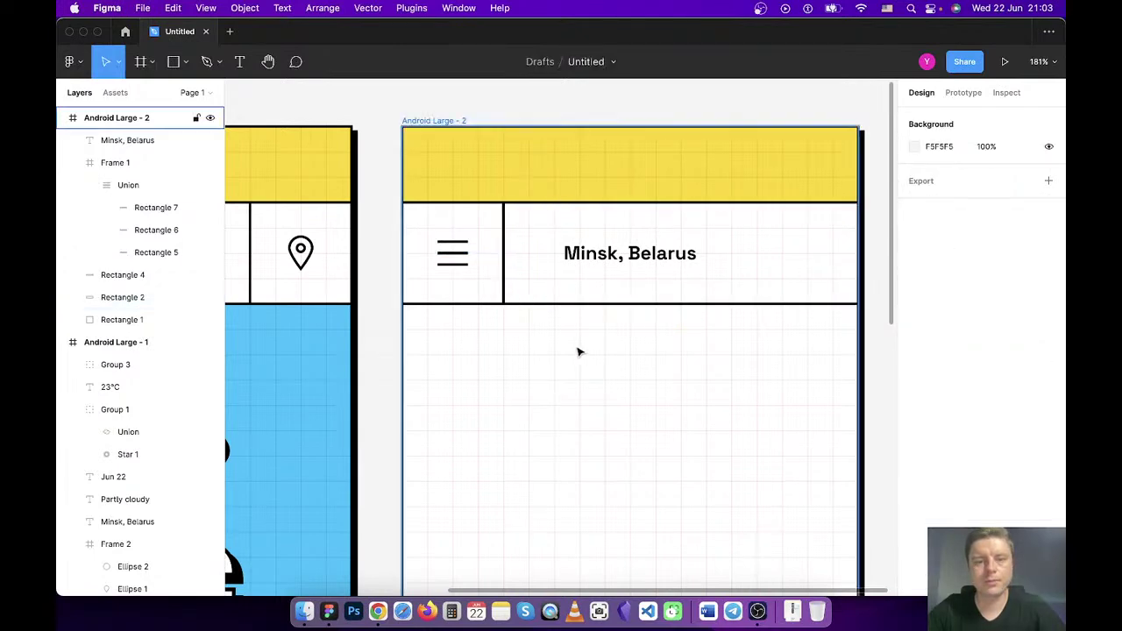
{"action": "scroll", "coordinate": [577, 352], "scroll_direction": "down", "scroll_amount": 3}
{"action": "scroll", "coordinate": [578, 352], "scroll_direction": "left", "scroll_amount": 3}
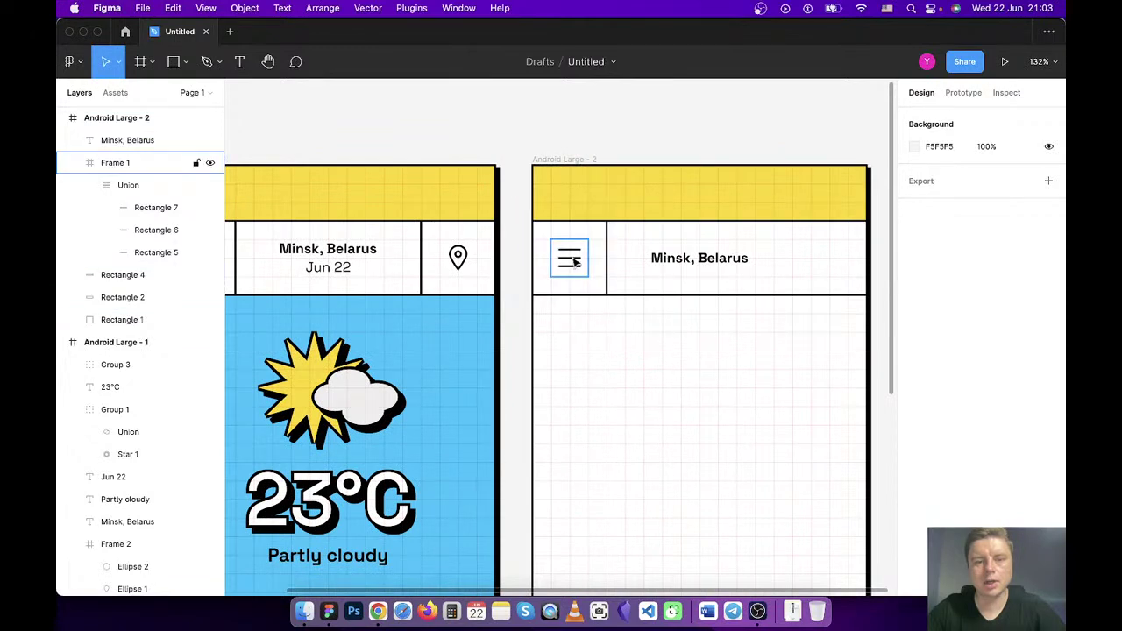
{"action": "left_click", "coordinate": [571, 258]}
{"action": "scroll", "coordinate": [574, 262], "scroll_direction": "up", "scroll_amount": 8}
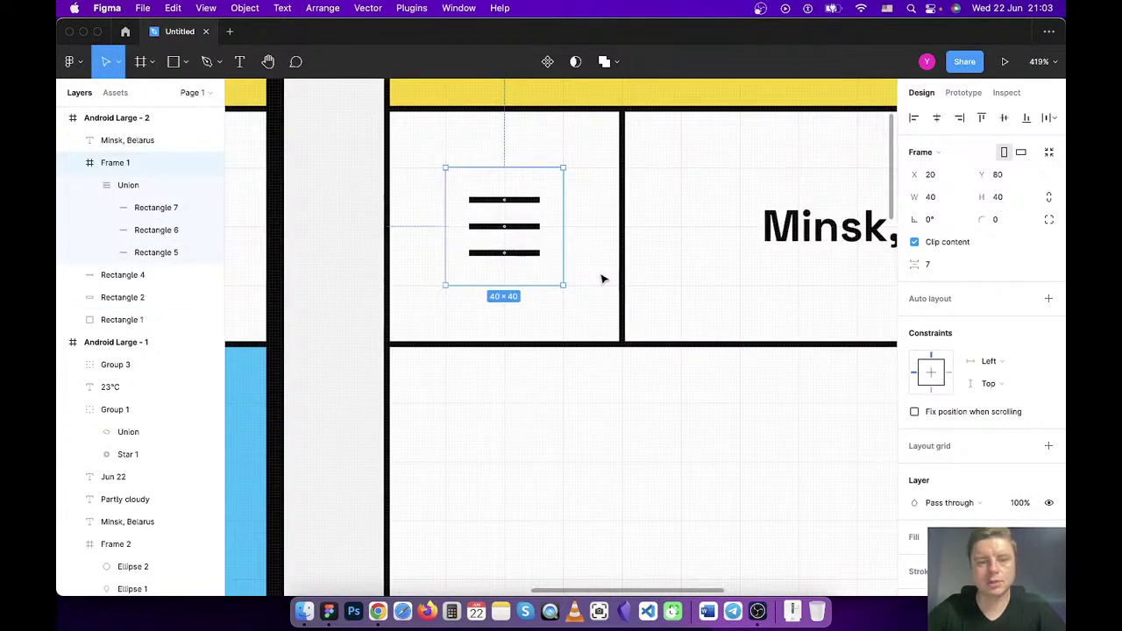
- Delete the top and bottom bars of the three-line menu icon
{"action": "scroll", "coordinate": [563, 275], "scroll_direction": "up", "scroll_amount": 4}
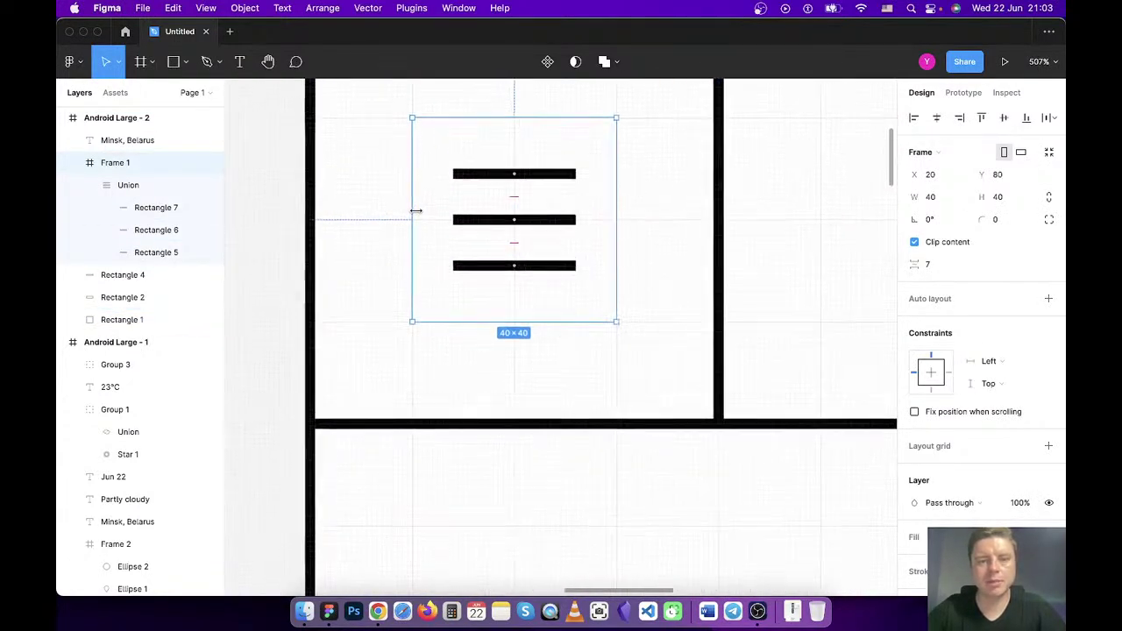
{"action": "double_click", "coordinate": [558, 225]}
{"action": "double_click", "coordinate": [557, 225]}
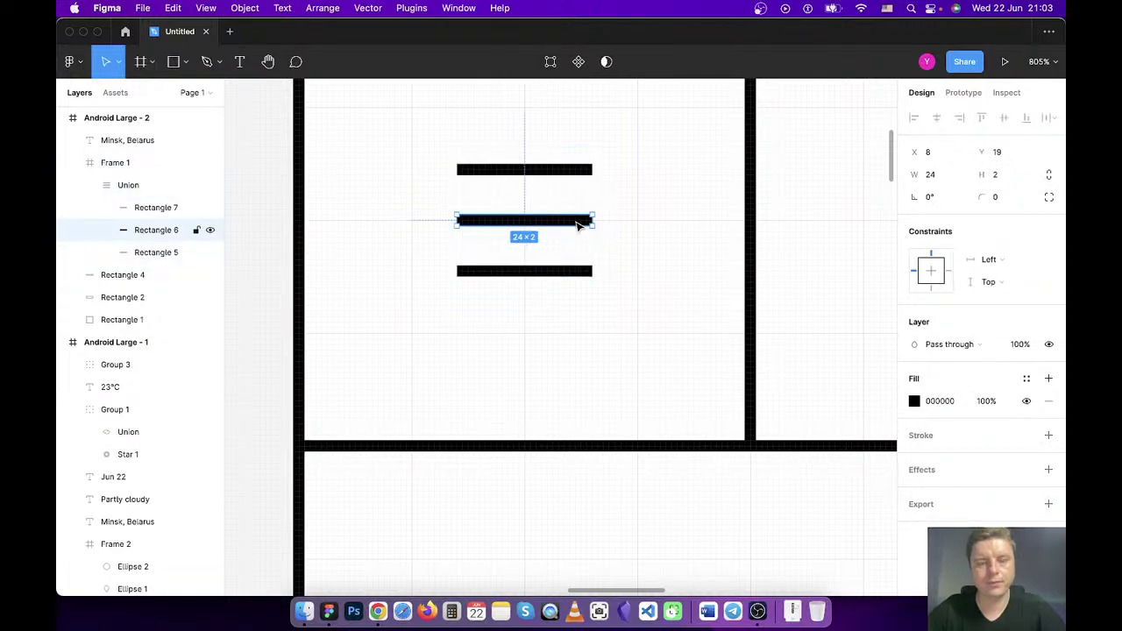
{"action": "left_click", "coordinate": [583, 171]}
{"action": "key", "text": "Delete"}
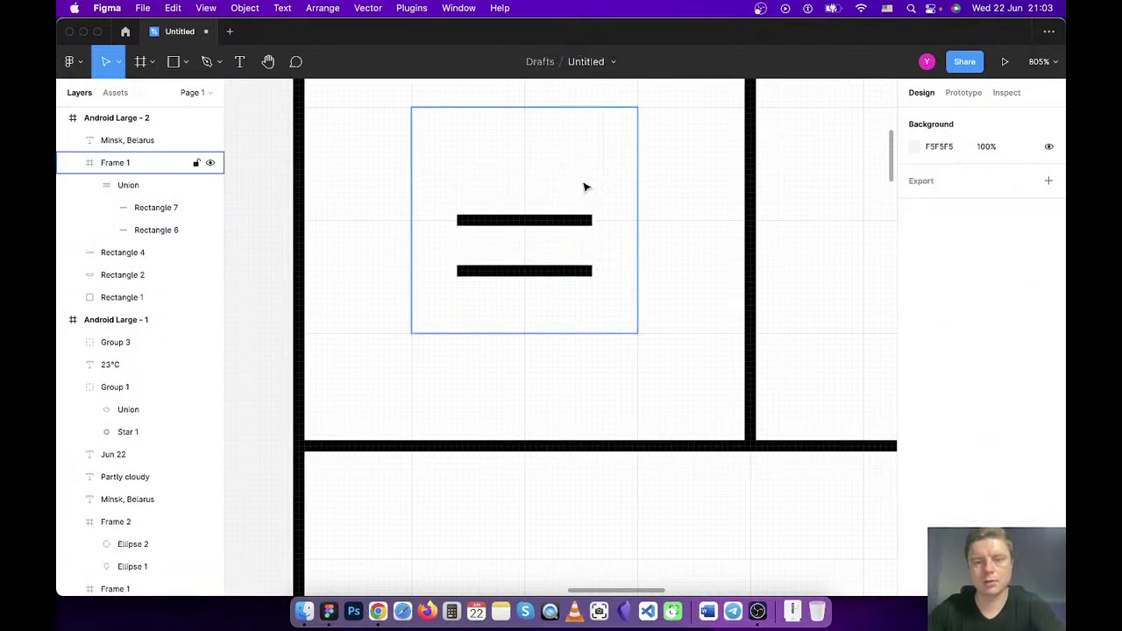
{"action": "left_click", "coordinate": [564, 273]}
{"action": "double_click", "coordinate": [563, 272]}
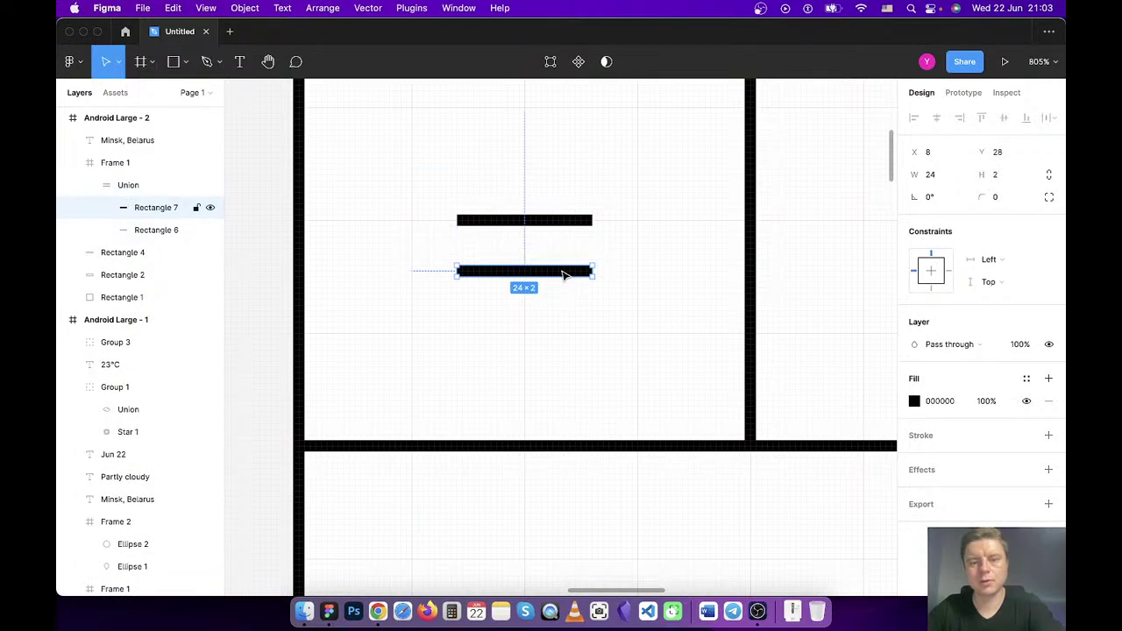
{"action": "key", "text": "Delete"}
- Rotate the middle bar to -45°, duplicate it and rotate the copy to 45° forming an X
{"action": "left_click", "coordinate": [576, 222]}
{"action": "left_click_drag", "start_coordinate": [596, 211], "coordinate": [594, 273]}
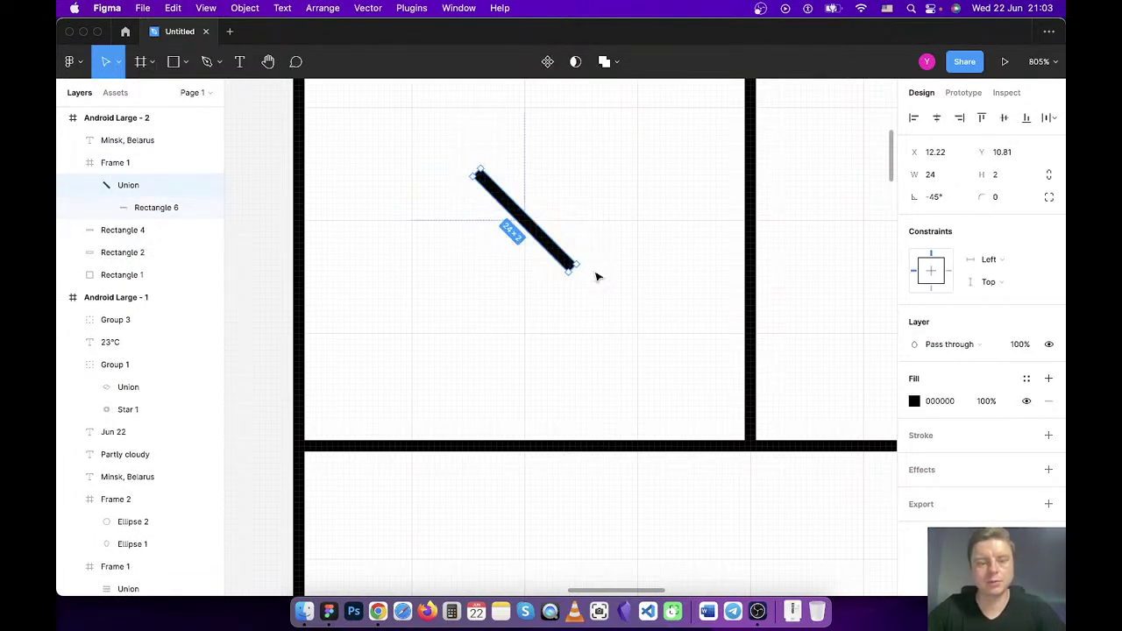
{"action": "key", "text": "super+d"}
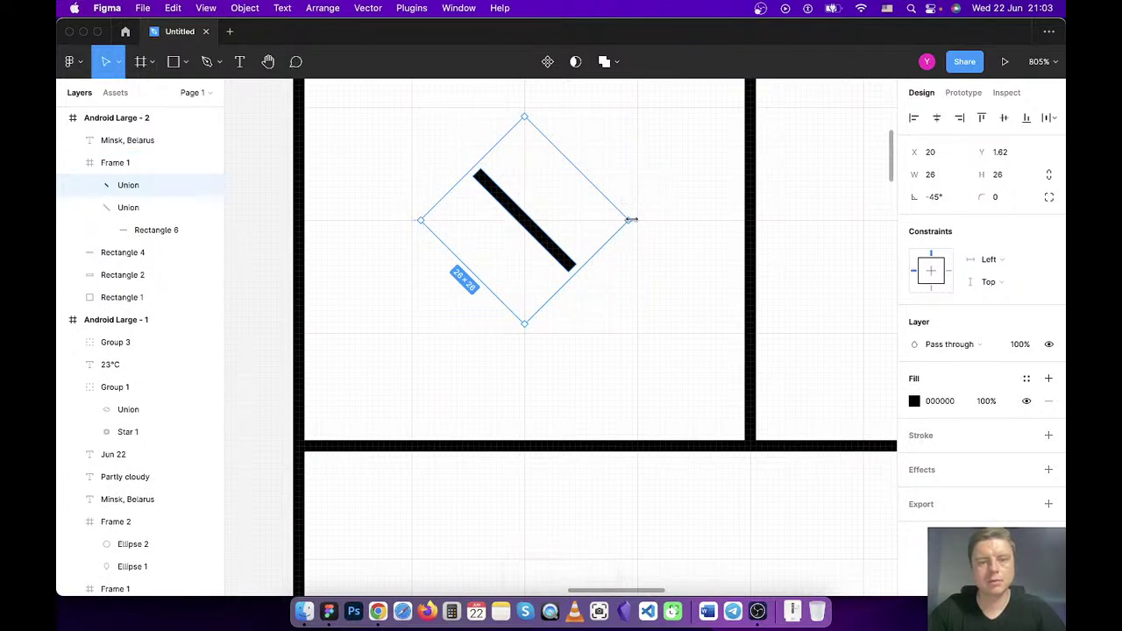
{"action": "left_click_drag", "start_coordinate": [636, 224], "coordinate": [526, 158]}
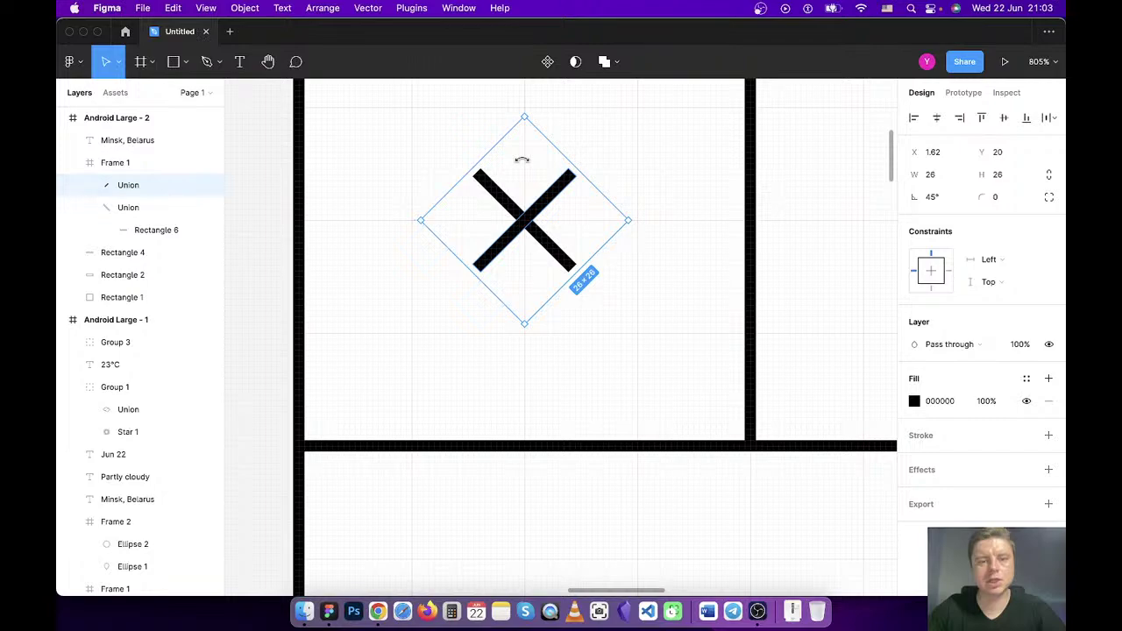
{"action": "left_click", "coordinate": [592, 289]}
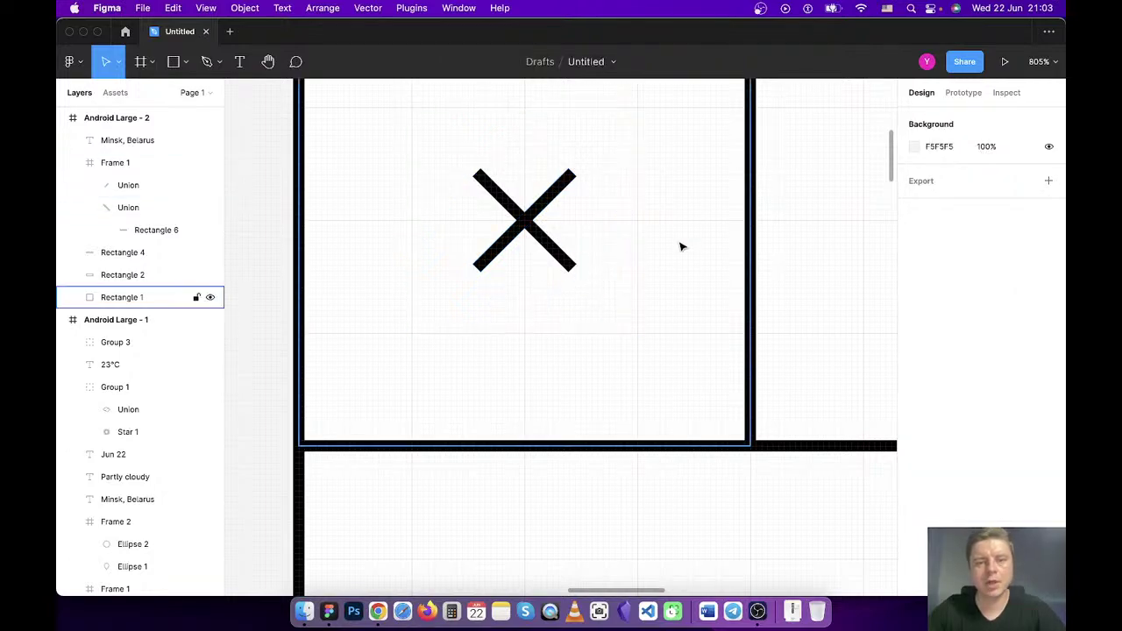
{"action": "scroll", "coordinate": [675, 245], "scroll_direction": "down", "scroll_amount": 10}
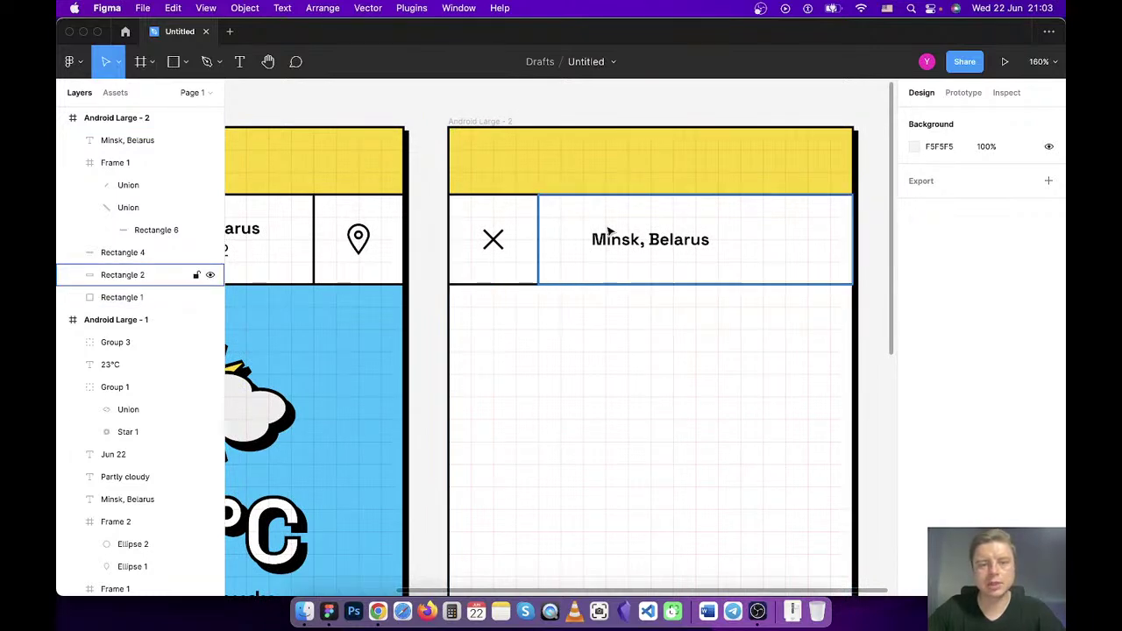
- Replace the header text 'Minsk, Belarus' with 'Choose period' on Android Large - 2
{"action": "scroll", "coordinate": [626, 256], "scroll_direction": "down", "scroll_amount": 3}
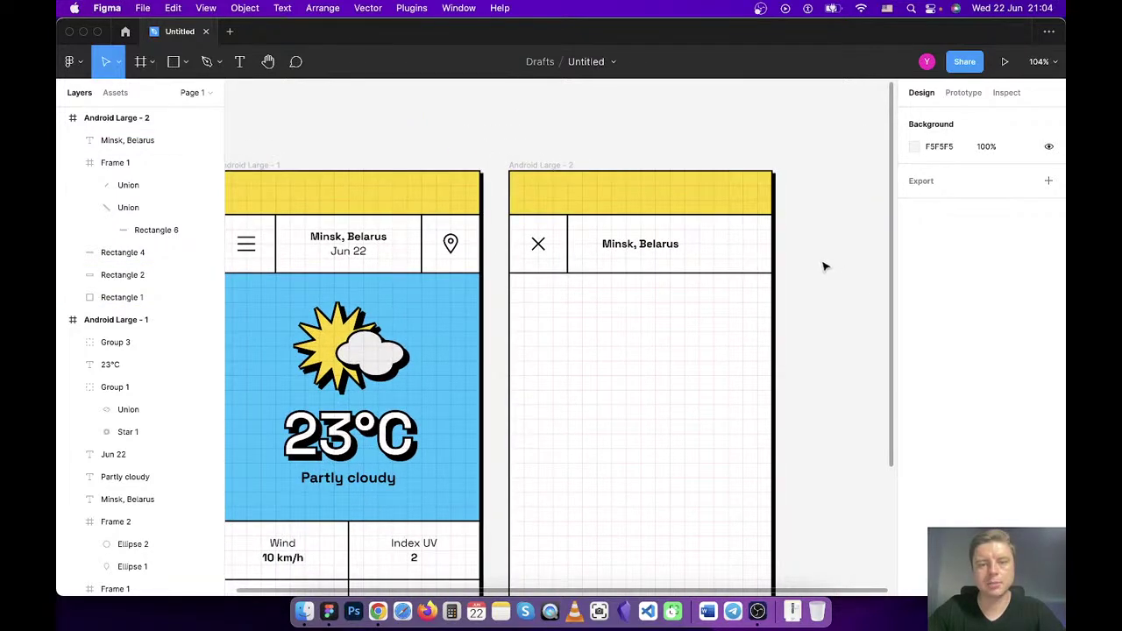
{"action": "scroll", "coordinate": [829, 263], "scroll_direction": "down", "scroll_amount": 3}
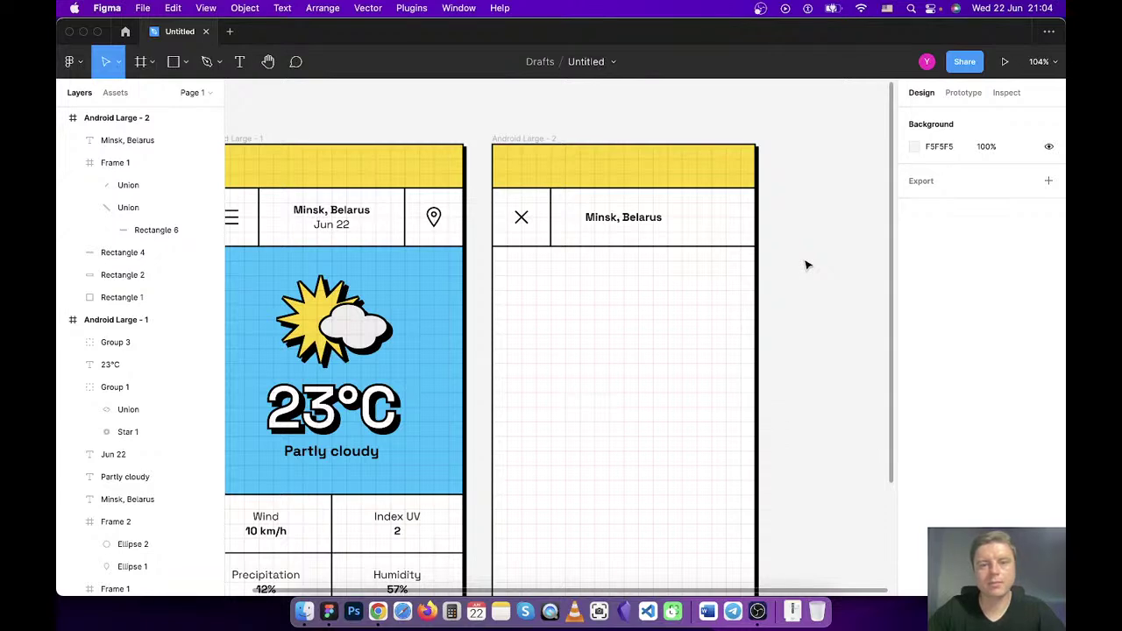
{"action": "left_click", "coordinate": [635, 225]}
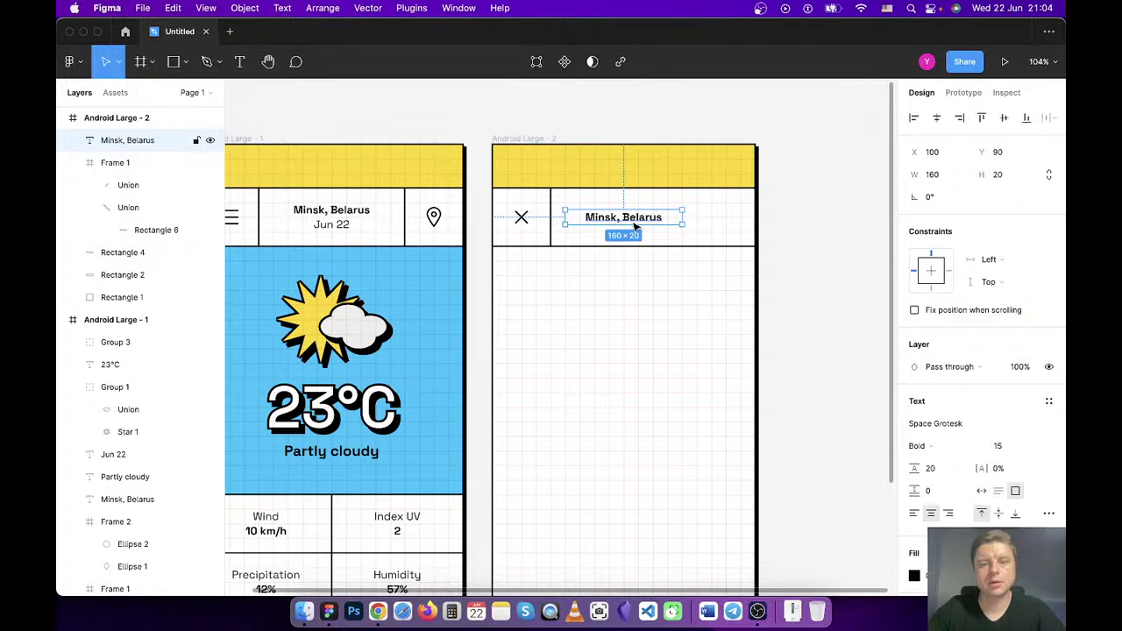
{"action": "double_click", "coordinate": [632, 221]}
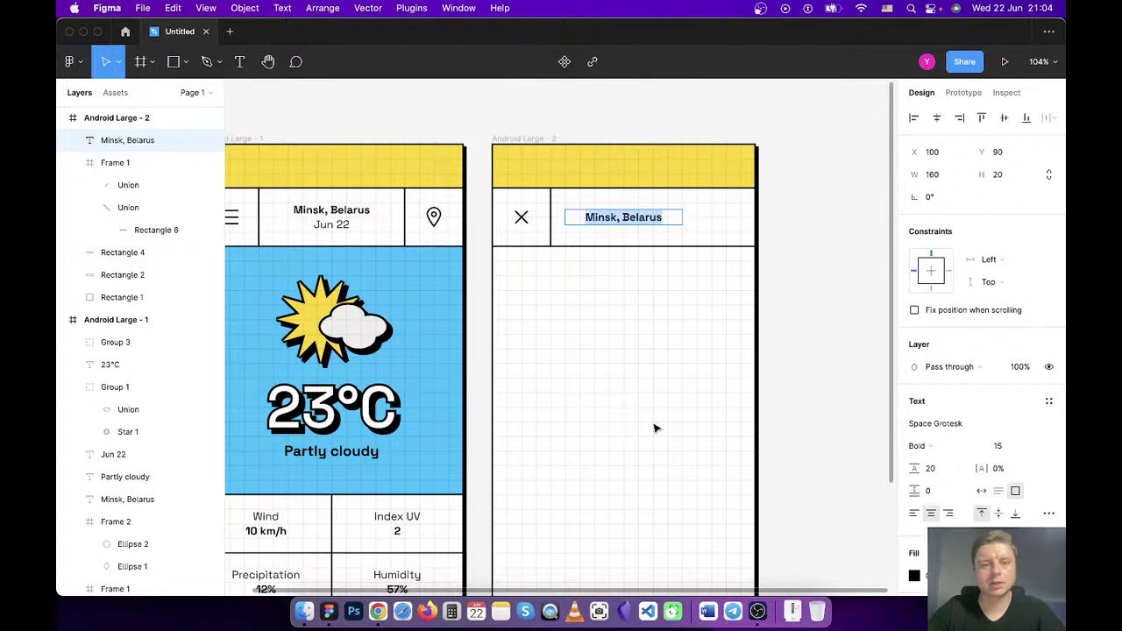
{"action": "type", "text": "Choo"}
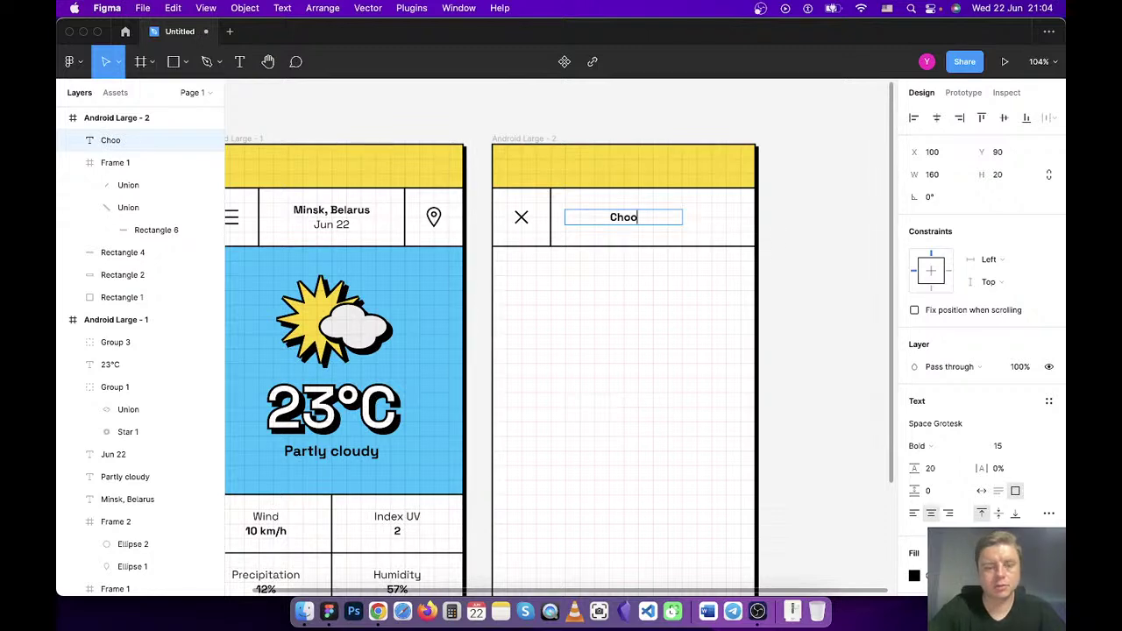
{"action": "type", "text": "se period"}
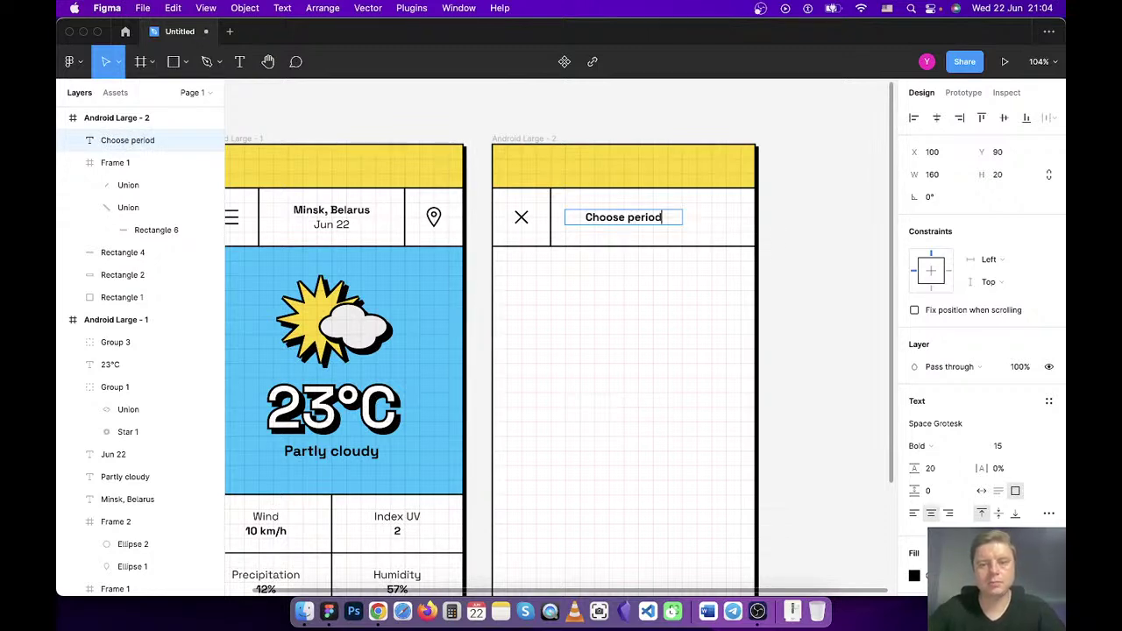
{"action": "key", "text": "Escape"}
{"action": "left_click", "coordinate": [806, 309]}
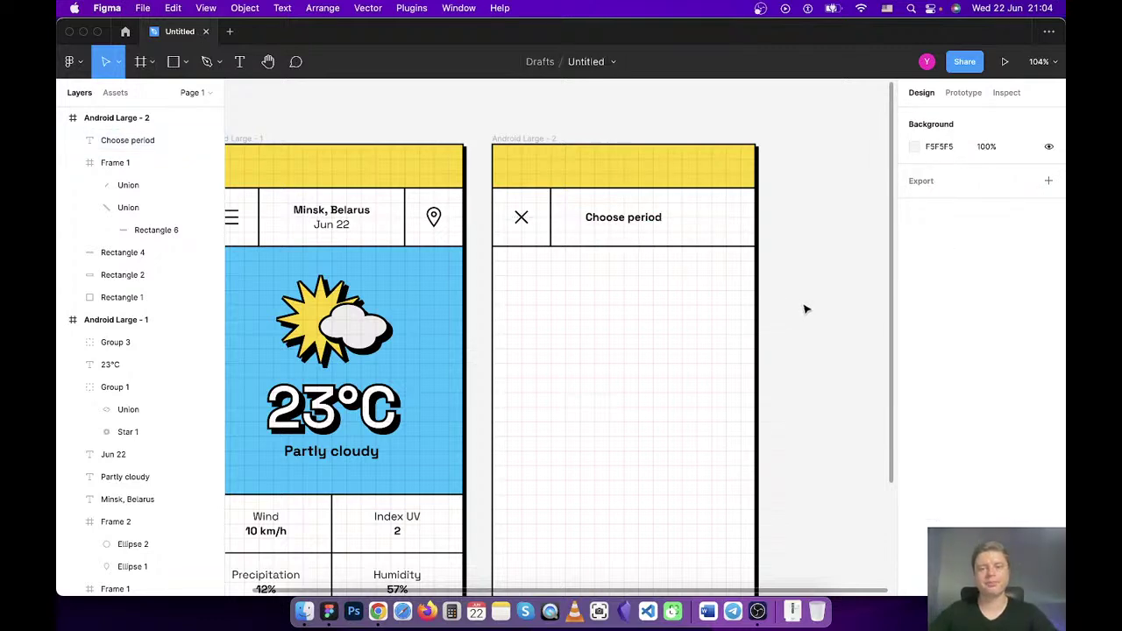
- Delete the box around the X and stretch the header band to the full 360 px width
{"action": "scroll", "coordinate": [570, 248], "scroll_direction": "up", "scroll_amount": 5}
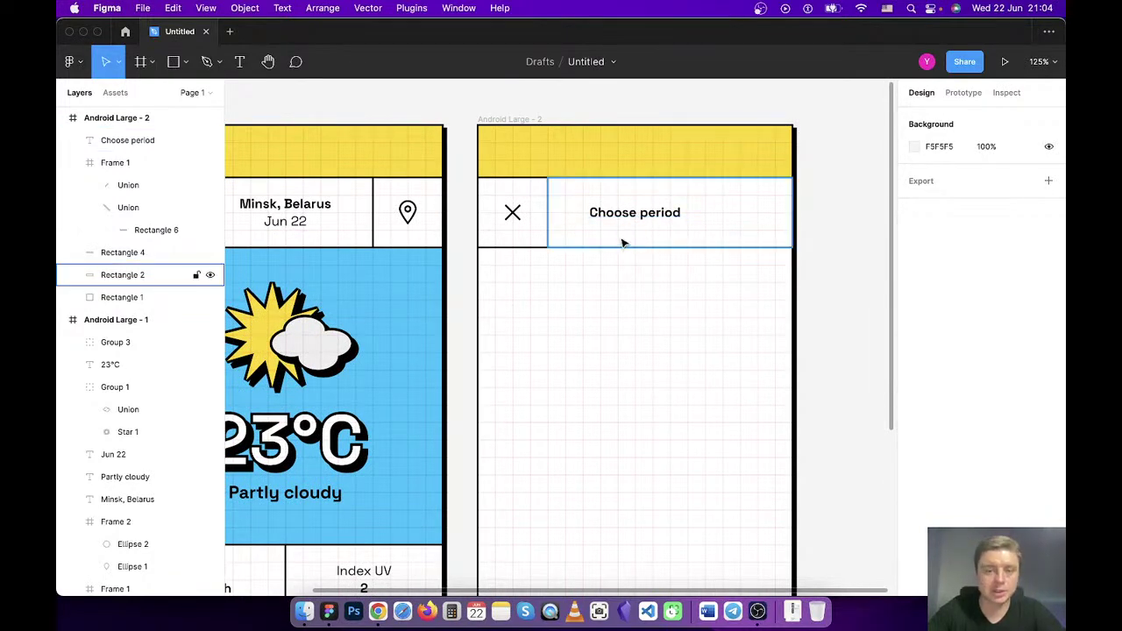
{"action": "left_click", "coordinate": [631, 216]}
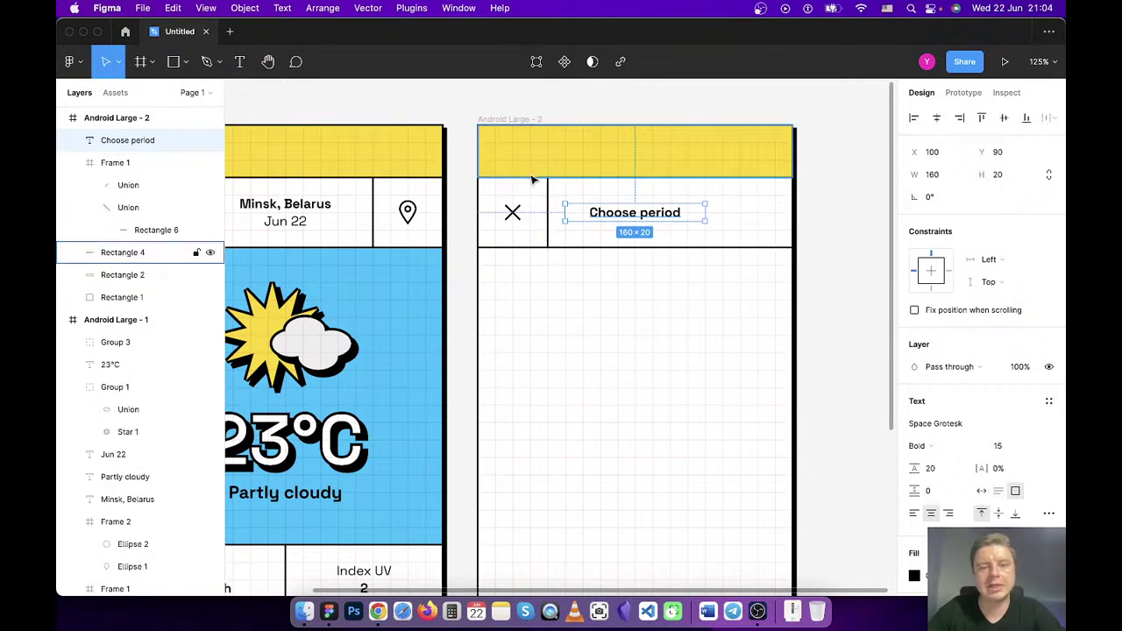
{"action": "scroll", "coordinate": [531, 178], "scroll_direction": "up", "scroll_amount": 5}
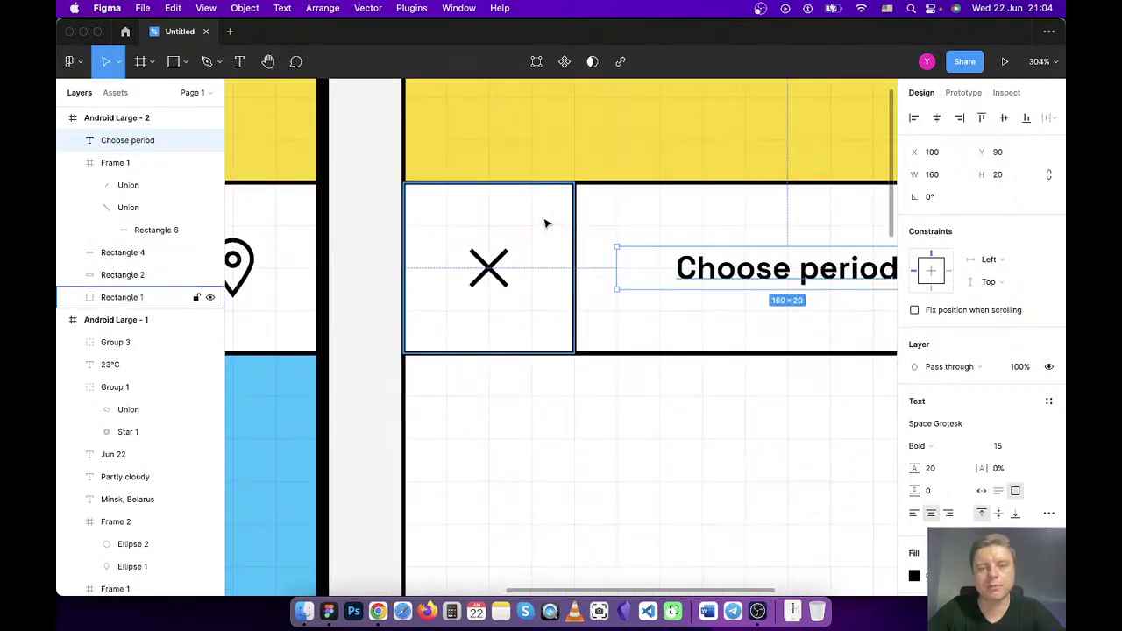
{"action": "left_click", "coordinate": [546, 221]}
{"action": "key", "text": "Delete"}
{"action": "left_click", "coordinate": [607, 221]}
{"action": "left_click_drag", "start_coordinate": [575, 232], "coordinate": [405, 232]}
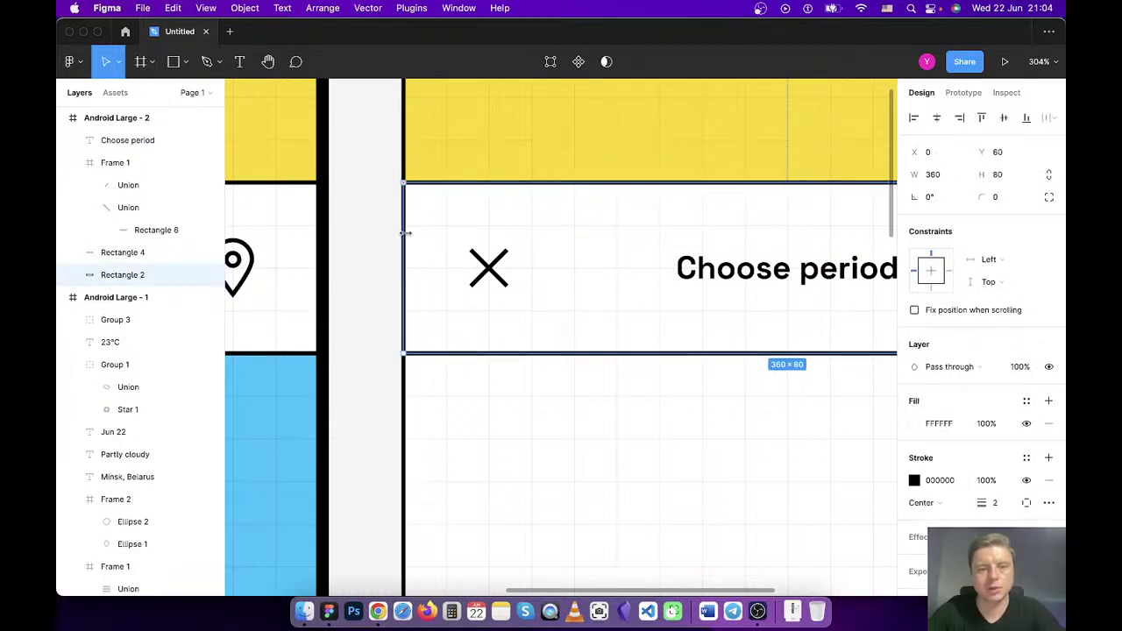
- Hide the layout grids and look over the second screen
{"action": "scroll", "coordinate": [509, 251], "scroll_direction": "down", "scroll_amount": 6}
{"action": "left_click", "coordinate": [575, 340]}
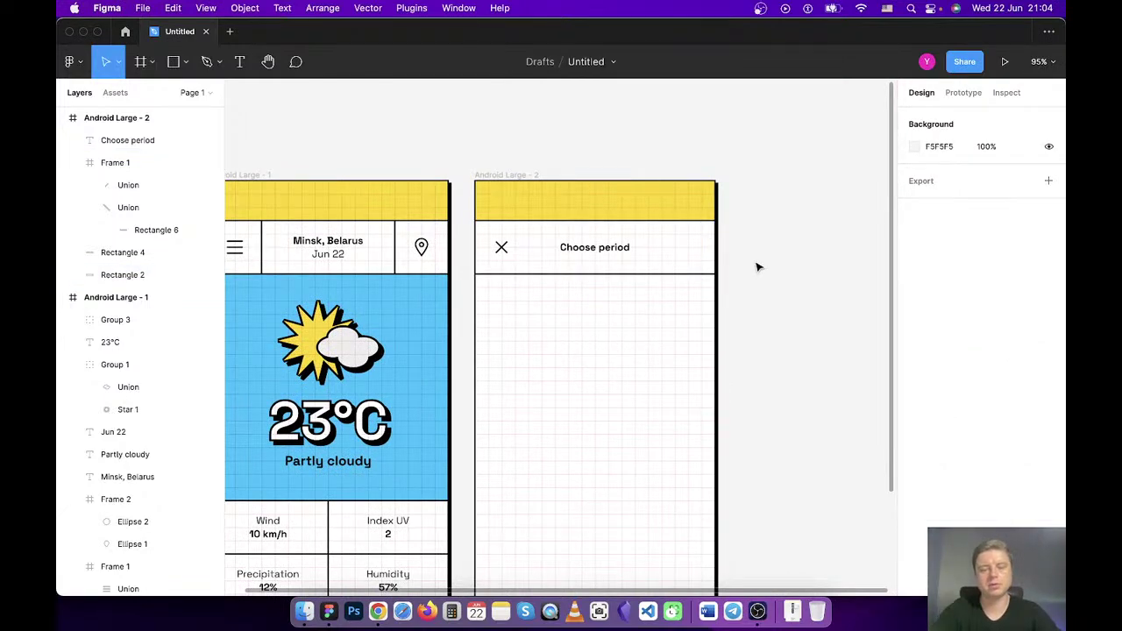
{"action": "key", "text": "ctrl+g"}
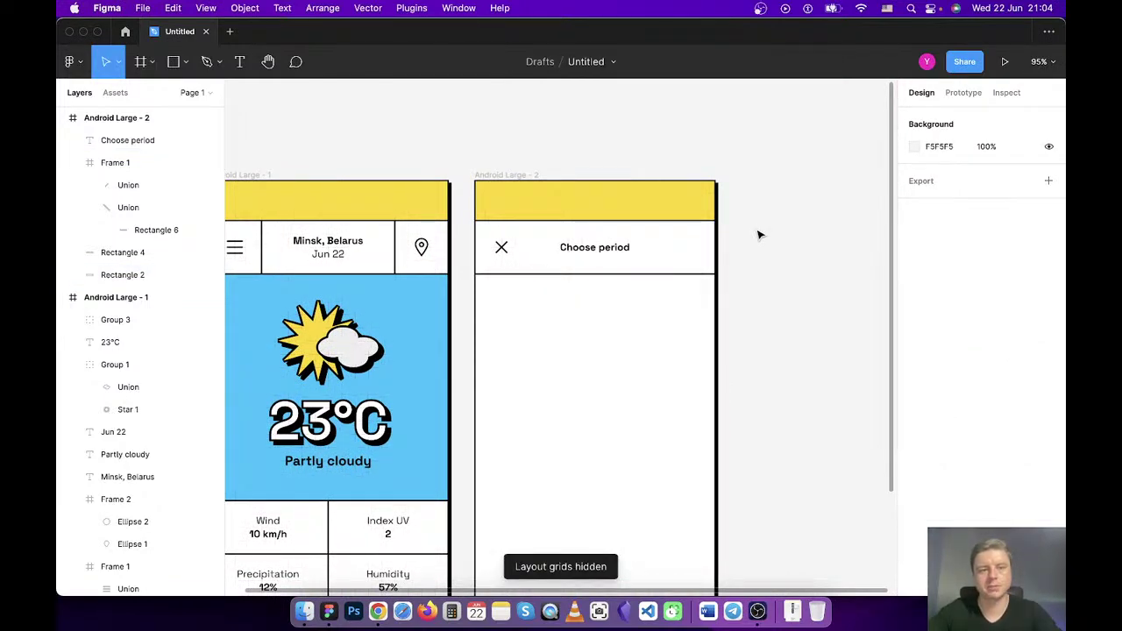
{"action": "scroll", "coordinate": [759, 235], "scroll_direction": "down", "scroll_amount": 3}
{"action": "scroll", "coordinate": [759, 235], "scroll_direction": "left", "scroll_amount": 2}
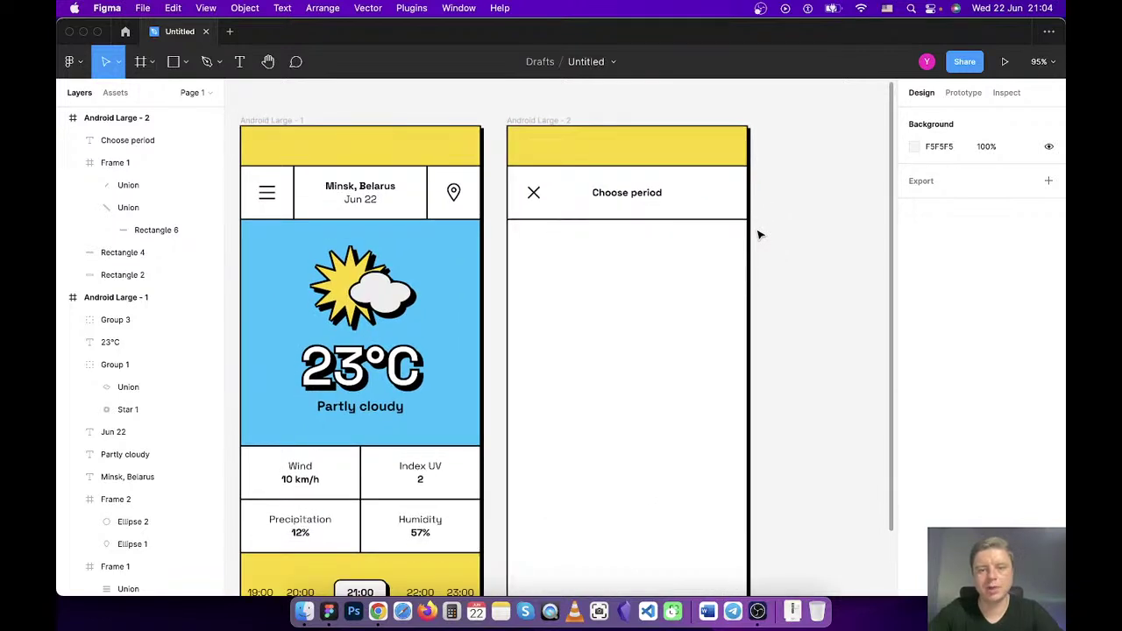
{"action": "scroll", "coordinate": [659, 245], "scroll_direction": "down", "scroll_amount": 2}
{"action": "scroll", "coordinate": [659, 245], "scroll_direction": "right", "scroll_amount": 2}
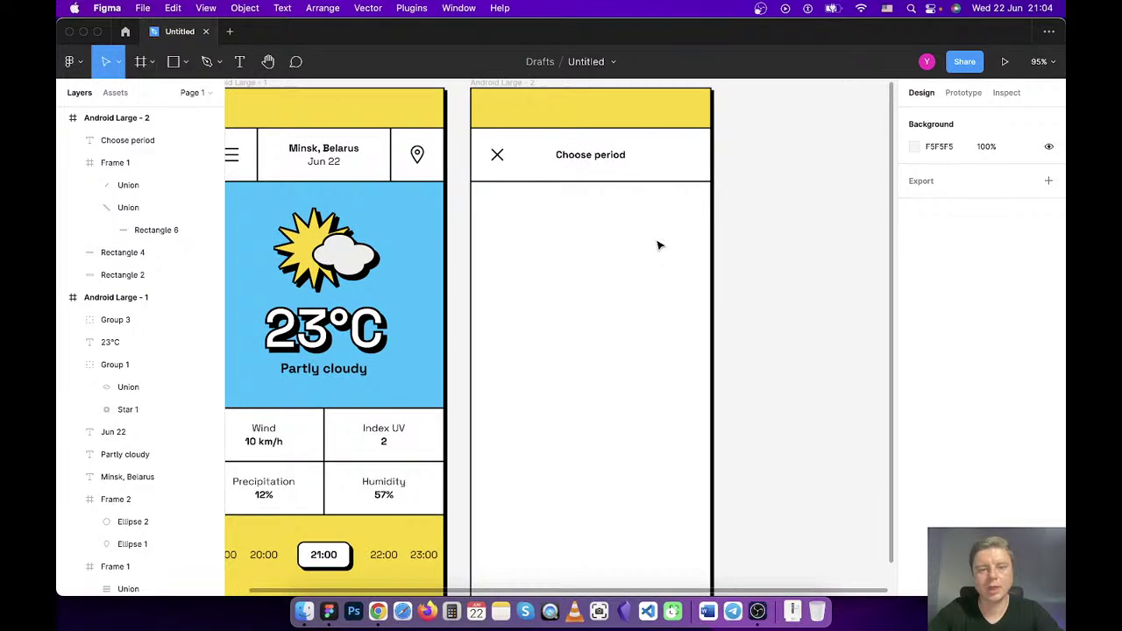
{"action": "scroll", "coordinate": [659, 245], "scroll_direction": "down", "scroll_amount": 2}
{"action": "scroll", "coordinate": [659, 245], "scroll_direction": "left", "scroll_amount": 2}
- Paste the blue background into Android Large - 2 and resize it to a 360×120 band under the header
{"action": "left_click", "coordinate": [453, 201]}
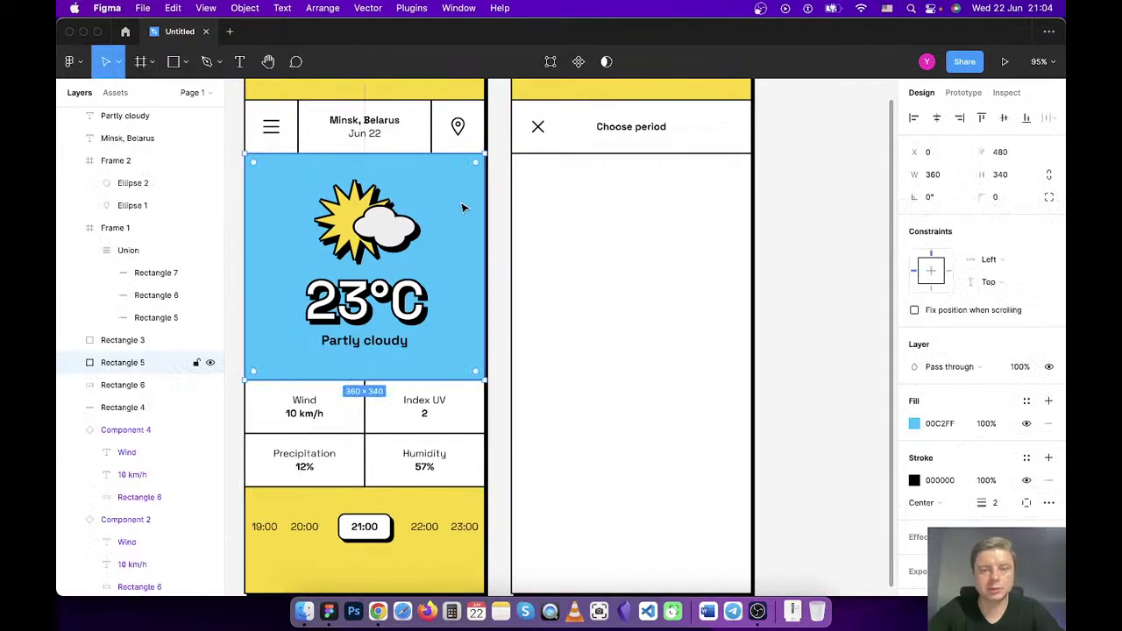
{"action": "scroll", "coordinate": [693, 306], "scroll_direction": "up", "scroll_amount": 3}
{"action": "left_click", "coordinate": [562, 117]}
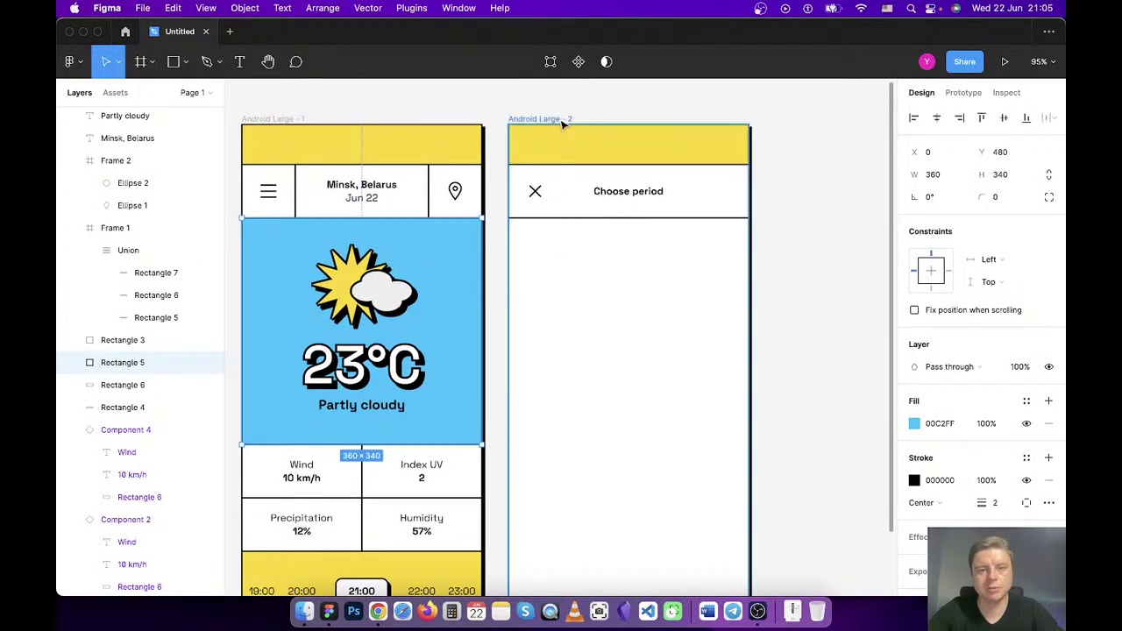
{"action": "key", "text": "super+v"}
{"action": "scroll", "coordinate": [672, 278], "scroll_direction": "up", "scroll_amount": 1}
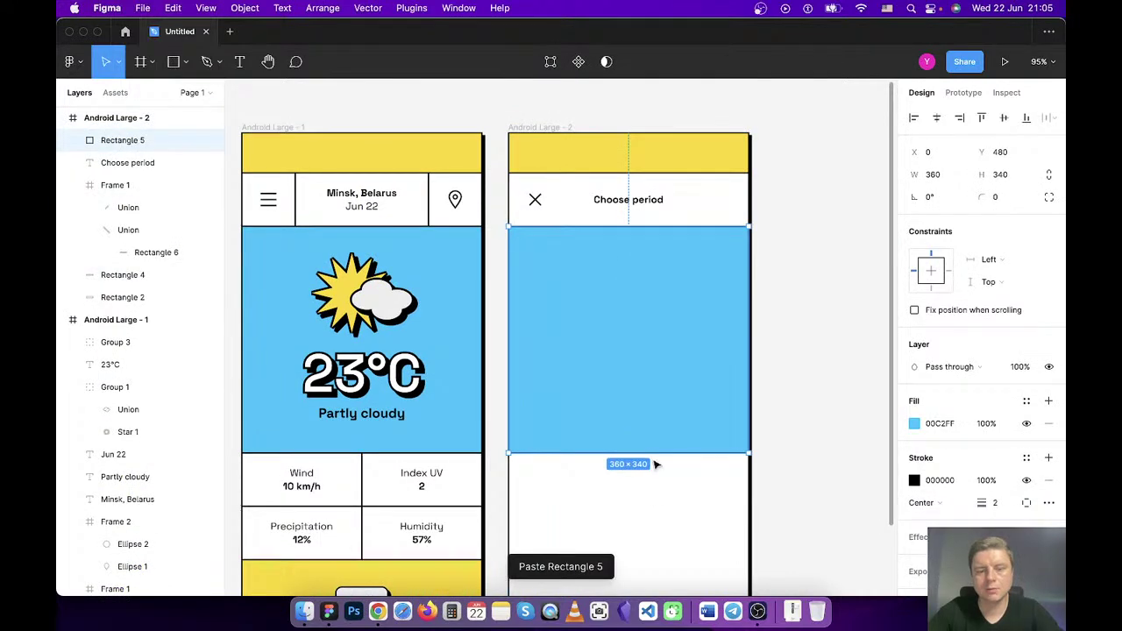
{"action": "left_click_drag", "start_coordinate": [651, 452], "coordinate": [663, 297]}
{"action": "key", "text": "ctrl+g"}
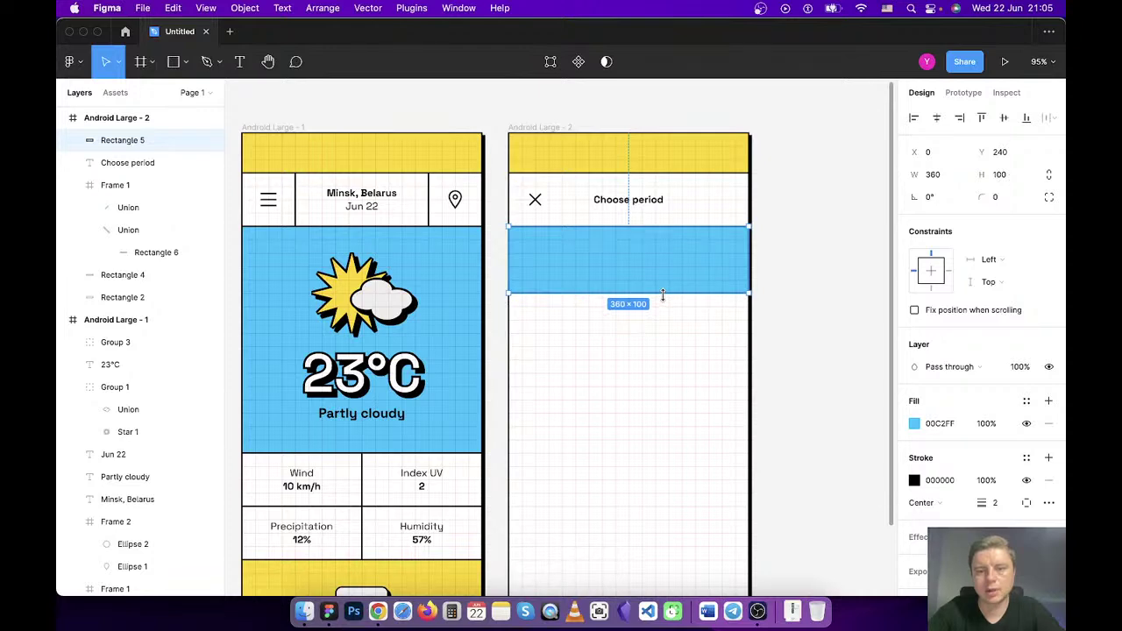
{"action": "left_click_drag", "start_coordinate": [662, 295], "coordinate": [663, 303]}
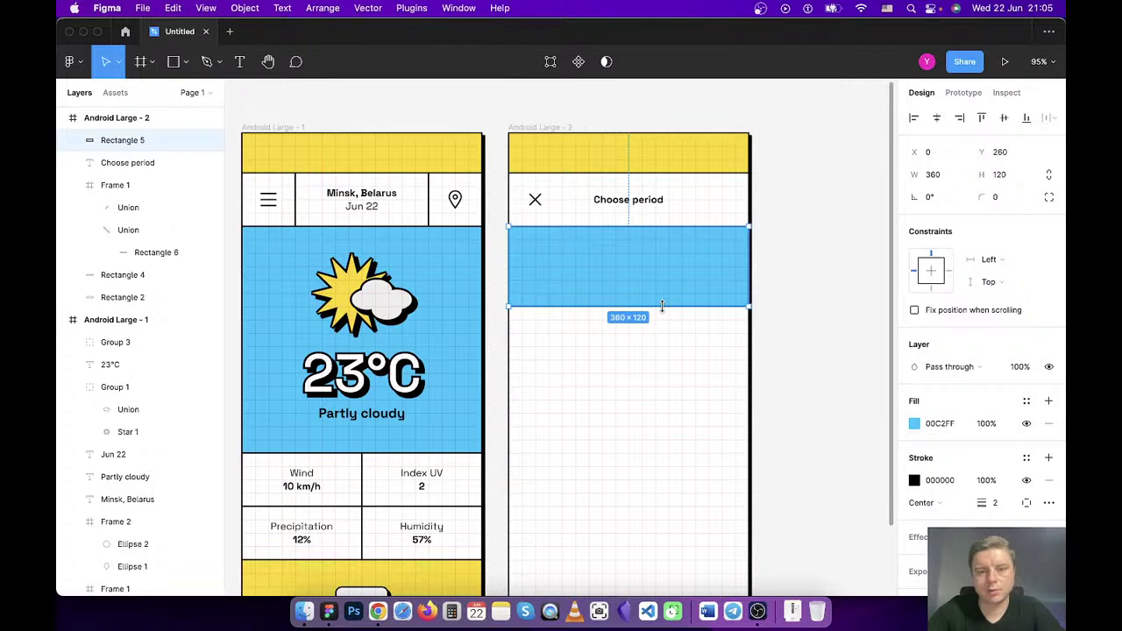
{"action": "left_click", "coordinate": [643, 361]}
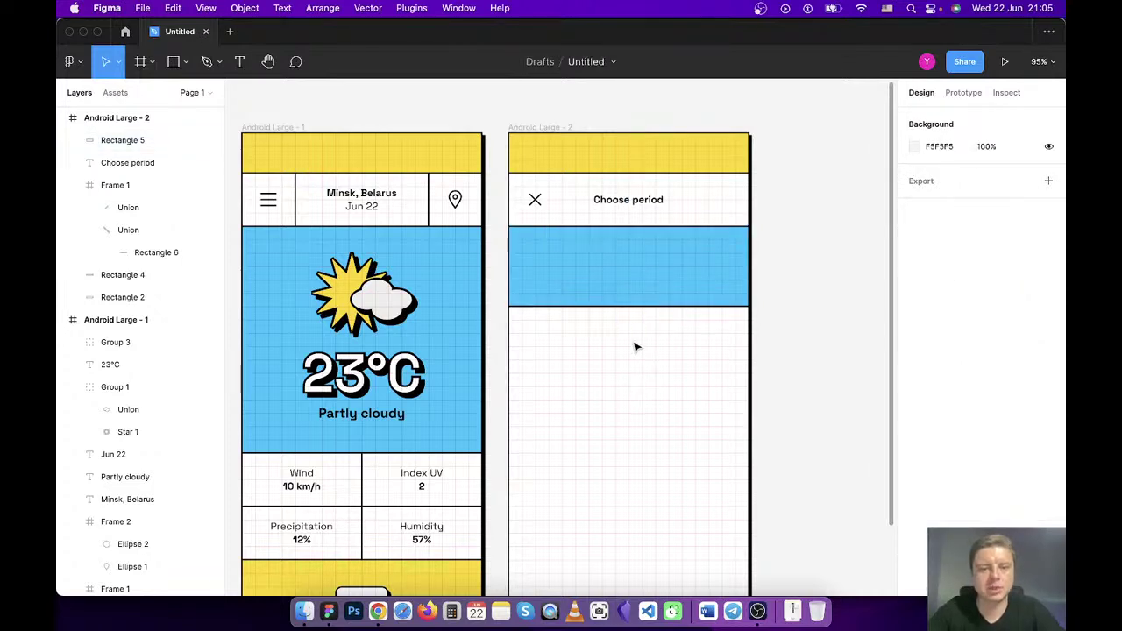
{"action": "scroll", "coordinate": [637, 347], "scroll_direction": "down", "scroll_amount": 2}
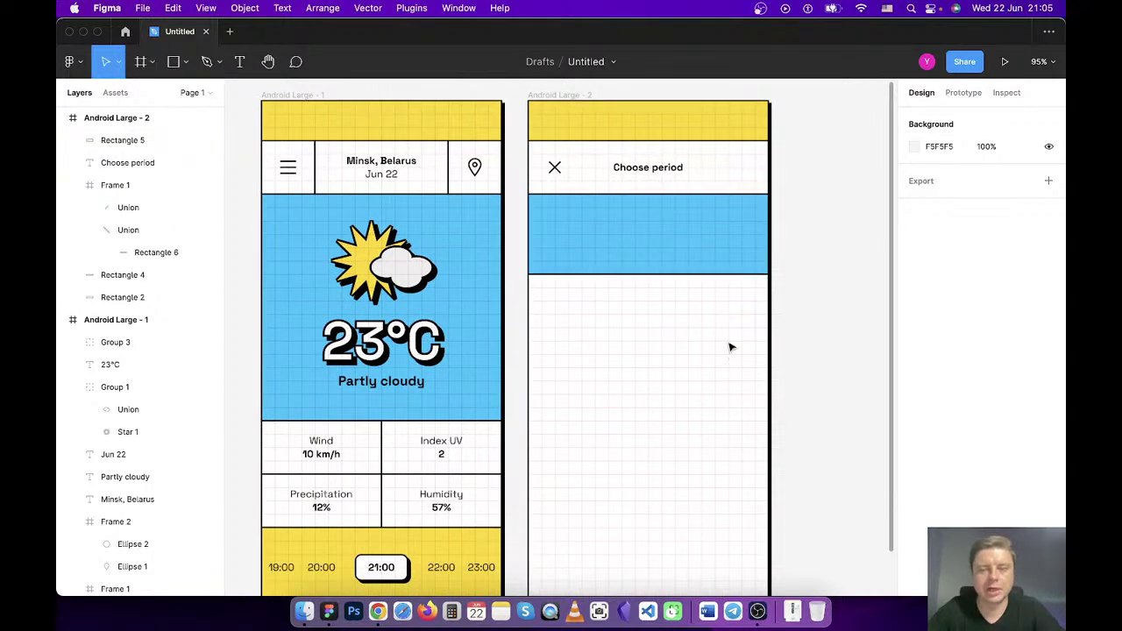
- Create a text style named Subheader from the Partly cloudy caption's typography and apply it
{"action": "left_click", "coordinate": [419, 363]}
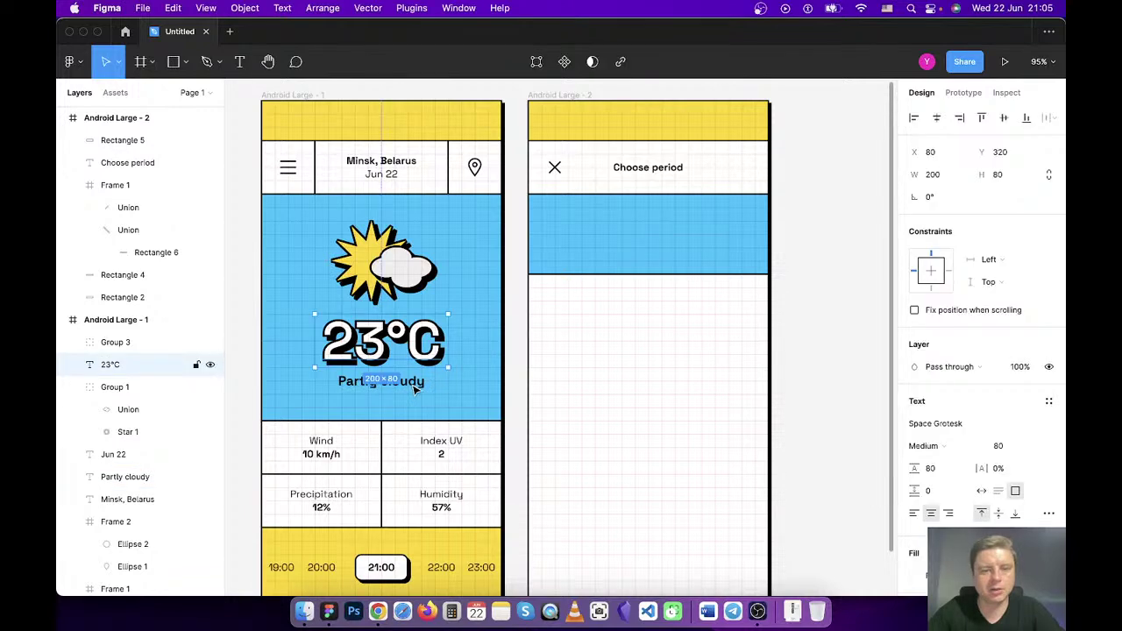
{"action": "left_click", "coordinate": [408, 393]}
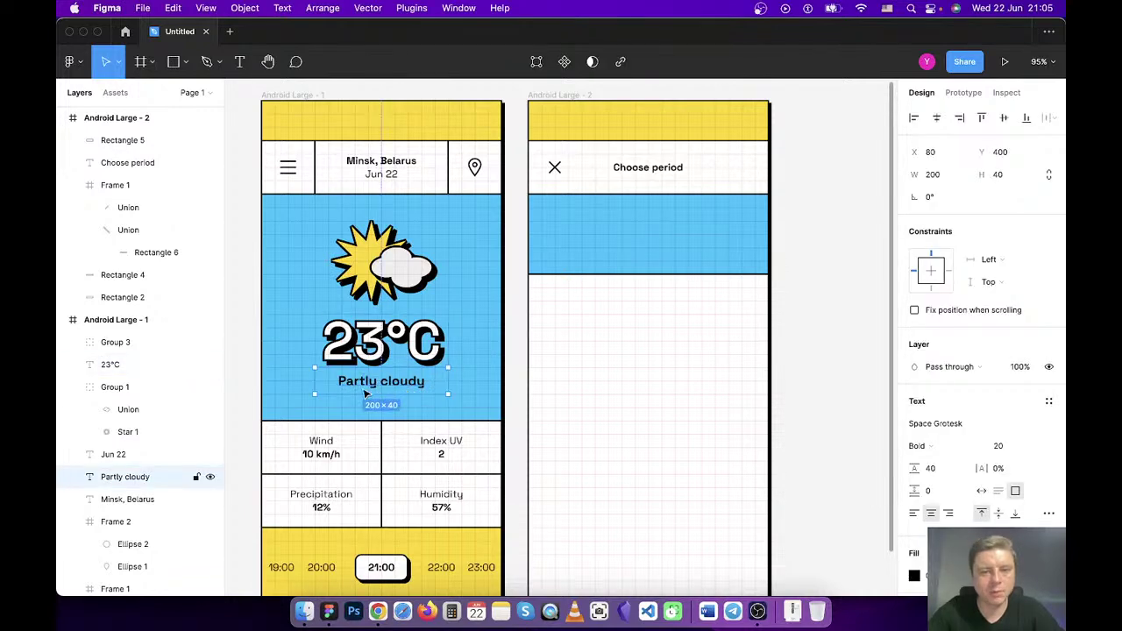
{"action": "scroll", "coordinate": [344, 398], "scroll_direction": "up", "scroll_amount": 5}
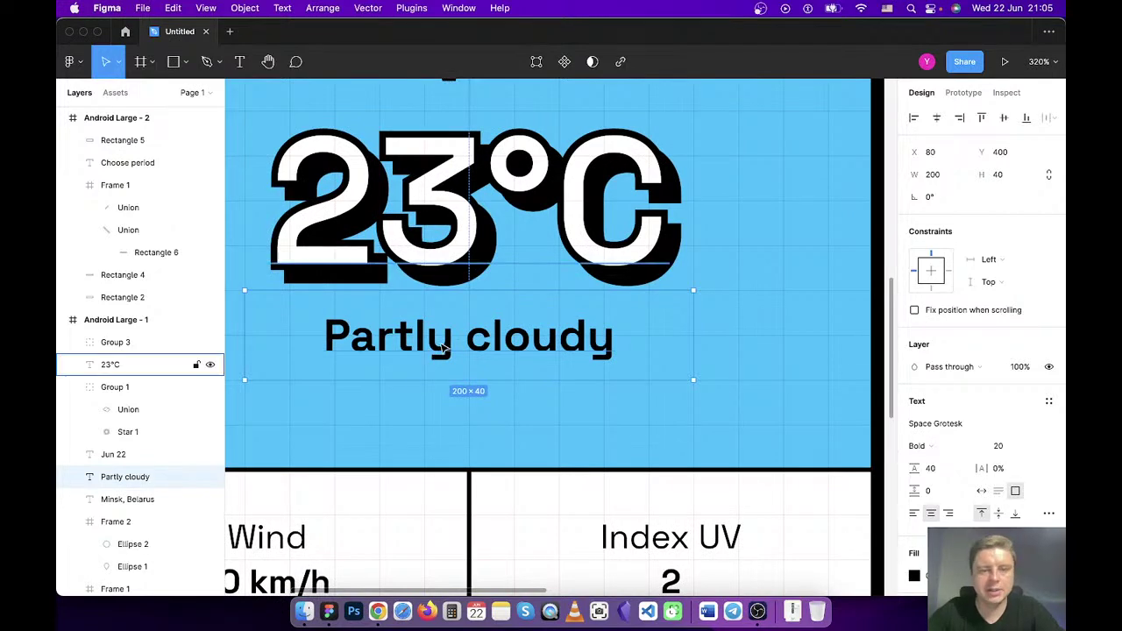
{"action": "scroll", "coordinate": [430, 353], "scroll_direction": "down", "scroll_amount": 5}
{"action": "scroll", "coordinate": [447, 351], "scroll_direction": "down", "scroll_amount": 3}
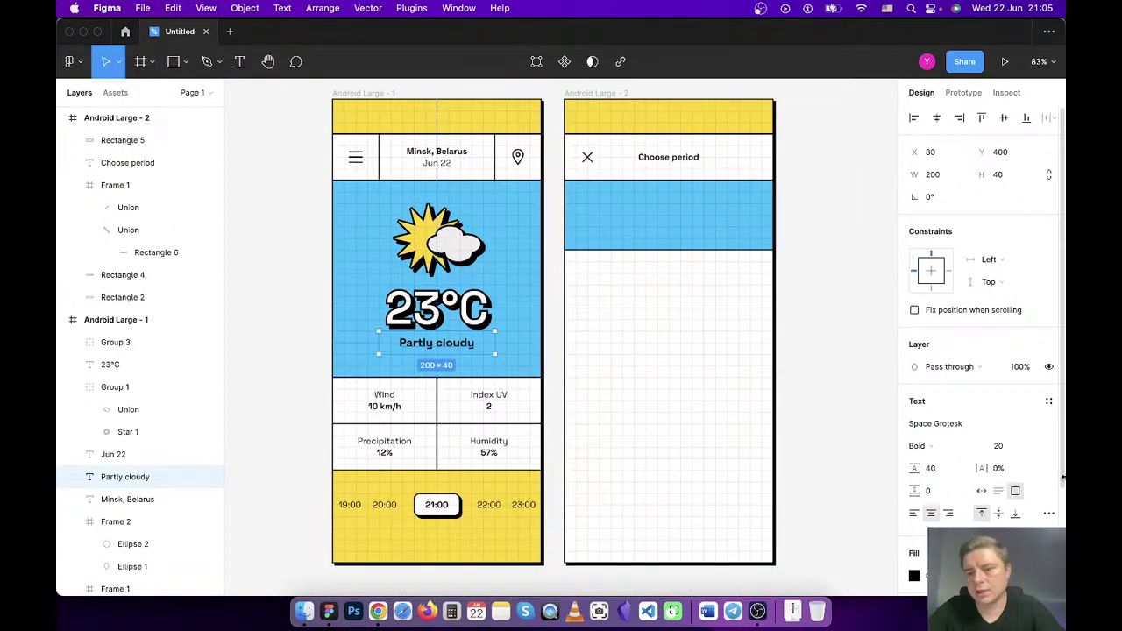
{"action": "scroll", "coordinate": [993, 461], "scroll_direction": "down", "scroll_amount": 3}
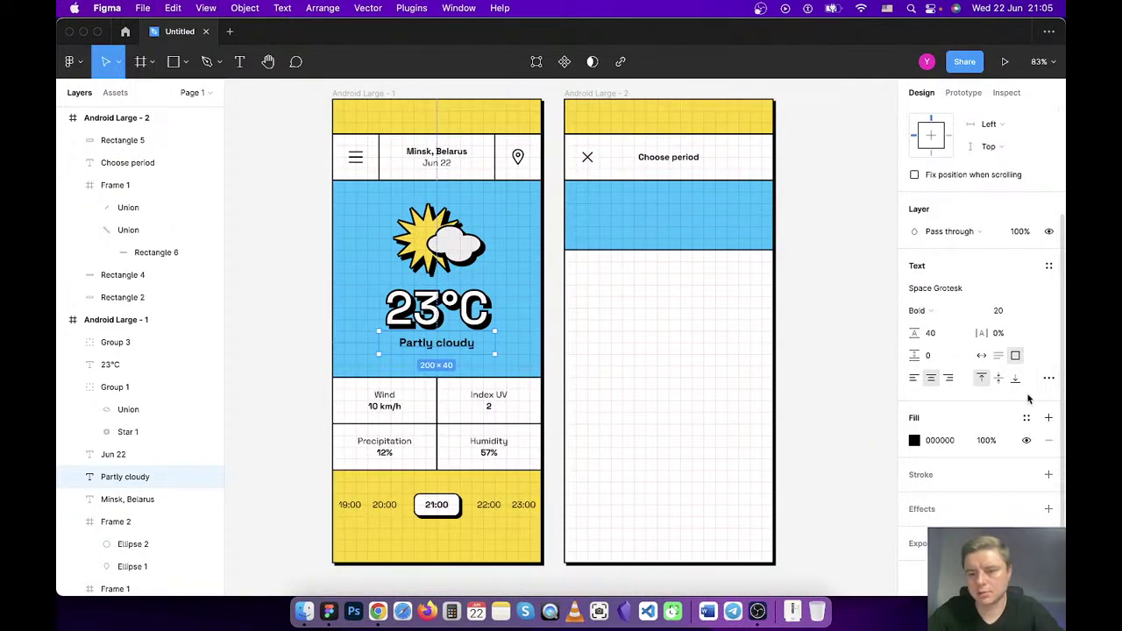
{"action": "scroll", "coordinate": [977, 471], "scroll_direction": "up", "scroll_amount": 3}
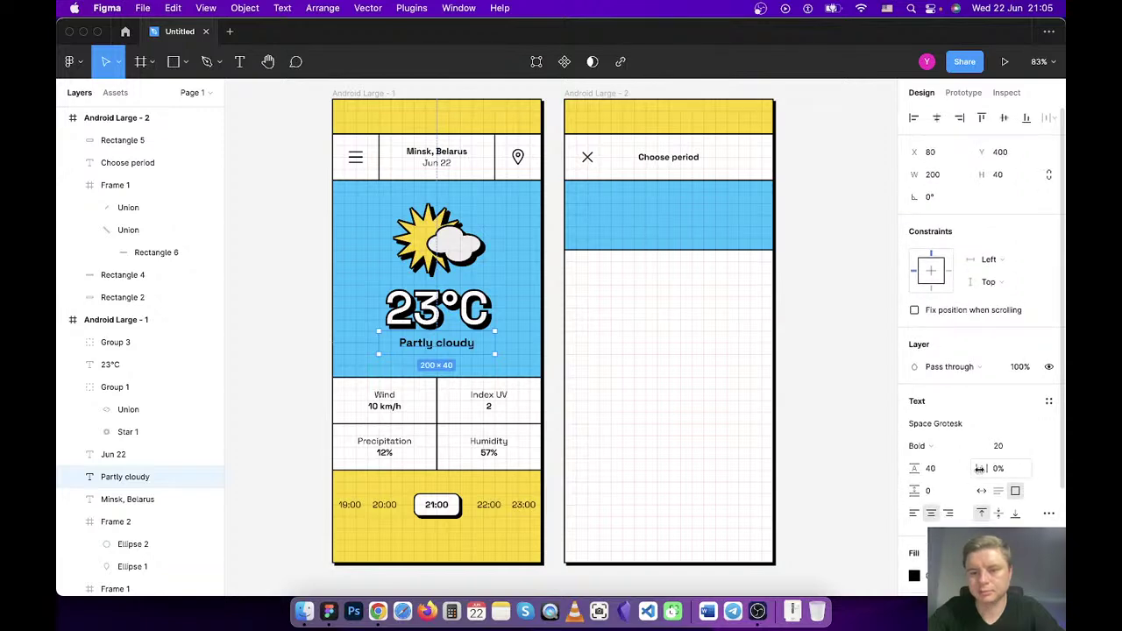
{"action": "left_click", "coordinate": [1050, 405]}
{"action": "left_click", "coordinate": [1044, 427]}
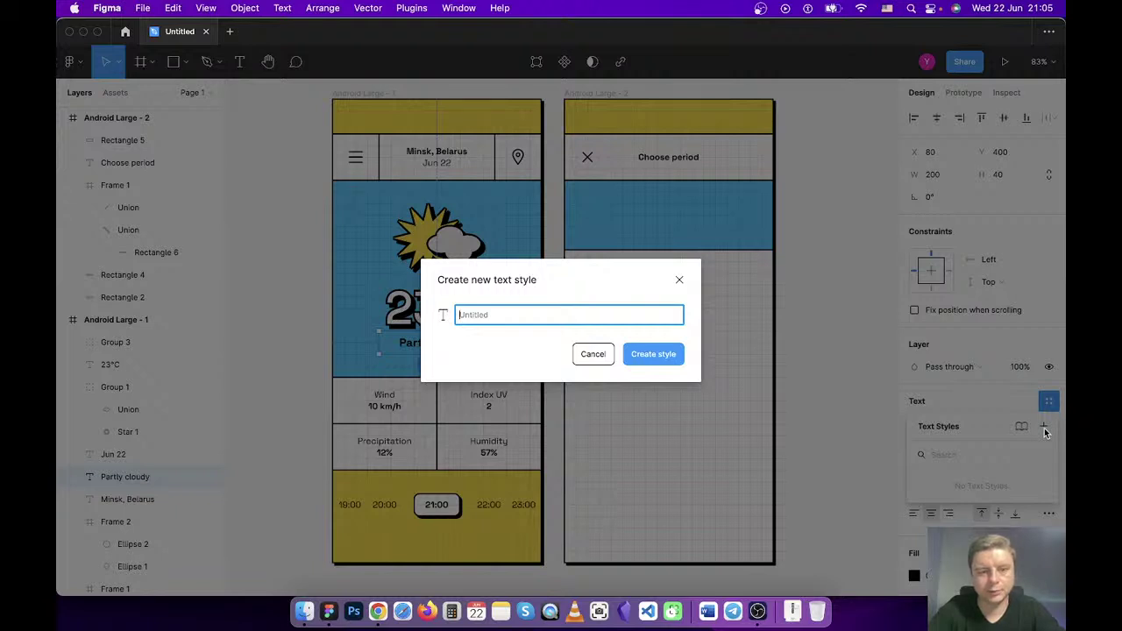
{"action": "type", "text": "s"}
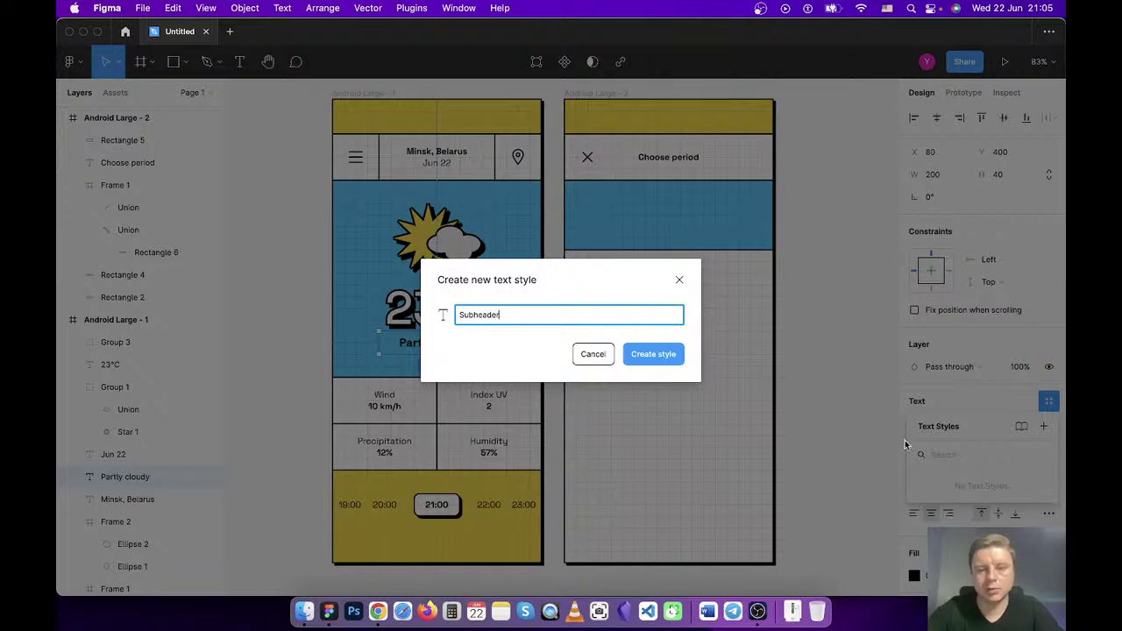
{"action": "left_click", "coordinate": [652, 354]}
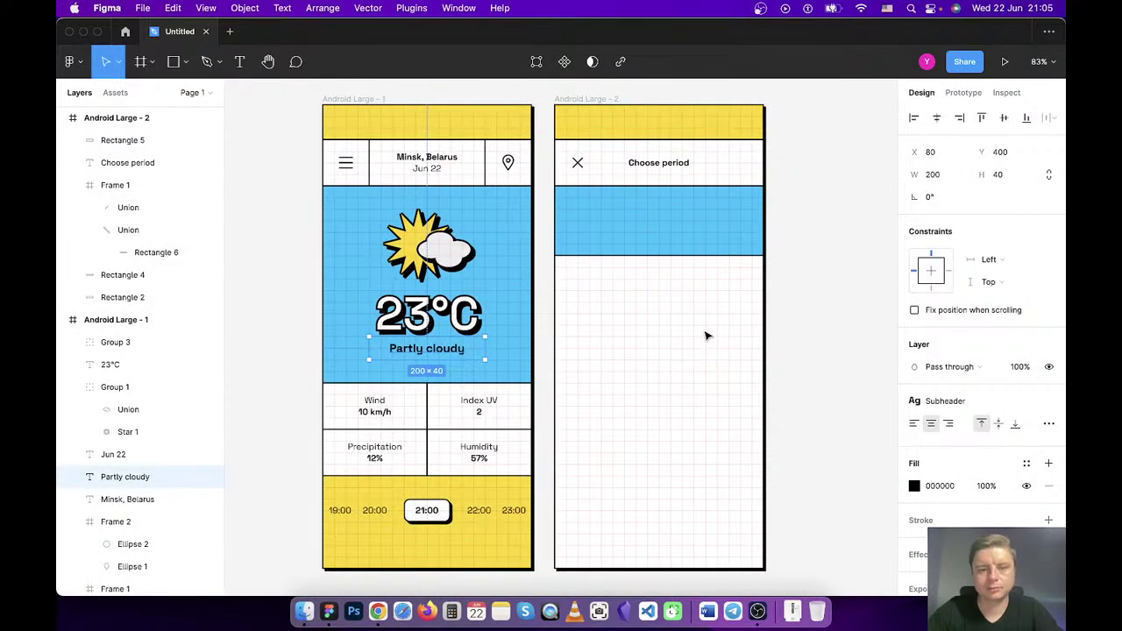
- Paste the Partly cloudy text into the blue band and stretch it to 320 px wide at X 20
{"action": "left_click", "coordinate": [643, 213]}
{"action": "key", "text": "ctrl+v"}
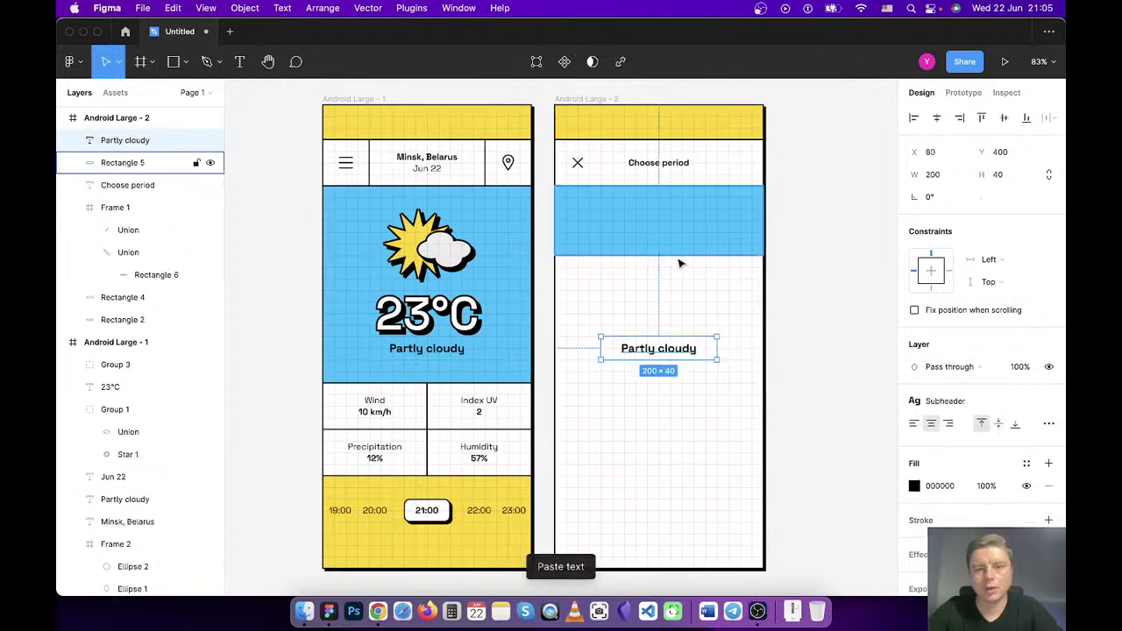
{"action": "left_click_drag", "start_coordinate": [652, 350], "coordinate": [656, 221]}
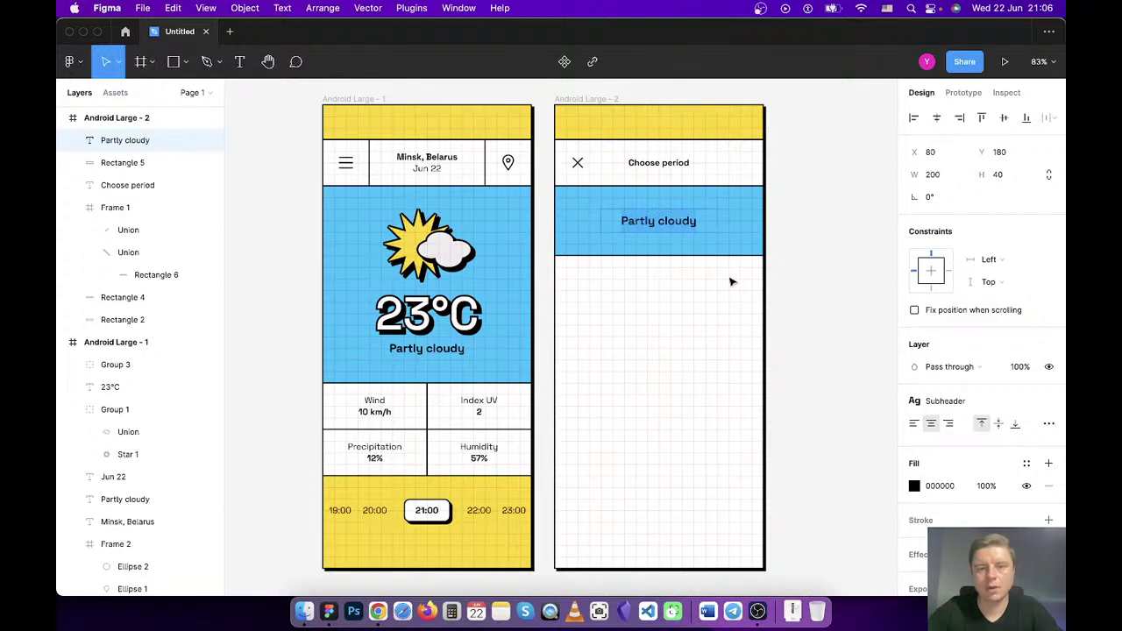
{"action": "scroll", "coordinate": [730, 278], "scroll_direction": "up", "scroll_amount": 5}
{"action": "left_click_drag", "start_coordinate": [727, 255], "coordinate": [766, 254]}
{"action": "left_click_drag", "start_coordinate": [514, 252], "coordinate": [464, 253]}
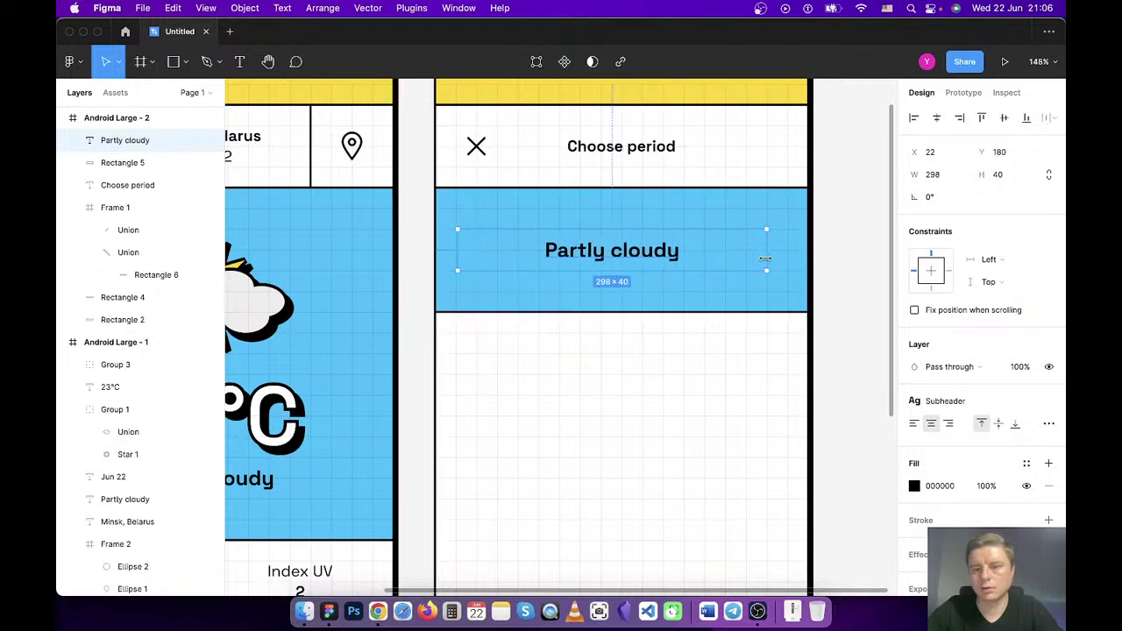
{"action": "left_click_drag", "start_coordinate": [764, 259], "coordinate": [787, 259]}
{"action": "scroll", "coordinate": [801, 254], "scroll_direction": "up", "scroll_amount": 5}
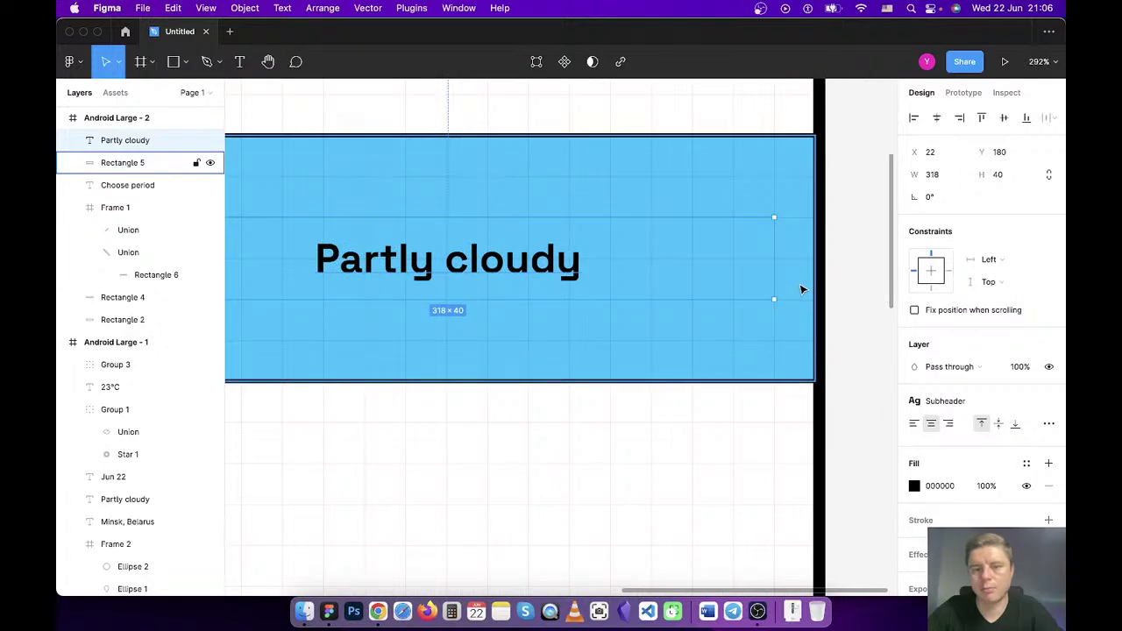
{"action": "scroll", "coordinate": [801, 289], "scroll_direction": "down", "scroll_amount": 3}
{"action": "scroll", "coordinate": [328, 268], "scroll_direction": "up", "scroll_amount": 10}
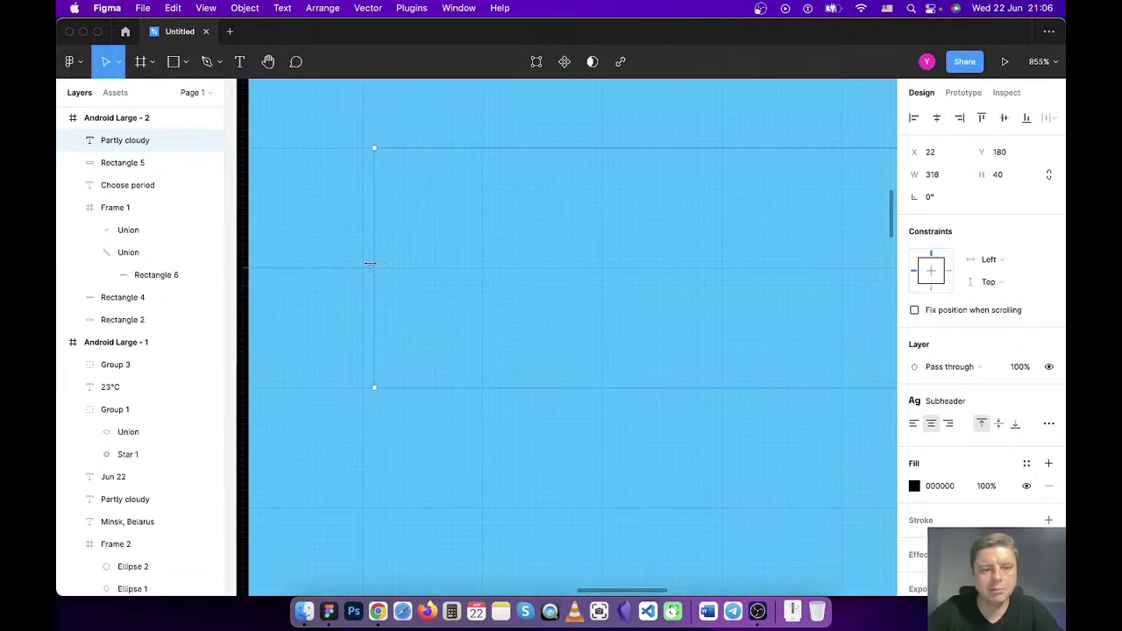
{"action": "left_click_drag", "start_coordinate": [373, 267], "coordinate": [363, 267]}
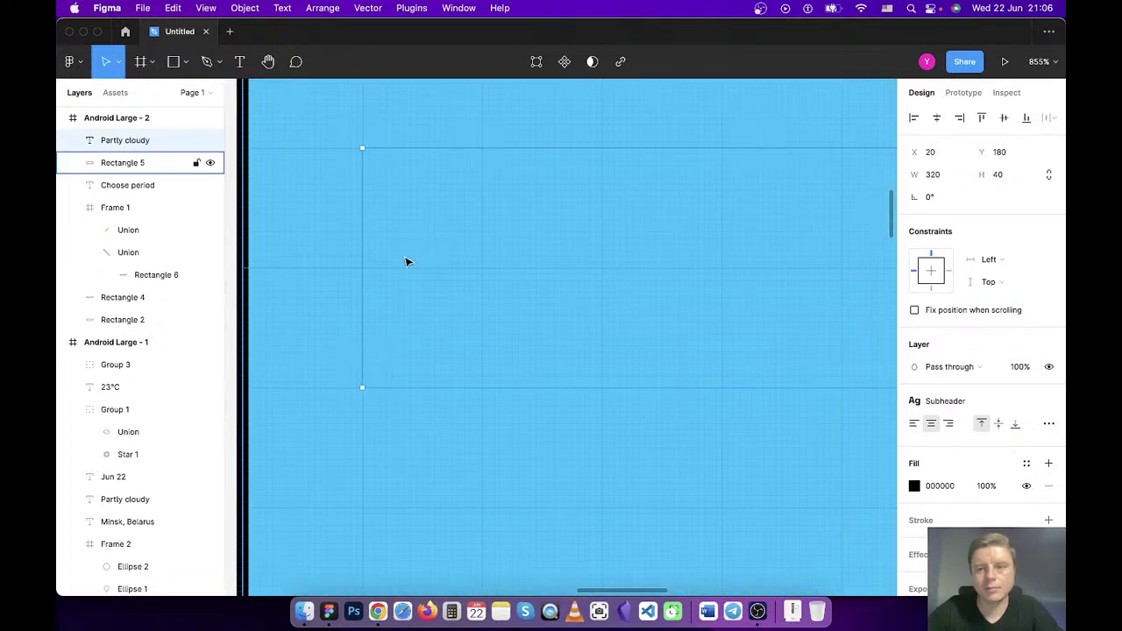
{"action": "scroll", "coordinate": [408, 260], "scroll_direction": "down", "scroll_amount": 10}
- Change the pasted text to read 'Today'
{"action": "double_click", "coordinate": [538, 263]}
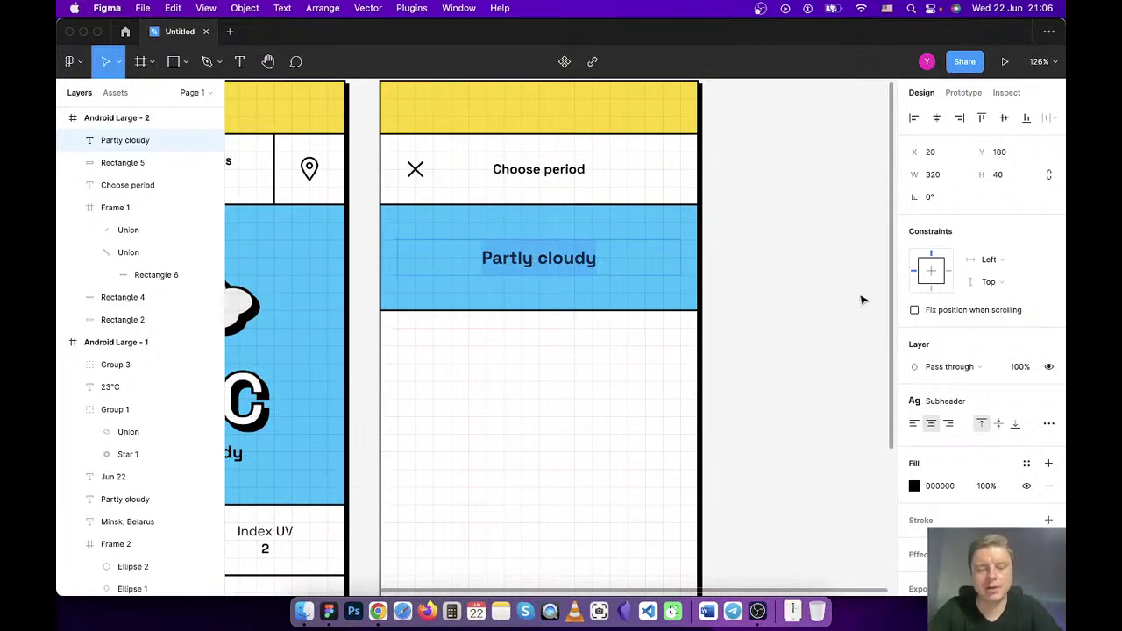
{"action": "type", "text": "Today"}
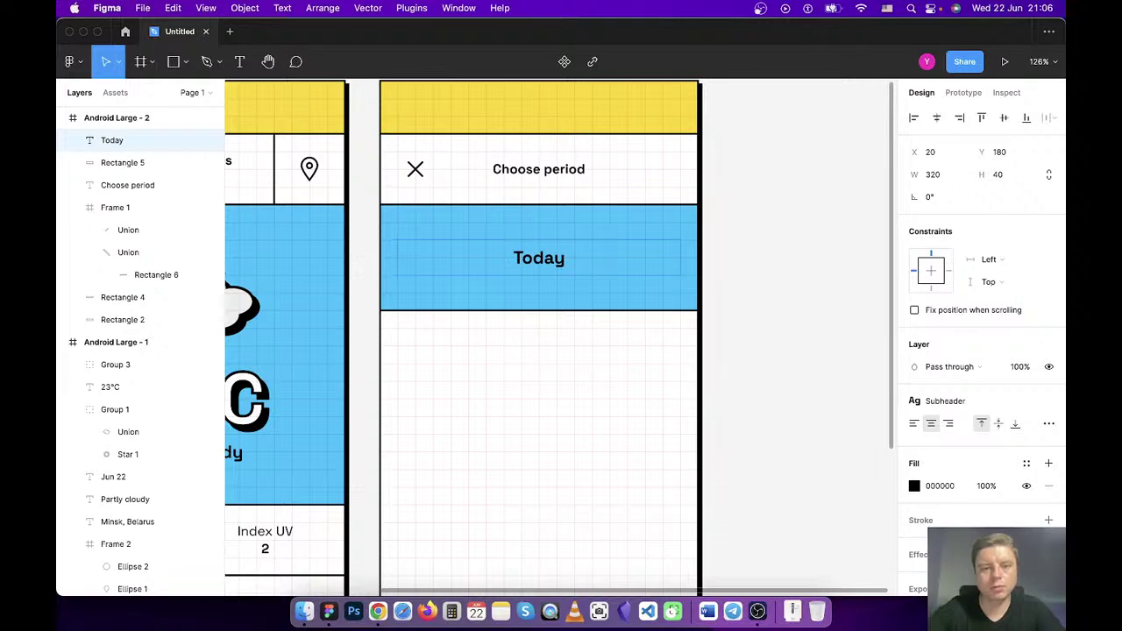
{"action": "key", "text": "Escape"}
{"action": "key", "text": "Escape"}
{"action": "scroll", "coordinate": [599, 365], "scroll_direction": "down", "scroll_amount": 5}
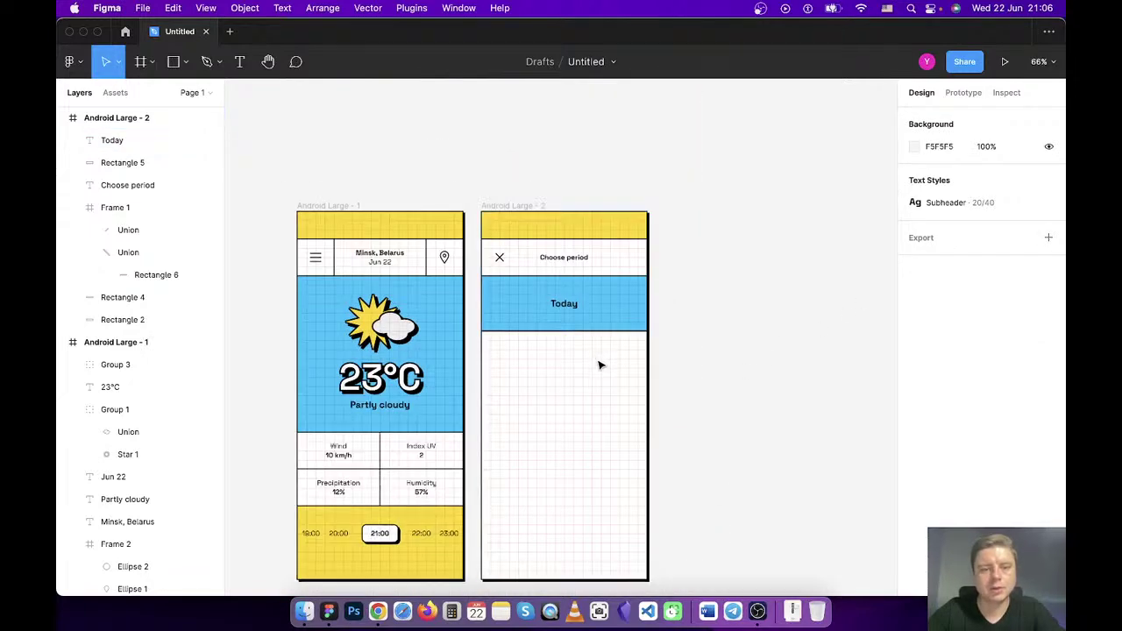
- Turn the blue band and its Today text into a component
{"action": "left_click", "coordinate": [585, 307]}
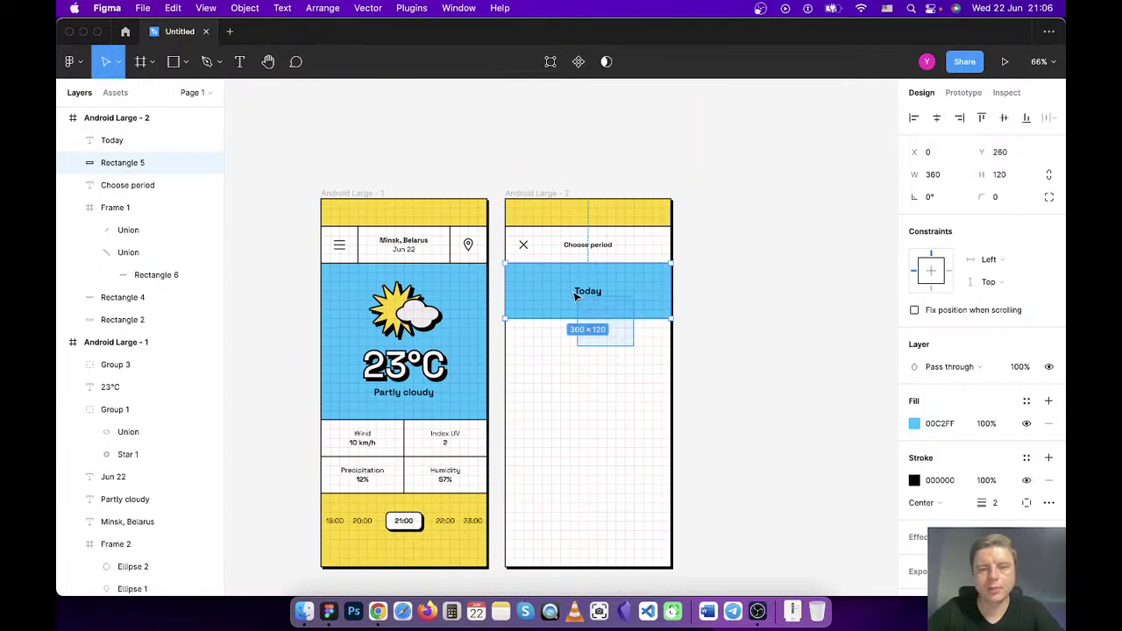
{"action": "left_click", "coordinate": [576, 286], "text": "shift"}
{"action": "right_click", "coordinate": [611, 289]}
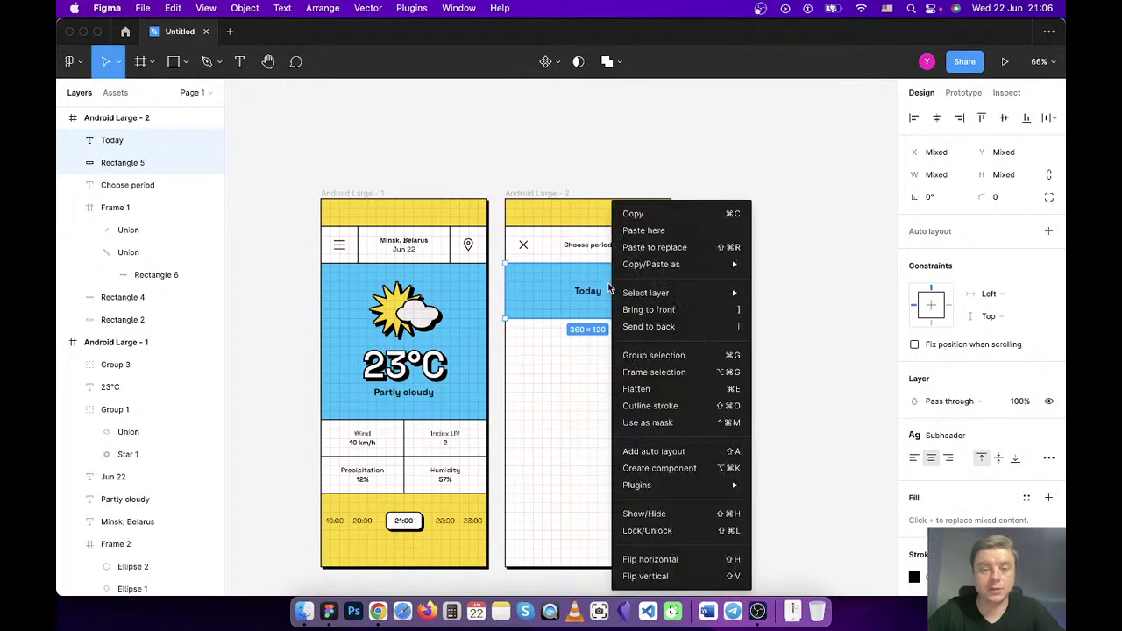
{"action": "left_click", "coordinate": [656, 379]}
{"action": "key", "text": "super+z"}
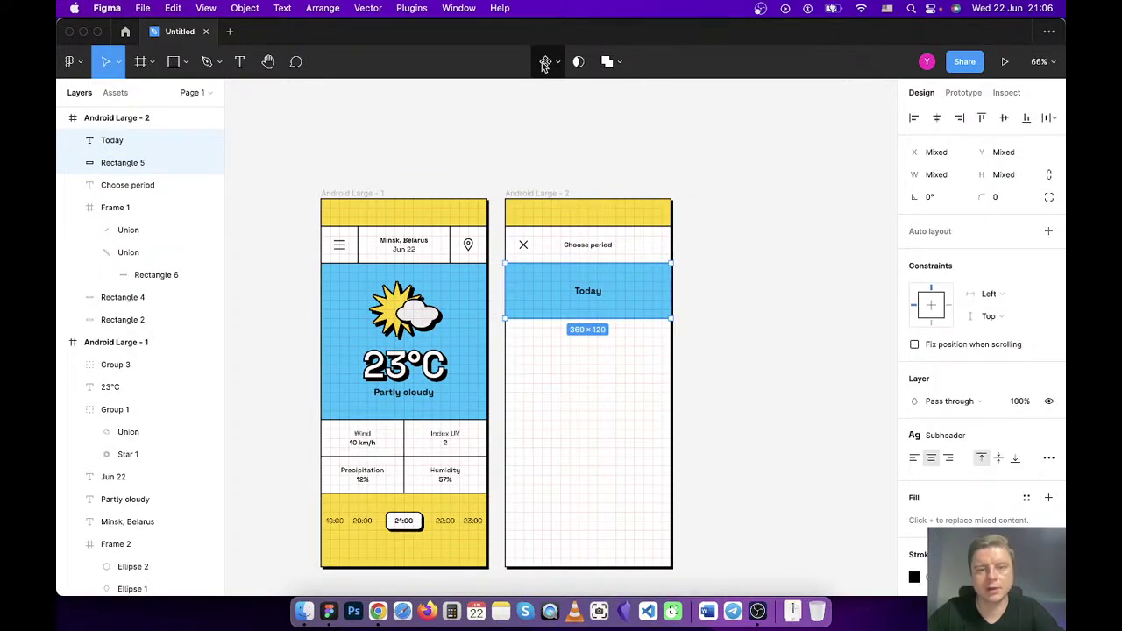
{"action": "left_click", "coordinate": [545, 63]}
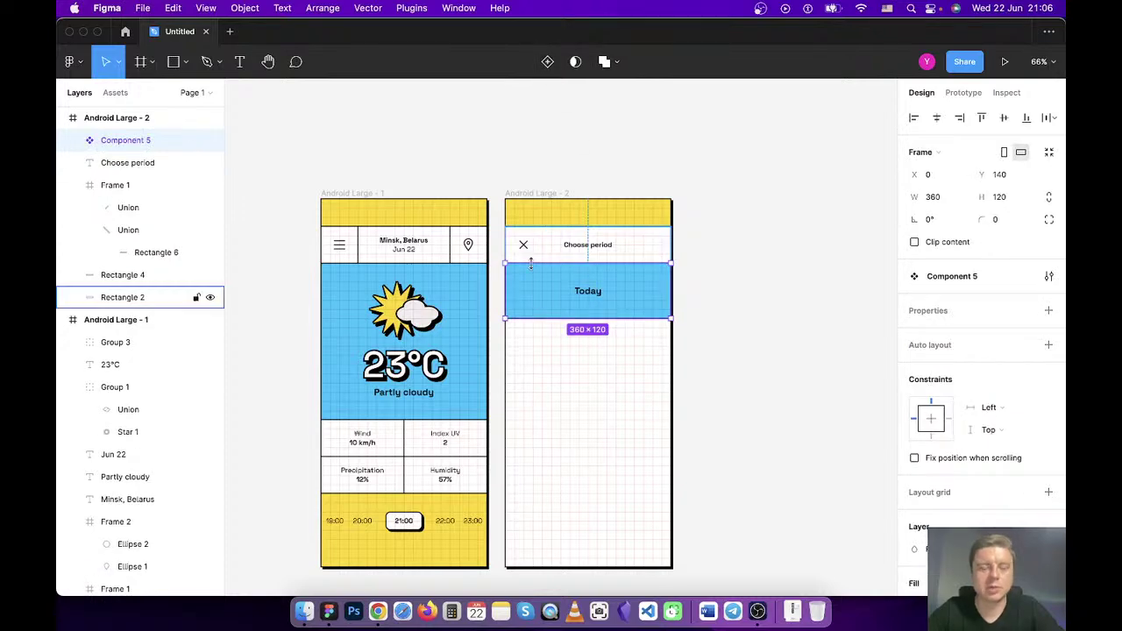
{"action": "scroll", "coordinate": [576, 328], "scroll_direction": "up", "scroll_amount": 5}
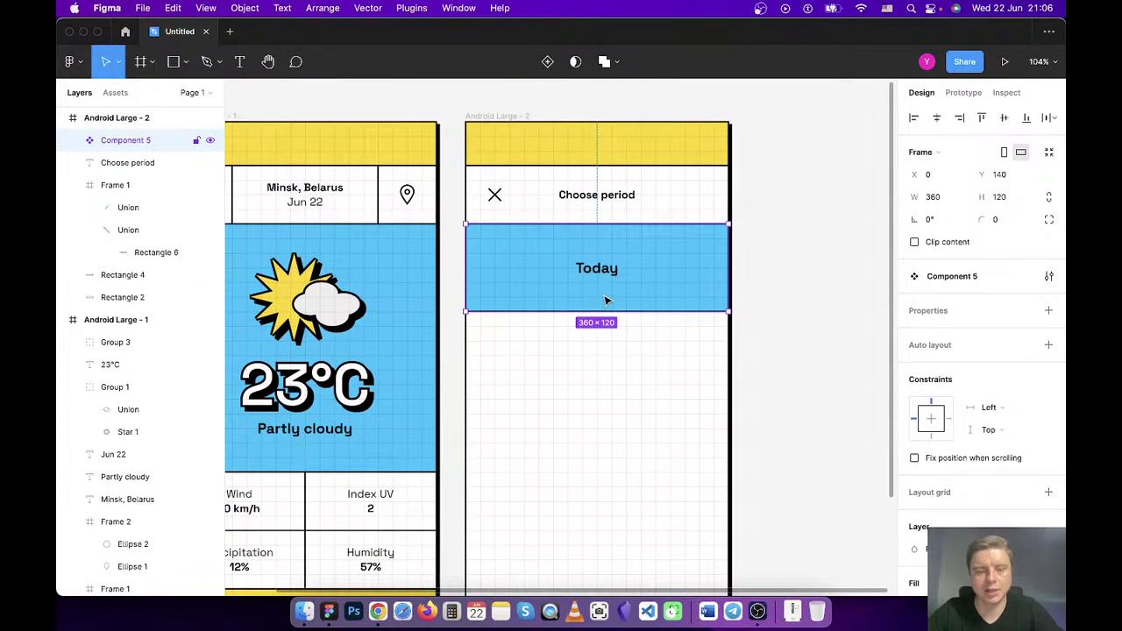
{"action": "scroll", "coordinate": [604, 301], "scroll_direction": "down", "scroll_amount": 2}
- Stack four duplicates of the Today band component directly beneath the original
{"action": "key", "text": "super+d"}
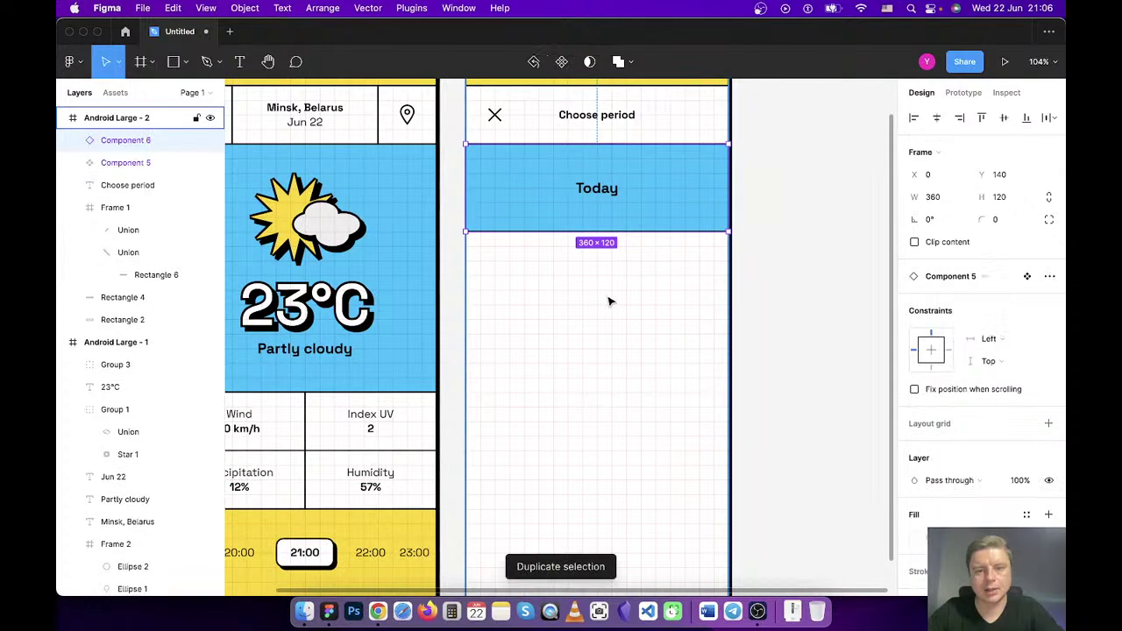
{"action": "left_click_drag", "start_coordinate": [653, 191], "coordinate": [652, 279]}
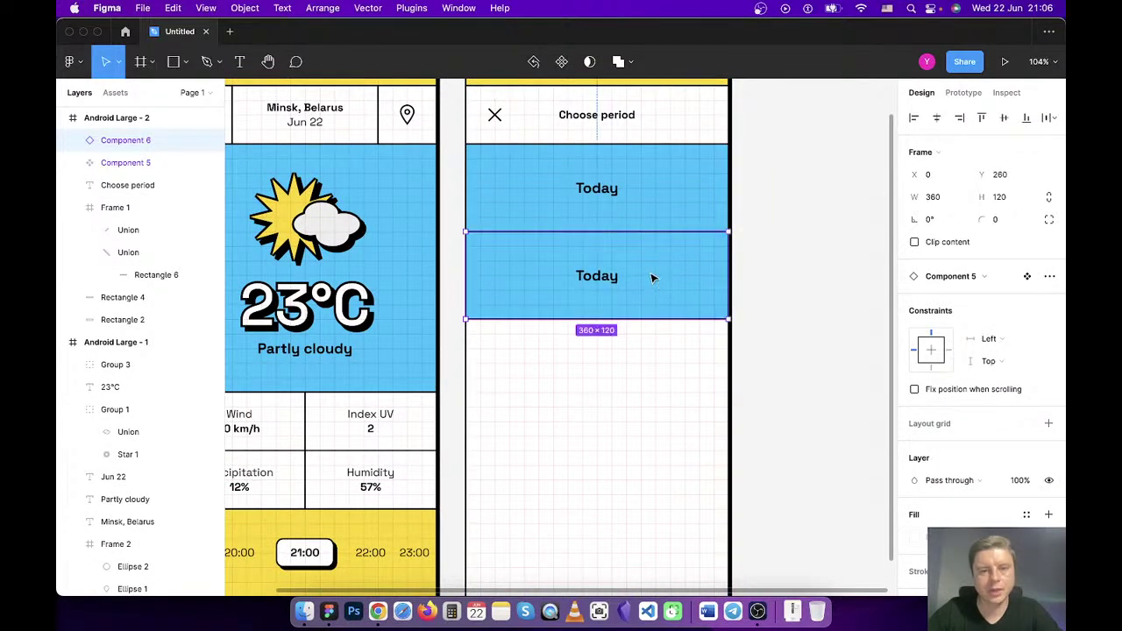
{"action": "key", "text": "super+d"}
{"action": "scroll", "coordinate": [652, 278], "scroll_direction": "down", "scroll_amount": 2}
{"action": "key", "text": "super+d"}
{"action": "key", "text": "super+d"}
{"action": "scroll", "coordinate": [654, 285], "scroll_direction": "up", "scroll_amount": 2}
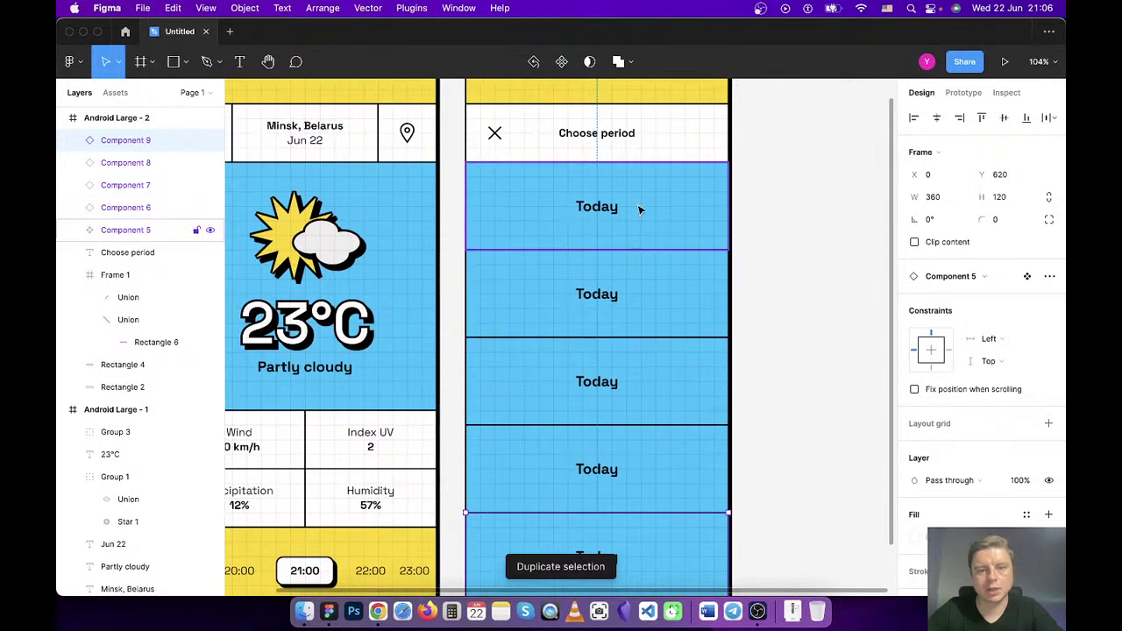
- Relabel the second and third bands as Tomorrow and Week
{"action": "left_click", "coordinate": [594, 297]}
{"action": "double_click", "coordinate": [595, 297]}
{"action": "double_click", "coordinate": [593, 295]}
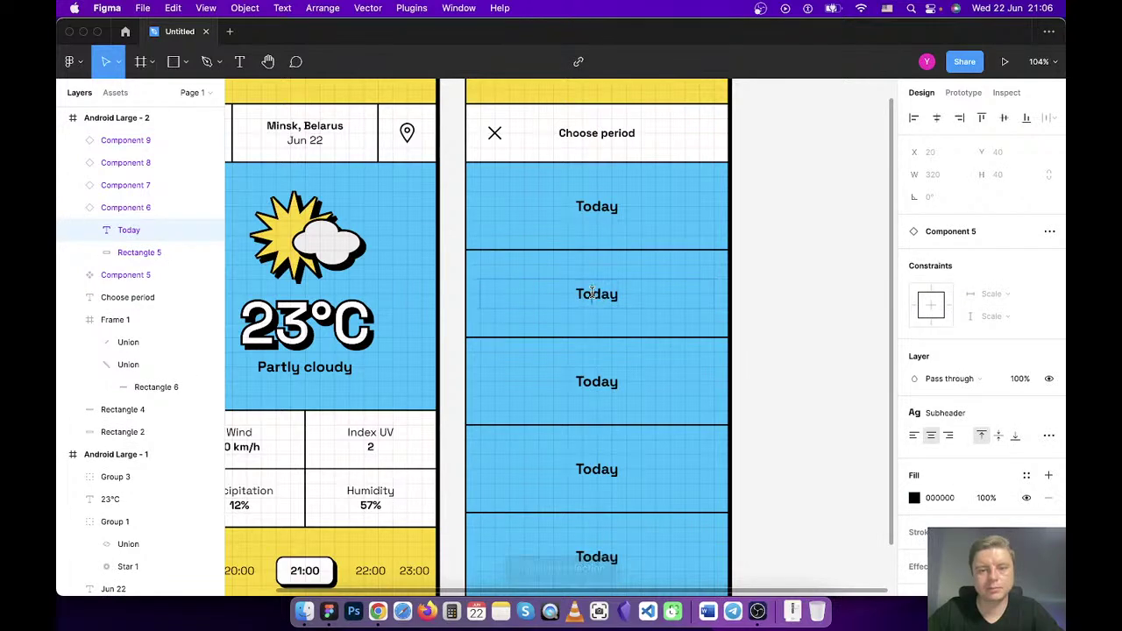
{"action": "type", "text": "Tomorr"}
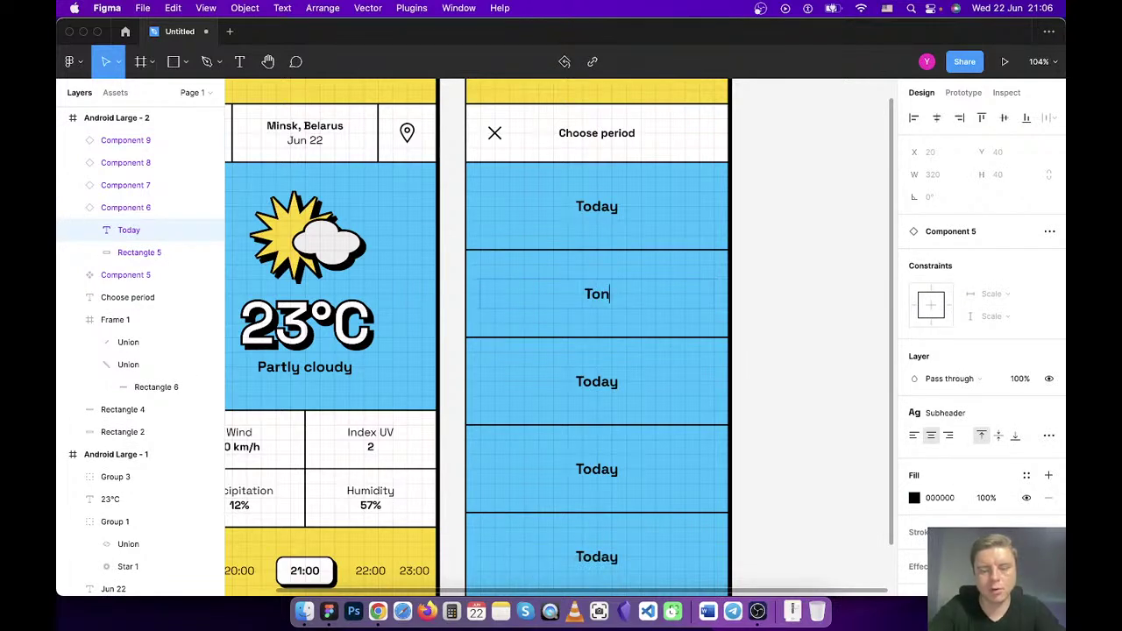
{"action": "type", "text": "ow"}
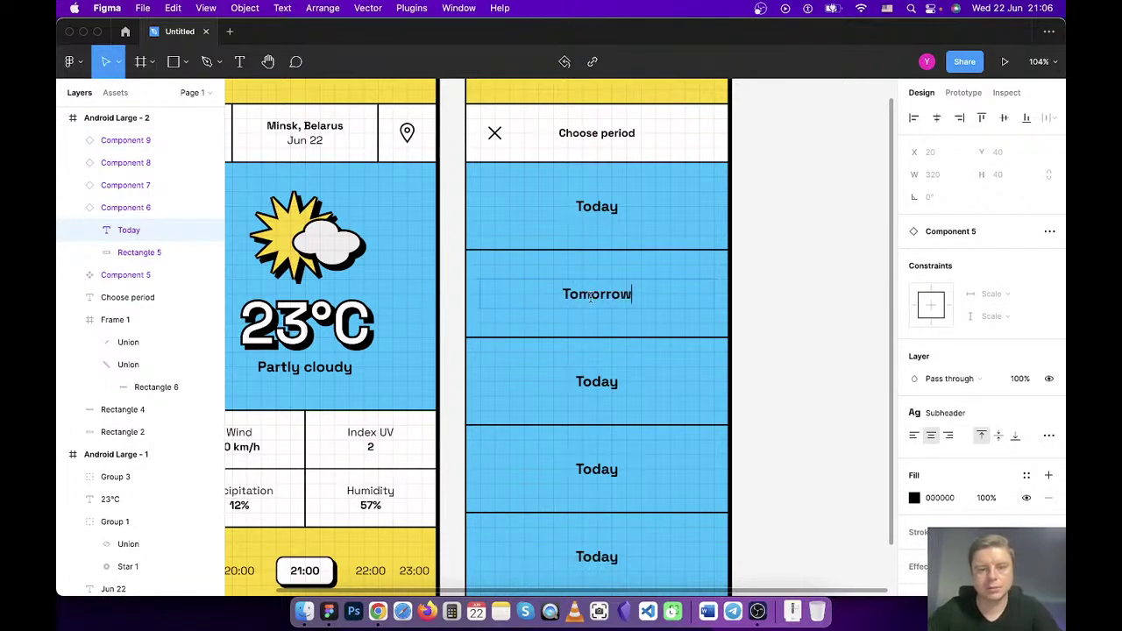
{"action": "double_click", "coordinate": [599, 386]}
{"action": "double_click", "coordinate": [599, 386]}
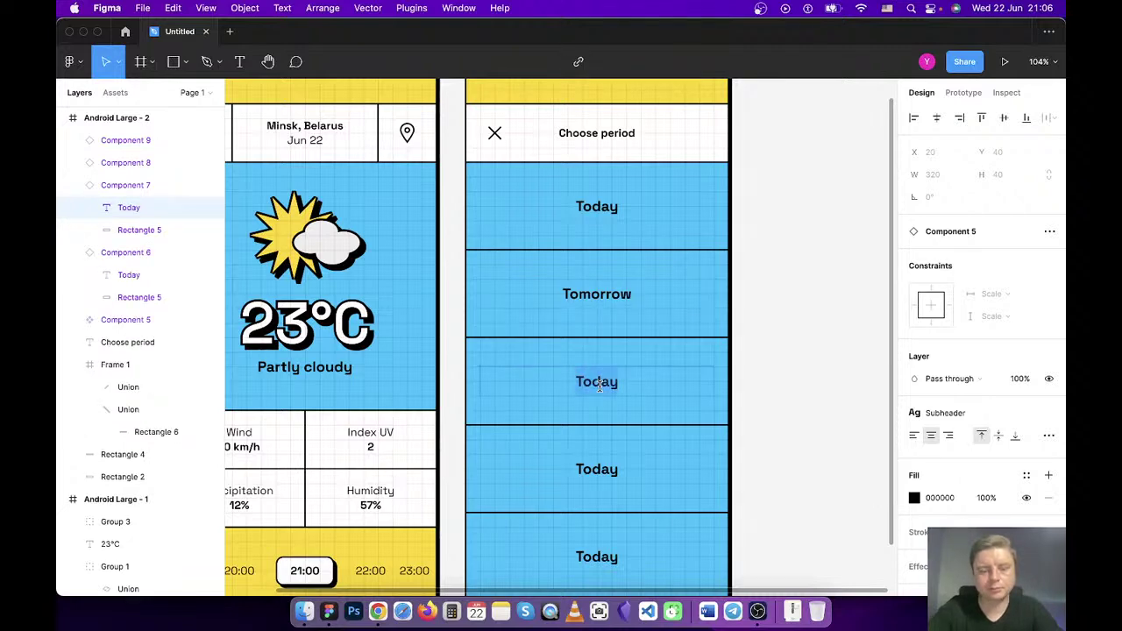
{"action": "type", "text": "Week"}
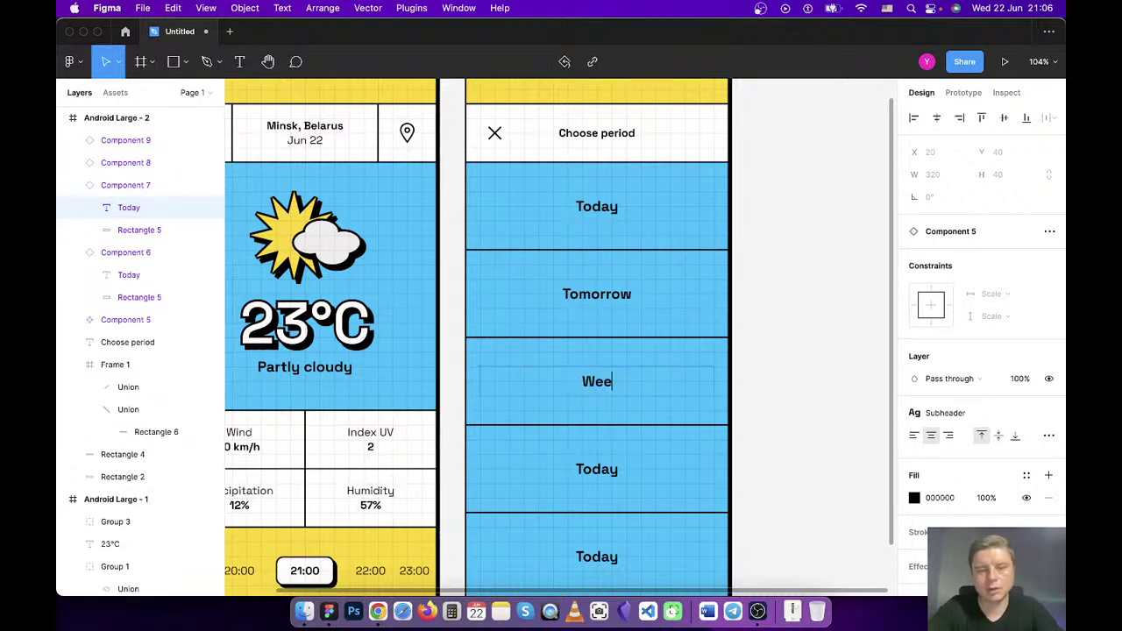
- Relabel the fourth and fifth bands as Month and Year
{"action": "double_click", "coordinate": [595, 470]}
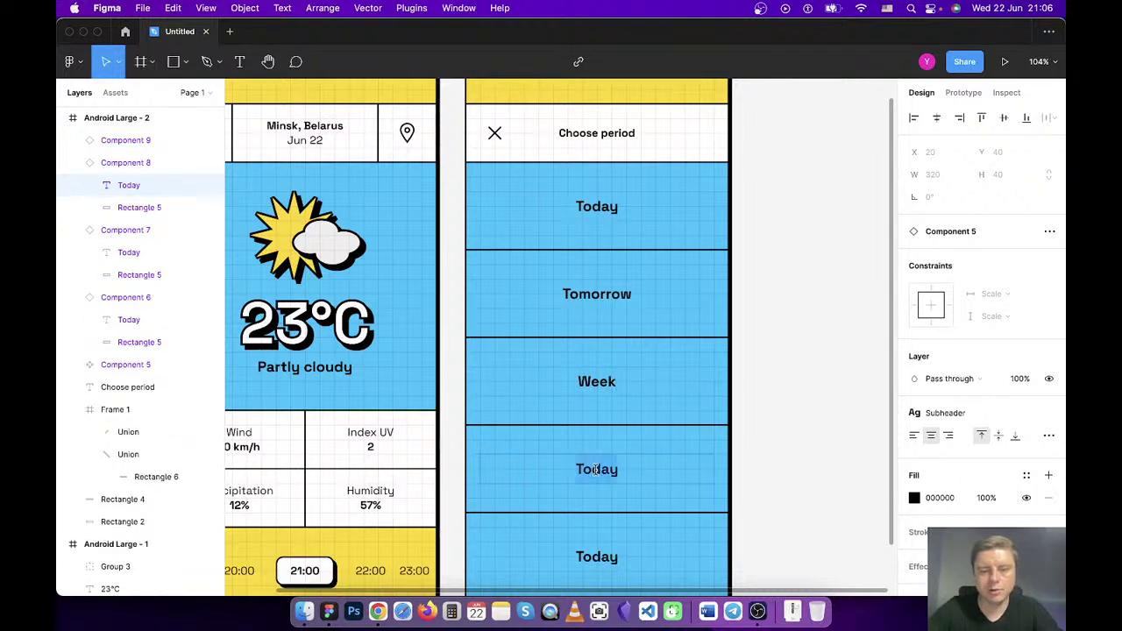
{"action": "type", "text": "Month"}
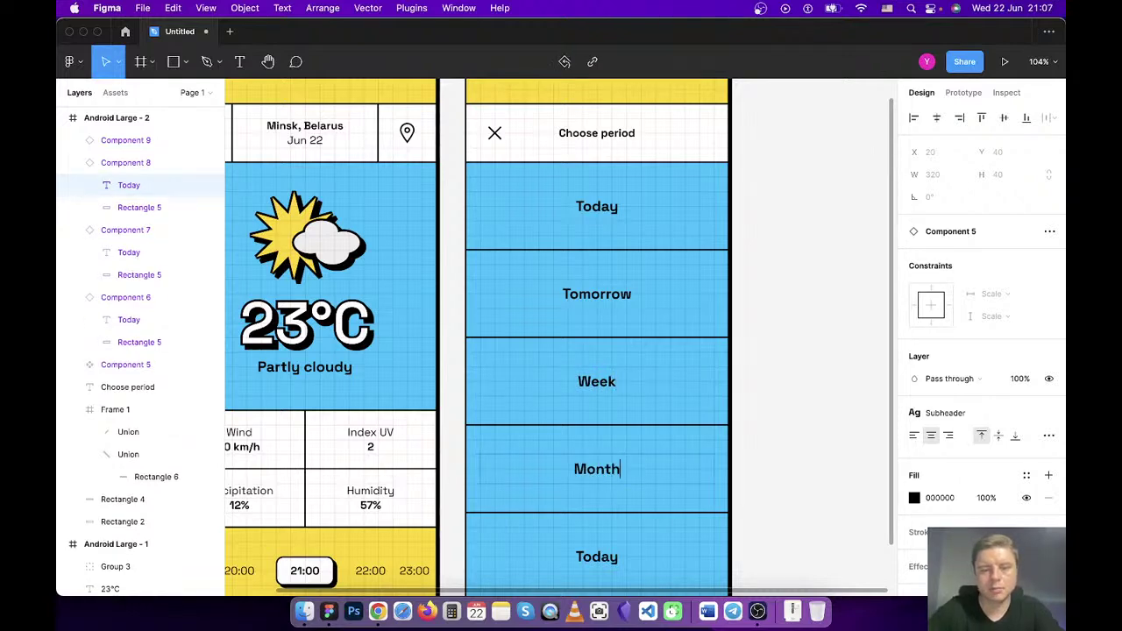
{"action": "scroll", "coordinate": [621, 350], "scroll_direction": "down", "scroll_amount": 5}
{"action": "double_click", "coordinate": [599, 397]}
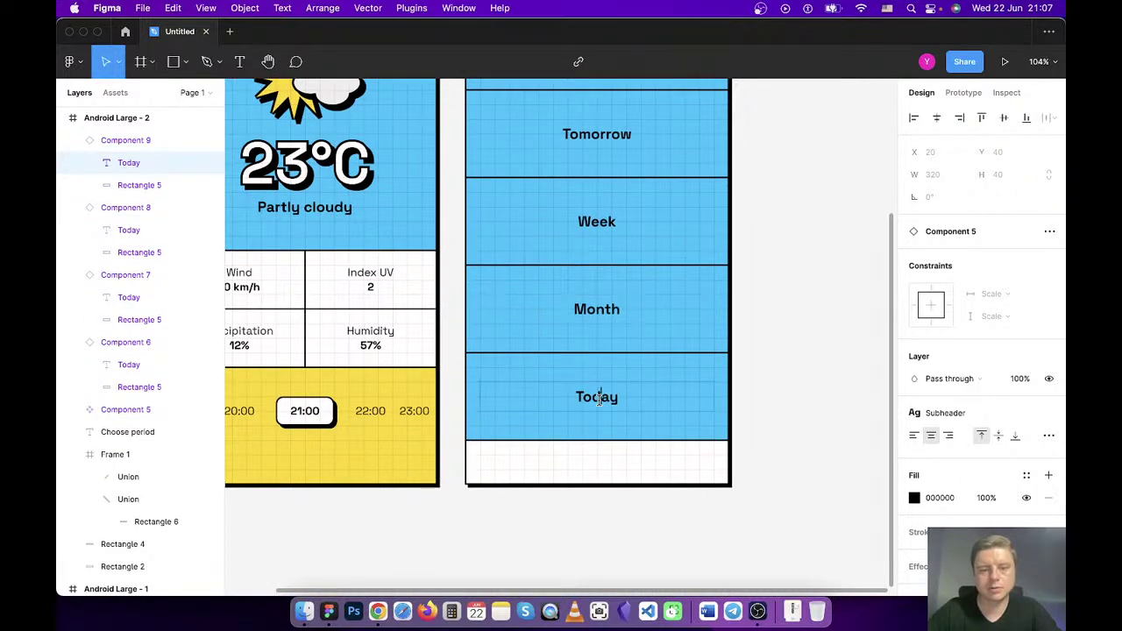
{"action": "type", "text": "year"}
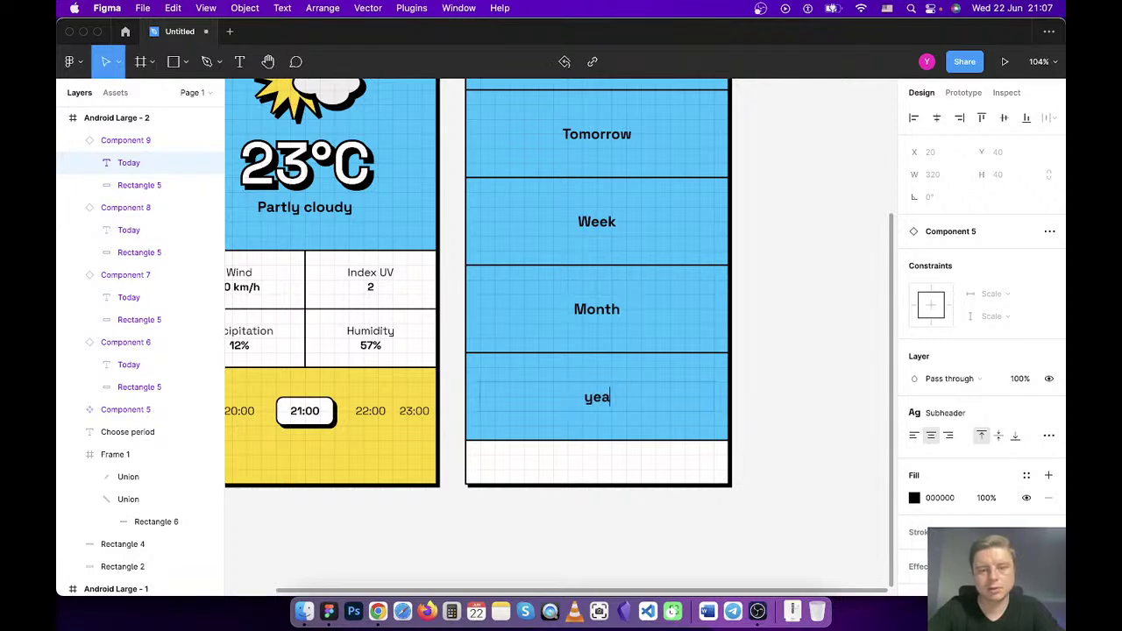
{"action": "key", "text": "BackSpace"}
{"action": "key", "text": "BackSpace"}
{"action": "key", "text": "BackSpace"}
{"action": "key", "text": "BackSpace"}
{"action": "type", "text": "Year"}
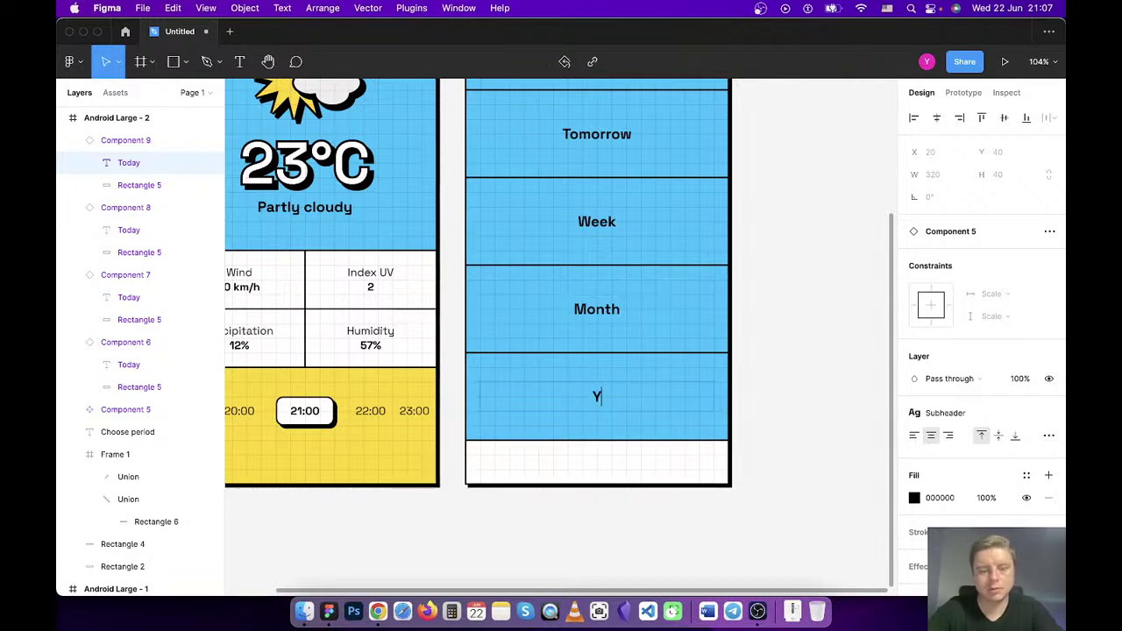
{"action": "key", "text": "Escape"}
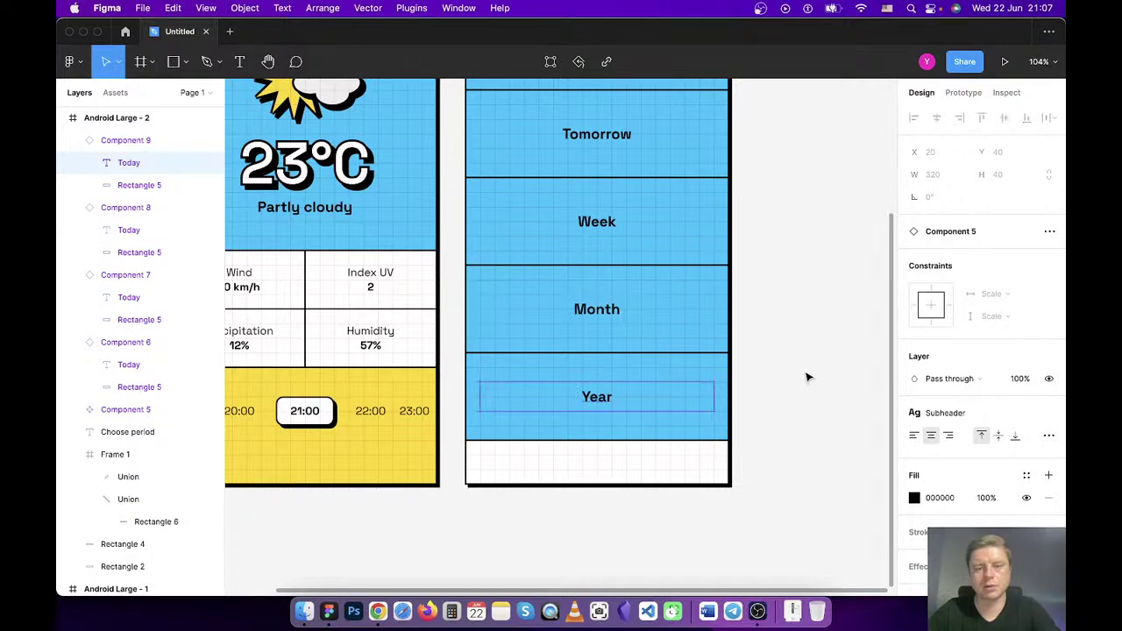
{"action": "key", "text": "Escape"}
{"action": "scroll", "coordinate": [711, 269], "scroll_direction": "up", "scroll_amount": 5}
- Copy the yellow top band to the bottom edge of the Choose period screen (Y 530)
{"action": "scroll", "coordinate": [726, 278], "scroll_direction": "down", "scroll_amount": 10}
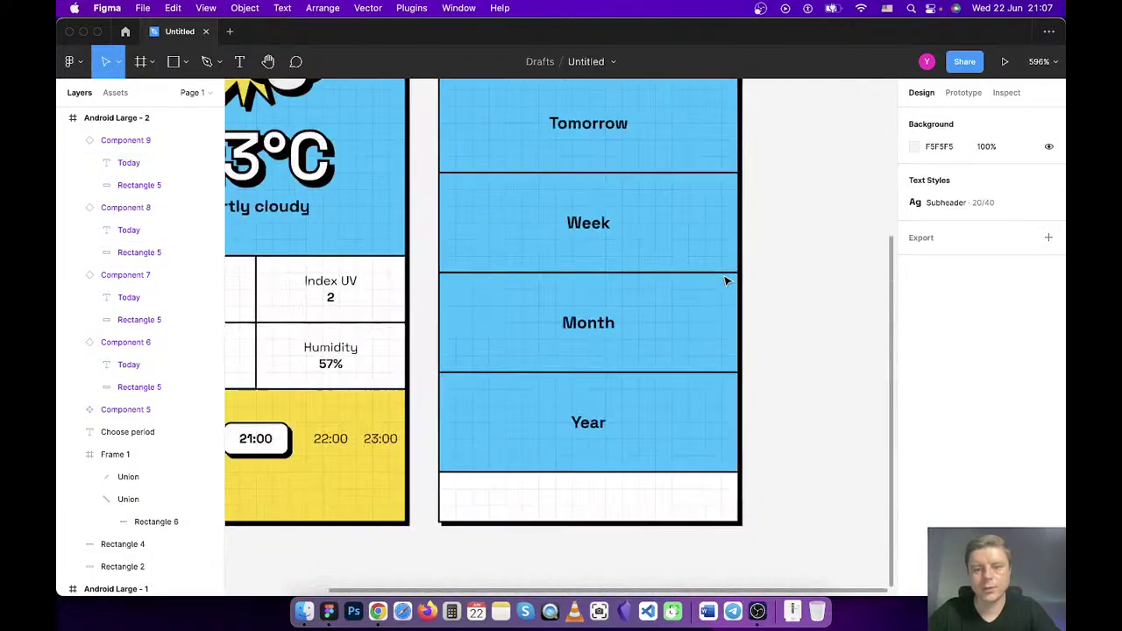
{"action": "scroll", "coordinate": [774, 283], "scroll_direction": "right", "scroll_amount": 3}
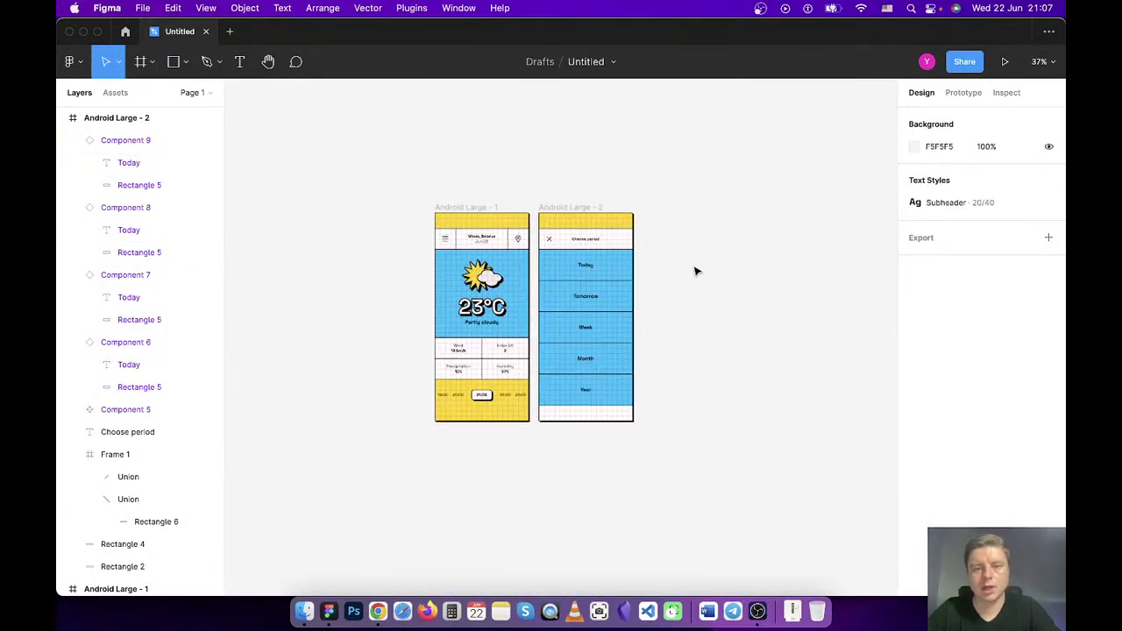
{"action": "scroll", "coordinate": [664, 269], "scroll_direction": "up", "scroll_amount": 5}
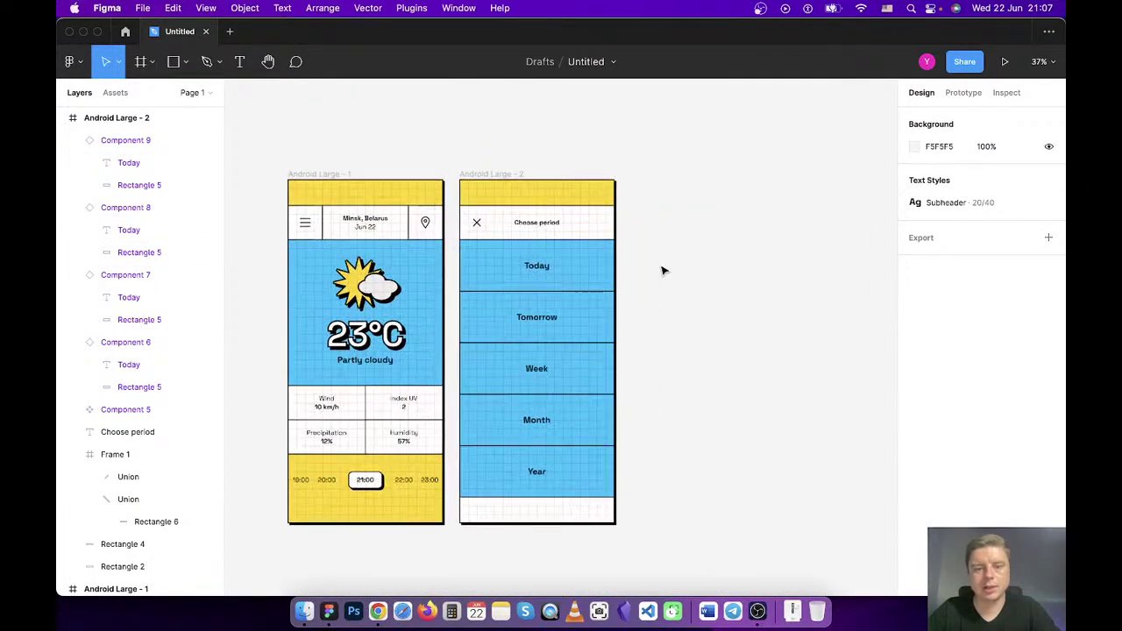
{"action": "left_click", "coordinate": [602, 196]}
{"action": "scroll", "coordinate": [600, 210], "scroll_direction": "down", "scroll_amount": 1}
{"action": "key", "text": "super+d"}
{"action": "left_click_drag", "start_coordinate": [594, 188], "coordinate": [593, 512]}
{"action": "scroll", "coordinate": [551, 400], "scroll_direction": "down", "scroll_amount": 2}
{"action": "scroll", "coordinate": [551, 403], "scroll_direction": "up", "scroll_amount": 6}
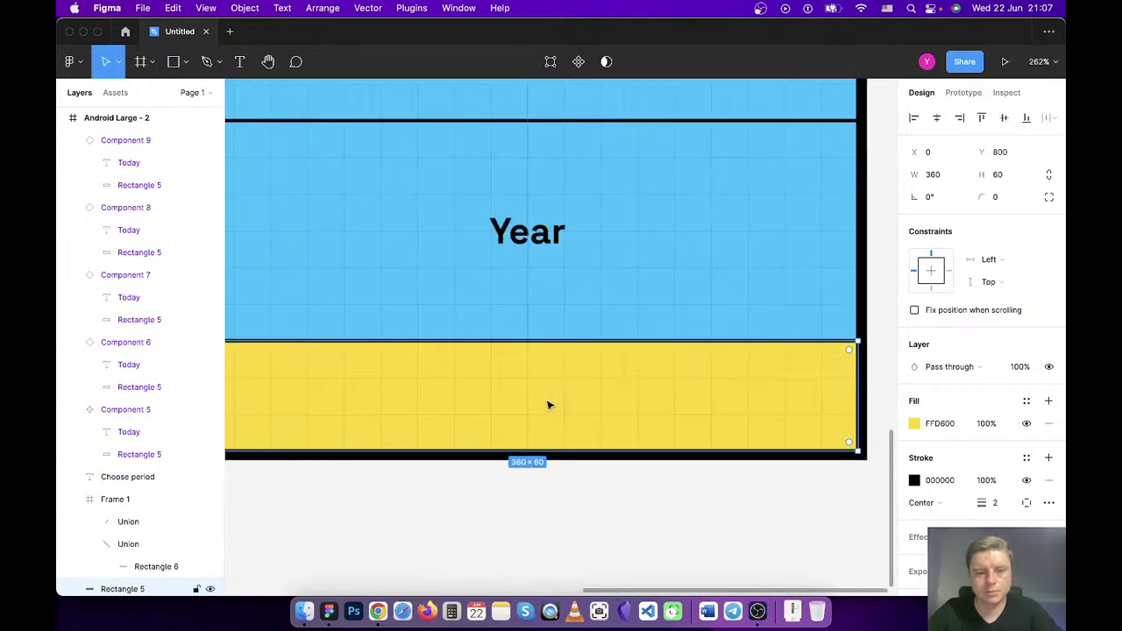
- Hide the layout grids on the screens
{"action": "key", "text": "Escape"}
{"action": "scroll", "coordinate": [546, 431], "scroll_direction": "down", "scroll_amount": 8}
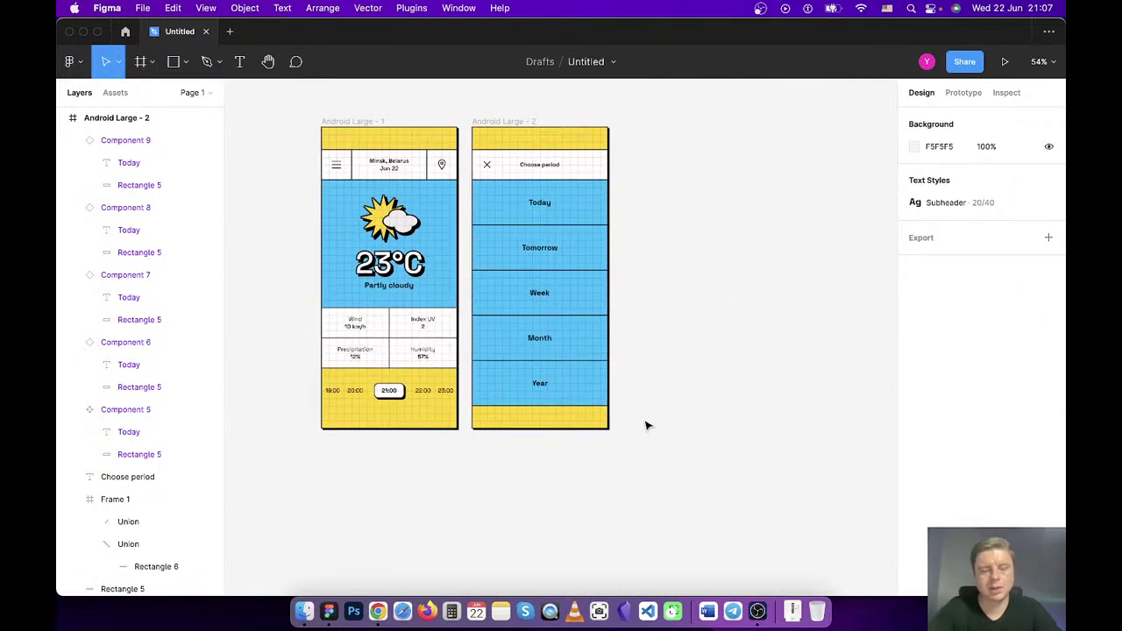
{"action": "key", "text": "ctrl+g"}
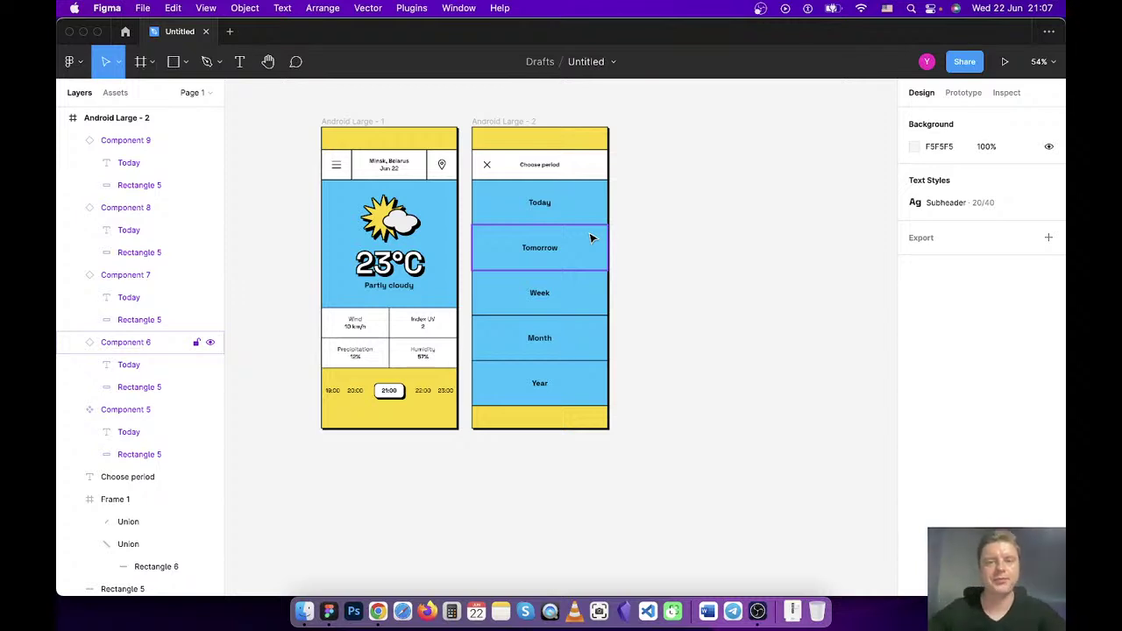
{"action": "scroll", "coordinate": [653, 210], "scroll_direction": "up", "scroll_amount": 2}
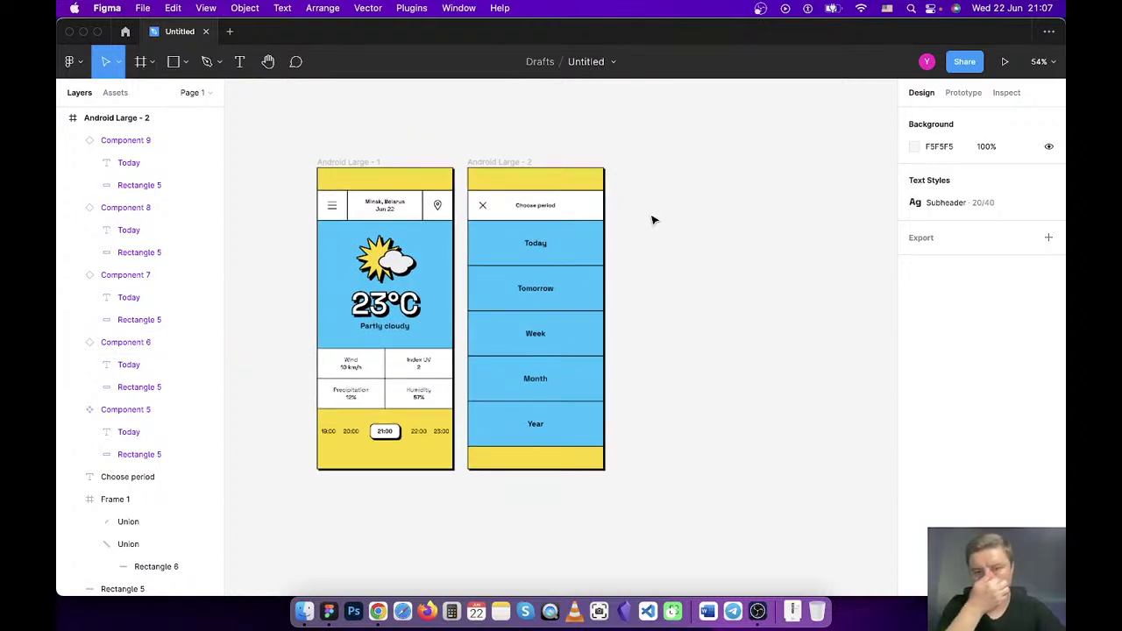
- Duplicate the Choose period screen as a new Android Large - 3 frame
{"action": "left_click", "coordinate": [518, 164]}
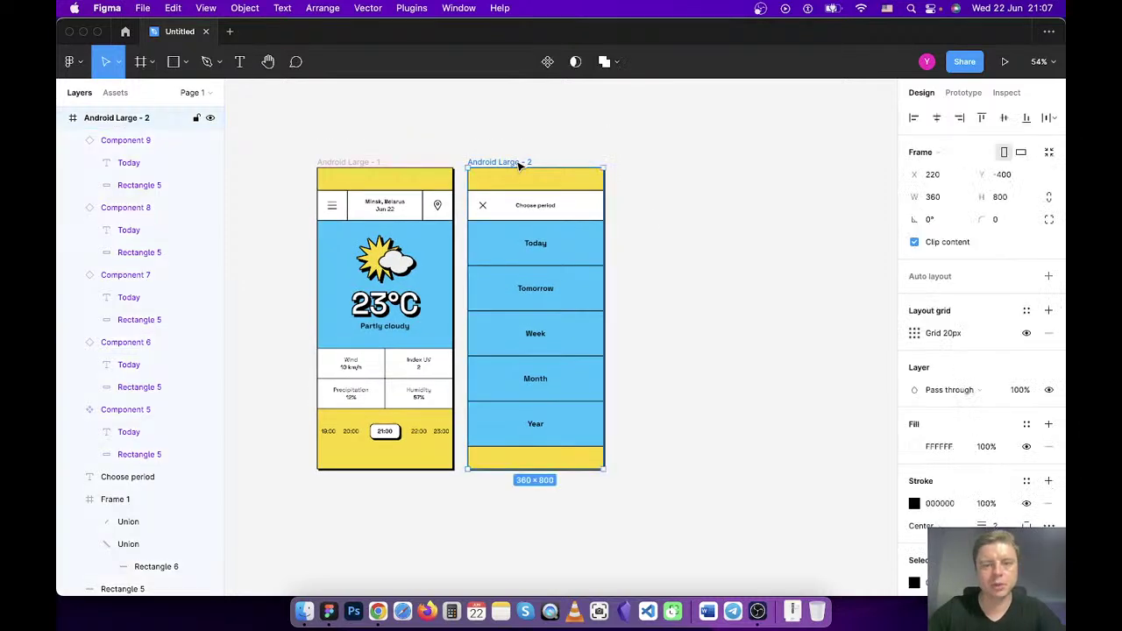
{"action": "key", "text": "super+d"}
{"action": "scroll", "coordinate": [521, 237], "scroll_direction": "right", "scroll_amount": 4}
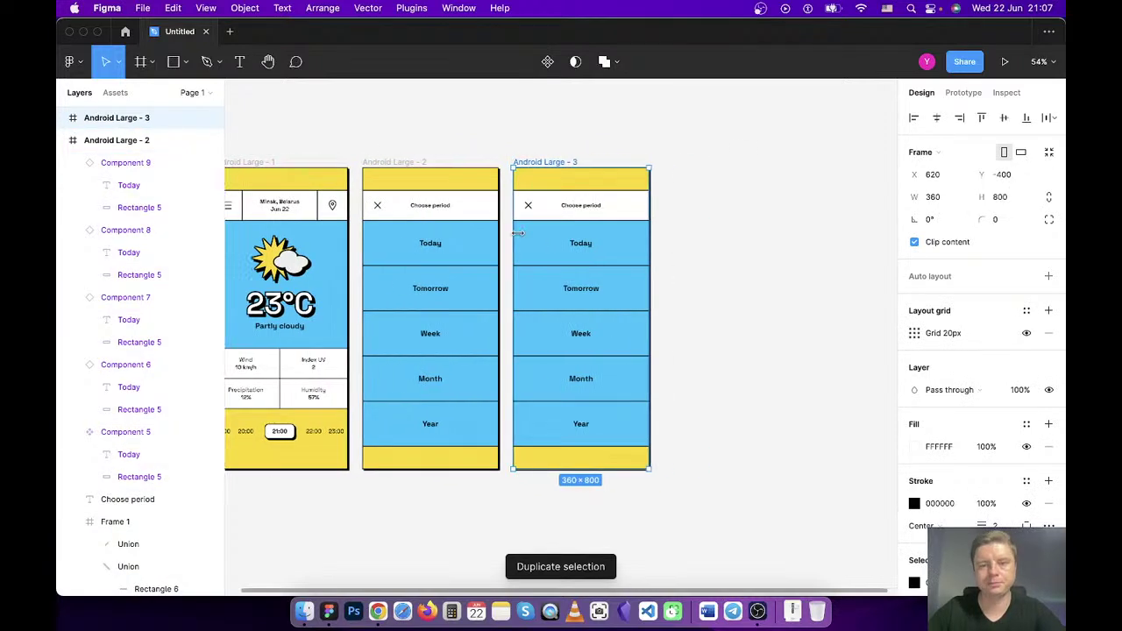
{"action": "scroll", "coordinate": [562, 231], "scroll_direction": "up", "scroll_amount": 5}
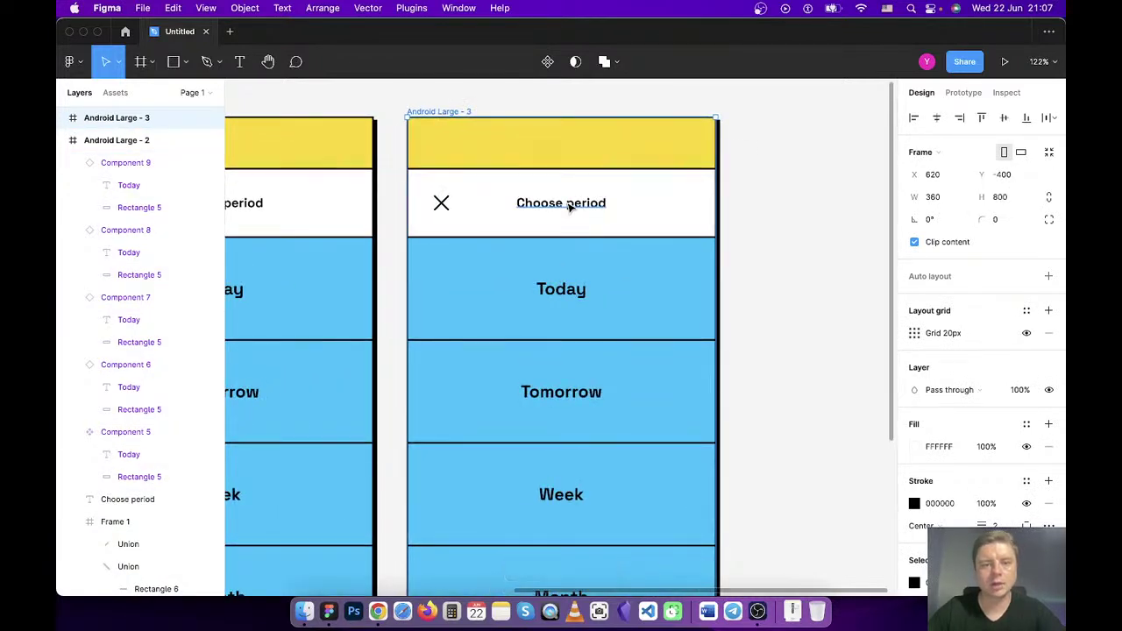
{"action": "scroll", "coordinate": [478, 219], "scroll_direction": "up", "scroll_amount": 5}
- Retitle the copy's header from Choose period to 'Manage cities'
{"action": "double_click", "coordinate": [552, 202]}
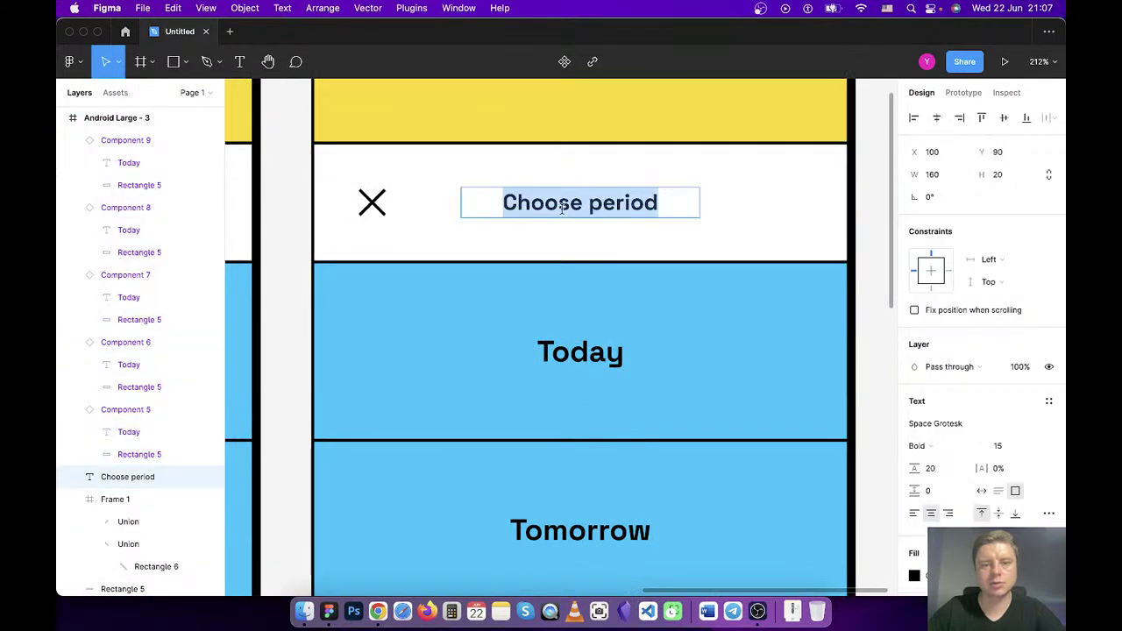
{"action": "scroll", "coordinate": [633, 228], "scroll_direction": "down", "scroll_amount": 8}
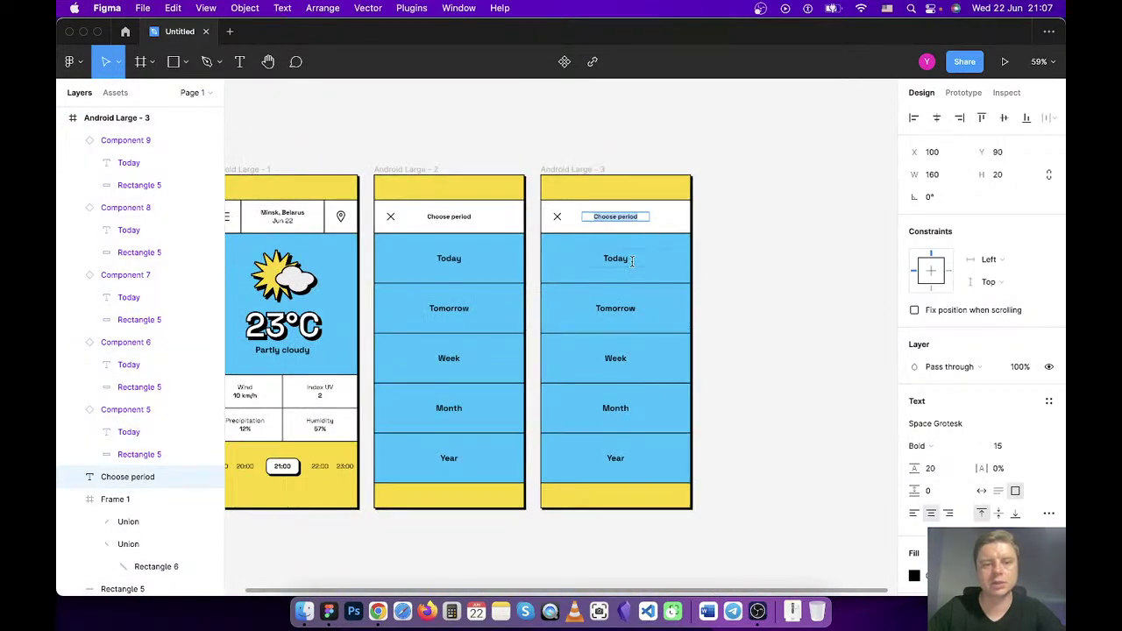
{"action": "scroll", "coordinate": [641, 261], "scroll_direction": "left", "scroll_amount": 3}
{"action": "scroll", "coordinate": [429, 215], "scroll_direction": "up", "scroll_amount": 8}
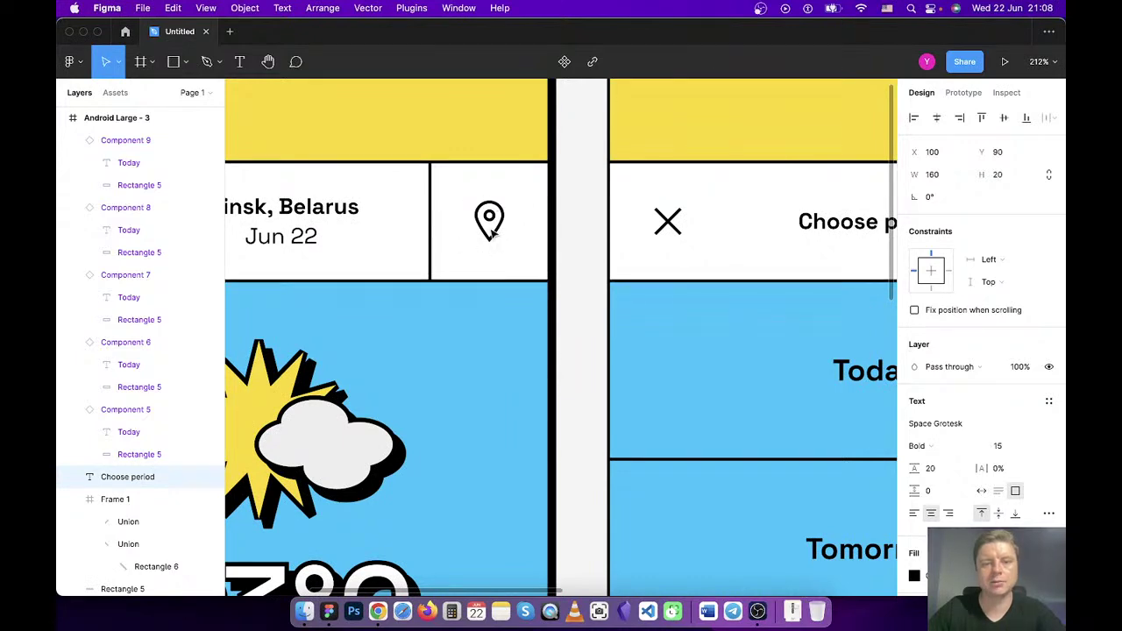
{"action": "scroll", "coordinate": [501, 220], "scroll_direction": "down", "scroll_amount": 7}
{"action": "scroll", "coordinate": [734, 287], "scroll_direction": "right", "scroll_amount": 5}
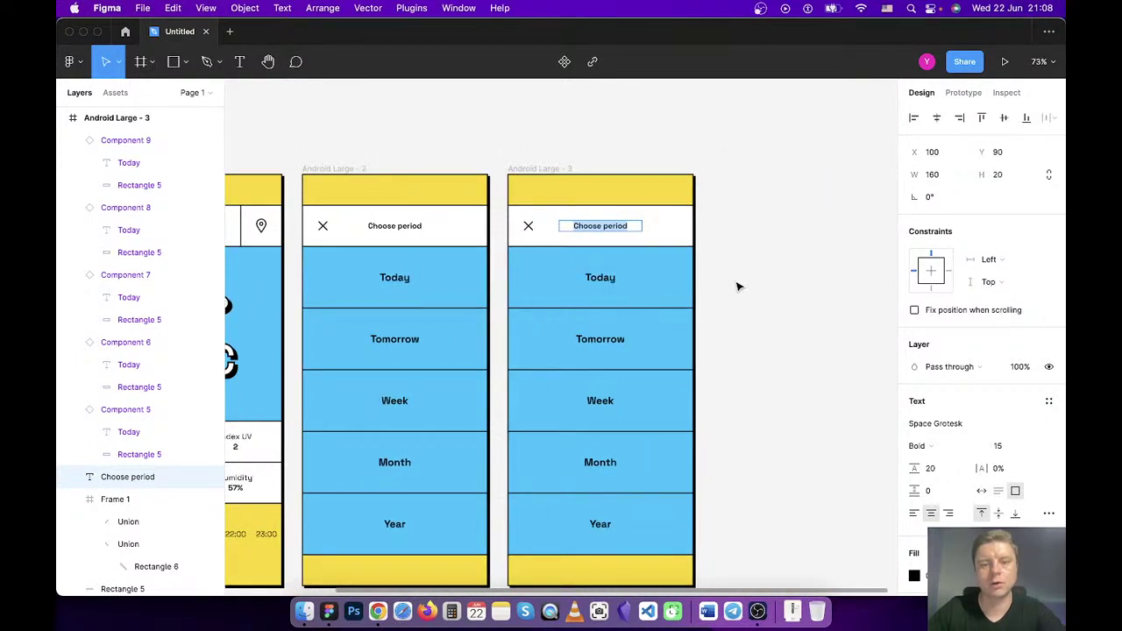
{"action": "type", "text": "Manage cities"}
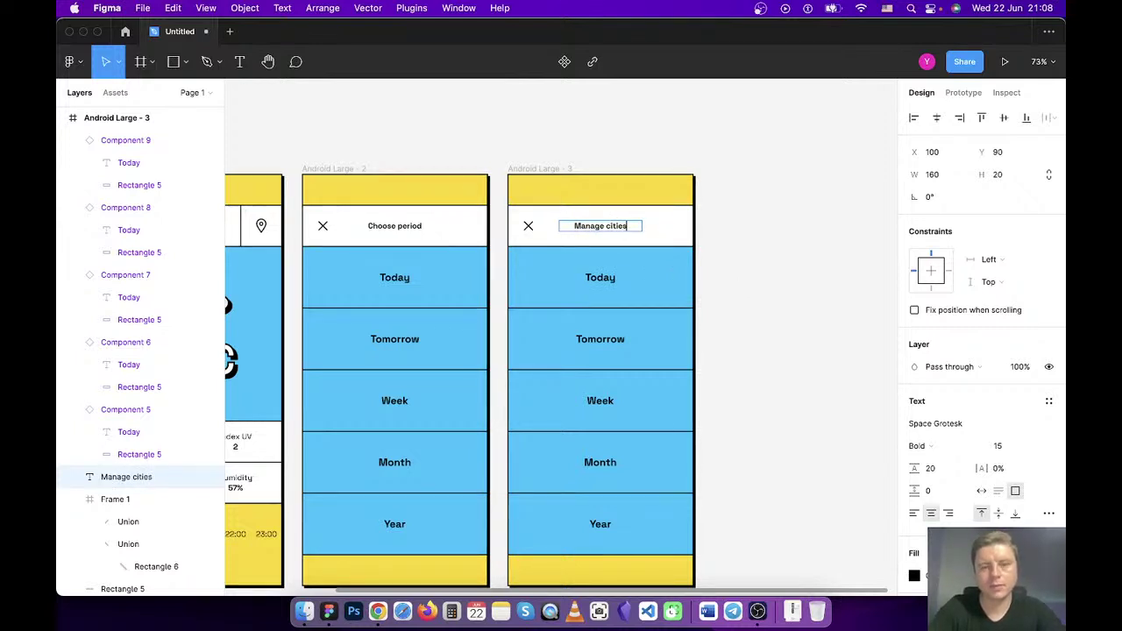
{"action": "key", "text": "Escape"}
{"action": "key", "text": "Escape"}
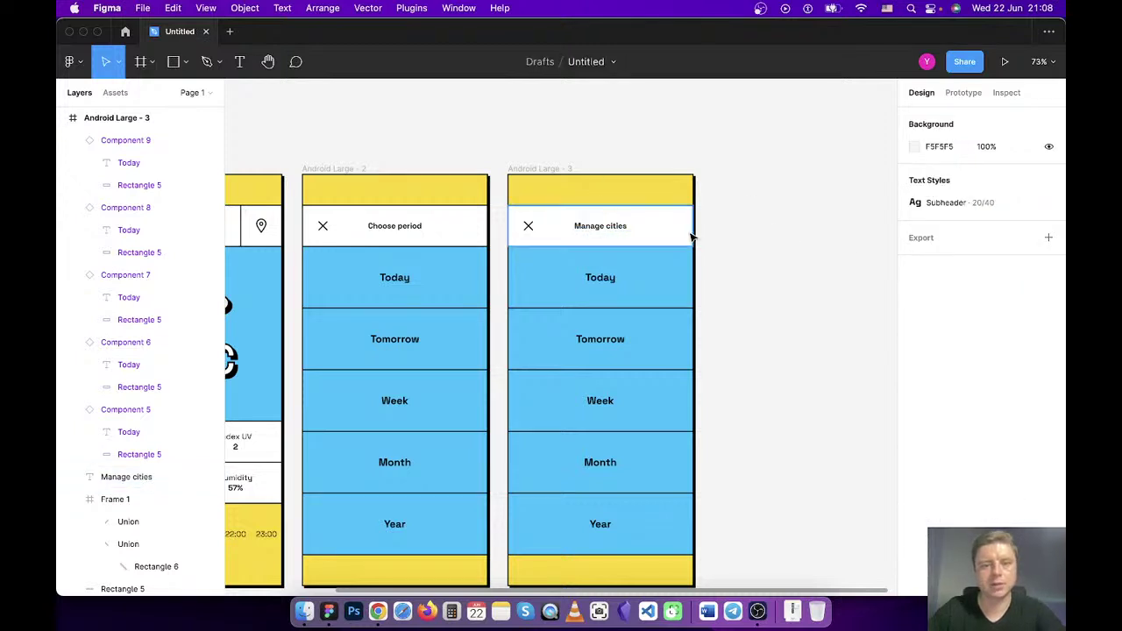
- Rotate both strokes of the header's close X icon 45° so it becomes a plus sign
{"action": "scroll", "coordinate": [528, 226], "scroll_direction": "up", "scroll_amount": 10}
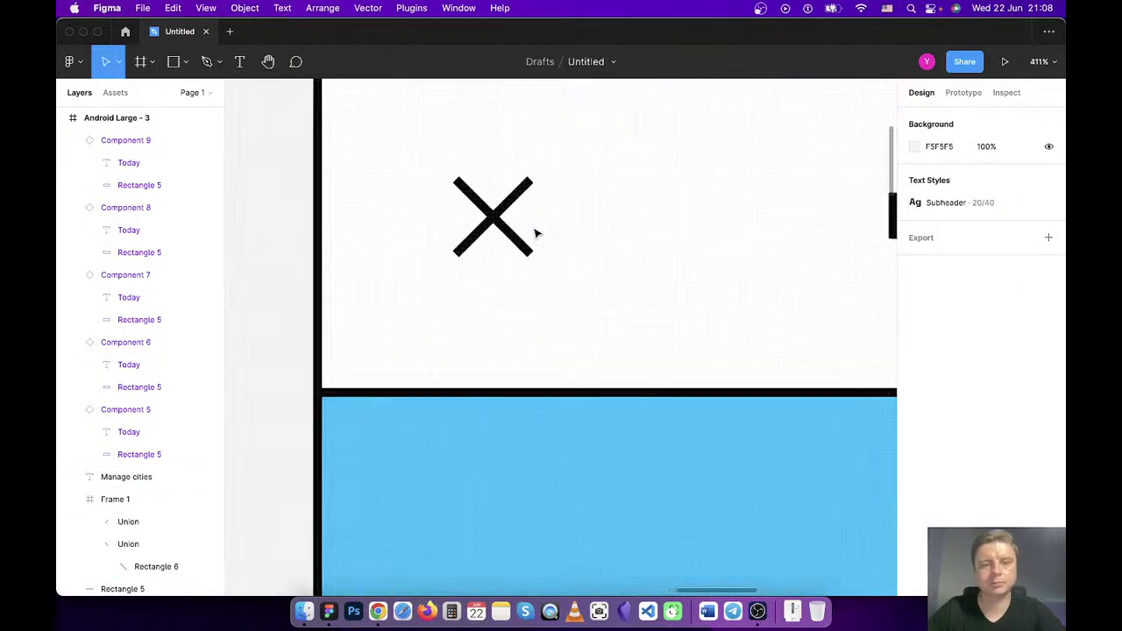
{"action": "scroll", "coordinate": [488, 238], "scroll_direction": "down", "scroll_amount": 1}
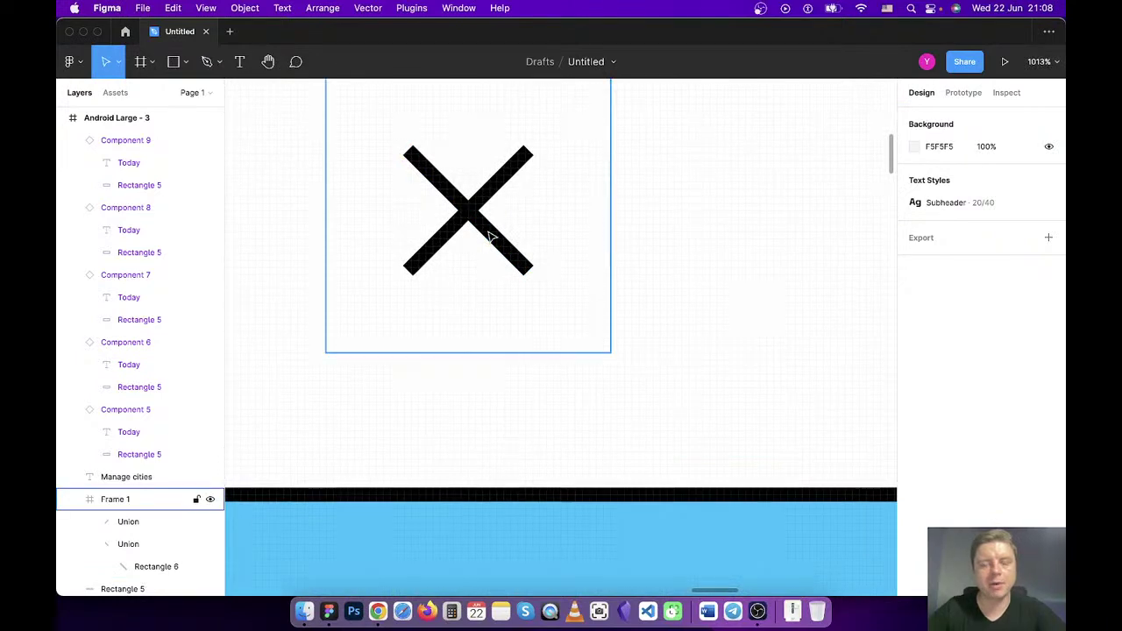
{"action": "scroll", "coordinate": [495, 248], "scroll_direction": "up", "scroll_amount": 3}
{"action": "scroll", "coordinate": [493, 245], "scroll_direction": "down", "scroll_amount": 1}
{"action": "left_click", "coordinate": [458, 201]}
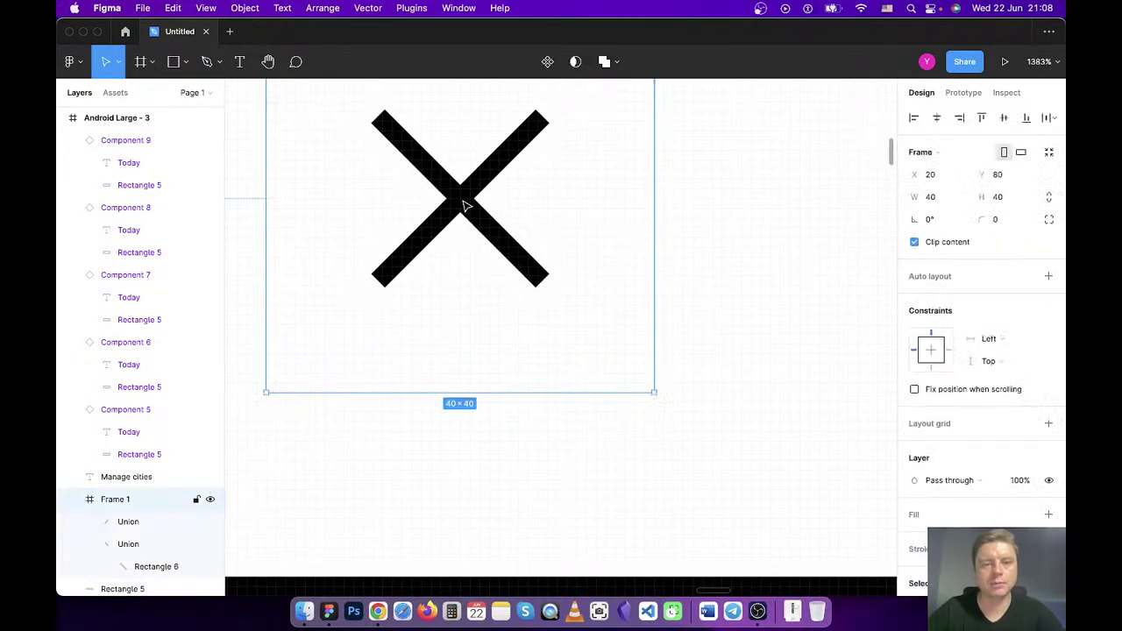
{"action": "left_click", "coordinate": [484, 191]}
{"action": "left_click", "coordinate": [443, 183], "text": "shift"}
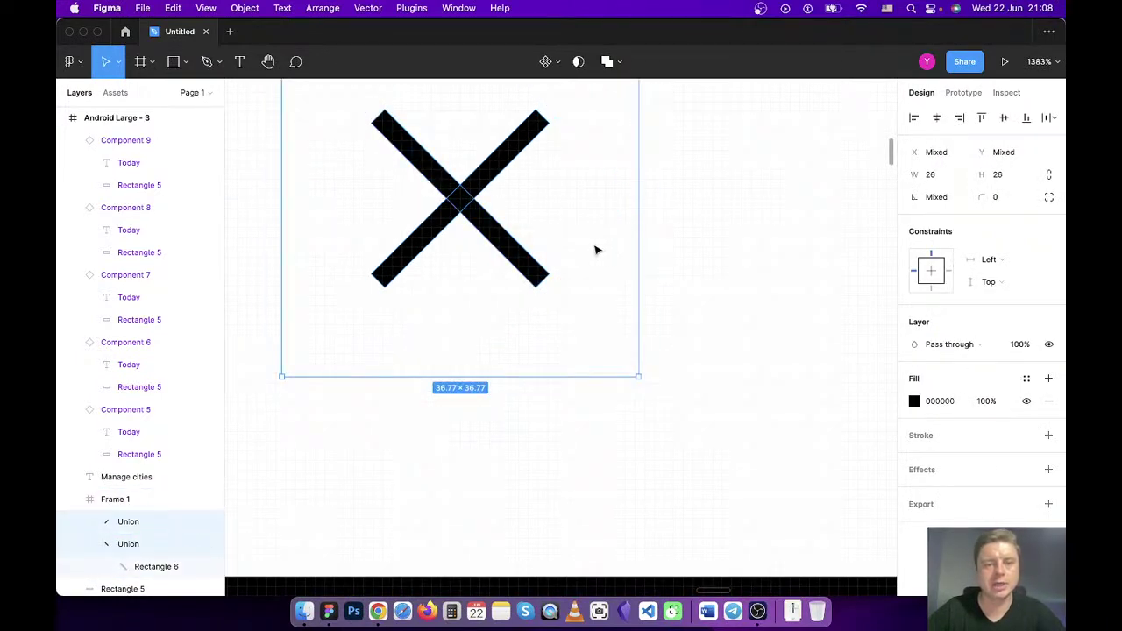
{"action": "scroll", "coordinate": [487, 225], "scroll_direction": "down", "scroll_amount": 4}
{"action": "scroll", "coordinate": [566, 253], "scroll_direction": "down", "scroll_amount": 10}
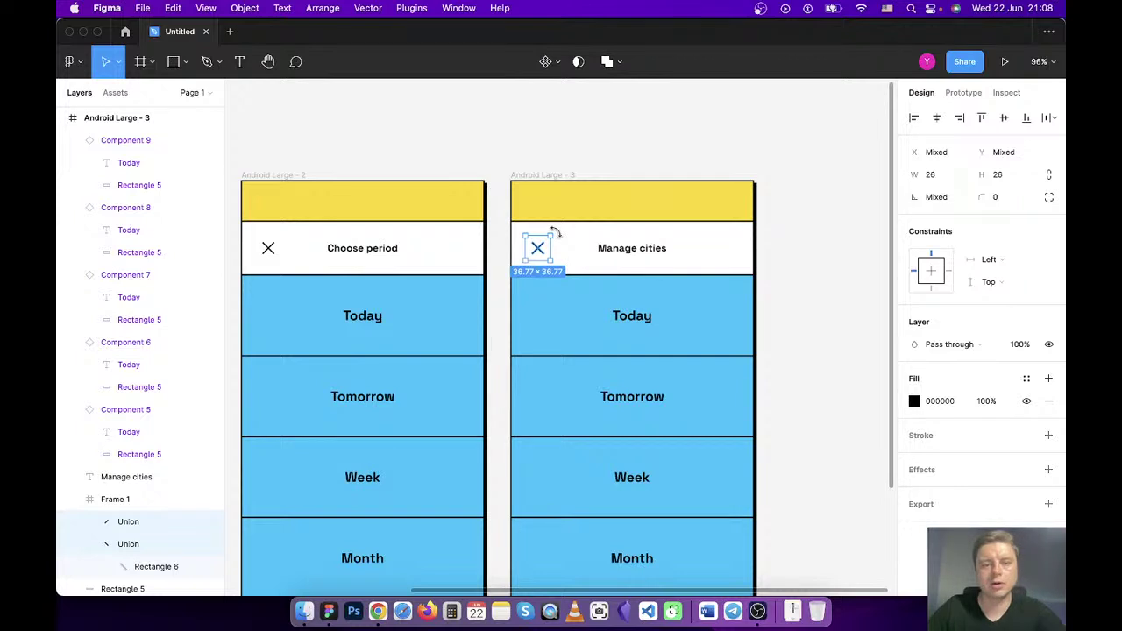
{"action": "left_click_drag", "start_coordinate": [559, 237], "coordinate": [564, 249]}
{"action": "key", "text": "Escape"}
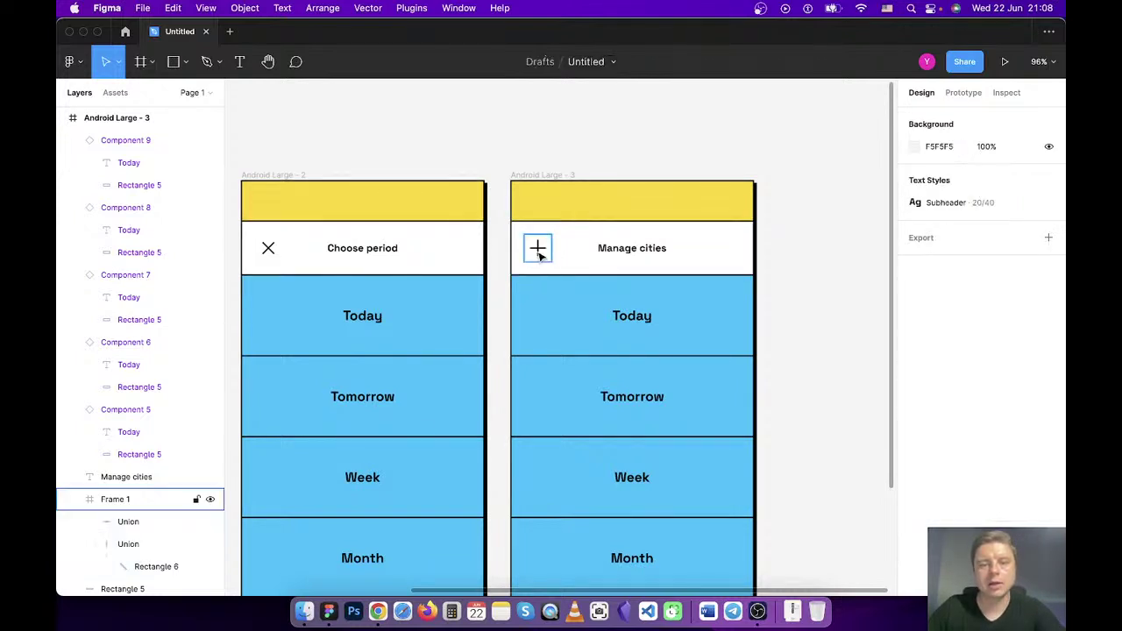
{"action": "scroll", "coordinate": [539, 254], "scroll_direction": "up", "scroll_amount": 10}
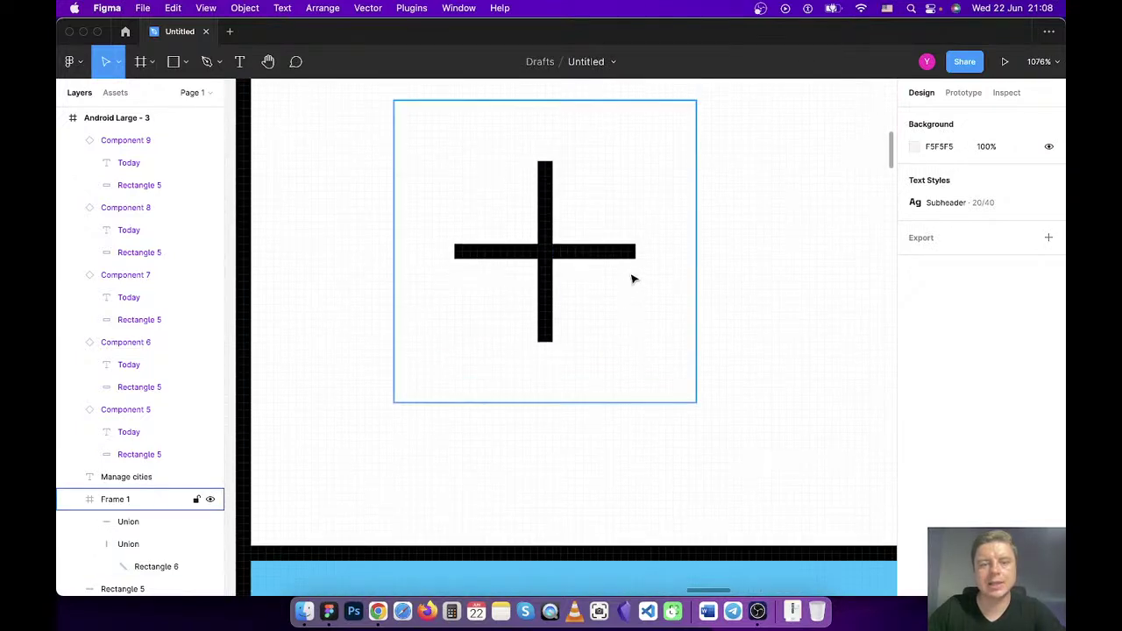
{"action": "left_click", "coordinate": [517, 253]}
- Shorten the plus icon's horizontal and vertical bars into an L shape
{"action": "double_click", "coordinate": [503, 258]}
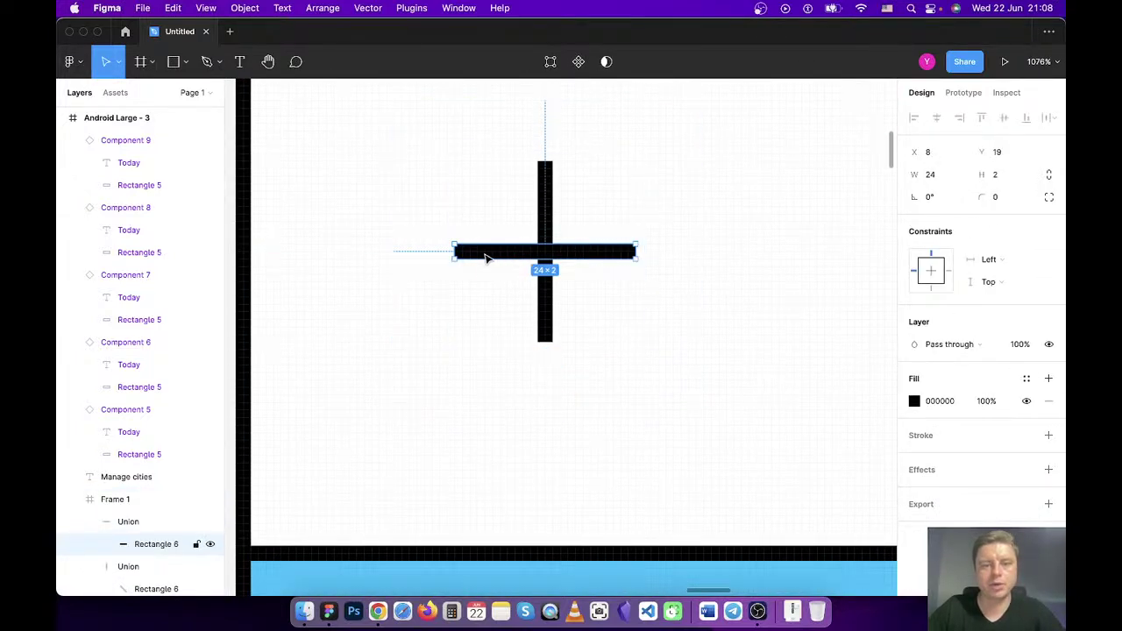
{"action": "left_click_drag", "start_coordinate": [452, 253], "coordinate": [537, 254]}
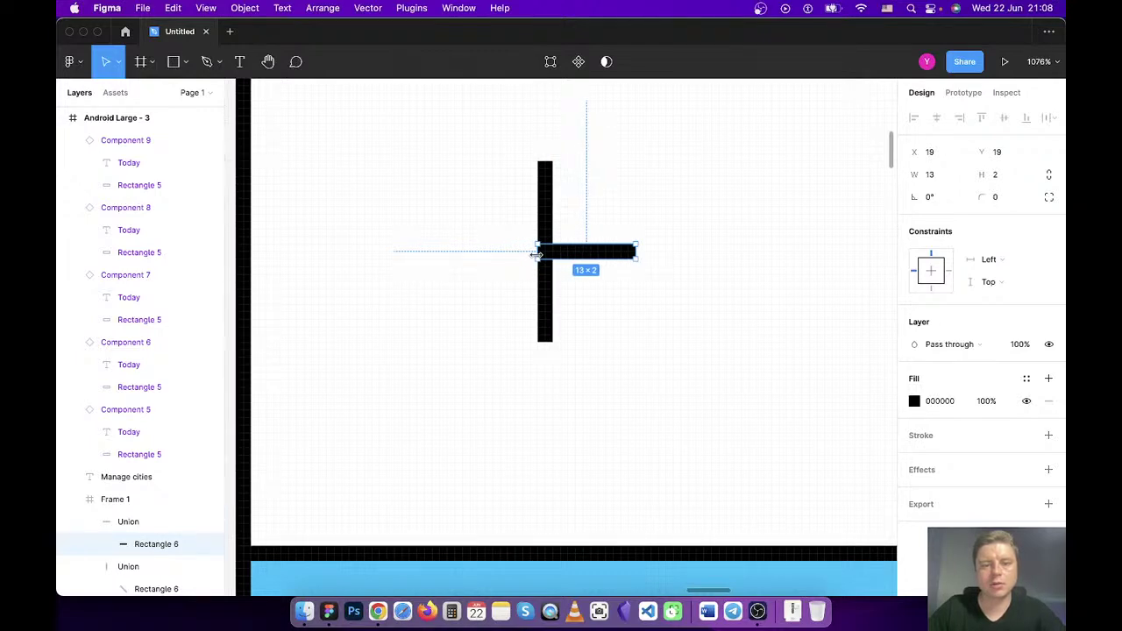
{"action": "left_click", "coordinate": [545, 324]}
{"action": "double_click", "coordinate": [545, 333]}
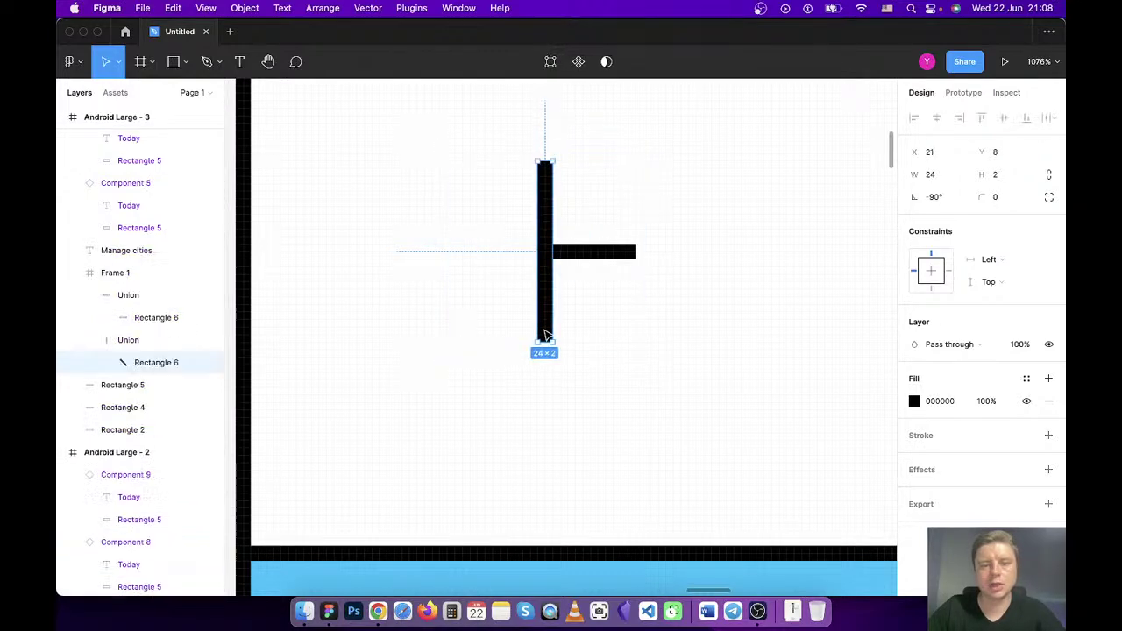
{"action": "left_click_drag", "start_coordinate": [540, 344], "coordinate": [544, 259]}
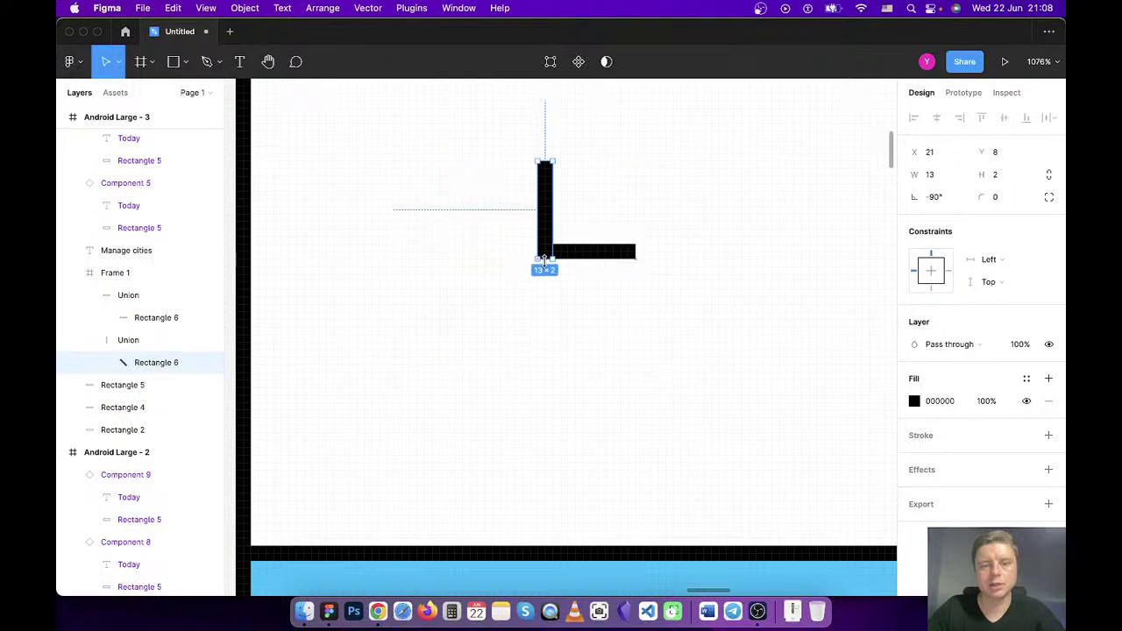
- Rotate the L shape 45° into a back-arrow chevron
{"action": "left_click", "coordinate": [561, 252]}
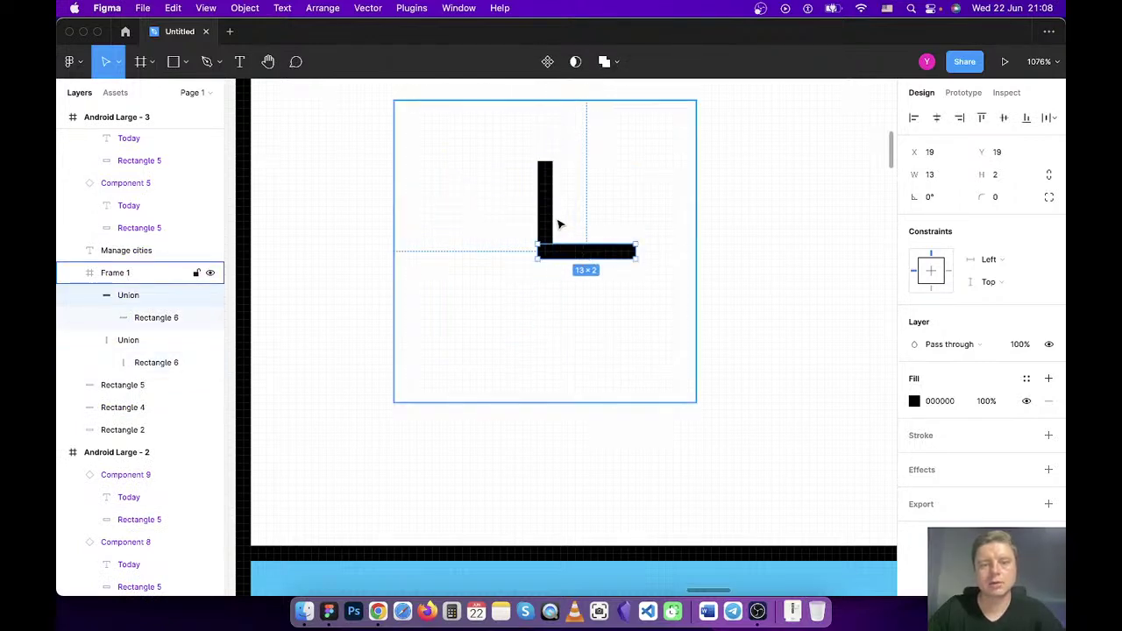
{"action": "left_click", "coordinate": [547, 224], "text": "shift"}
{"action": "left_click", "coordinate": [642, 165]}
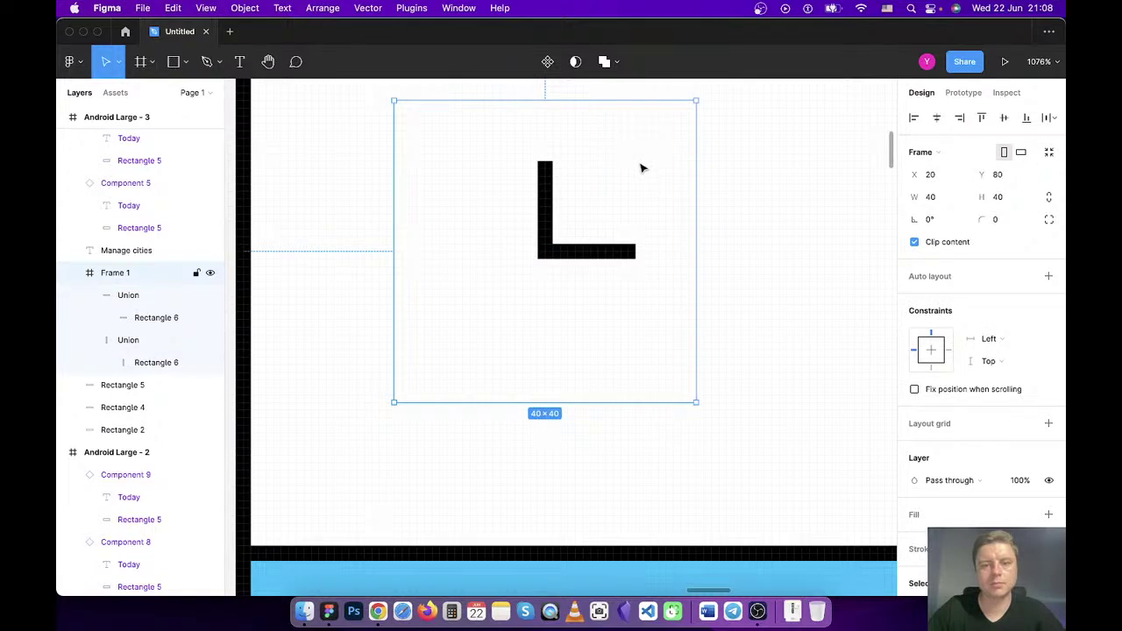
{"action": "left_click", "coordinate": [553, 201]}
{"action": "left_click", "coordinate": [586, 250], "text": "shift"}
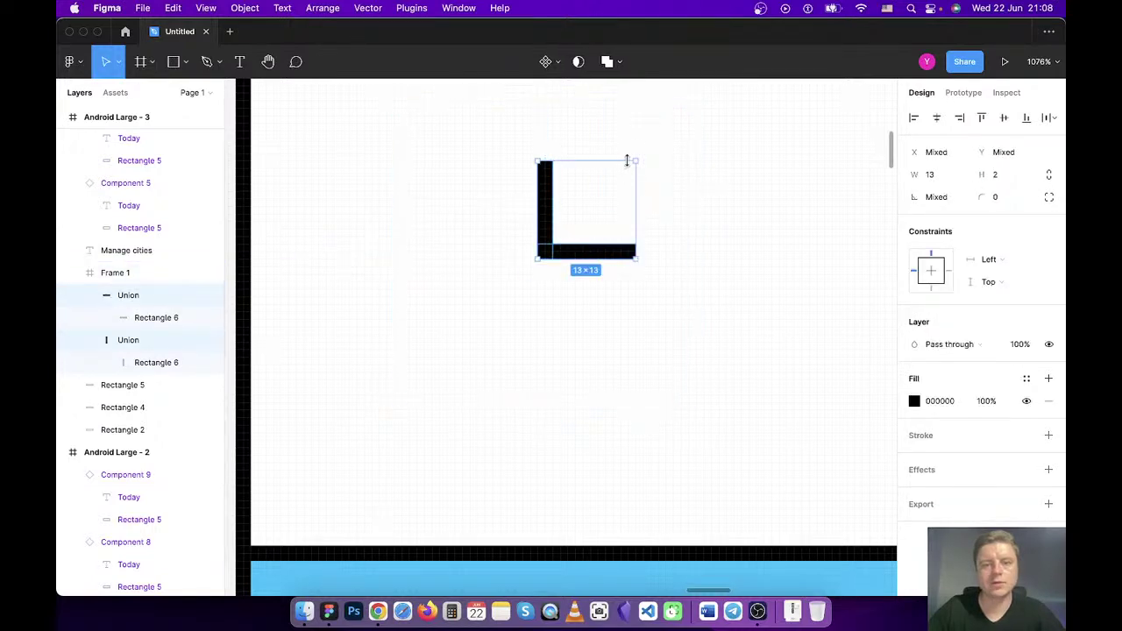
{"action": "left_click_drag", "start_coordinate": [642, 163], "coordinate": [663, 206]}
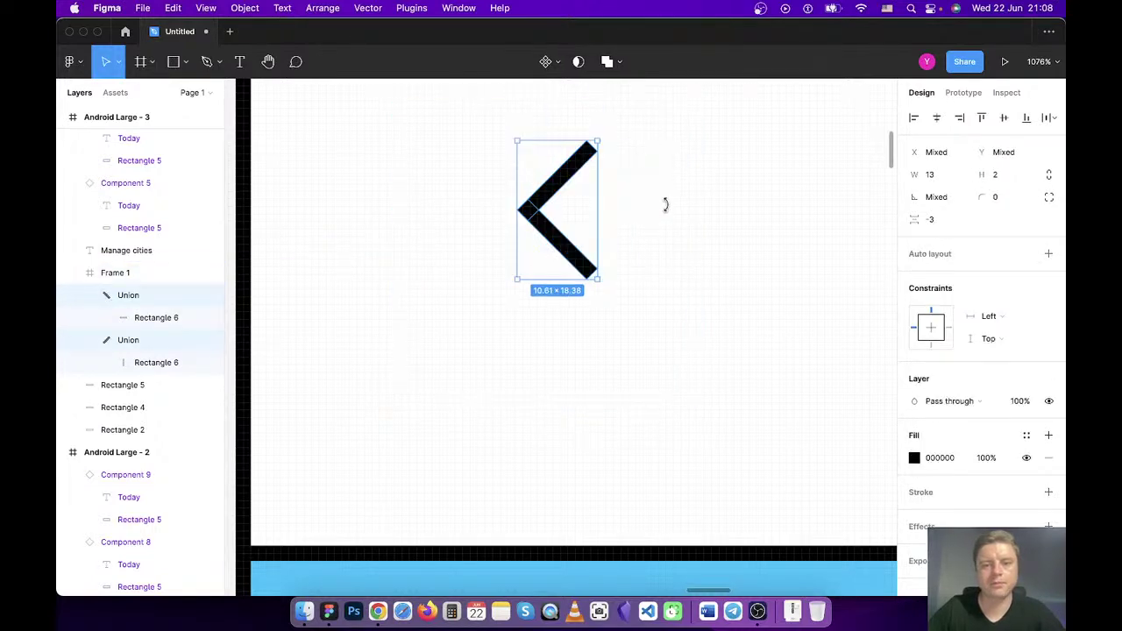
{"action": "scroll", "coordinate": [557, 214], "scroll_direction": "down", "scroll_amount": 2}
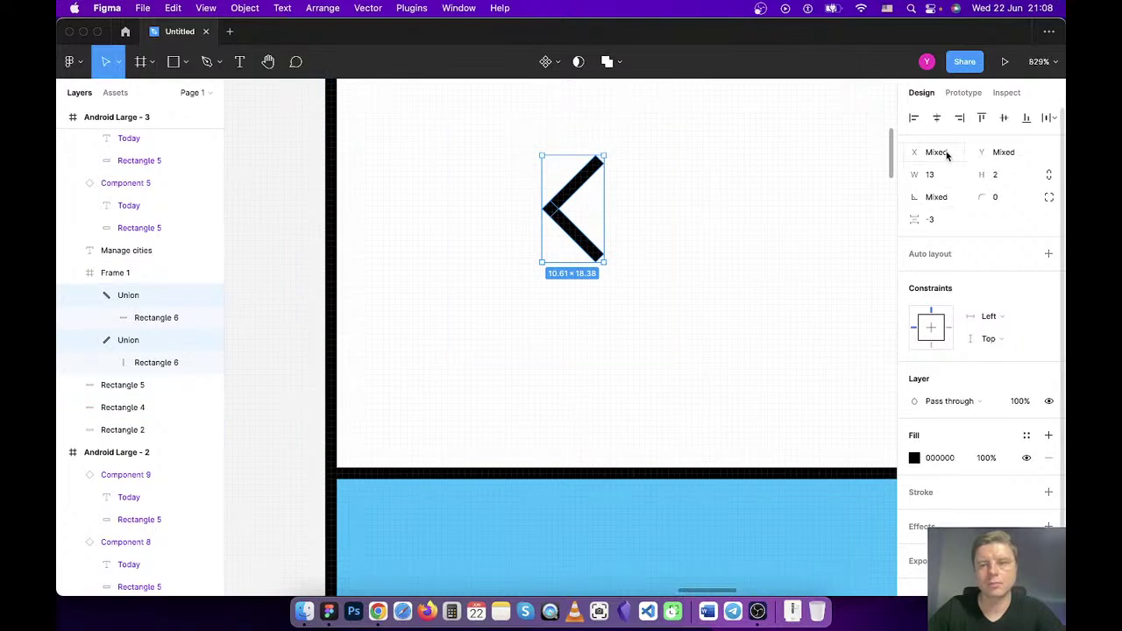
- Merge the chevron's bars into one shape and centre it in Frame 1 at X 15, Y 11
{"action": "left_click", "coordinate": [1003, 118]}
{"action": "key", "text": "super+z"}
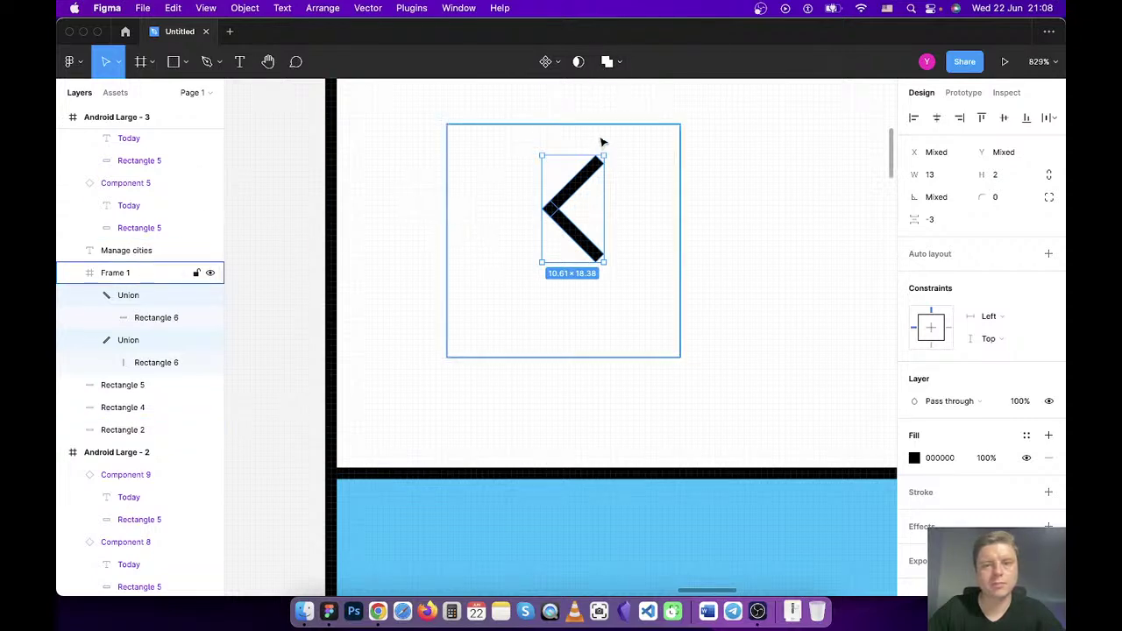
{"action": "left_click", "coordinate": [605, 62]}
{"action": "left_click_drag", "start_coordinate": [576, 190], "coordinate": [541, 222]}
{"action": "left_click", "coordinate": [936, 117]}
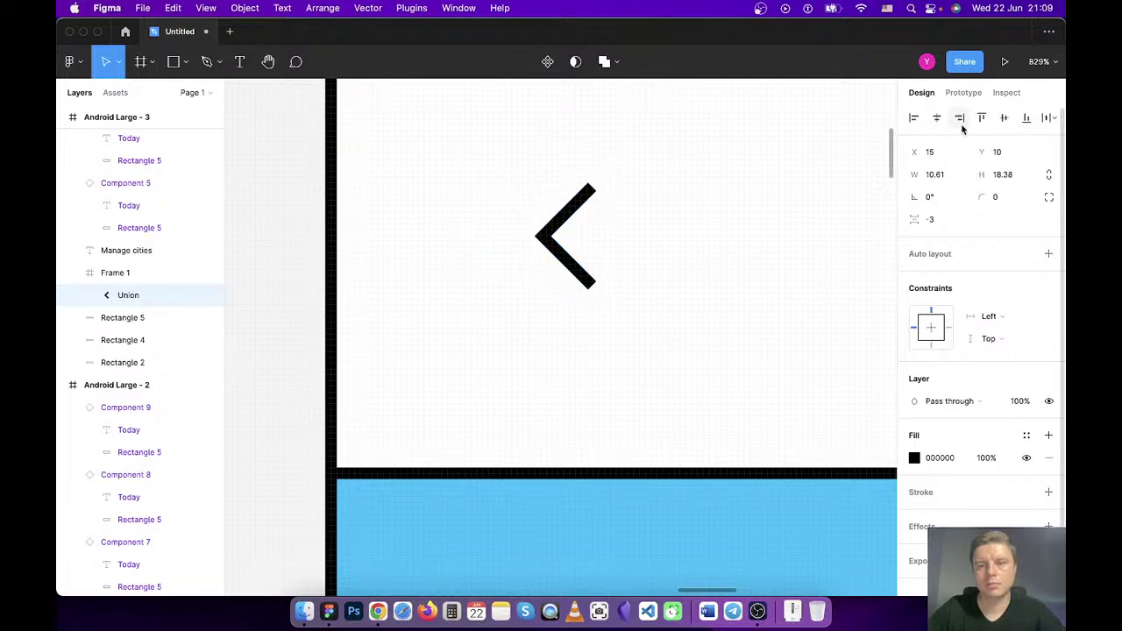
{"action": "left_click", "coordinate": [1003, 121]}
- Delete the Tomorrow, Week, Month and Year rows from the Manage cities screen
{"action": "scroll", "coordinate": [689, 210], "scroll_direction": "down", "scroll_amount": 6}
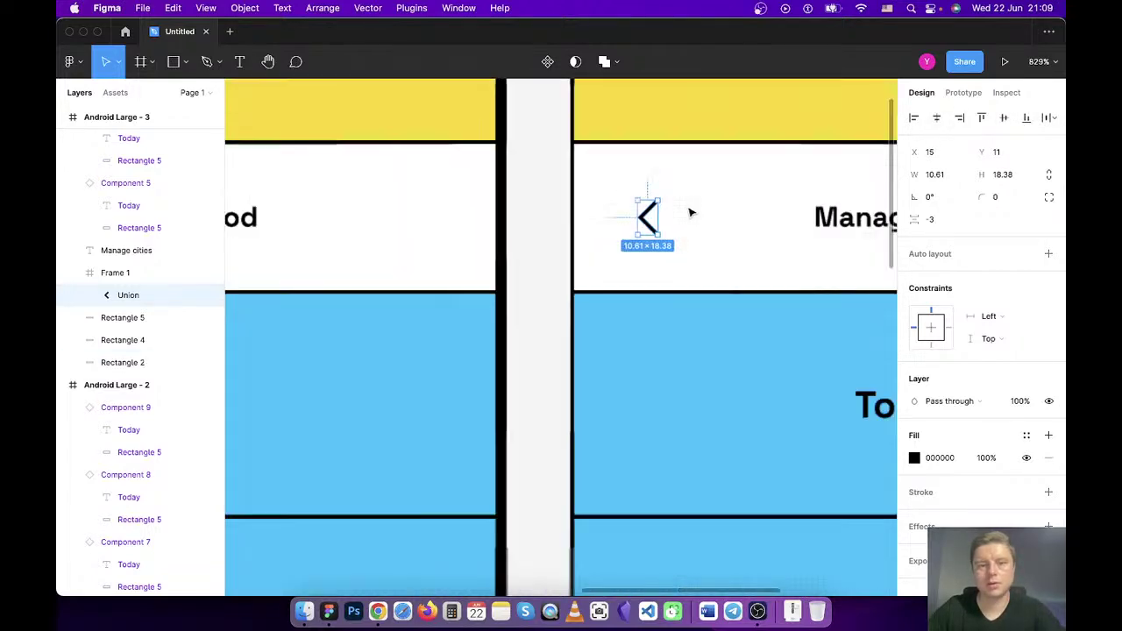
{"action": "left_click", "coordinate": [663, 256]}
{"action": "key", "text": "shift+0"}
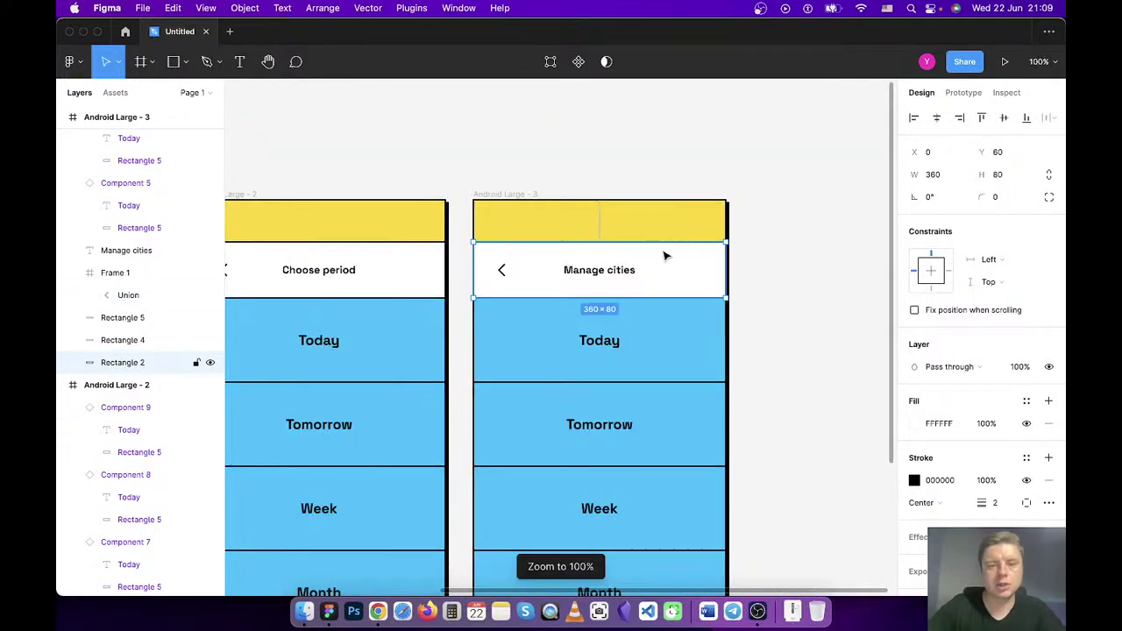
{"action": "left_click", "coordinate": [794, 288]}
{"action": "scroll", "coordinate": [802, 285], "scroll_direction": "left", "scroll_amount": 3}
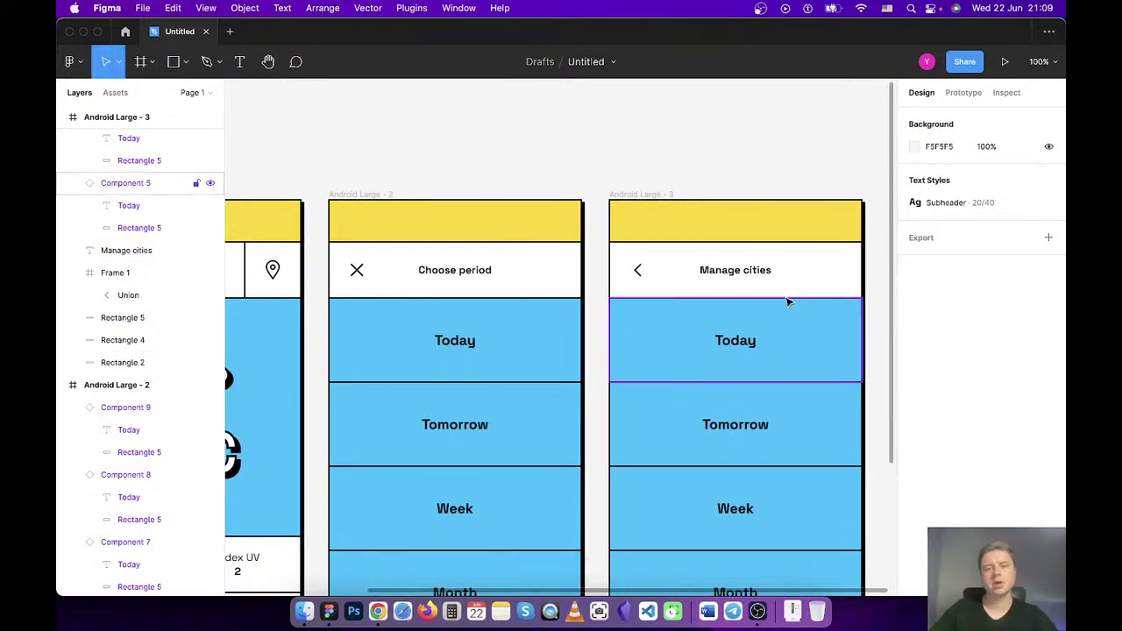
{"action": "scroll", "coordinate": [786, 301], "scroll_direction": "right", "scroll_amount": 1}
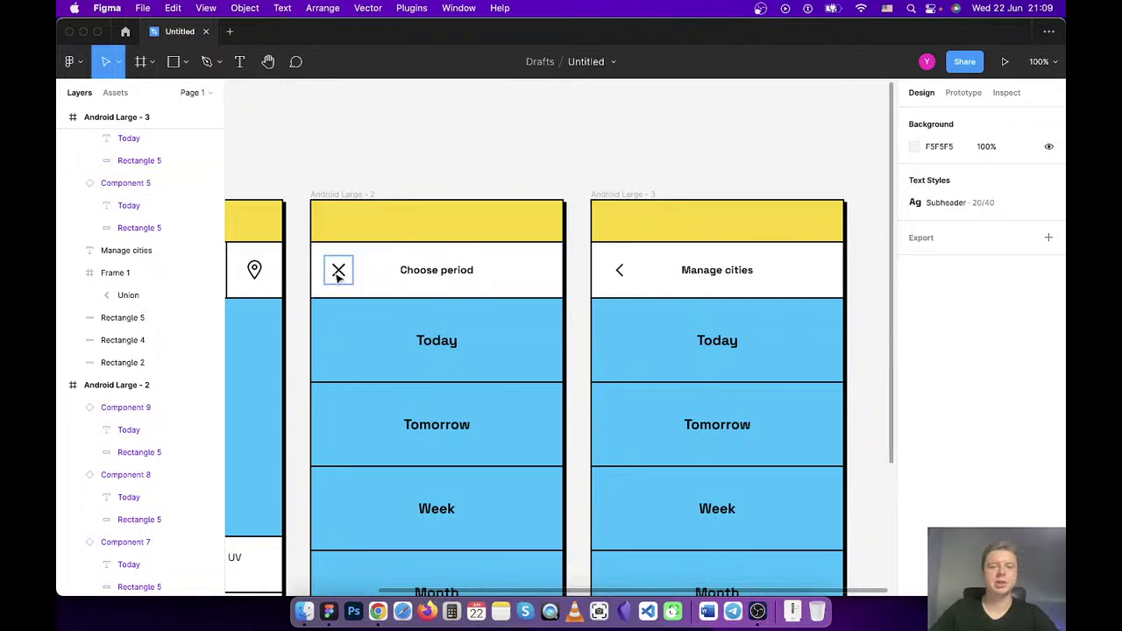
{"action": "scroll", "coordinate": [570, 318], "scroll_direction": "down", "scroll_amount": 3}
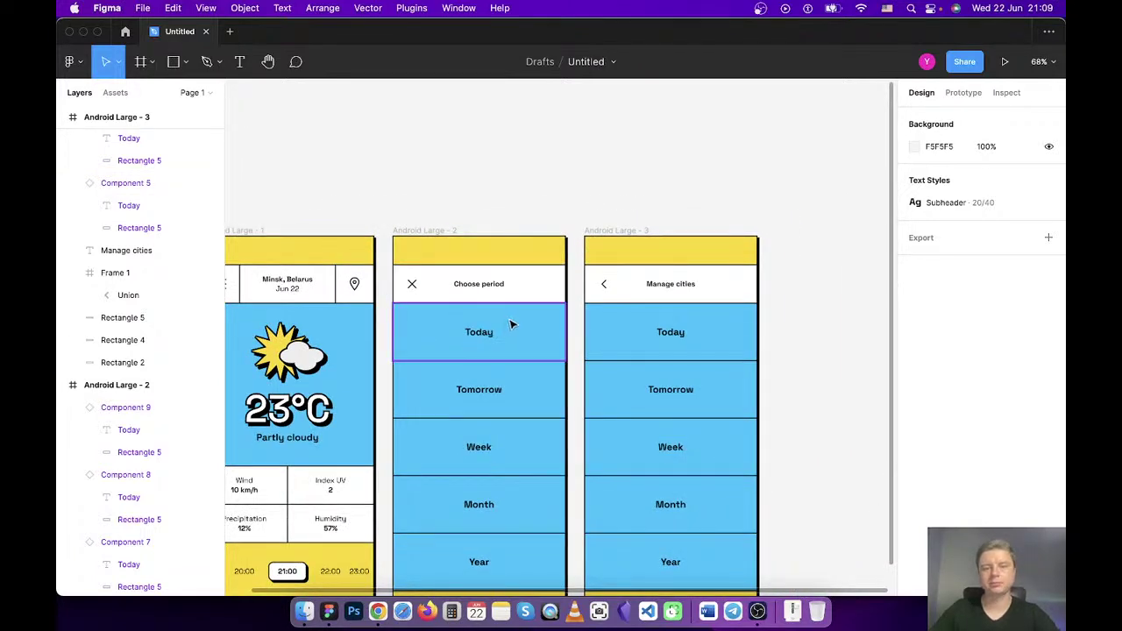
{"action": "scroll", "coordinate": [509, 326], "scroll_direction": "down", "scroll_amount": 3}
{"action": "left_click", "coordinate": [711, 454]}
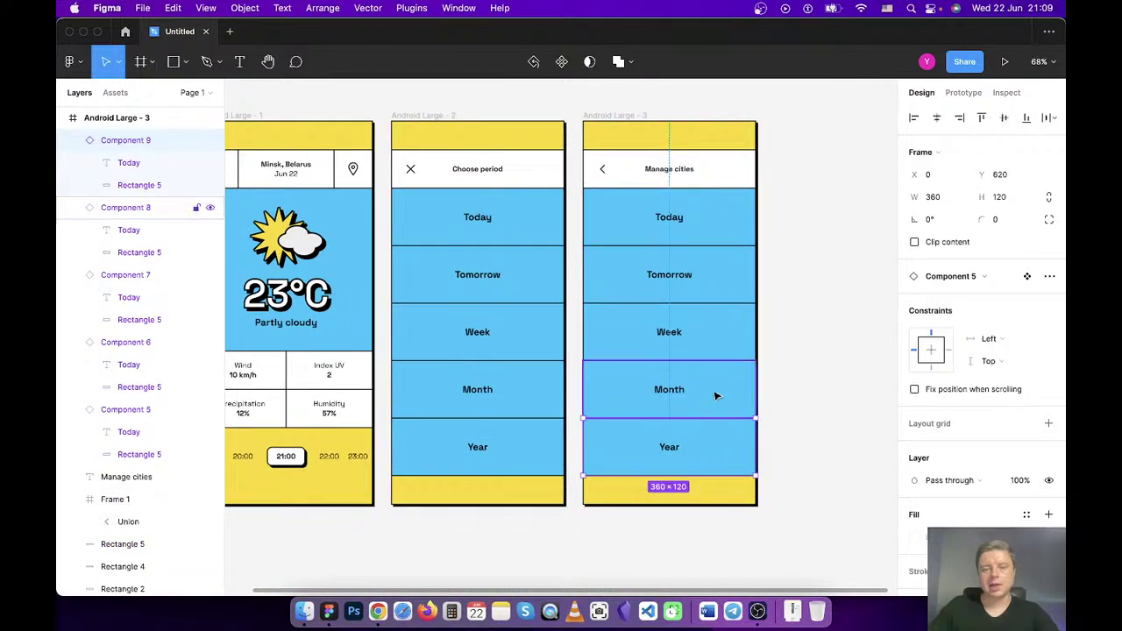
{"action": "left_click", "coordinate": [714, 394], "text": "shift"}
{"action": "left_click", "coordinate": [707, 333], "text": "shift"}
{"action": "left_click", "coordinate": [701, 290], "text": "shift"}
{"action": "key", "text": "Delete"}
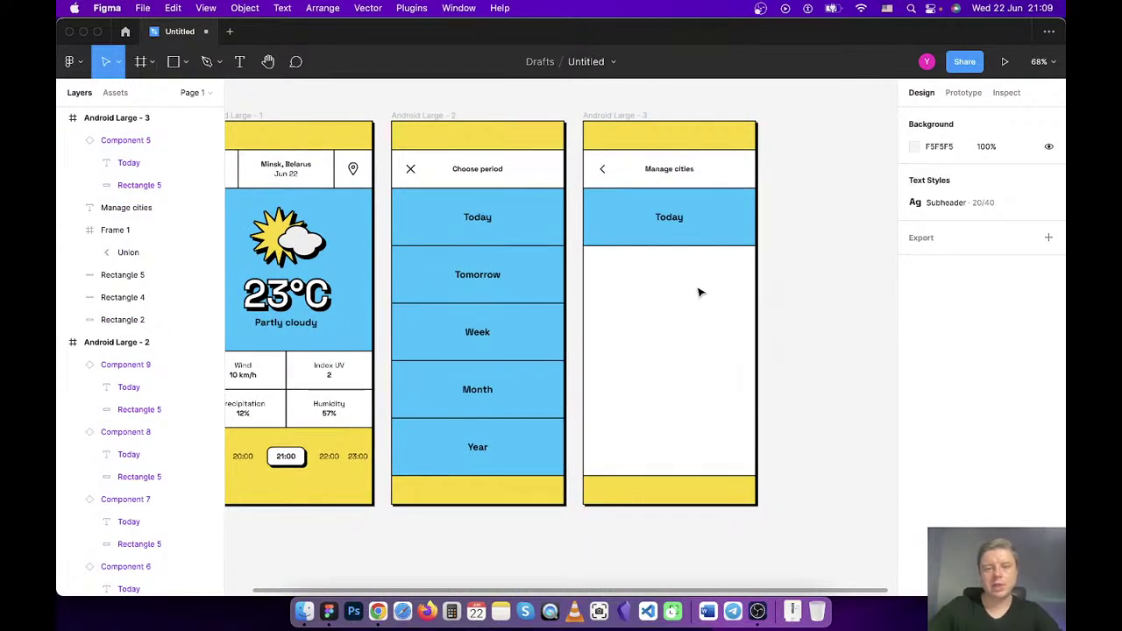
- Delete the bottom yellow bar and the remaining Today row
{"action": "left_click", "coordinate": [672, 484]}
{"action": "key", "text": "Delete"}
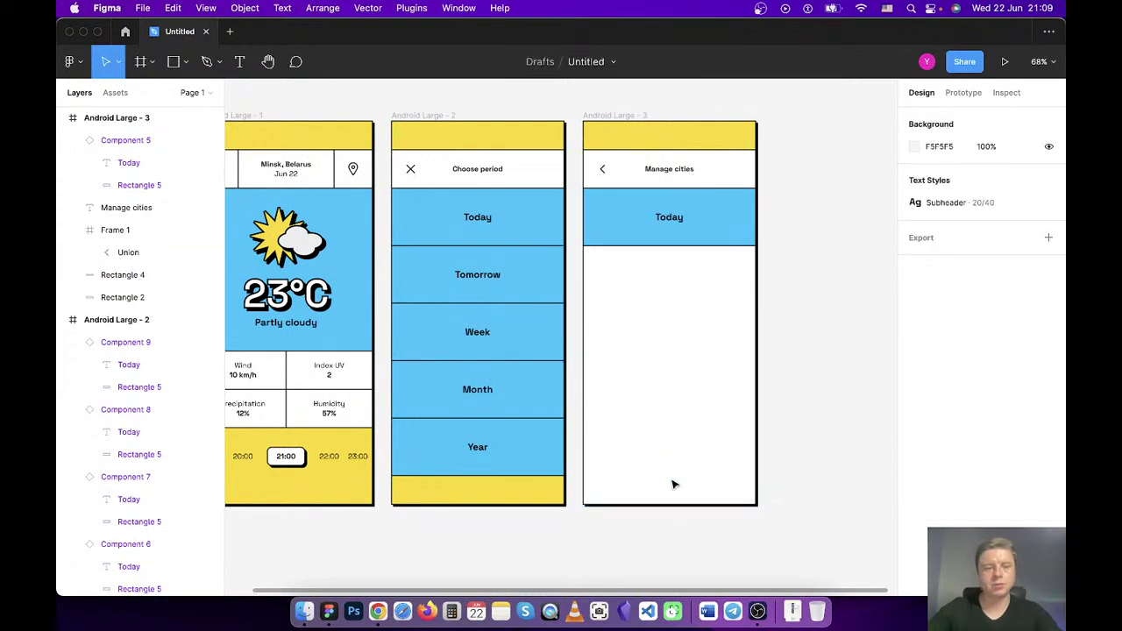
{"action": "scroll", "coordinate": [674, 213], "scroll_direction": "down", "scroll_amount": 1}
{"action": "scroll", "coordinate": [681, 346], "scroll_direction": "up", "scroll_amount": 3}
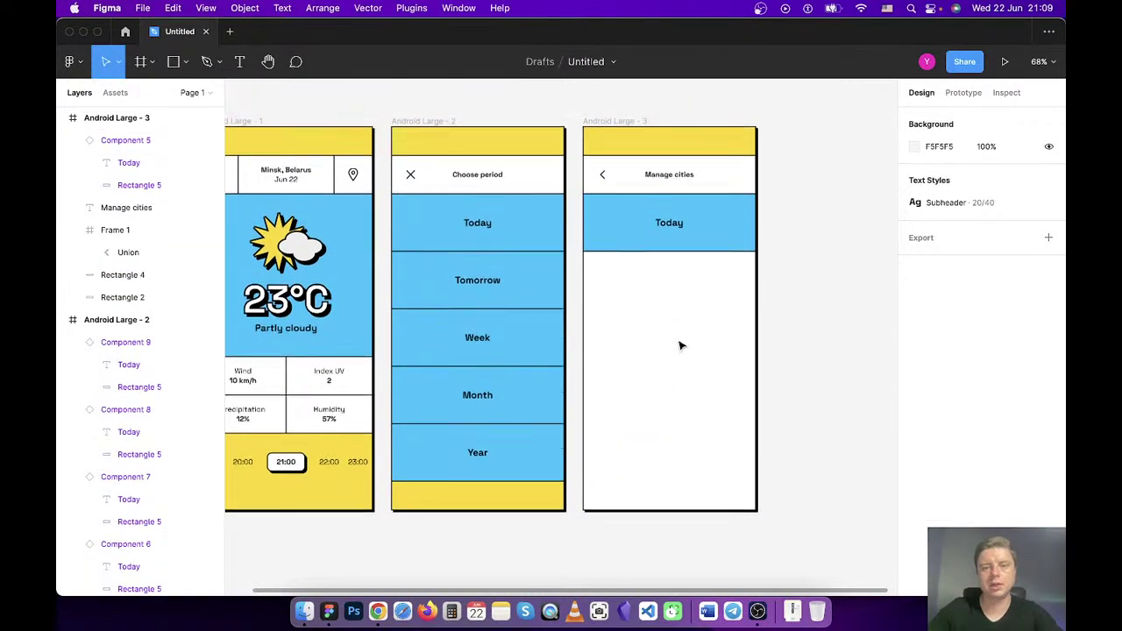
{"action": "left_click", "coordinate": [676, 272]}
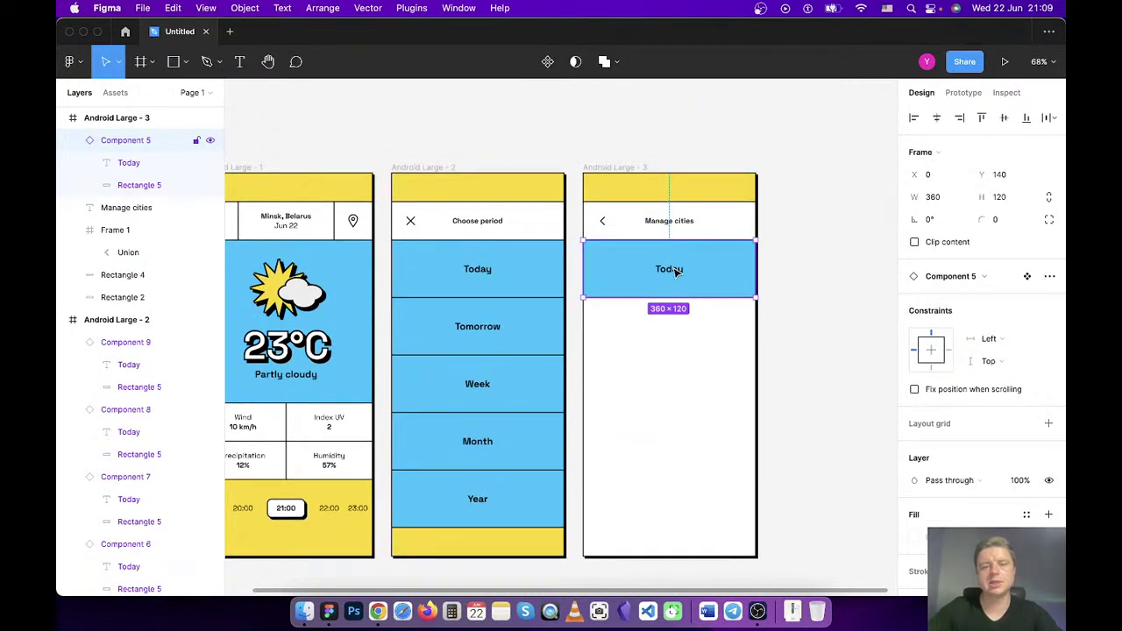
{"action": "key", "text": "Delete"}
- Paste a copy of the first screen's blue weather panel into Android Large - 3
{"action": "scroll", "coordinate": [689, 288], "scroll_direction": "left", "scroll_amount": 3}
{"action": "left_click", "coordinate": [442, 272]}
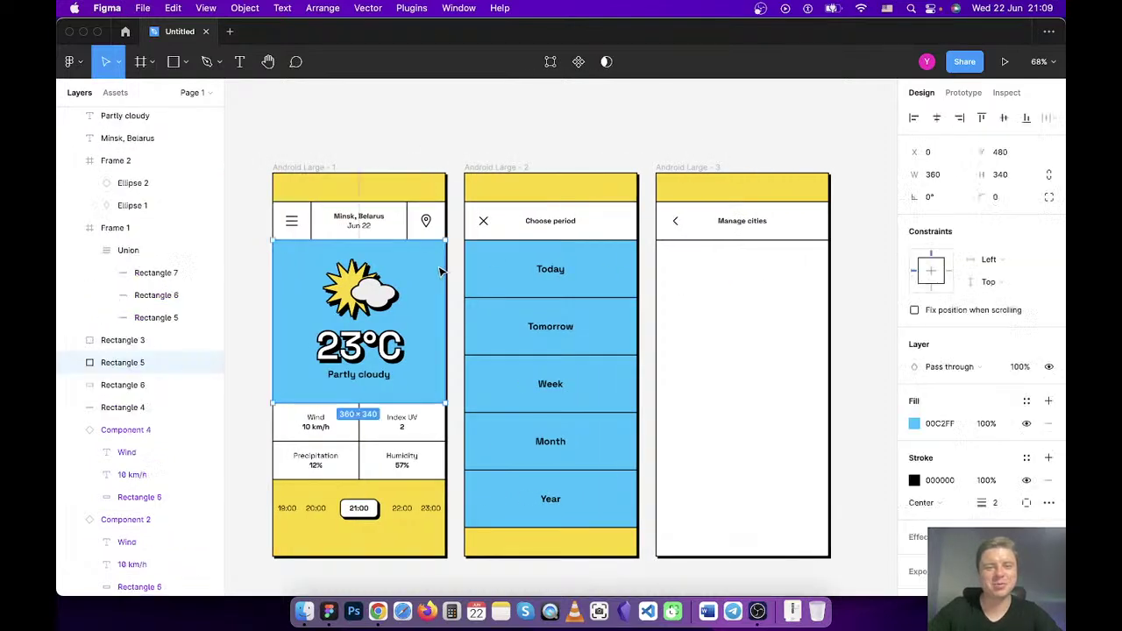
{"action": "left_click", "coordinate": [686, 168]}
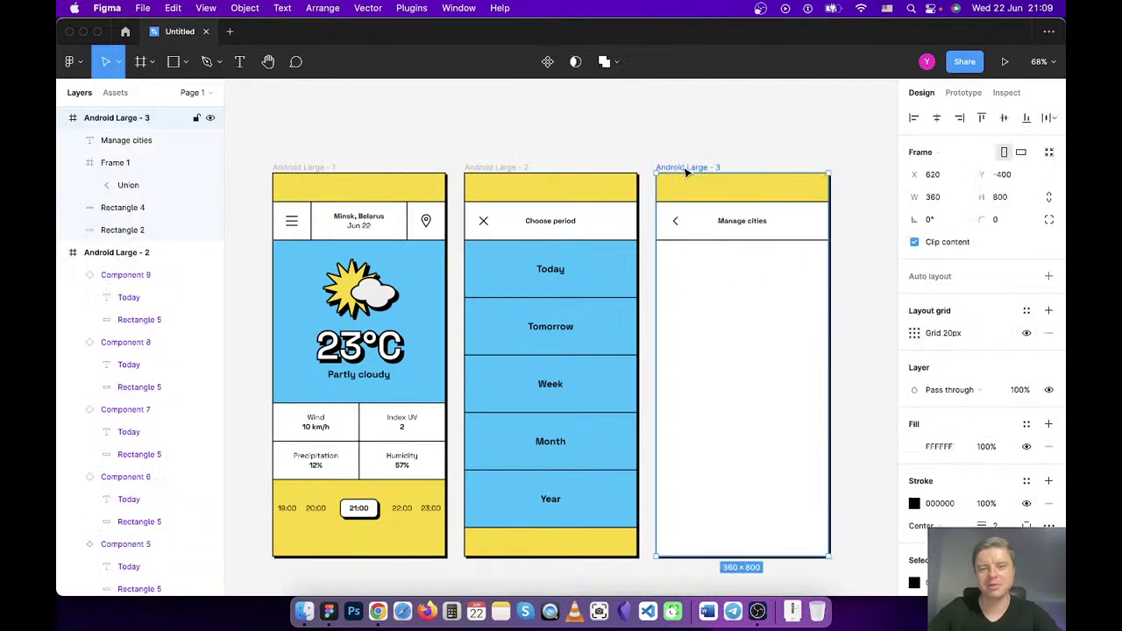
{"action": "scroll", "coordinate": [737, 263], "scroll_direction": "down", "scroll_amount": 1}
{"action": "key", "text": "cmd+v"}
- Shrink the pasted blue panel to 120 px high under the Manage cities header
{"action": "left_click_drag", "start_coordinate": [772, 382], "coordinate": [763, 277]}
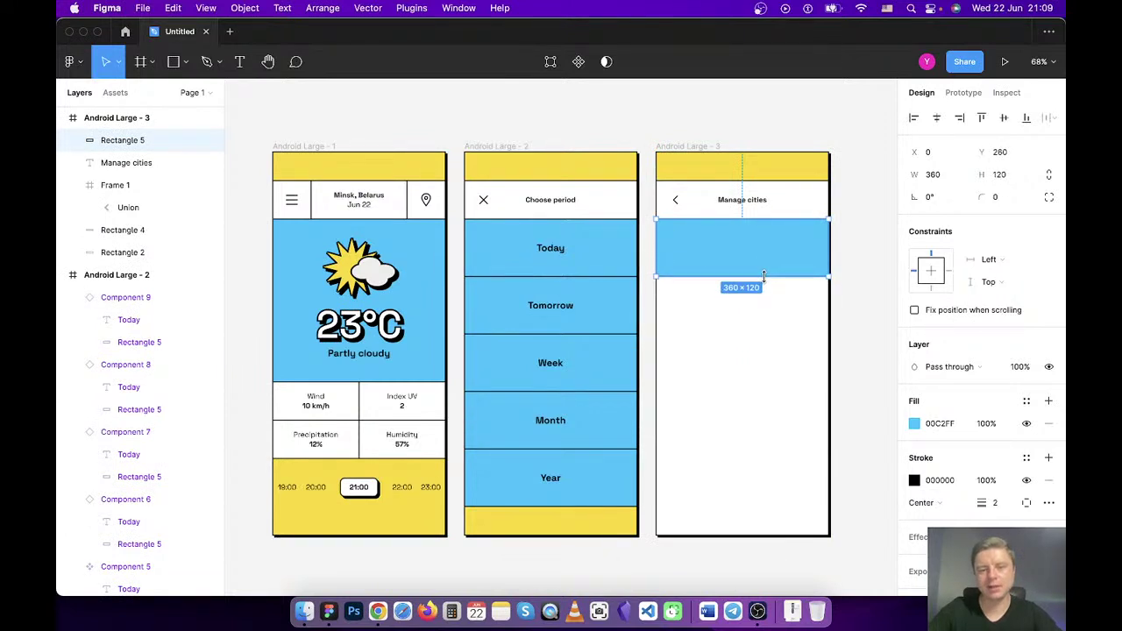
{"action": "scroll", "coordinate": [763, 277], "scroll_direction": "down", "scroll_amount": 1}
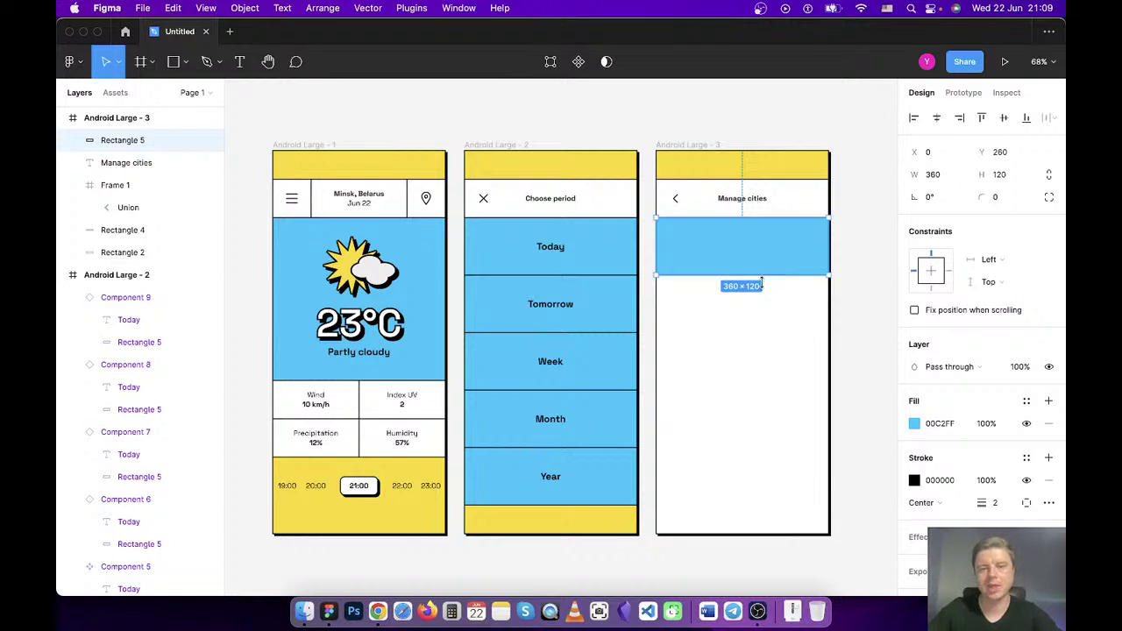
{"action": "scroll", "coordinate": [724, 345], "scroll_direction": "right", "scroll_amount": 2}
{"action": "scroll", "coordinate": [724, 345], "scroll_direction": "up", "scroll_amount": 1}
{"action": "scroll", "coordinate": [526, 316], "scroll_direction": "left", "scroll_amount": 2}
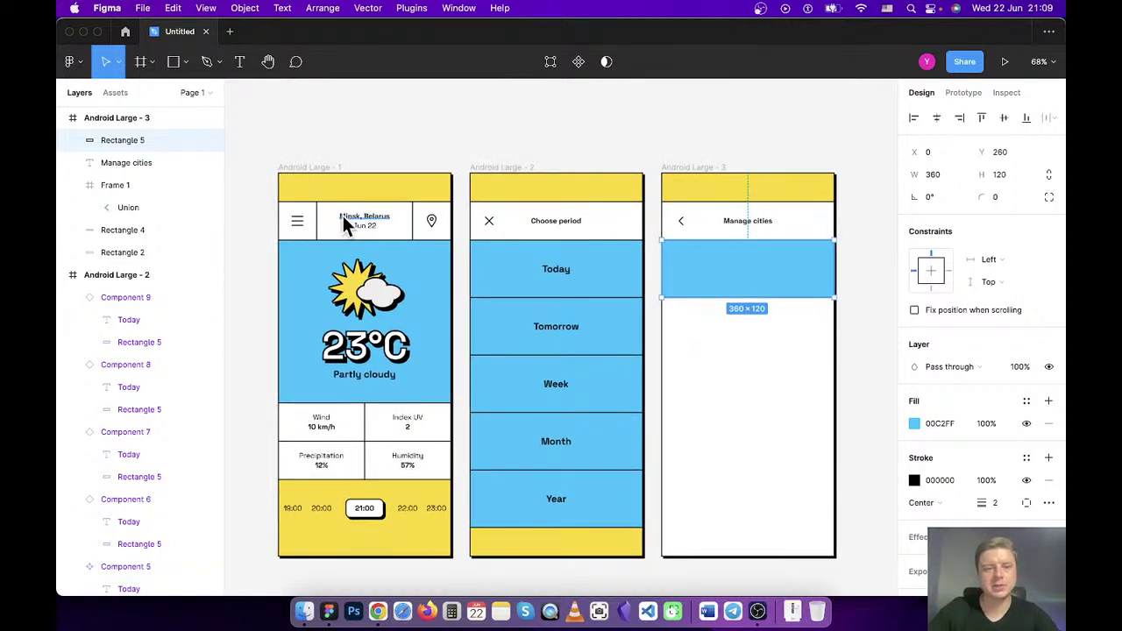
{"action": "scroll", "coordinate": [346, 226], "scroll_direction": "left", "scroll_amount": 1}
- Select the Minsk, Belarus and Jun 22 text layers on the first screen
{"action": "left_click", "coordinate": [348, 228]}
{"action": "left_click", "coordinate": [379, 220]}
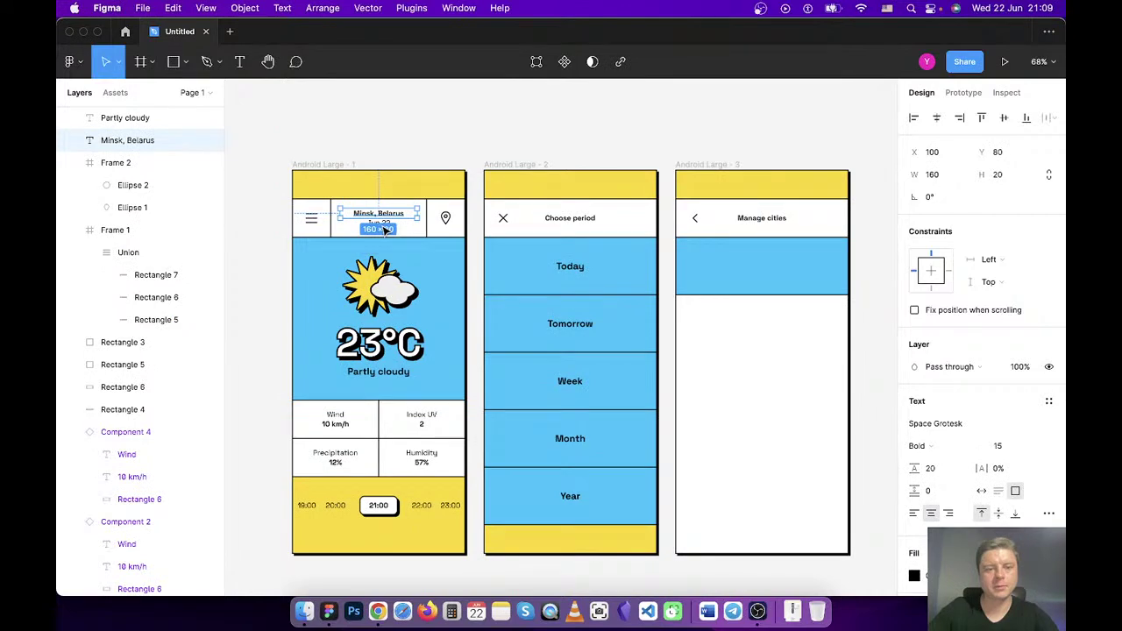
{"action": "scroll", "coordinate": [378, 223], "scroll_direction": "up", "scroll_amount": 5}
{"action": "left_click", "coordinate": [380, 221], "text": "shift"}
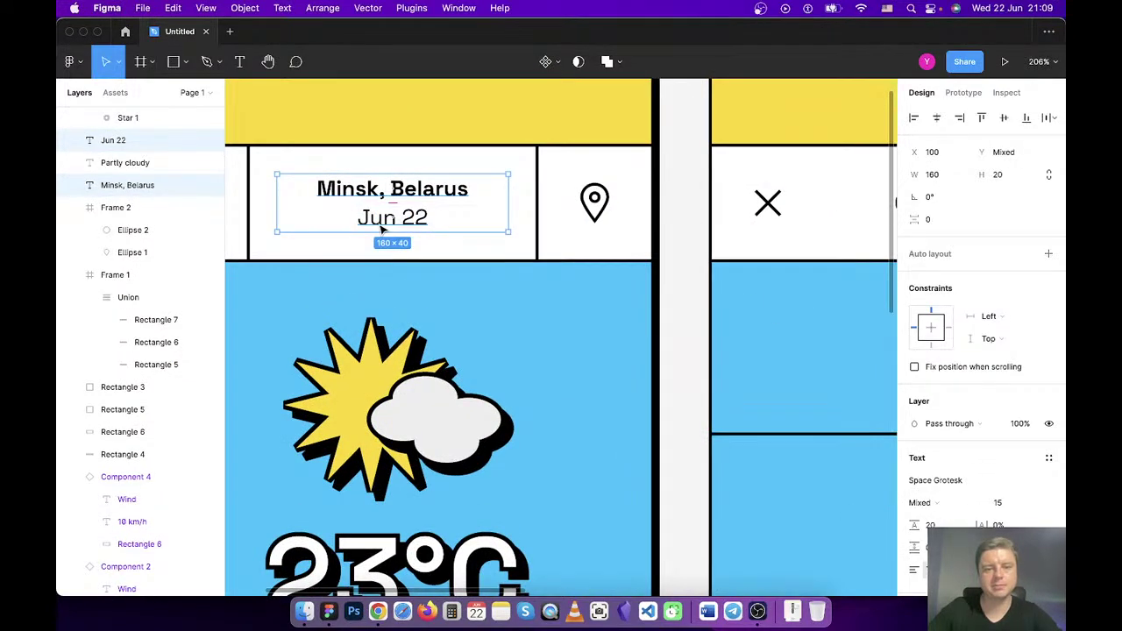
{"action": "scroll", "coordinate": [377, 243], "scroll_direction": "down", "scroll_amount": 6}
{"action": "scroll", "coordinate": [495, 263], "scroll_direction": "right", "scroll_amount": 3}
{"action": "scroll", "coordinate": [498, 242], "scroll_direction": "up", "scroll_amount": 5}
- Paste the city and date text onto the blue band and left-align it at X 40
{"action": "left_click", "coordinate": [489, 242]}
{"action": "key", "text": "cmd+v"}
{"action": "left_click_drag", "start_coordinate": [506, 180], "coordinate": [474, 242]}
{"action": "key", "text": "ctrl+g"}
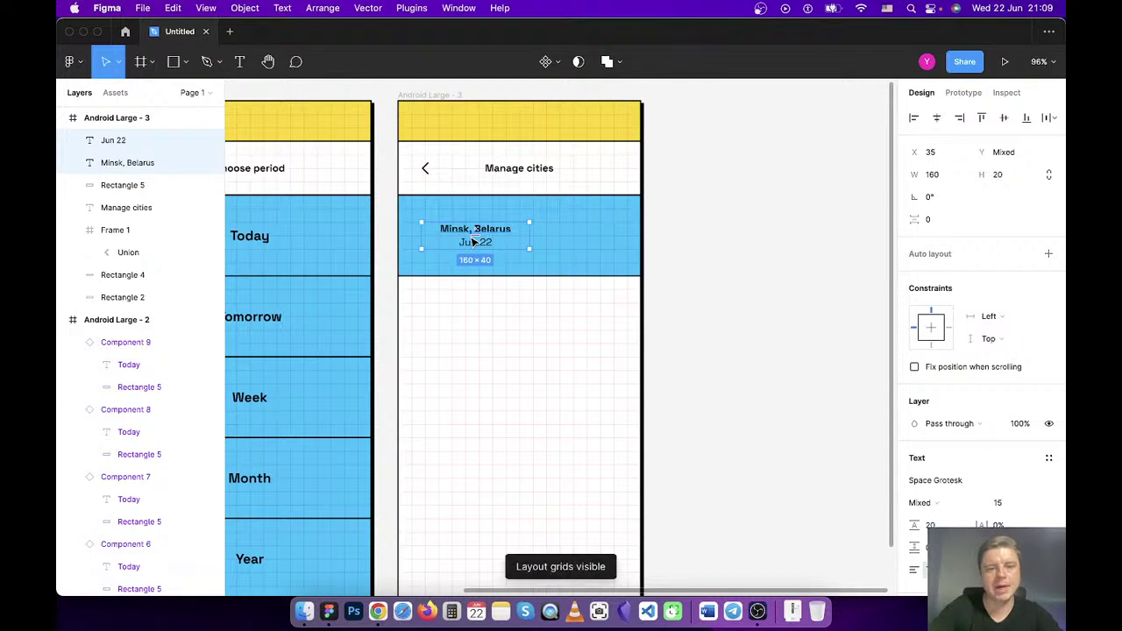
{"action": "left_click_drag", "start_coordinate": [454, 235], "coordinate": [458, 235]}
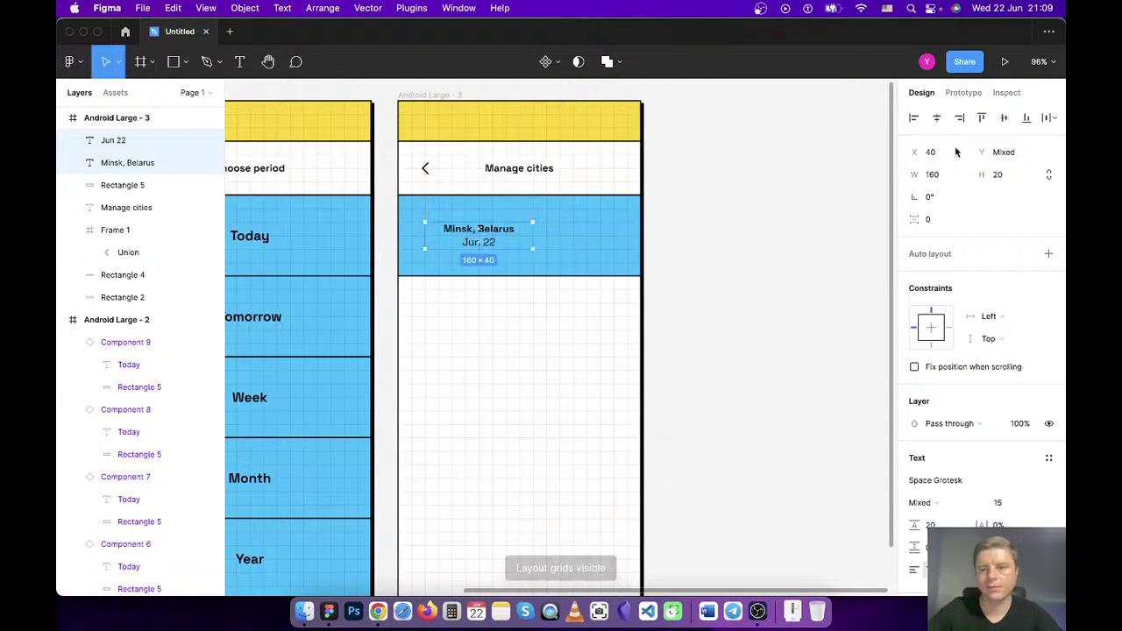
{"action": "left_click", "coordinate": [912, 571]}
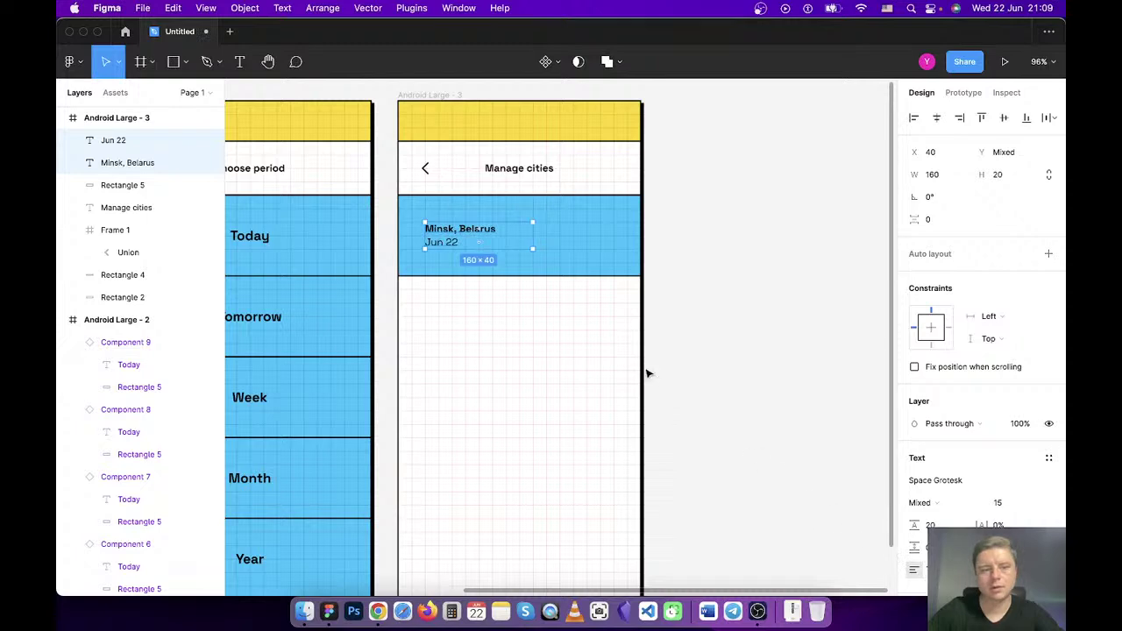
{"action": "left_click", "coordinate": [708, 380]}
{"action": "scroll", "coordinate": [463, 268], "scroll_direction": "up", "scroll_amount": 10}
{"action": "scroll", "coordinate": [552, 279], "scroll_direction": "right", "scroll_amount": 2}
{"action": "left_click", "coordinate": [645, 243]}
- Edit the band text so 'Minsk' sits above 'Belarus', replacing the Jun 22 date
{"action": "double_click", "coordinate": [645, 243]}
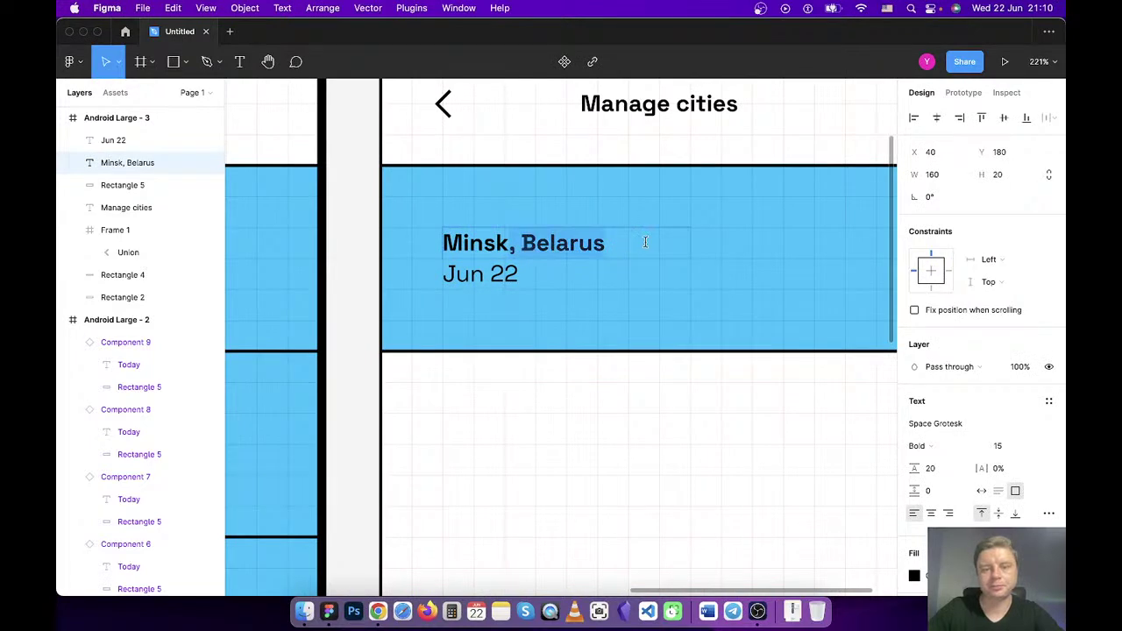
{"action": "key", "text": "BackSpace"}
{"action": "key", "text": "BackSpace"}
{"action": "key", "text": "BackSpace"}
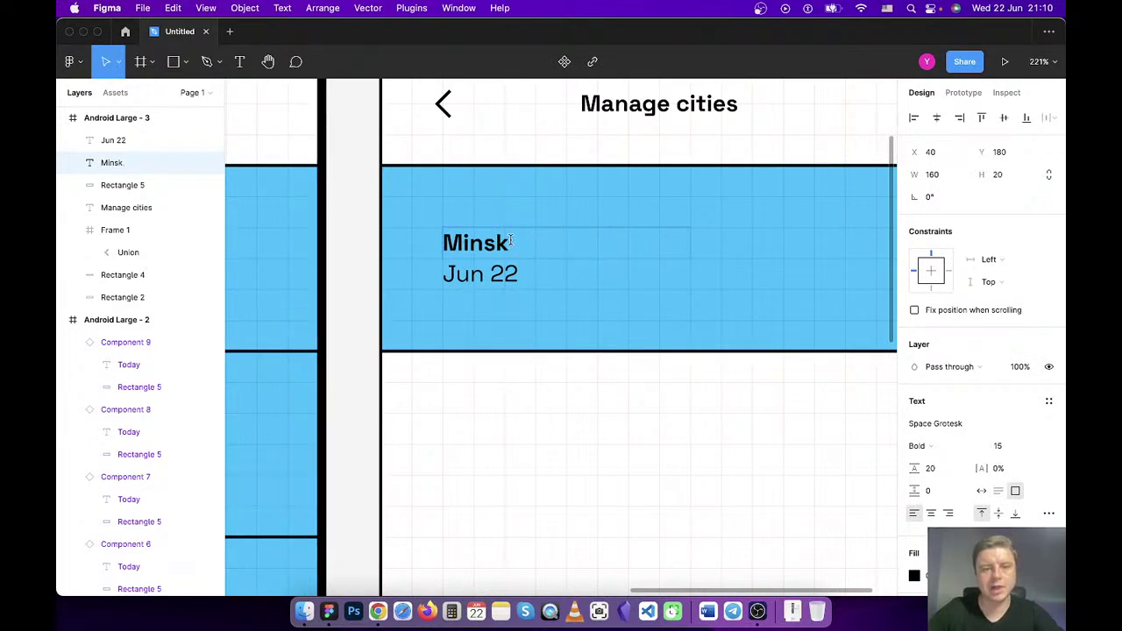
{"action": "left_click", "coordinate": [462, 270]}
{"action": "key", "text": "Return"}
{"action": "type", "text": "Bela"}
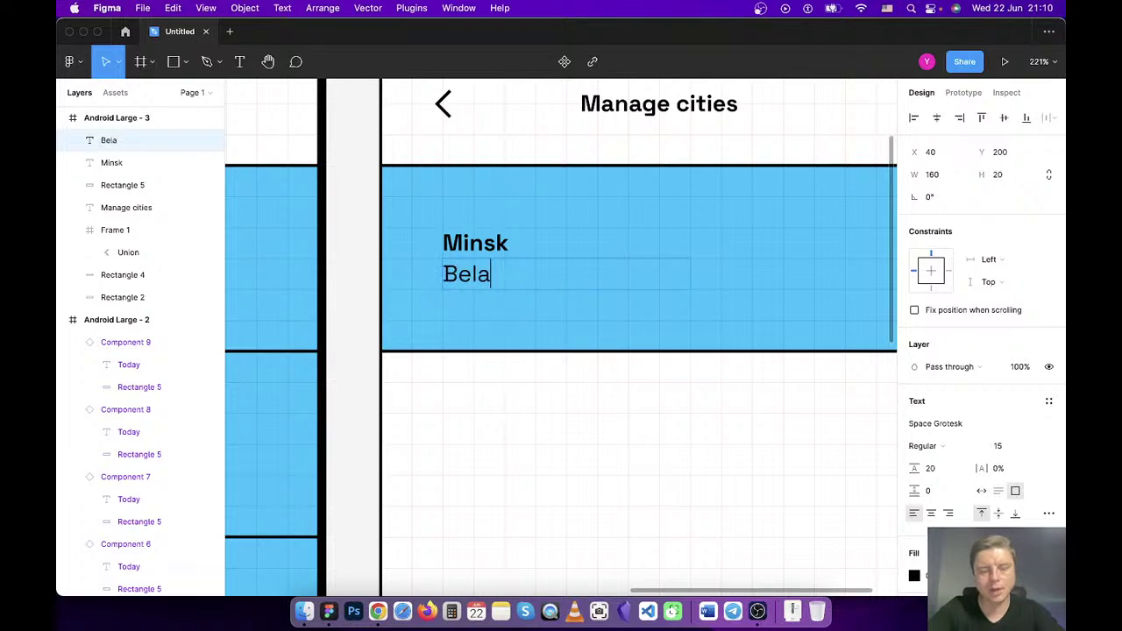
{"action": "left_click", "coordinate": [537, 441]}
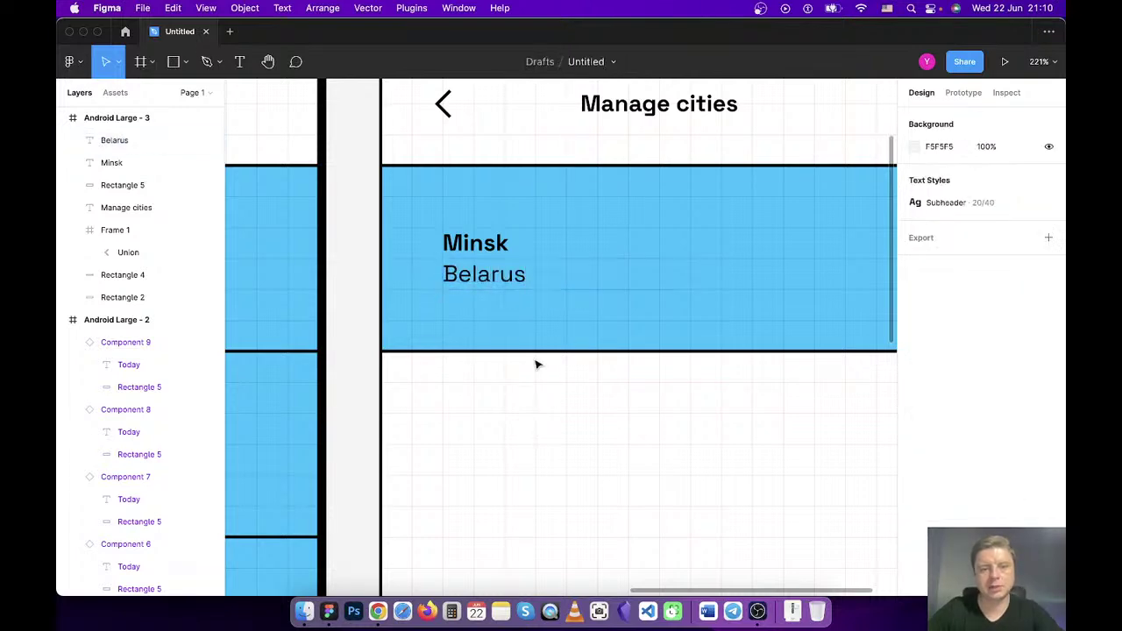
- Select the large 23°C temperature on the main weather screen and return to Manage cities
{"action": "scroll", "coordinate": [537, 433], "scroll_direction": "down", "scroll_amount": 6}
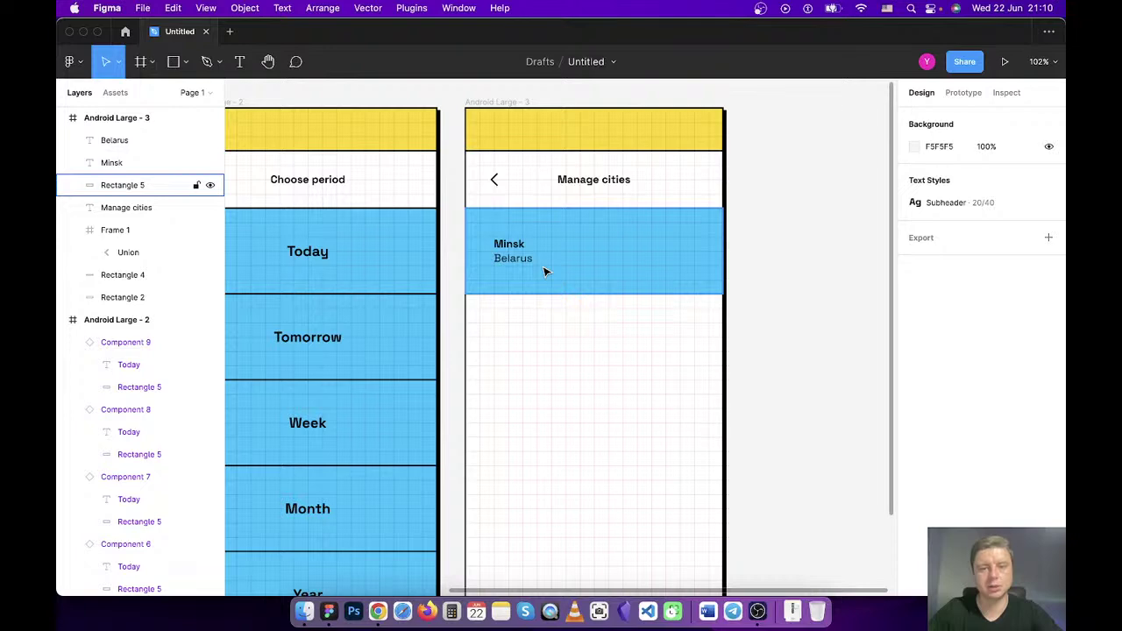
{"action": "scroll", "coordinate": [743, 312], "scroll_direction": "left", "scroll_amount": 3}
{"action": "scroll", "coordinate": [745, 312], "scroll_direction": "left", "scroll_amount": 12}
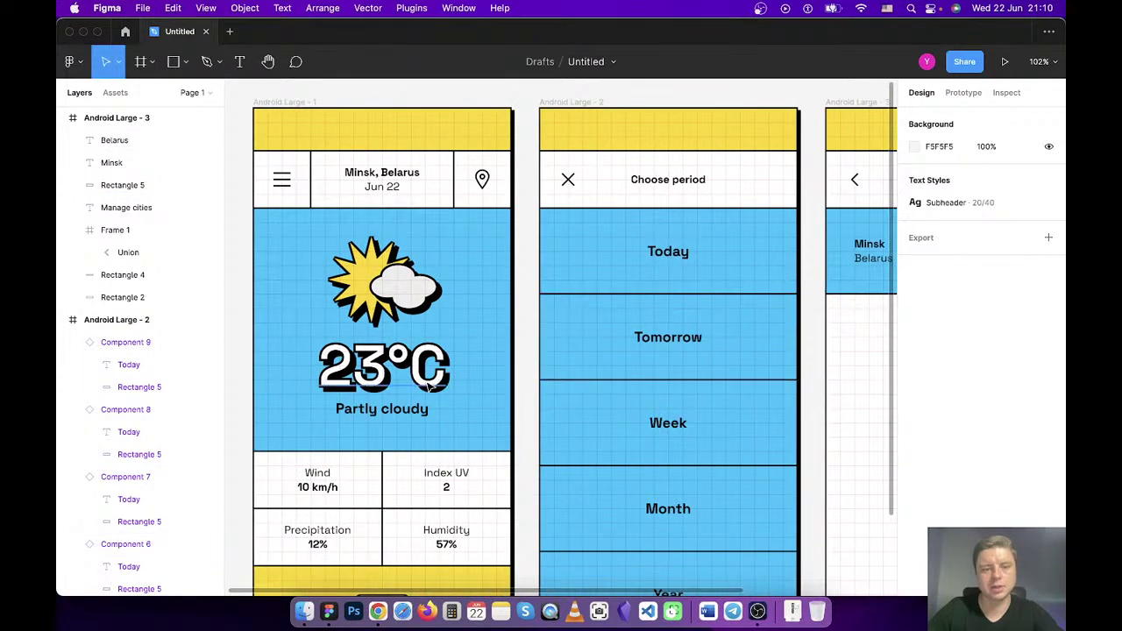
{"action": "left_click", "coordinate": [402, 379]}
{"action": "scroll", "coordinate": [401, 380], "scroll_direction": "right", "scroll_amount": 10}
{"action": "scroll", "coordinate": [553, 278], "scroll_direction": "right", "scroll_amount": 4}
{"action": "scroll", "coordinate": [591, 275], "scroll_direction": "up", "scroll_amount": 5}
- Paste the 23°C copy and move it up into the Minsk band
{"action": "left_click", "coordinate": [666, 275]}
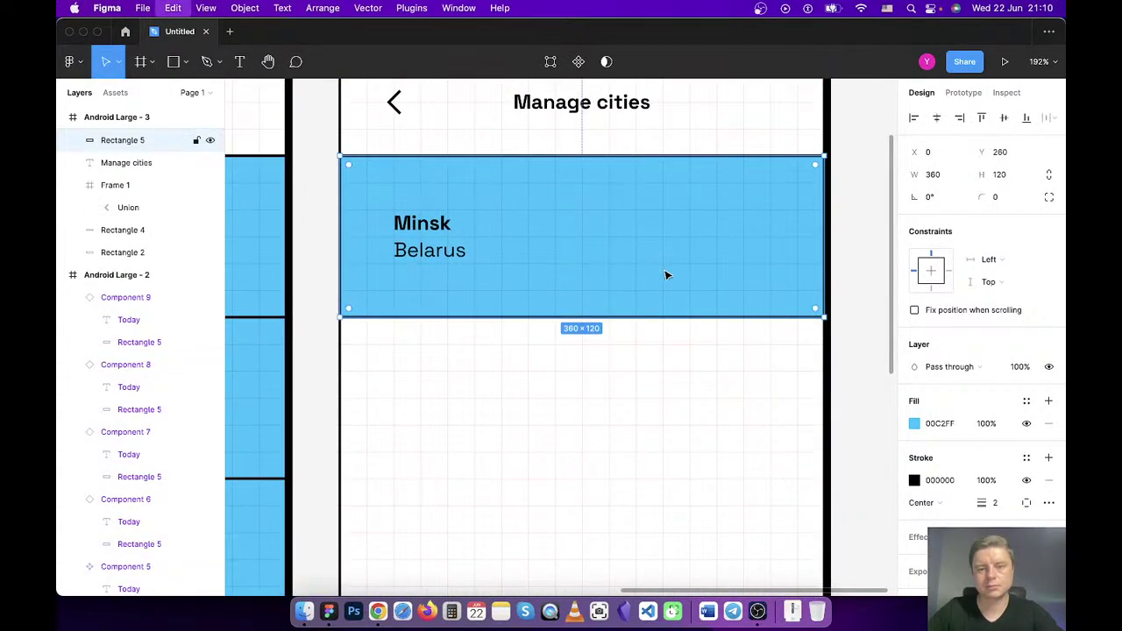
{"action": "key", "text": "super+v"}
{"action": "left_click_drag", "start_coordinate": [616, 455], "coordinate": [655, 244]}
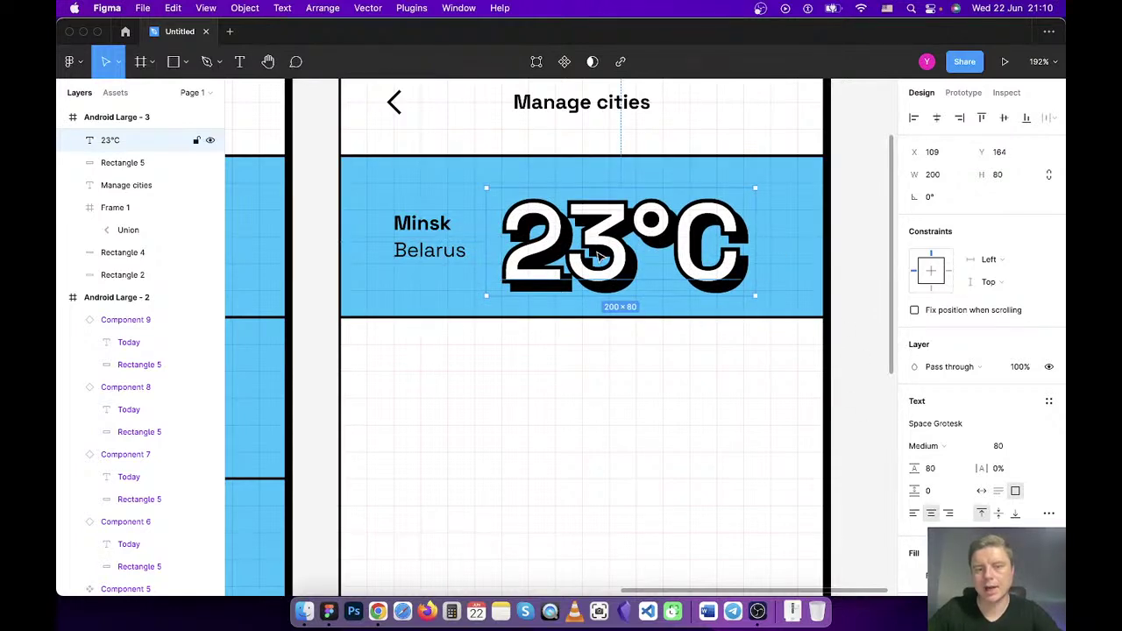
{"action": "double_click", "coordinate": [627, 260]}
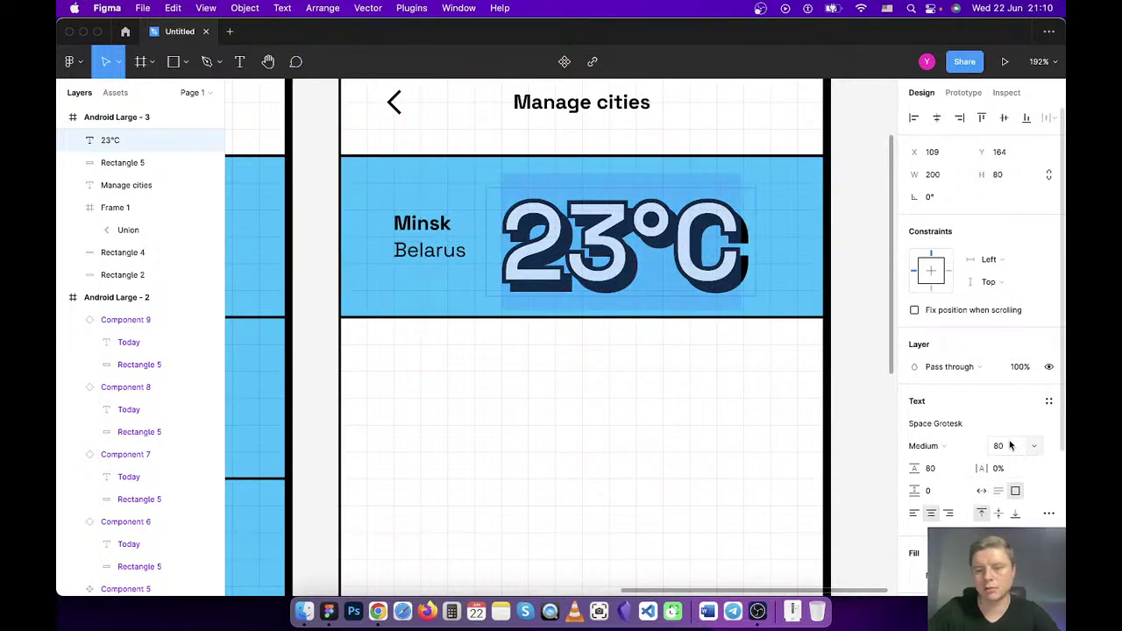
- Give the 23°C text font size 50, line height 40, auto height, left alignment and a narrower box
{"action": "left_click", "coordinate": [1007, 449]}
{"action": "type", "text": "60"}
{"action": "key", "text": "Return"}
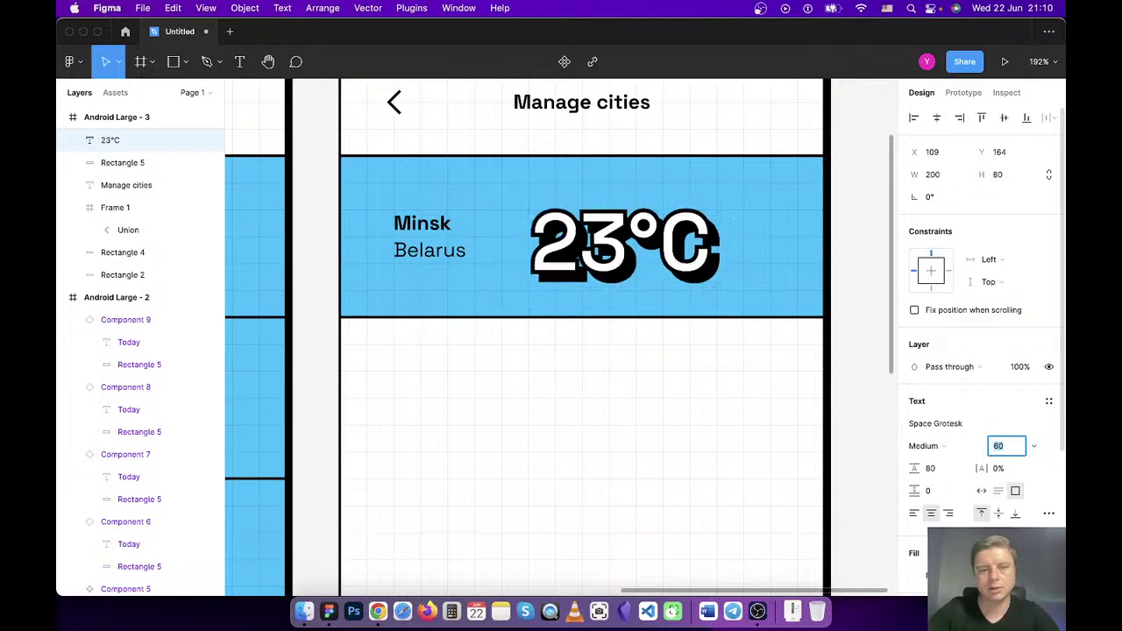
{"action": "type", "text": "50"}
{"action": "key", "text": "Return"}
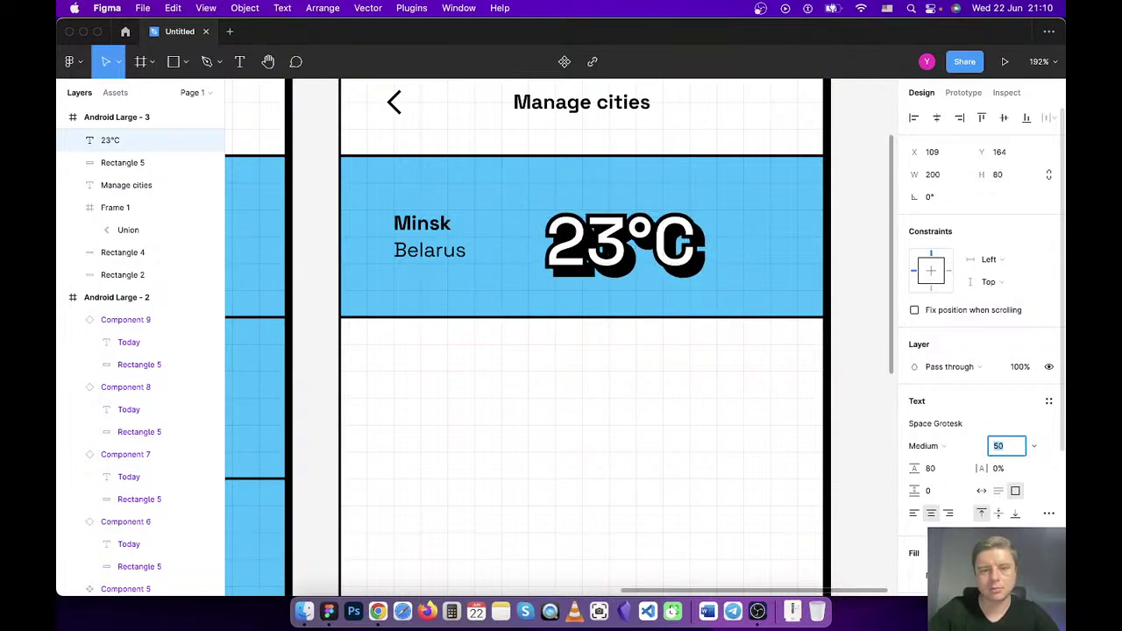
{"action": "left_click", "coordinate": [938, 472]}
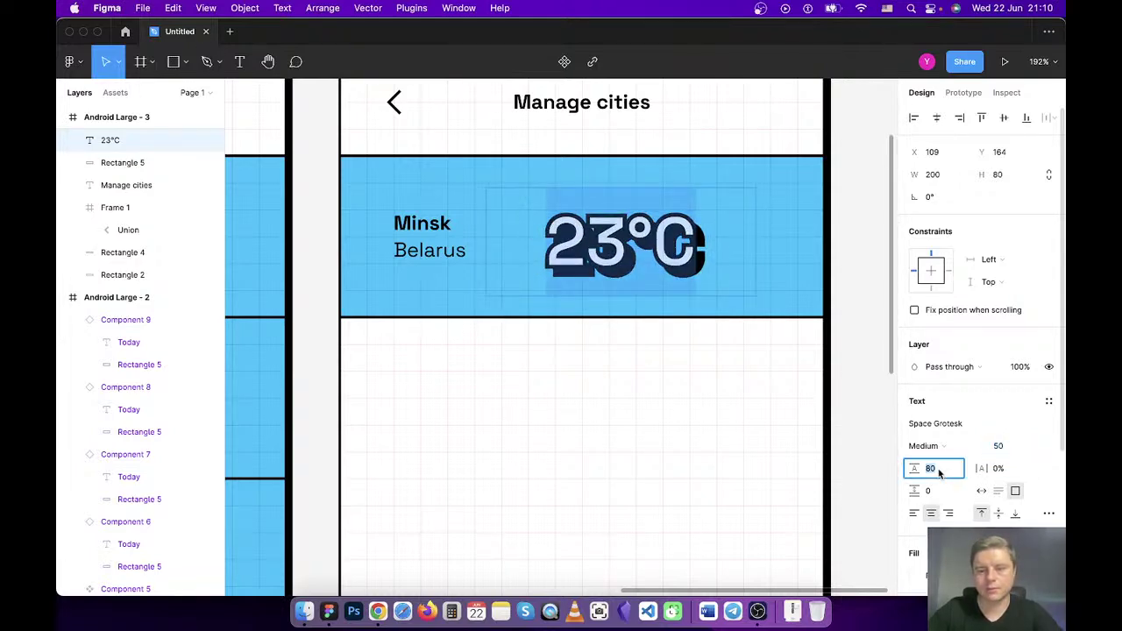
{"action": "type", "text": "40"}
{"action": "key", "text": "Return"}
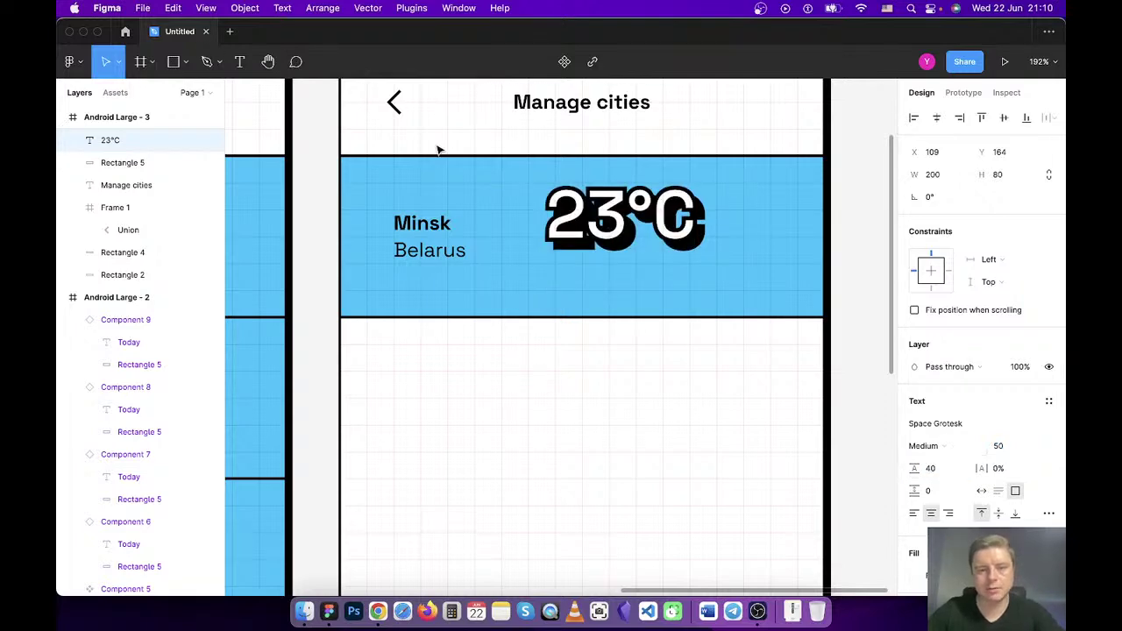
{"action": "left_click", "coordinate": [999, 491]}
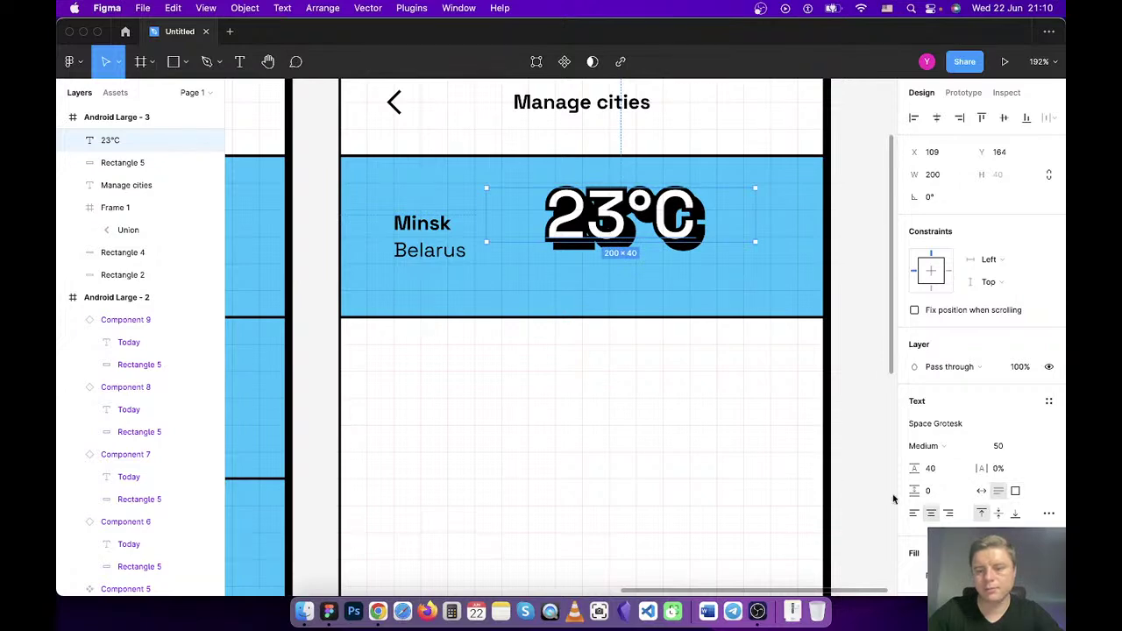
{"action": "left_click", "coordinate": [913, 513]}
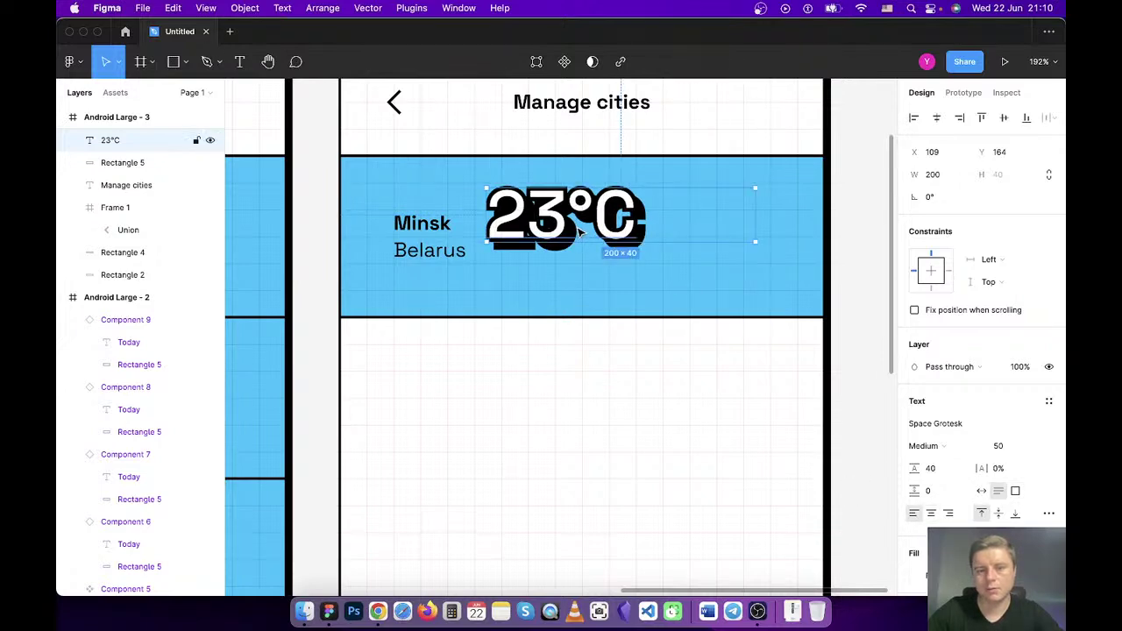
{"action": "left_click_drag", "start_coordinate": [744, 223], "coordinate": [662, 234]}
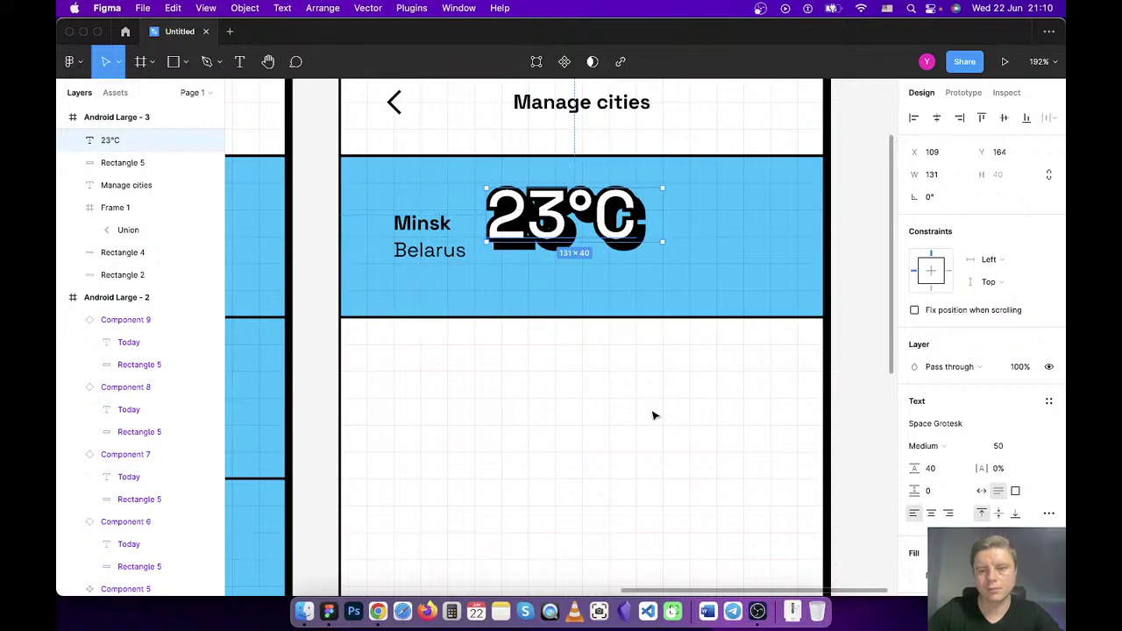
- Reduce the 23°C font size to 40 and place it right of Minsk within the band
{"action": "key", "text": "Return"}
{"action": "left_click", "coordinate": [1001, 446]}
{"action": "type", "text": "4"}
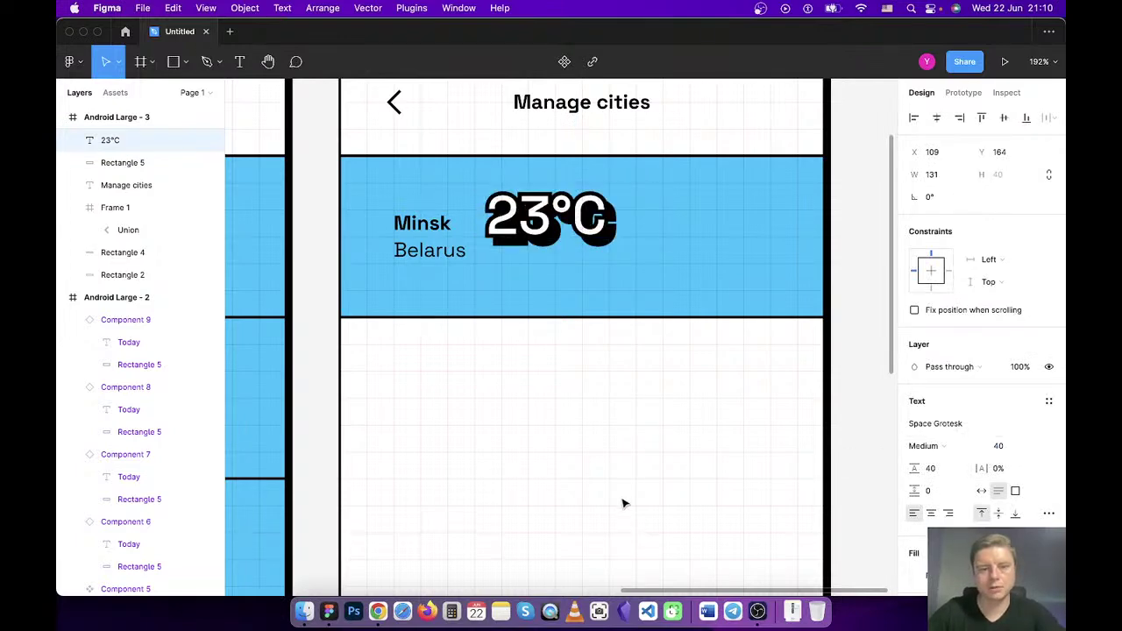
{"action": "left_click_drag", "start_coordinate": [533, 224], "coordinate": [603, 240]}
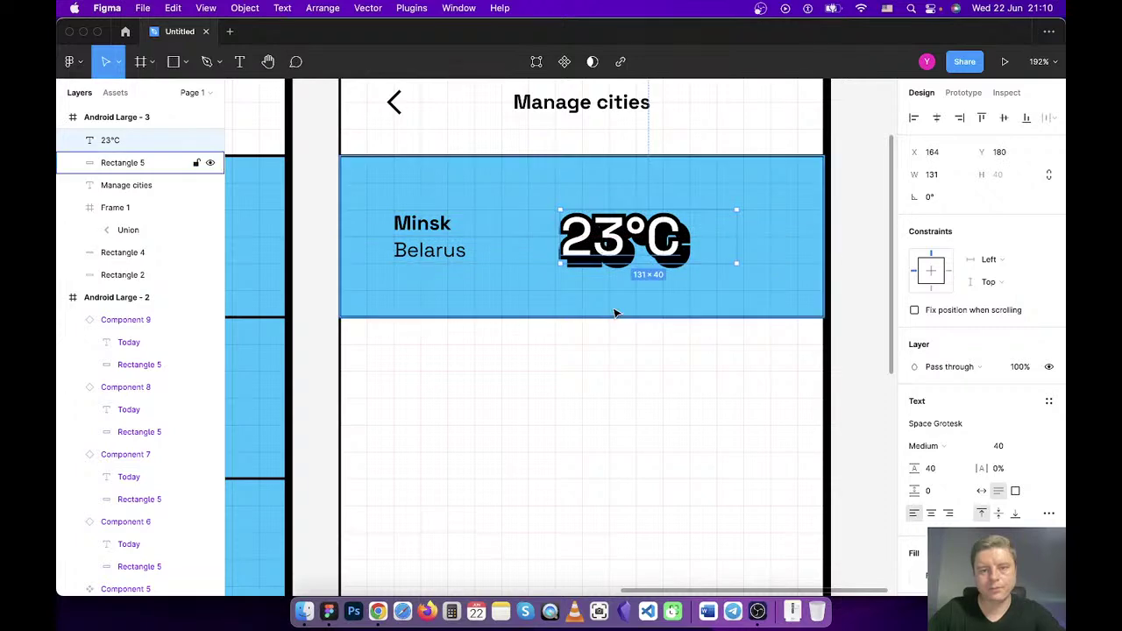
{"action": "scroll", "coordinate": [973, 487], "scroll_direction": "down", "scroll_amount": 2}
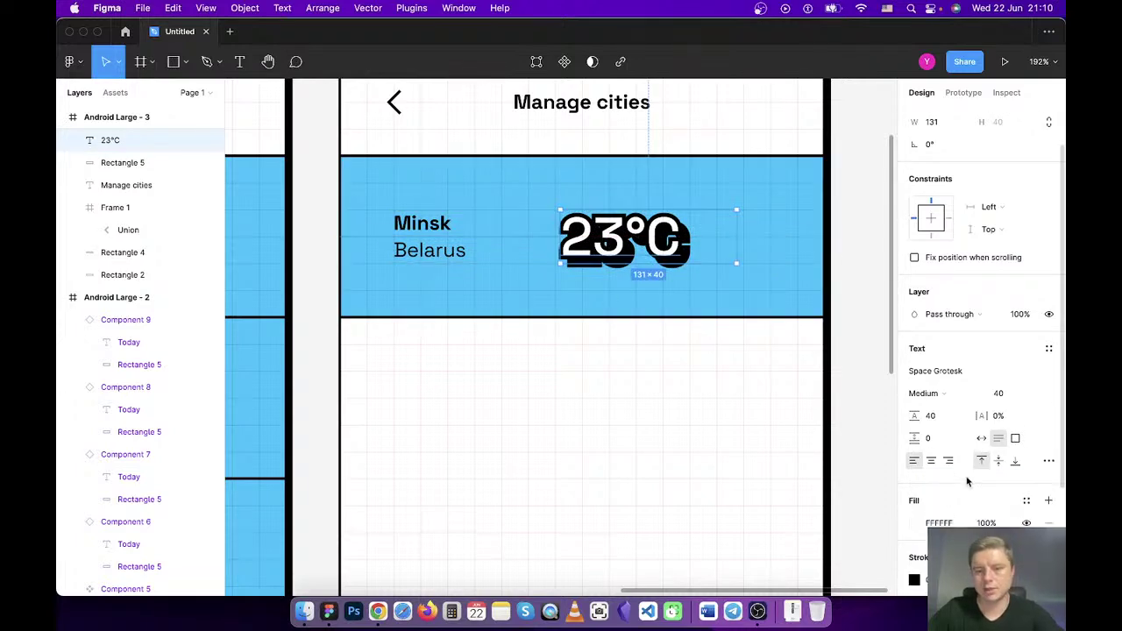
{"action": "scroll", "coordinate": [621, 376], "scroll_direction": "down", "scroll_amount": 10}
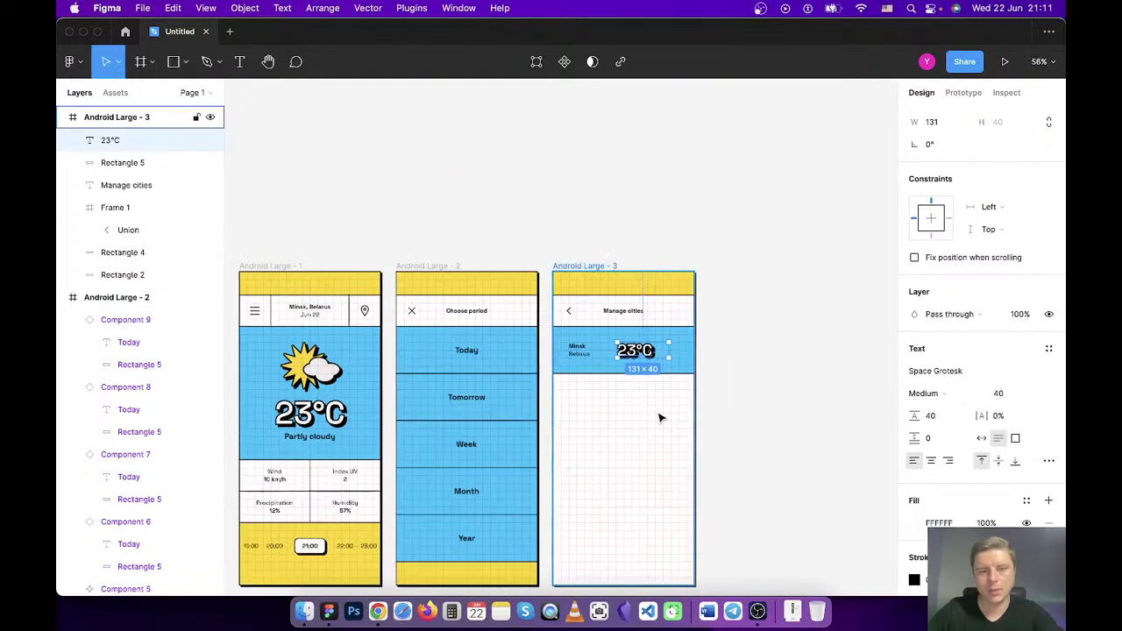
{"action": "scroll", "coordinate": [639, 341], "scroll_direction": "up", "scroll_amount": 10}
{"action": "scroll", "coordinate": [943, 496], "scroll_direction": "down", "scroll_amount": 4}
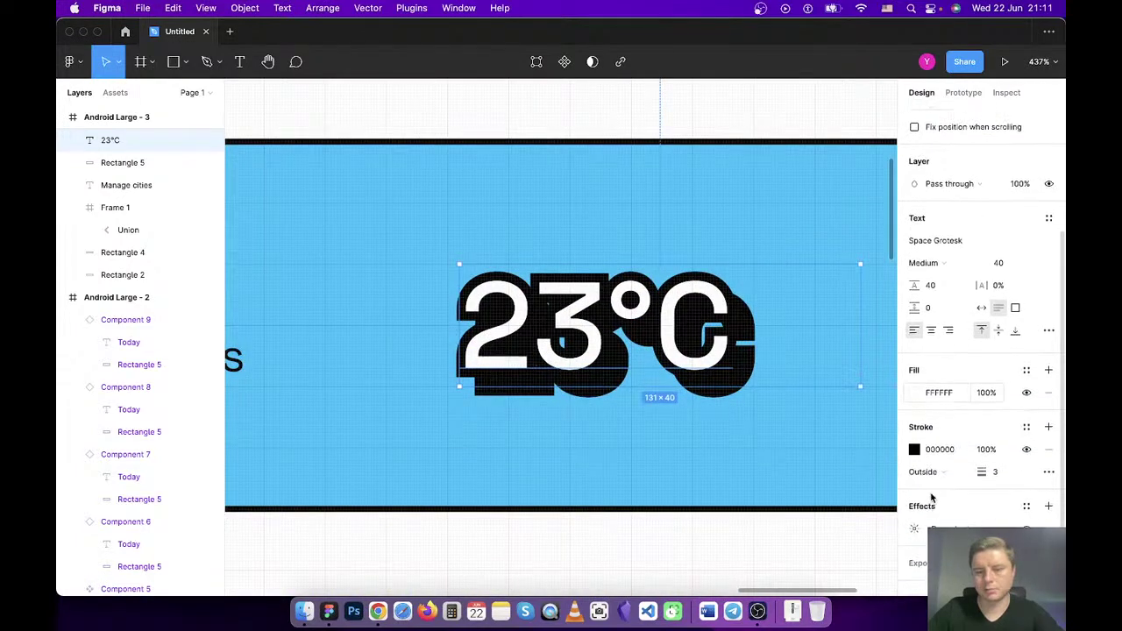
- Set the 23°C outline weight to 1 px
{"action": "left_click", "coordinate": [995, 452]}
{"action": "type", "text": "1"}
{"action": "key", "text": "Return"}
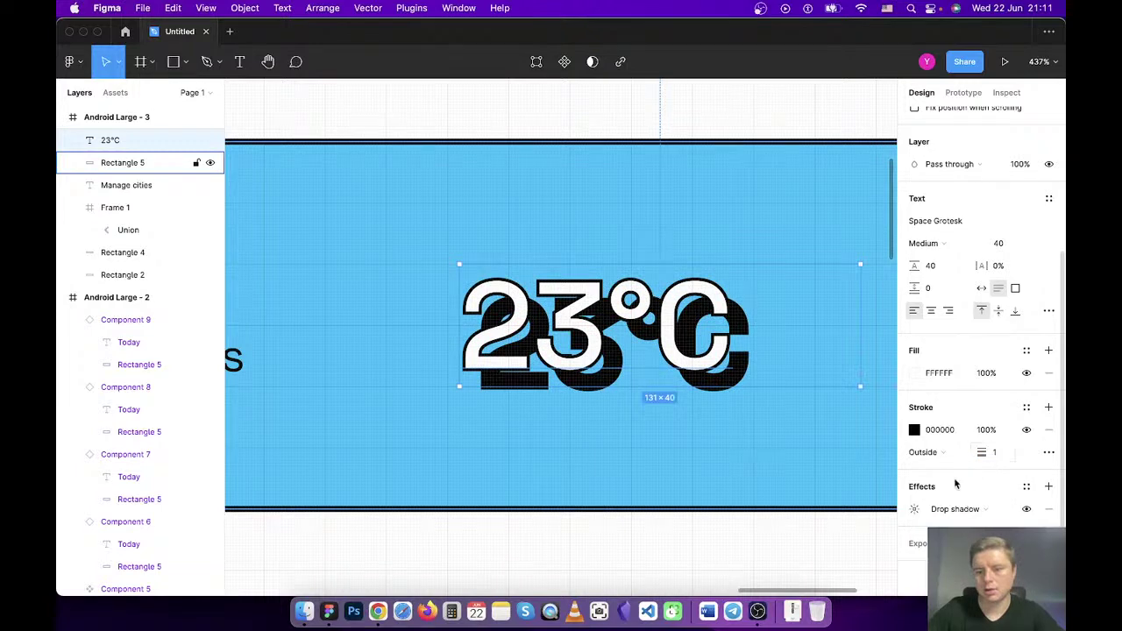
- Change the 23°C drop shadow offset to X 2 and Y 2
{"action": "left_click", "coordinate": [915, 512]}
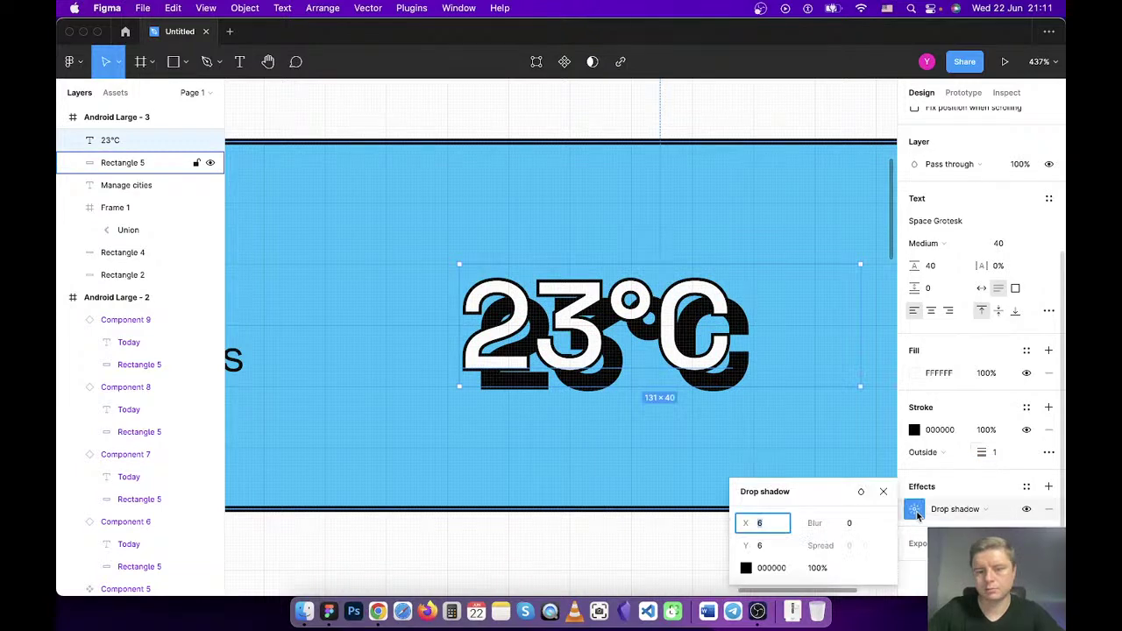
{"action": "left_click", "coordinate": [759, 547]}
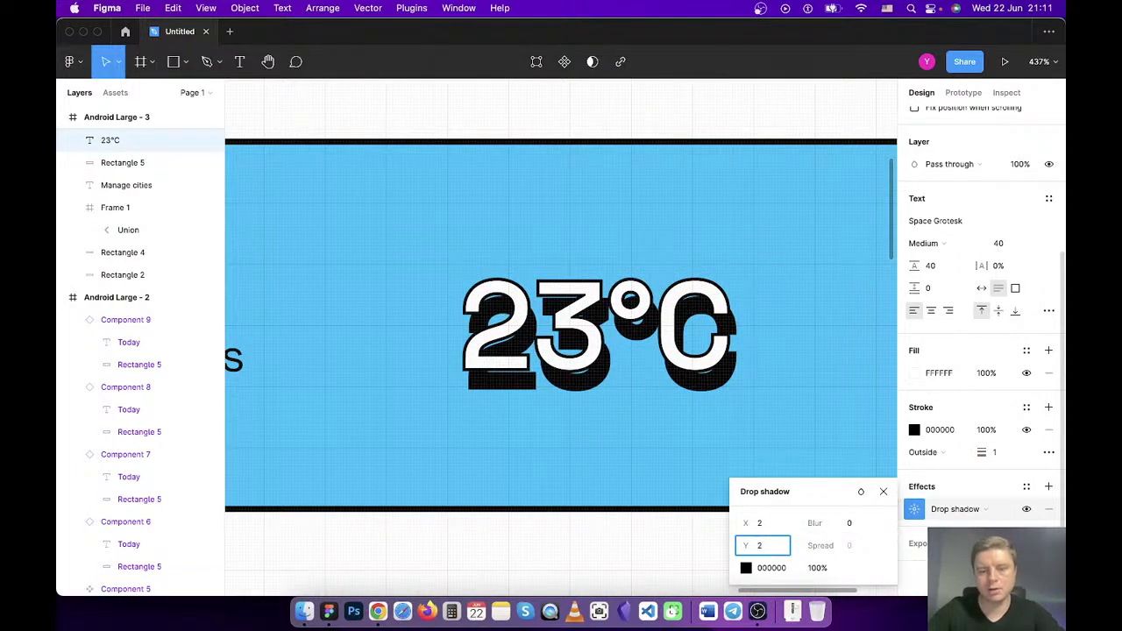
{"action": "type", "text": "2"}
{"action": "key", "text": "Return"}
{"action": "scroll", "coordinate": [798, 469], "scroll_direction": "down", "scroll_amount": 1}
{"action": "left_click", "coordinate": [883, 492]}
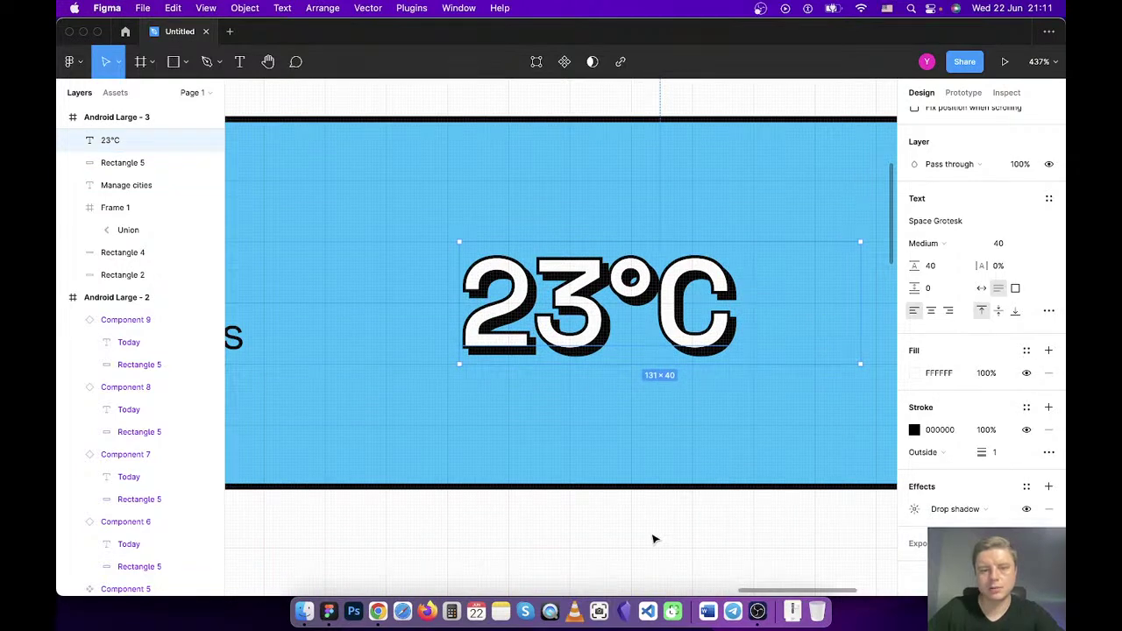
{"action": "left_click", "coordinate": [653, 537]}
{"action": "key", "text": "shift+0"}
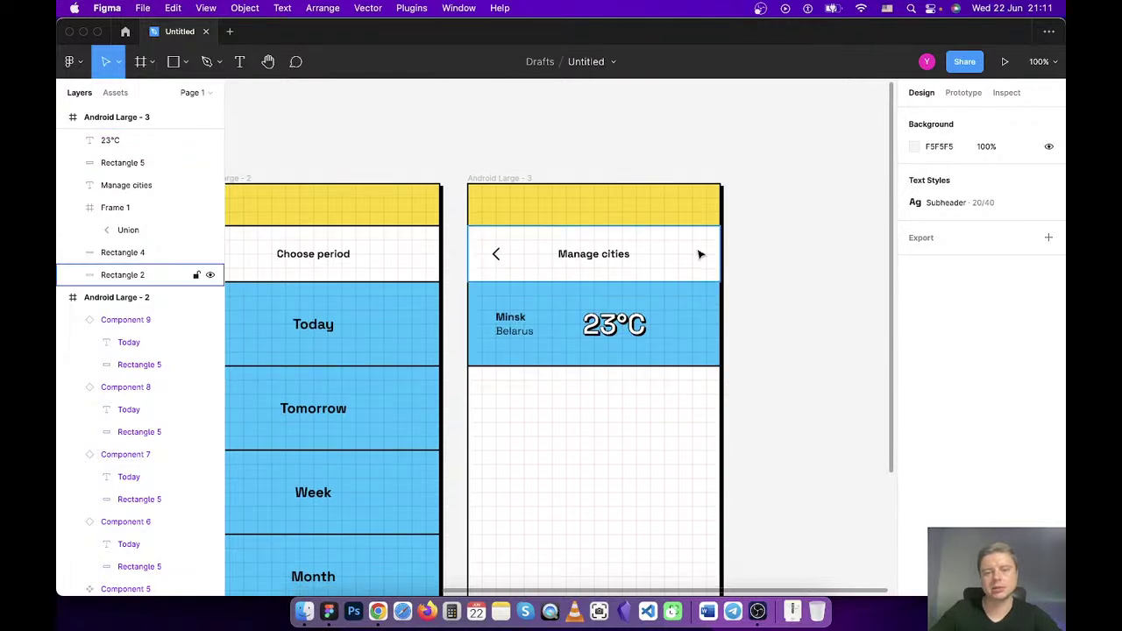
- Resize the 23°C label's text box to 100 × 40 within the band
{"action": "scroll", "coordinate": [703, 263], "scroll_direction": "up", "scroll_amount": 5}
{"action": "scroll", "coordinate": [731, 263], "scroll_direction": "down", "scroll_amount": 5}
{"action": "scroll", "coordinate": [806, 328], "scroll_direction": "left", "scroll_amount": 3}
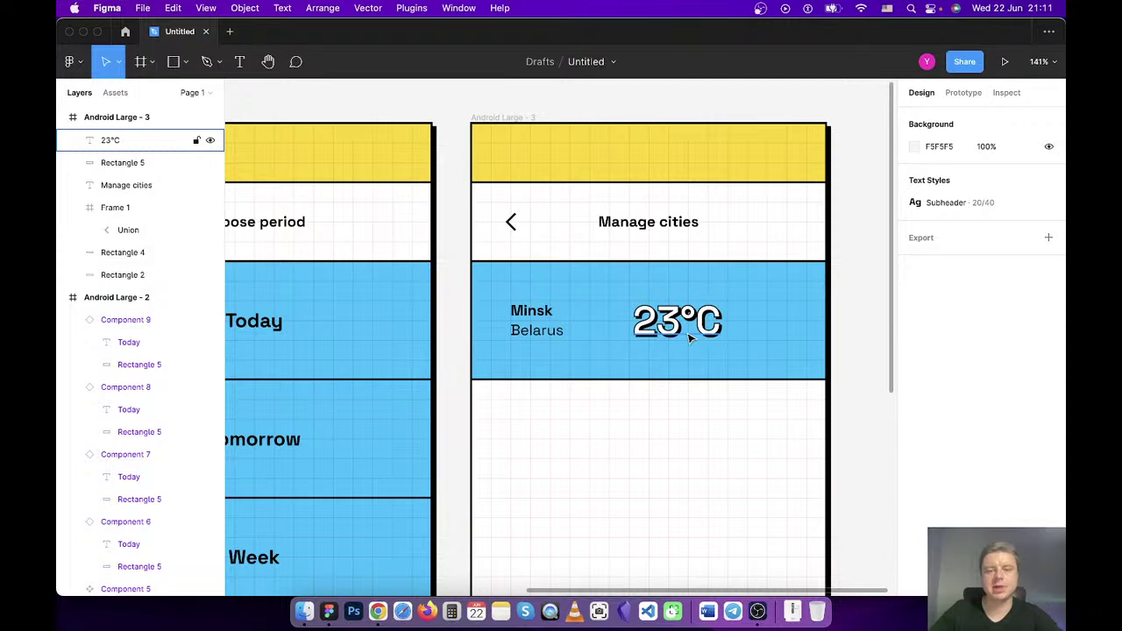
{"action": "scroll", "coordinate": [711, 328], "scroll_direction": "up", "scroll_amount": 5}
{"action": "scroll", "coordinate": [708, 329], "scroll_direction": "down", "scroll_amount": 4}
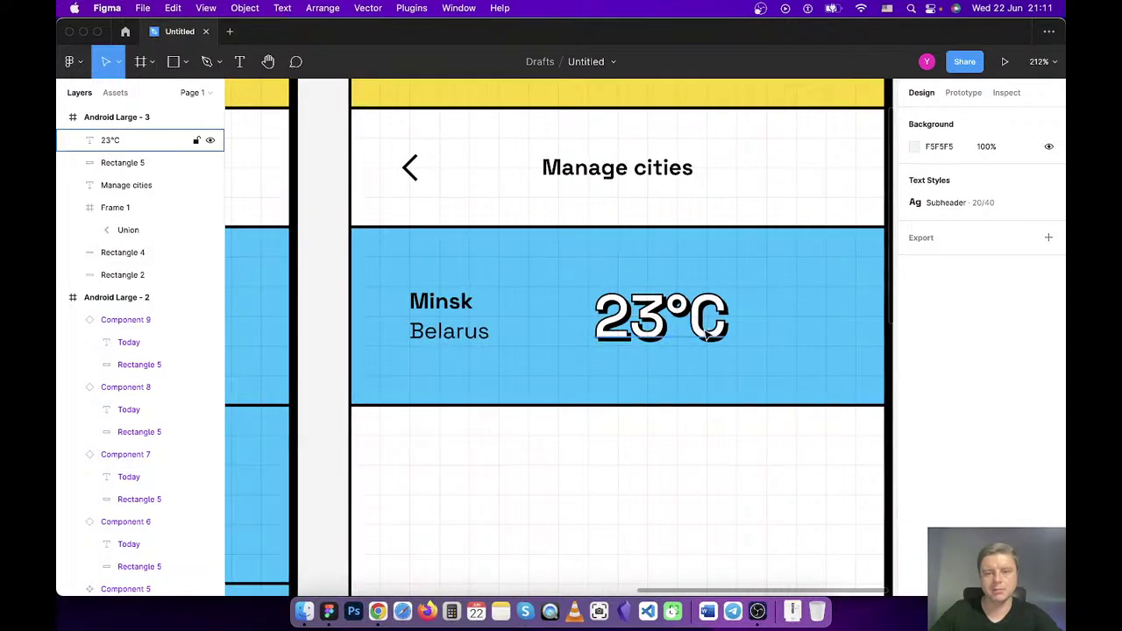
{"action": "left_click", "coordinate": [704, 332]}
{"action": "left_click_drag", "start_coordinate": [782, 331], "coordinate": [766, 332]}
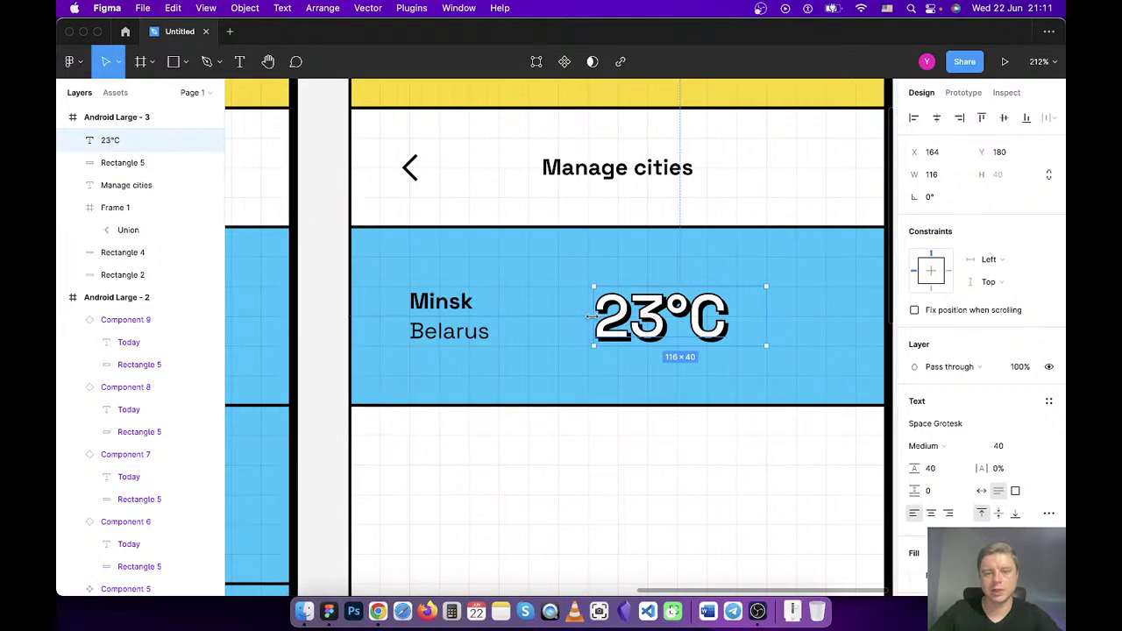
{"action": "left_click_drag", "start_coordinate": [593, 318], "coordinate": [587, 317]}
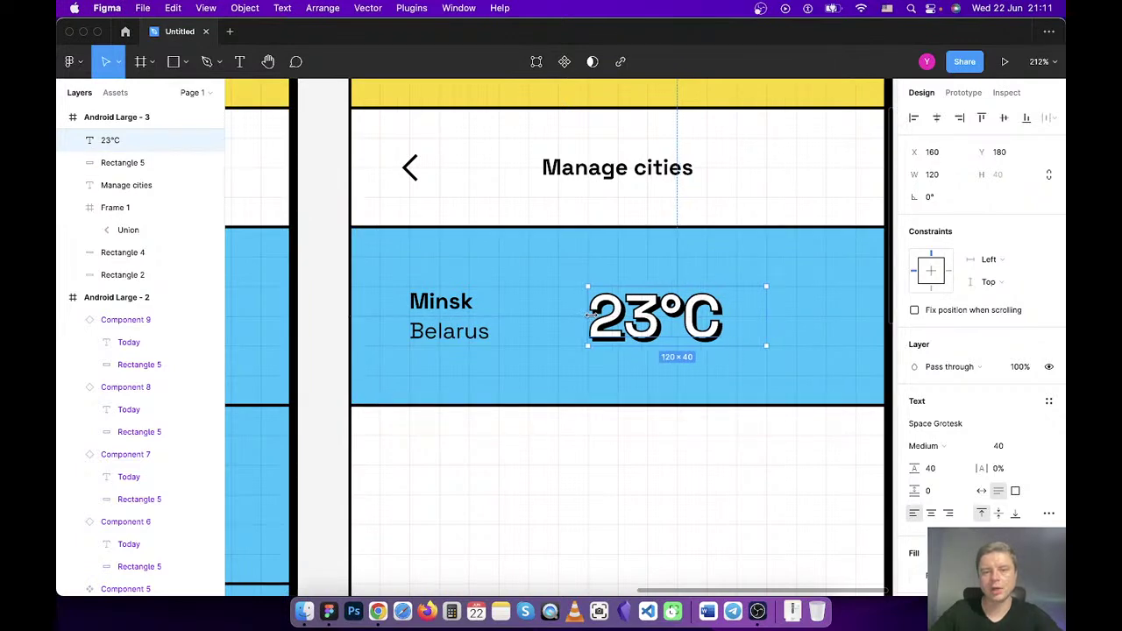
{"action": "scroll", "coordinate": [589, 317], "scroll_direction": "down", "scroll_amount": 5}
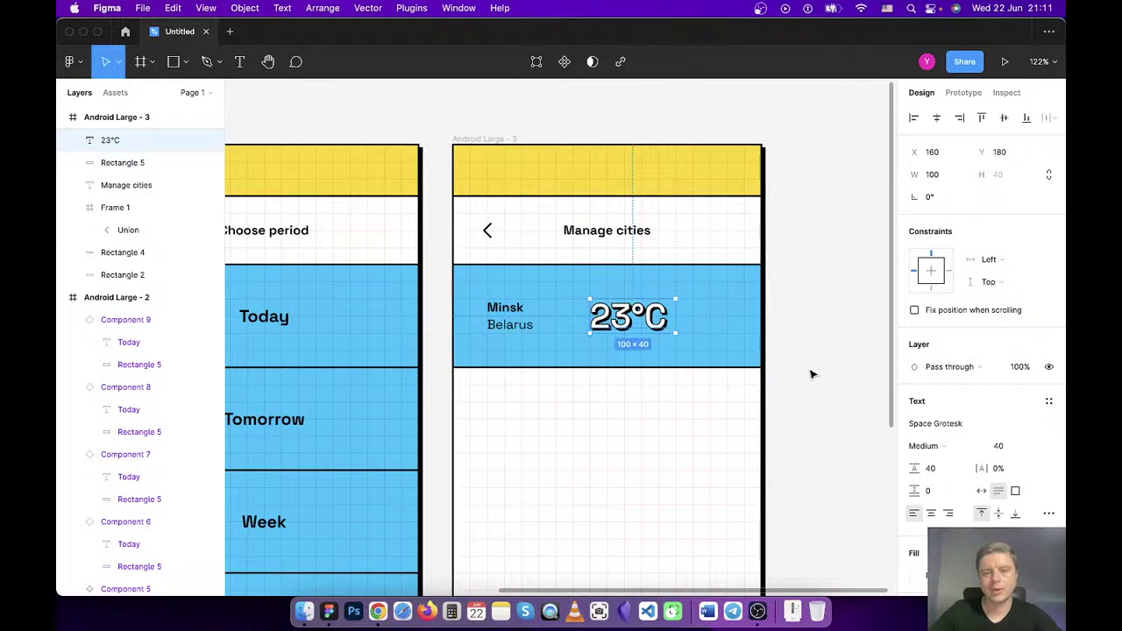
{"action": "left_click", "coordinate": [812, 337]}
- Paste a copy of the sun-and-cloud weather icon onto the canvas beside Manage cities
{"action": "scroll", "coordinate": [801, 371], "scroll_direction": "down", "scroll_amount": 3}
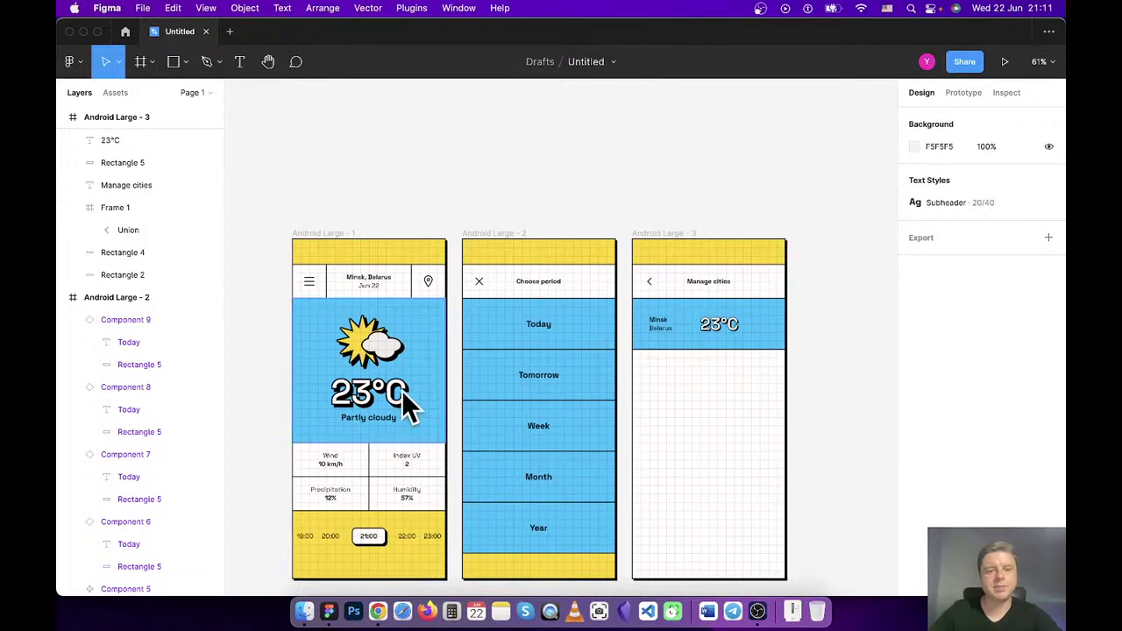
{"action": "scroll", "coordinate": [395, 341], "scroll_direction": "up", "scroll_amount": 5}
{"action": "left_click", "coordinate": [395, 341]}
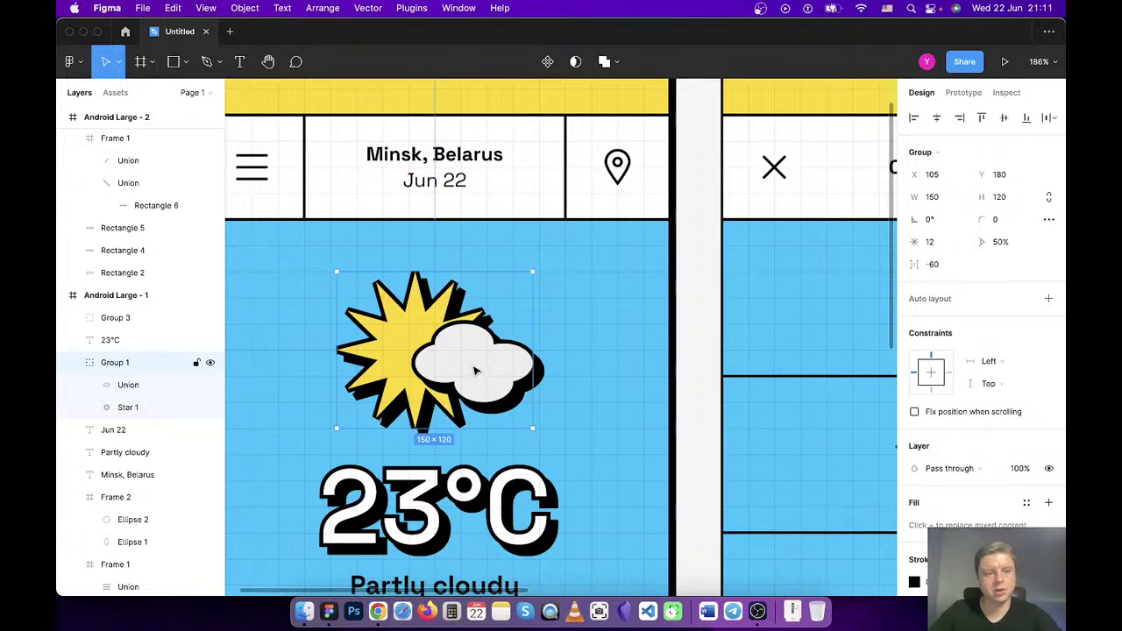
{"action": "scroll", "coordinate": [471, 359], "scroll_direction": "down", "scroll_amount": 5}
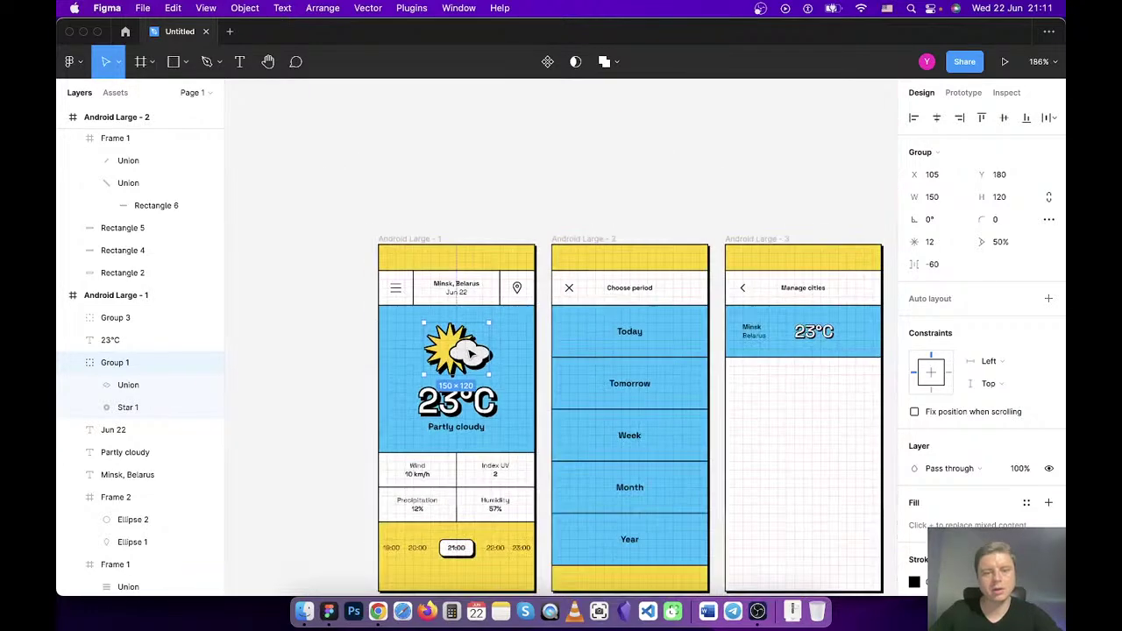
{"action": "scroll", "coordinate": [469, 354], "scroll_direction": "right", "scroll_amount": 3}
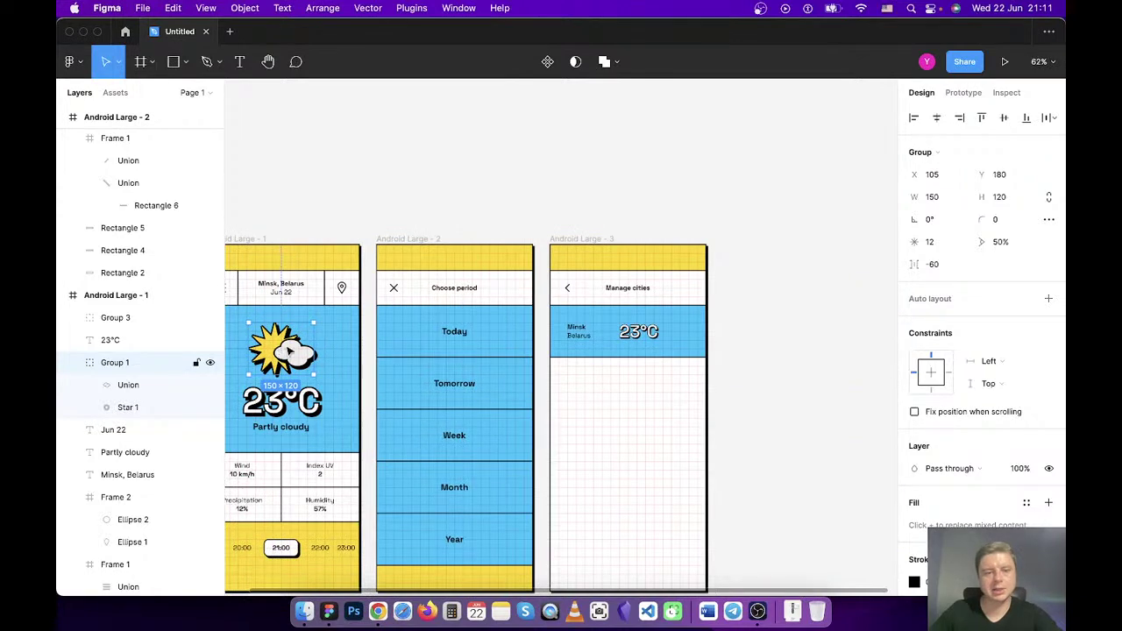
{"action": "scroll", "coordinate": [408, 354], "scroll_direction": "right", "scroll_amount": 3}
{"action": "scroll", "coordinate": [531, 341], "scroll_direction": "up", "scroll_amount": 5}
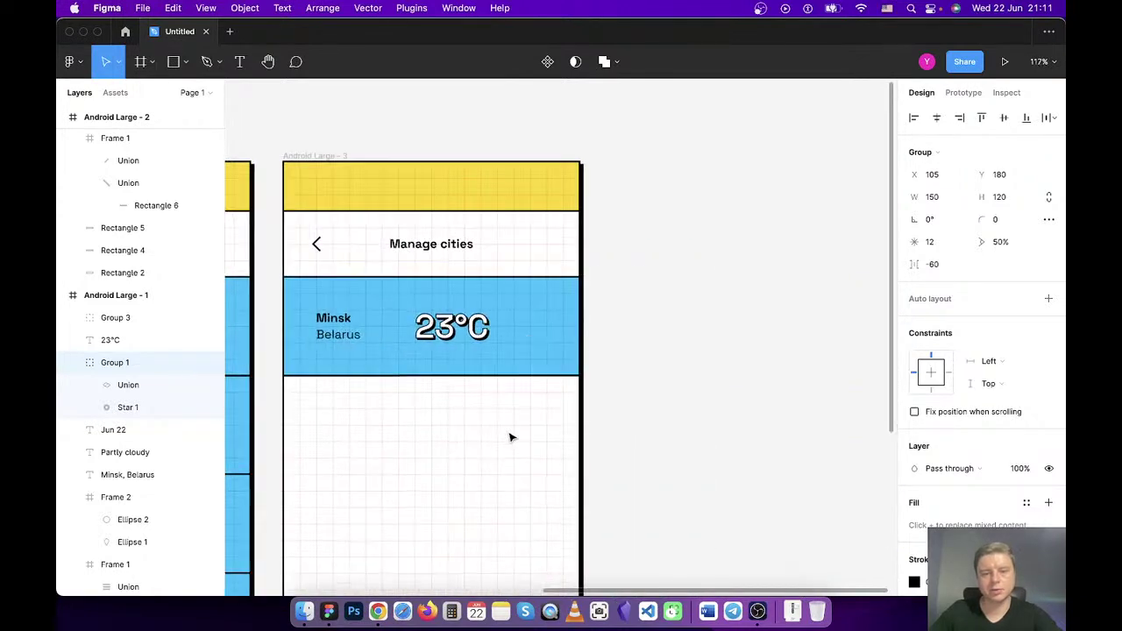
{"action": "left_click", "coordinate": [652, 315]}
{"action": "scroll", "coordinate": [651, 315], "scroll_direction": "right", "scroll_amount": 4}
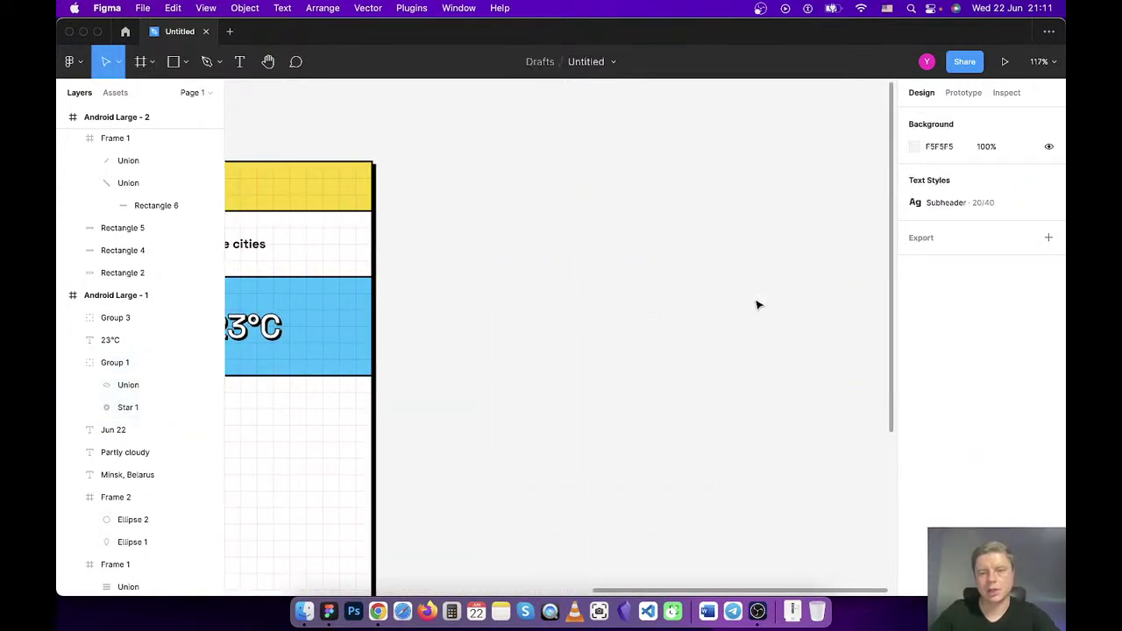
{"action": "key", "text": "cmd+v"}
- Nudge the pasted icon up and right, then switch to the Scale tool (K)
{"action": "left_click_drag", "start_coordinate": [565, 352], "coordinate": [580, 346]}
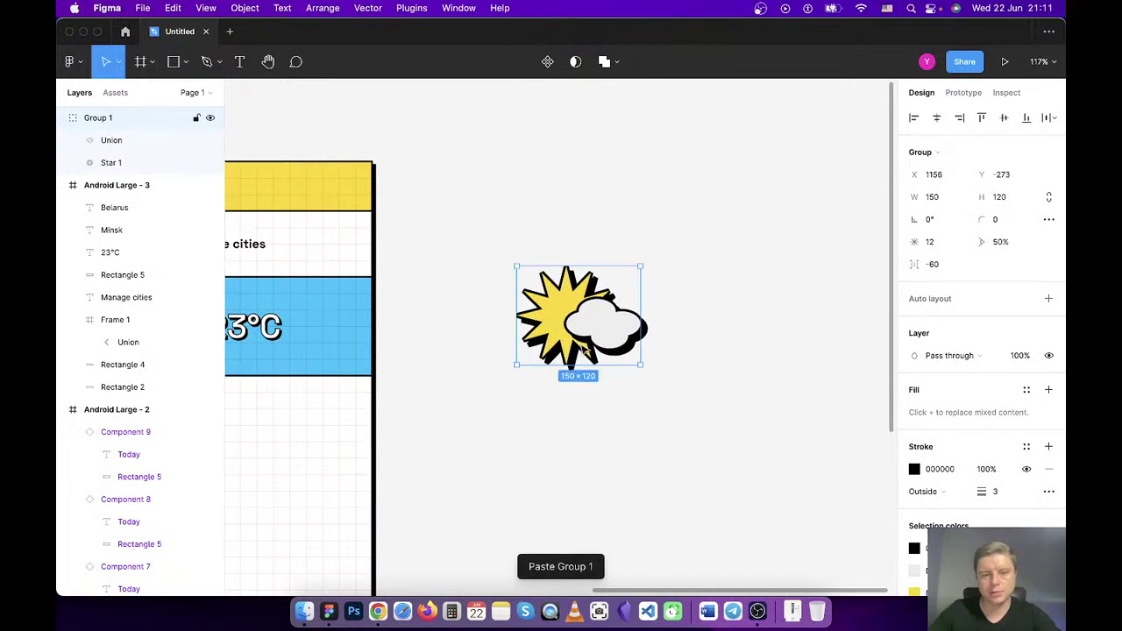
{"action": "left_click", "coordinate": [149, 63]}
{"action": "left_click", "coordinate": [118, 63]}
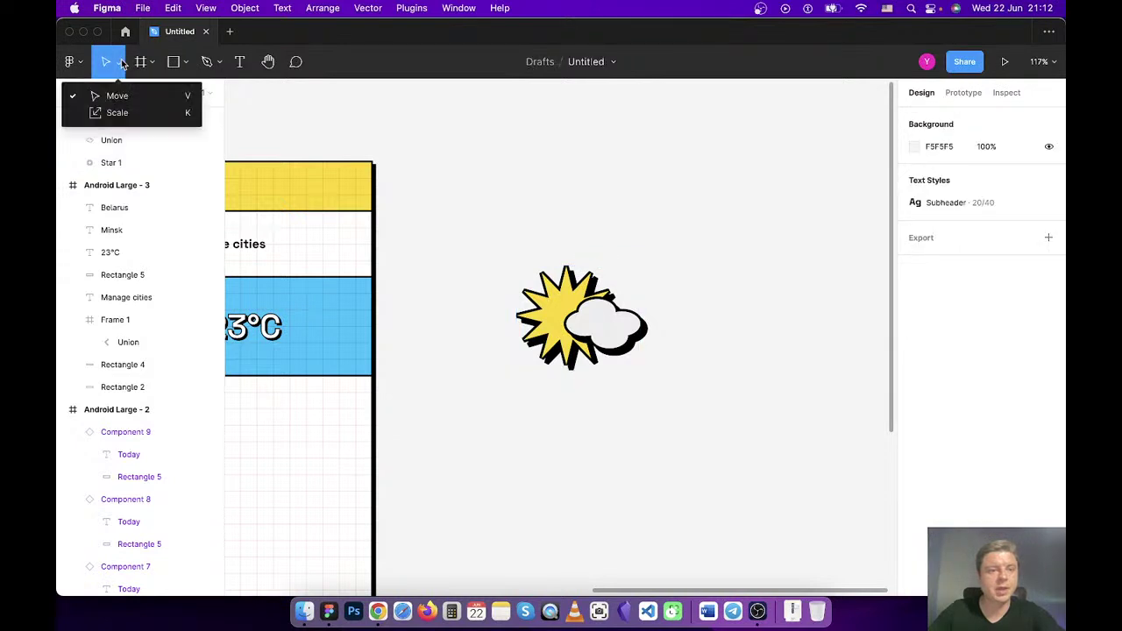
{"action": "left_click", "coordinate": [118, 113]}
- Scale the sun-and-cloud icon group proportionally from 150×120 down to 50 × 40
{"action": "left_click", "coordinate": [566, 312]}
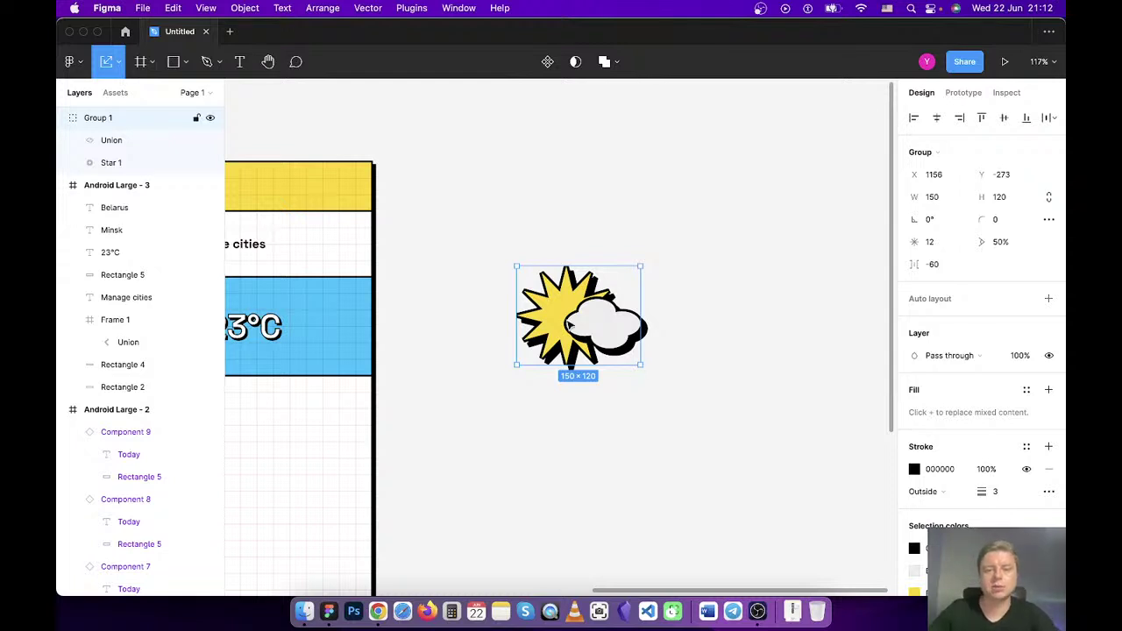
{"action": "scroll", "coordinate": [570, 322], "scroll_direction": "up", "scroll_amount": 5}
{"action": "scroll", "coordinate": [576, 368], "scroll_direction": "up", "scroll_amount": 1}
{"action": "scroll", "coordinate": [579, 393], "scroll_direction": "down", "scroll_amount": 1}
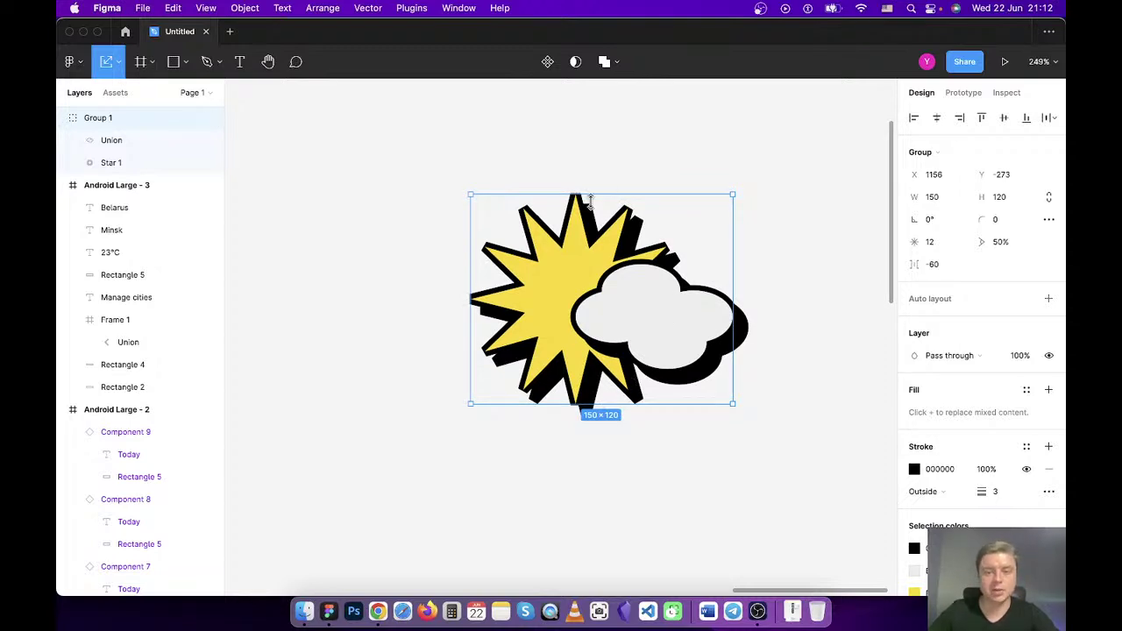
{"action": "scroll", "coordinate": [582, 213], "scroll_direction": "up", "scroll_amount": 5}
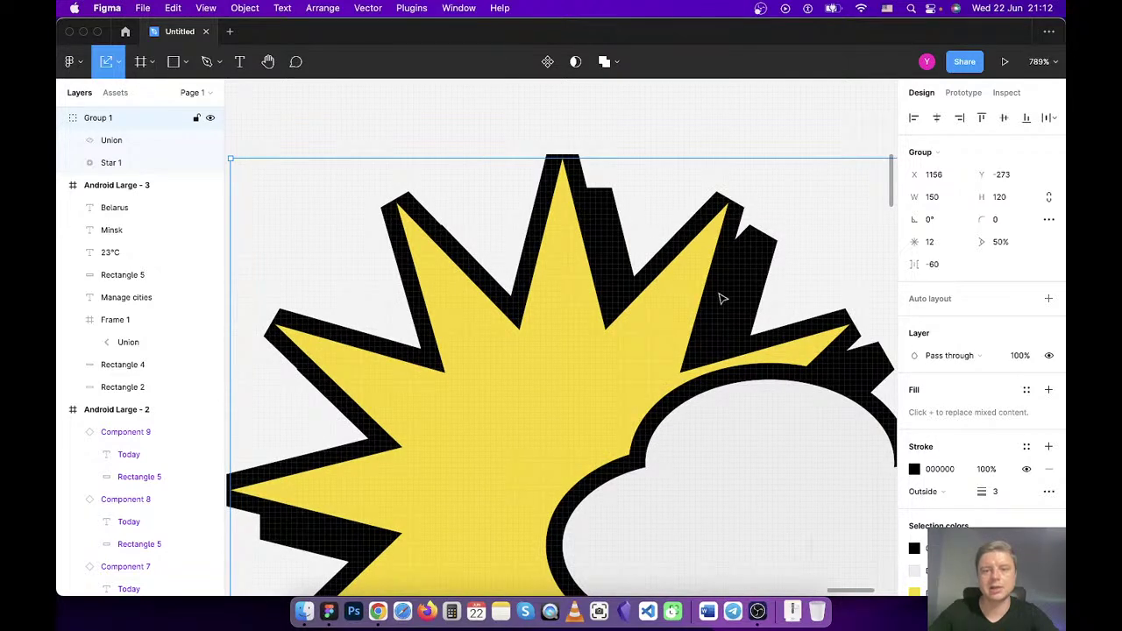
{"action": "scroll", "coordinate": [780, 316], "scroll_direction": "down", "scroll_amount": 4}
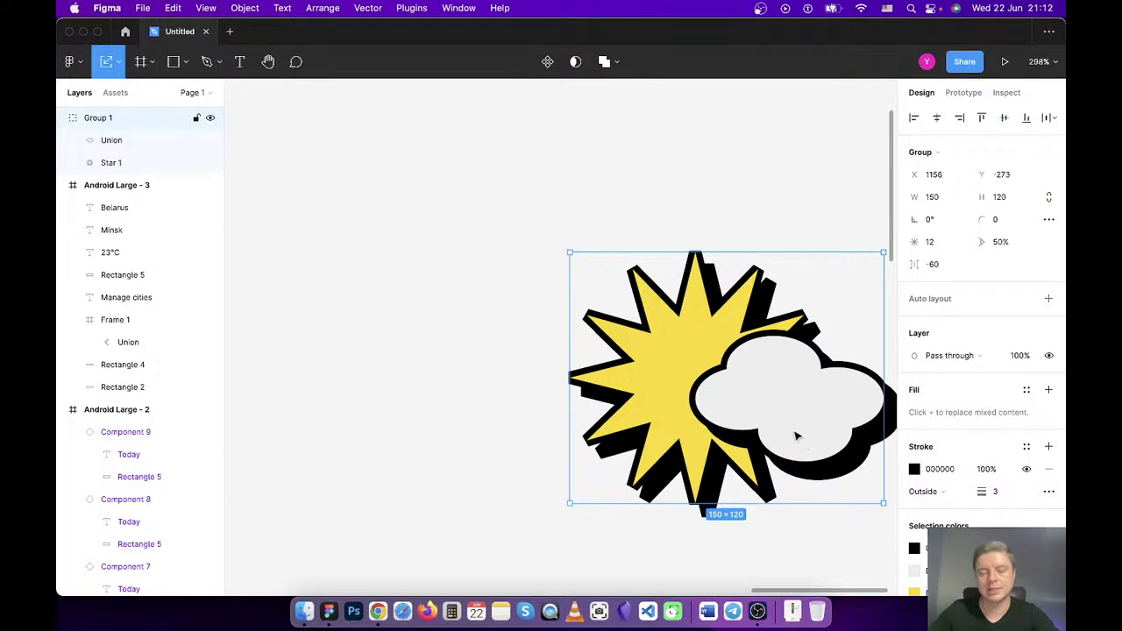
{"action": "scroll", "coordinate": [675, 379], "scroll_direction": "right", "scroll_amount": 1}
{"action": "scroll", "coordinate": [675, 379], "scroll_direction": "right", "scroll_amount": 5}
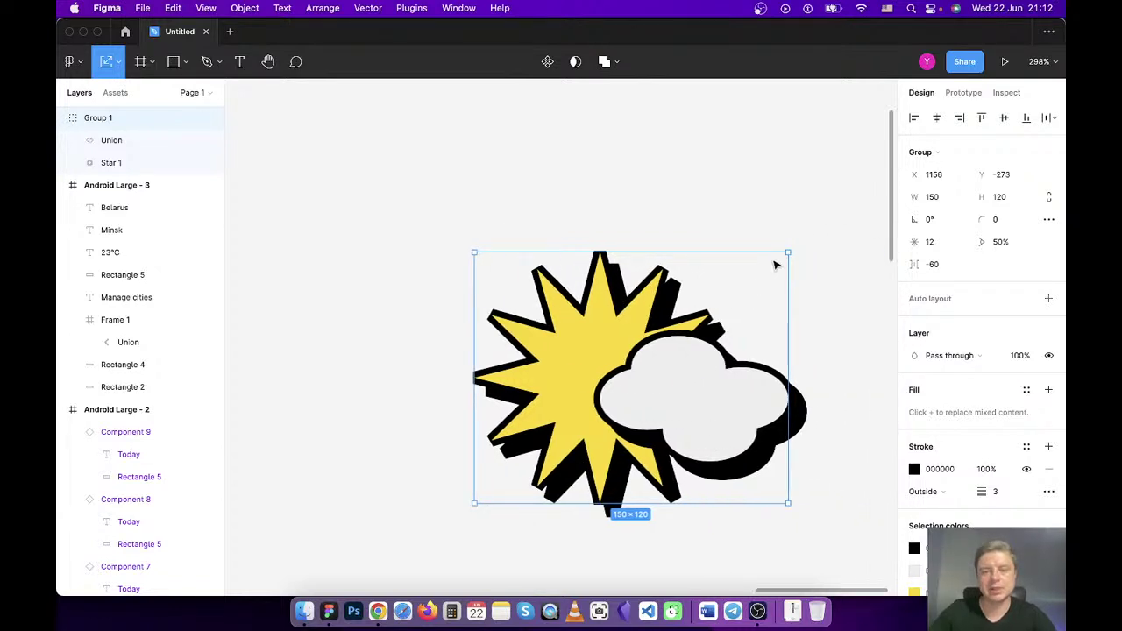
{"action": "left_click_drag", "start_coordinate": [788, 253], "coordinate": [575, 420]}
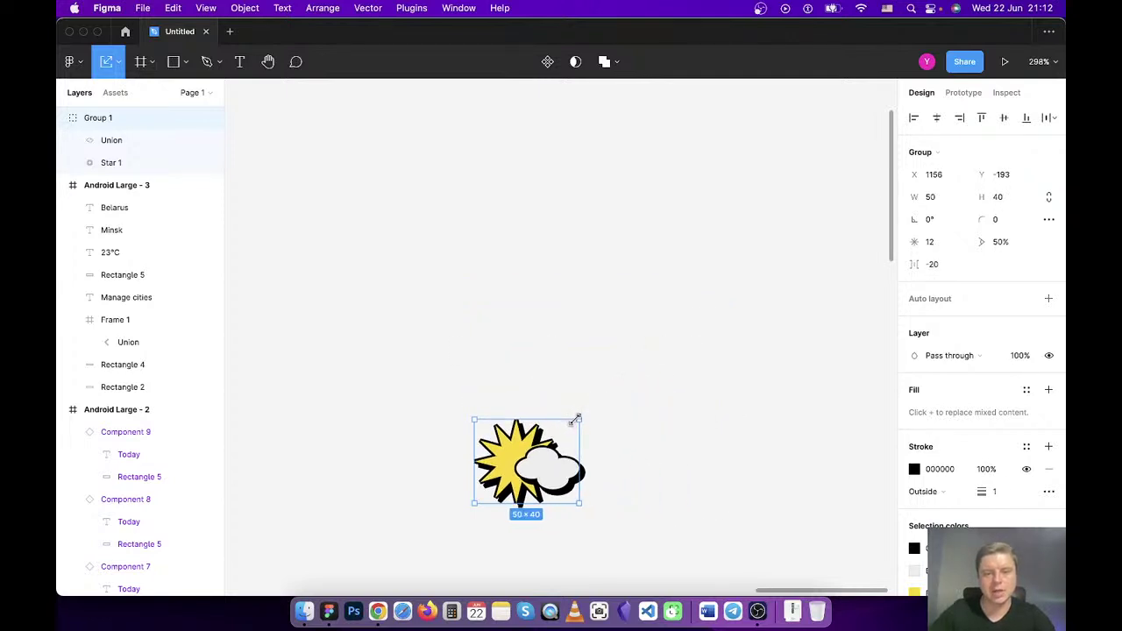
{"action": "scroll", "coordinate": [681, 350], "scroll_direction": "down", "scroll_amount": 2}
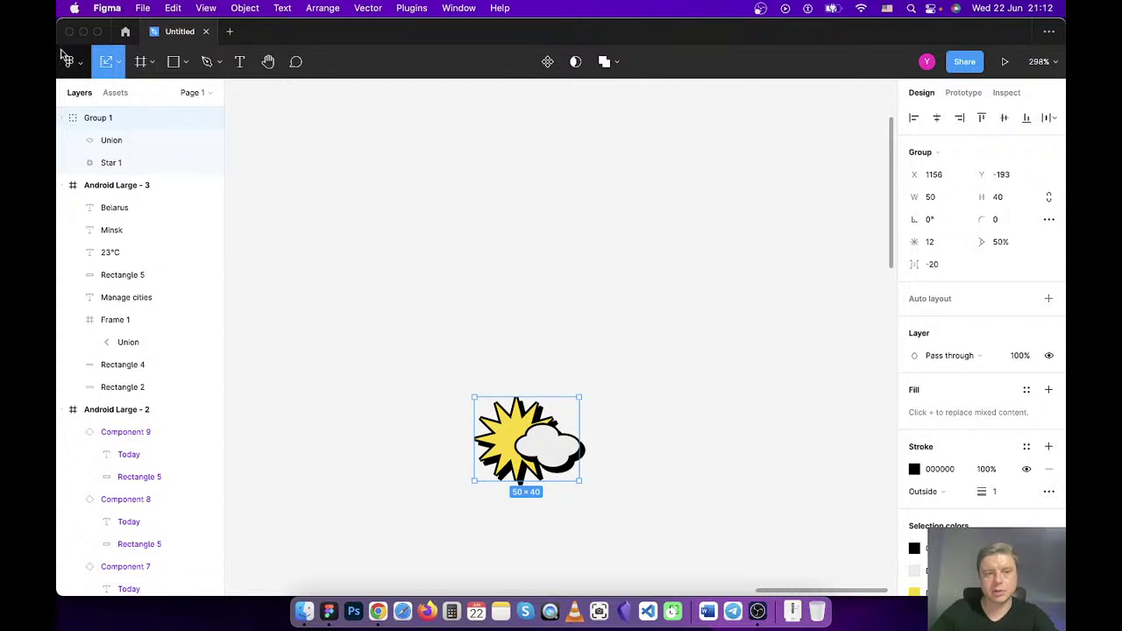
{"action": "scroll", "coordinate": [749, 338], "scroll_direction": "down", "scroll_amount": 6}
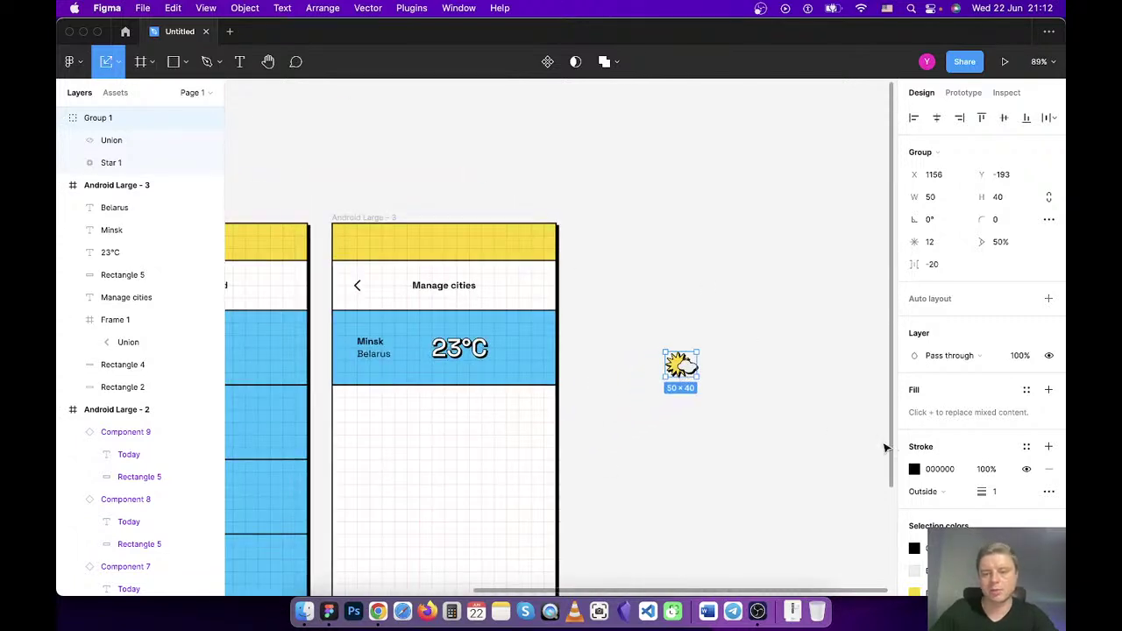
{"action": "scroll", "coordinate": [1025, 464], "scroll_direction": "down", "scroll_amount": 3}
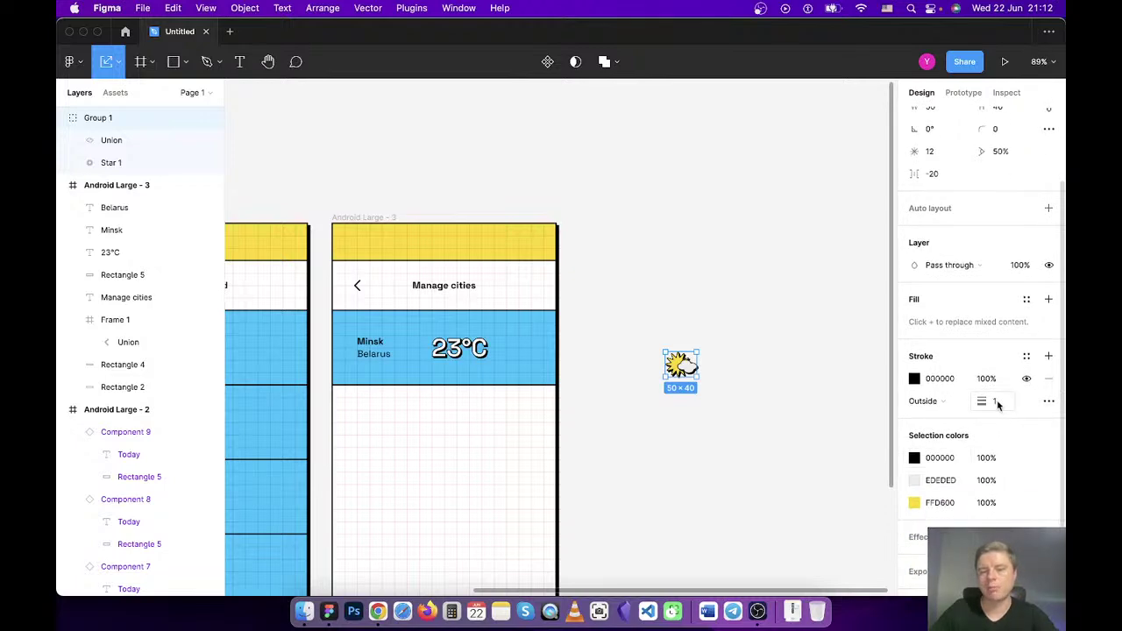
{"action": "left_click", "coordinate": [727, 387]}
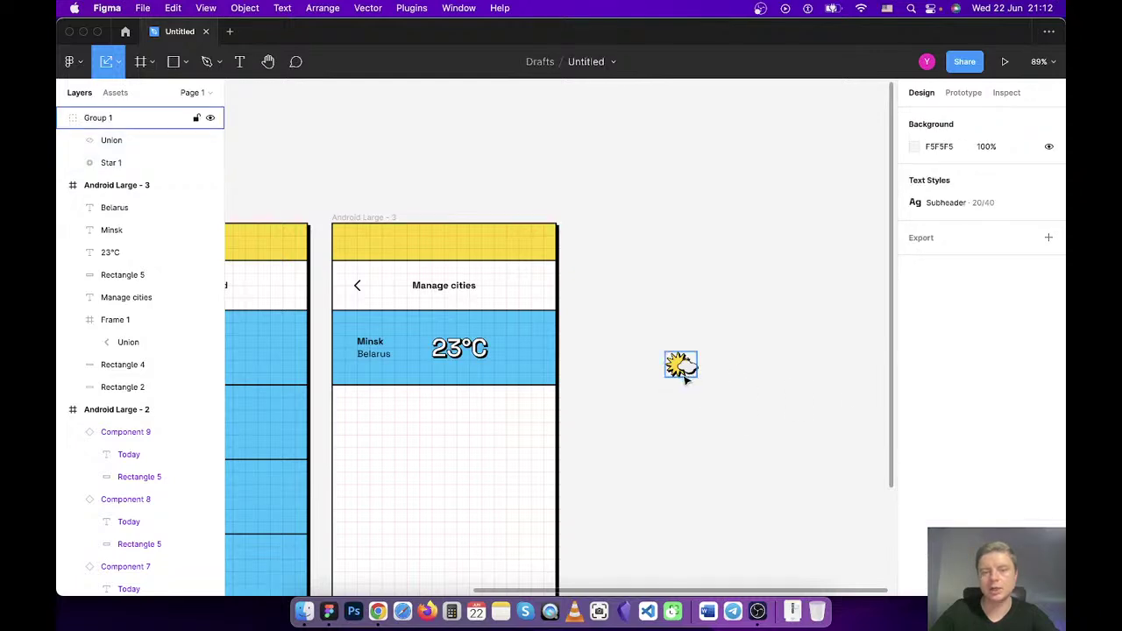
{"action": "left_click", "coordinate": [672, 372]}
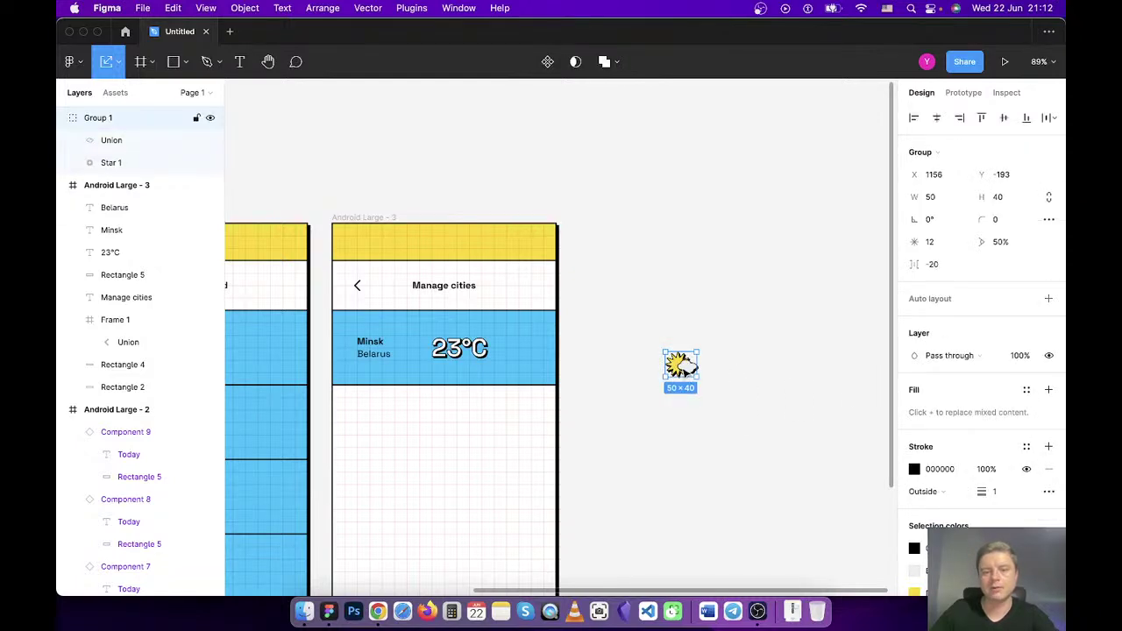
{"action": "left_click_drag", "start_coordinate": [680, 364], "coordinate": [520, 349]}
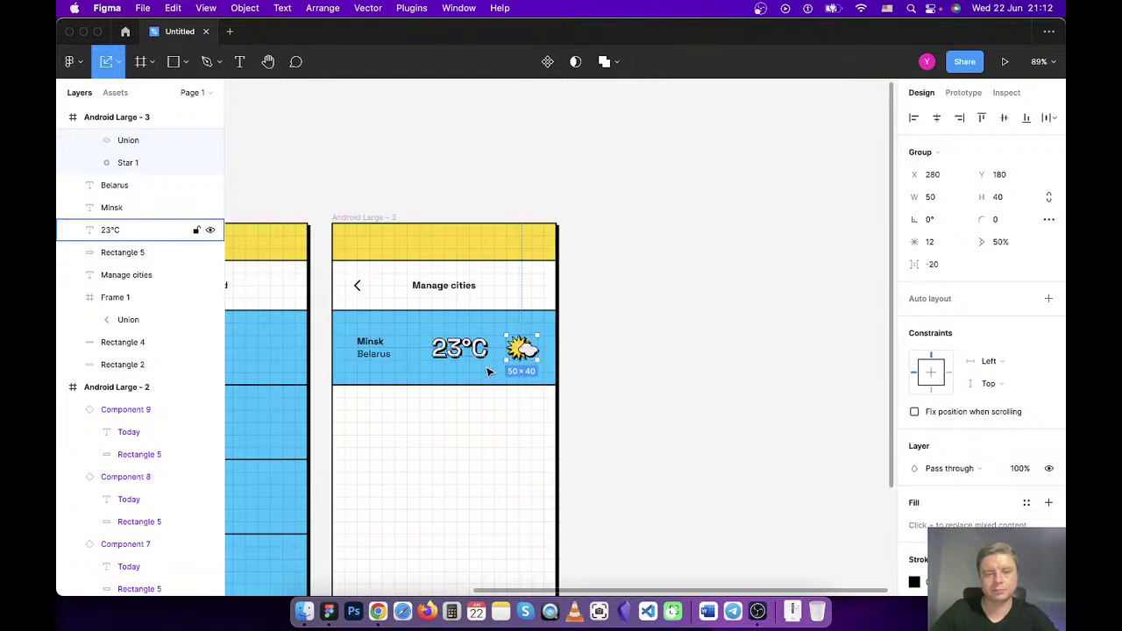
{"action": "left_click", "coordinate": [656, 358]}
{"action": "scroll", "coordinate": [660, 352], "scroll_direction": "down", "scroll_amount": 1}
{"action": "scroll", "coordinate": [660, 352], "scroll_direction": "left", "scroll_amount": 1}
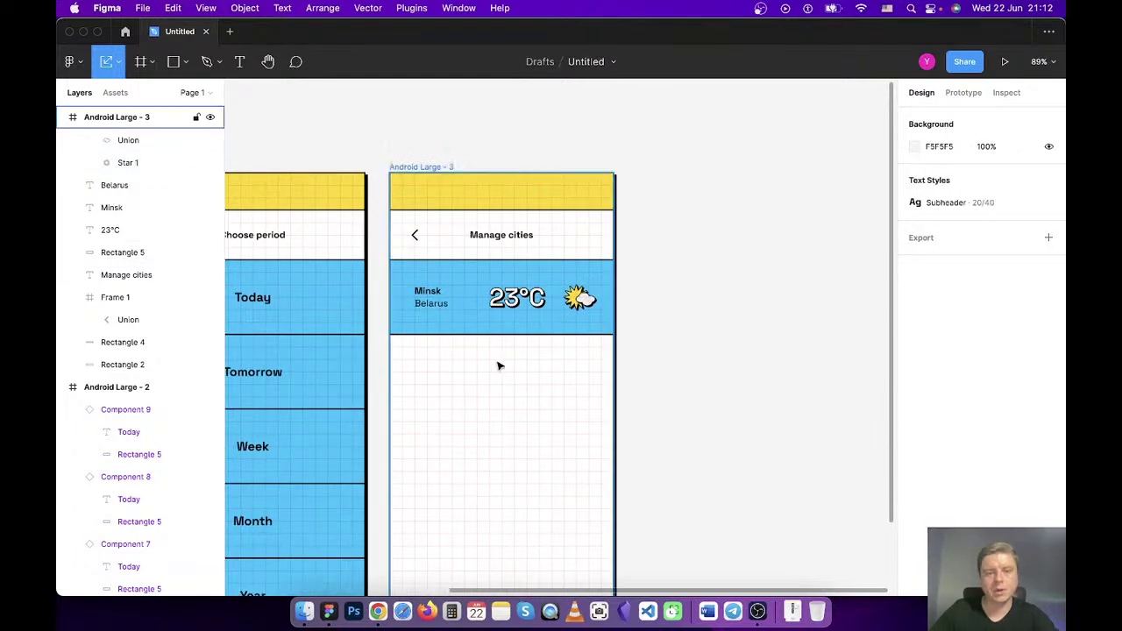
{"action": "scroll", "coordinate": [496, 365], "scroll_direction": "up", "scroll_amount": 3}
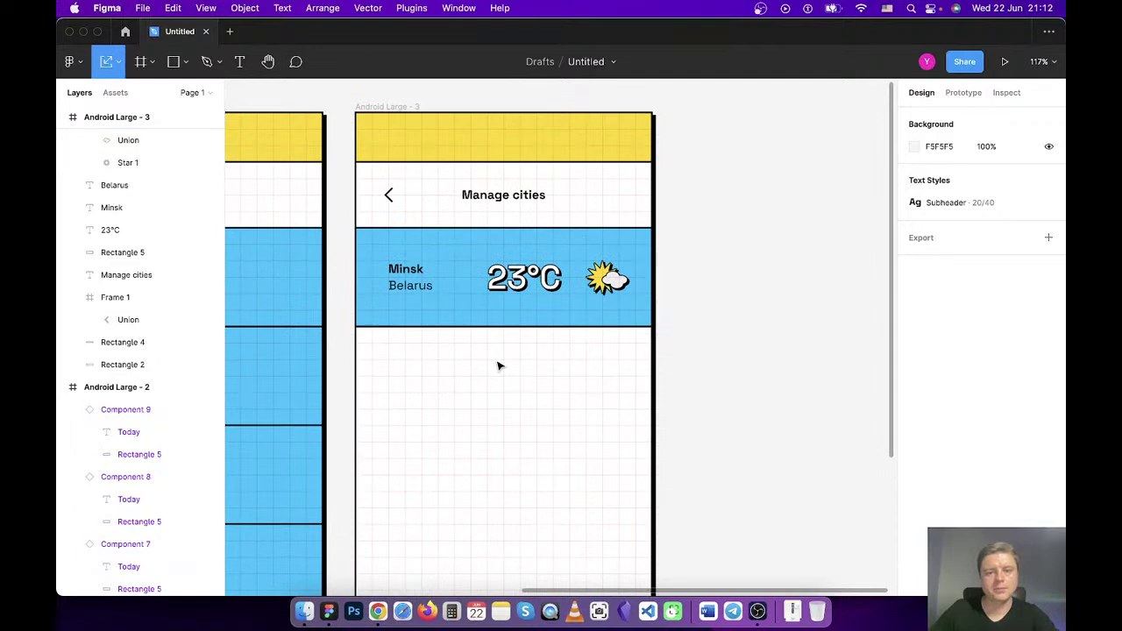
{"action": "left_click", "coordinate": [605, 289]}
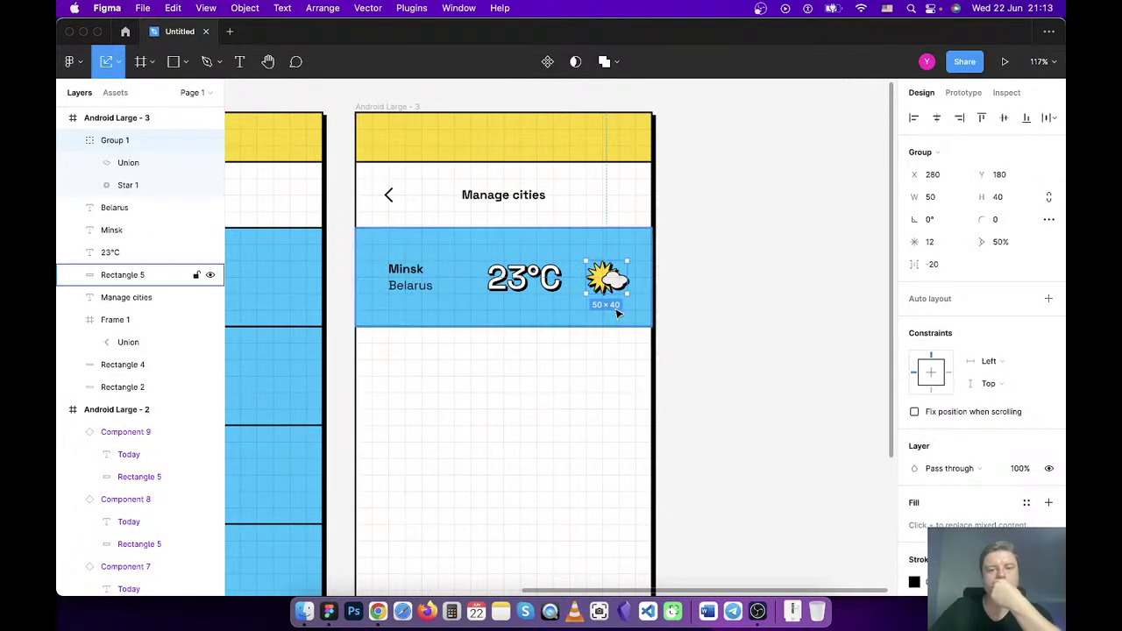
{"action": "left_click_drag", "start_coordinate": [609, 280], "coordinate": [794, 265]}
{"action": "scroll", "coordinate": [734, 336], "scroll_direction": "right", "scroll_amount": 3}
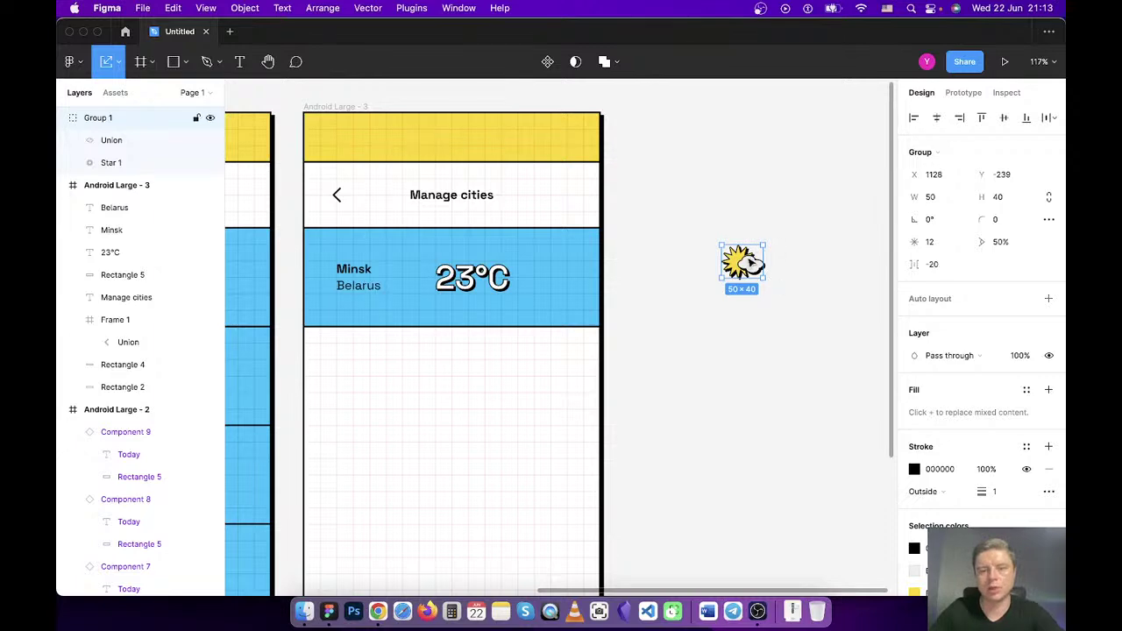
{"action": "scroll", "coordinate": [727, 298], "scroll_direction": "right", "scroll_amount": 5}
{"action": "scroll", "coordinate": [650, 279], "scroll_direction": "up", "scroll_amount": 5}
{"action": "scroll", "coordinate": [646, 282], "scroll_direction": "down", "scroll_amount": 2}
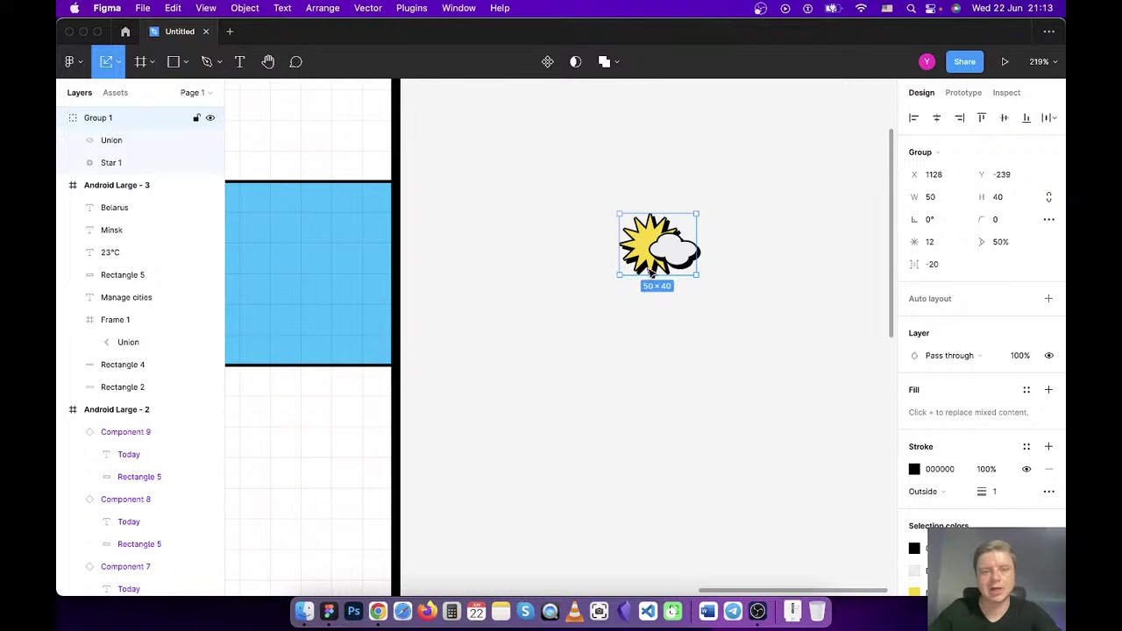
{"action": "scroll", "coordinate": [651, 273], "scroll_direction": "down", "scroll_amount": 6}
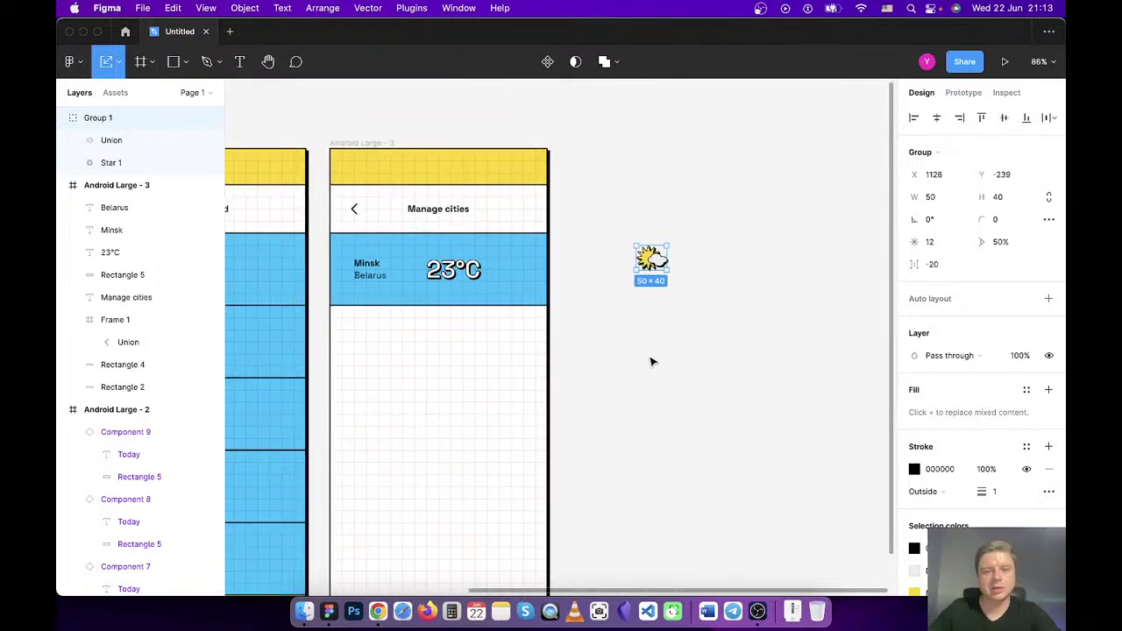
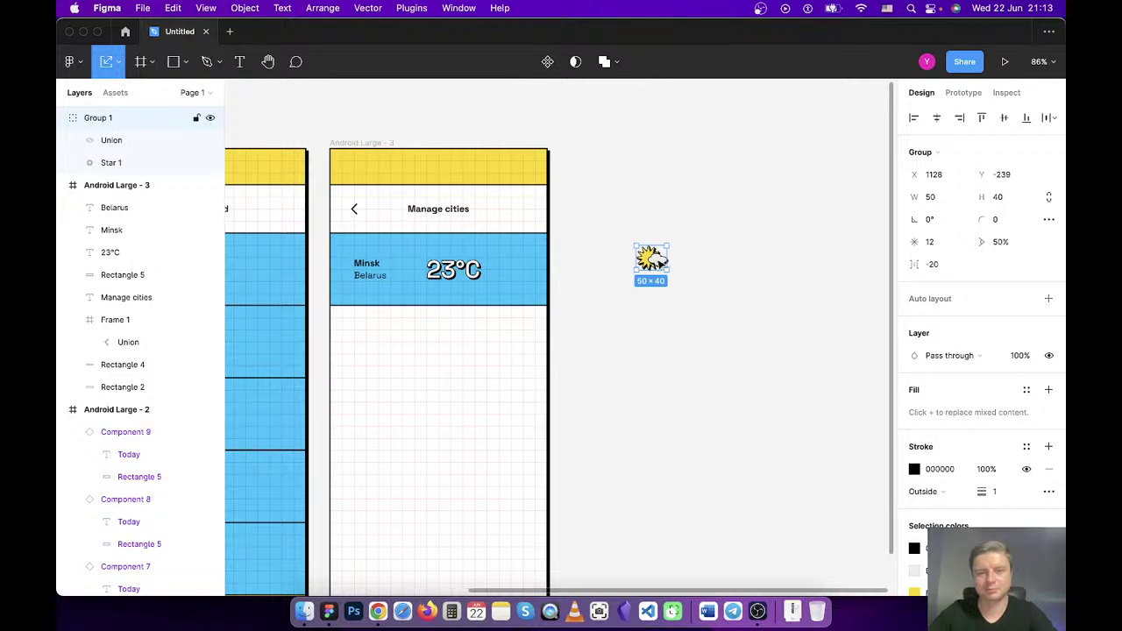
- Leave the Figma weather-app canvas for the YouTube Studio live-stream page in Chrome
{"action": "scroll", "coordinate": [415, 531], "scroll_direction": "up", "scroll_amount": 3}
{"action": "scroll", "coordinate": [677, 424], "scroll_direction": "down", "scroll_amount": 3}
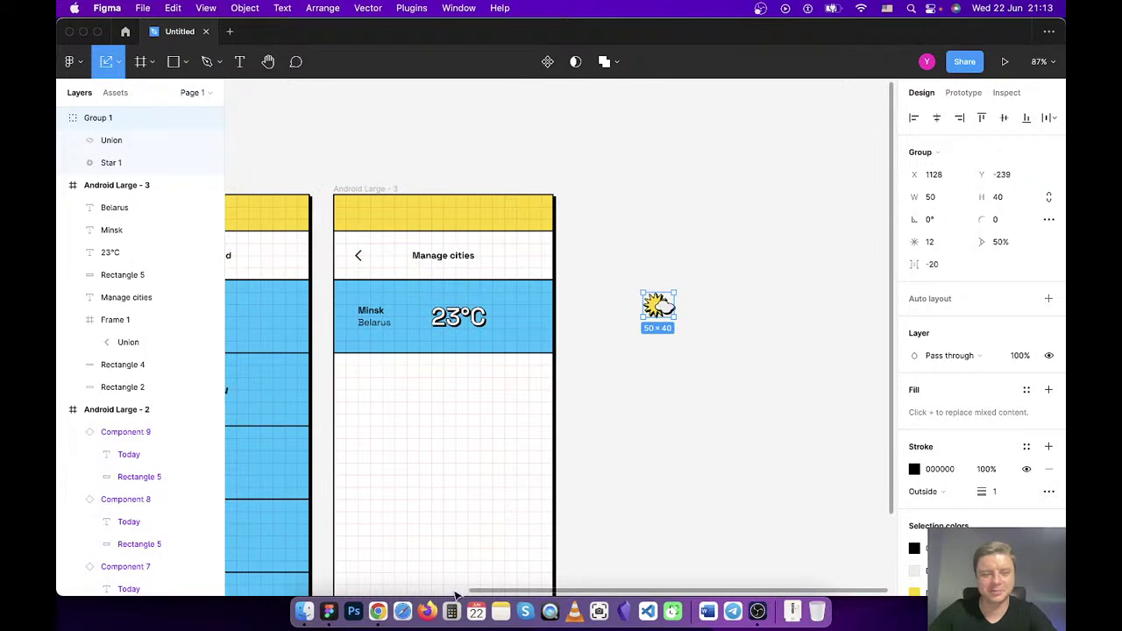
{"action": "left_click", "coordinate": [377, 611]}
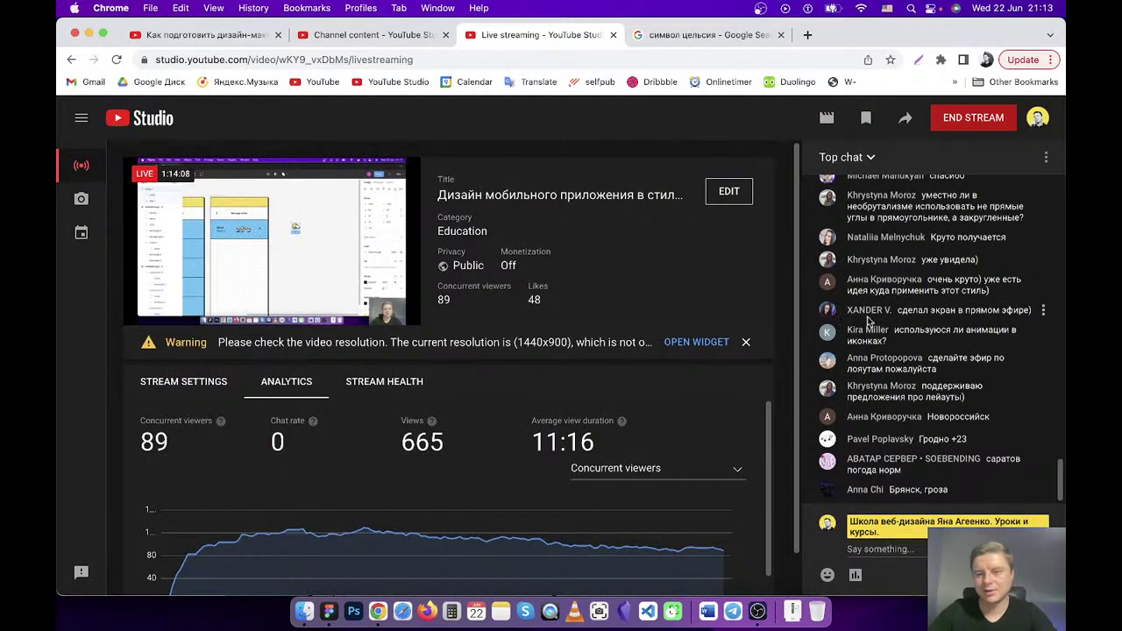
{"action": "scroll", "coordinate": [997, 342], "scroll_direction": "up", "scroll_amount": 2}
{"action": "scroll", "coordinate": [998, 346], "scroll_direction": "up", "scroll_amount": 1}
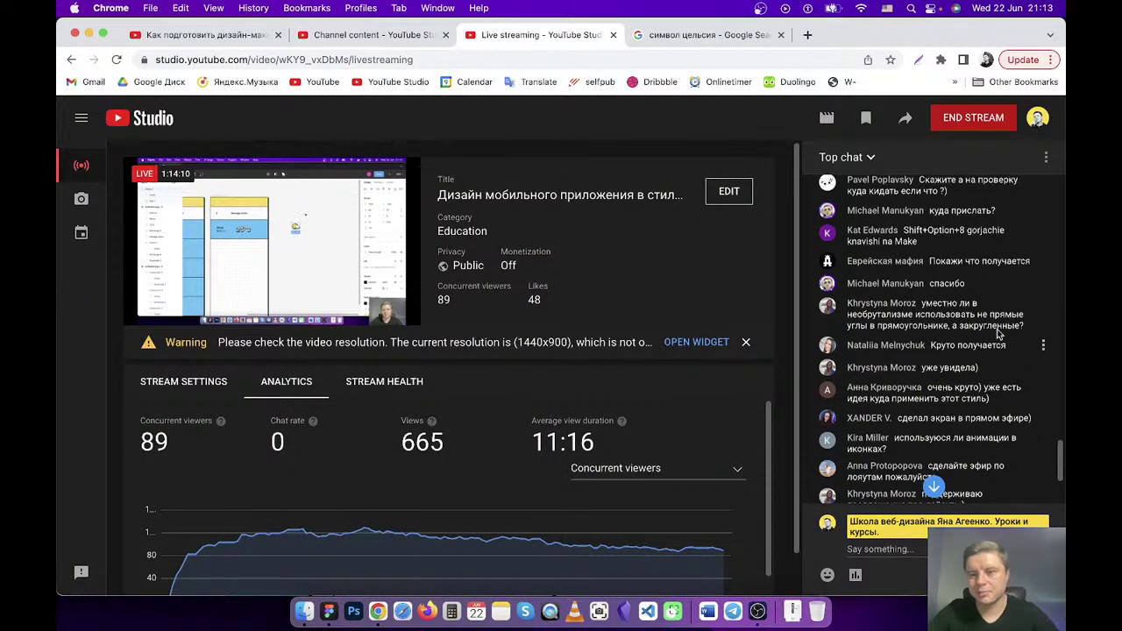
{"action": "scroll", "coordinate": [999, 298], "scroll_direction": "down", "scroll_amount": 1}
{"action": "scroll", "coordinate": [997, 293], "scroll_direction": "down", "scroll_amount": 1}
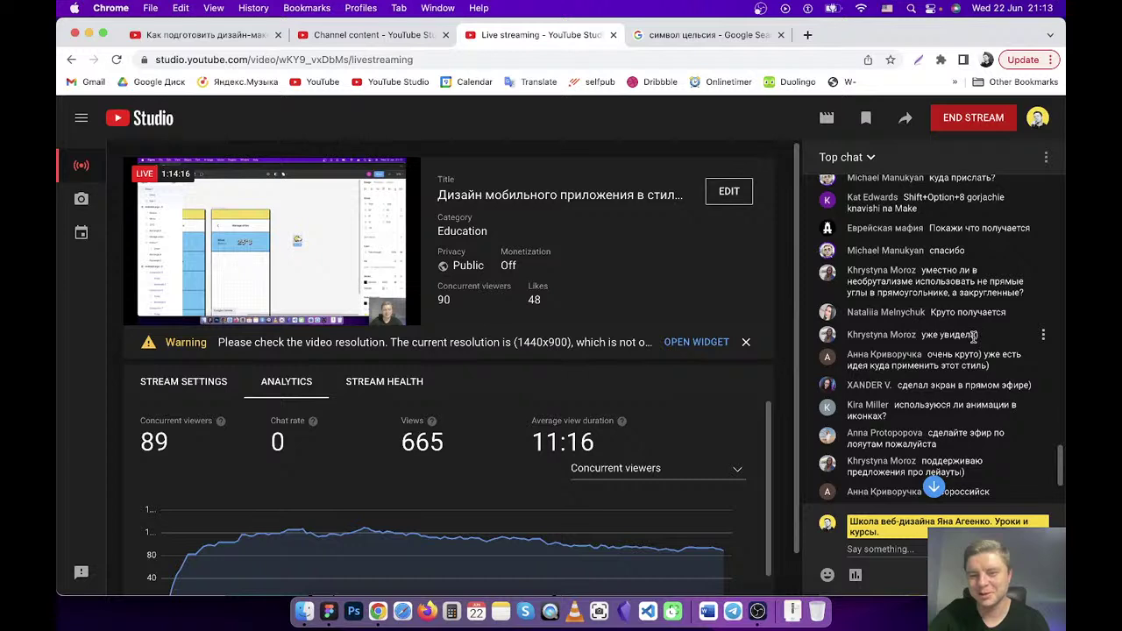
{"action": "scroll", "coordinate": [972, 337], "scroll_direction": "down", "scroll_amount": 1}
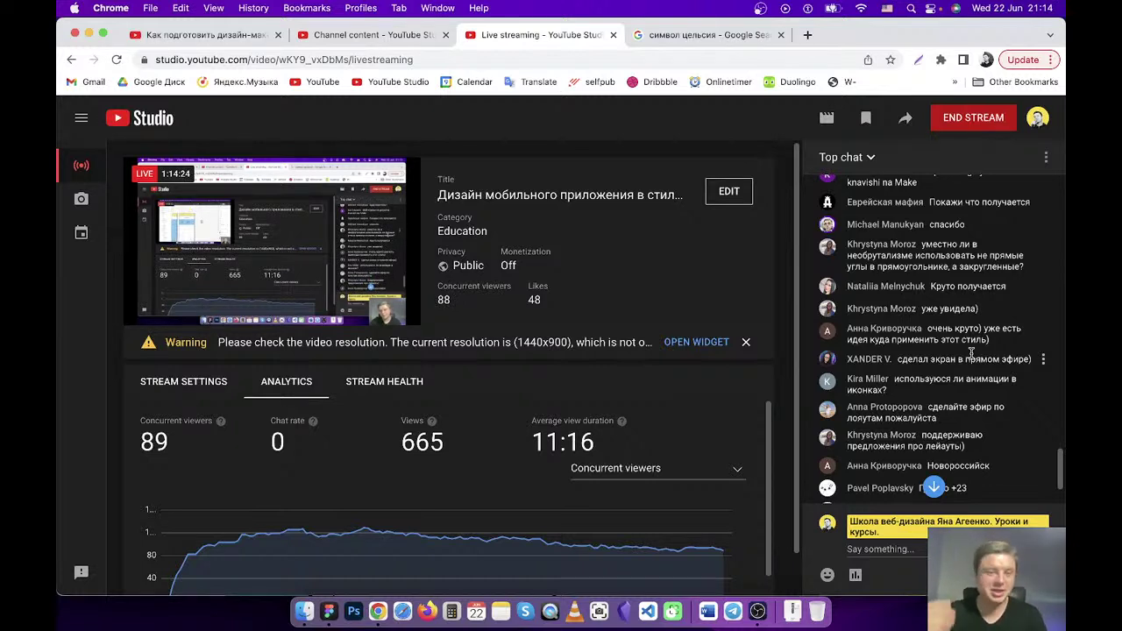
{"action": "scroll", "coordinate": [968, 353], "scroll_direction": "down", "scroll_amount": 2}
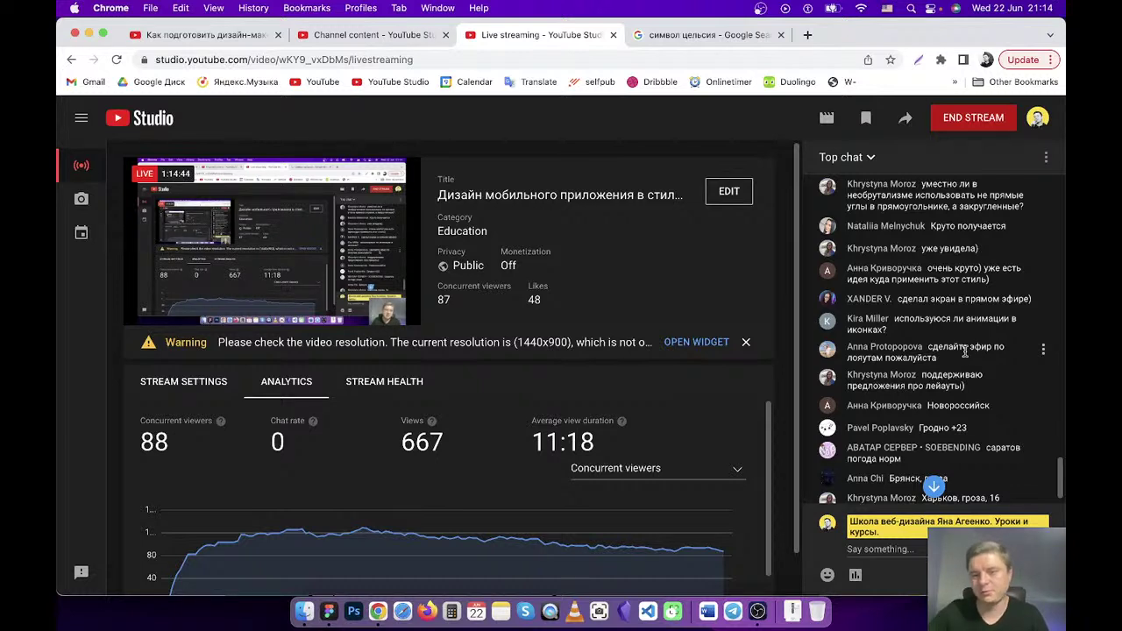
{"action": "scroll", "coordinate": [969, 306], "scroll_direction": "down", "scroll_amount": 5}
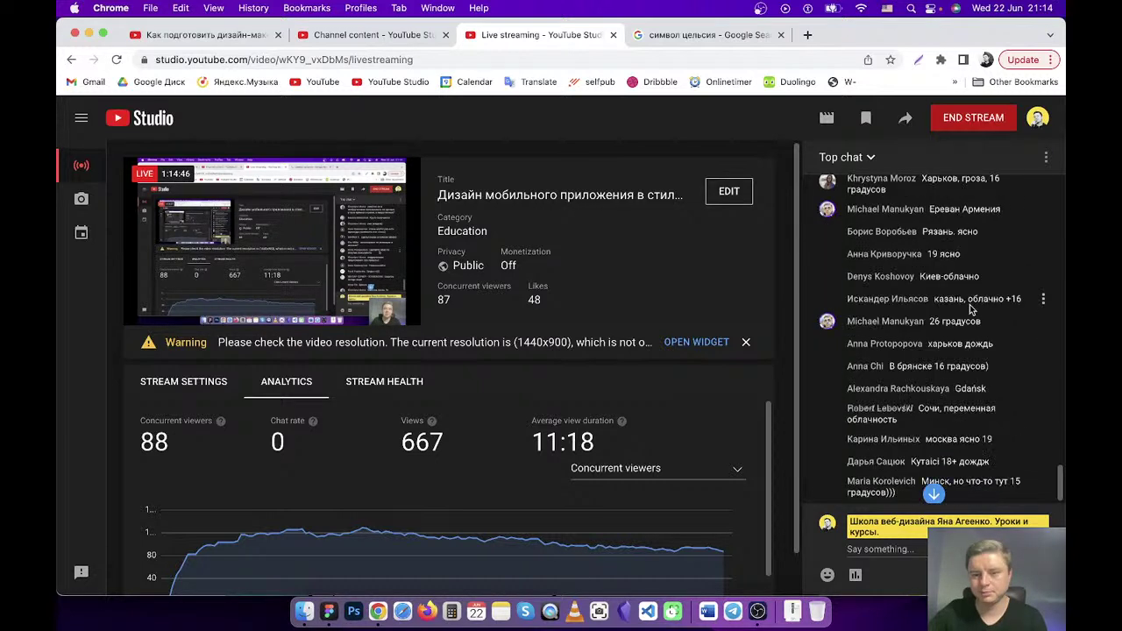
{"action": "scroll", "coordinate": [969, 304], "scroll_direction": "up", "scroll_amount": 6}
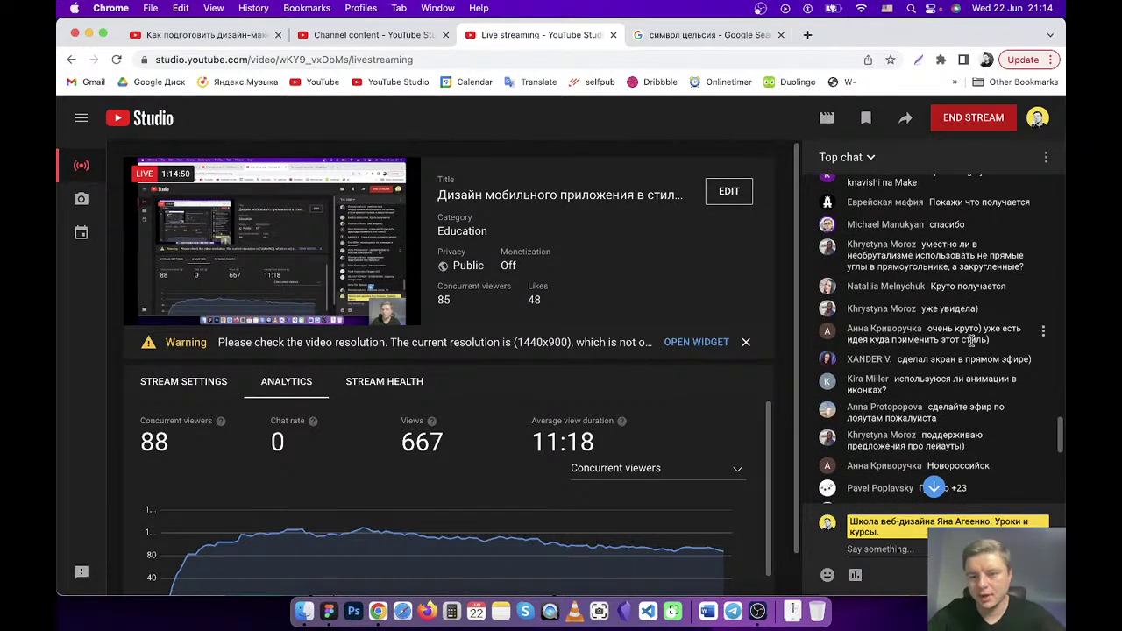
{"action": "scroll", "coordinate": [970, 340], "scroll_direction": "down", "scroll_amount": 1}
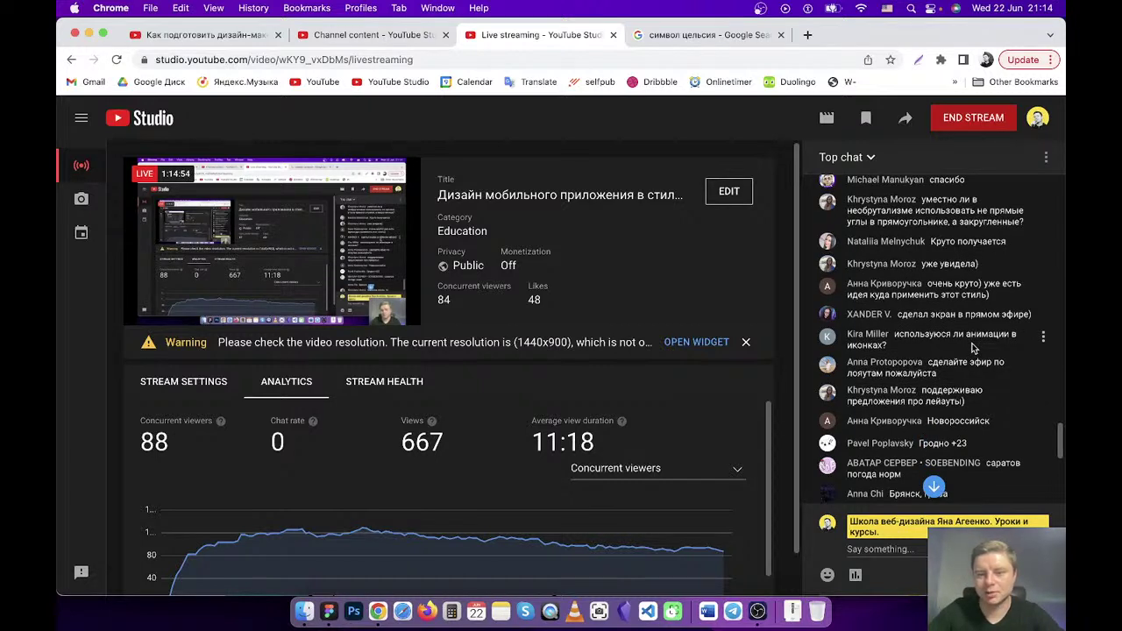
{"action": "scroll", "coordinate": [971, 348], "scroll_direction": "down", "scroll_amount": 1}
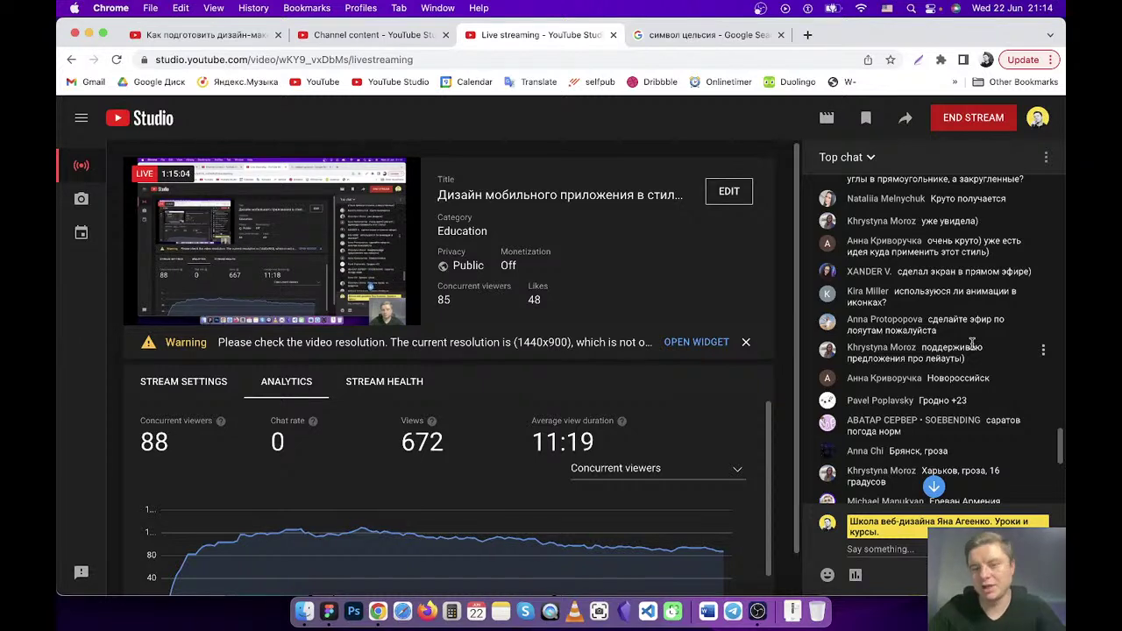
{"action": "scroll", "coordinate": [970, 344], "scroll_direction": "down", "scroll_amount": 1}
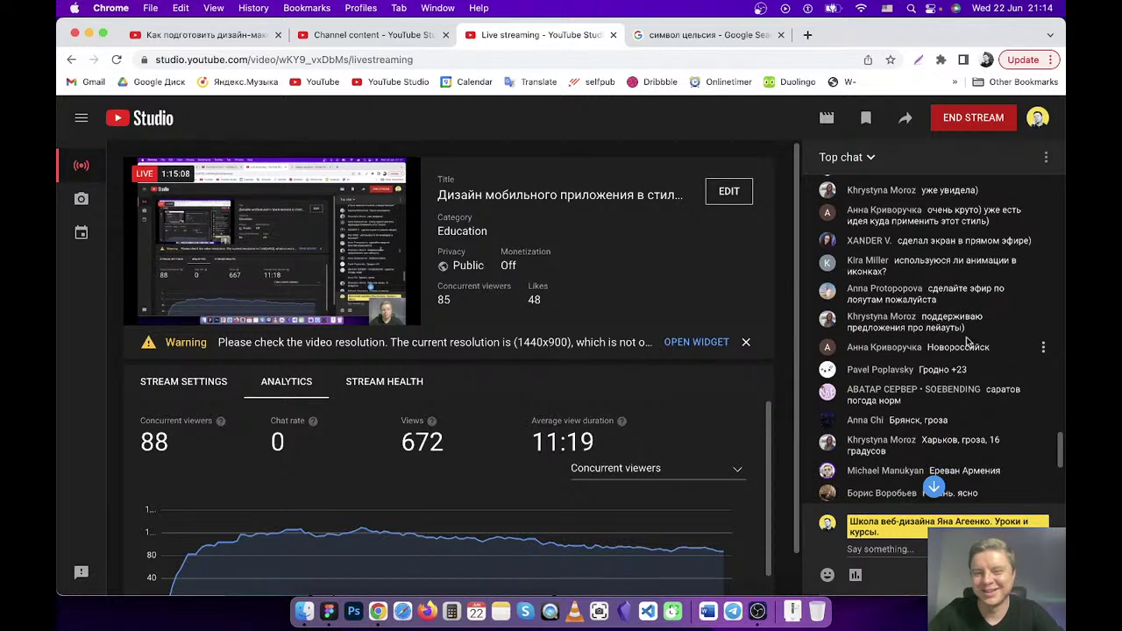
{"action": "scroll", "coordinate": [895, 338], "scroll_direction": "down", "scroll_amount": 2}
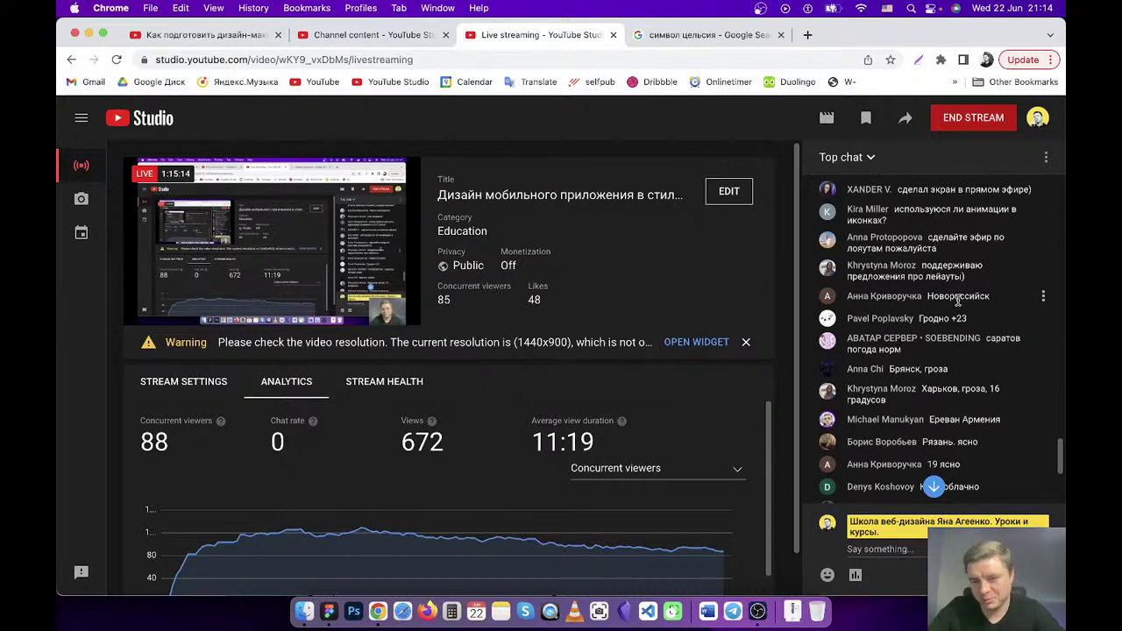
- Read through viewers' city and weather replies in the live chat, then return to Figma
{"action": "scroll", "coordinate": [958, 301], "scroll_direction": "down", "scroll_amount": 1}
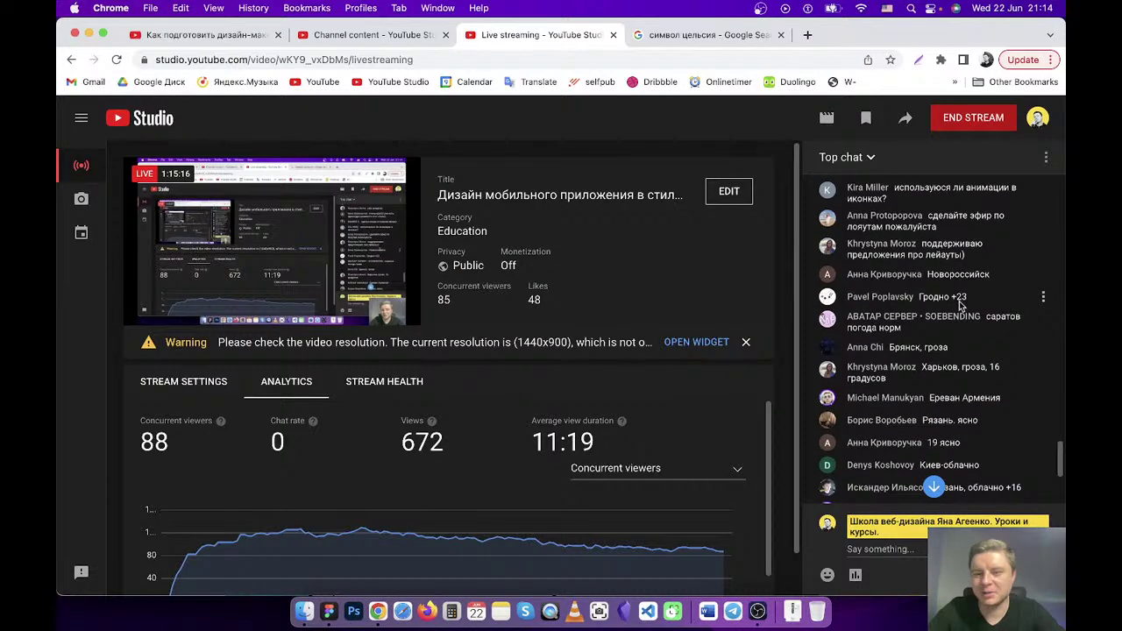
{"action": "scroll", "coordinate": [959, 305], "scroll_direction": "down", "scroll_amount": 1}
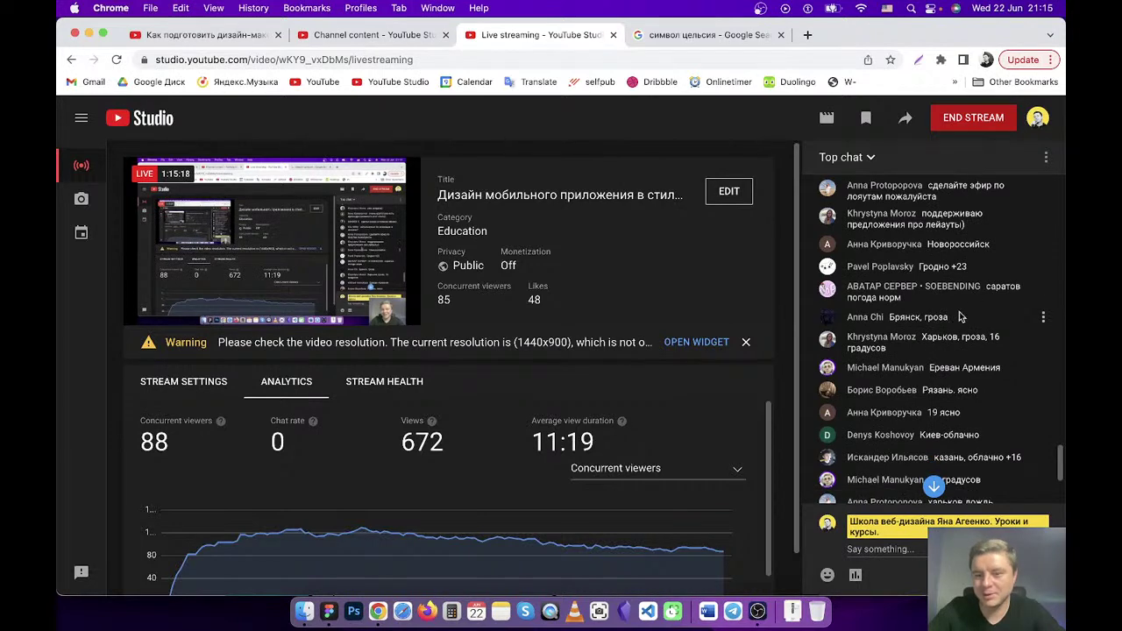
{"action": "scroll", "coordinate": [964, 307], "scroll_direction": "down", "scroll_amount": 2}
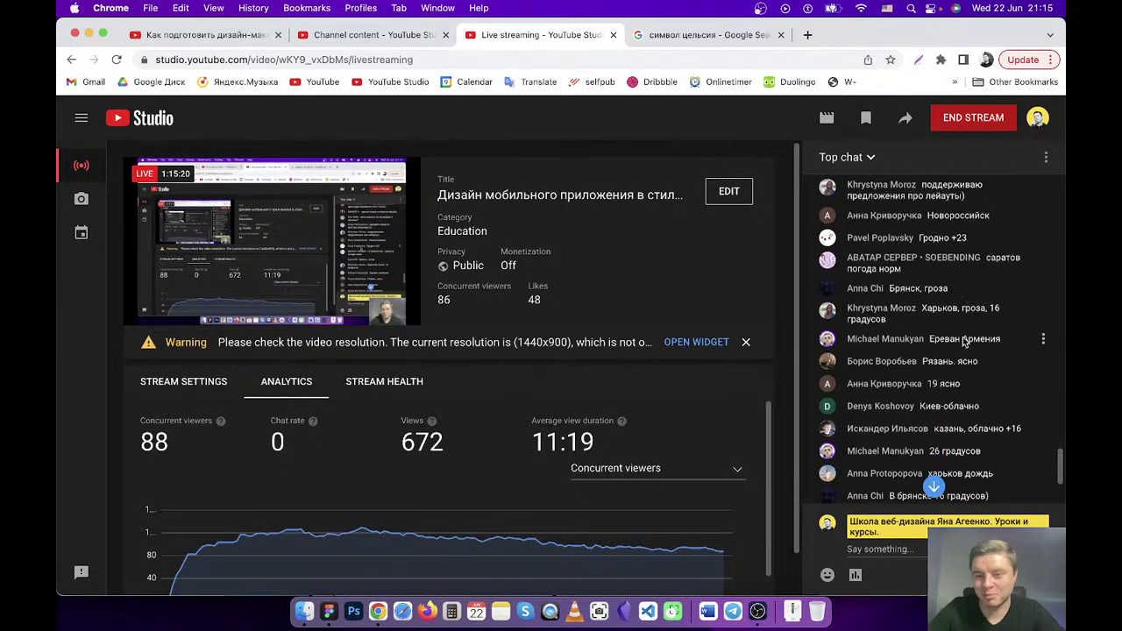
{"action": "scroll", "coordinate": [961, 337], "scroll_direction": "down", "scroll_amount": 1}
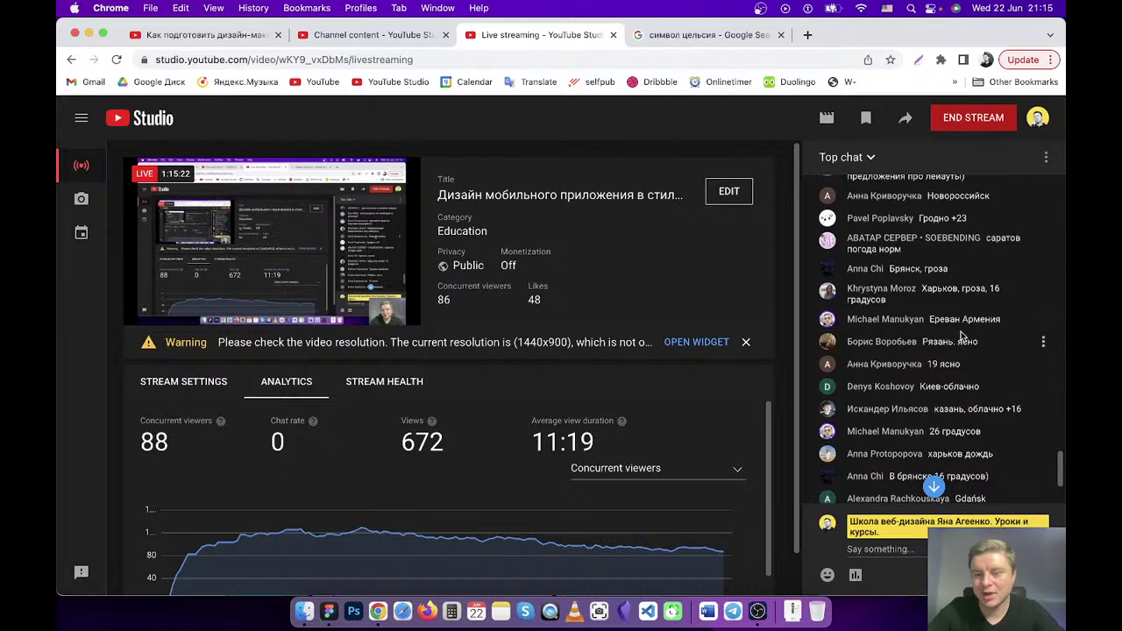
{"action": "scroll", "coordinate": [962, 333], "scroll_direction": "down", "scroll_amount": 3}
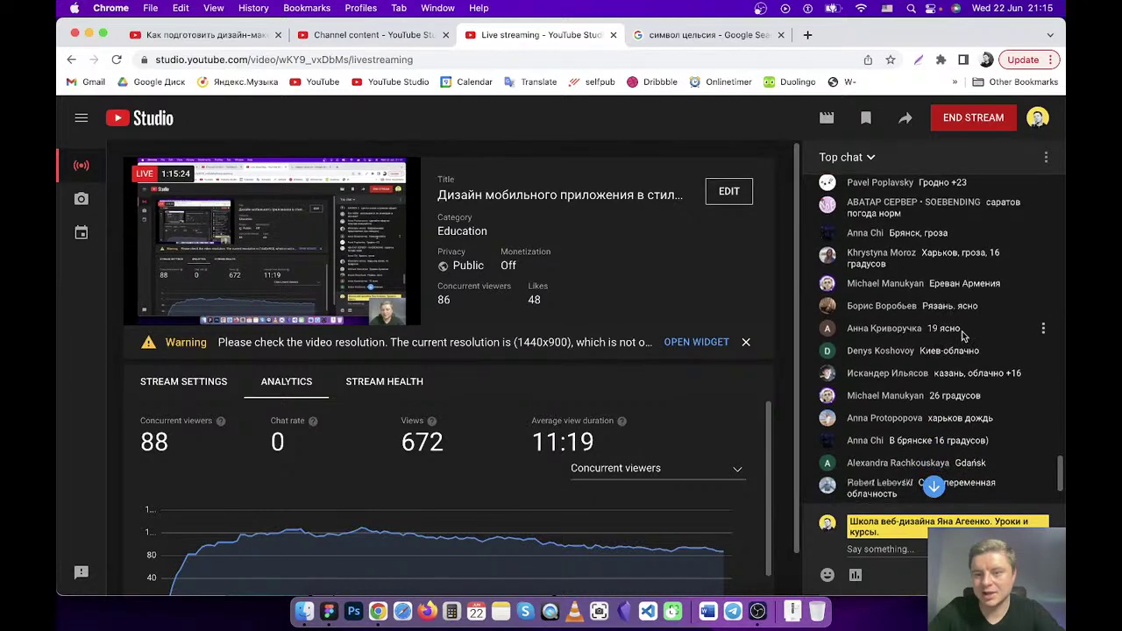
{"action": "scroll", "coordinate": [963, 333], "scroll_direction": "down", "scroll_amount": 2}
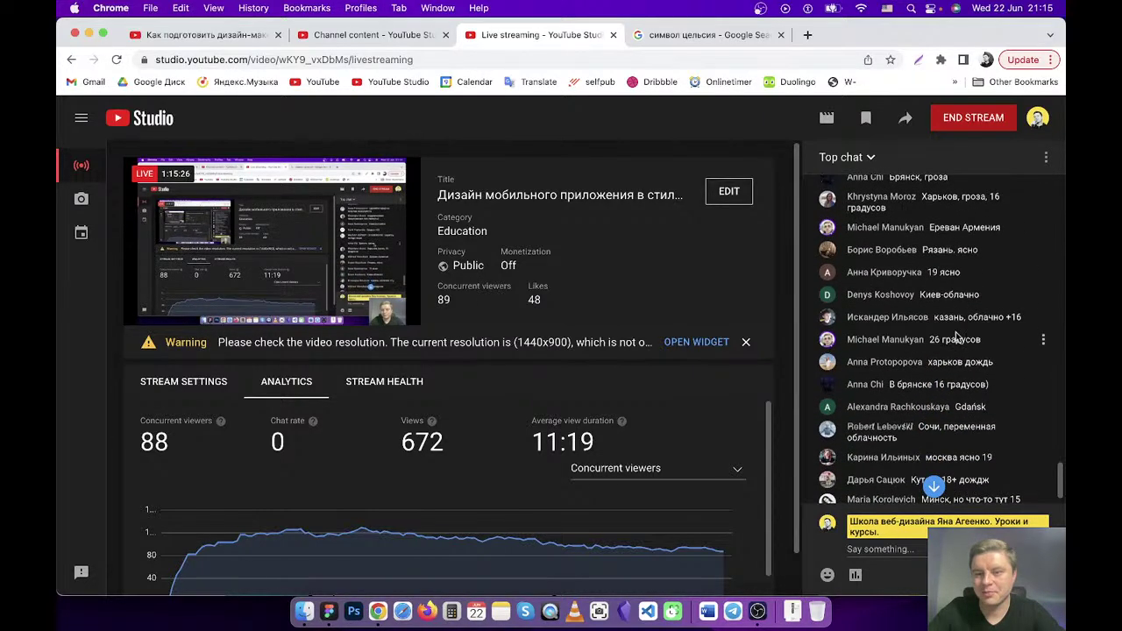
{"action": "scroll", "coordinate": [970, 299], "scroll_direction": "down", "scroll_amount": 3}
{"action": "scroll", "coordinate": [970, 300], "scroll_direction": "up", "scroll_amount": 3}
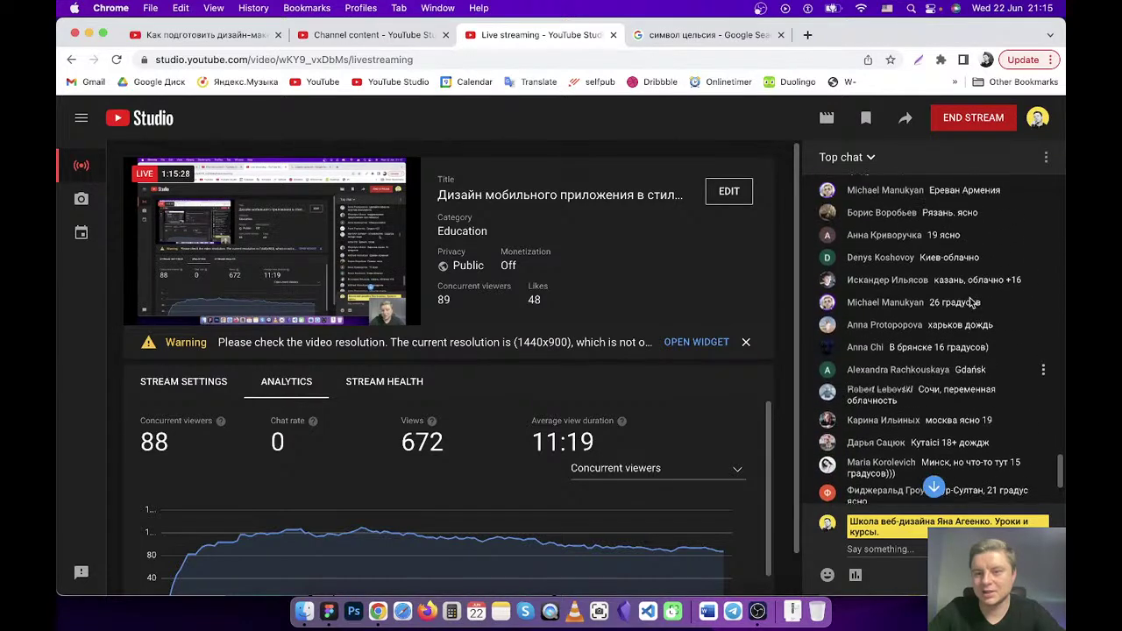
{"action": "scroll", "coordinate": [970, 300], "scroll_direction": "up", "scroll_amount": 2}
{"action": "scroll", "coordinate": [975, 297], "scroll_direction": "down", "scroll_amount": 4}
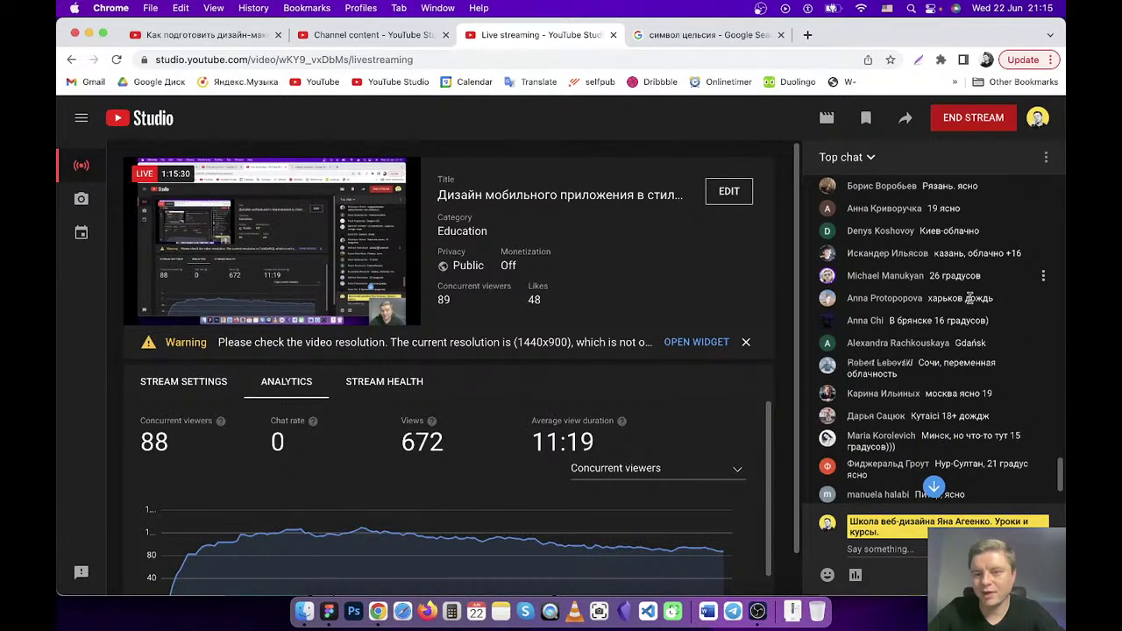
{"action": "scroll", "coordinate": [977, 287], "scroll_direction": "down", "scroll_amount": 3}
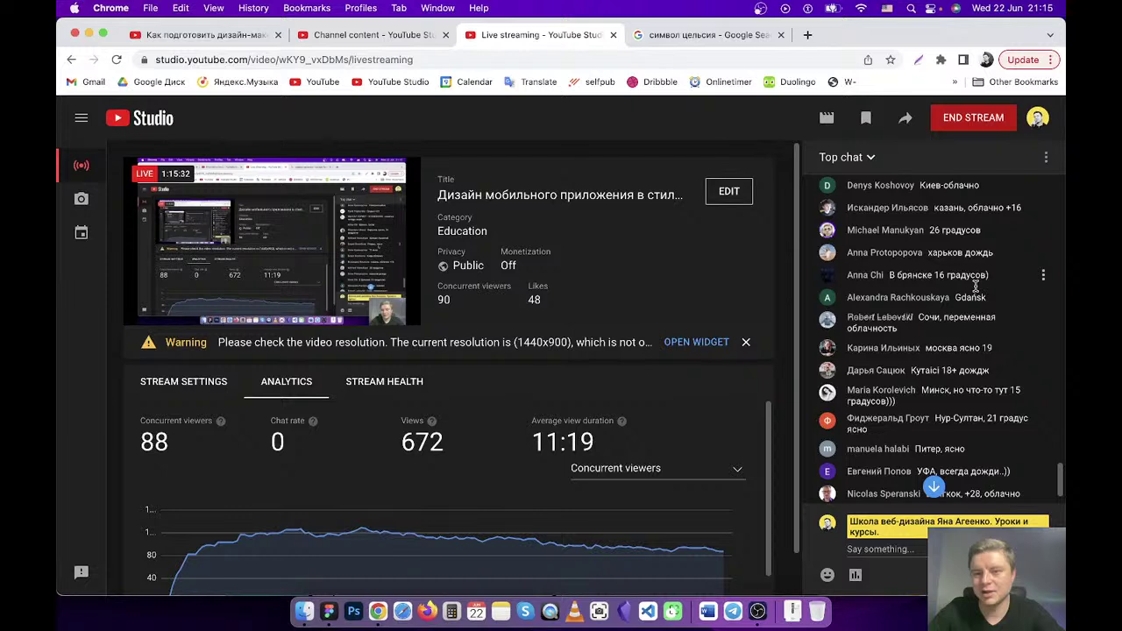
{"action": "scroll", "coordinate": [976, 289], "scroll_direction": "down", "scroll_amount": 2}
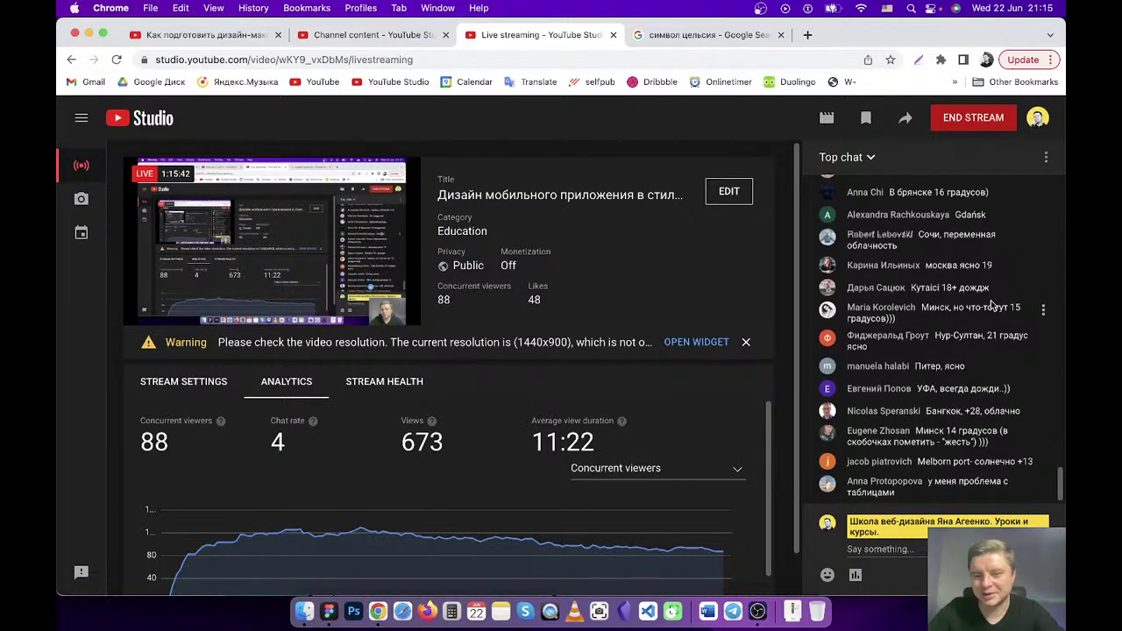
{"action": "scroll", "coordinate": [990, 306], "scroll_direction": "up", "scroll_amount": 3}
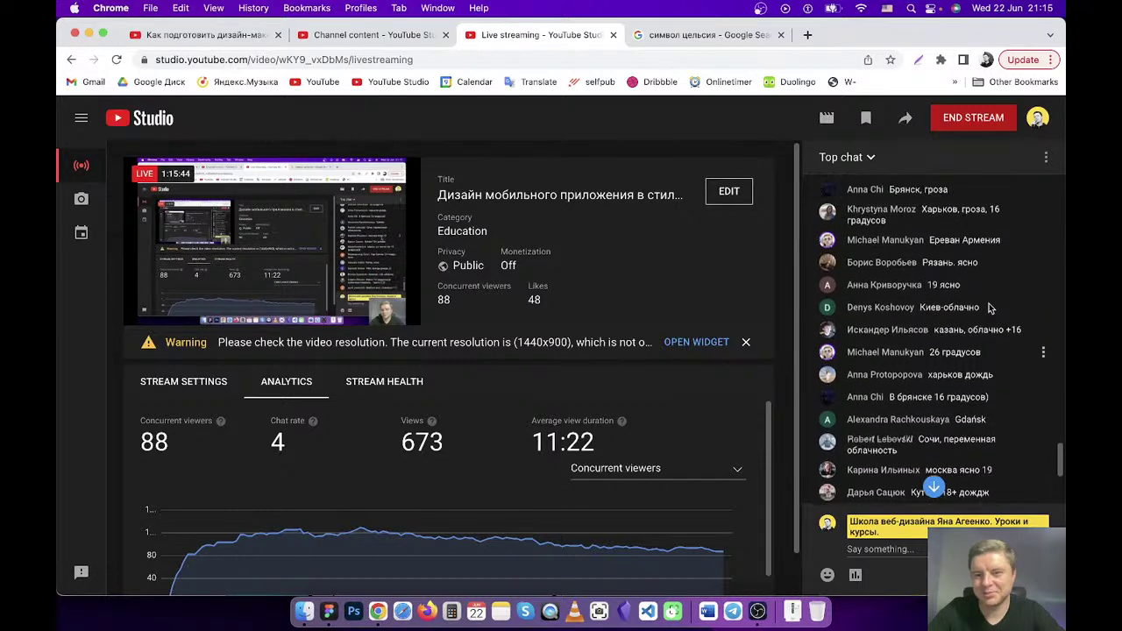
{"action": "scroll", "coordinate": [989, 308], "scroll_direction": "down", "scroll_amount": 5}
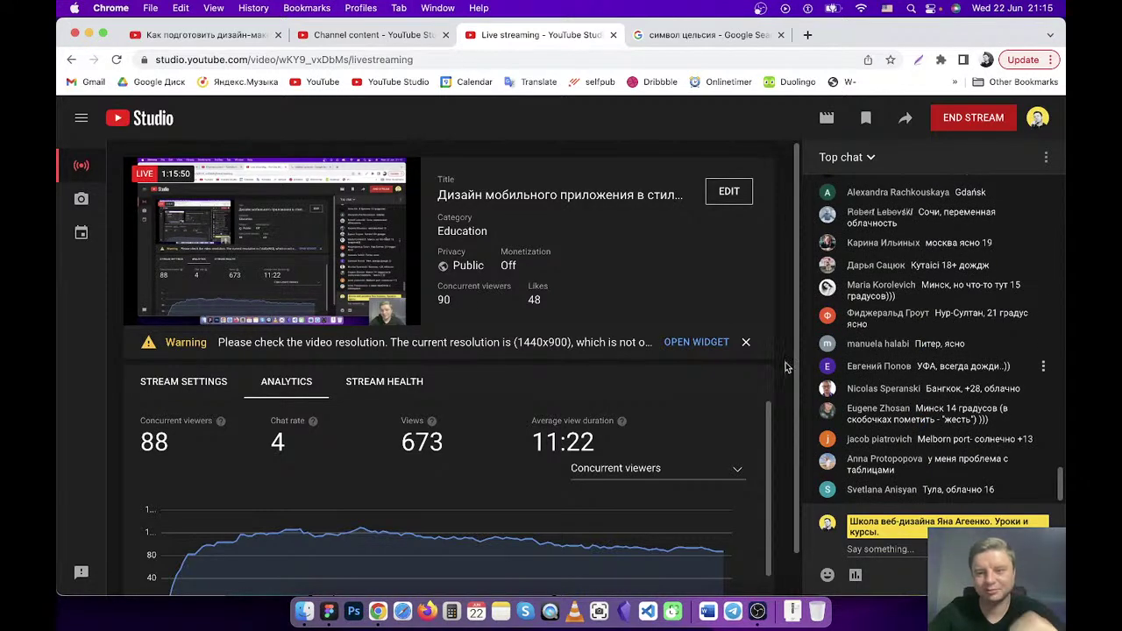
{"action": "scroll", "coordinate": [815, 321], "scroll_direction": "up", "scroll_amount": 3}
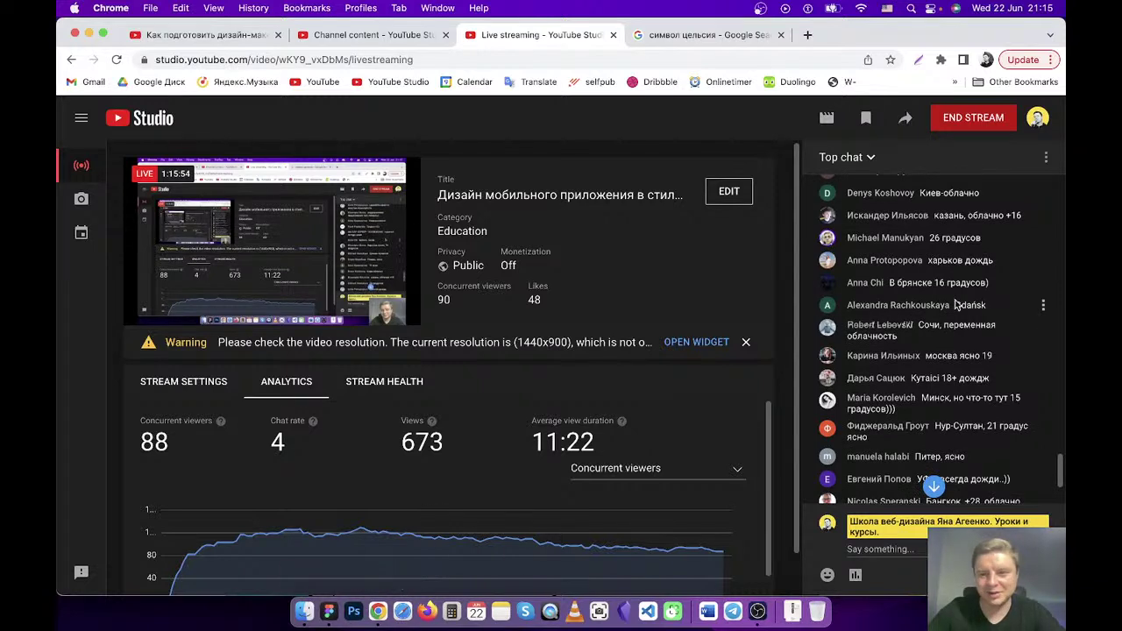
{"action": "scroll", "coordinate": [940, 308], "scroll_direction": "up", "scroll_amount": 1}
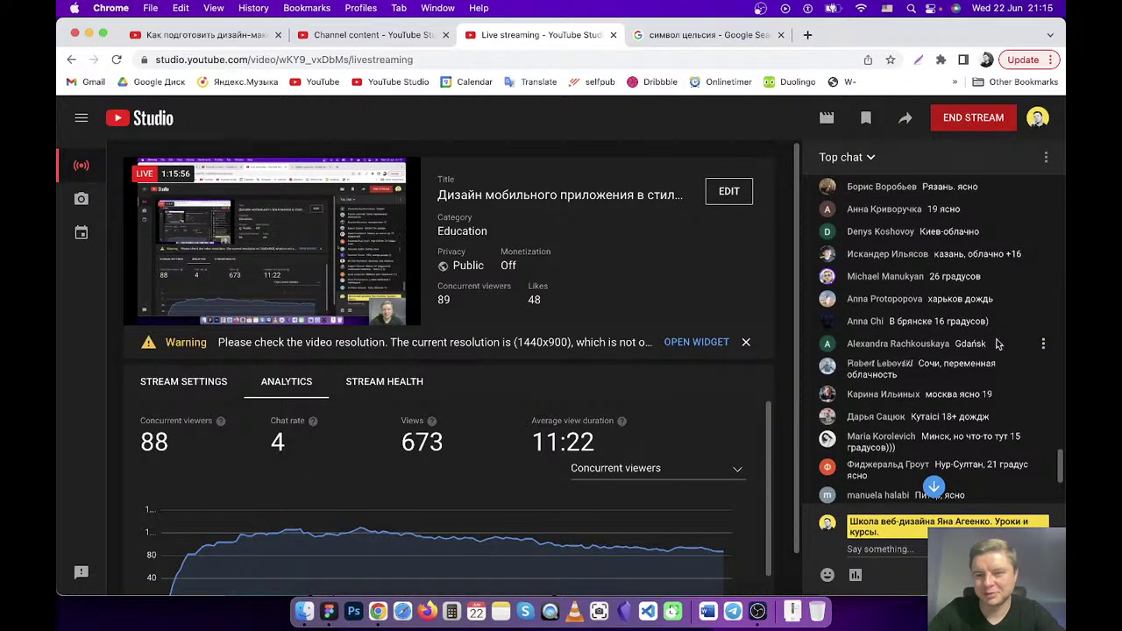
{"action": "scroll", "coordinate": [996, 345], "scroll_direction": "down", "scroll_amount": 2}
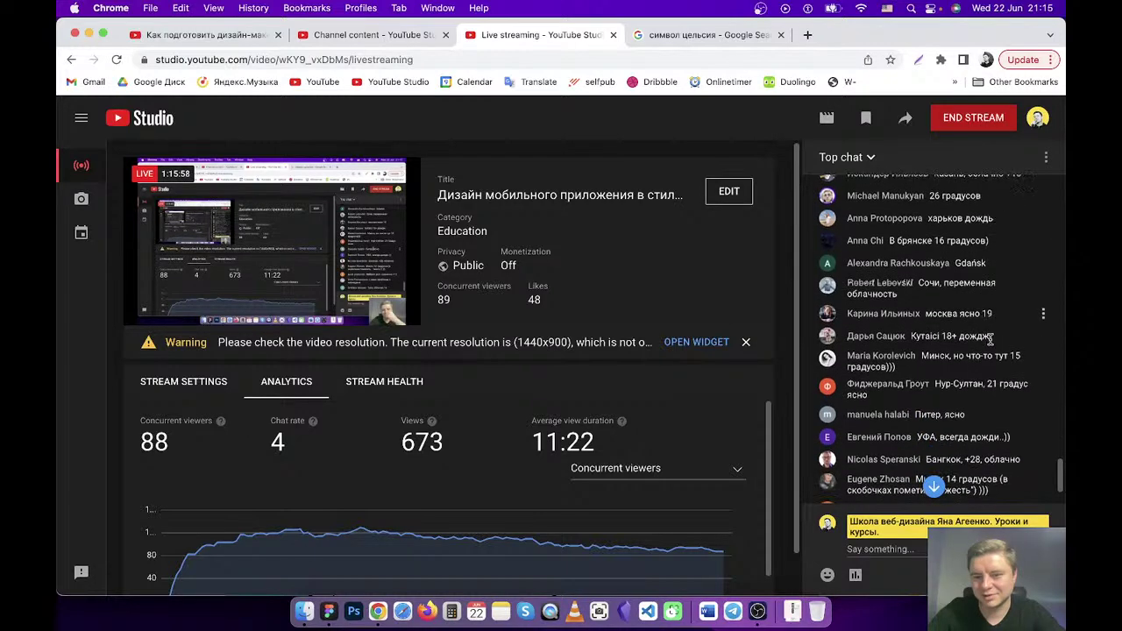
{"action": "scroll", "coordinate": [996, 351], "scroll_direction": "down", "scroll_amount": 1}
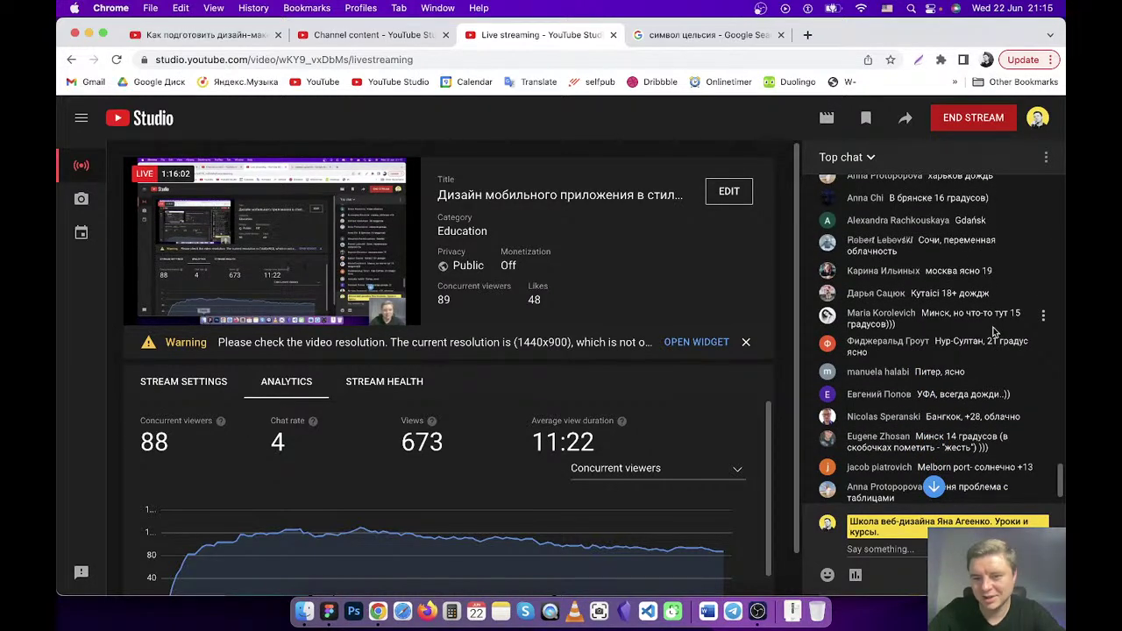
{"action": "scroll", "coordinate": [993, 331], "scroll_direction": "up", "scroll_amount": 3}
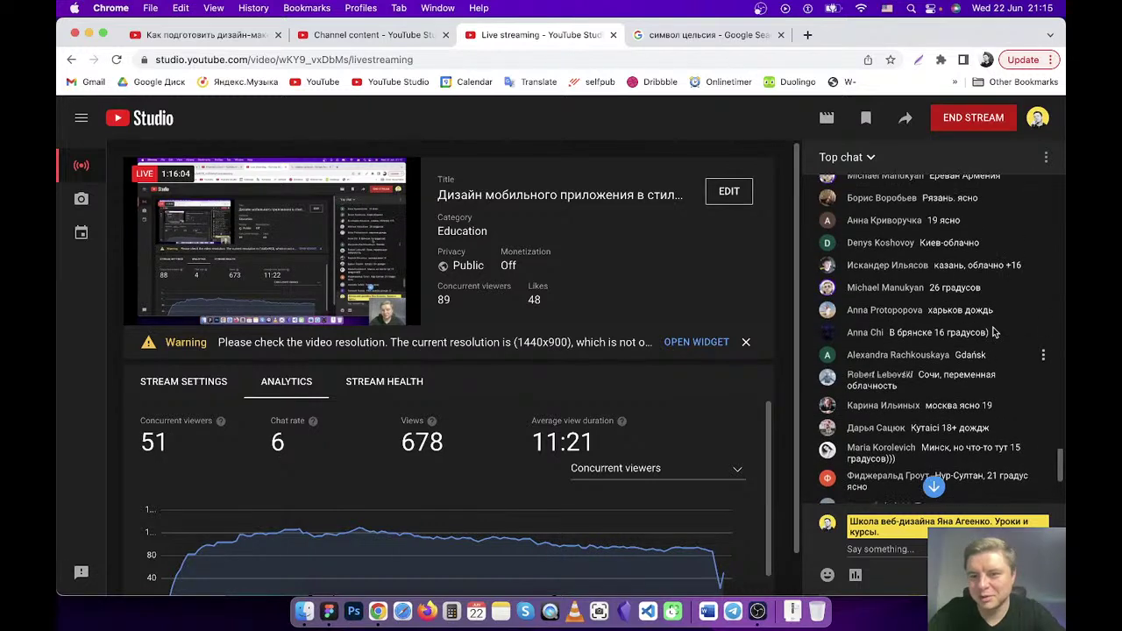
{"action": "scroll", "coordinate": [994, 330], "scroll_direction": "down", "scroll_amount": 4}
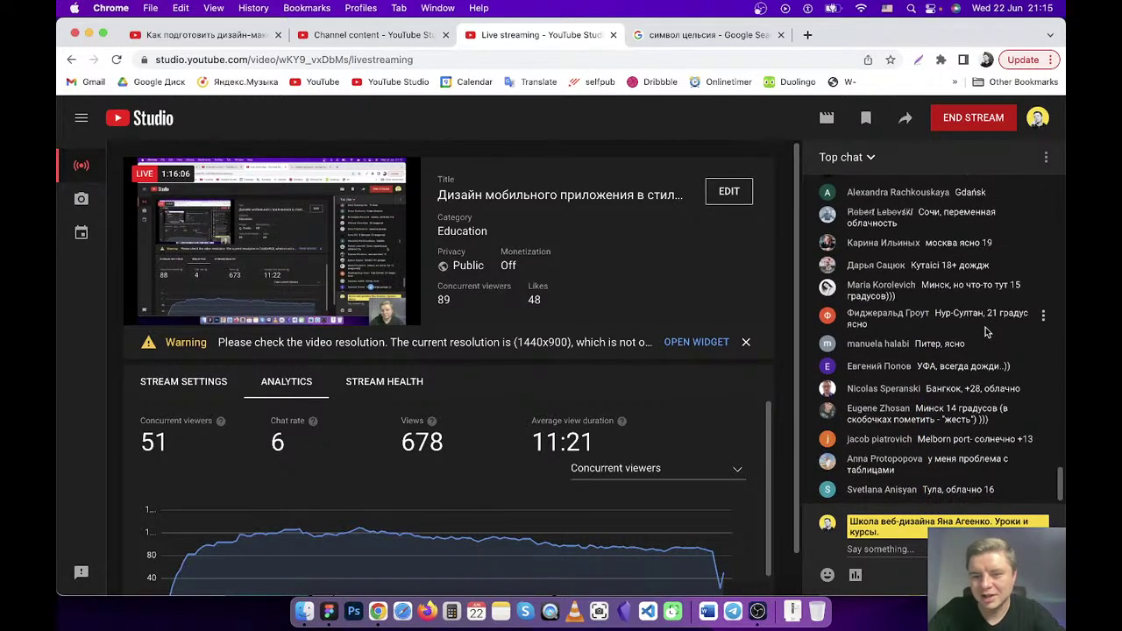
{"action": "left_click", "coordinate": [329, 611]}
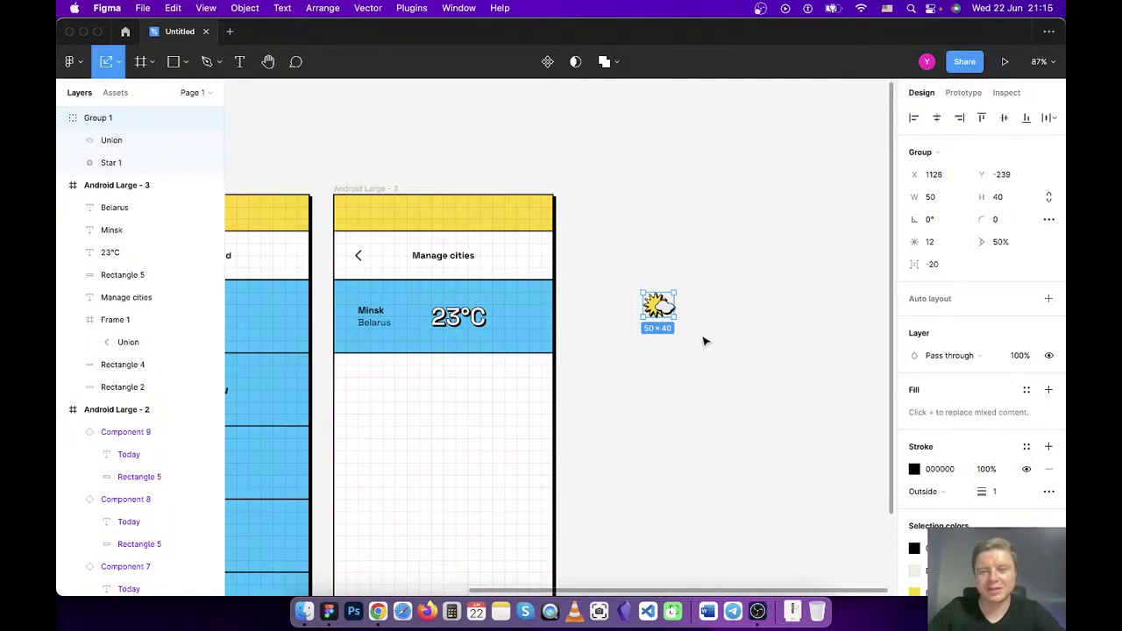
{"action": "scroll", "coordinate": [708, 352], "scroll_direction": "up", "scroll_amount": 5}
{"action": "scroll", "coordinate": [708, 352], "scroll_direction": "down", "scroll_amount": 4}
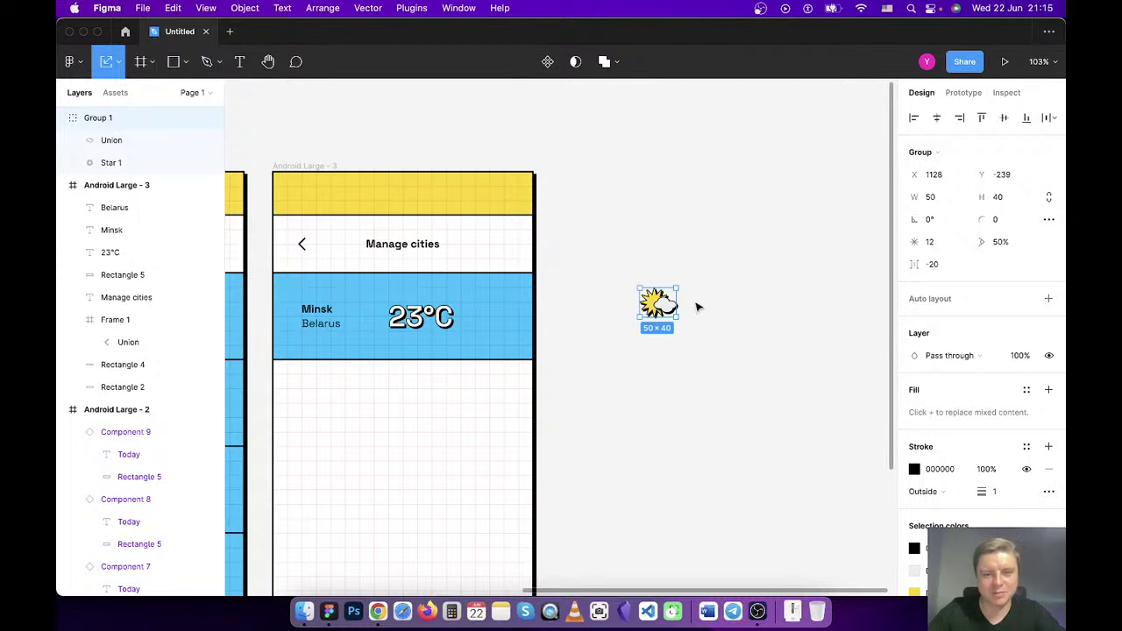
{"action": "scroll", "coordinate": [730, 313], "scroll_direction": "up", "scroll_amount": 3}
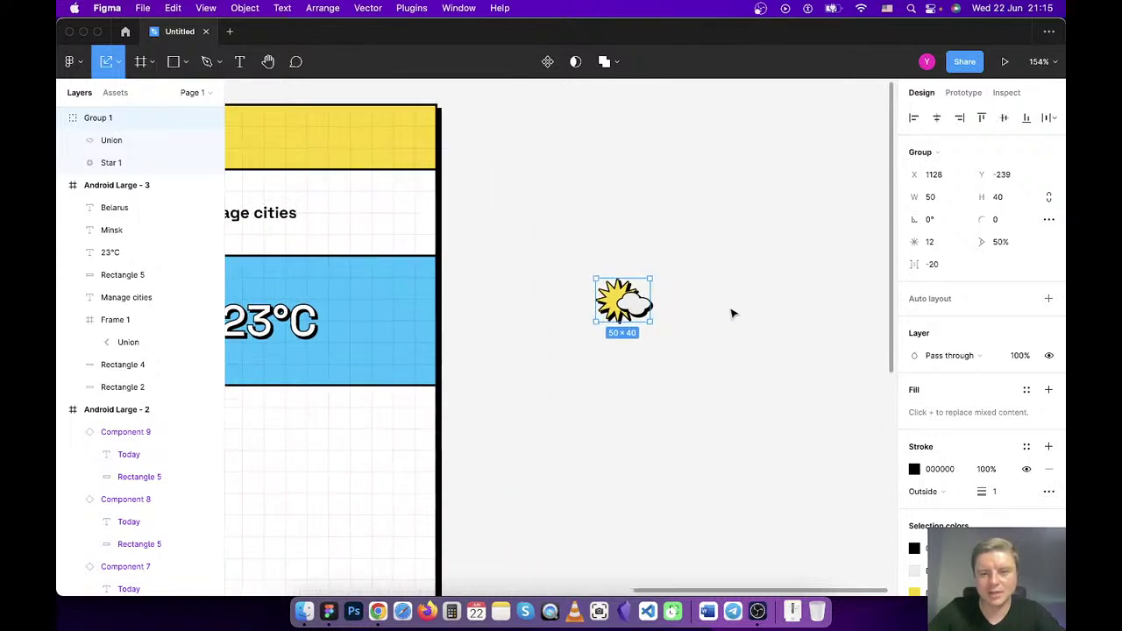
{"action": "scroll", "coordinate": [613, 307], "scroll_direction": "up", "scroll_amount": 2}
{"action": "scroll", "coordinate": [613, 307], "scroll_direction": "up", "scroll_amount": 3}
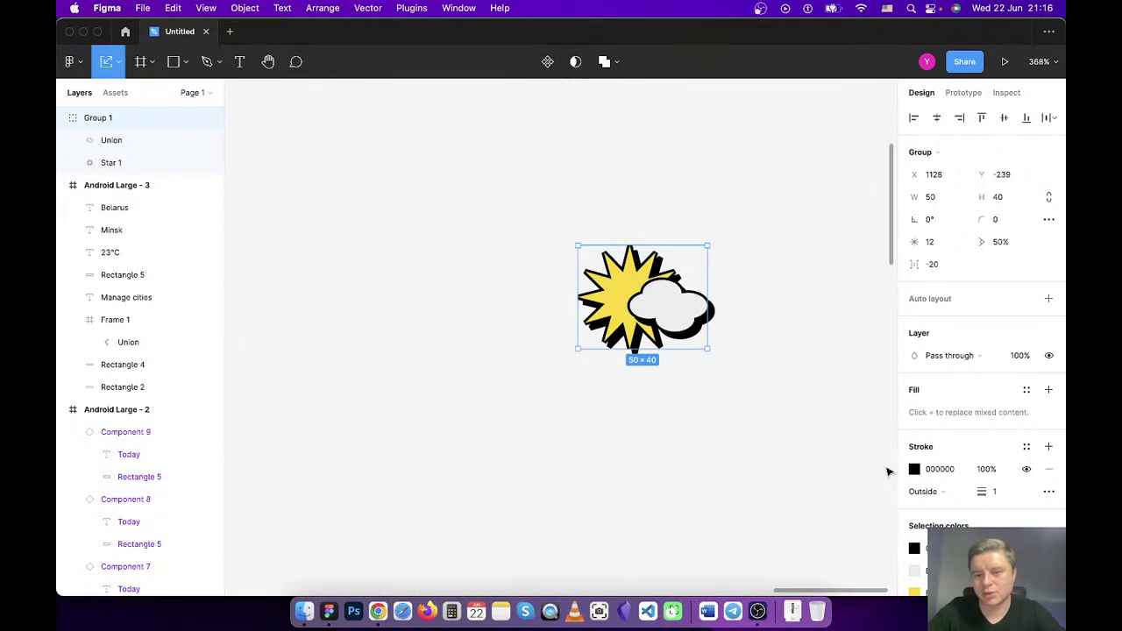
{"action": "left_click", "coordinate": [1048, 389]}
{"action": "key", "text": "super+z"}
{"action": "left_click", "coordinate": [815, 385]}
{"action": "left_click", "coordinate": [653, 299]}
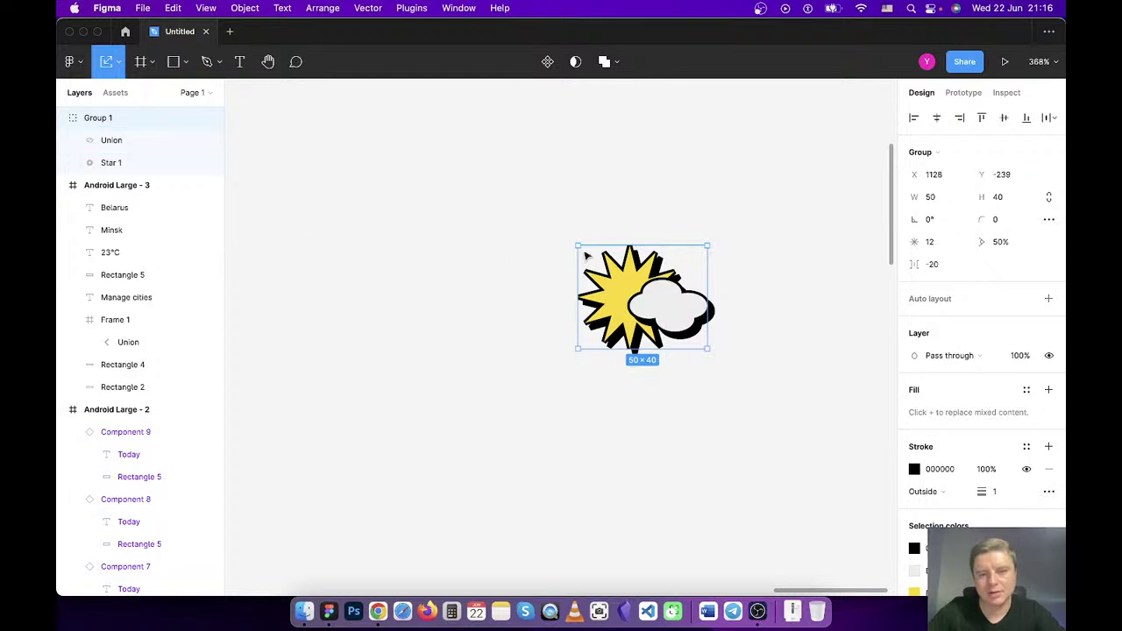
{"action": "right_click", "coordinate": [648, 287]}
- Wrap the sun-and-cloud icon in a new 50×40 frame with a visible white fill
{"action": "left_click", "coordinate": [673, 354]}
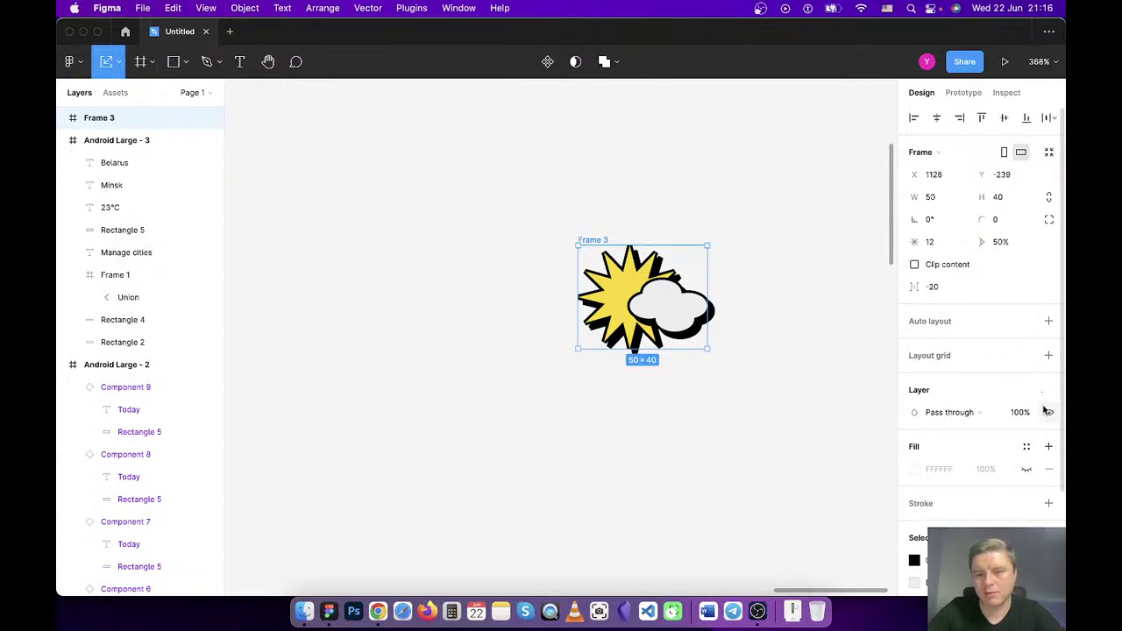
{"action": "scroll", "coordinate": [1024, 491], "scroll_direction": "down", "scroll_amount": 1}
{"action": "left_click", "coordinate": [1027, 457]}
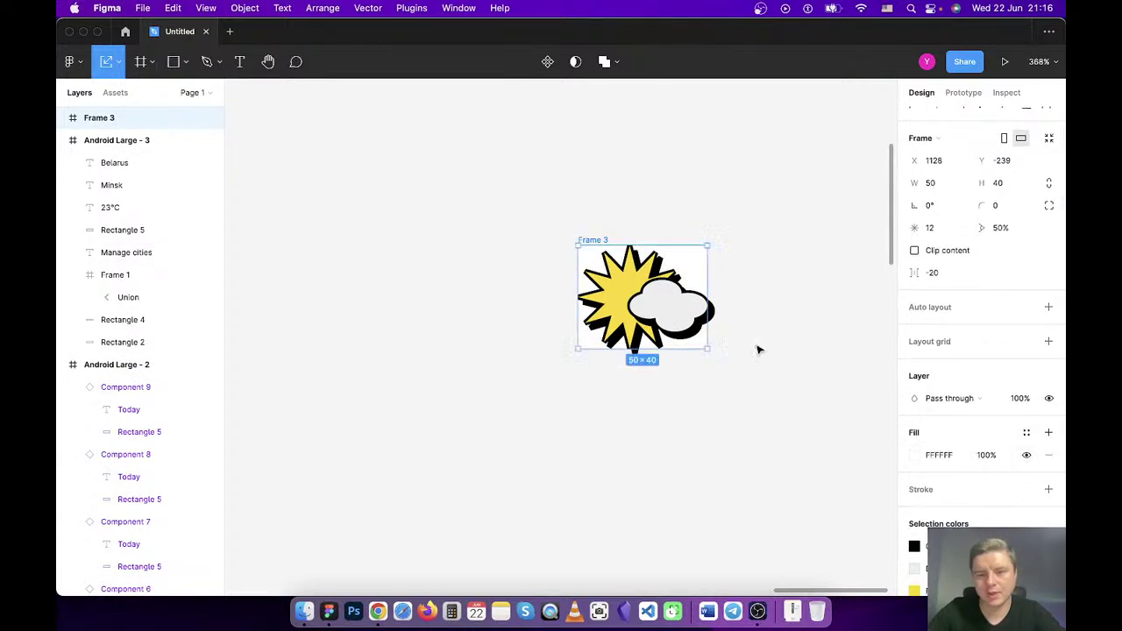
{"action": "left_click", "coordinate": [821, 313]}
{"action": "scroll", "coordinate": [717, 307], "scroll_direction": "up", "scroll_amount": 2}
{"action": "scroll", "coordinate": [717, 306], "scroll_direction": "up", "scroll_amount": 3}
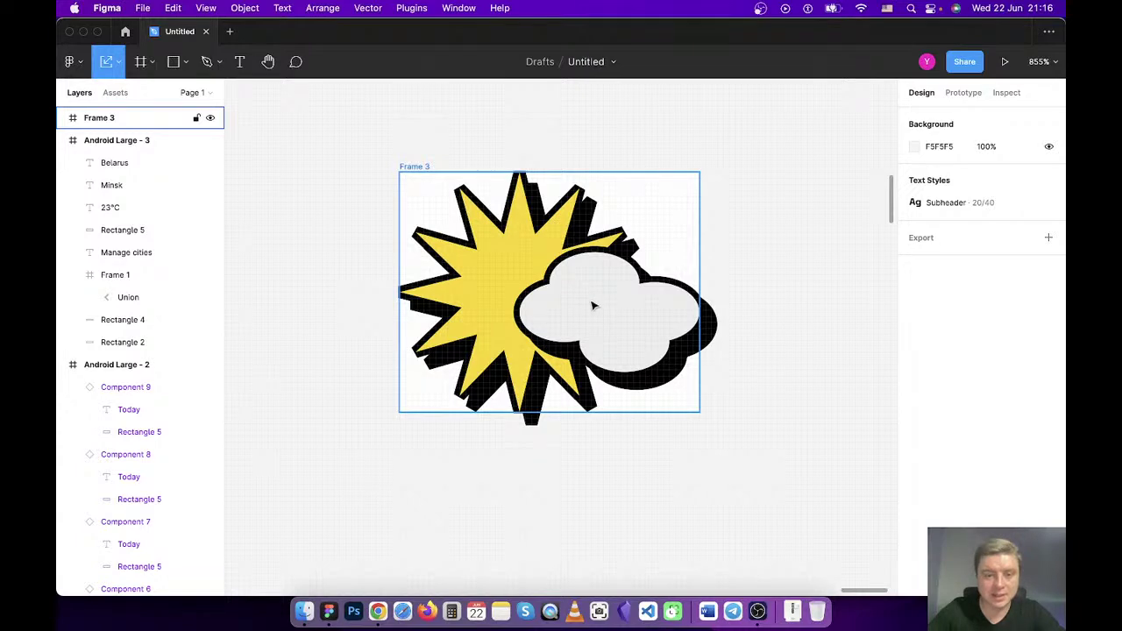
{"action": "scroll", "coordinate": [624, 300], "scroll_direction": "up", "scroll_amount": 1}
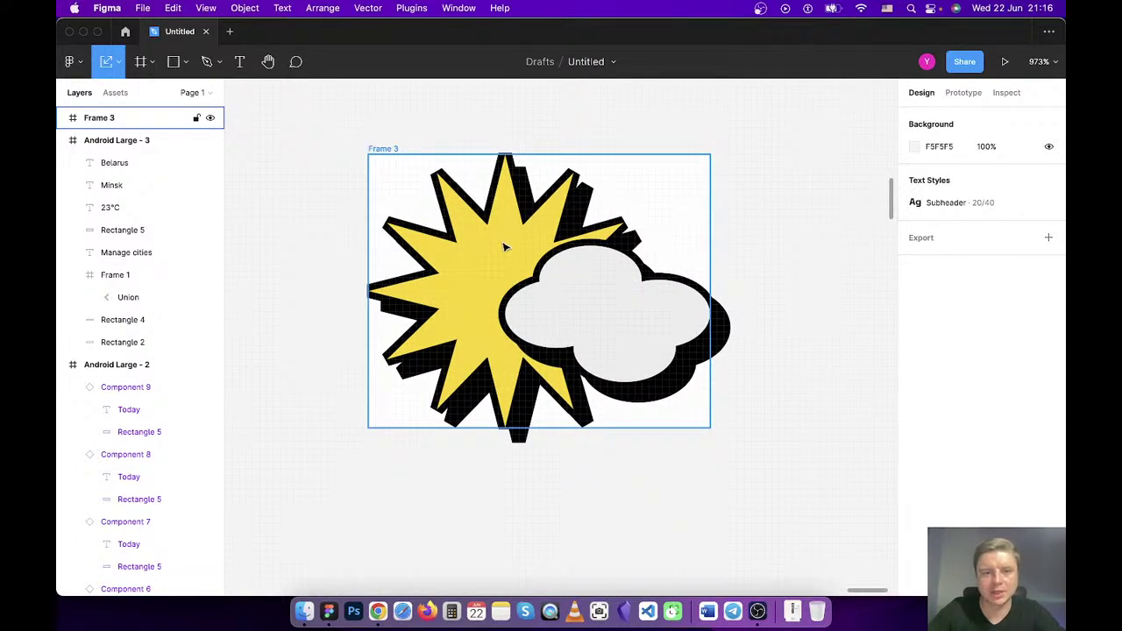
{"action": "scroll", "coordinate": [554, 254], "scroll_direction": "down", "scroll_amount": 5}
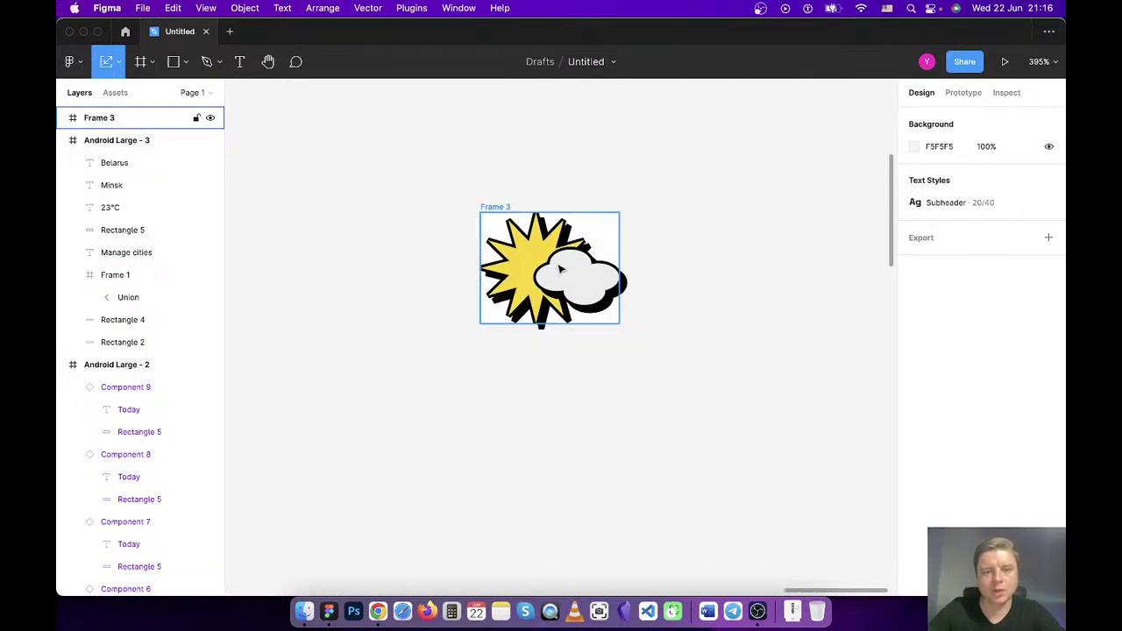
- Drag the cloud out of Frame 3, nudge the sun right, and reselect Frame 3
{"action": "left_click", "coordinate": [575, 282]}
{"action": "double_click", "coordinate": [576, 283]}
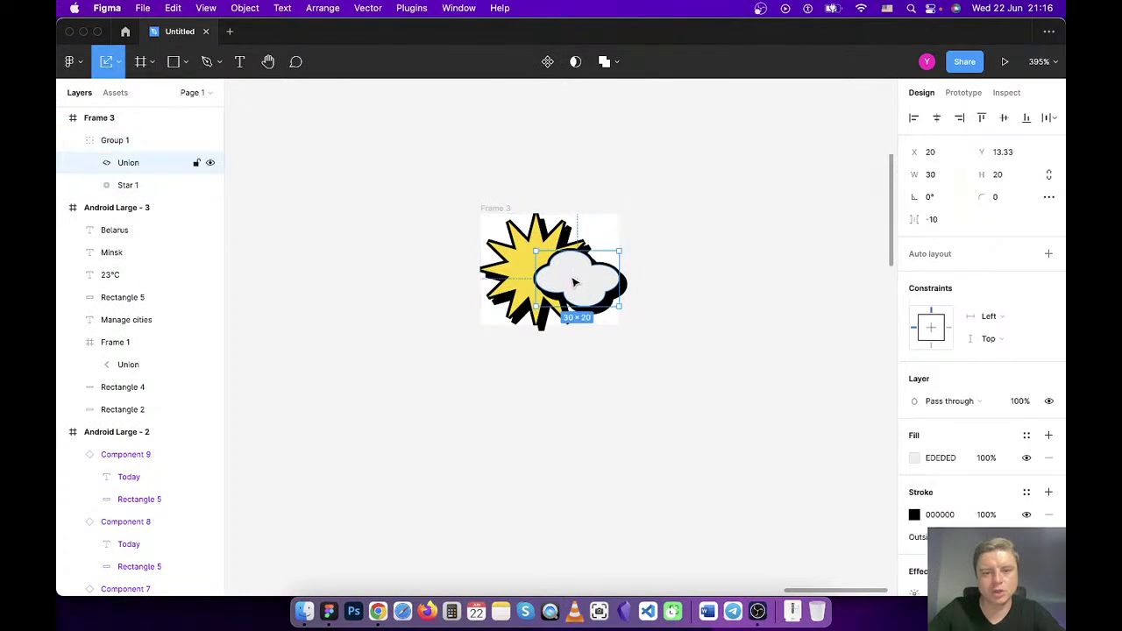
{"action": "left_click_drag", "start_coordinate": [571, 288], "coordinate": [792, 159]}
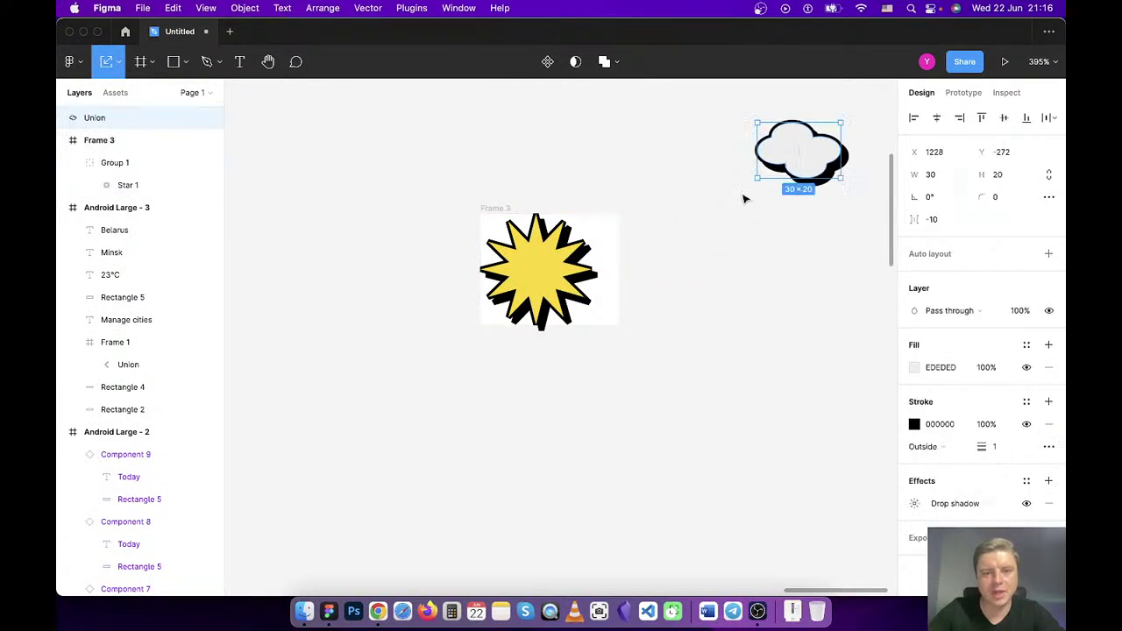
{"action": "left_click", "coordinate": [537, 265]}
{"action": "left_click_drag", "start_coordinate": [538, 274], "coordinate": [547, 273]}
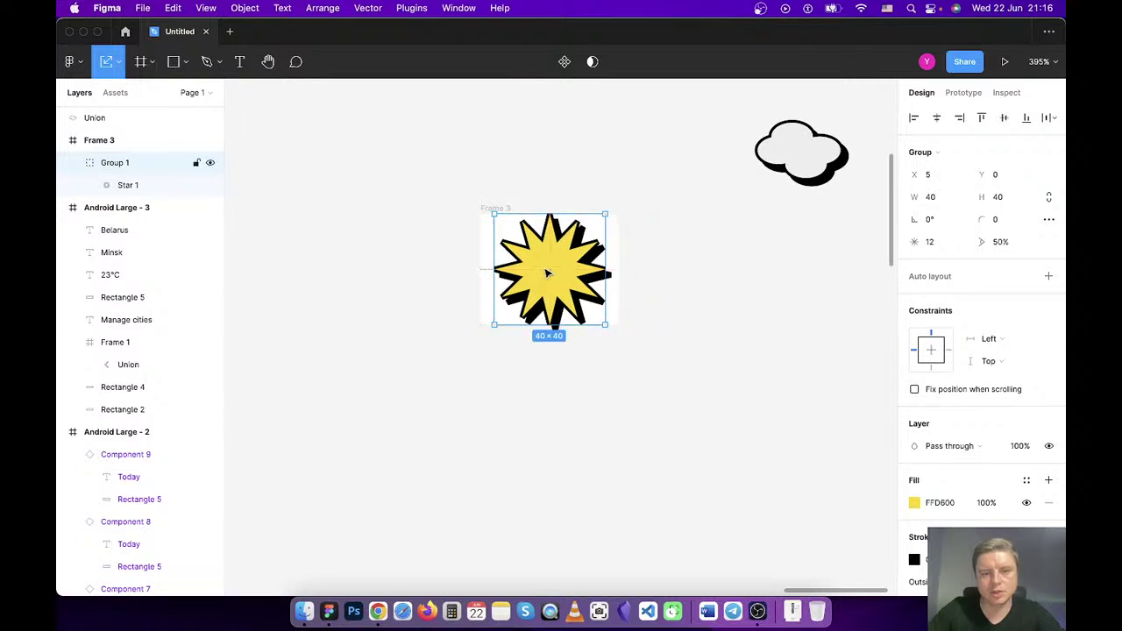
{"action": "left_click", "coordinate": [656, 253]}
{"action": "left_click", "coordinate": [501, 211]}
{"action": "left_click", "coordinate": [503, 211]}
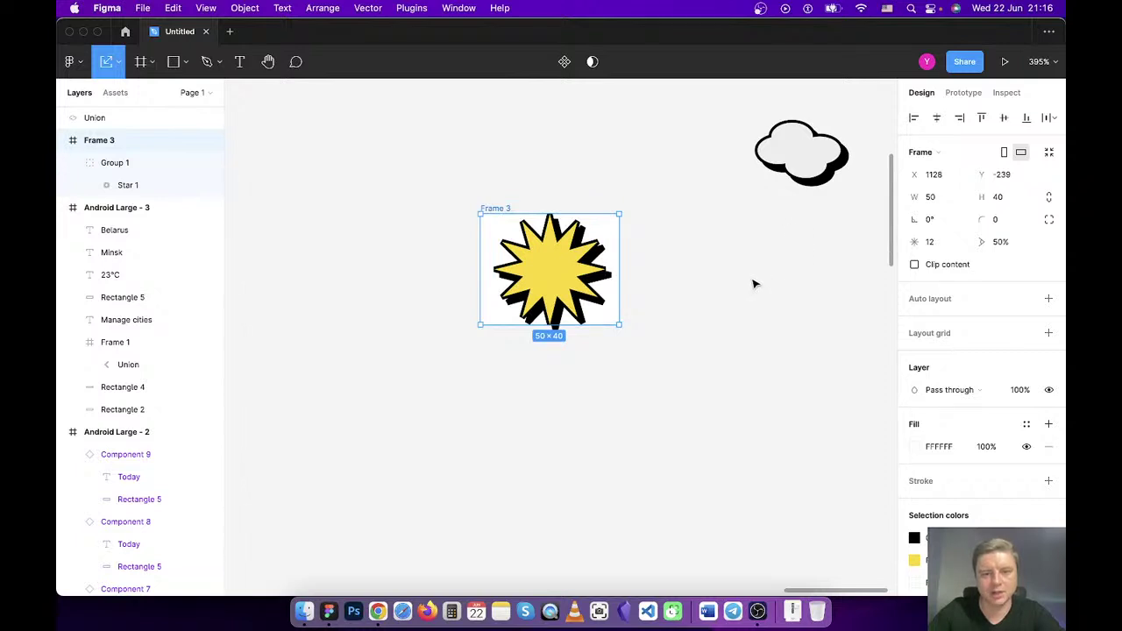
- Paste the copied content at Frame 3, then undo a first component conversion
{"action": "right_click", "coordinate": [493, 214]}
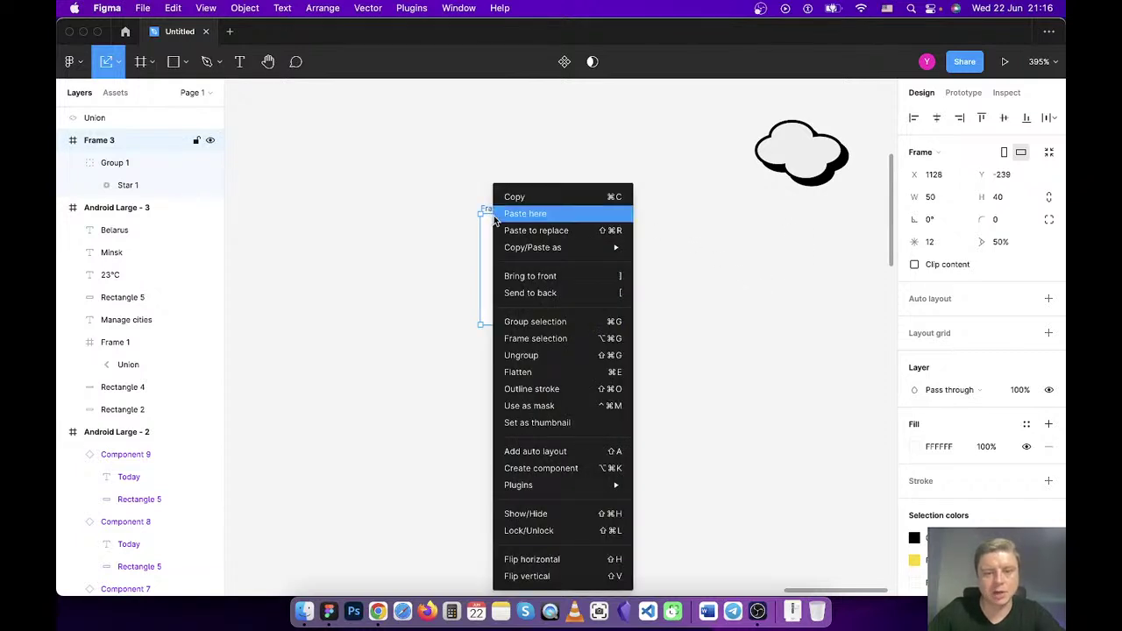
{"action": "left_click", "coordinate": [496, 219]}
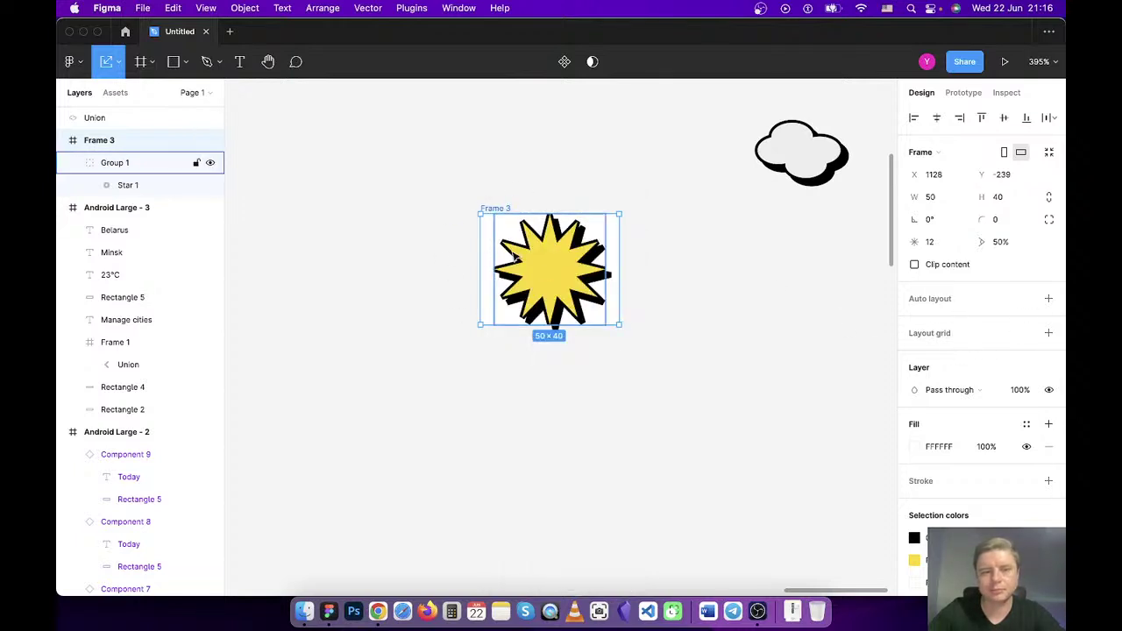
{"action": "left_click", "coordinate": [565, 62]}
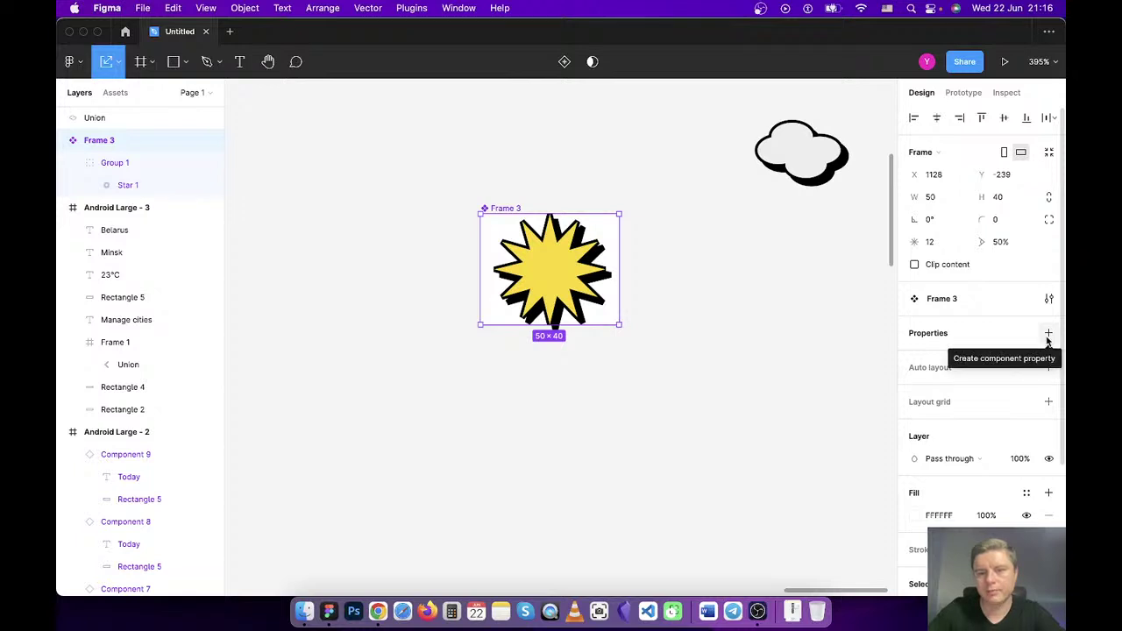
{"action": "key", "text": "super+z"}
{"action": "key", "text": "super+z"}
{"action": "key", "text": "super+z"}
{"action": "key", "text": "super+z"}
{"action": "left_click", "coordinate": [701, 263]}
- Make Frame 3 a component and add a variant property, creating a Default variant
{"action": "left_click", "coordinate": [485, 208]}
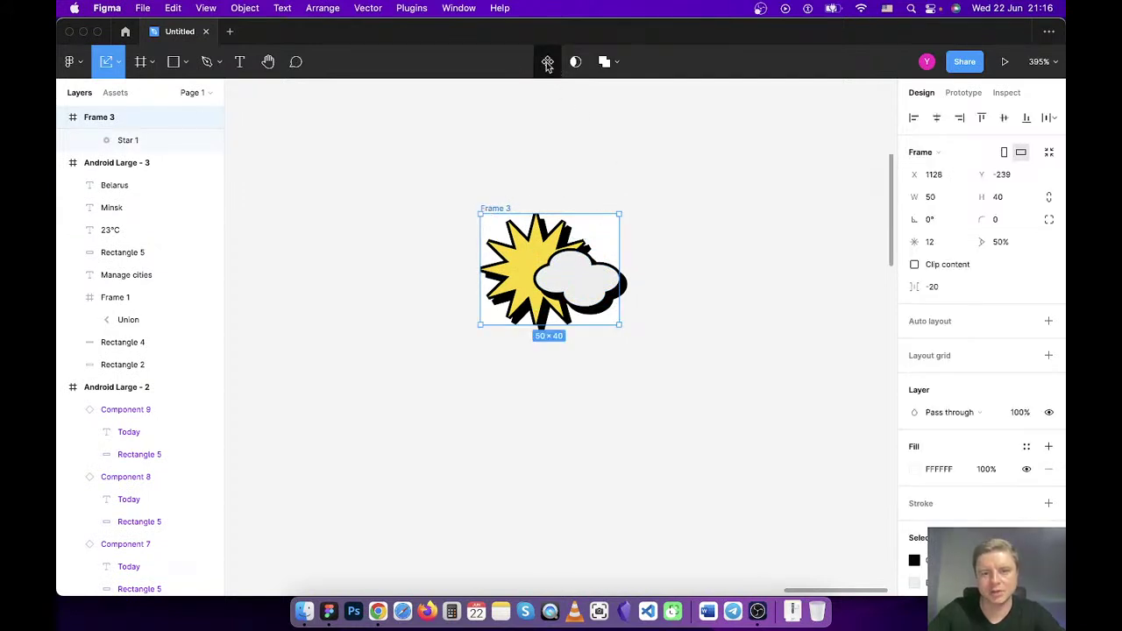
{"action": "left_click", "coordinate": [548, 85]}
{"action": "left_click", "coordinate": [496, 208]}
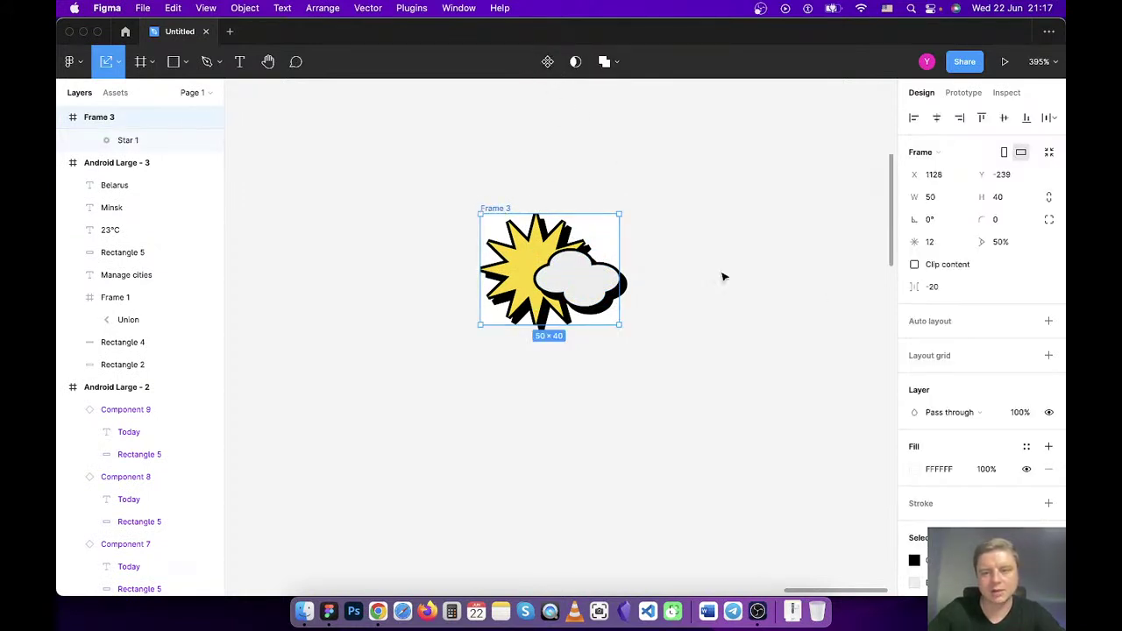
{"action": "scroll", "coordinate": [969, 469], "scroll_direction": "down", "scroll_amount": 2}
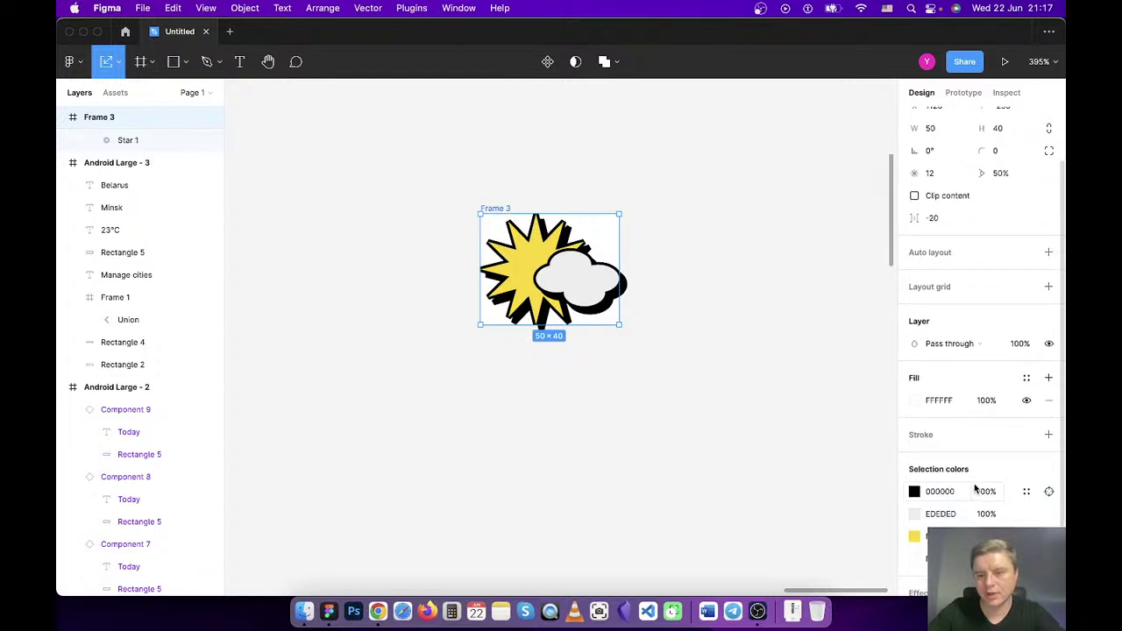
{"action": "left_click", "coordinate": [546, 61]}
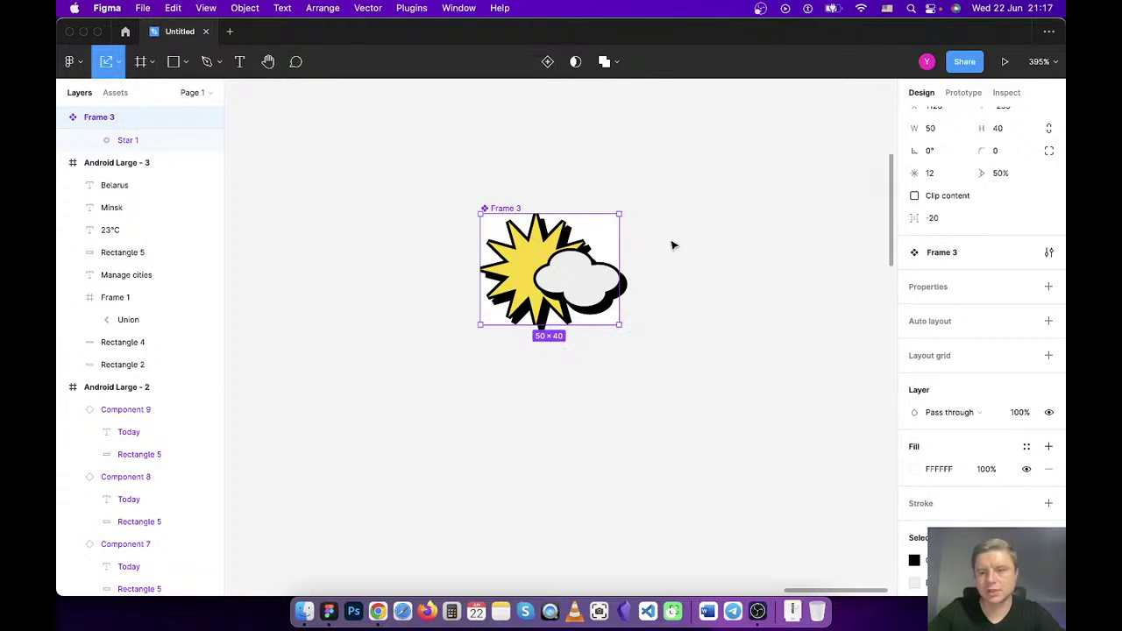
{"action": "left_click", "coordinate": [1048, 287]}
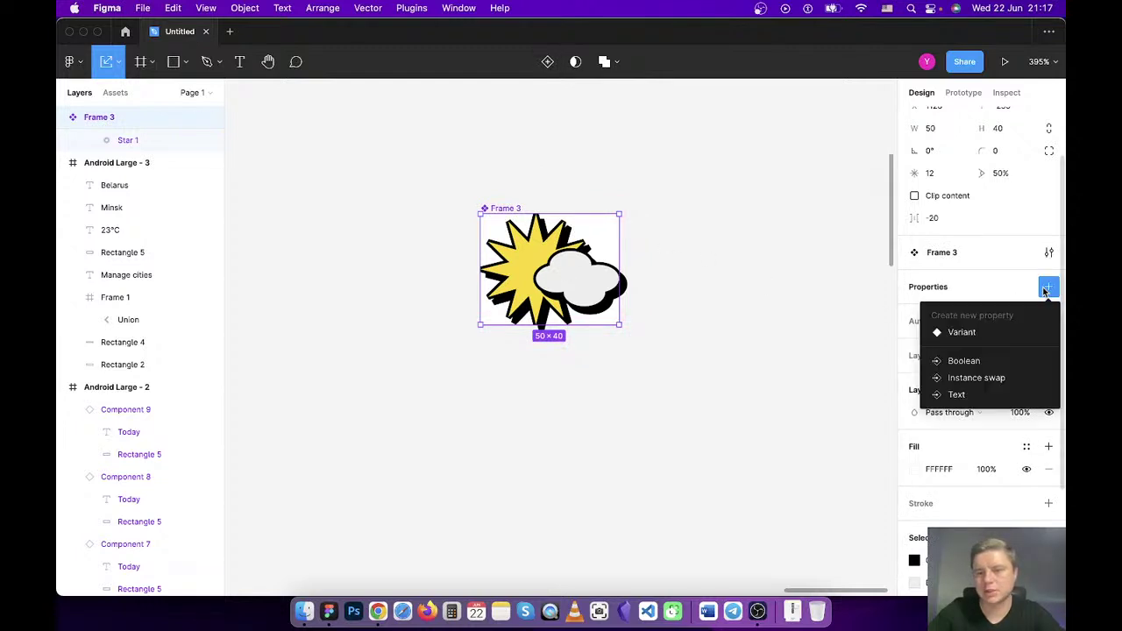
{"action": "left_click", "coordinate": [961, 332]}
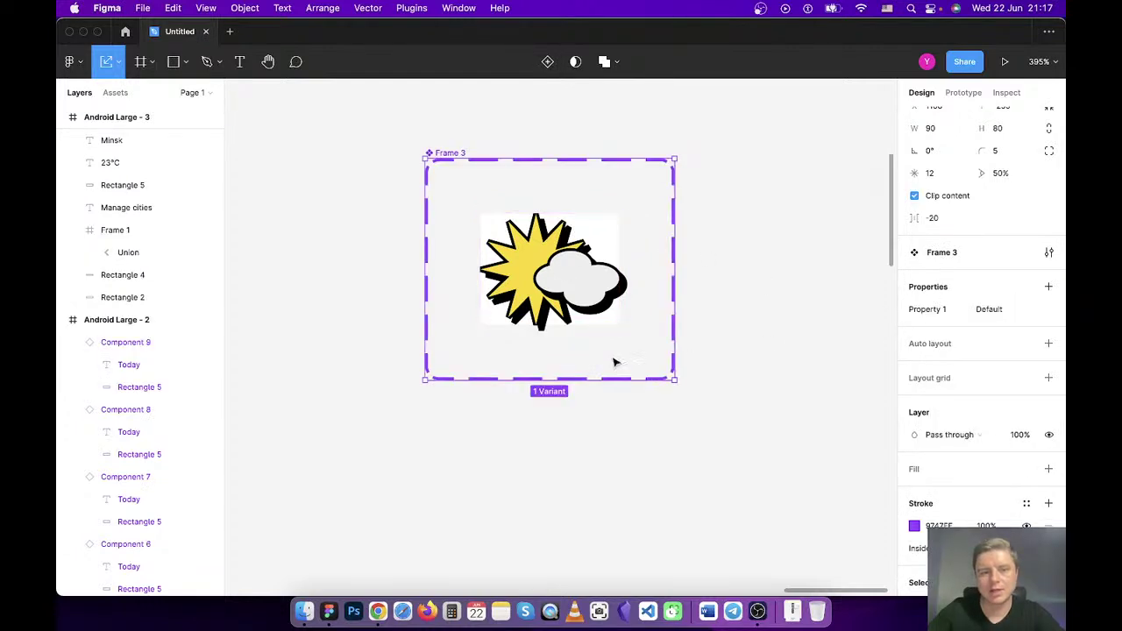
{"action": "scroll", "coordinate": [637, 330], "scroll_direction": "down", "scroll_amount": 5}
- Try adding a second variant property to the Frame 3 component set, then undo it
{"action": "left_click", "coordinate": [746, 380]}
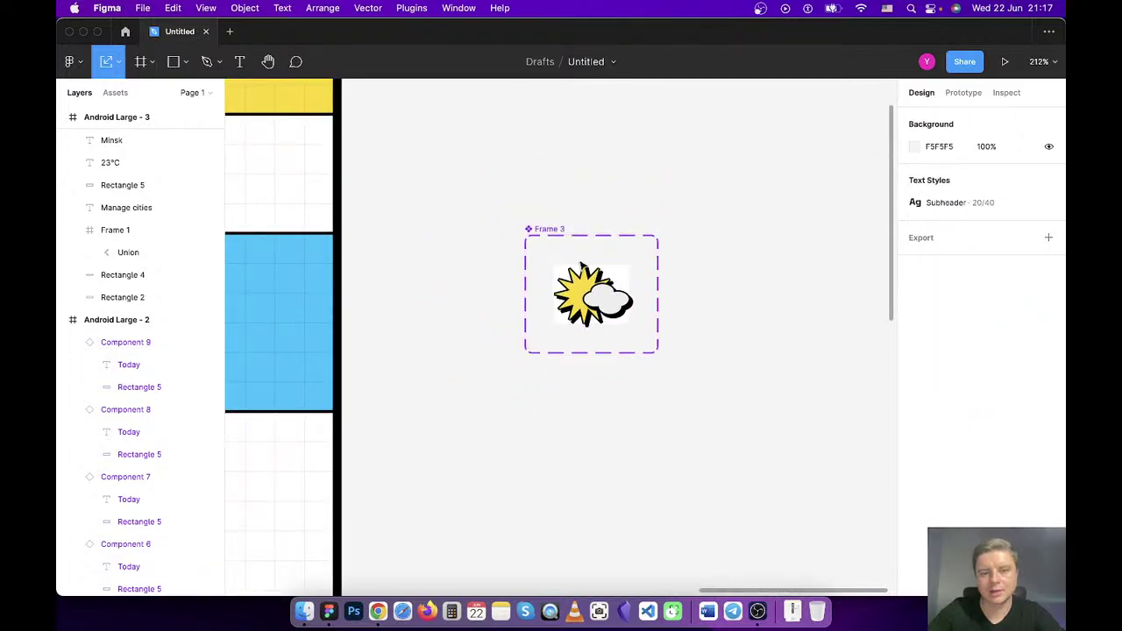
{"action": "left_click", "coordinate": [574, 285]}
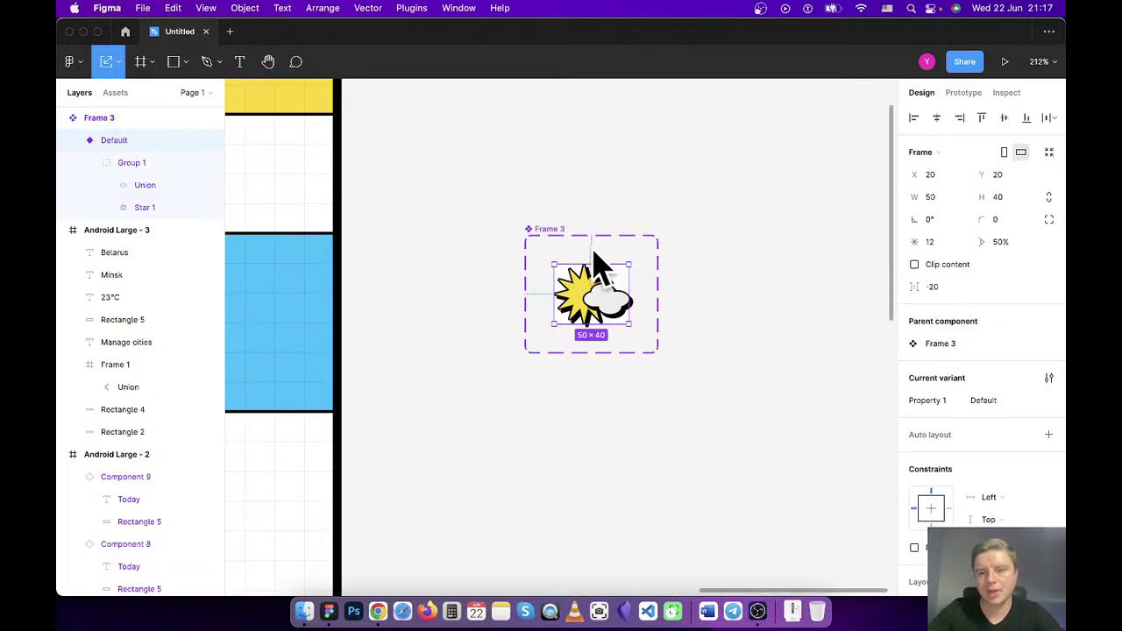
{"action": "left_click", "coordinate": [558, 230]}
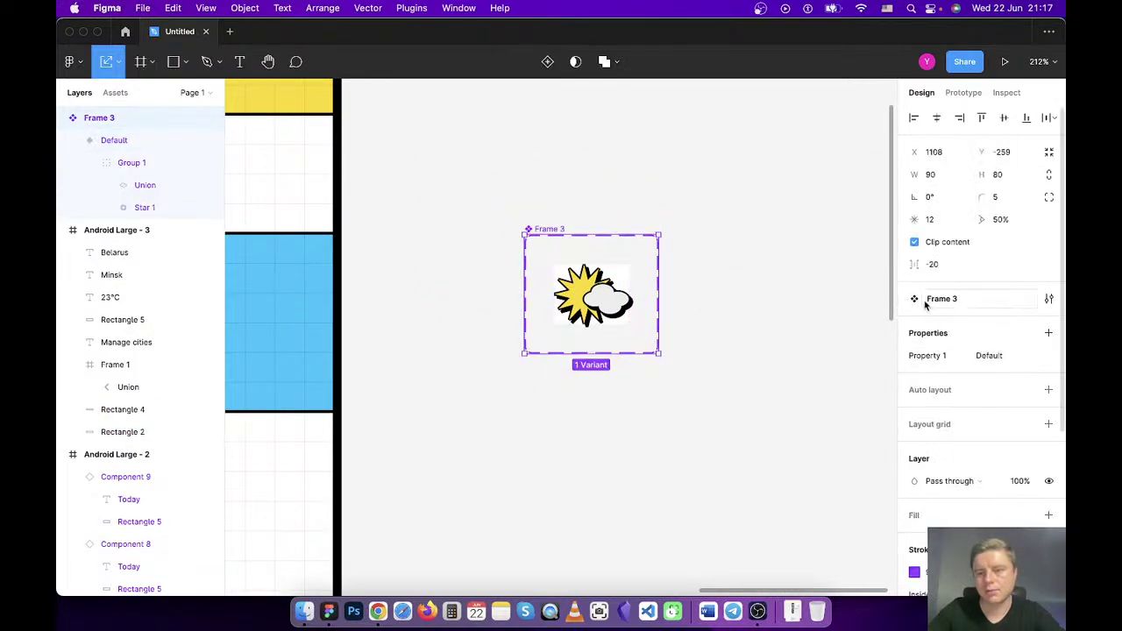
{"action": "left_click", "coordinate": [1048, 333]}
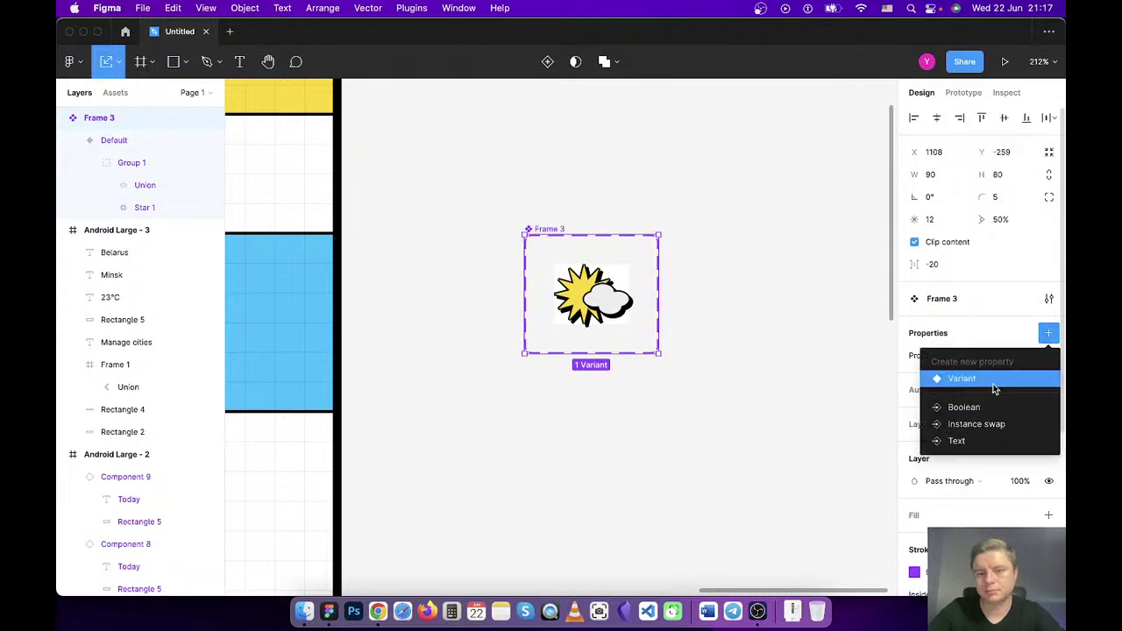
{"action": "left_click", "coordinate": [994, 384]}
{"action": "left_click", "coordinate": [618, 367]}
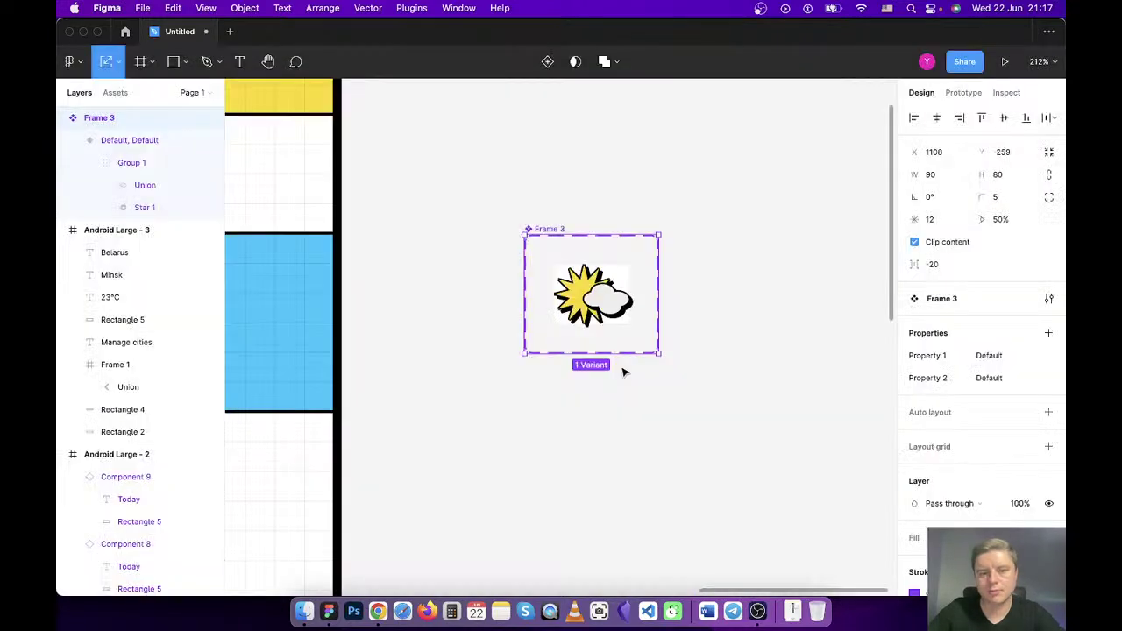
{"action": "key", "text": "ctrl+z"}
- Undo the component set so Frame 3 is a plain 50×40 sun-and-cloud frame again
{"action": "left_click", "coordinate": [612, 324]}
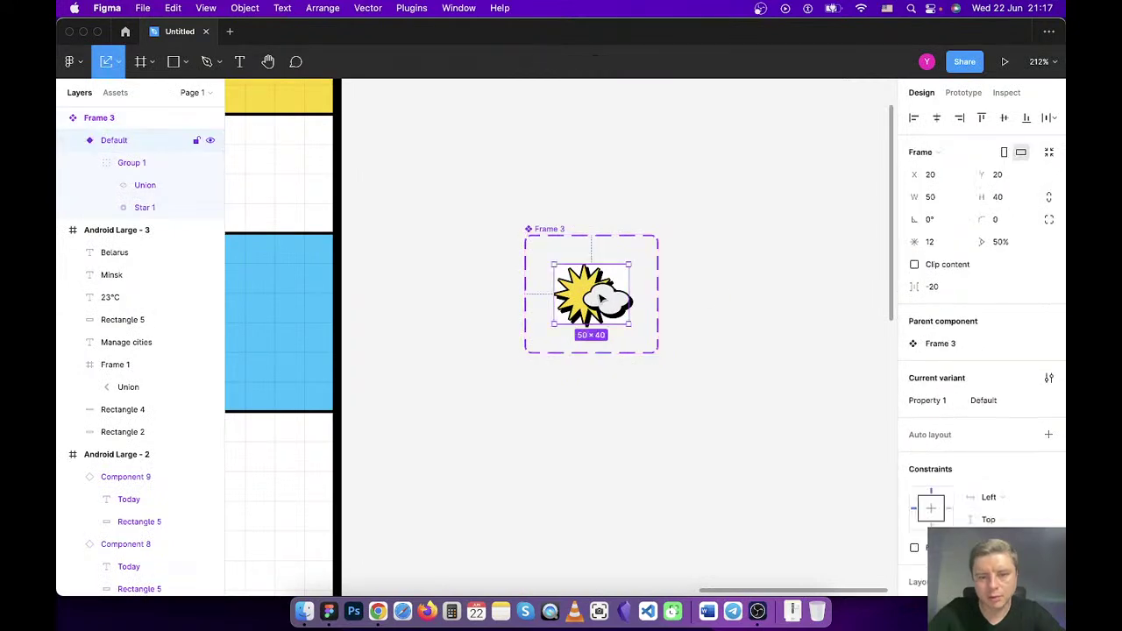
{"action": "scroll", "coordinate": [614, 326], "scroll_direction": "up", "scroll_amount": 5}
{"action": "scroll", "coordinate": [611, 325], "scroll_direction": "down", "scroll_amount": 10}
{"action": "scroll", "coordinate": [613, 333], "scroll_direction": "up", "scroll_amount": 10}
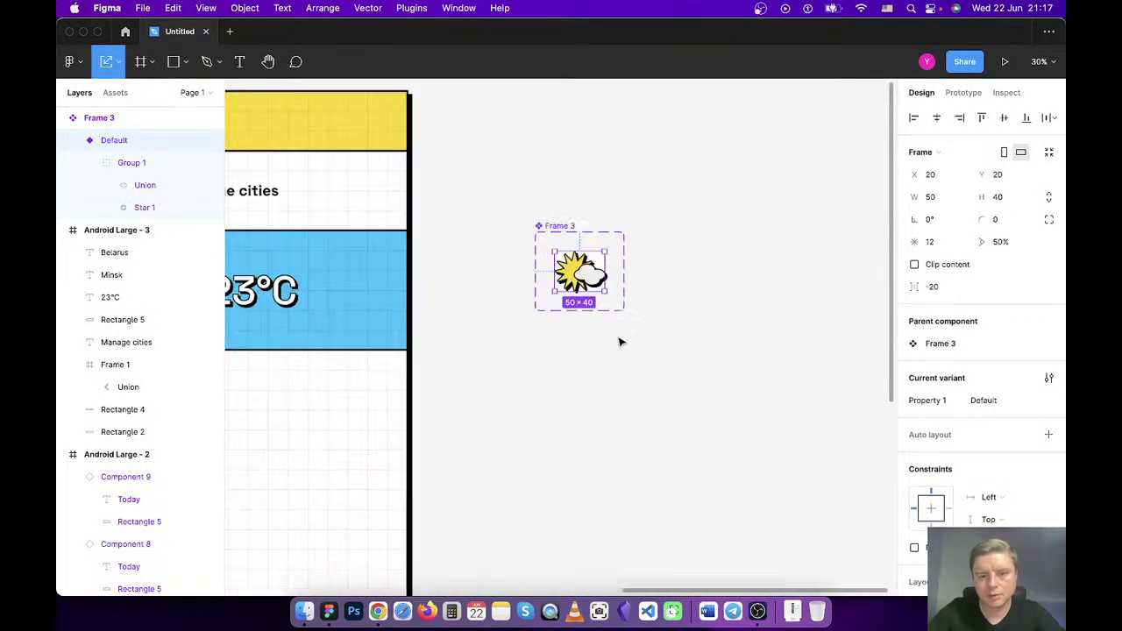
{"action": "key", "text": "super+z"}
{"action": "key", "text": "super+z"}
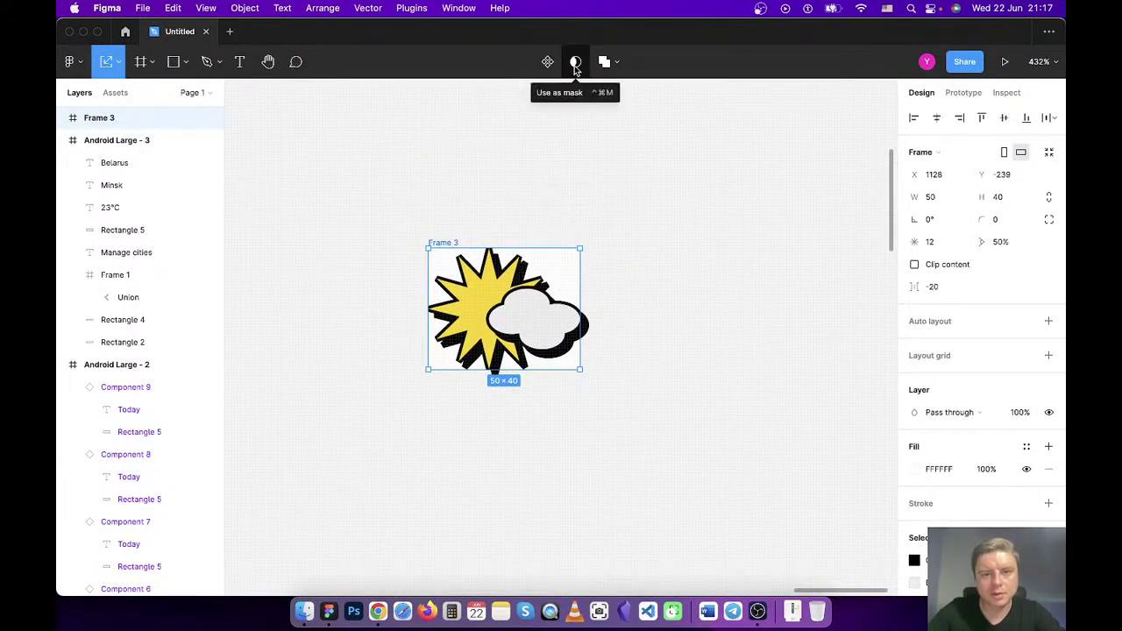
{"action": "scroll", "coordinate": [671, 333], "scroll_direction": "down", "scroll_amount": 10}
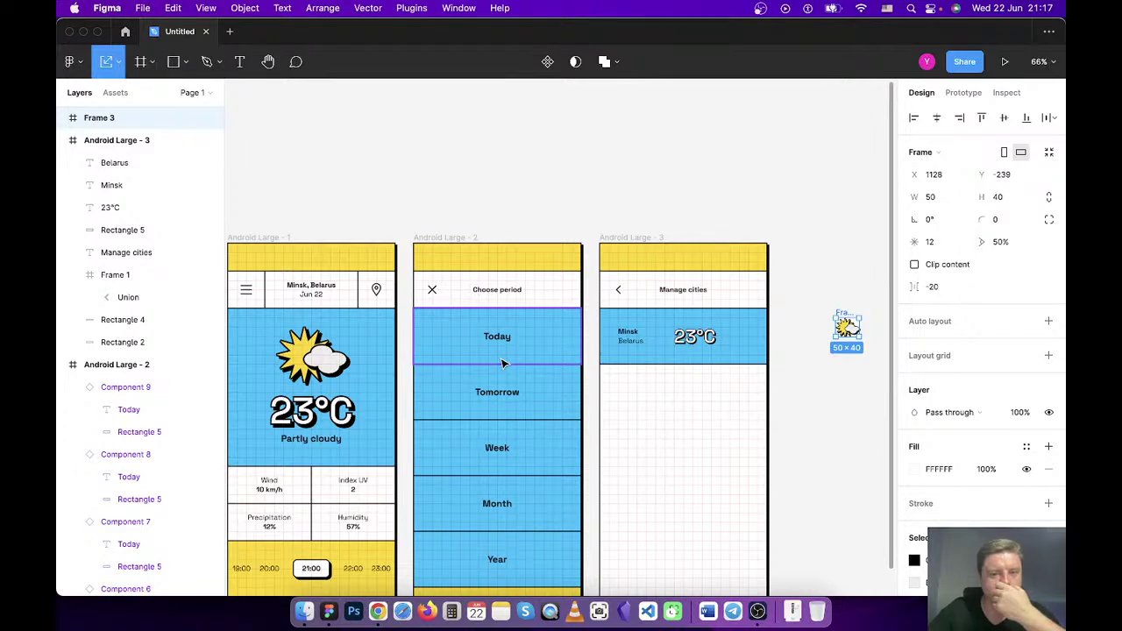
{"action": "scroll", "coordinate": [502, 363], "scroll_direction": "right", "scroll_amount": 3}
{"action": "scroll", "coordinate": [686, 337], "scroll_direction": "up", "scroll_amount": 5}
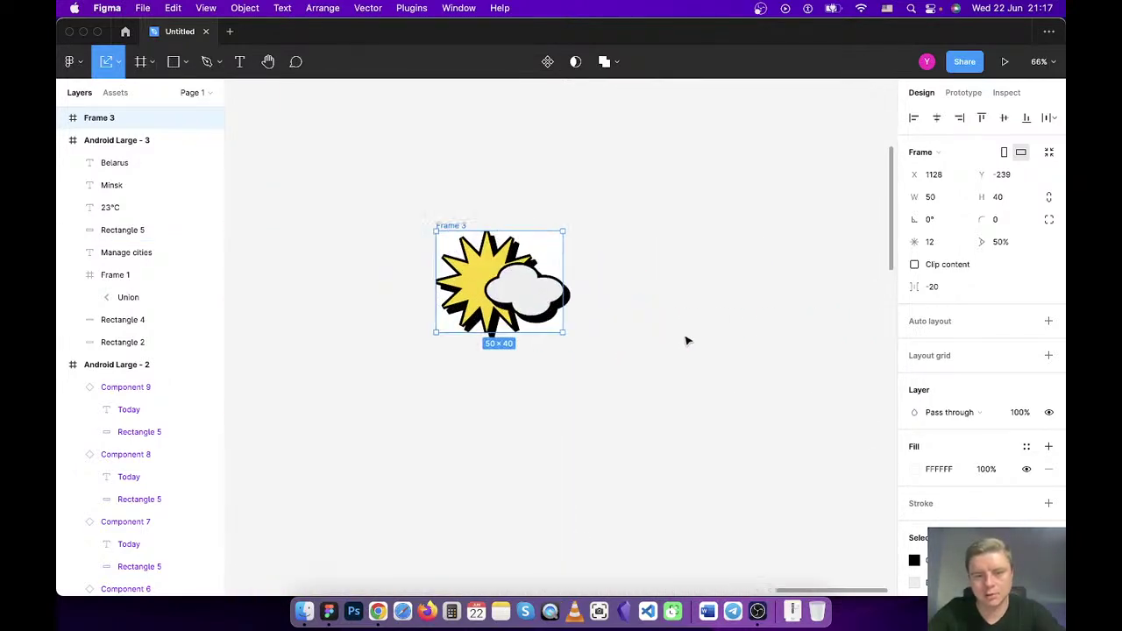
- Convert Frame 3 into a component set with Property 1 = Default, then select the Default variant
{"action": "left_click", "coordinate": [547, 61]}
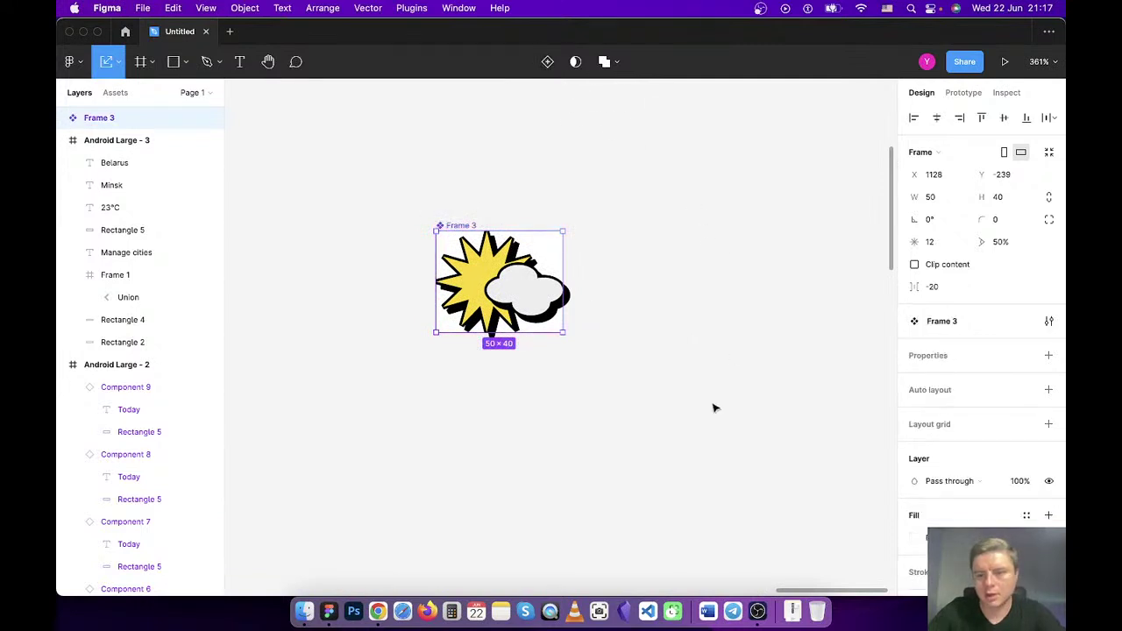
{"action": "left_click", "coordinate": [1048, 355]}
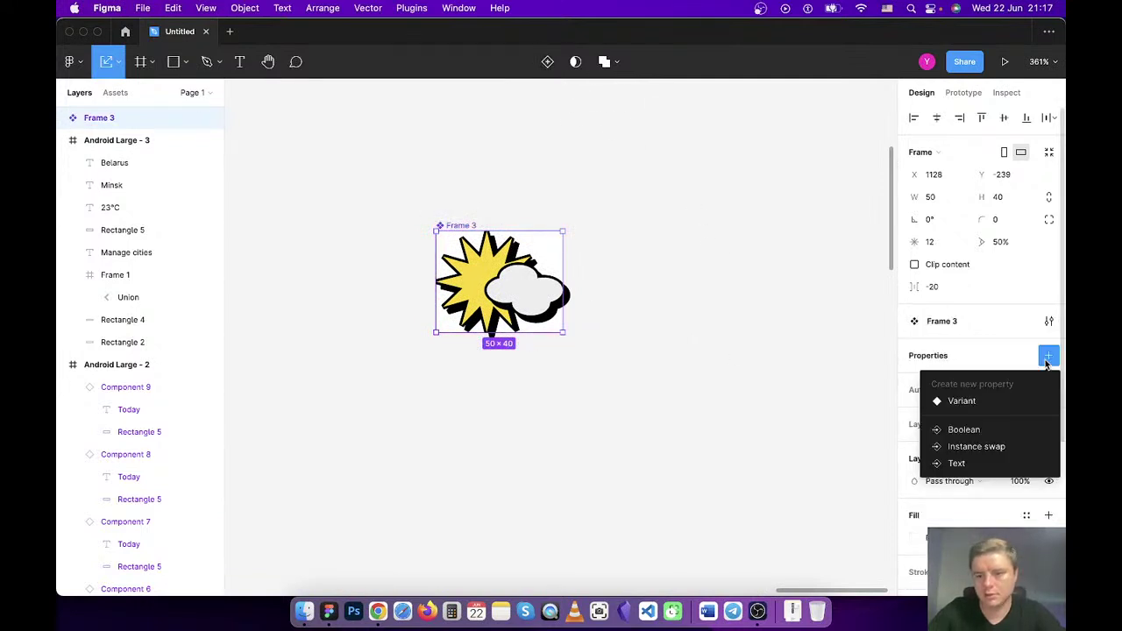
{"action": "left_click", "coordinate": [990, 409]}
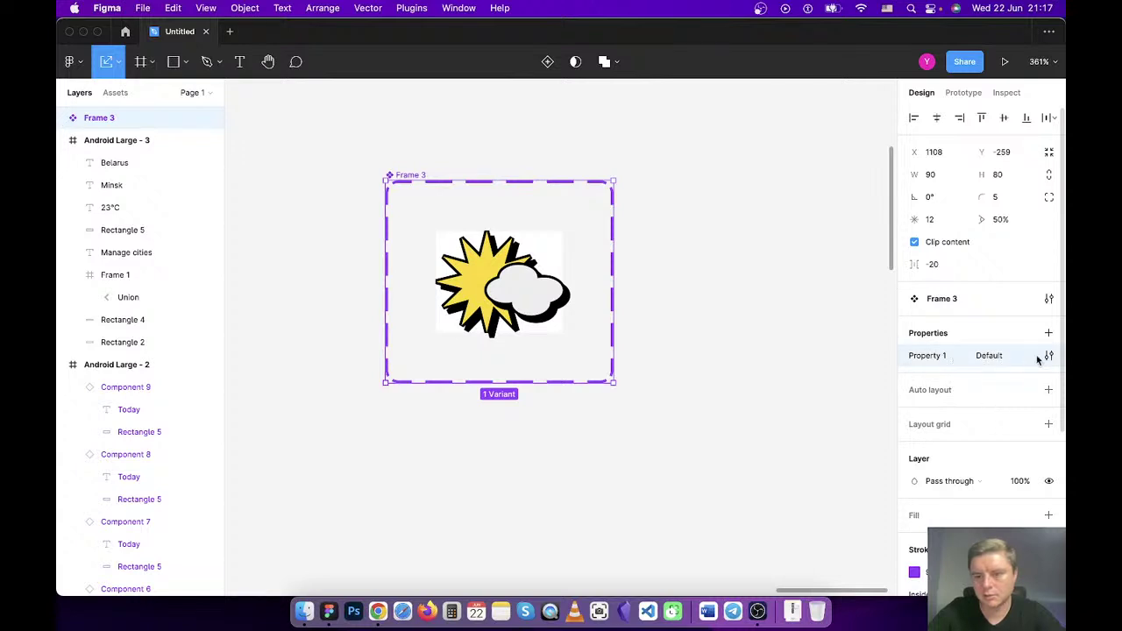
{"action": "left_click", "coordinate": [1048, 356]}
{"action": "left_click", "coordinate": [894, 365]}
{"action": "left_click", "coordinate": [664, 340]}
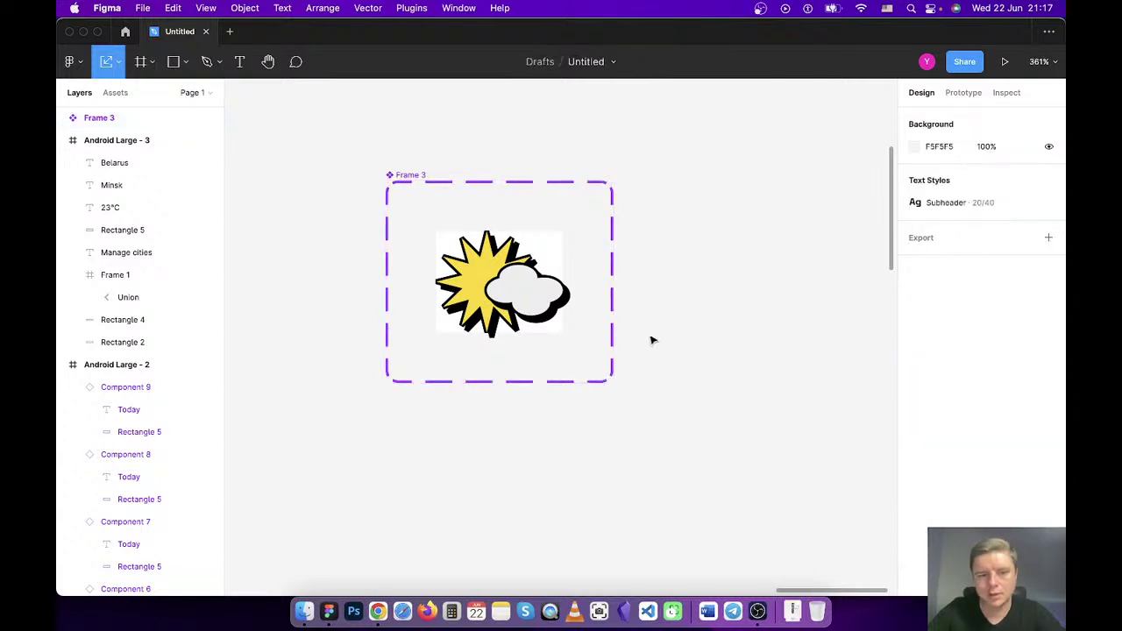
{"action": "scroll", "coordinate": [566, 333], "scroll_direction": "up", "scroll_amount": 5}
{"action": "scroll", "coordinate": [502, 291], "scroll_direction": "down", "scroll_amount": 5}
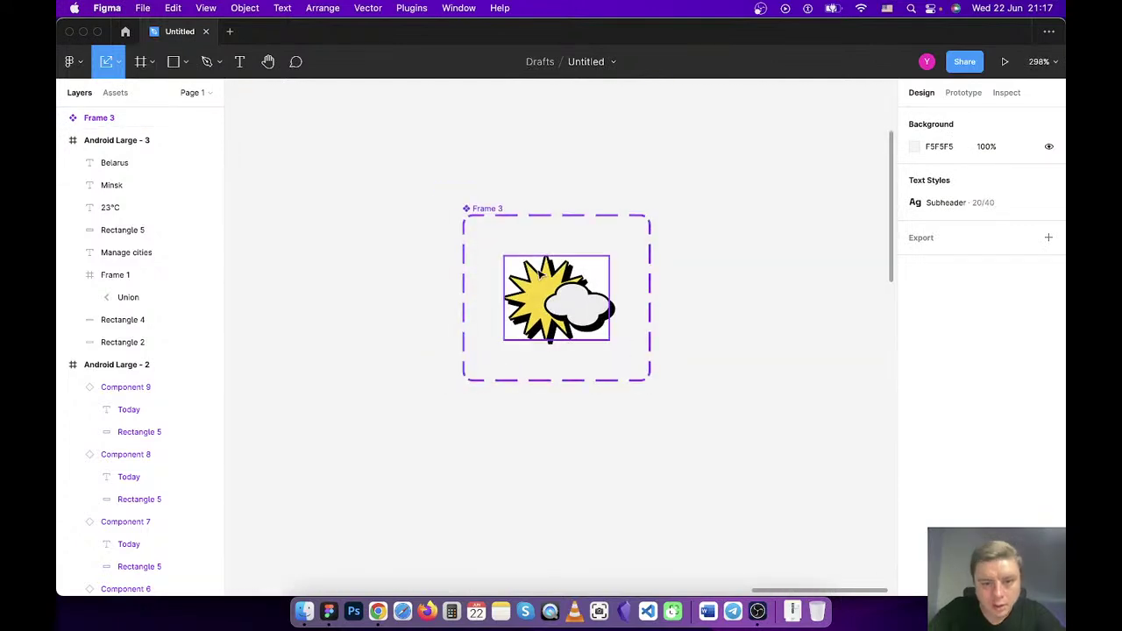
{"action": "left_click", "coordinate": [488, 210]}
{"action": "scroll", "coordinate": [601, 371], "scroll_direction": "up", "scroll_amount": 3}
{"action": "scroll", "coordinate": [601, 371], "scroll_direction": "down", "scroll_amount": 3}
{"action": "left_click", "coordinate": [571, 311]}
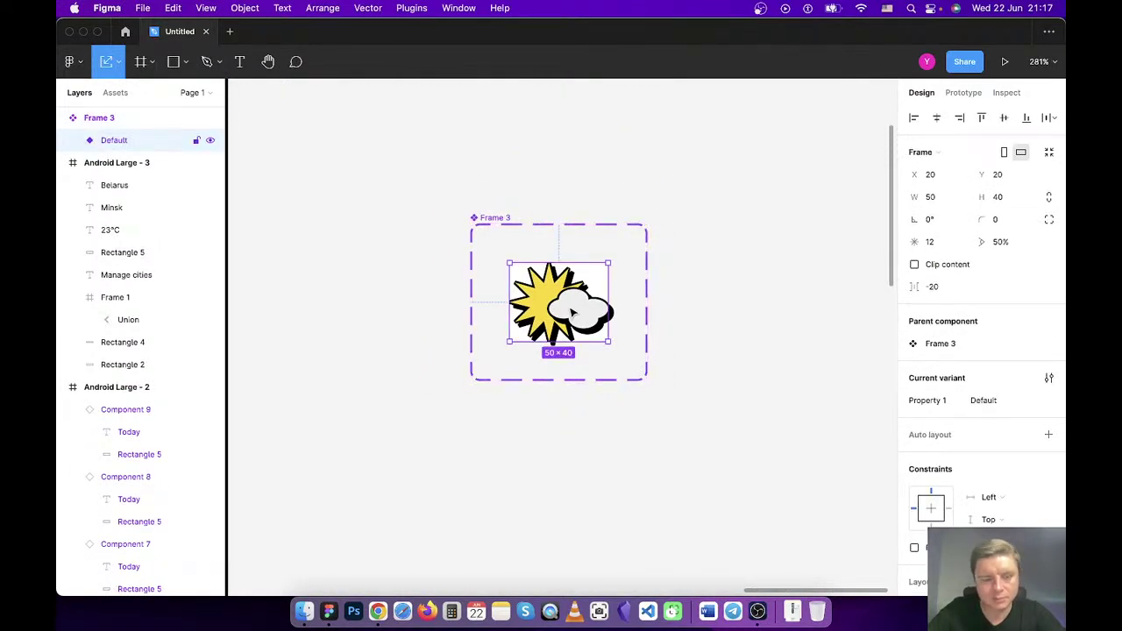
- Duplicate the Default variant as Variant2 and move it below the original
{"action": "key", "text": "super+d"}
{"action": "left_click_drag", "start_coordinate": [571, 311], "coordinate": [561, 364]}
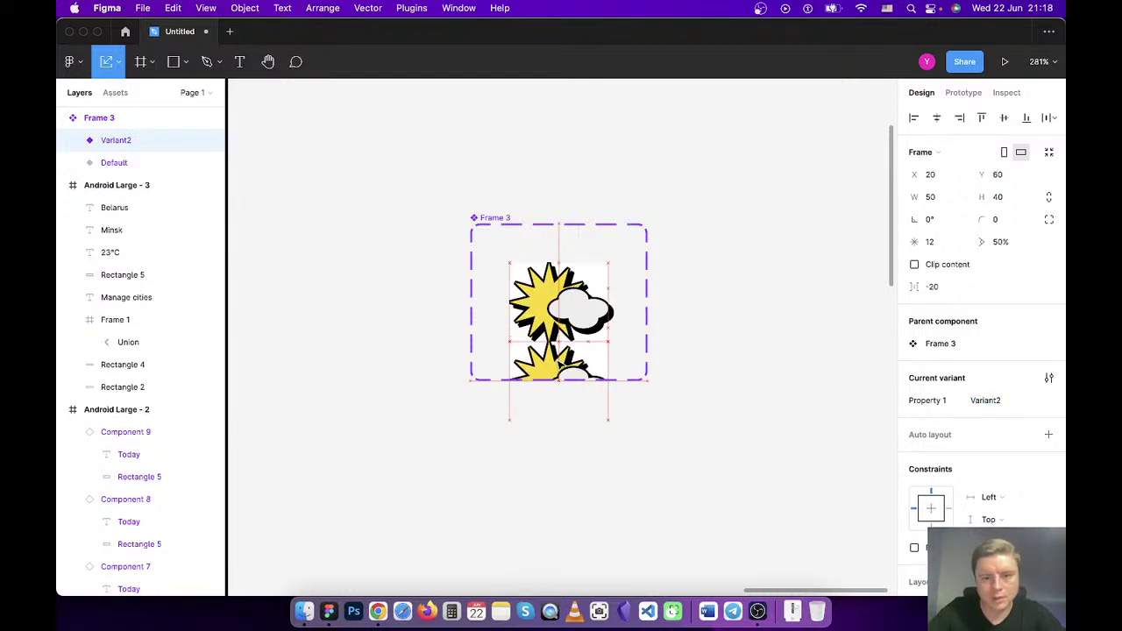
{"action": "left_click", "coordinate": [649, 346]}
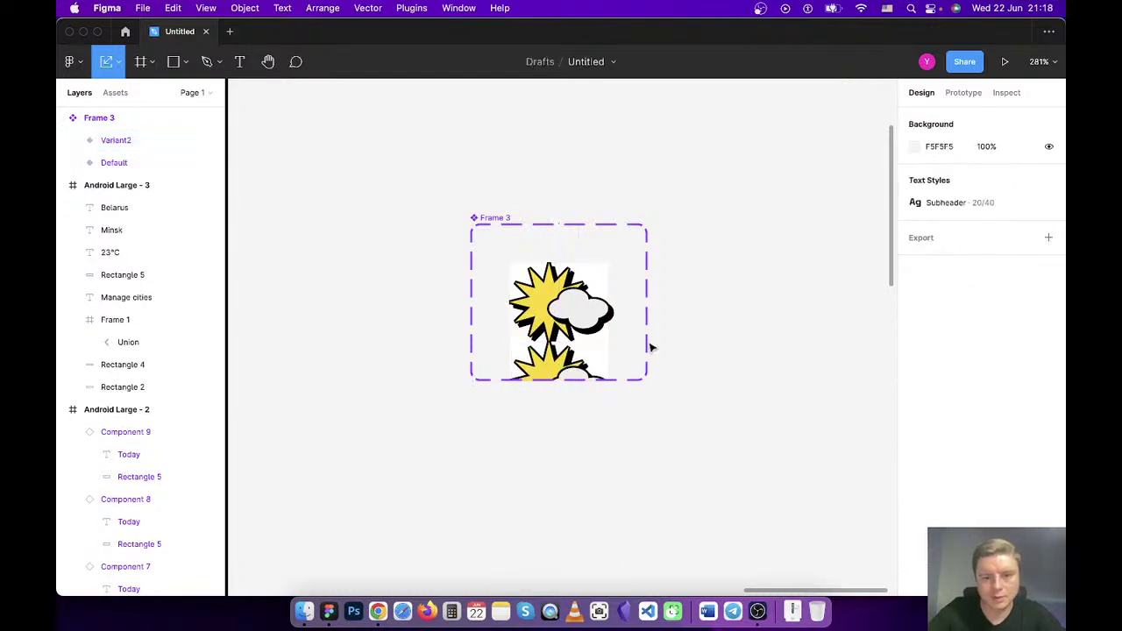
{"action": "left_click", "coordinate": [497, 218]}
- Stretch the Frame 3 component set to fit both variants and nudge Variant2 lower
{"action": "scroll", "coordinate": [633, 380], "scroll_direction": "up", "scroll_amount": 3}
{"action": "scroll", "coordinate": [649, 385], "scroll_direction": "down", "scroll_amount": 3}
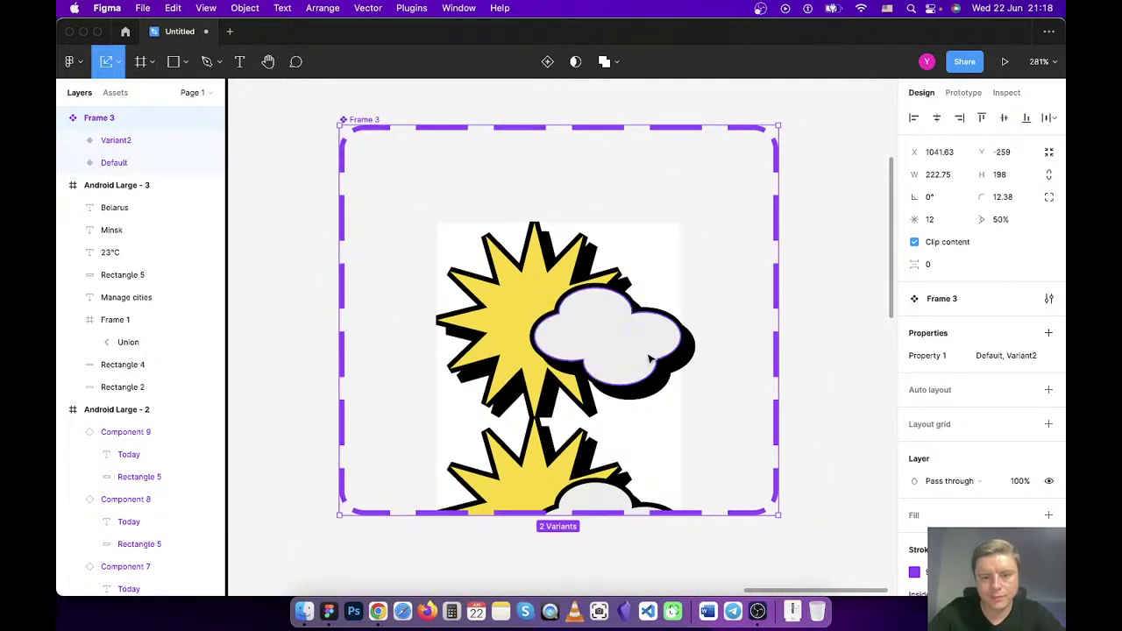
{"action": "scroll", "coordinate": [526, 307], "scroll_direction": "down", "scroll_amount": 2}
{"action": "left_click", "coordinate": [123, 69]}
{"action": "left_click", "coordinate": [112, 93]}
{"action": "left_click_drag", "start_coordinate": [638, 285], "coordinate": [616, 558]}
{"action": "left_click", "coordinate": [572, 296]}
{"action": "mouse_move", "coordinate": [584, 267]}
{"action": "left_mouse_down"}
{"action": "mouse_move", "coordinate": [585, 290]}
{"action": "mouse_move", "coordinate": [583, 266]}
{"action": "left_mouse_up"}
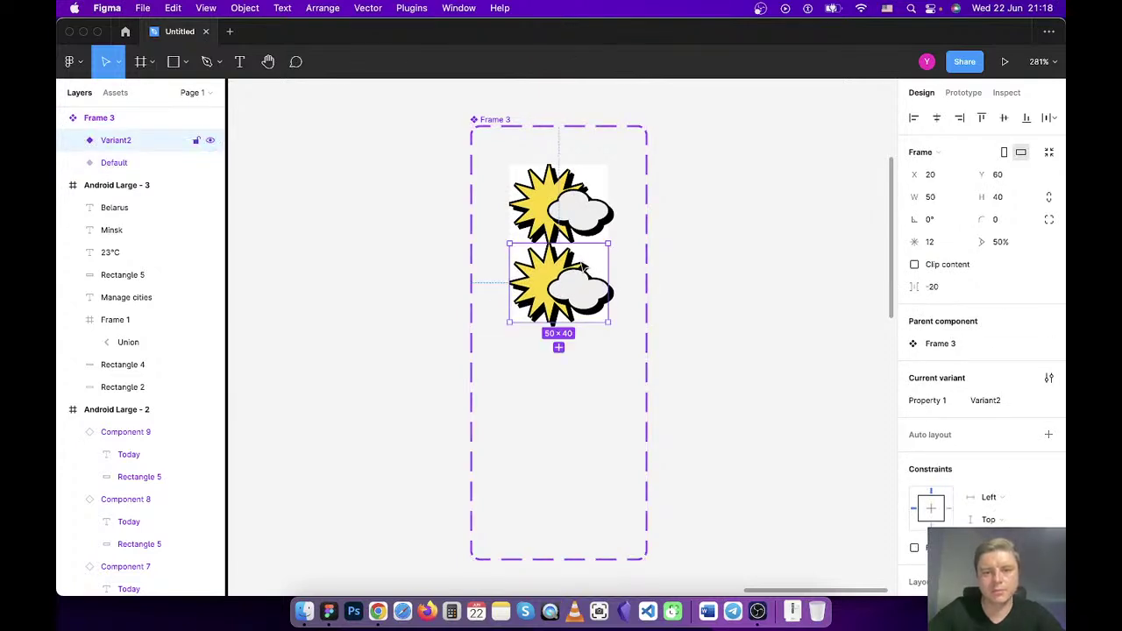
{"action": "key", "text": "shift+Down"}
{"action": "key", "text": "shift+Down"}
{"action": "key", "text": "shift+Down"}
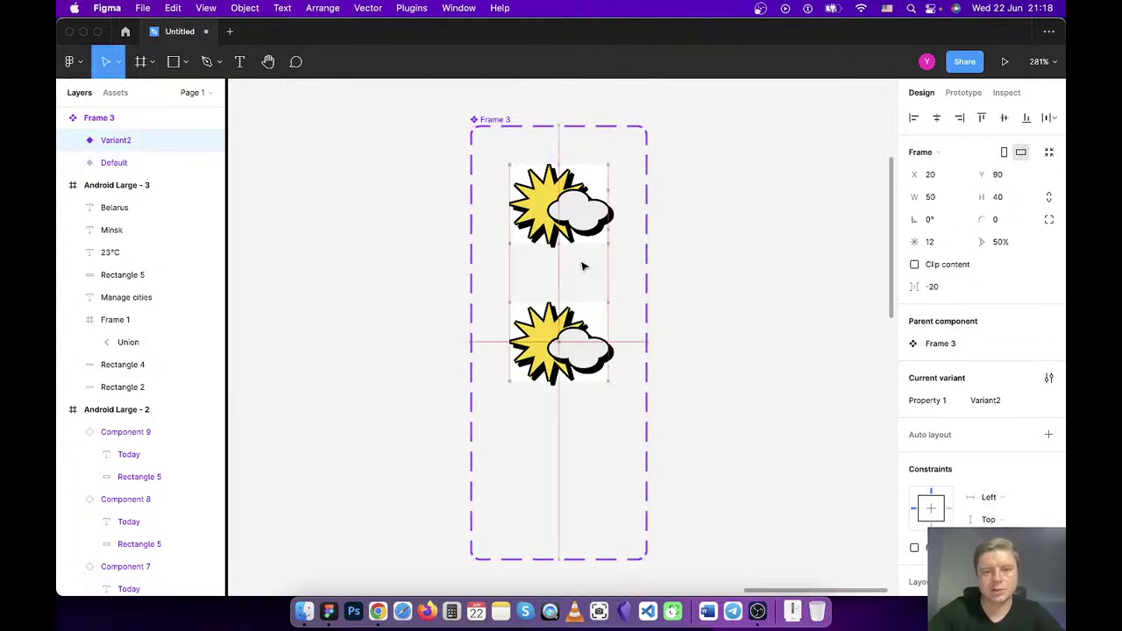
- Move Variant2's cloud out beside the set and centre its sun horizontally
{"action": "double_click", "coordinate": [583, 357]}
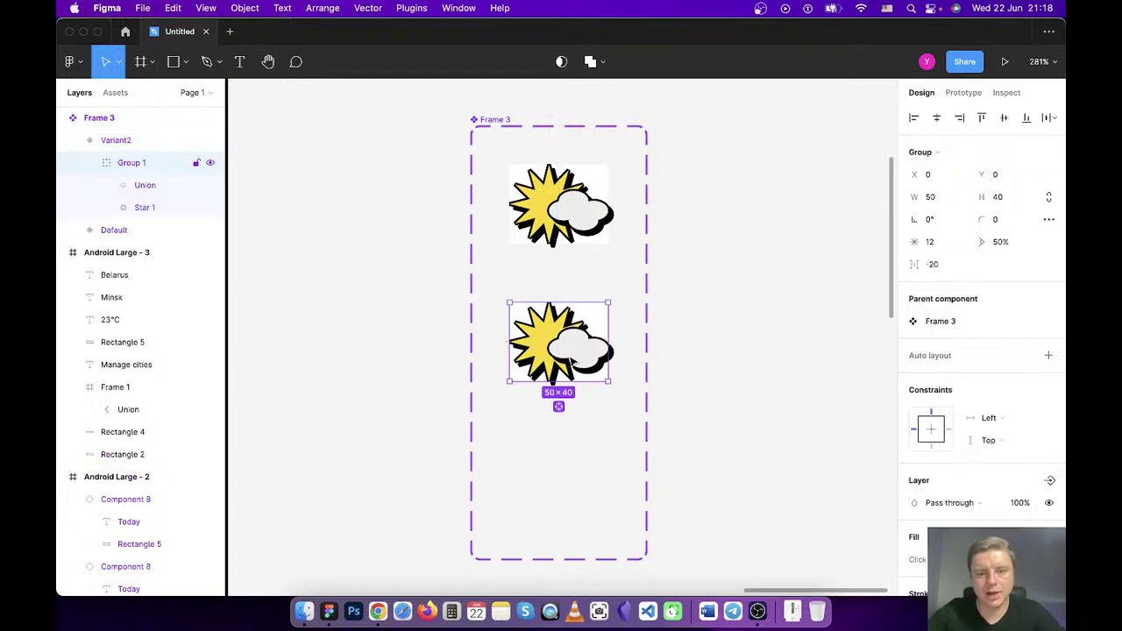
{"action": "double_click", "coordinate": [581, 359]}
{"action": "left_click_drag", "start_coordinate": [582, 359], "coordinate": [803, 235]}
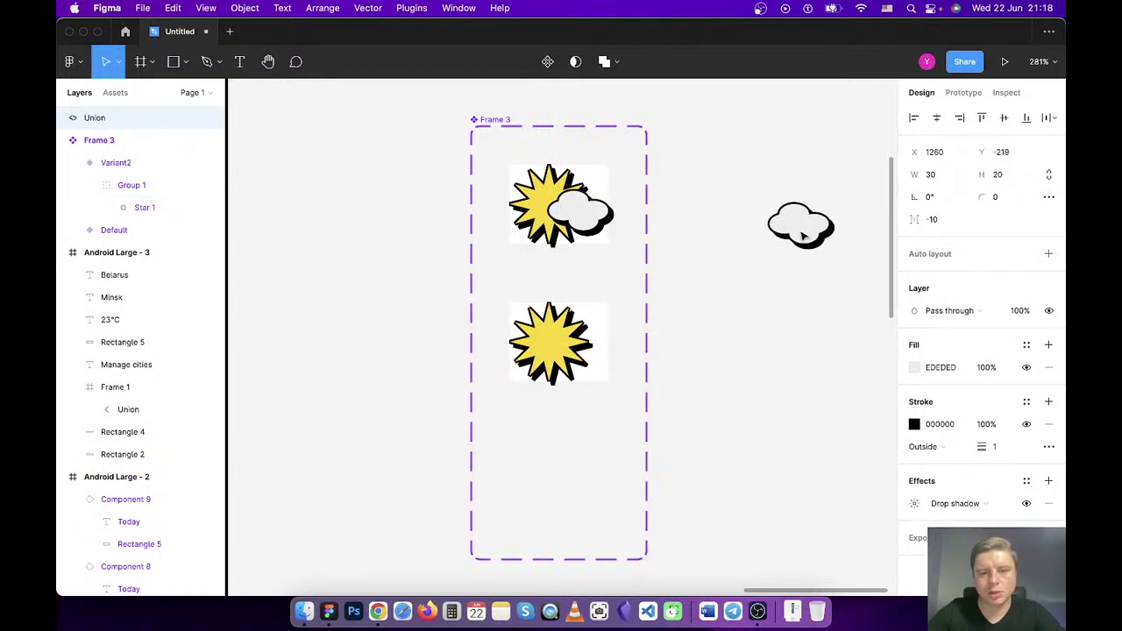
{"action": "left_click", "coordinate": [550, 353]}
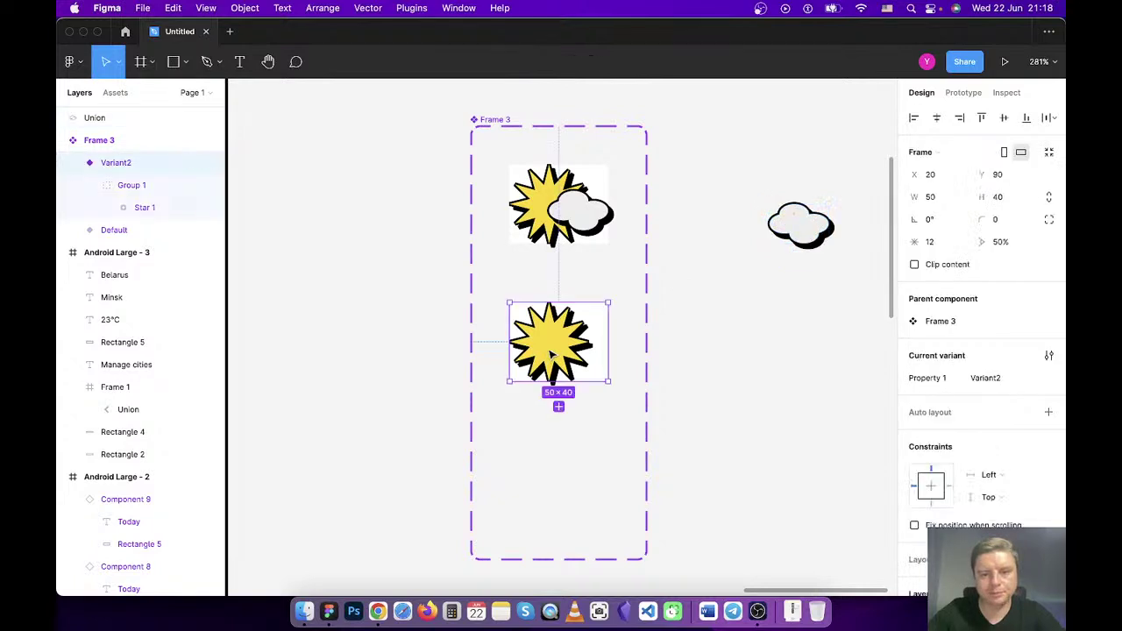
{"action": "double_click", "coordinate": [552, 353]}
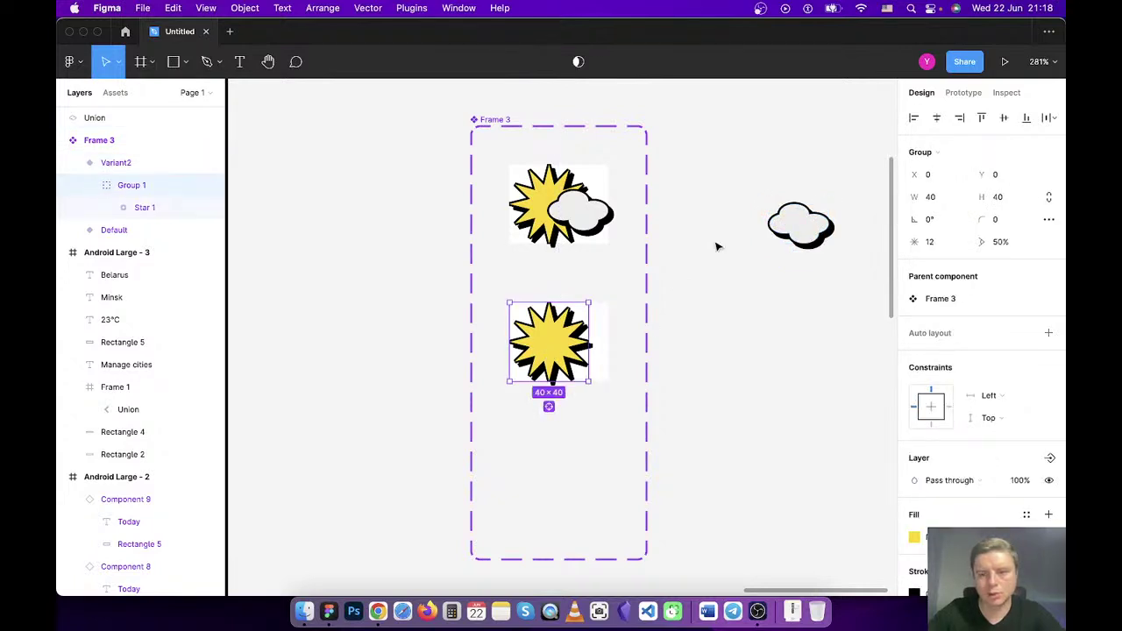
{"action": "left_click", "coordinate": [937, 118]}
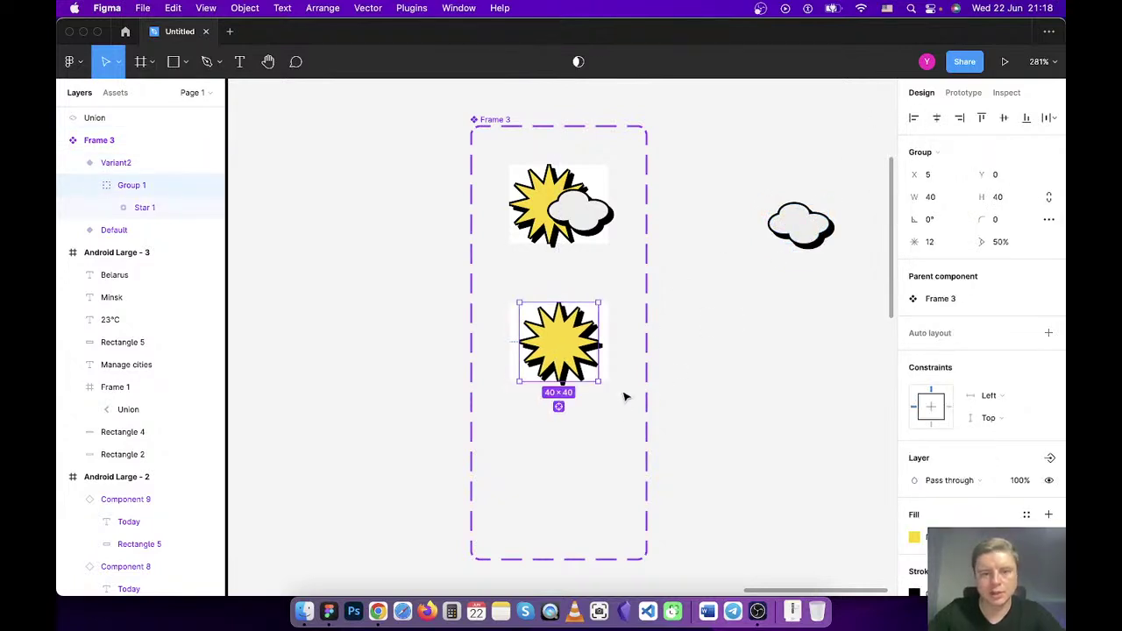
{"action": "left_click", "coordinate": [711, 353]}
{"action": "scroll", "coordinate": [565, 333], "scroll_direction": "down", "scroll_amount": 1}
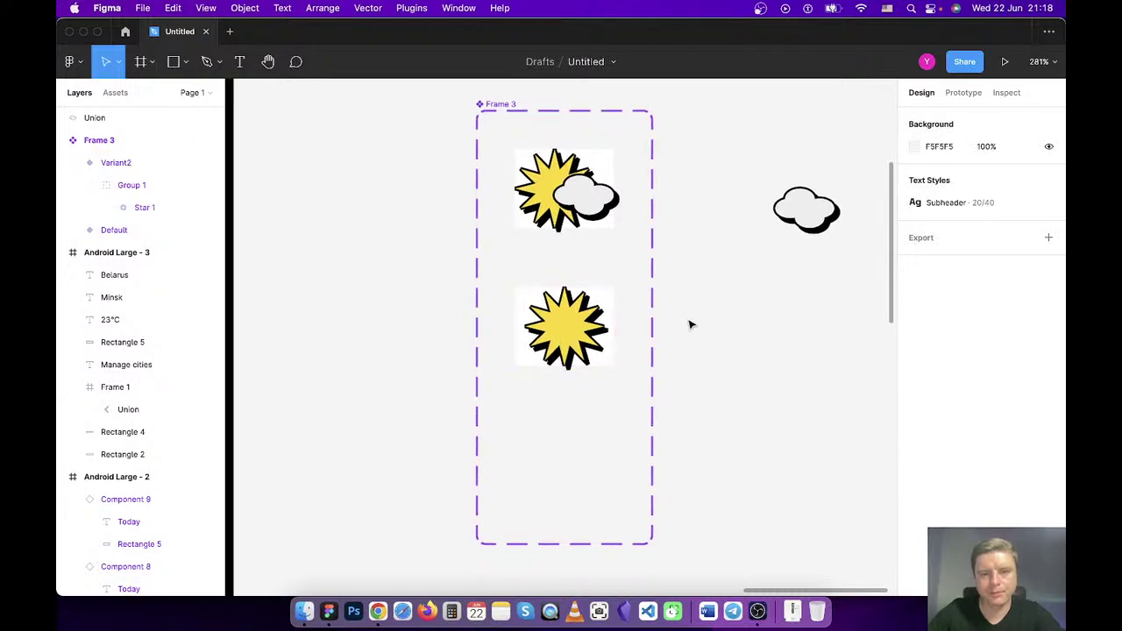
- Add a third sun-and-cloud variant, Variant3, to the component set
{"action": "left_click", "coordinate": [513, 107]}
{"action": "scroll", "coordinate": [613, 491], "scroll_direction": "down", "scroll_amount": 3}
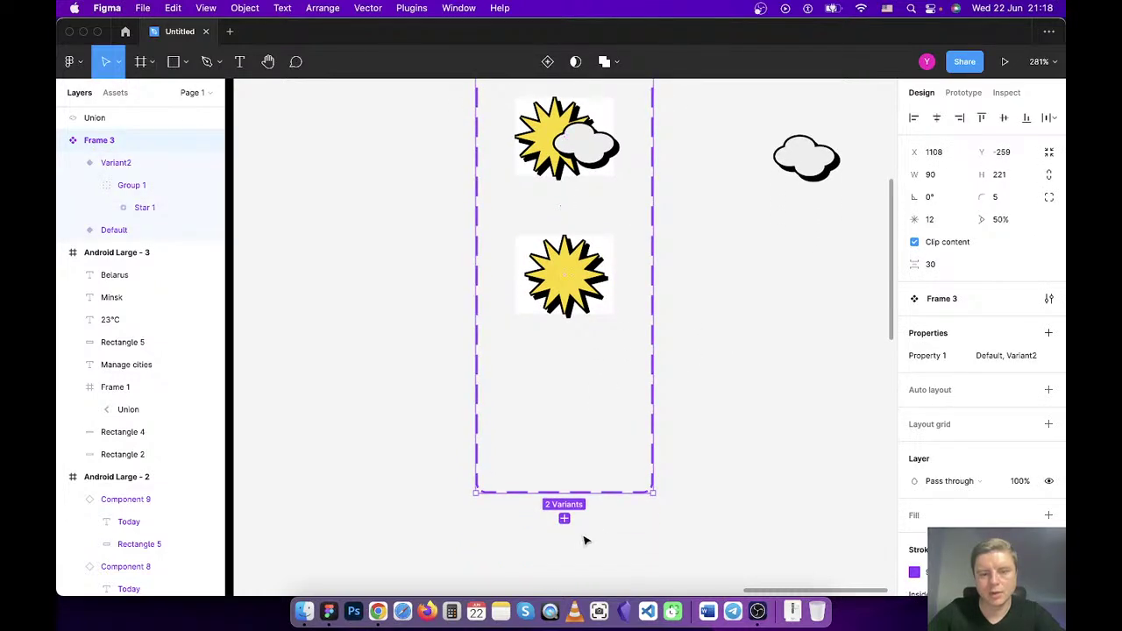
{"action": "left_click", "coordinate": [565, 519]}
- Extend the component set downward and delete the sun star from Variant3
{"action": "scroll", "coordinate": [631, 387], "scroll_direction": "down", "scroll_amount": 5}
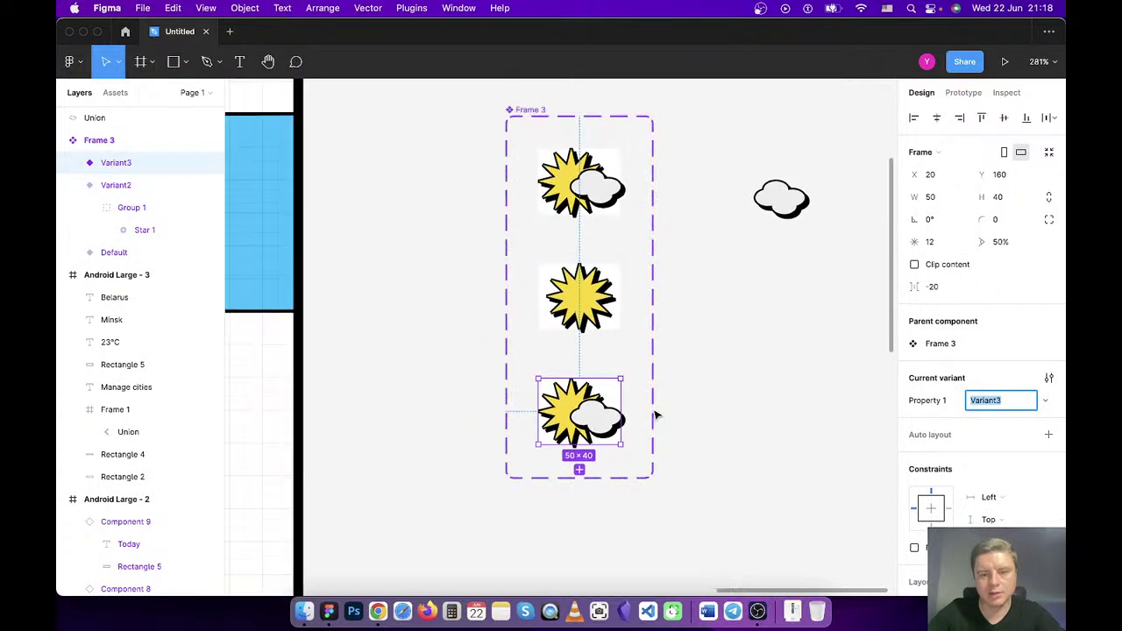
{"action": "left_click", "coordinate": [647, 346]}
{"action": "scroll", "coordinate": [675, 332], "scroll_direction": "down", "scroll_amount": 8}
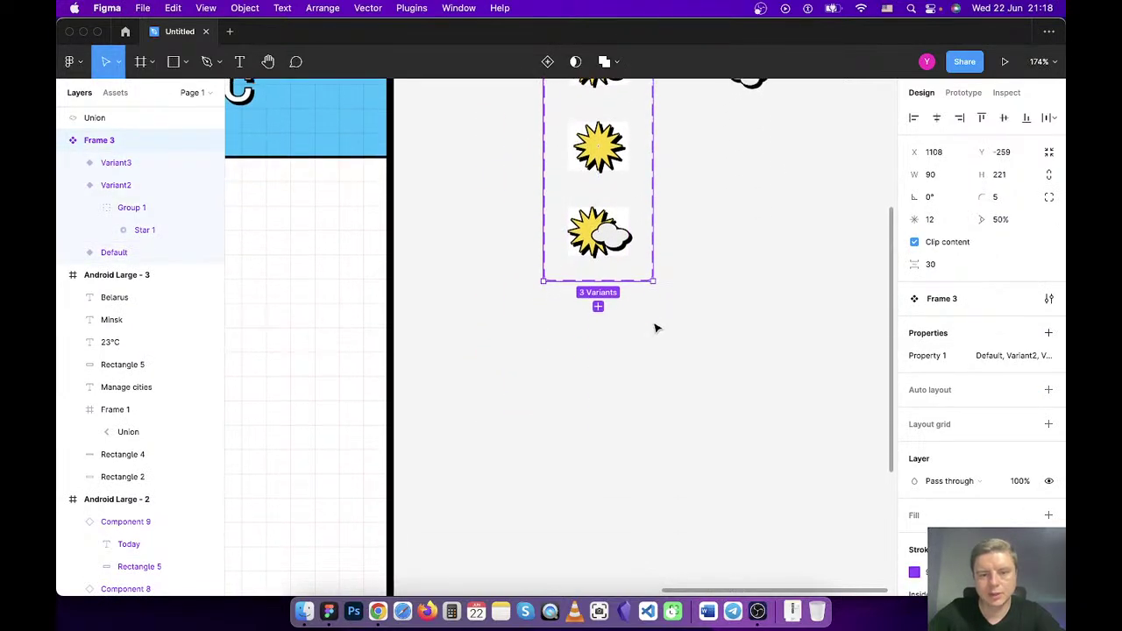
{"action": "left_click_drag", "start_coordinate": [634, 283], "coordinate": [634, 567]}
{"action": "left_click", "coordinate": [754, 411]}
{"action": "scroll", "coordinate": [634, 303], "scroll_direction": "up", "scroll_amount": 3}
{"action": "scroll", "coordinate": [596, 333], "scroll_direction": "up", "scroll_amount": 10}
{"action": "double_click", "coordinate": [611, 279]}
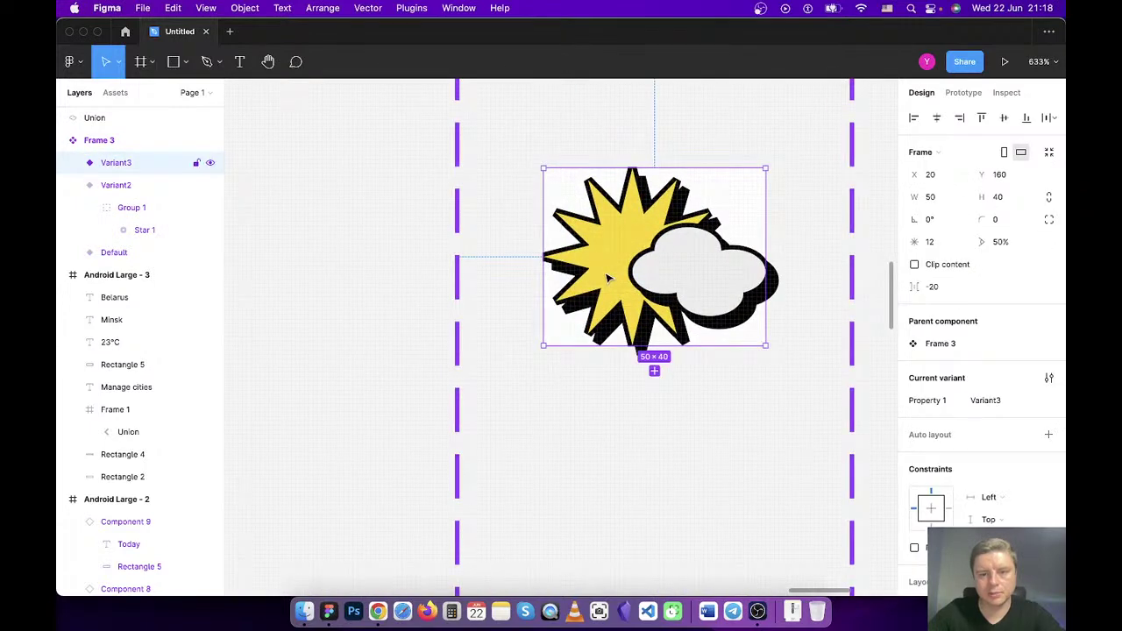
{"action": "double_click", "coordinate": [603, 272]}
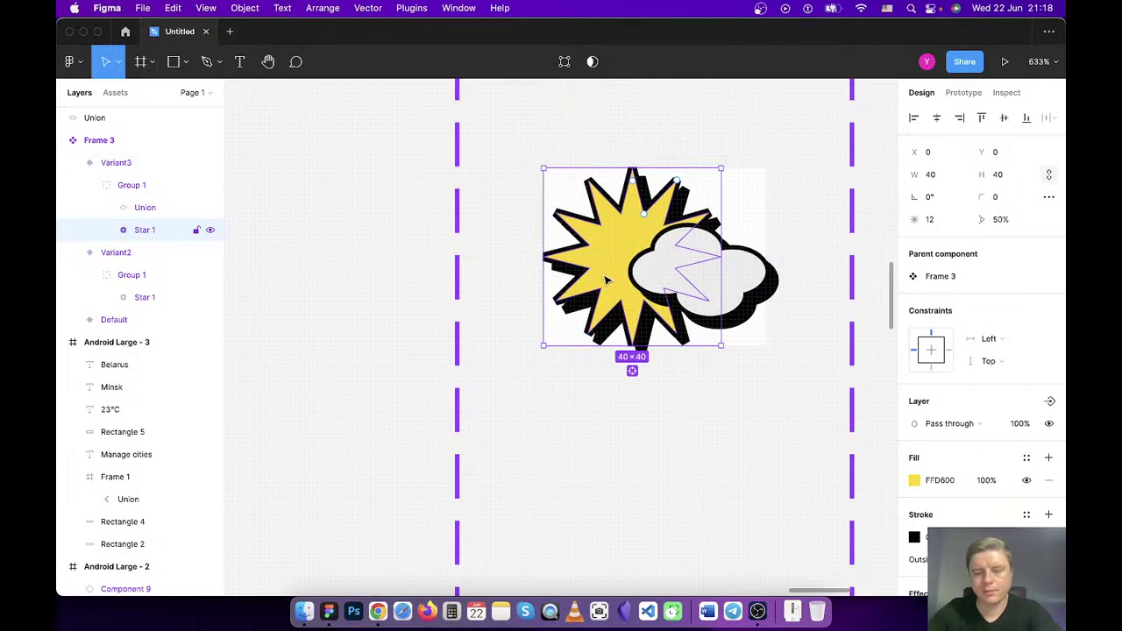
{"action": "key", "text": "Delete"}
- Move Variant3's cloud up-left and duplicate it as an overlapping Group 2 down-left
{"action": "left_click", "coordinate": [696, 281]}
{"action": "left_click_drag", "start_coordinate": [706, 283], "coordinate": [691, 230]}
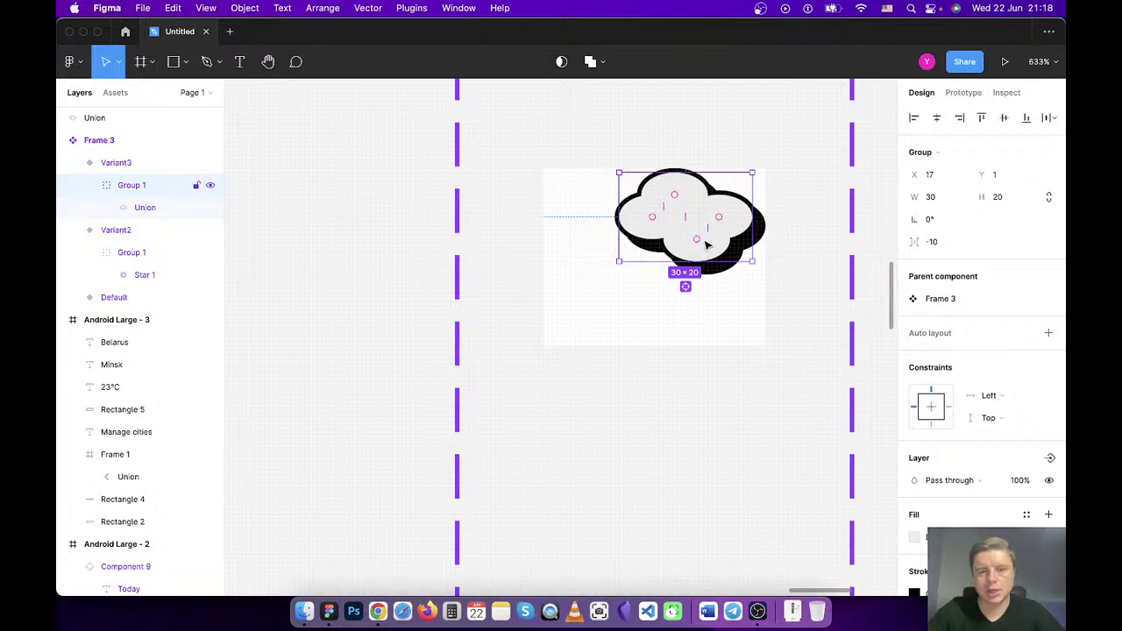
{"action": "scroll", "coordinate": [734, 225], "scroll_direction": "up", "scroll_amount": 3}
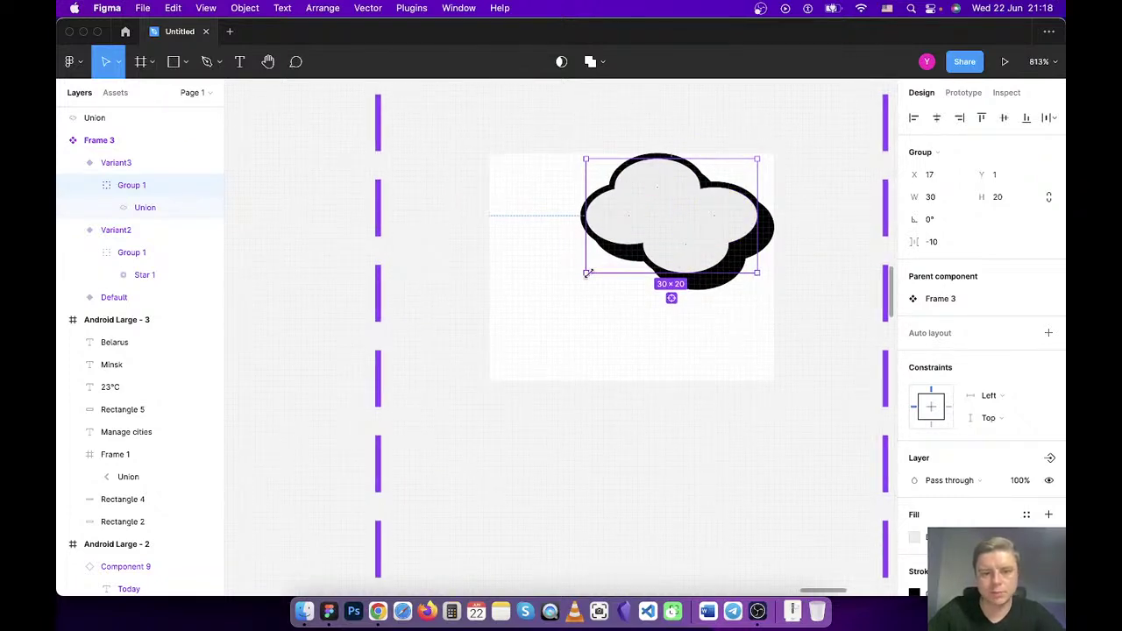
{"action": "left_click_drag", "start_coordinate": [587, 273], "coordinate": [536, 310]}
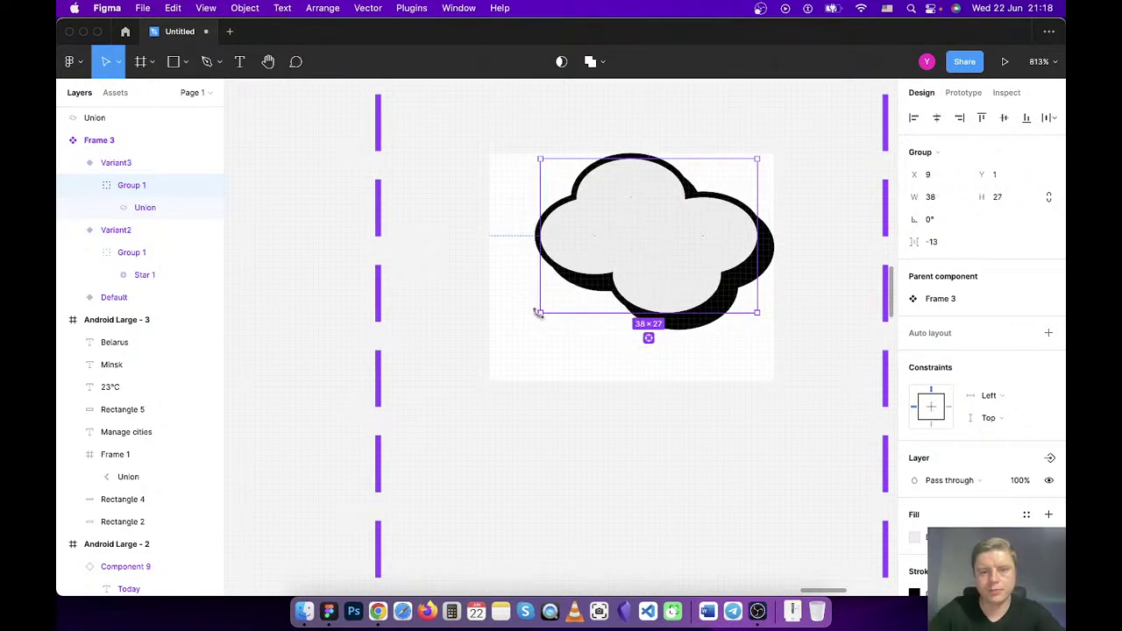
{"action": "key", "text": "super+z"}
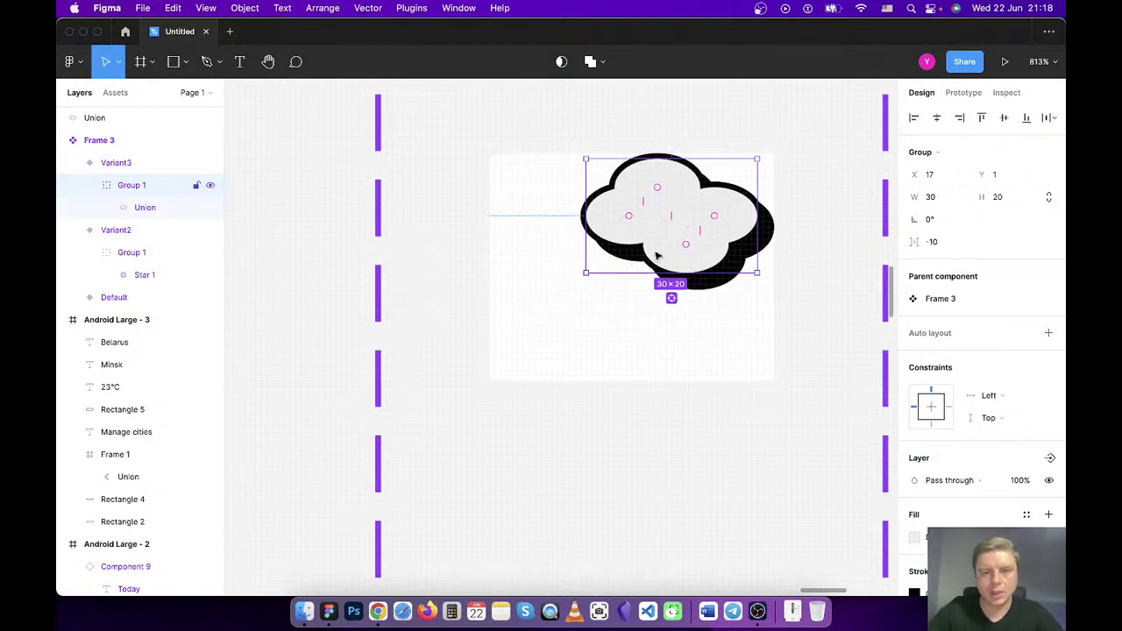
{"action": "key", "text": "super+d"}
{"action": "left_click_drag", "start_coordinate": [686, 230], "coordinate": [601, 249]}
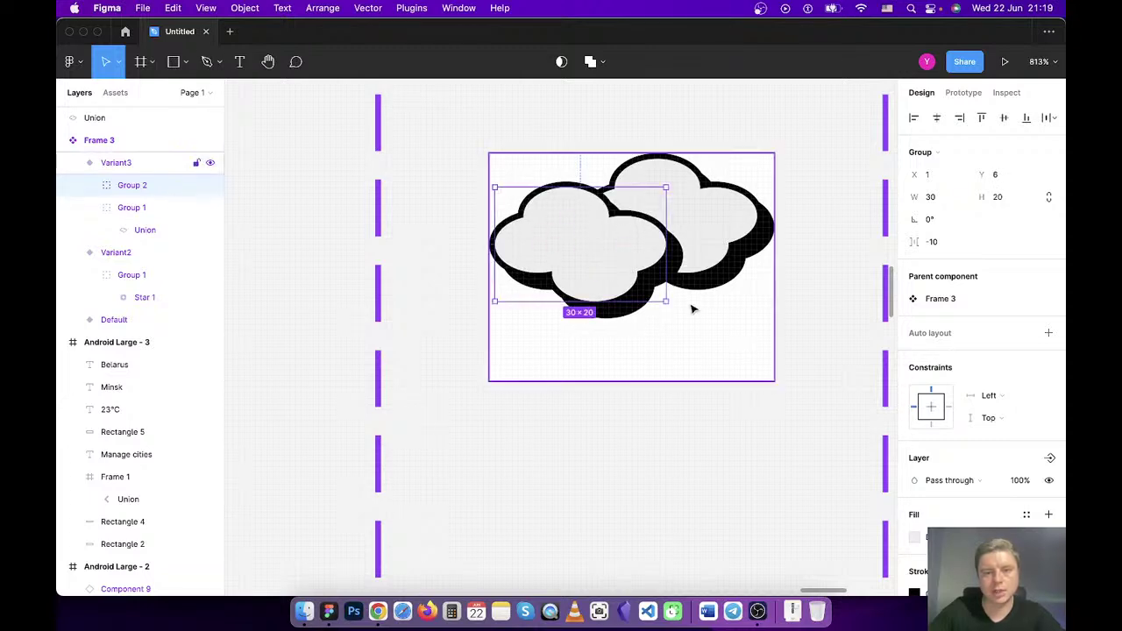
{"action": "key", "text": "Escape"}
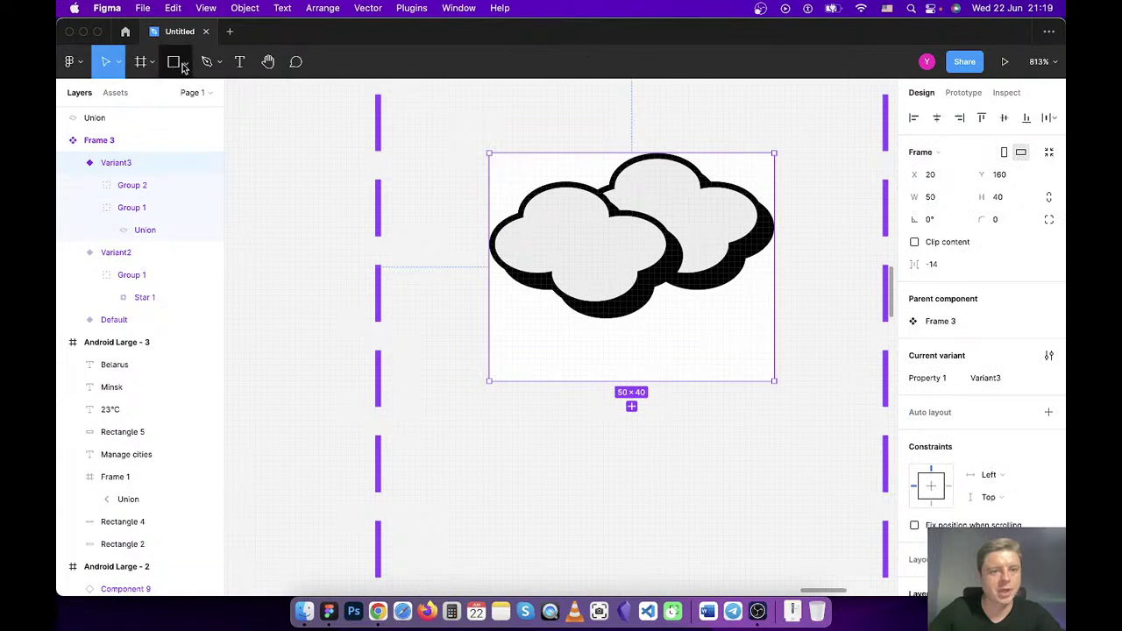
- Draw a diagonal line below the clouds with stroke 3, then delete it
{"action": "left_click", "coordinate": [185, 62]}
{"action": "left_click", "coordinate": [178, 114]}
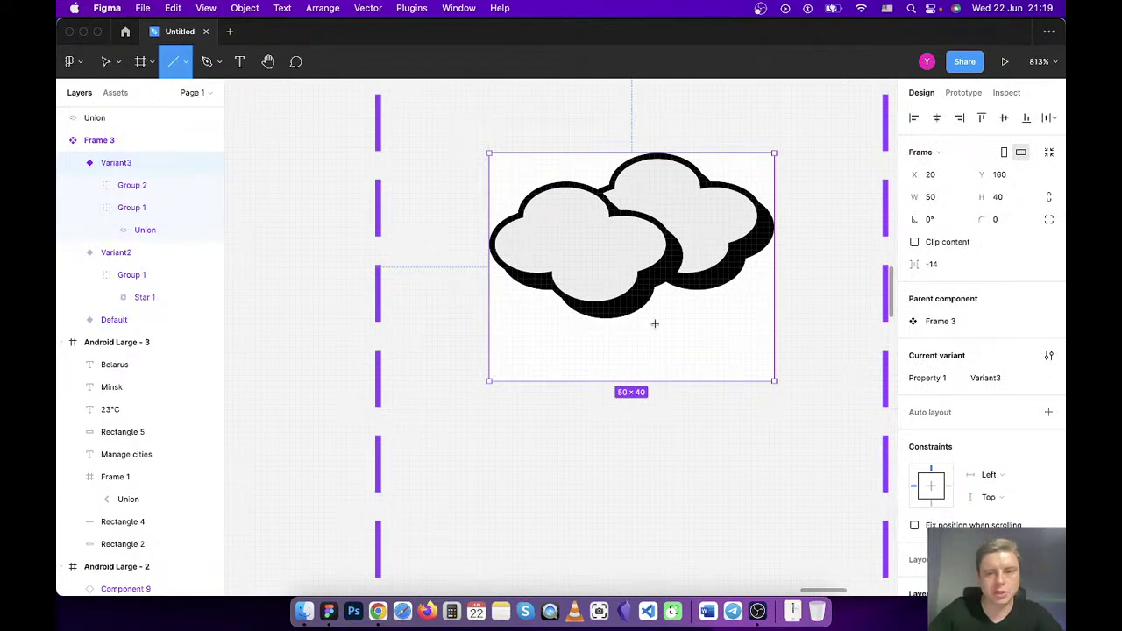
{"action": "left_click_drag", "start_coordinate": [691, 304], "coordinate": [637, 359]}
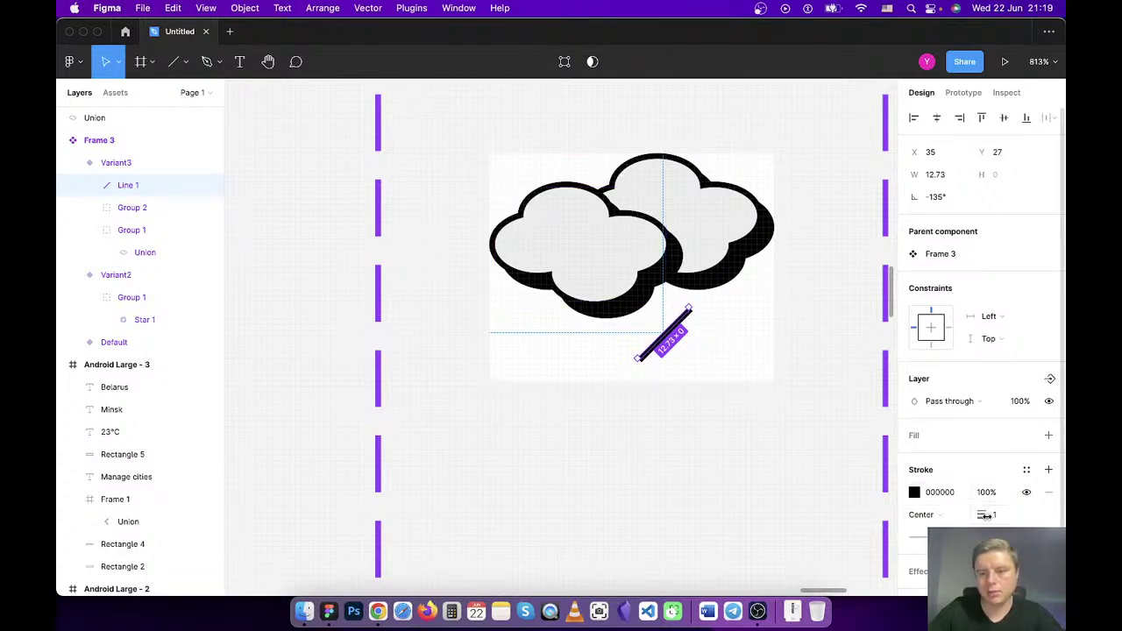
{"action": "type", "text": "3"}
{"action": "key", "text": "Return"}
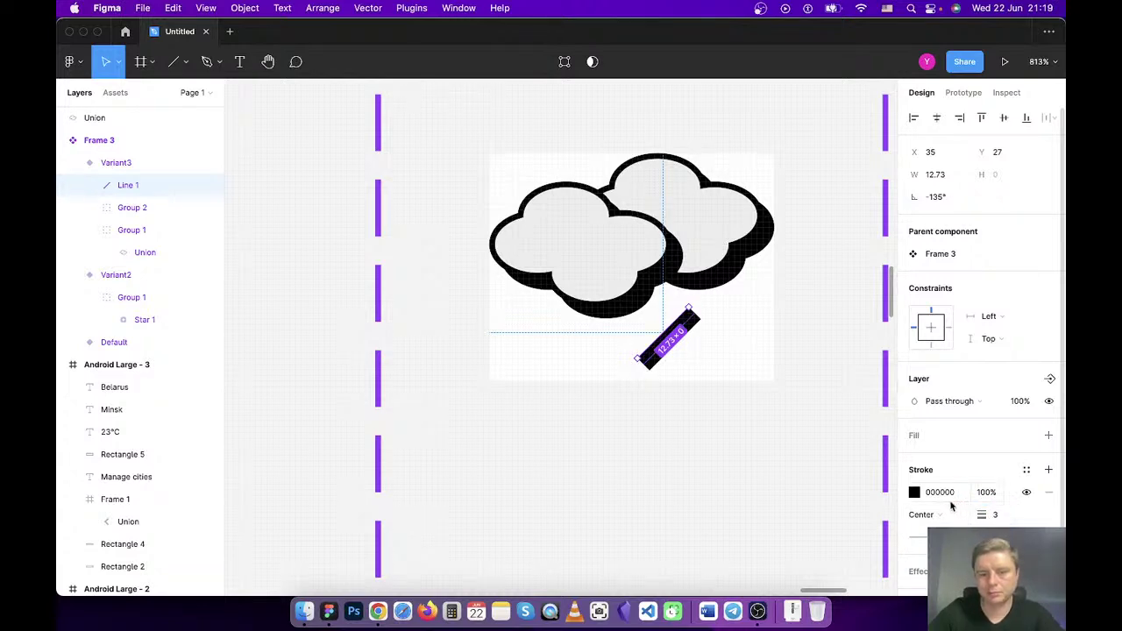
{"action": "key", "text": "Delete"}
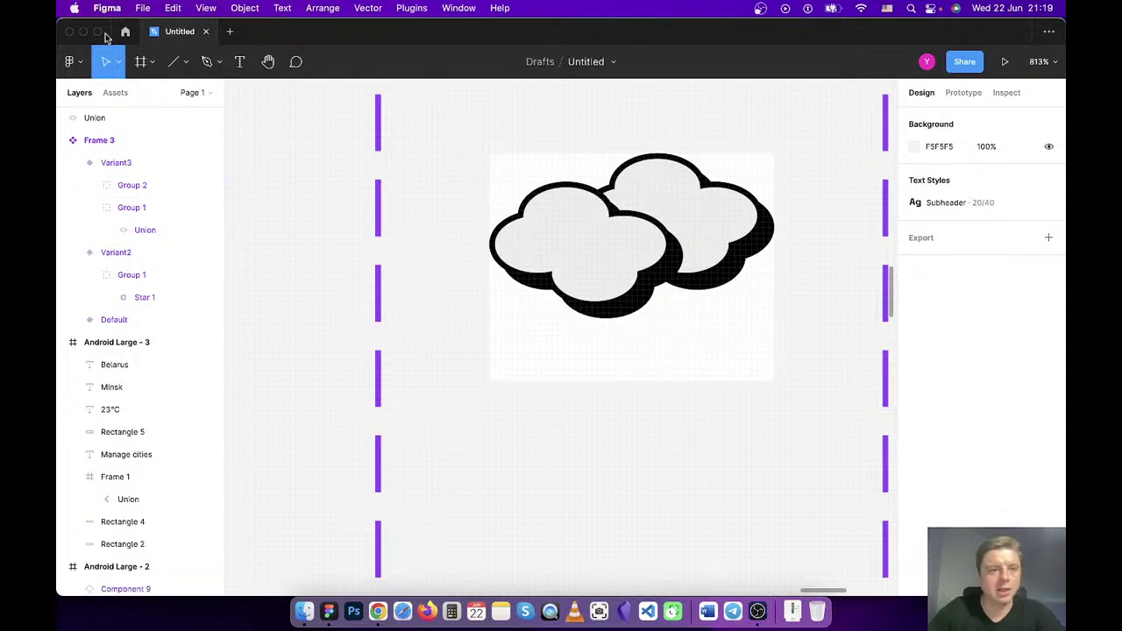
- Draw a thin 3×11 rectangle under the clouds, rotated -30°, as a raindrop
{"action": "left_click", "coordinate": [185, 63]}
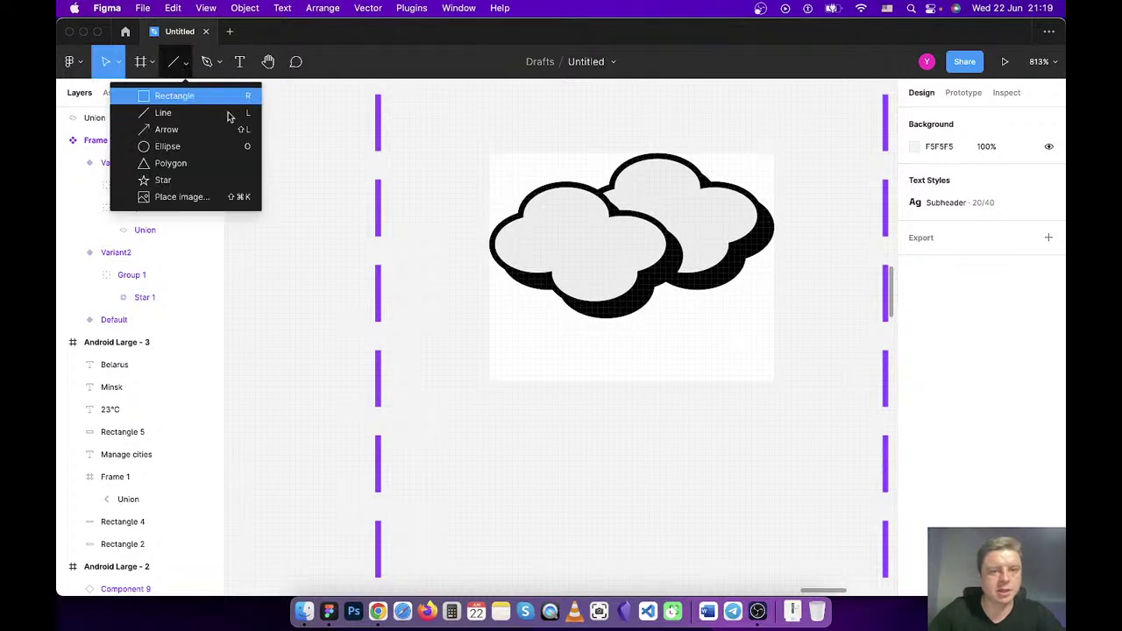
{"action": "left_click", "coordinate": [183, 92]}
{"action": "scroll", "coordinate": [704, 350], "scroll_direction": "up", "scroll_amount": 5}
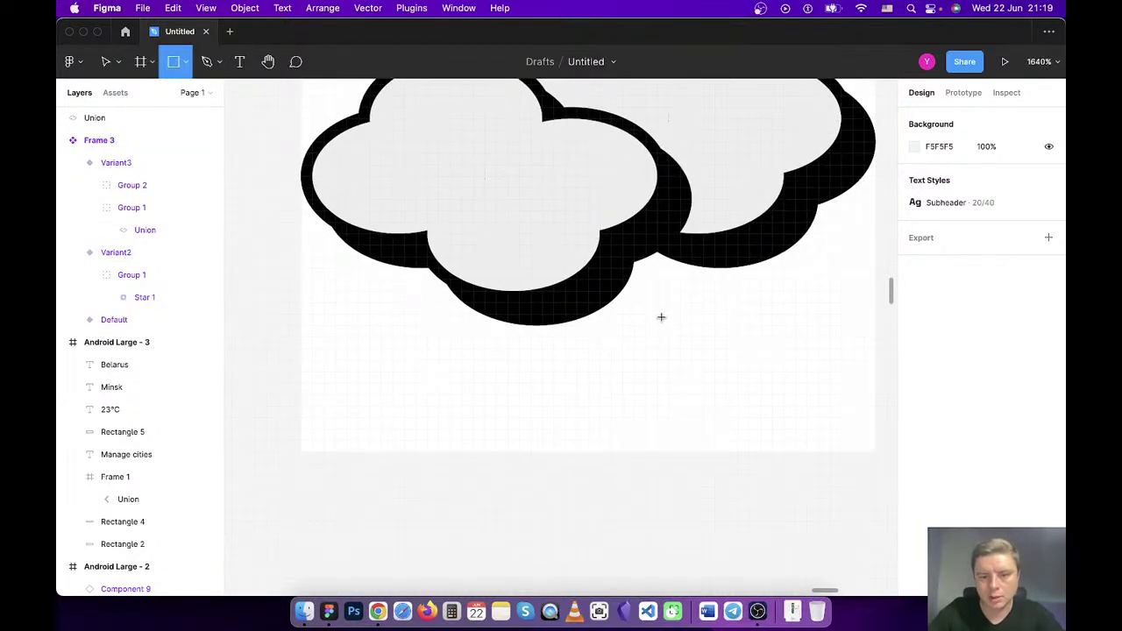
{"action": "left_click_drag", "start_coordinate": [661, 304], "coordinate": [690, 431]}
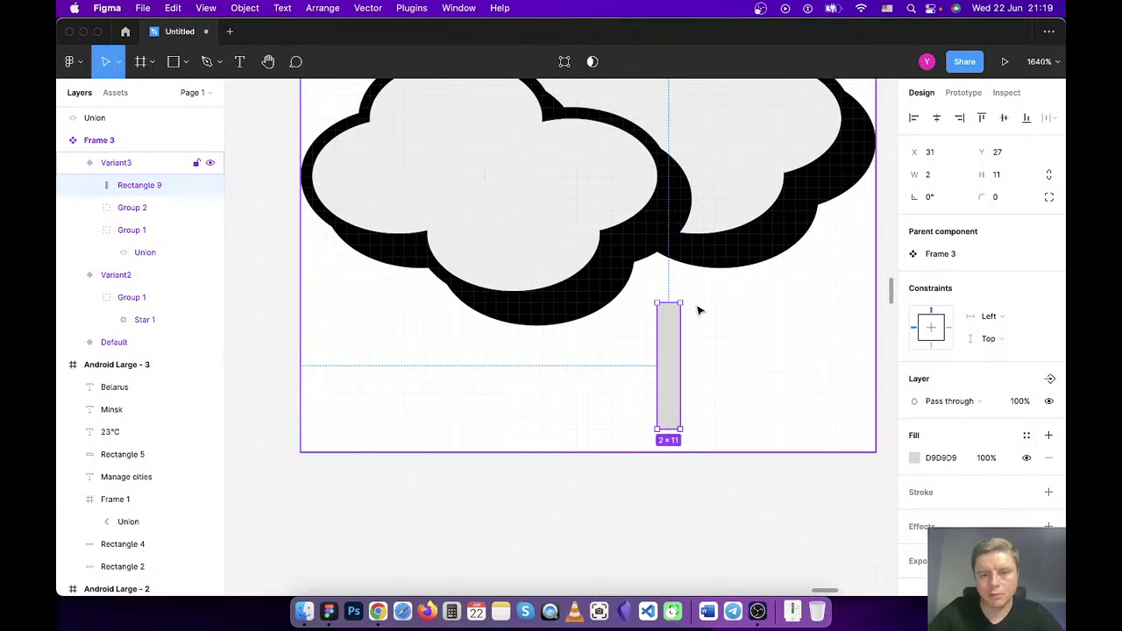
{"action": "left_click_drag", "start_coordinate": [704, 308], "coordinate": [736, 315]}
{"action": "scroll", "coordinate": [714, 396], "scroll_direction": "down", "scroll_amount": 5}
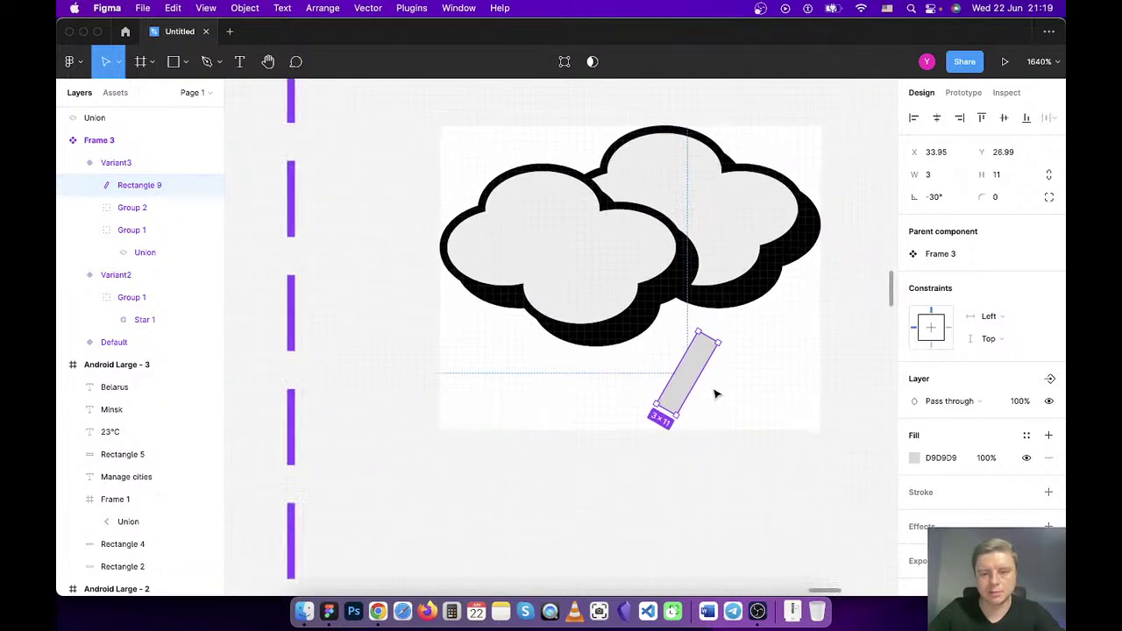
- Fill the tilted bar with the cloud's light grey EDEDED and round its corners to 1.5
{"action": "left_click", "coordinate": [914, 460]}
{"action": "left_click", "coordinate": [747, 443]}
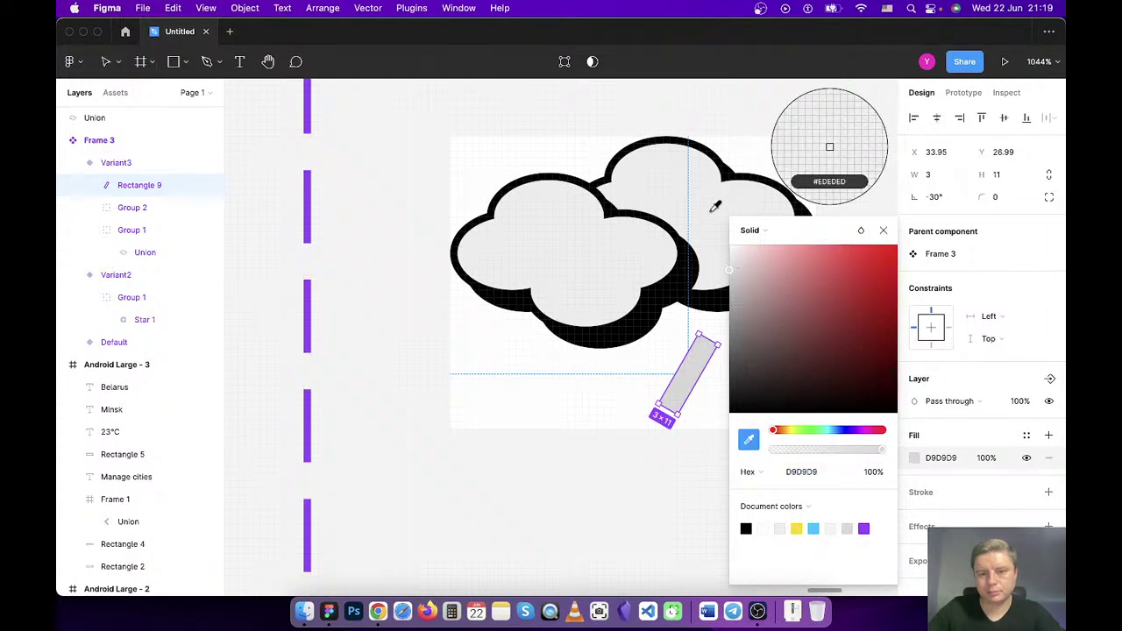
{"action": "left_click", "coordinate": [826, 142]}
{"action": "left_click", "coordinate": [883, 230]}
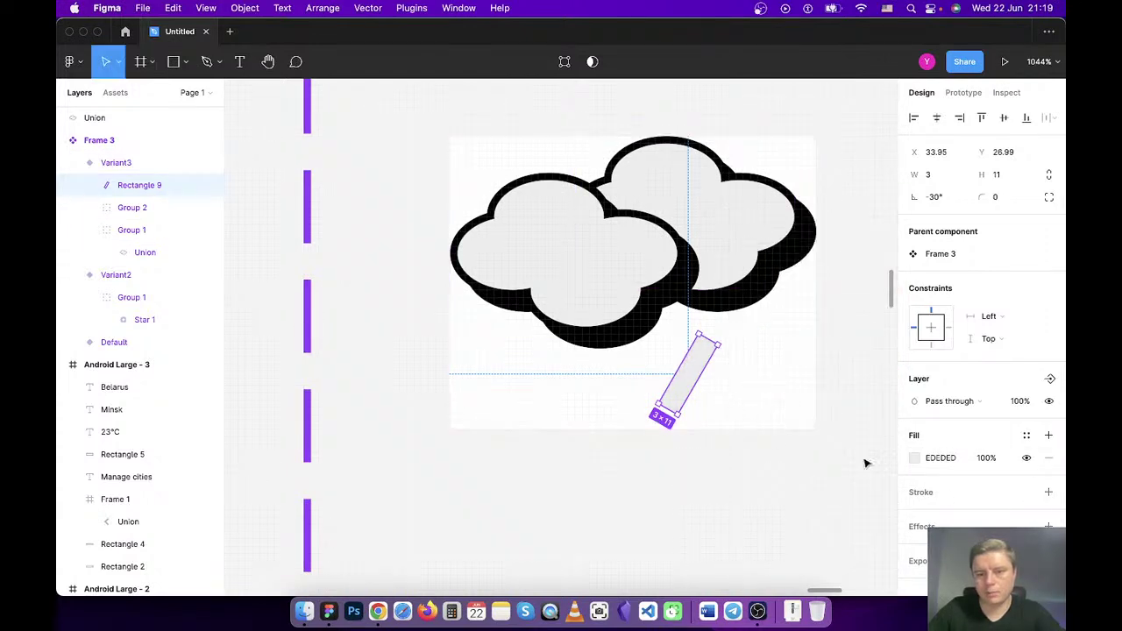
{"action": "scroll", "coordinate": [697, 365], "scroll_direction": "up", "scroll_amount": 10}
{"action": "left_click_drag", "start_coordinate": [714, 207], "coordinate": [746, 430]}
{"action": "scroll", "coordinate": [696, 200], "scroll_direction": "down", "scroll_amount": 10}
{"action": "scroll", "coordinate": [718, 267], "scroll_direction": "up", "scroll_amount": 3}
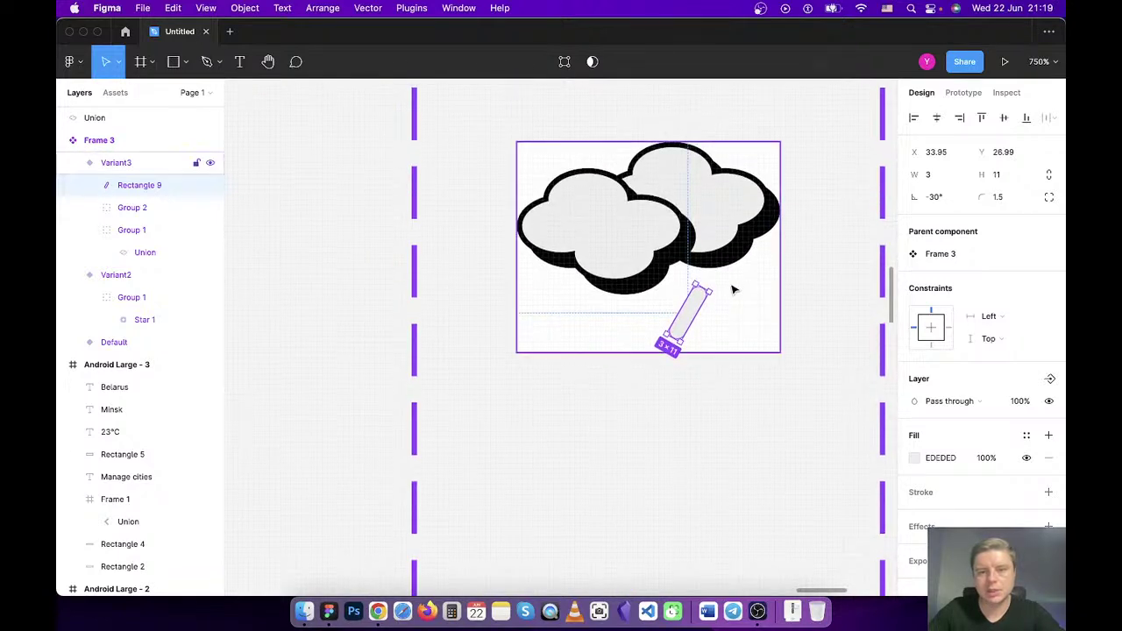
- Give the bar a black outline placed outside
{"action": "left_click", "coordinate": [611, 240]}
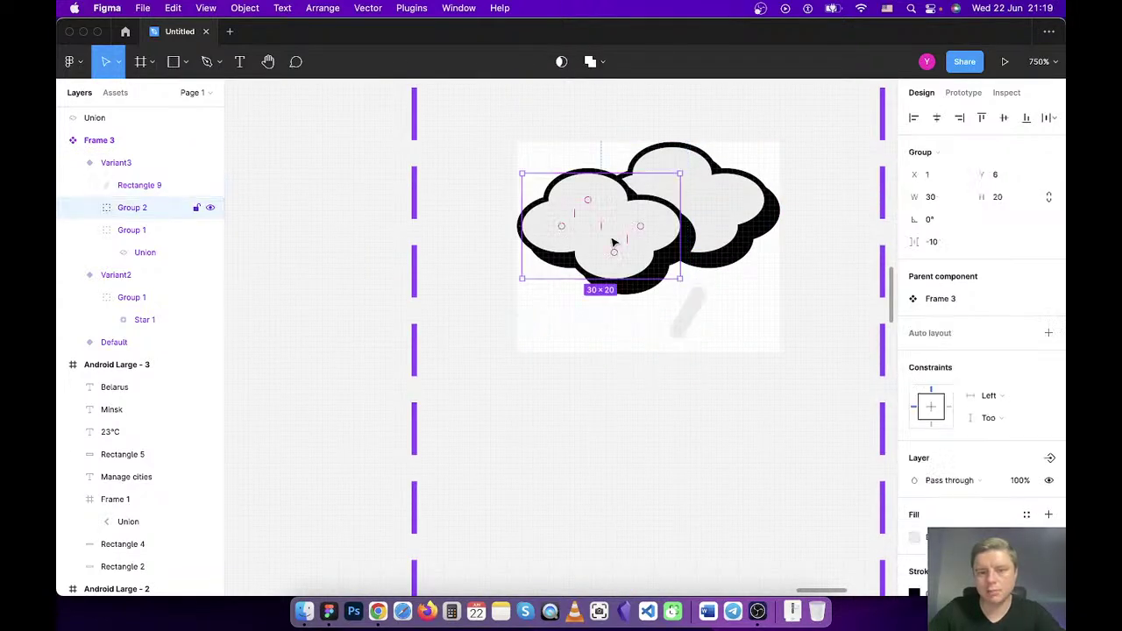
{"action": "scroll", "coordinate": [972, 475], "scroll_direction": "down", "scroll_amount": 2}
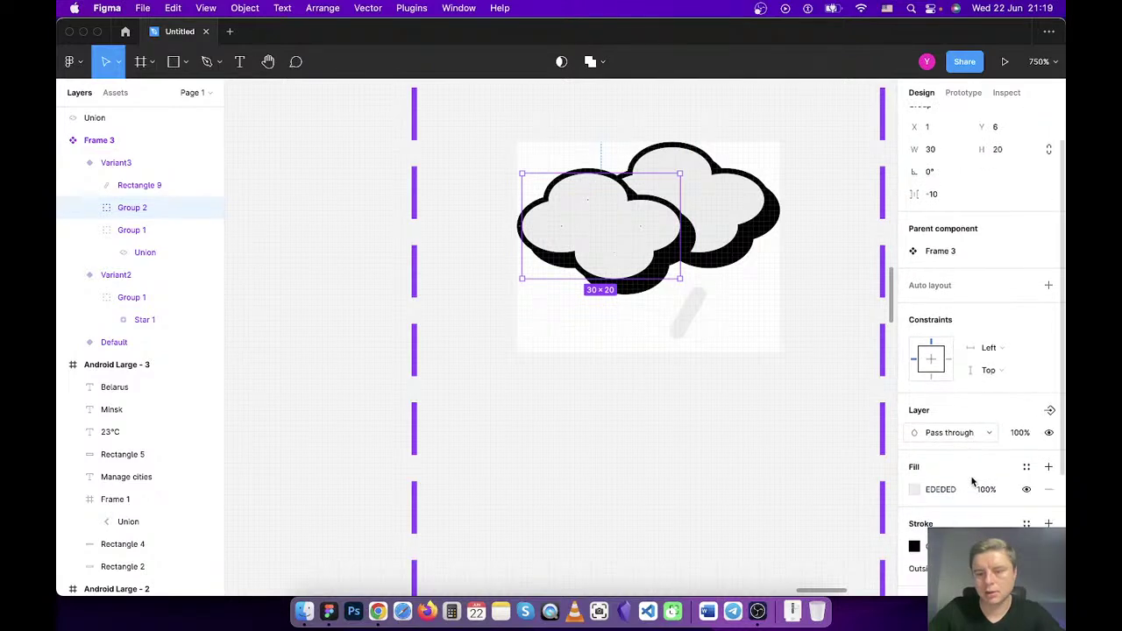
{"action": "left_click", "coordinate": [678, 315]}
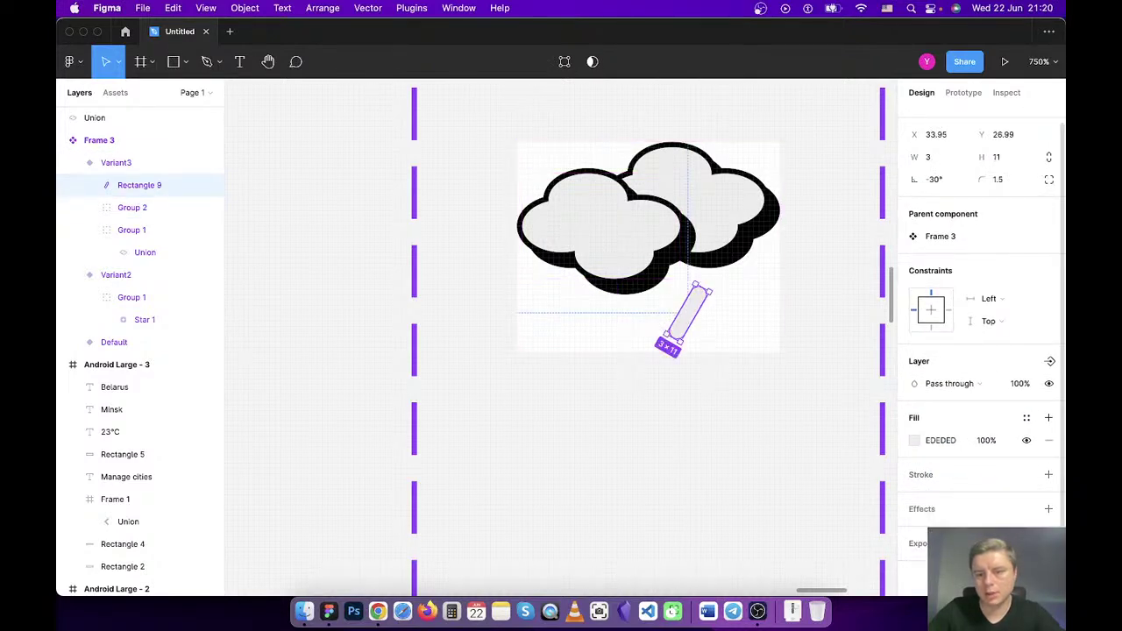
{"action": "left_click", "coordinate": [1048, 474]}
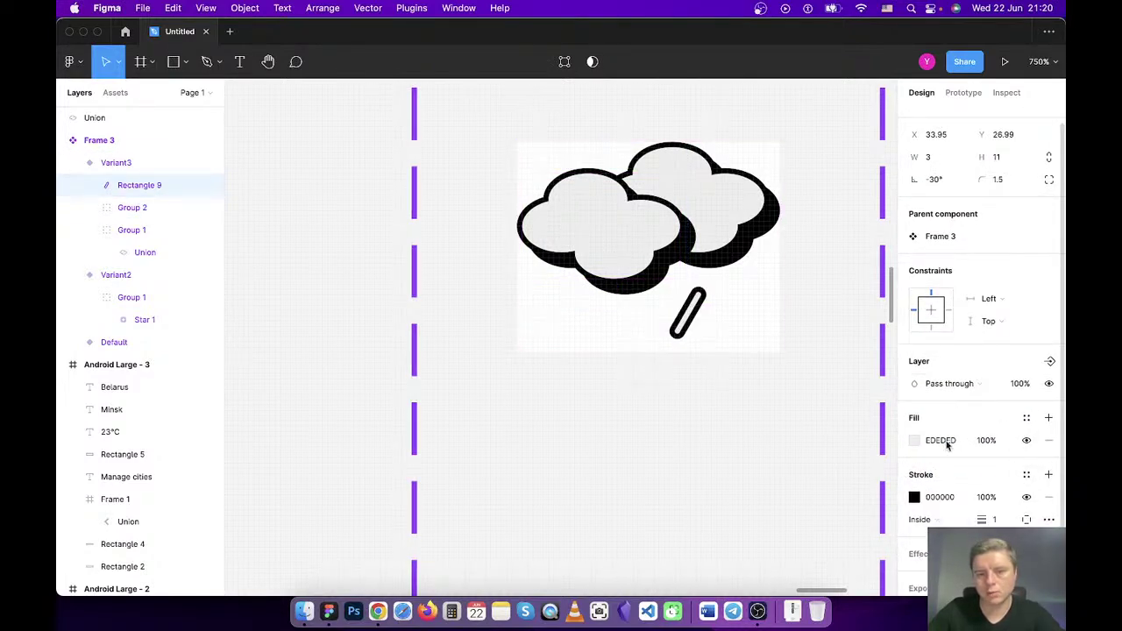
{"action": "left_click", "coordinate": [933, 517]}
{"action": "left_click", "coordinate": [930, 536]}
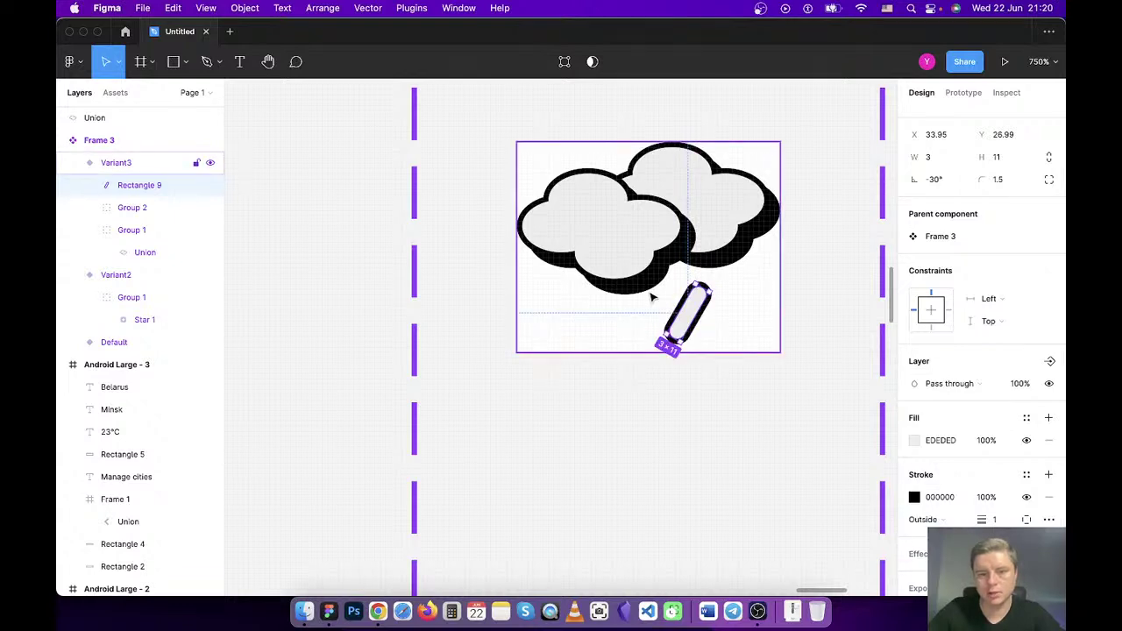
- Paste the front cloud's drop shadow onto the pill
{"action": "left_click", "coordinate": [596, 250]}
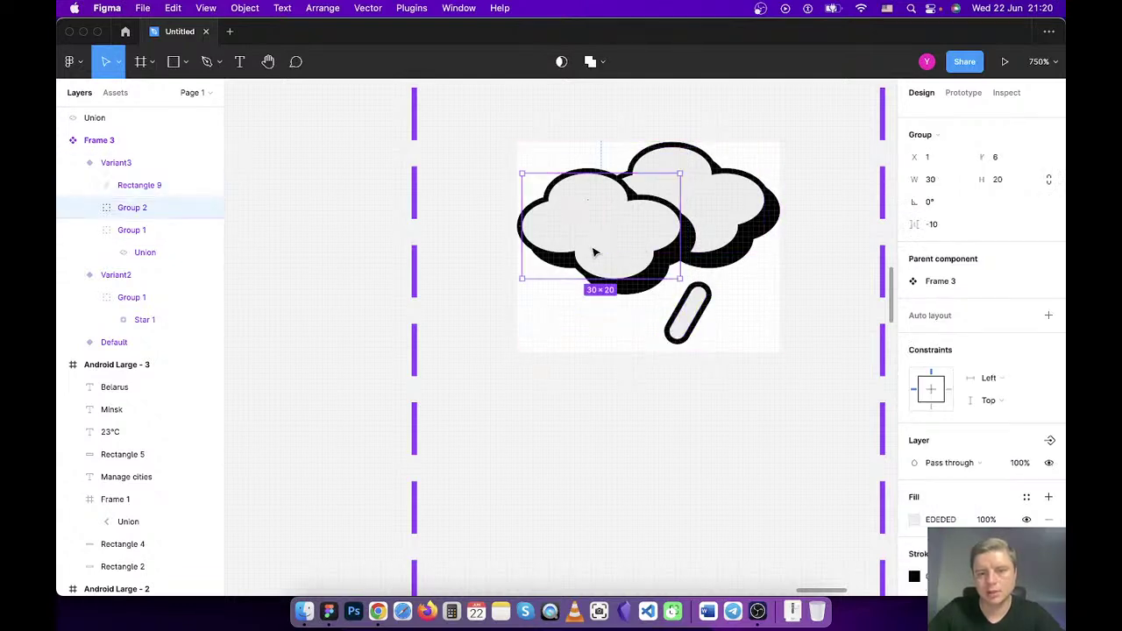
{"action": "scroll", "coordinate": [999, 441], "scroll_direction": "down", "scroll_amount": 5}
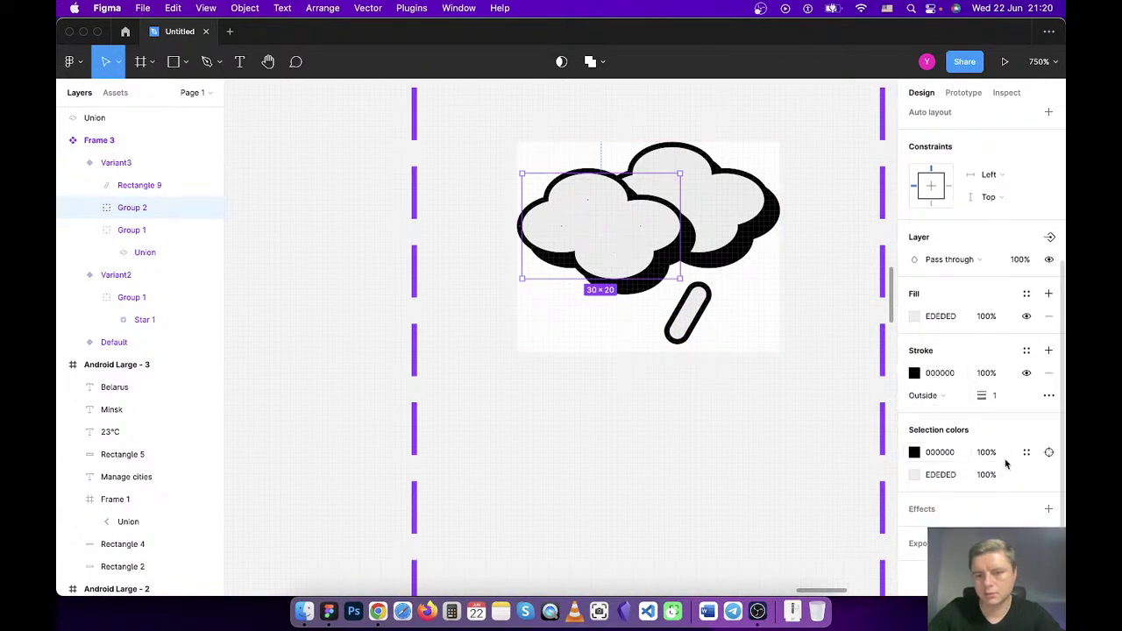
{"action": "double_click", "coordinate": [617, 229]}
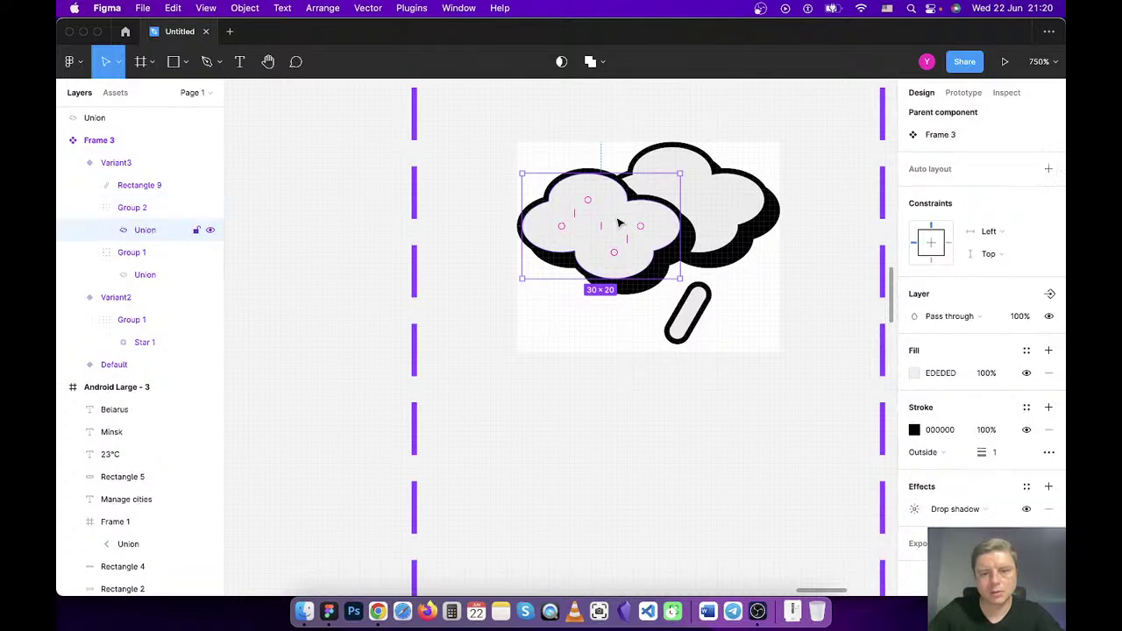
{"action": "scroll", "coordinate": [619, 220], "scroll_direction": "down", "scroll_amount": 1}
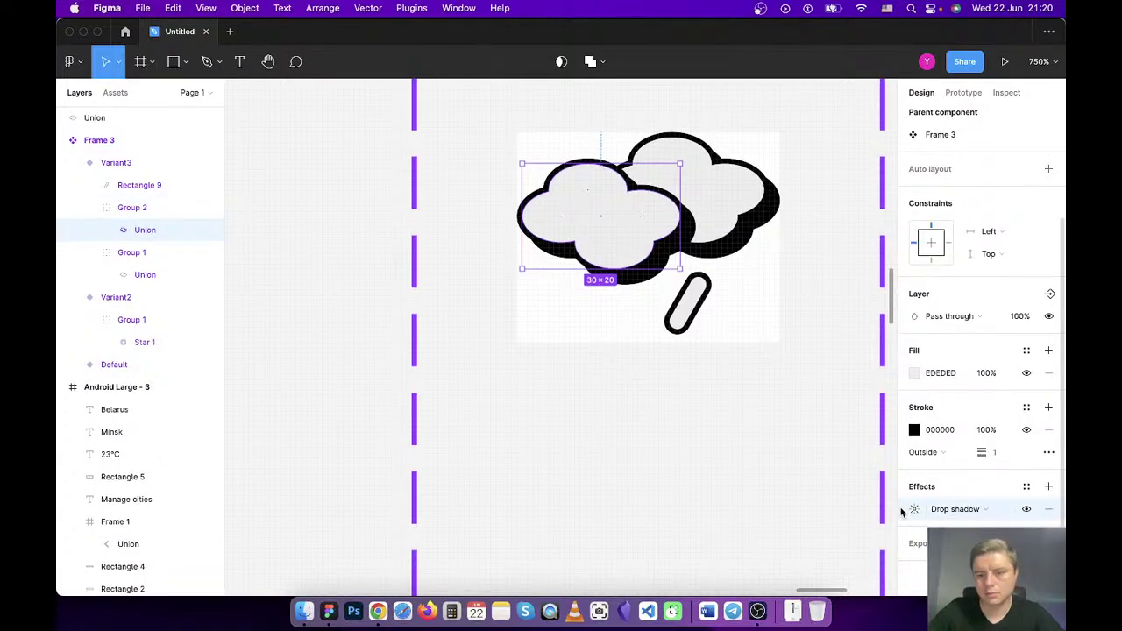
{"action": "left_click", "coordinate": [695, 305]}
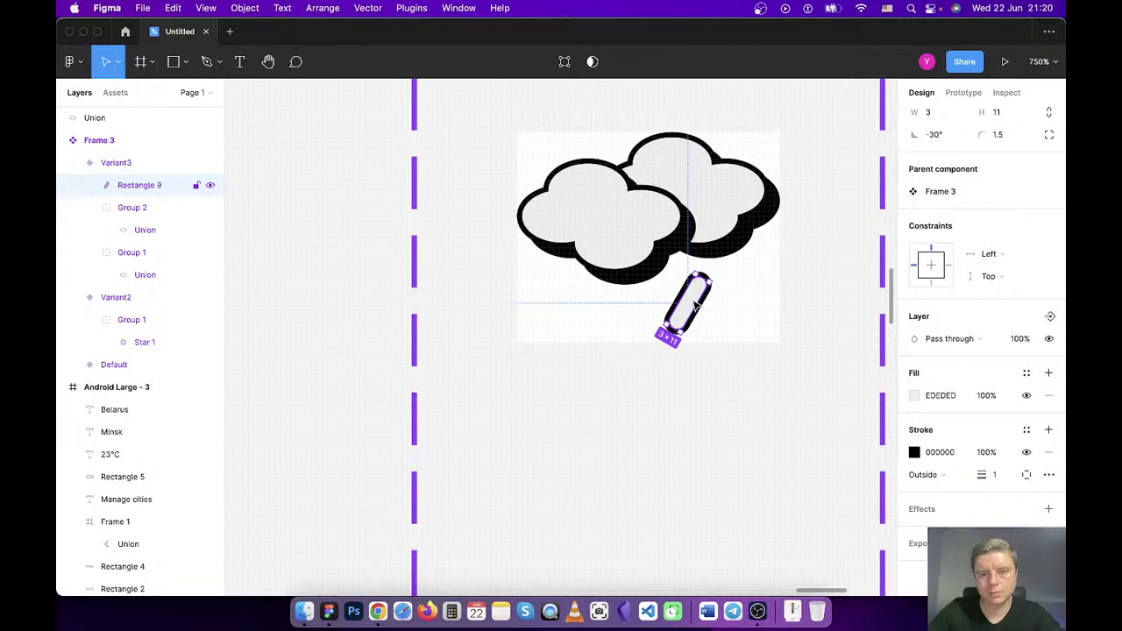
{"action": "key", "text": "super+alt+v"}
- Tuck the pill under the front cloud, shift the cloud up-right, and duplicate the pill
{"action": "left_click_drag", "start_coordinate": [699, 311], "coordinate": [592, 289]}
{"action": "left_click", "coordinate": [605, 245]}
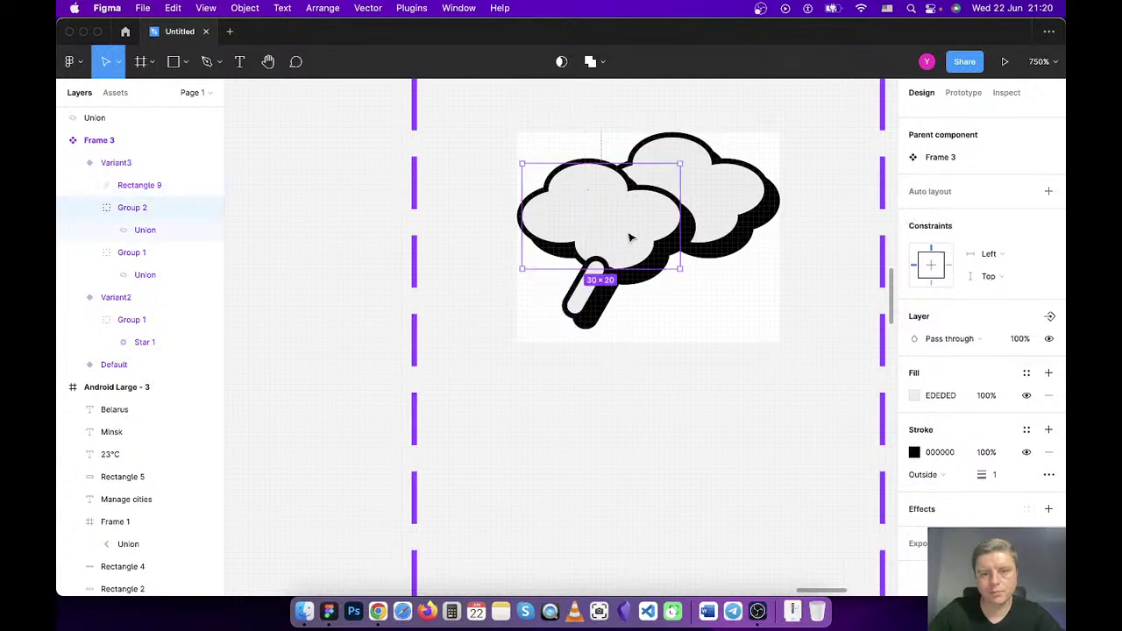
{"action": "left_click_drag", "start_coordinate": [637, 242], "coordinate": [655, 236]}
{"action": "left_click_drag", "start_coordinate": [594, 293], "coordinate": [641, 305]}
{"action": "key", "text": "super+d"}
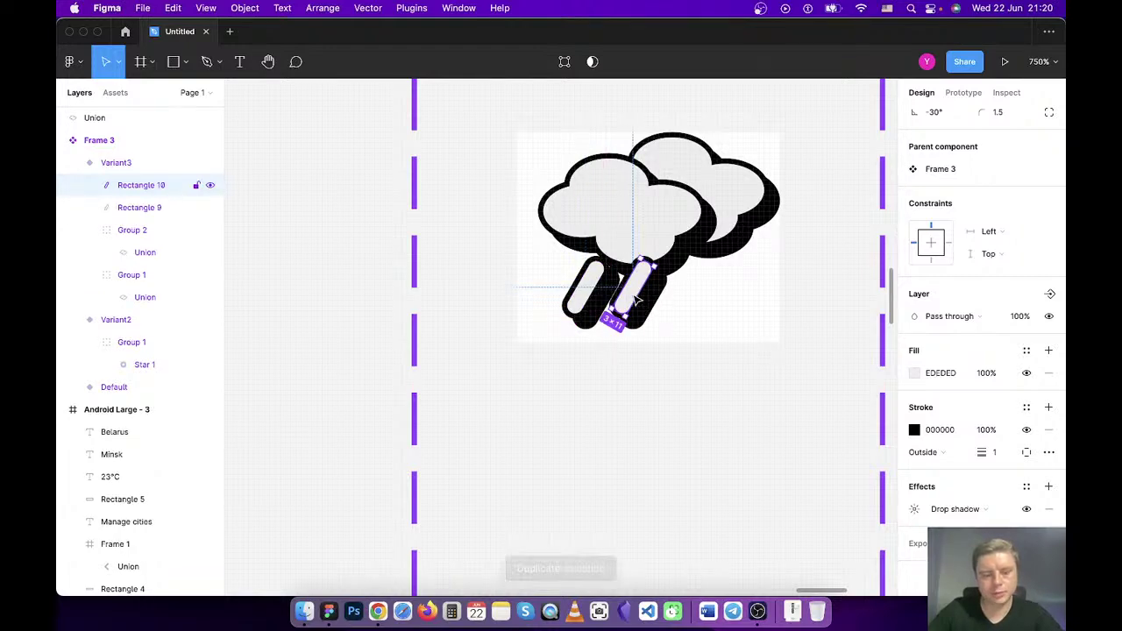
{"action": "key", "text": "super+d"}
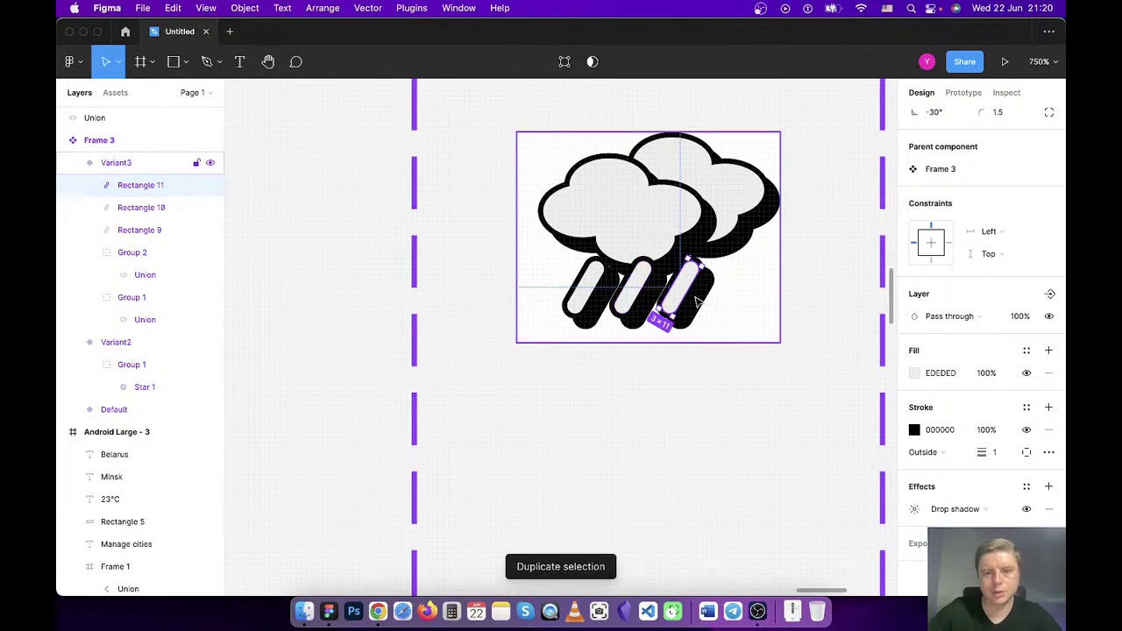
{"action": "left_click", "coordinate": [634, 289], "text": "shift"}
{"action": "left_click", "coordinate": [596, 298], "text": "shift"}
{"action": "scroll", "coordinate": [929, 149], "scroll_direction": "up", "scroll_amount": 3}
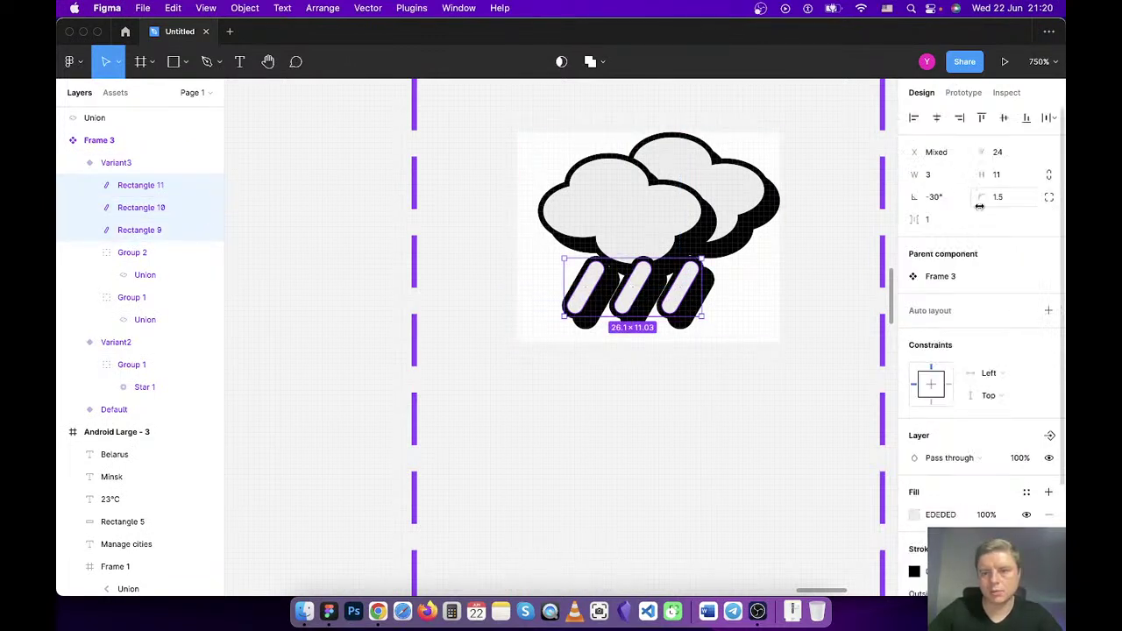
{"action": "left_click", "coordinate": [935, 220]}
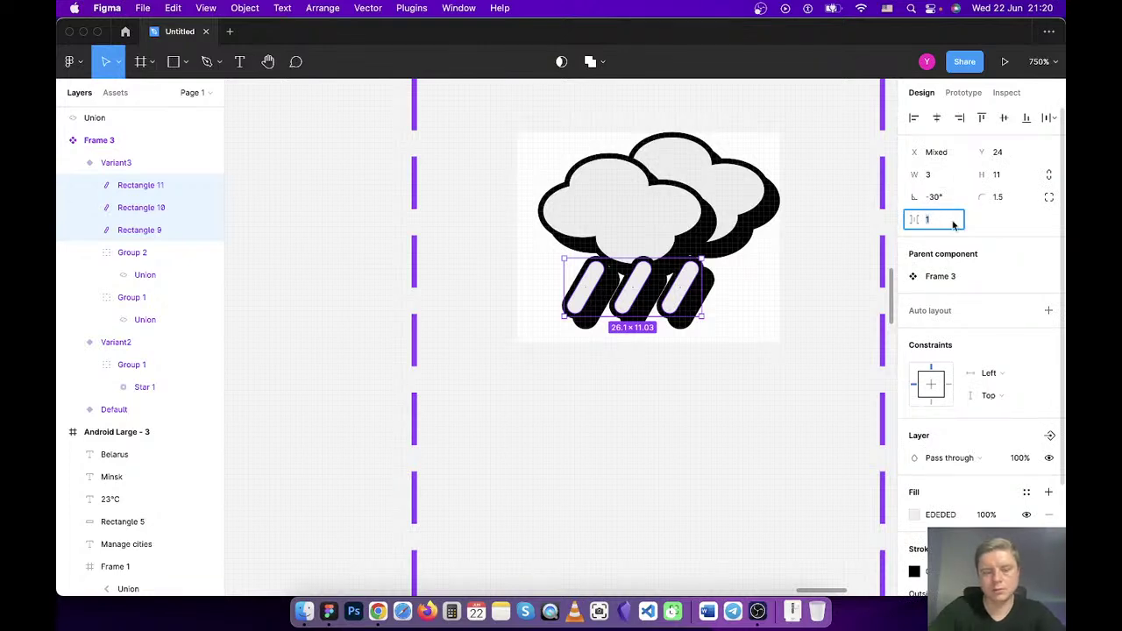
{"action": "type", "text": "5"}
{"action": "key", "text": "Return"}
{"action": "left_click", "coordinate": [935, 220]}
{"action": "key", "text": "Down"}
{"action": "key", "text": "Return"}
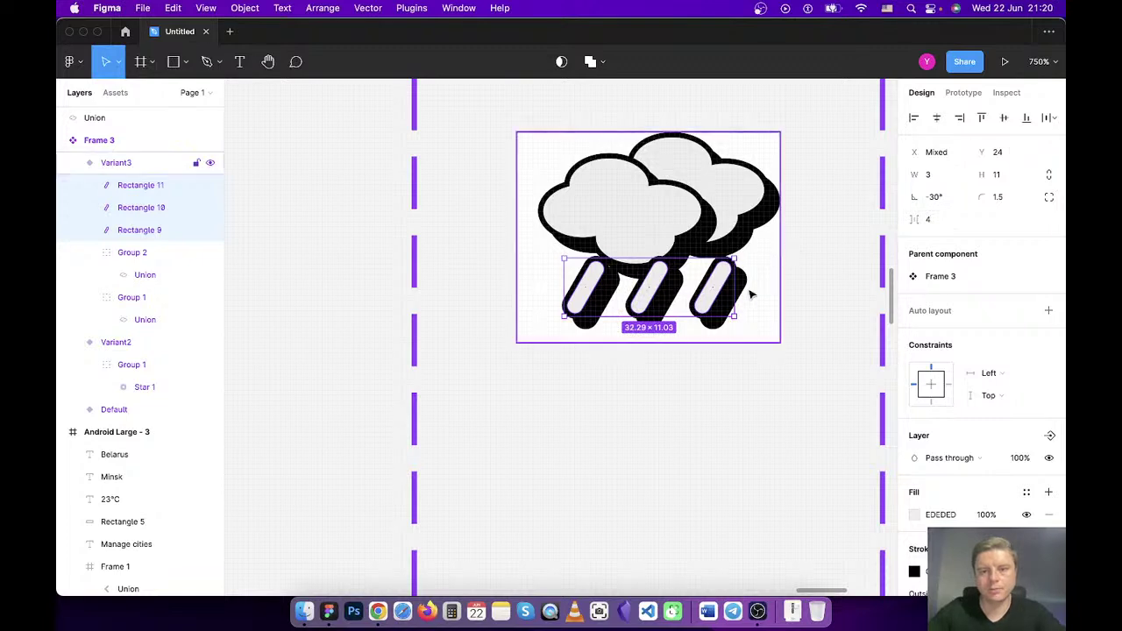
{"action": "left_click_drag", "start_coordinate": [665, 288], "coordinate": [663, 292]}
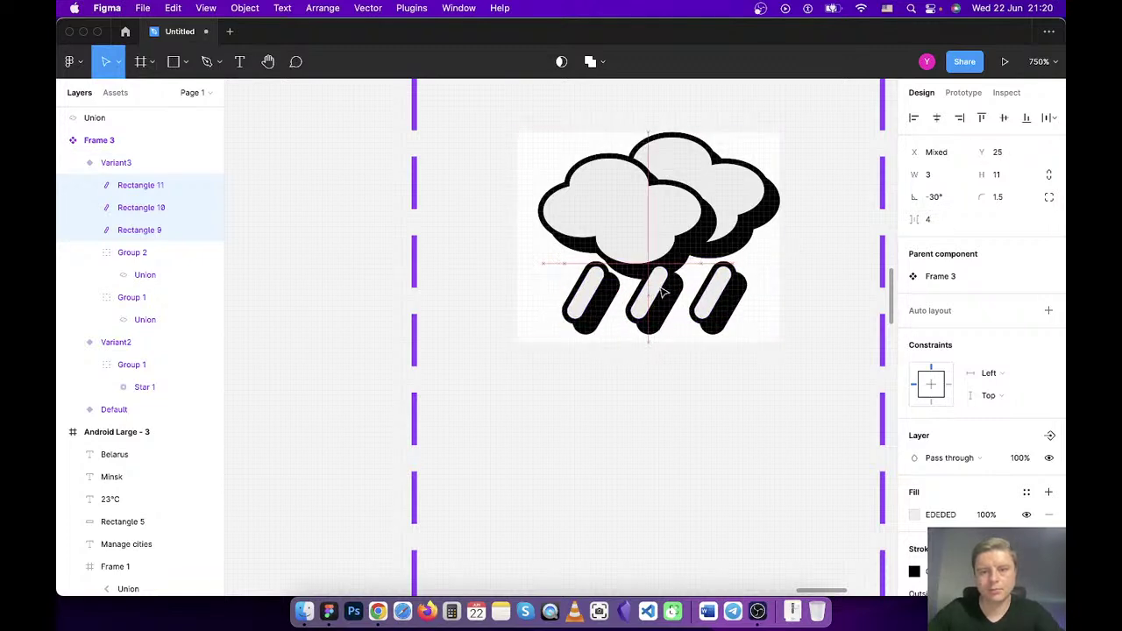
{"action": "left_click_drag", "start_coordinate": [646, 233], "coordinate": [627, 216]}
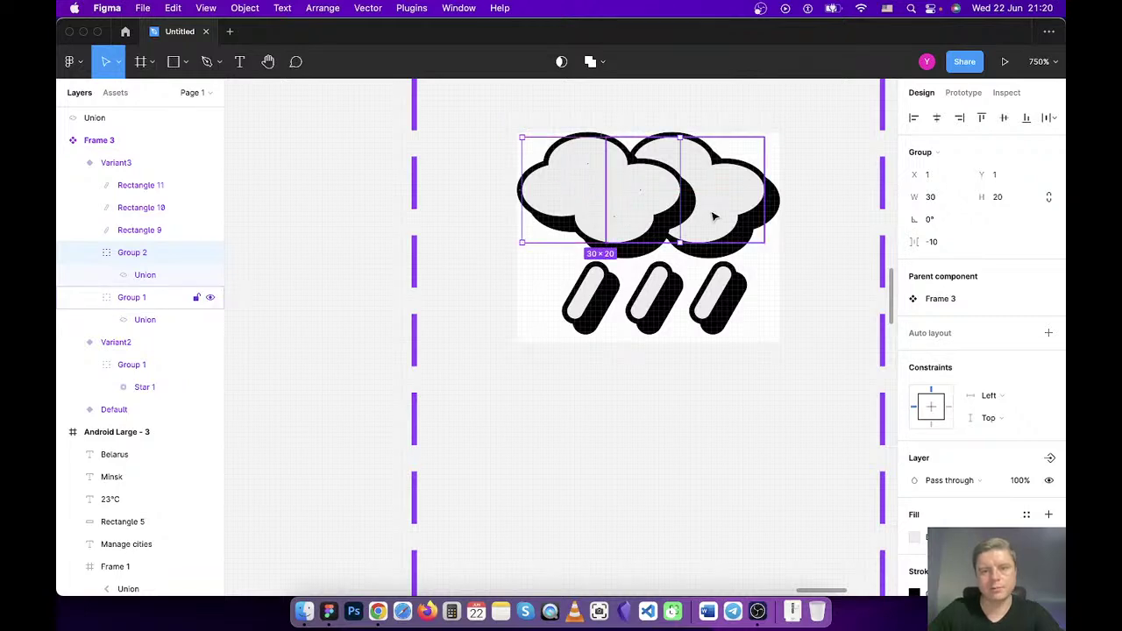
{"action": "mouse_move", "coordinate": [714, 216]}
{"action": "left_mouse_down"}
{"action": "mouse_move", "coordinate": [726, 216]}
{"action": "mouse_move", "coordinate": [711, 220]}
{"action": "left_mouse_up"}
{"action": "scroll", "coordinate": [712, 226], "scroll_direction": "up", "scroll_amount": 10}
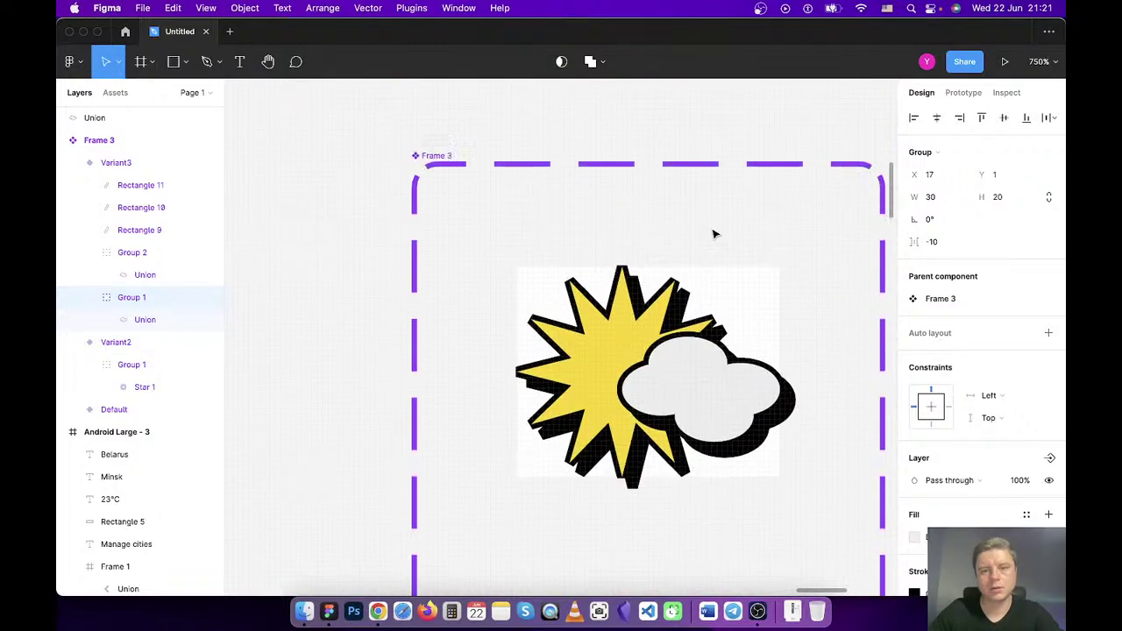
{"action": "scroll", "coordinate": [714, 234], "scroll_direction": "down", "scroll_amount": 10}
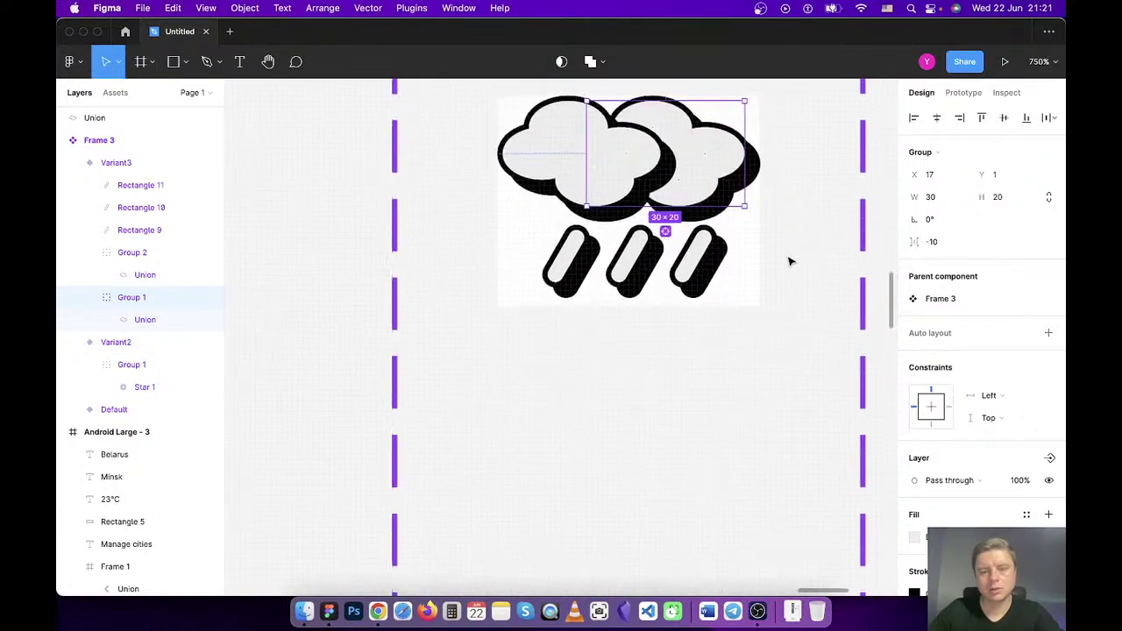
{"action": "scroll", "coordinate": [788, 261], "scroll_direction": "down", "scroll_amount": 5}
{"action": "left_click", "coordinate": [789, 259]}
{"action": "scroll", "coordinate": [781, 265], "scroll_direction": "up", "scroll_amount": 8}
{"action": "left_click", "coordinate": [720, 342]}
{"action": "left_click", "coordinate": [570, 328], "text": "shift"}
{"action": "left_click_drag", "start_coordinate": [714, 338], "coordinate": [716, 339]}
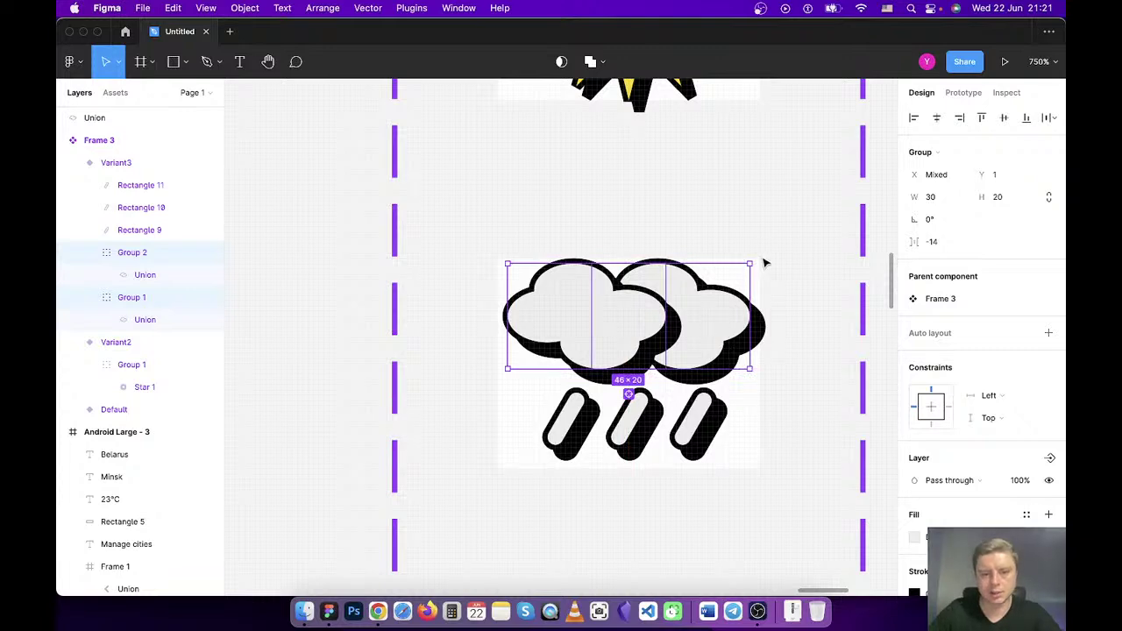
{"action": "left_click", "coordinate": [783, 280]}
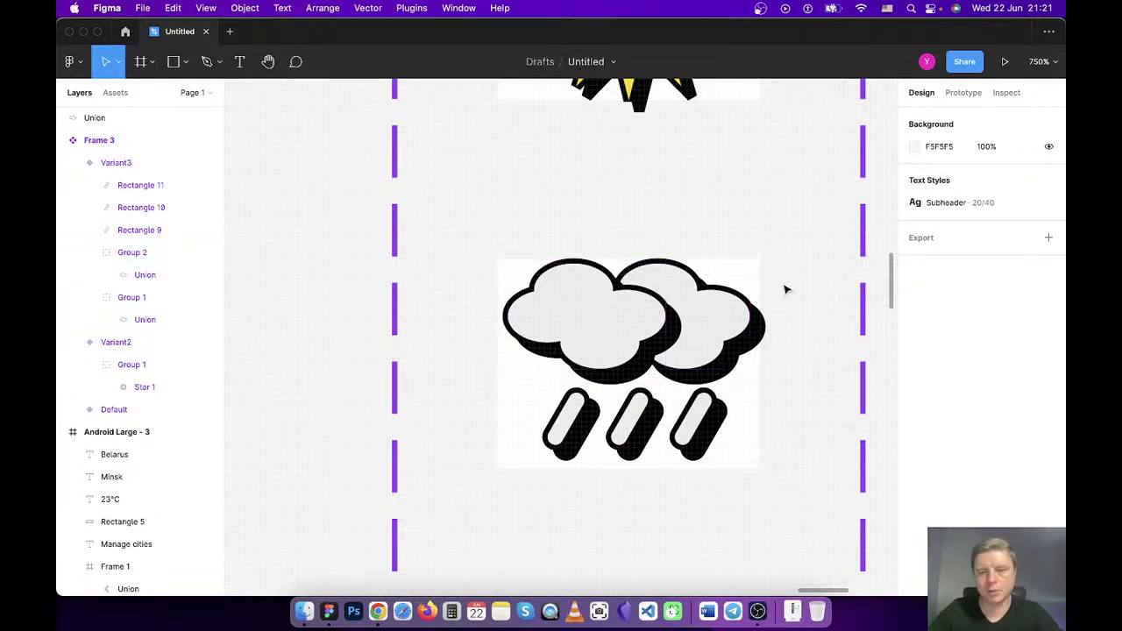
{"action": "scroll", "coordinate": [785, 285], "scroll_direction": "up", "scroll_amount": 10}
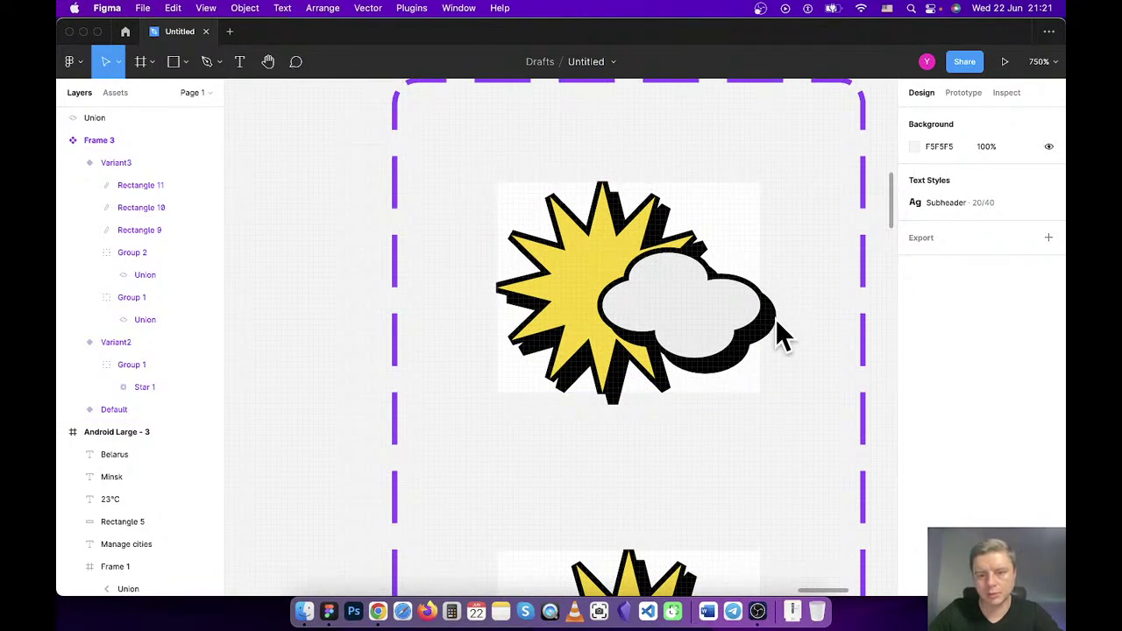
{"action": "scroll", "coordinate": [723, 253], "scroll_direction": "down", "scroll_amount": 10}
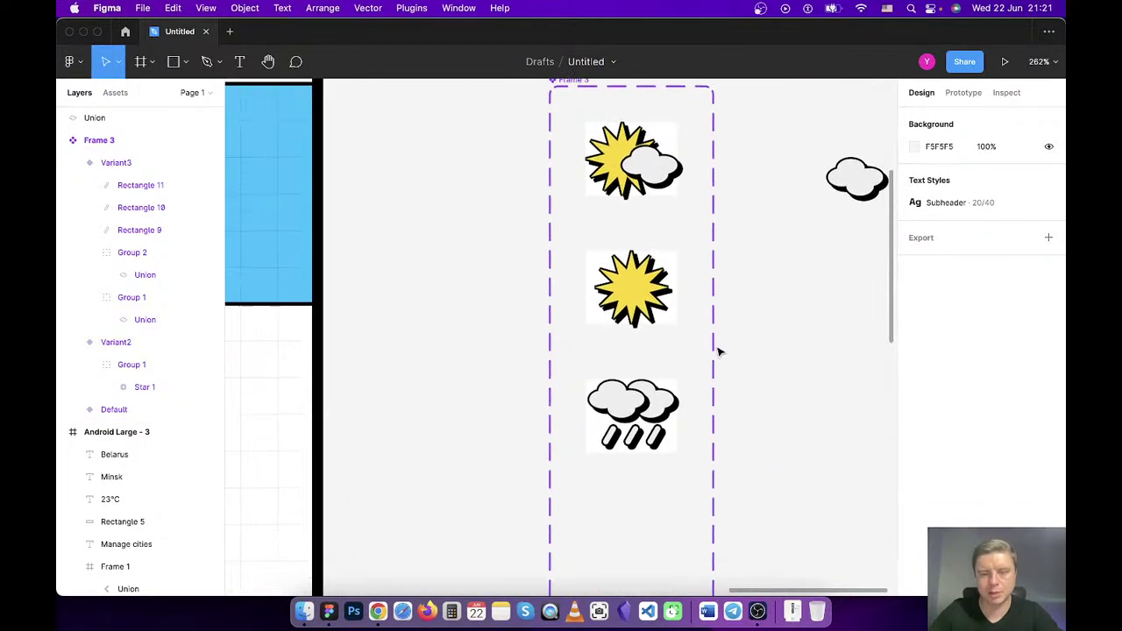
{"action": "scroll", "coordinate": [609, 443], "scroll_direction": "up", "scroll_amount": 4}
{"action": "scroll", "coordinate": [608, 443], "scroll_direction": "up", "scroll_amount": 5}
{"action": "scroll", "coordinate": [608, 442], "scroll_direction": "up", "scroll_amount": 5}
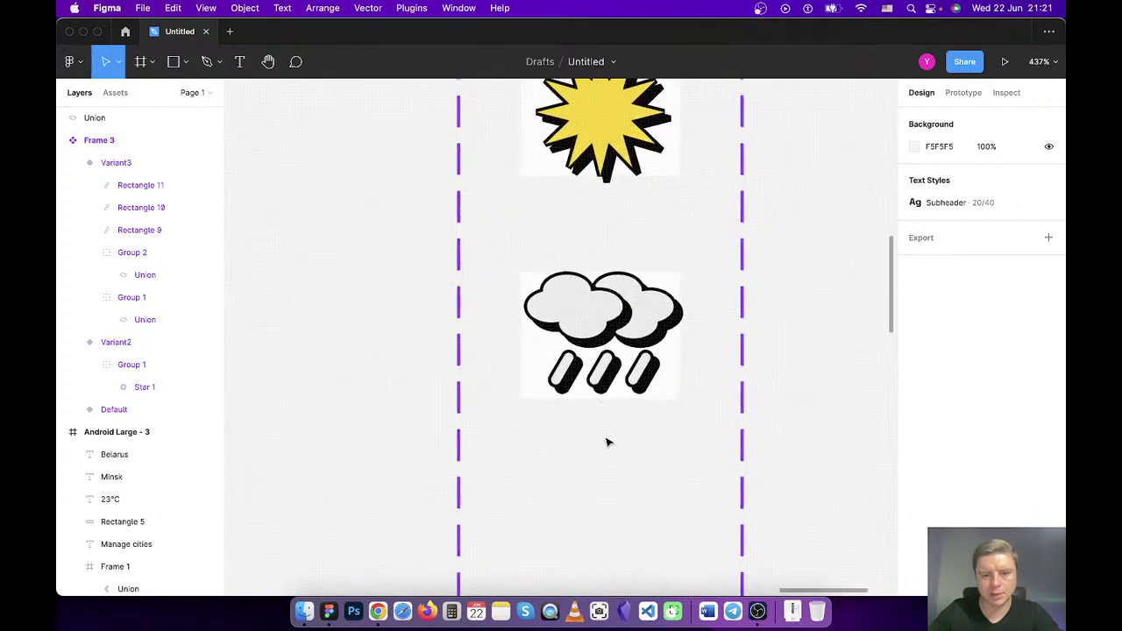
{"action": "double_click", "coordinate": [602, 333]}
{"action": "left_click", "coordinate": [538, 326], "text": "shift"}
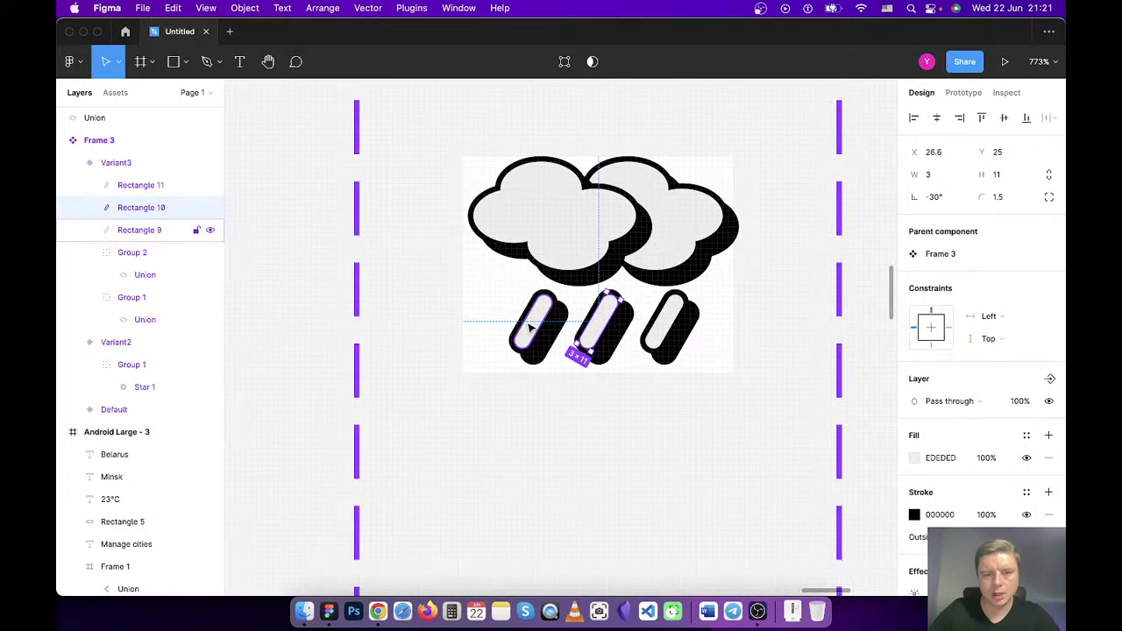
{"action": "left_click", "coordinate": [668, 327], "text": "shift"}
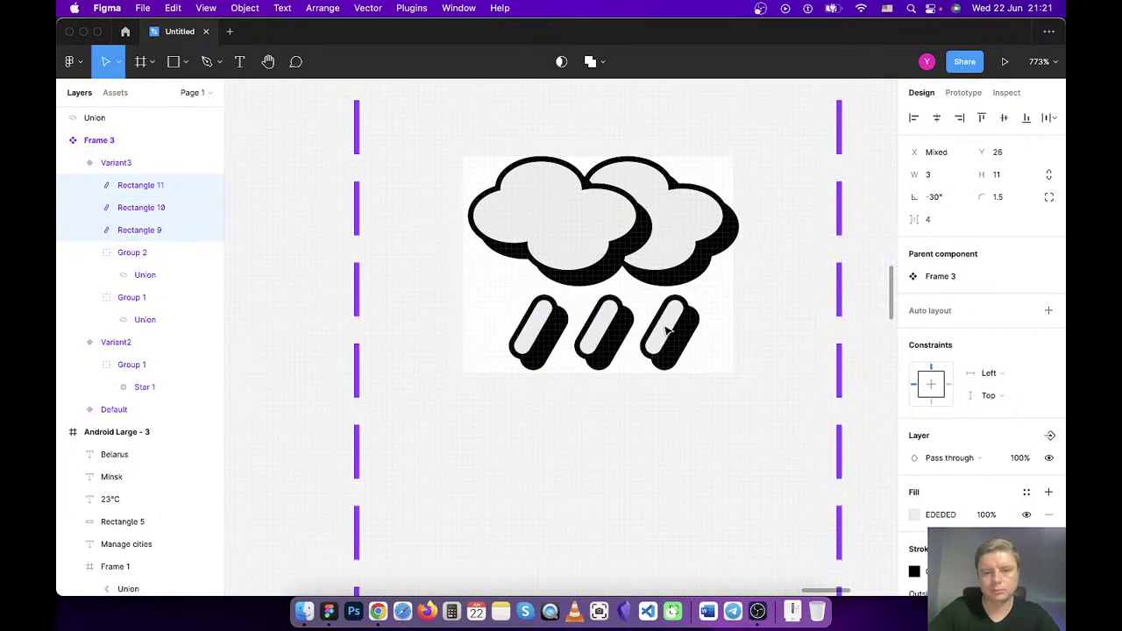
{"action": "left_click", "coordinate": [670, 230]}
{"action": "left_click", "coordinate": [692, 230], "text": "shift"}
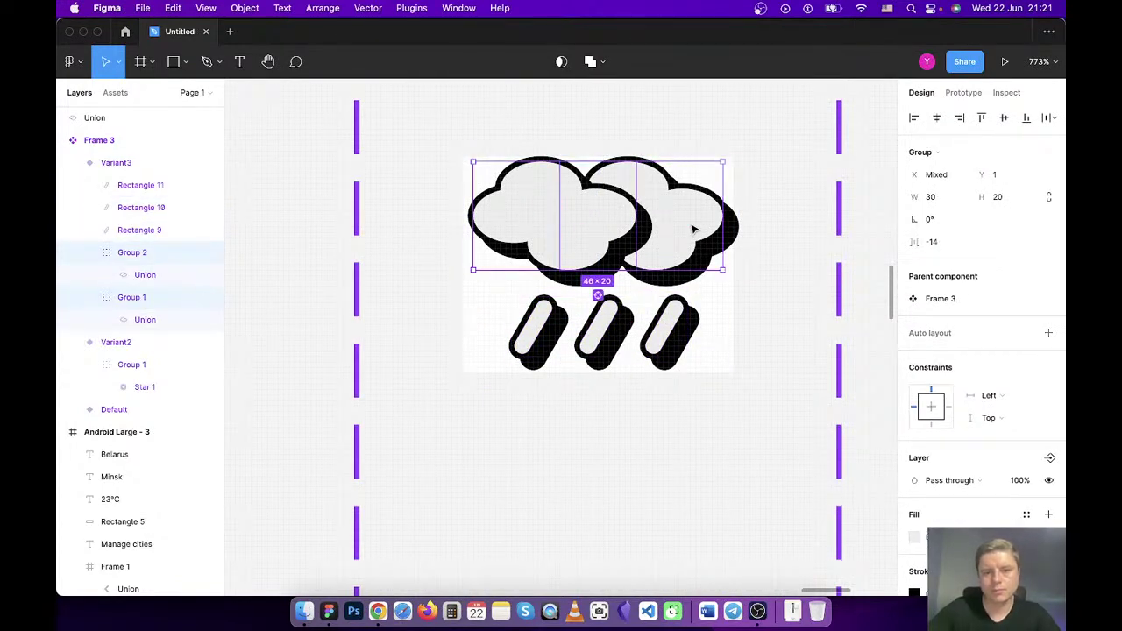
{"action": "left_click", "coordinate": [676, 452]}
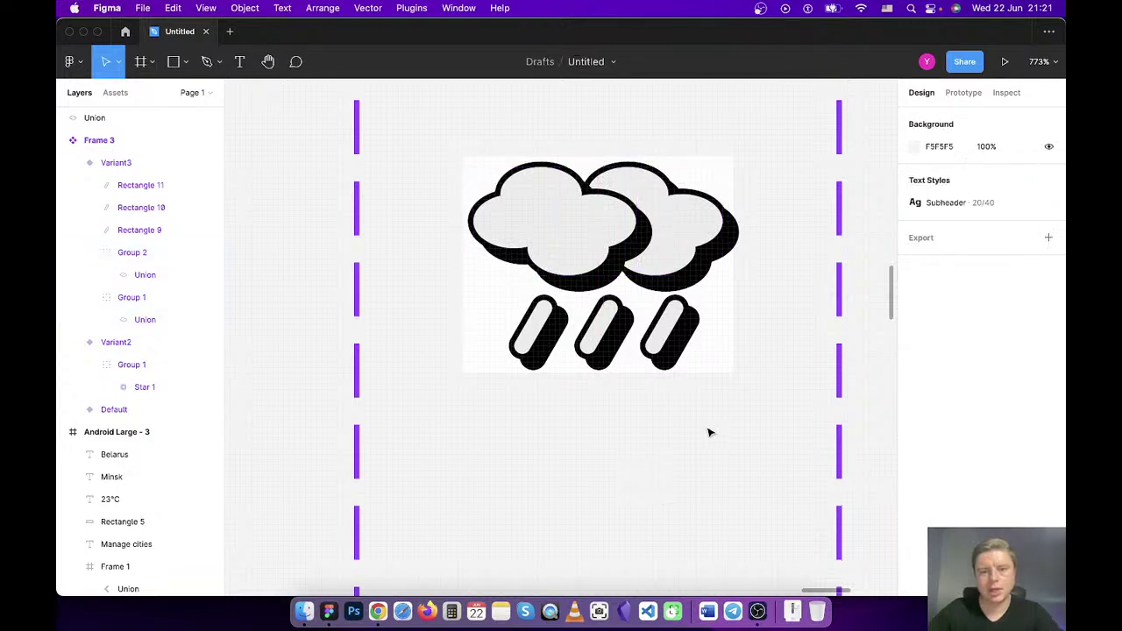
{"action": "scroll", "coordinate": [526, 254], "scroll_direction": "down", "scroll_amount": 10}
{"action": "scroll", "coordinate": [640, 343], "scroll_direction": "up", "scroll_amount": 3}
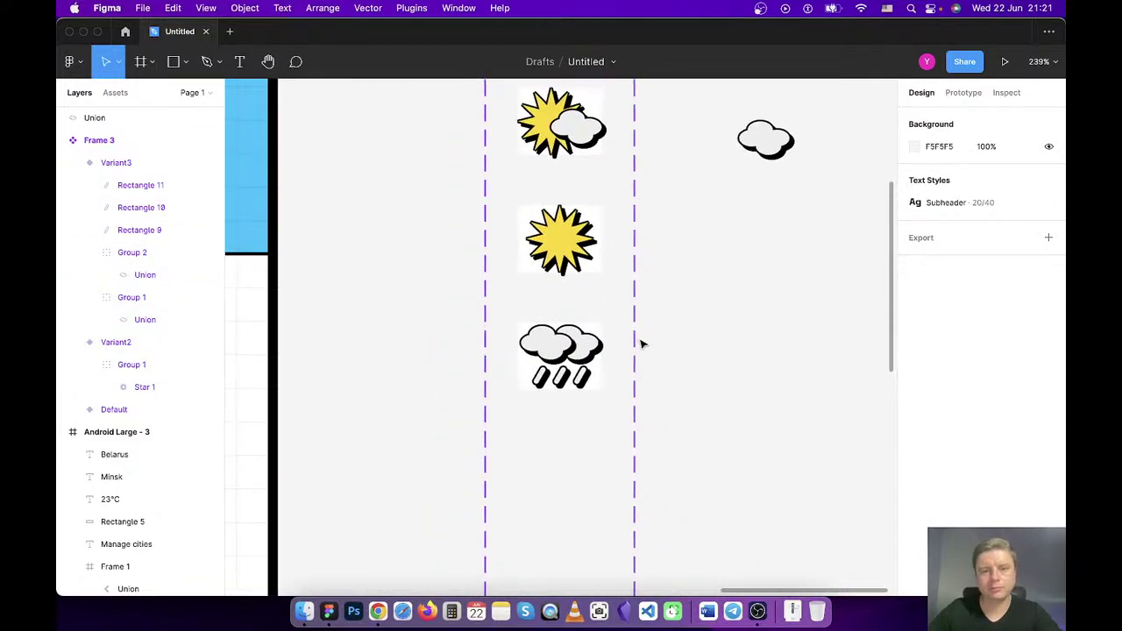
- Duplicate the rain icon as a new variant and delete its middle raindrop
{"action": "left_click", "coordinate": [572, 347]}
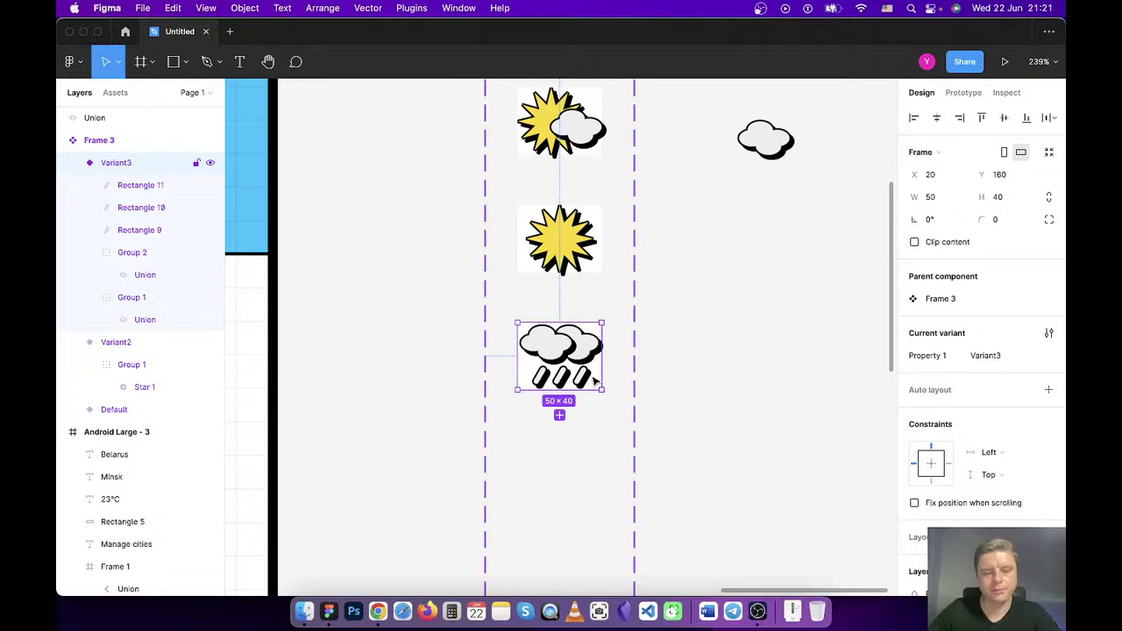
{"action": "key", "text": "super+d"}
{"action": "scroll", "coordinate": [634, 310], "scroll_direction": "down", "scroll_amount": 3}
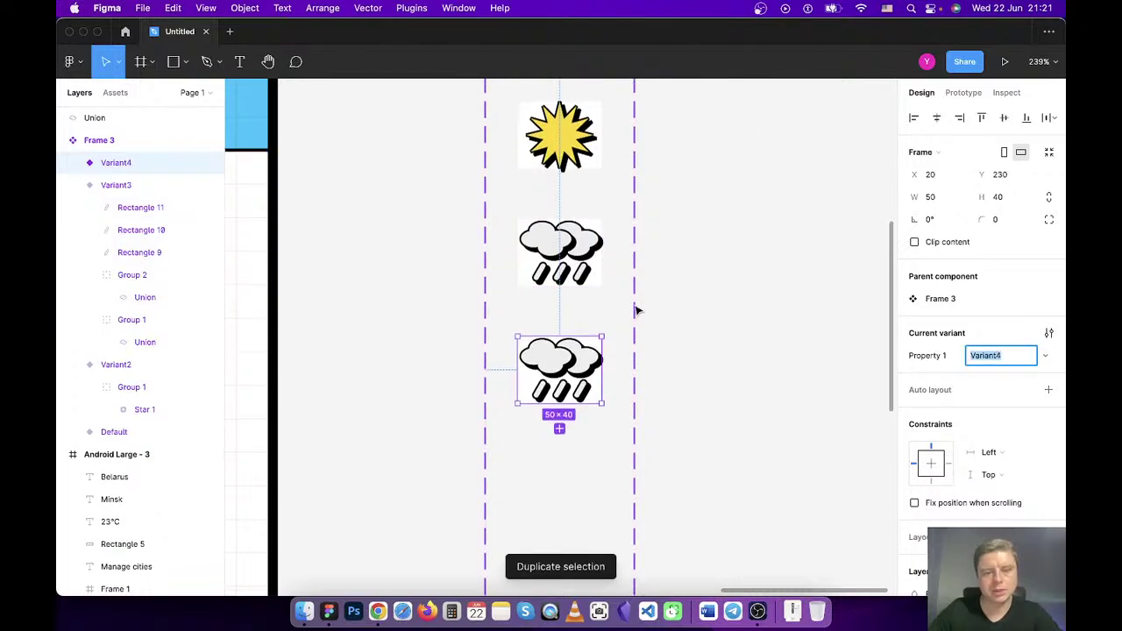
{"action": "scroll", "coordinate": [565, 326], "scroll_direction": "up", "scroll_amount": 10}
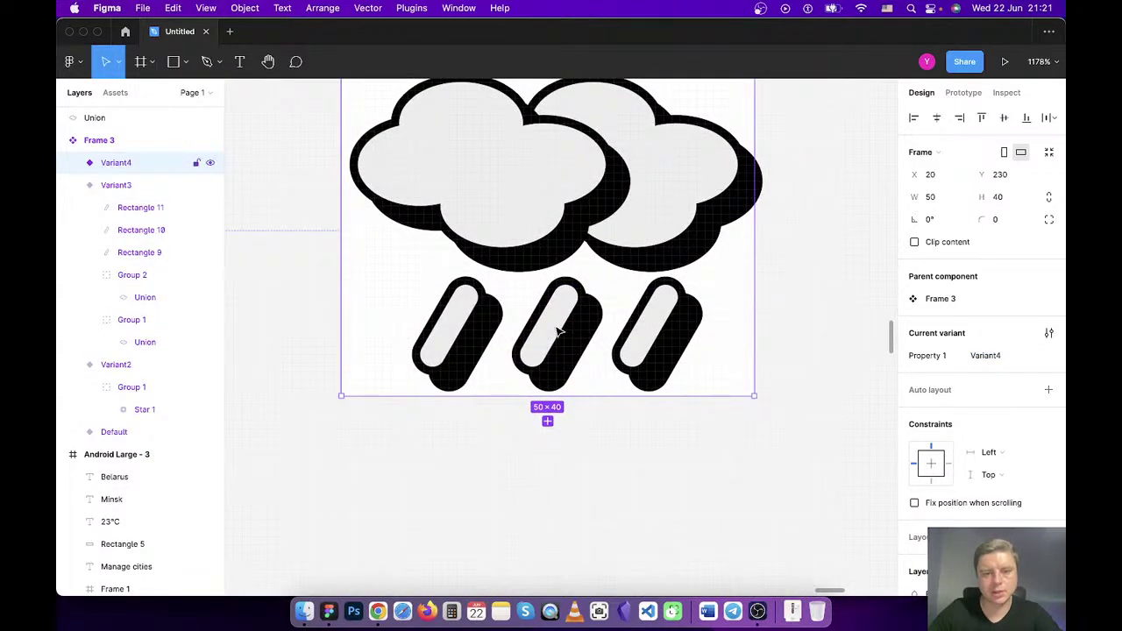
{"action": "left_click", "coordinate": [559, 331]}
{"action": "key", "text": "BackSpace"}
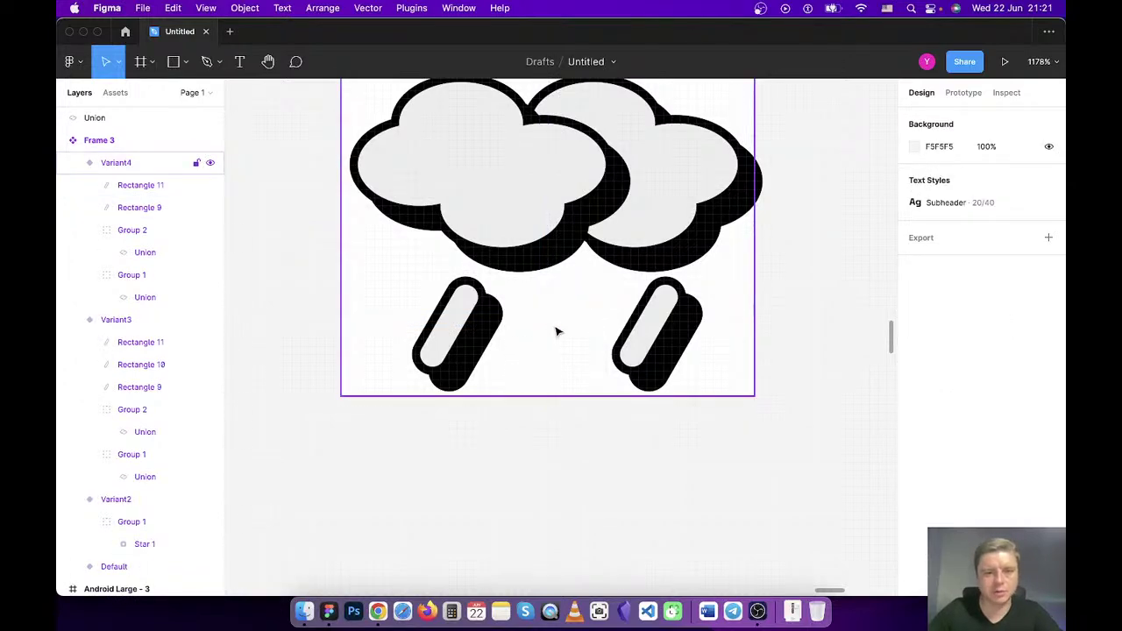
{"action": "key", "text": "Escape"}
- Draw a closed lightning bolt outline below the clouds with the Pen tool
{"action": "left_click", "coordinate": [207, 61]}
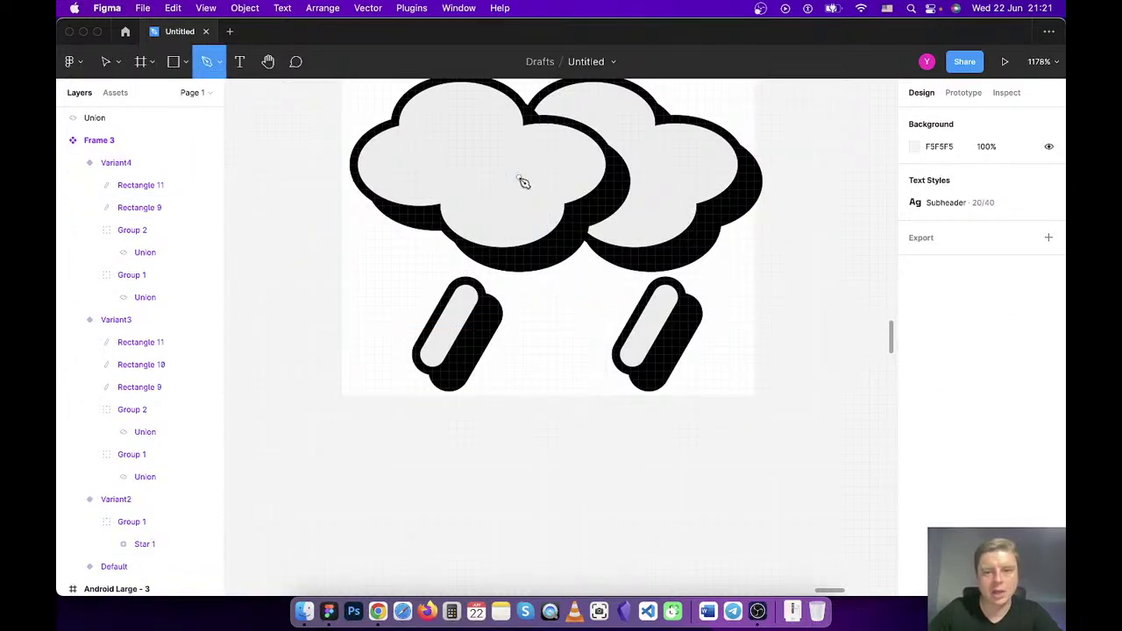
{"action": "left_click", "coordinate": [555, 208]}
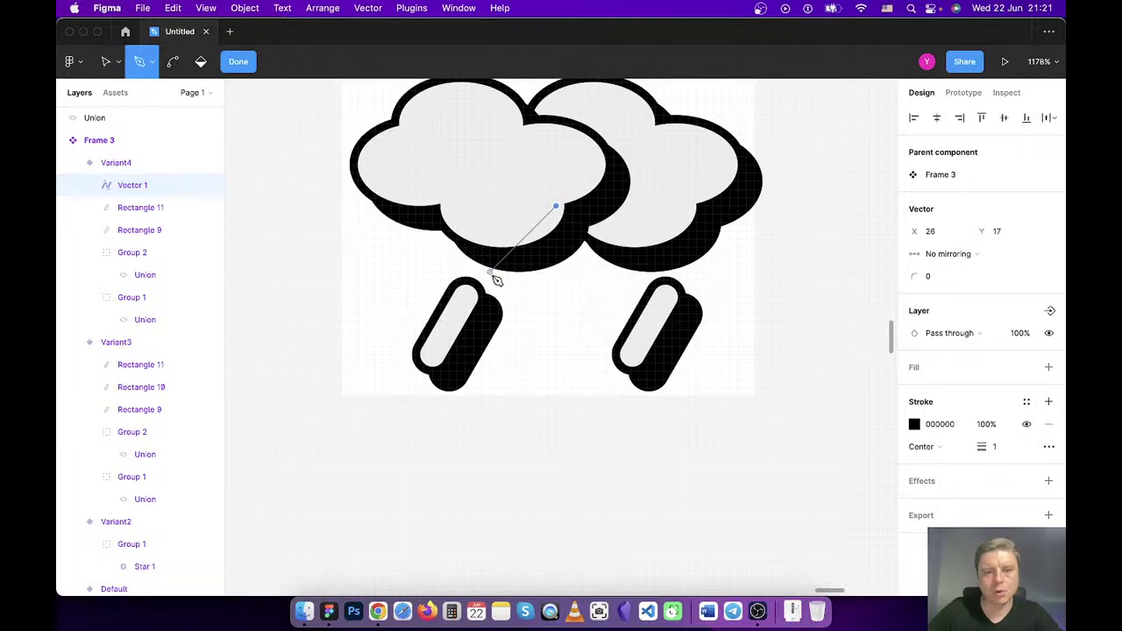
{"action": "left_click", "coordinate": [490, 271]}
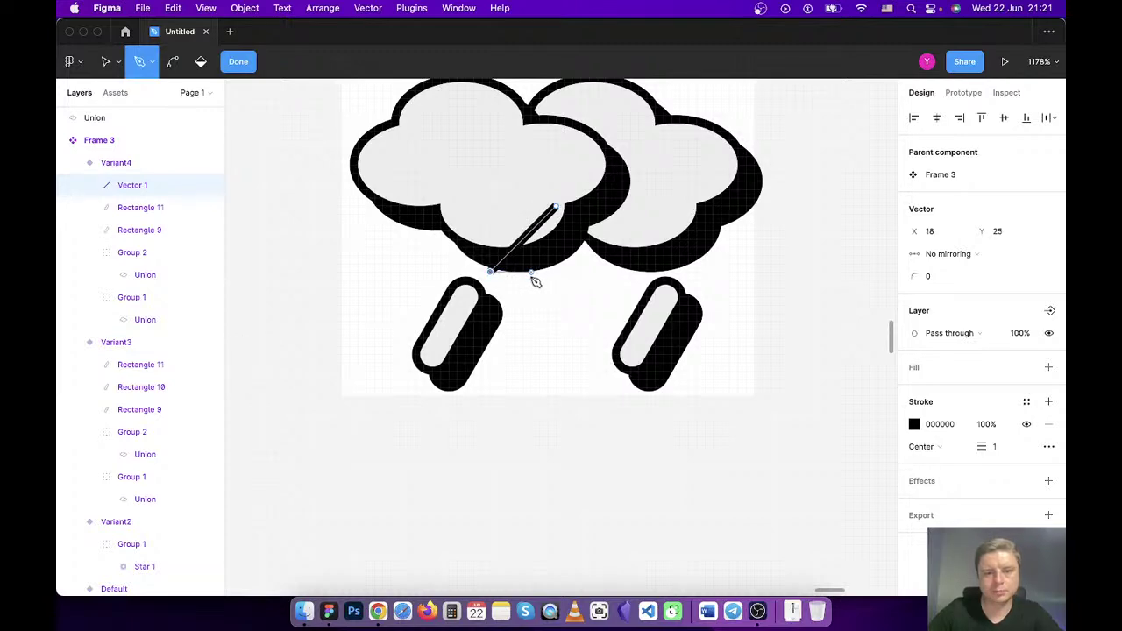
{"action": "left_click", "coordinate": [552, 273]}
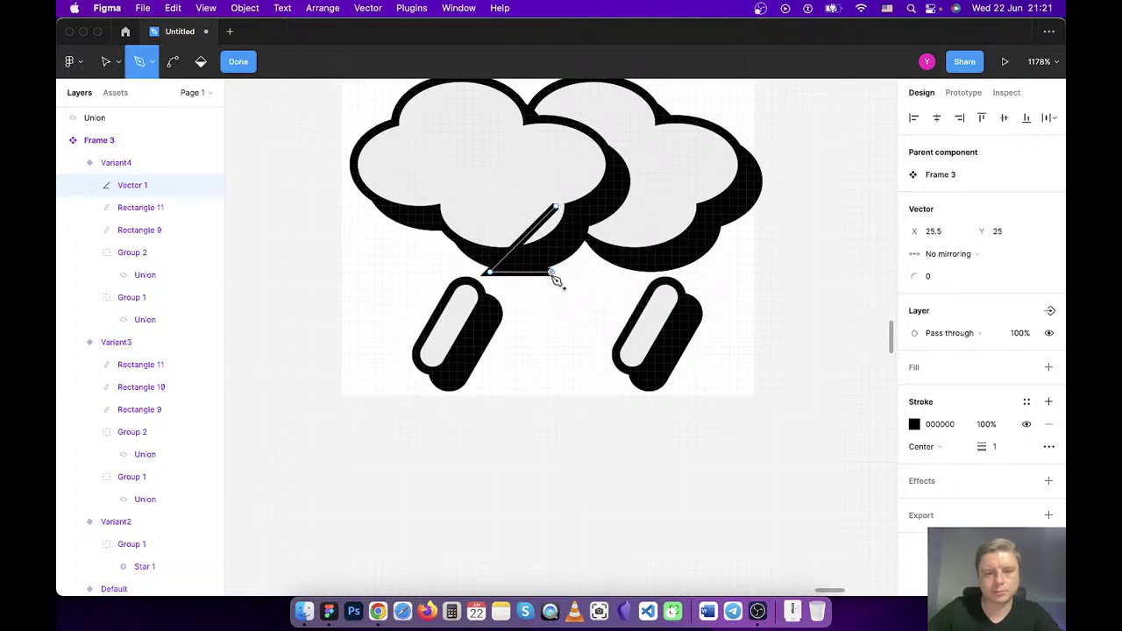
{"action": "left_click", "coordinate": [523, 361]}
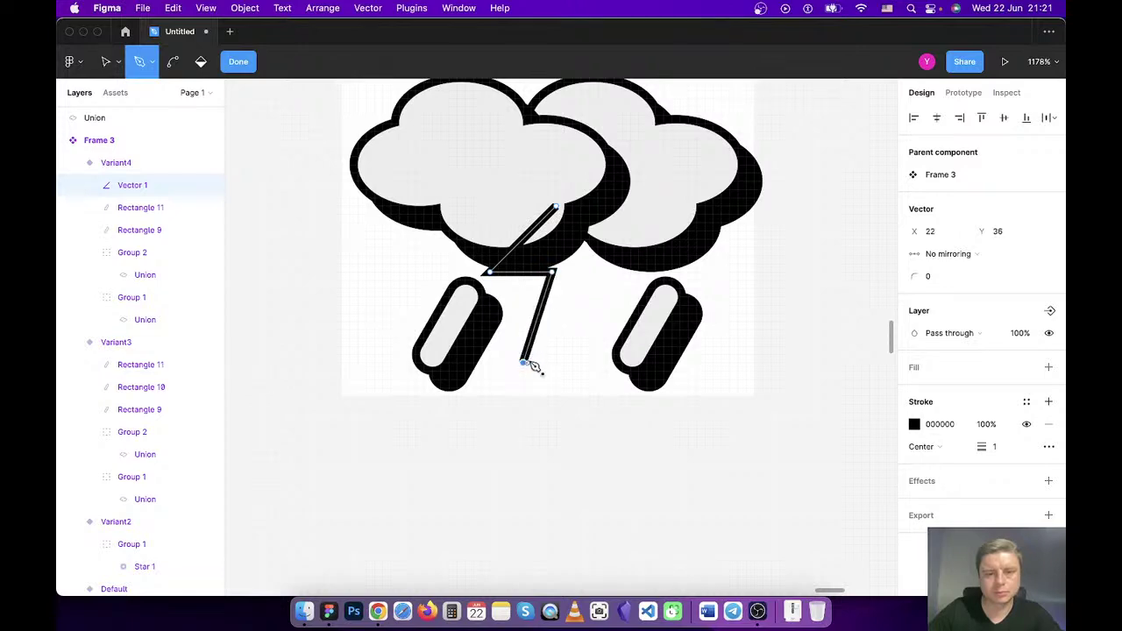
{"action": "left_click", "coordinate": [618, 253]}
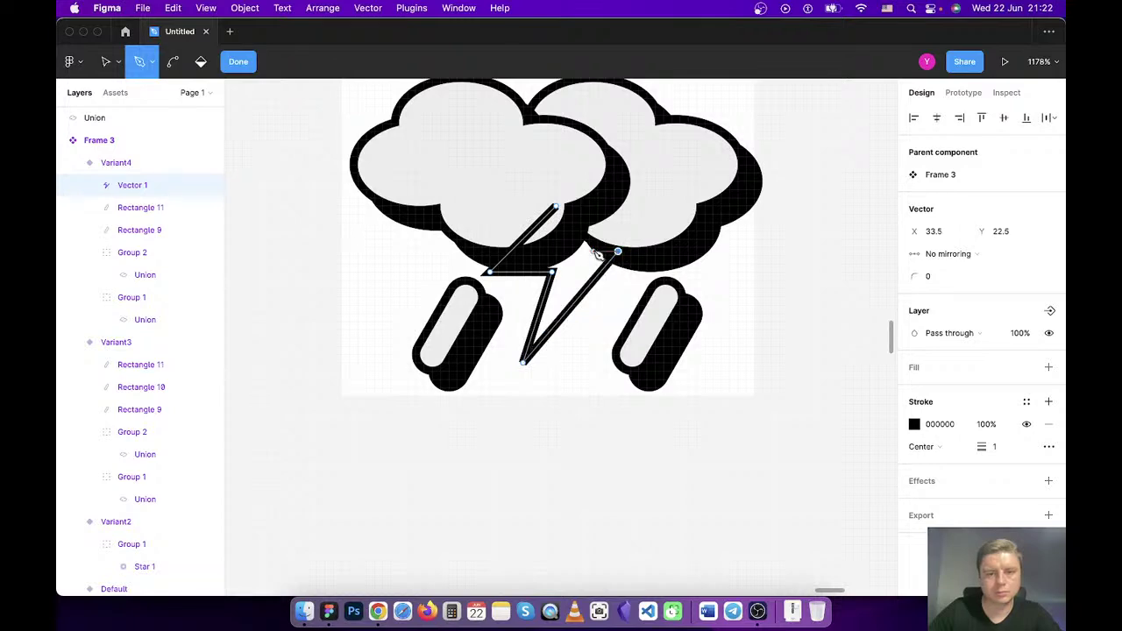
{"action": "left_click", "coordinate": [582, 253]}
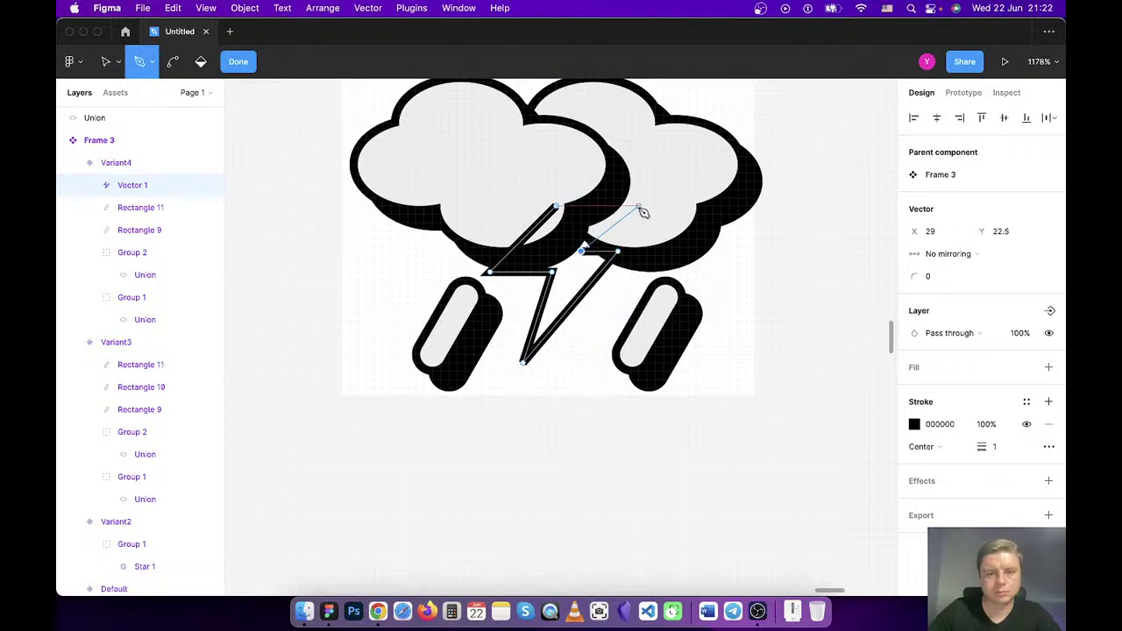
{"action": "left_click", "coordinate": [641, 207]}
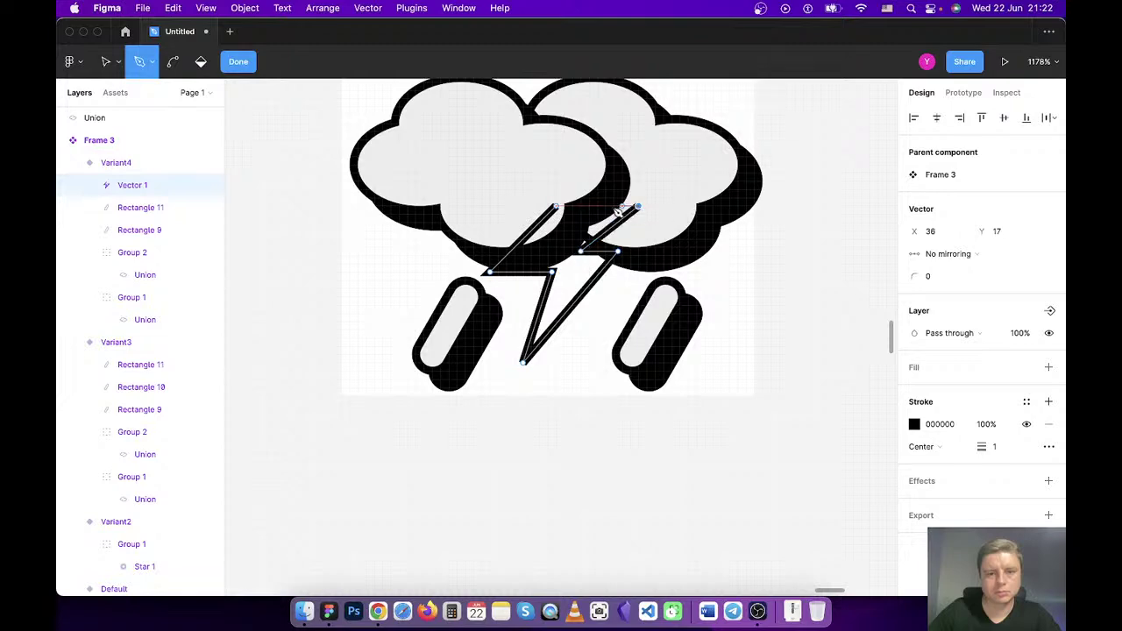
{"action": "left_click", "coordinate": [559, 211]}
{"action": "key", "text": "Escape"}
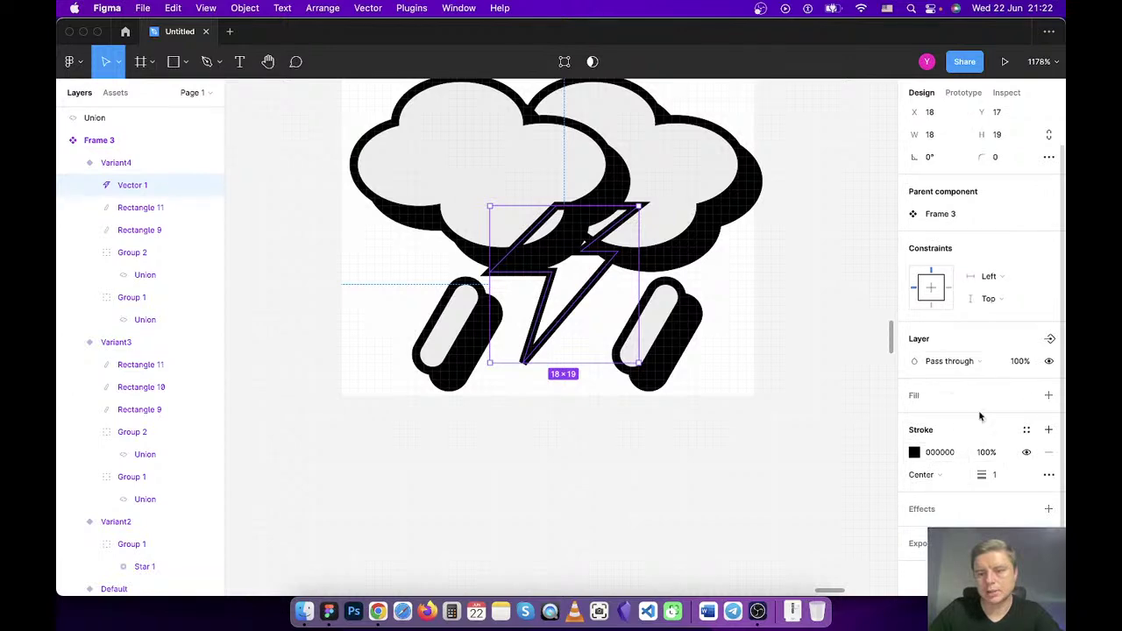
- Fill the lightning bolt with yellow FFD600
{"action": "left_click", "coordinate": [1047, 395]}
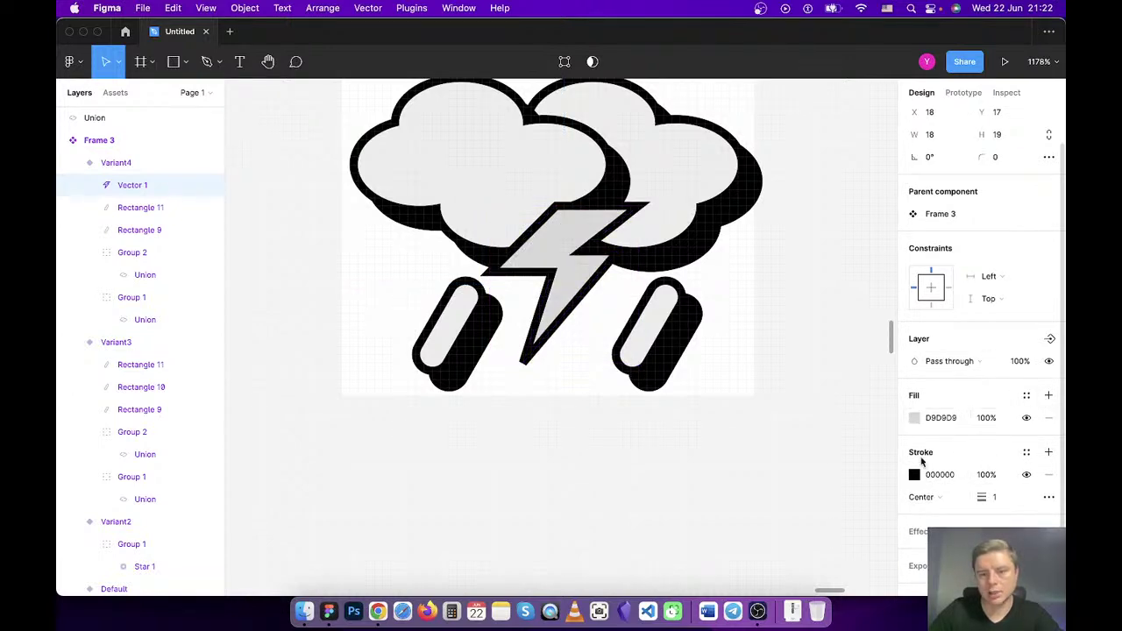
{"action": "left_click", "coordinate": [914, 419]}
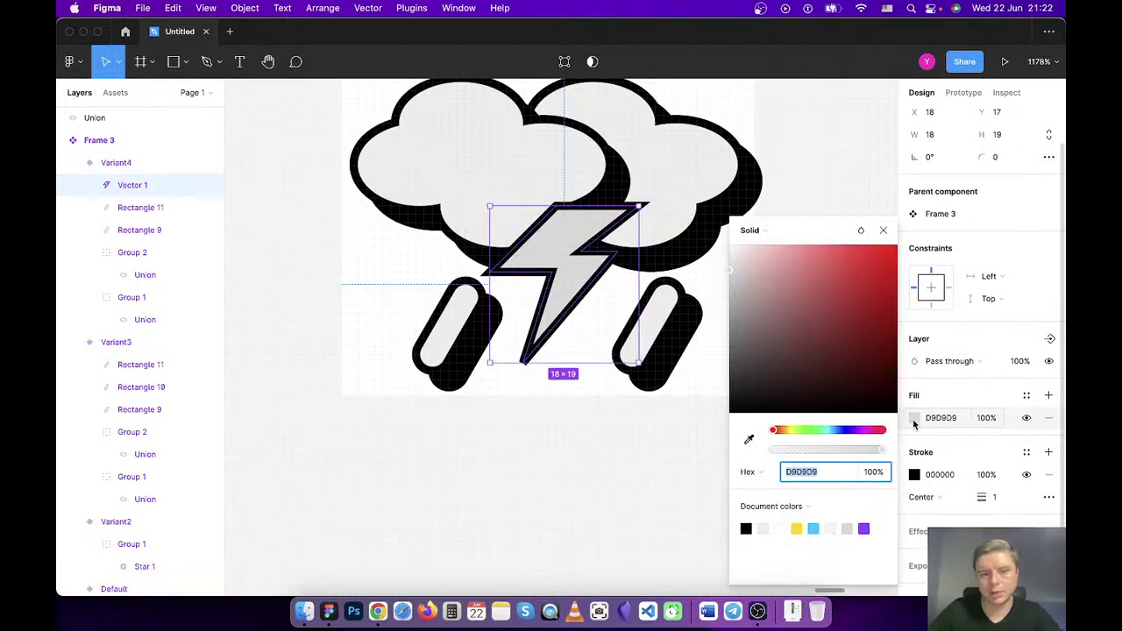
{"action": "left_click", "coordinate": [798, 528]}
{"action": "left_click", "coordinate": [883, 230]}
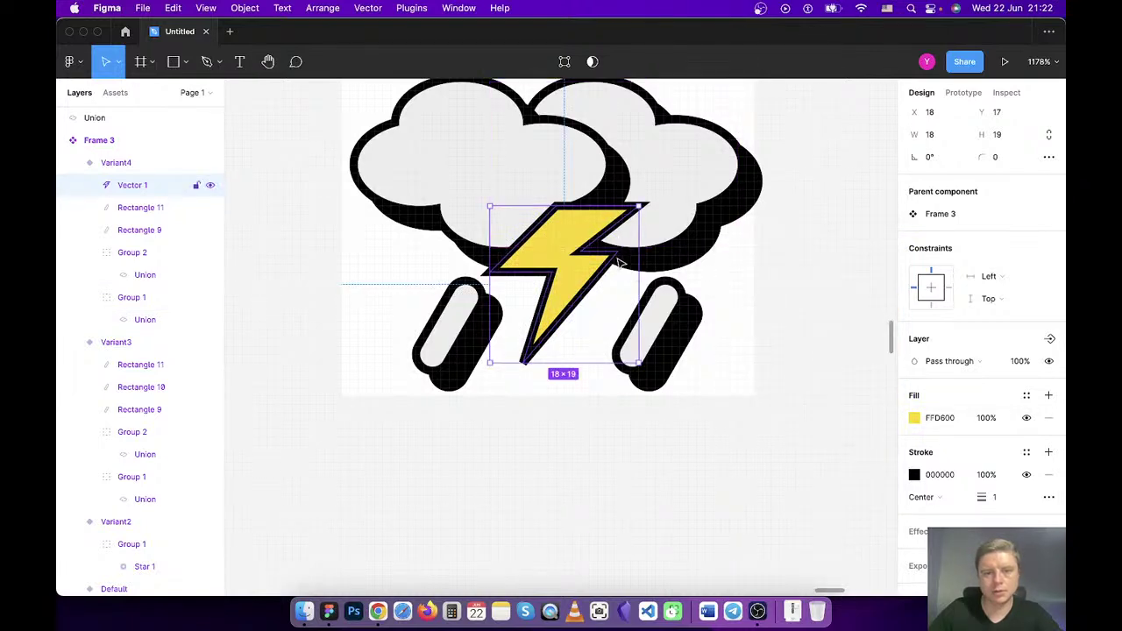
{"action": "scroll", "coordinate": [619, 260], "scroll_direction": "up", "scroll_amount": 3}
- Reshape the lightning bolt by moving its points, then nudge it right and down
{"action": "double_click", "coordinate": [560, 355]}
{"action": "left_click_drag", "start_coordinate": [555, 329], "coordinate": [547, 290]}
{"action": "left_click_drag", "start_coordinate": [641, 329], "coordinate": [631, 290]}
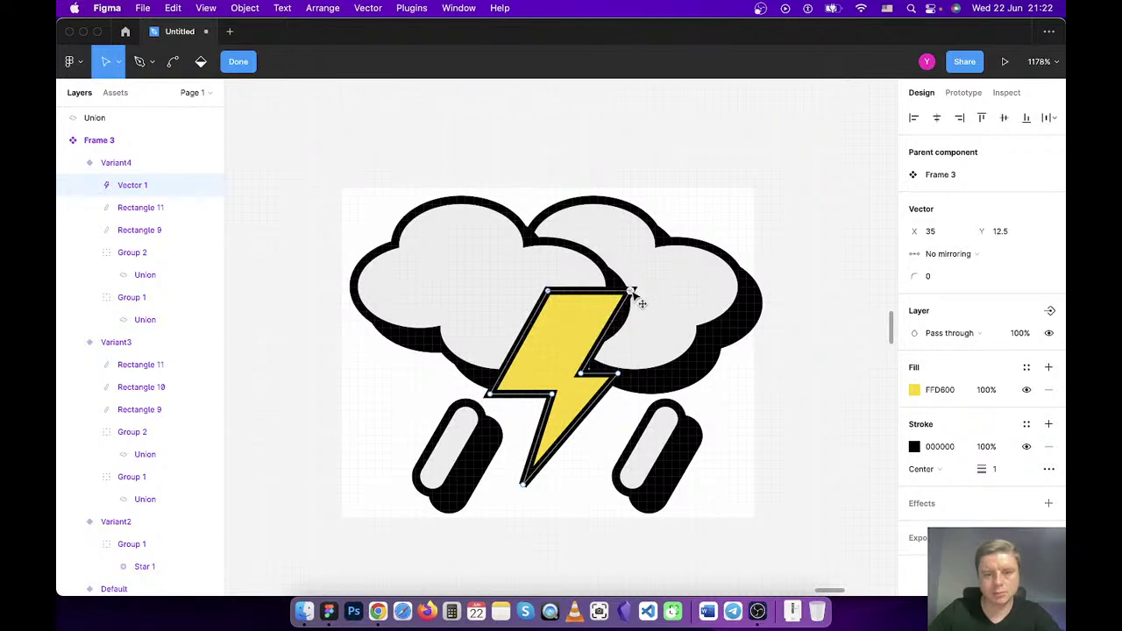
{"action": "left_click_drag", "start_coordinate": [582, 375], "coordinate": [633, 367]}
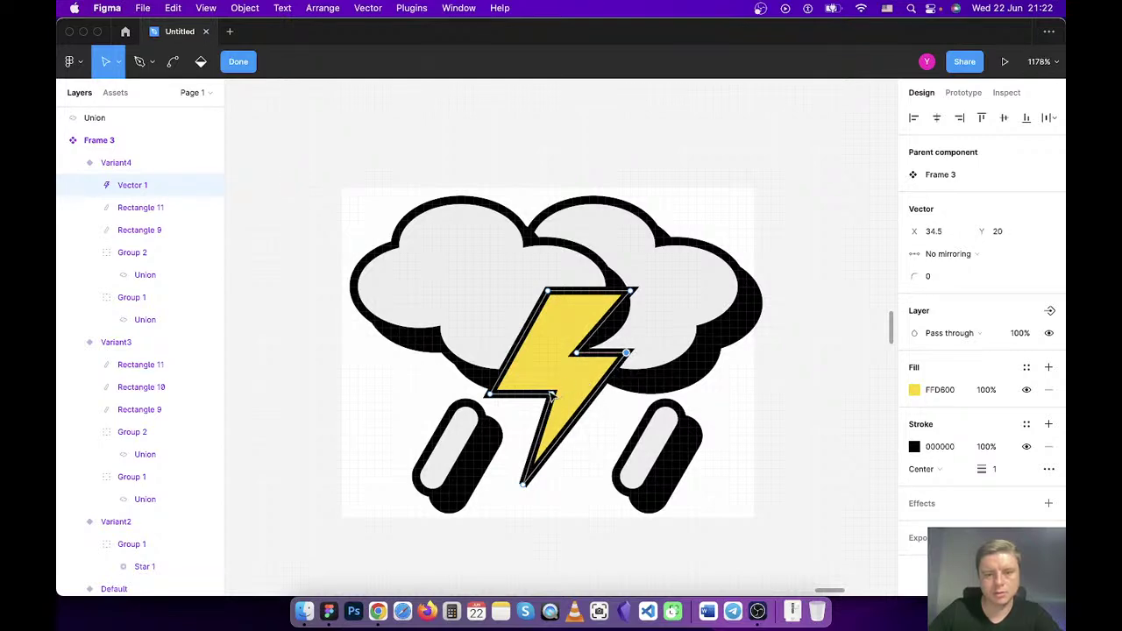
{"action": "left_click_drag", "start_coordinate": [524, 485], "coordinate": [505, 500]}
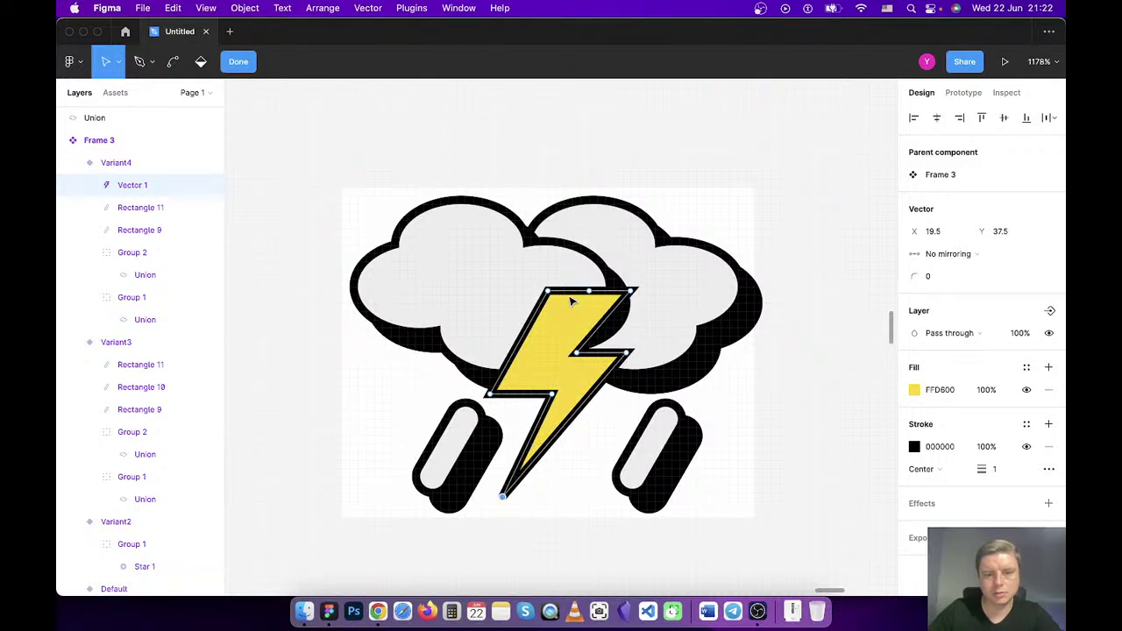
{"action": "left_click_drag", "start_coordinate": [551, 293], "coordinate": [563, 293]}
{"action": "left_click_drag", "start_coordinate": [489, 395], "coordinate": [499, 395]}
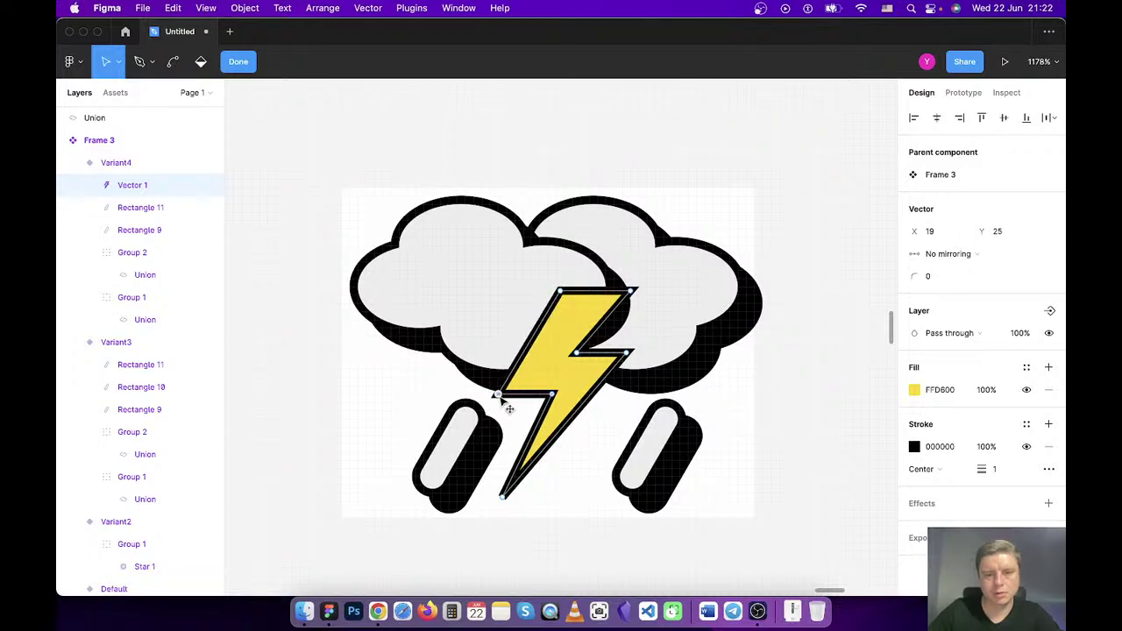
{"action": "key", "text": "Escape"}
{"action": "mouse_move", "coordinate": [569, 381]}
{"action": "left_mouse_down"}
{"action": "mouse_move", "coordinate": [587, 391]}
{"action": "mouse_move", "coordinate": [575, 392]}
{"action": "left_mouse_up"}
- Check the right raindrop's drop shadow settings against the lightning bolt
{"action": "left_click", "coordinate": [653, 454]}
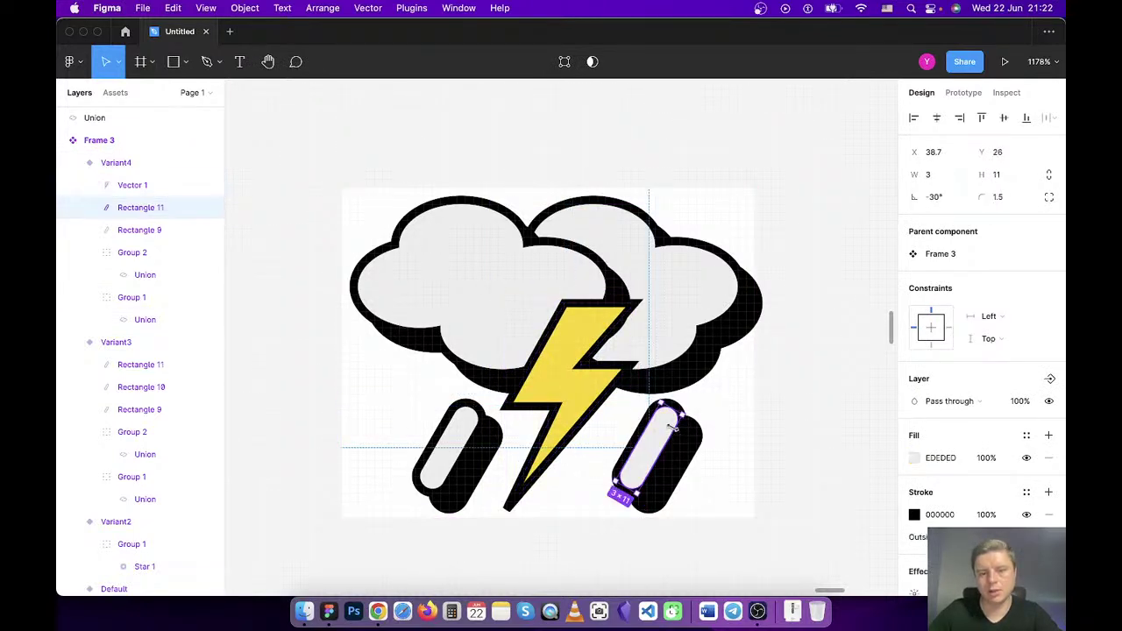
{"action": "scroll", "coordinate": [932, 503], "scroll_direction": "down", "scroll_amount": 2}
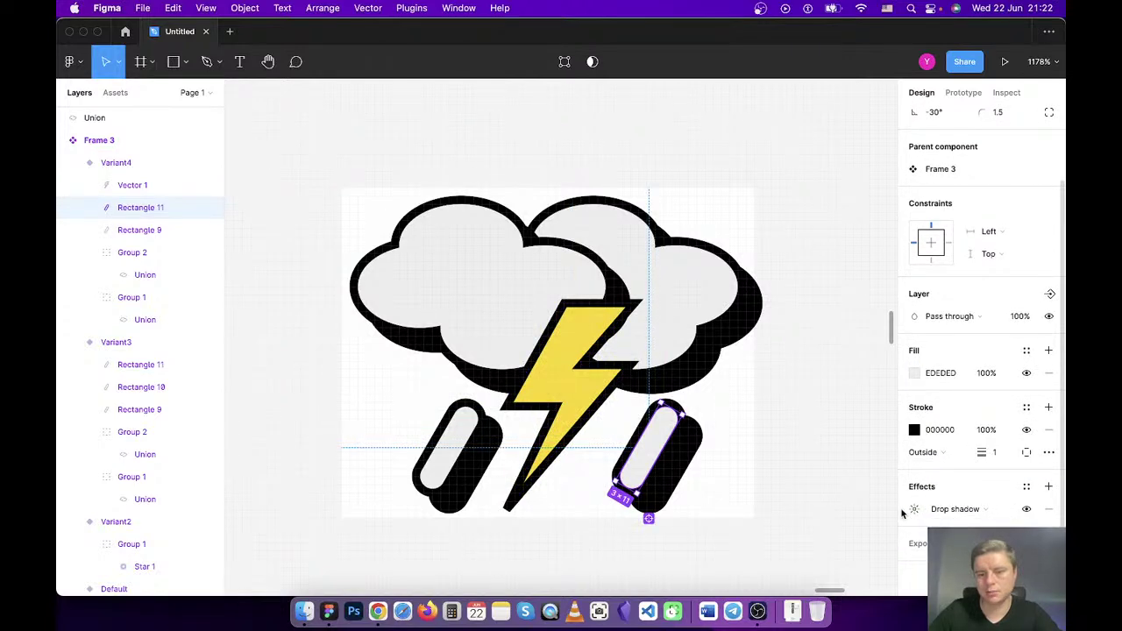
{"action": "left_click", "coordinate": [903, 513]}
{"action": "left_click", "coordinate": [902, 515]}
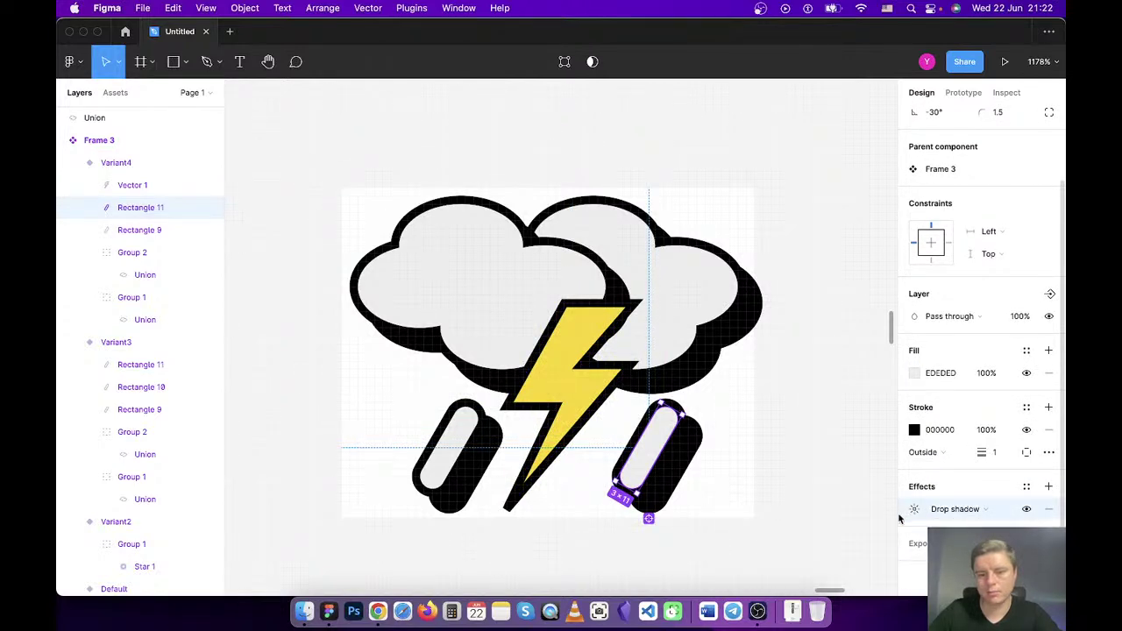
{"action": "left_click", "coordinate": [585, 394]}
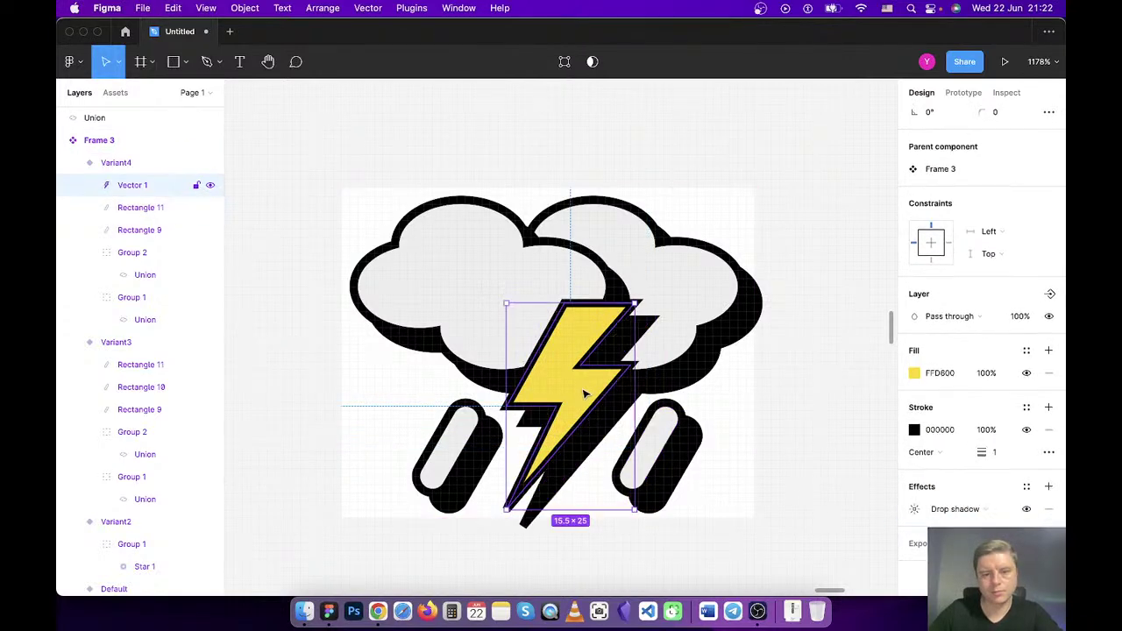
{"action": "left_click", "coordinate": [789, 354]}
{"action": "scroll", "coordinate": [793, 352], "scroll_direction": "down", "scroll_amount": 5}
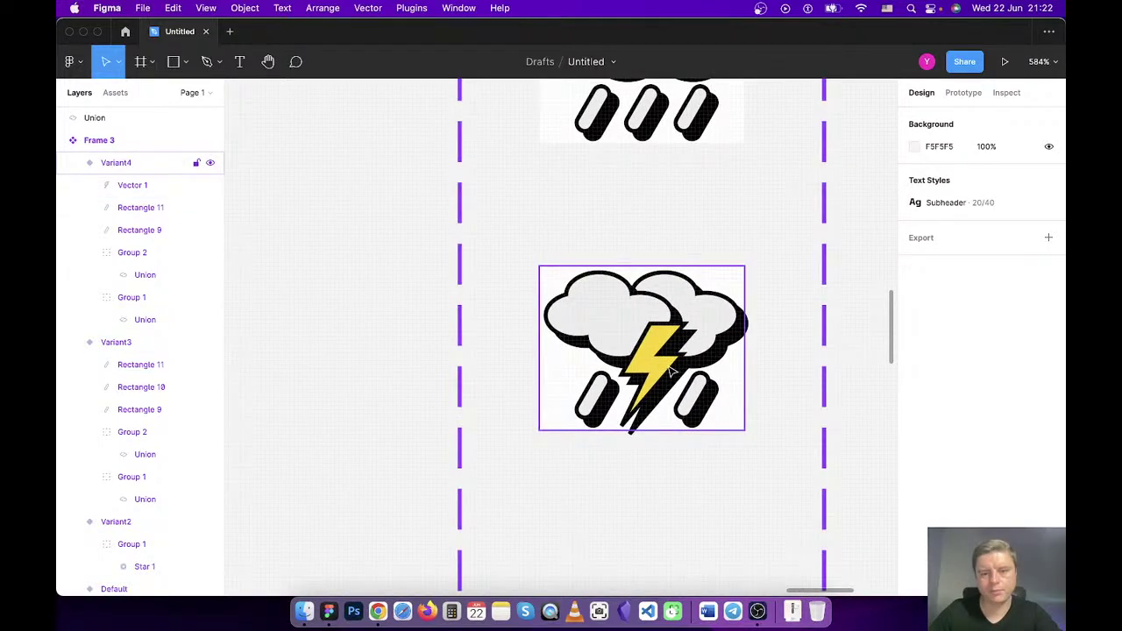
- Zoom to 100% and select the Frame 3 weather icon component set
{"action": "key", "text": "shift+0"}
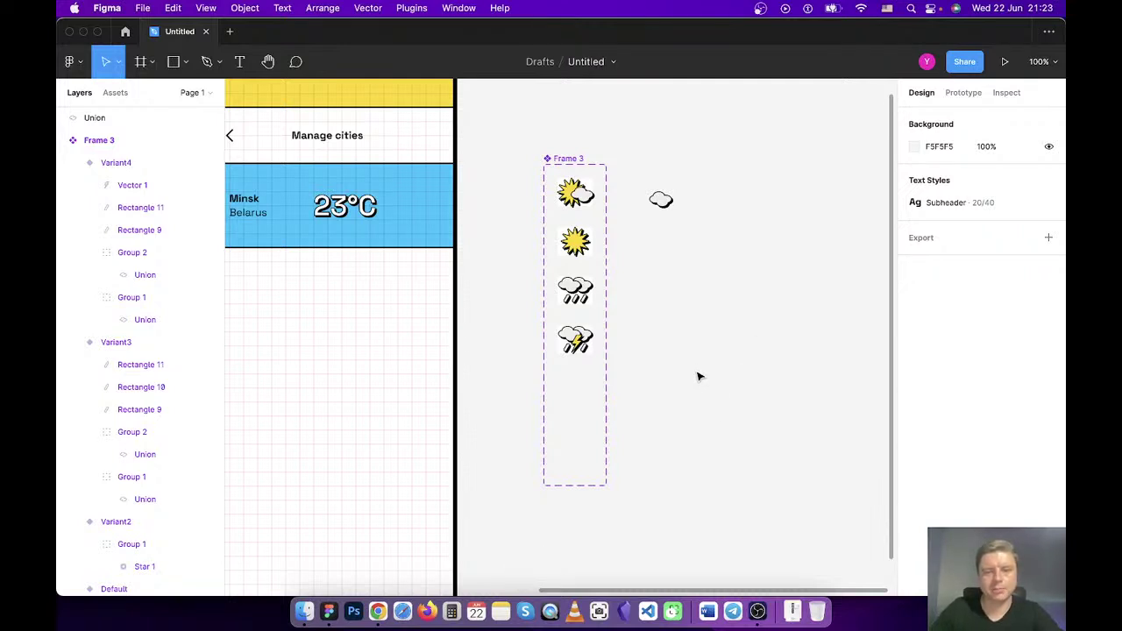
{"action": "scroll", "coordinate": [701, 377], "scroll_direction": "up", "scroll_amount": 1}
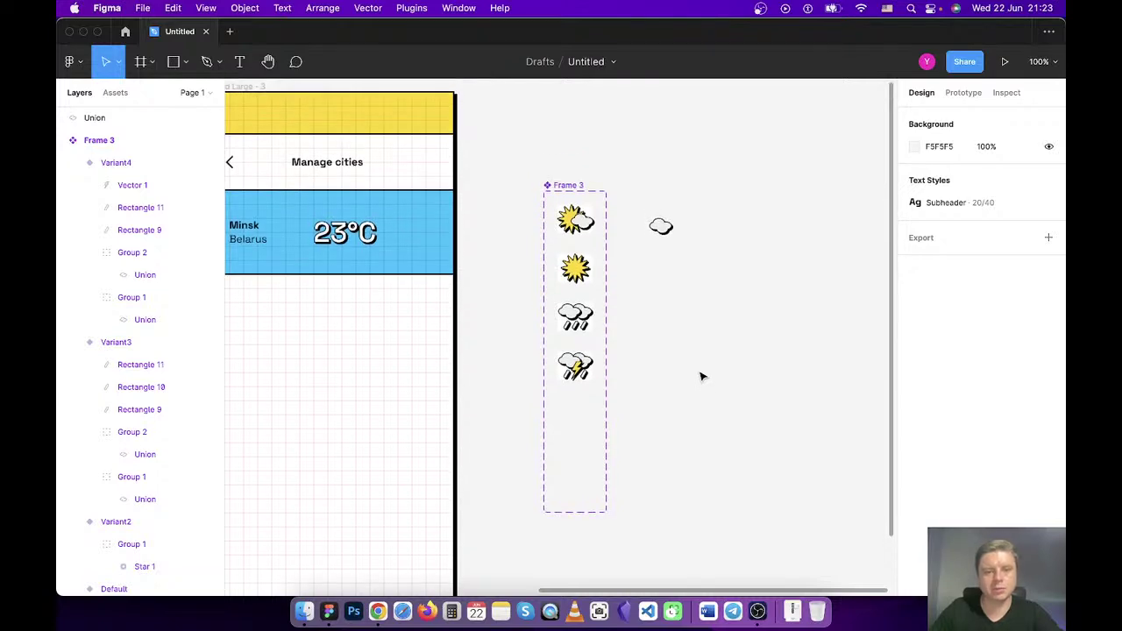
{"action": "scroll", "coordinate": [754, 405], "scroll_direction": "left", "scroll_amount": 3}
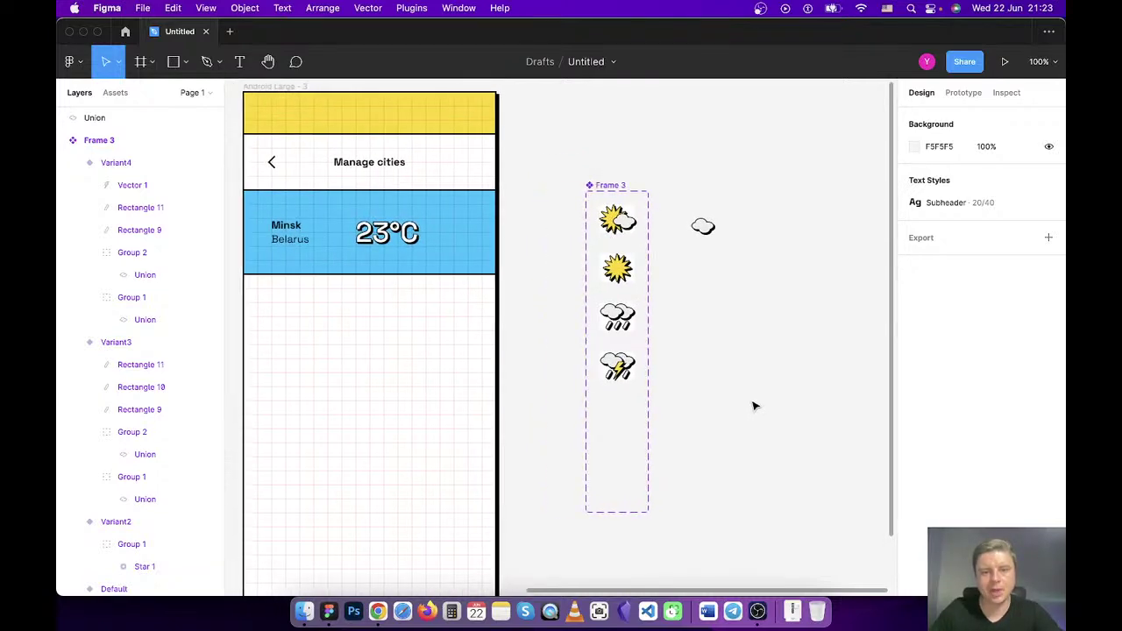
{"action": "left_click", "coordinate": [625, 188]}
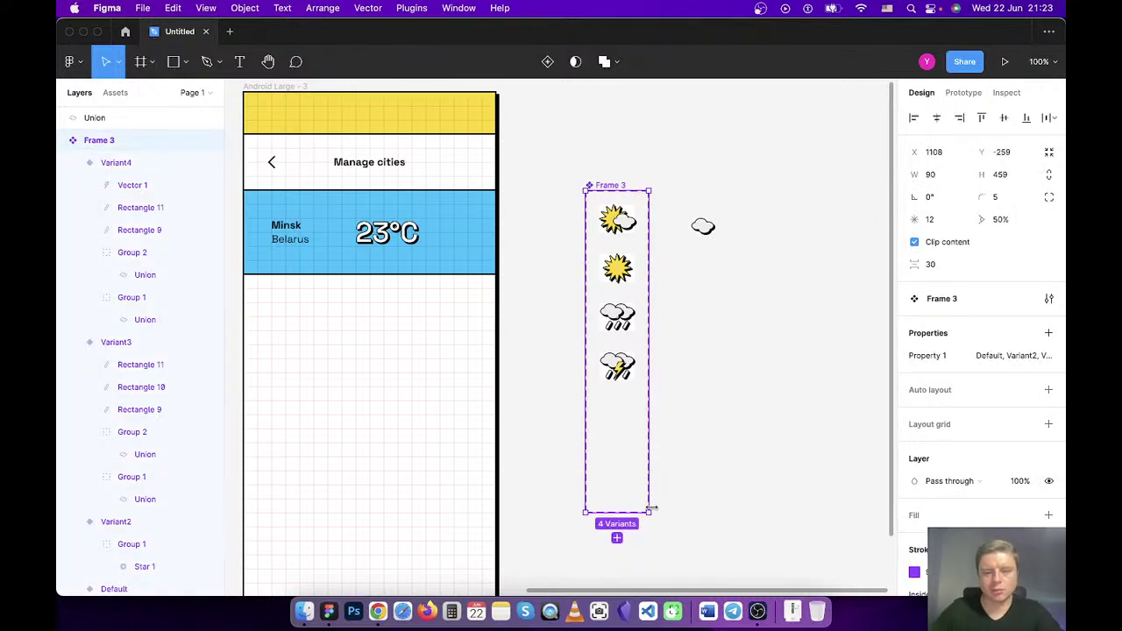
{"action": "left_click", "coordinate": [382, 619]}
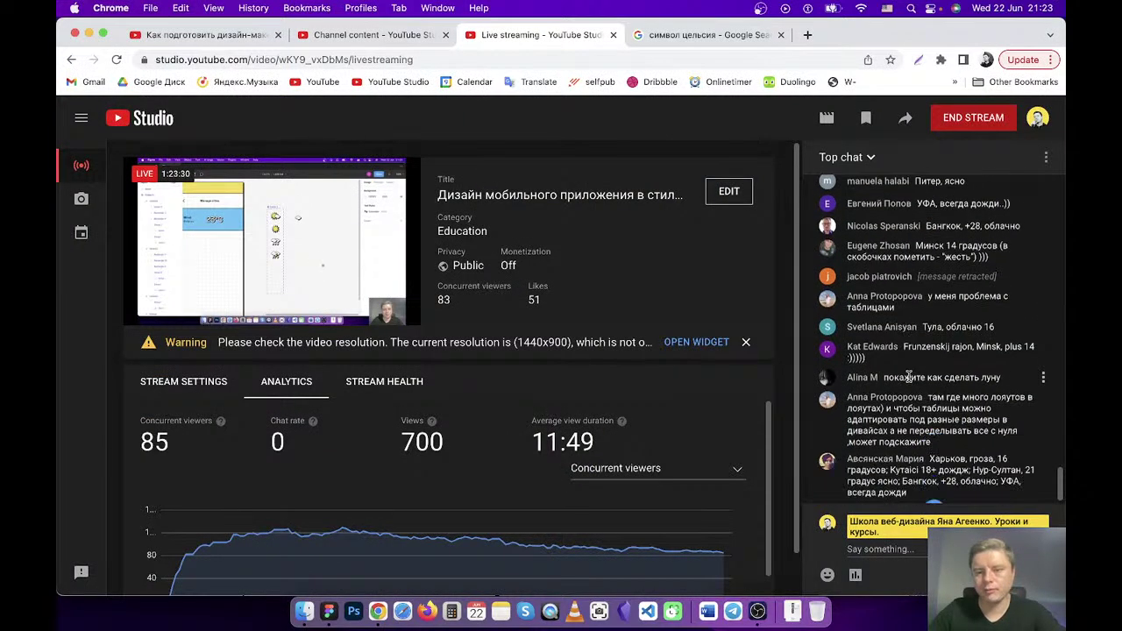
- Scroll through the YouTube Studio Top chat comments, then return to Figma
{"action": "scroll", "coordinate": [909, 377], "scroll_direction": "up", "scroll_amount": 3}
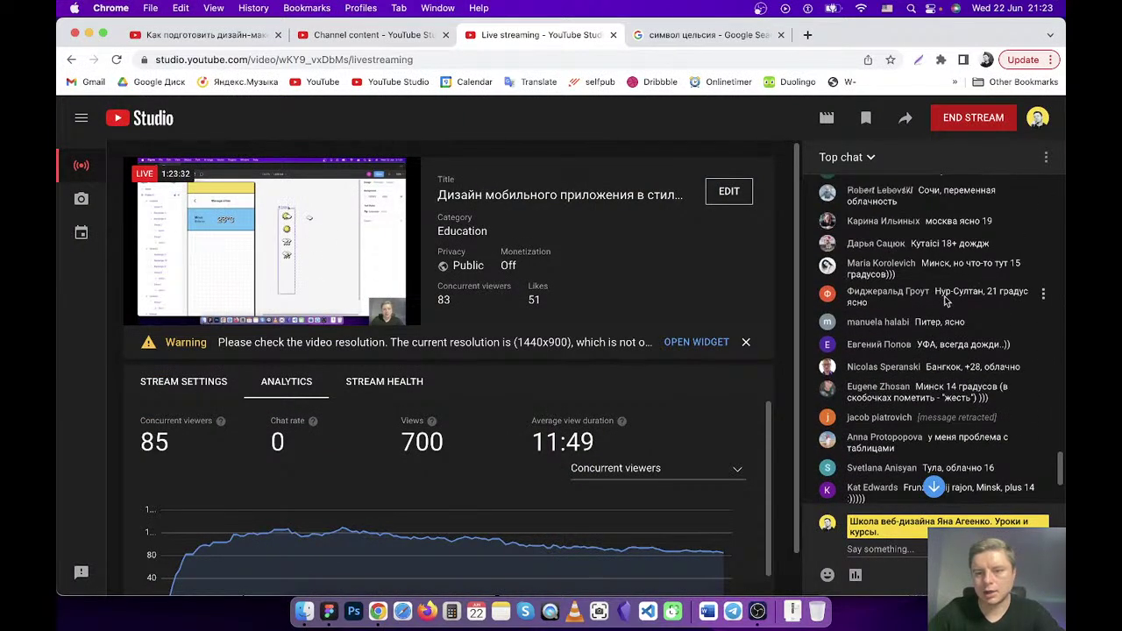
{"action": "scroll", "coordinate": [942, 303], "scroll_direction": "down", "scroll_amount": 2}
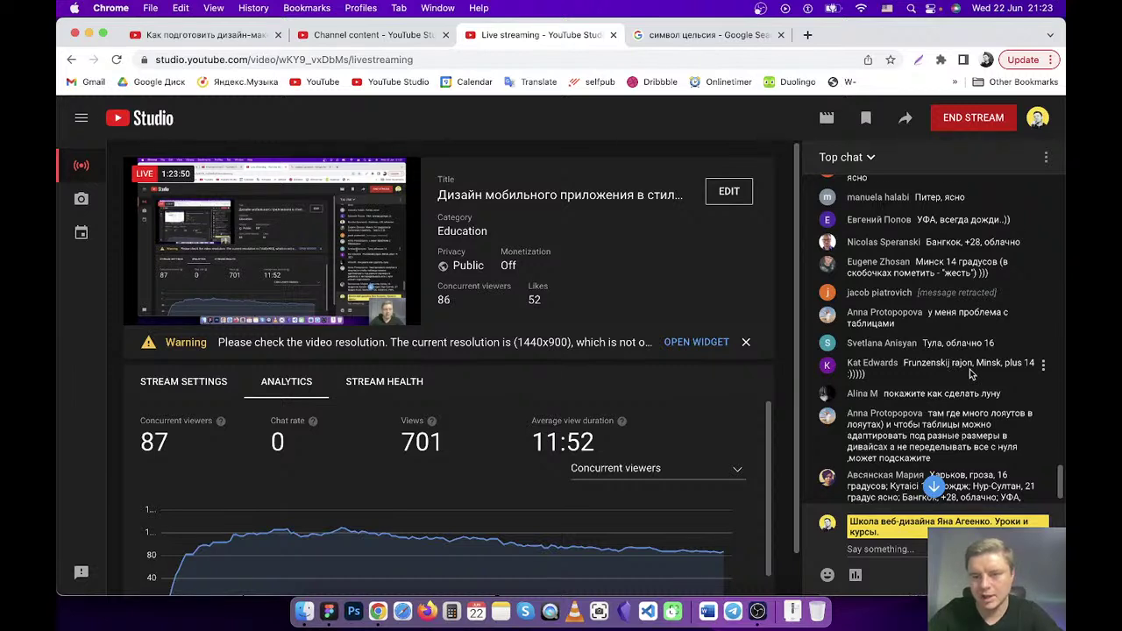
{"action": "scroll", "coordinate": [970, 374], "scroll_direction": "down", "scroll_amount": 1}
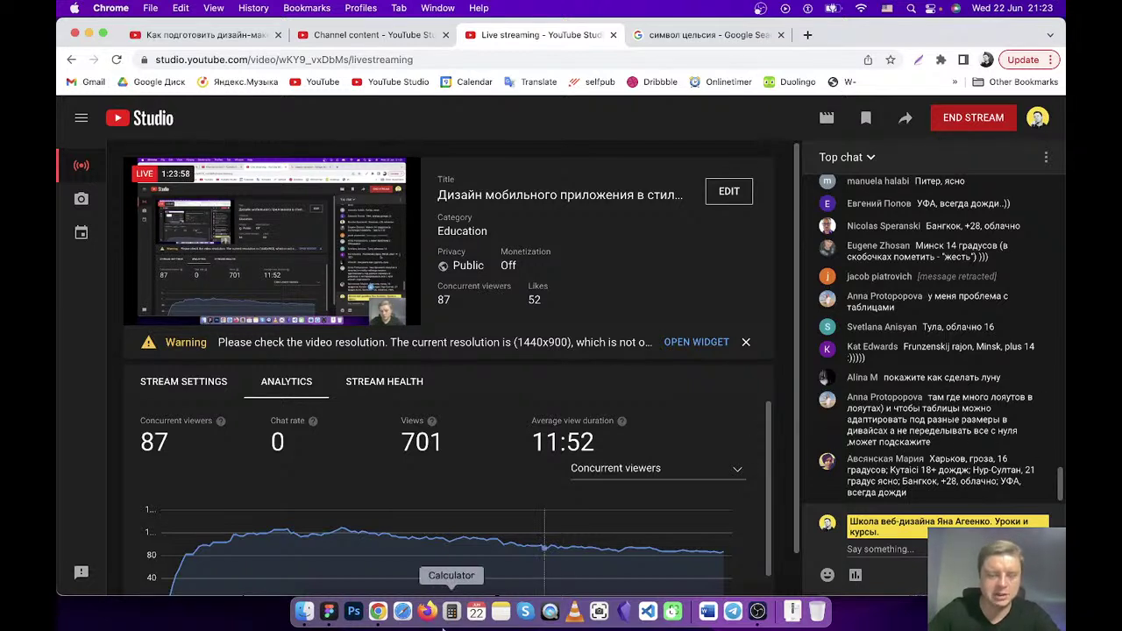
{"action": "left_click", "coordinate": [329, 611]}
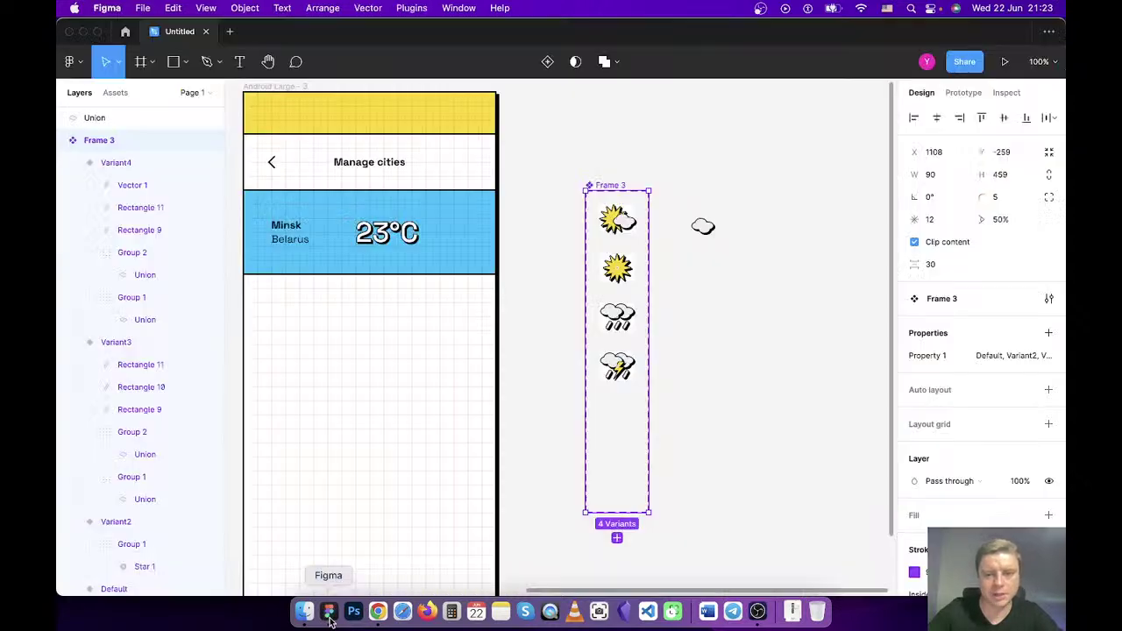
- Hide the white FFFFFF fill on all four weather icon variants
{"action": "left_click", "coordinate": [701, 376]}
{"action": "scroll", "coordinate": [708, 380], "scroll_direction": "down", "scroll_amount": 5}
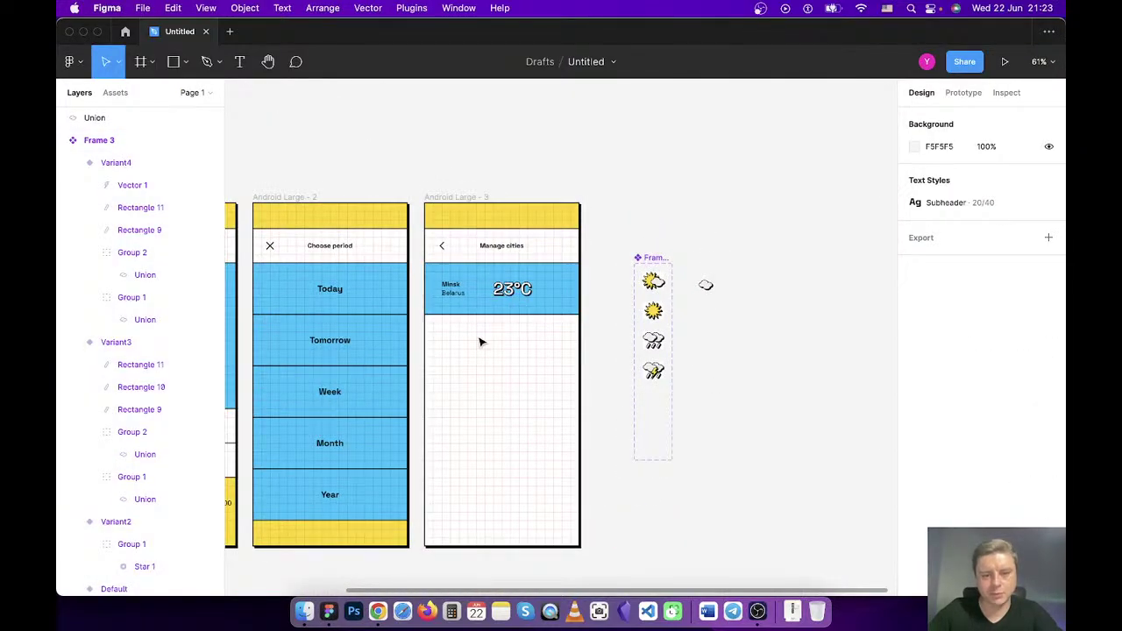
{"action": "scroll", "coordinate": [624, 351], "scroll_direction": "left", "scroll_amount": 5}
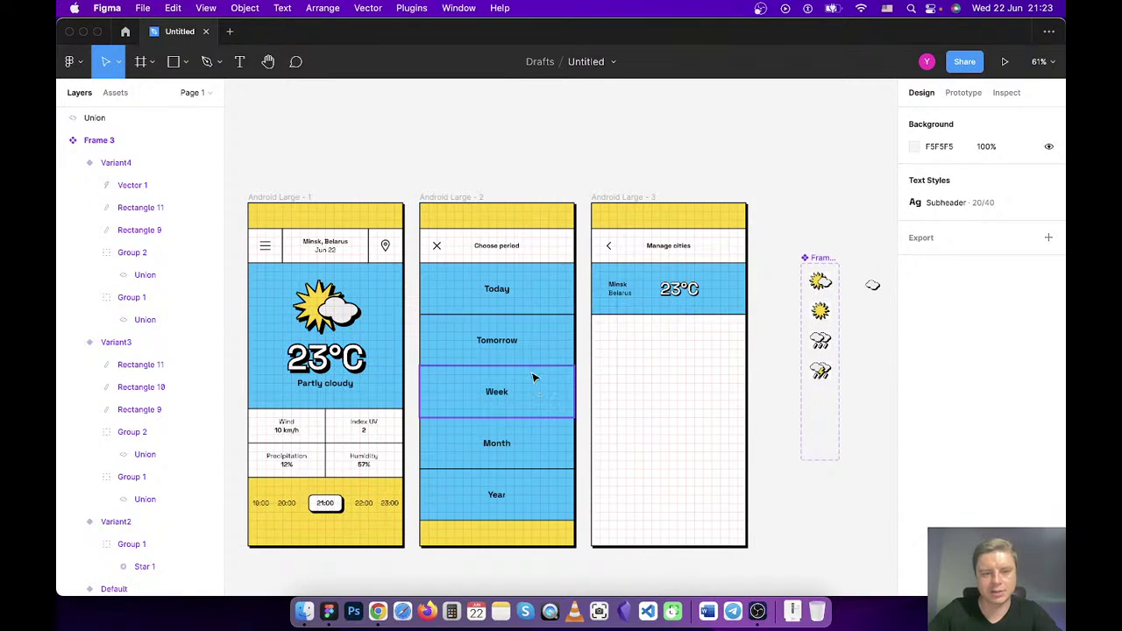
{"action": "scroll", "coordinate": [687, 363], "scroll_direction": "up", "scroll_amount": 2}
{"action": "scroll", "coordinate": [686, 363], "scroll_direction": "right", "scroll_amount": 3}
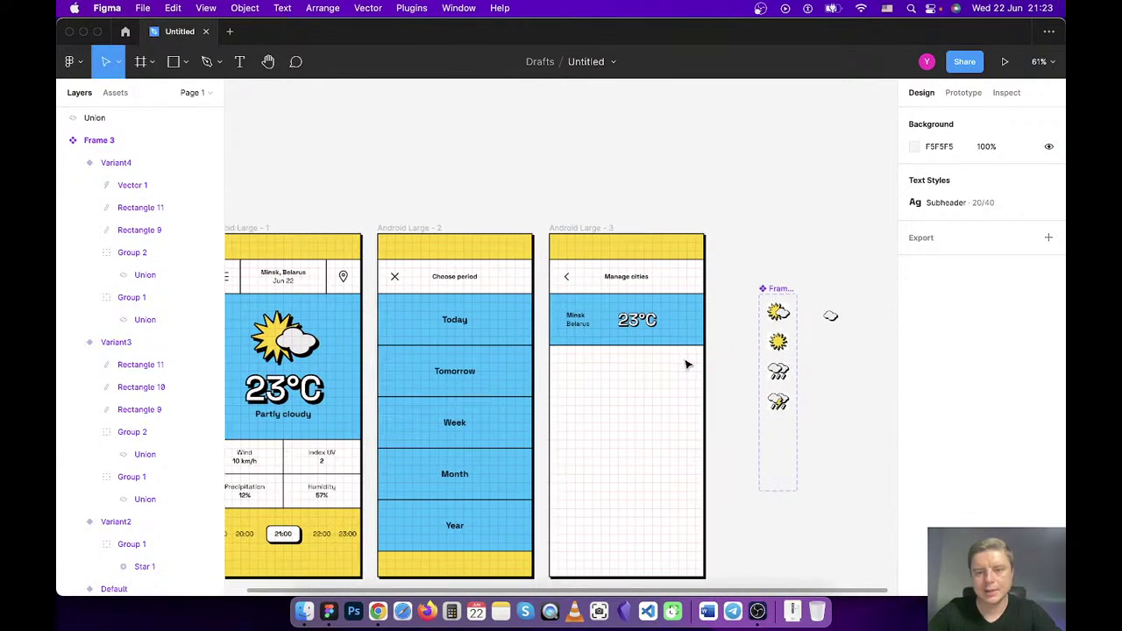
{"action": "scroll", "coordinate": [774, 324], "scroll_direction": "up", "scroll_amount": 5}
{"action": "left_click", "coordinate": [773, 301]}
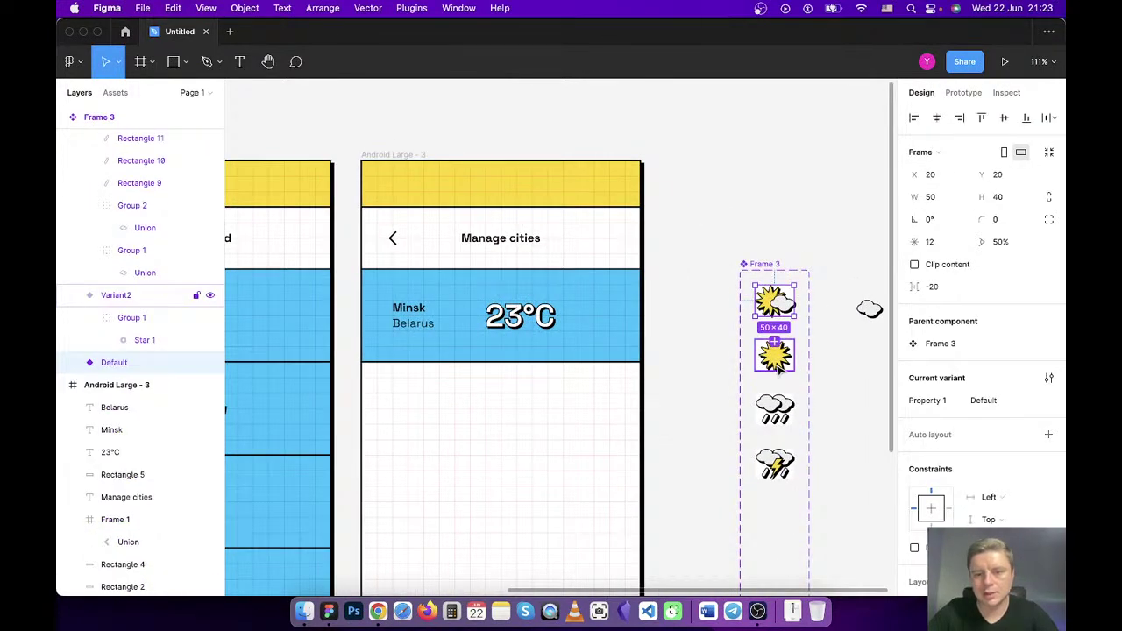
{"action": "left_click", "coordinate": [774, 355], "text": "shift"}
{"action": "left_click", "coordinate": [773, 407], "text": "shift"}
{"action": "left_click", "coordinate": [773, 460], "text": "shift"}
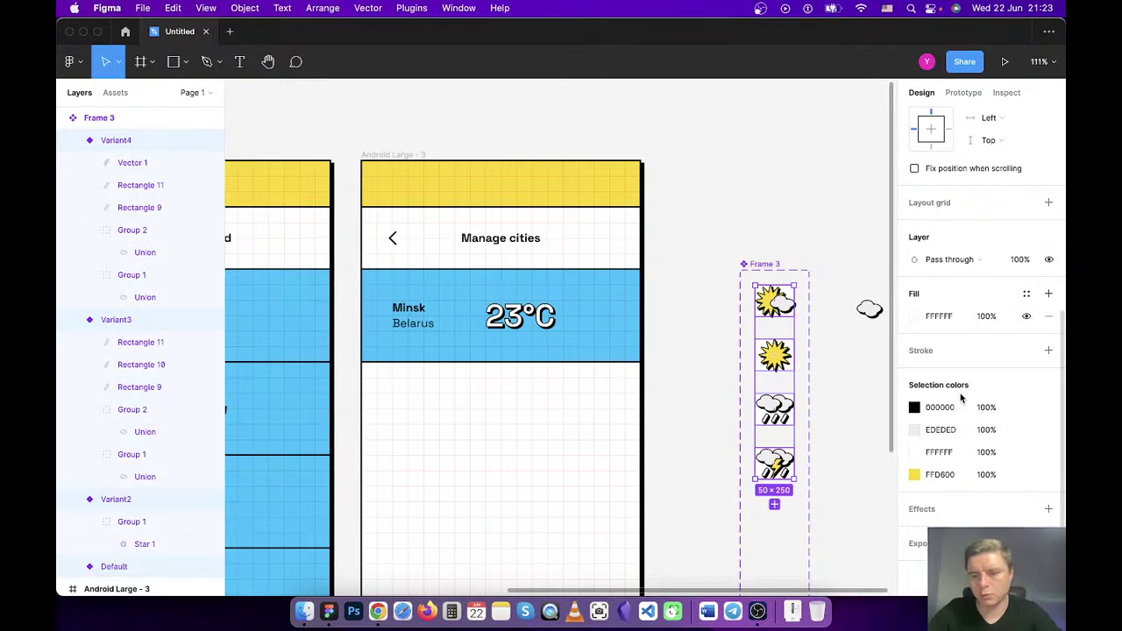
{"action": "scroll", "coordinate": [810, 360], "scroll_direction": "up", "scroll_amount": 8}
{"action": "scroll", "coordinate": [722, 310], "scroll_direction": "down", "scroll_amount": 3}
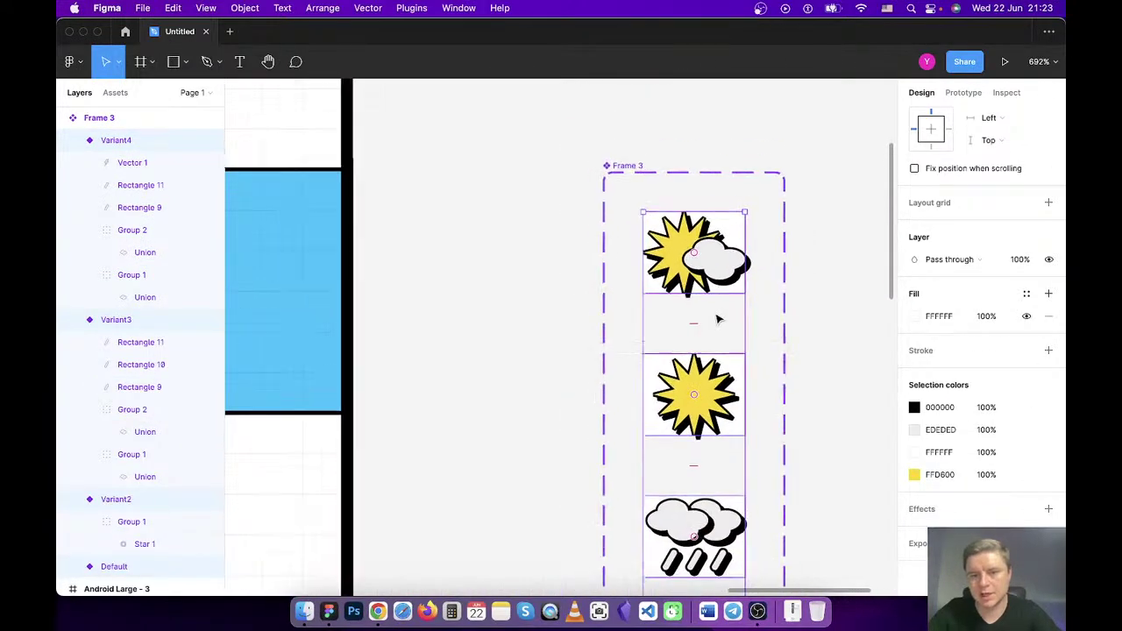
{"action": "left_click", "coordinate": [1026, 315]}
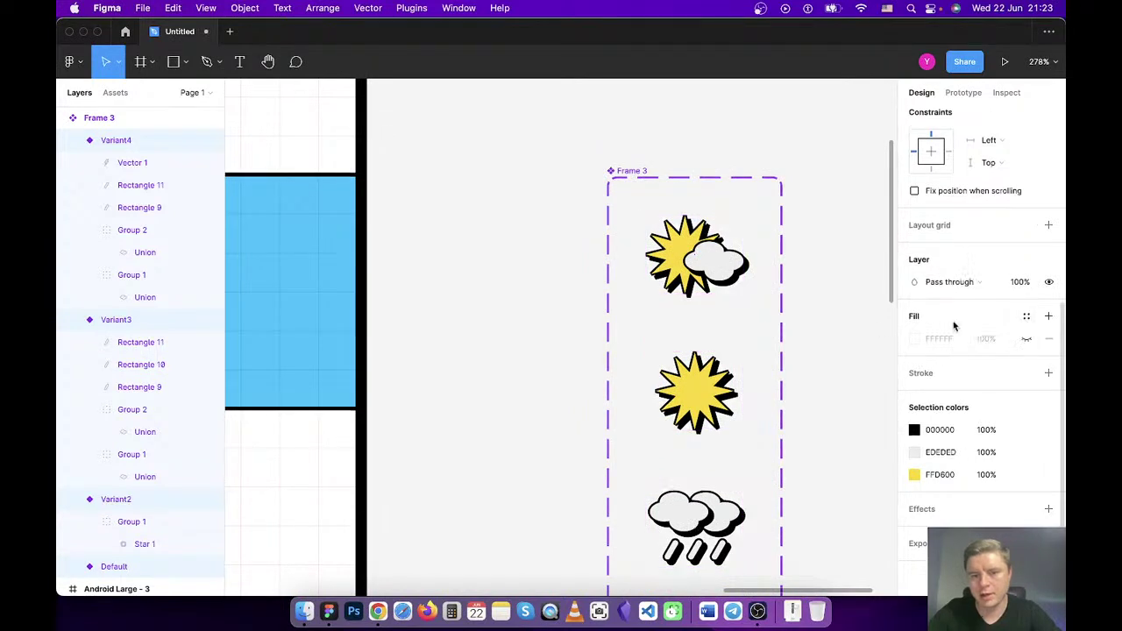
{"action": "scroll", "coordinate": [728, 300], "scroll_direction": "down", "scroll_amount": 5}
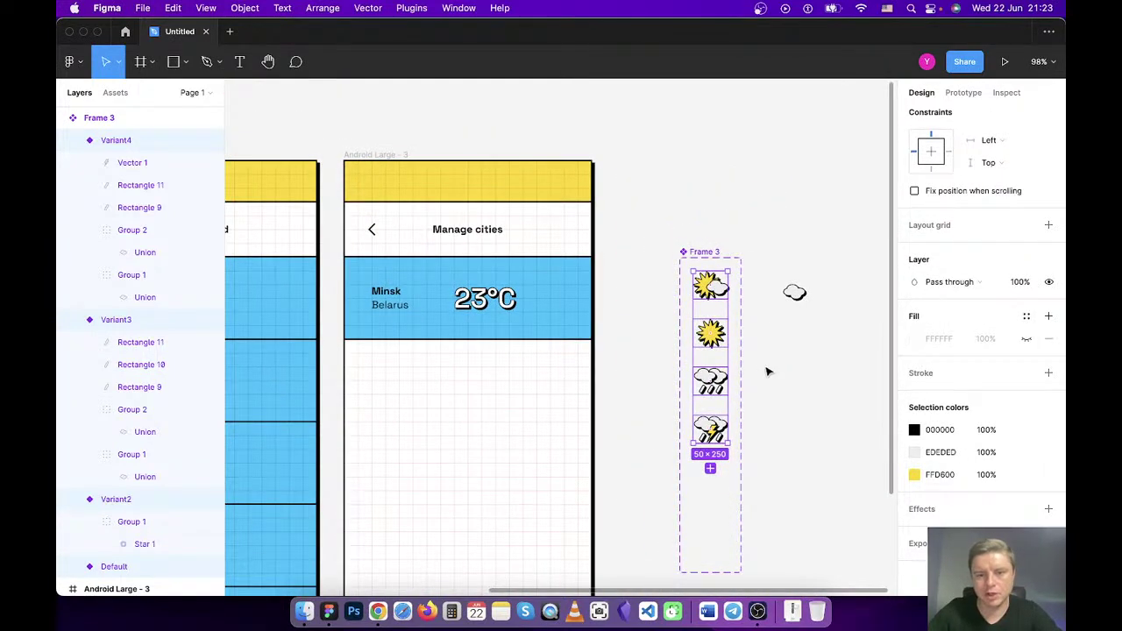
- Delete the stray loose cloud shape
{"action": "left_click", "coordinate": [767, 372]}
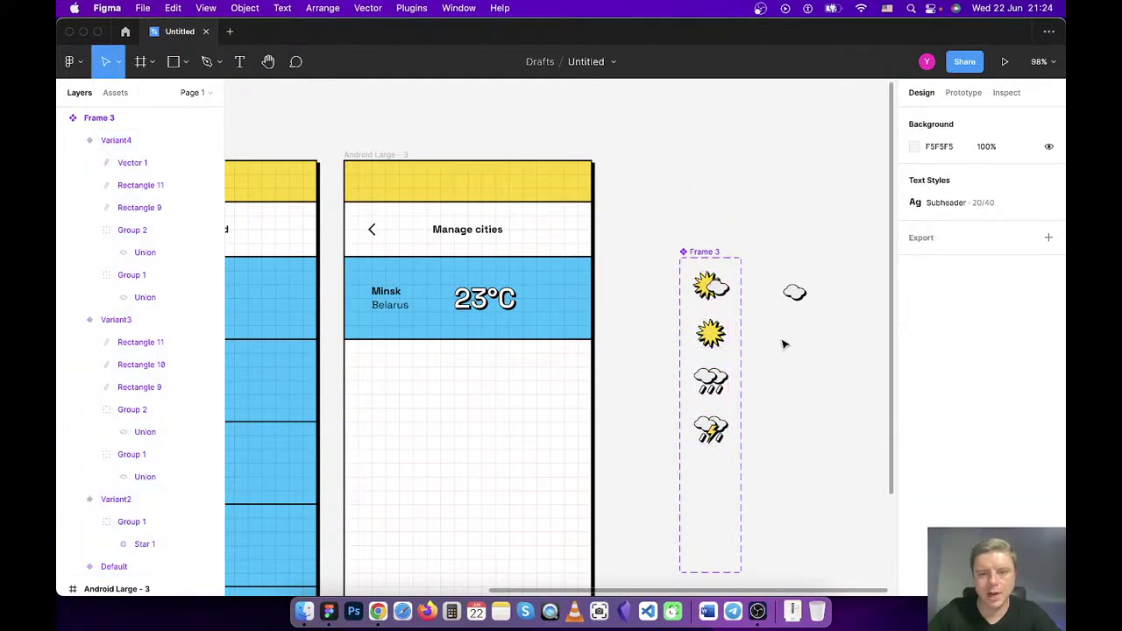
{"action": "left_click", "coordinate": [796, 294]}
{"action": "key", "text": "Delete"}
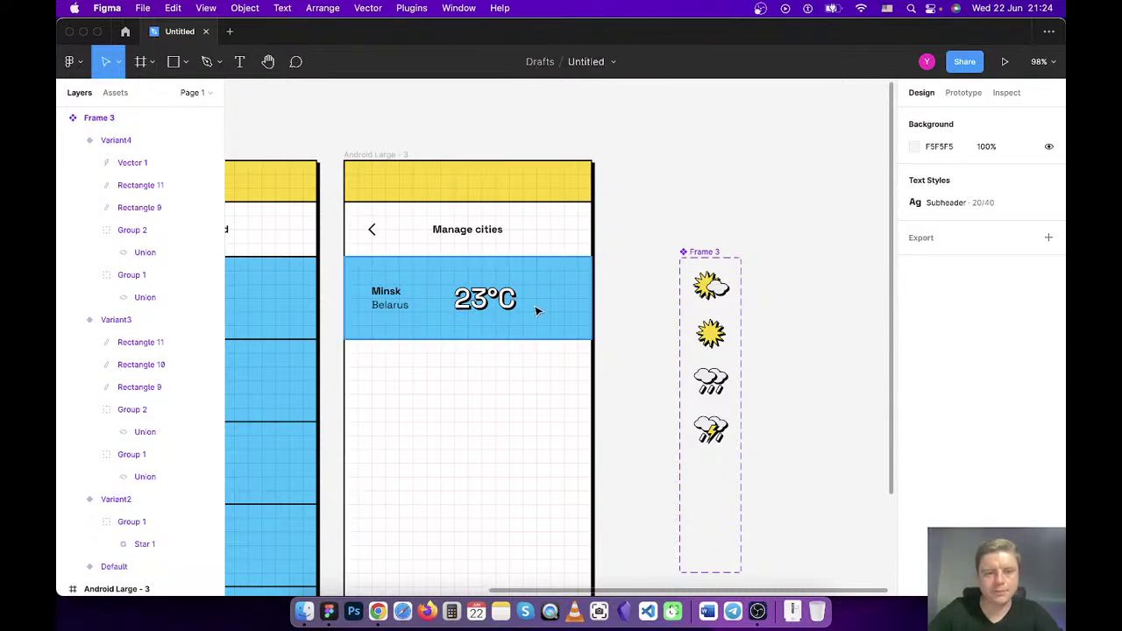
- Paste a partly-cloudy icon and place it on the Minsk card beside 23°C
{"action": "left_click", "coordinate": [712, 289]}
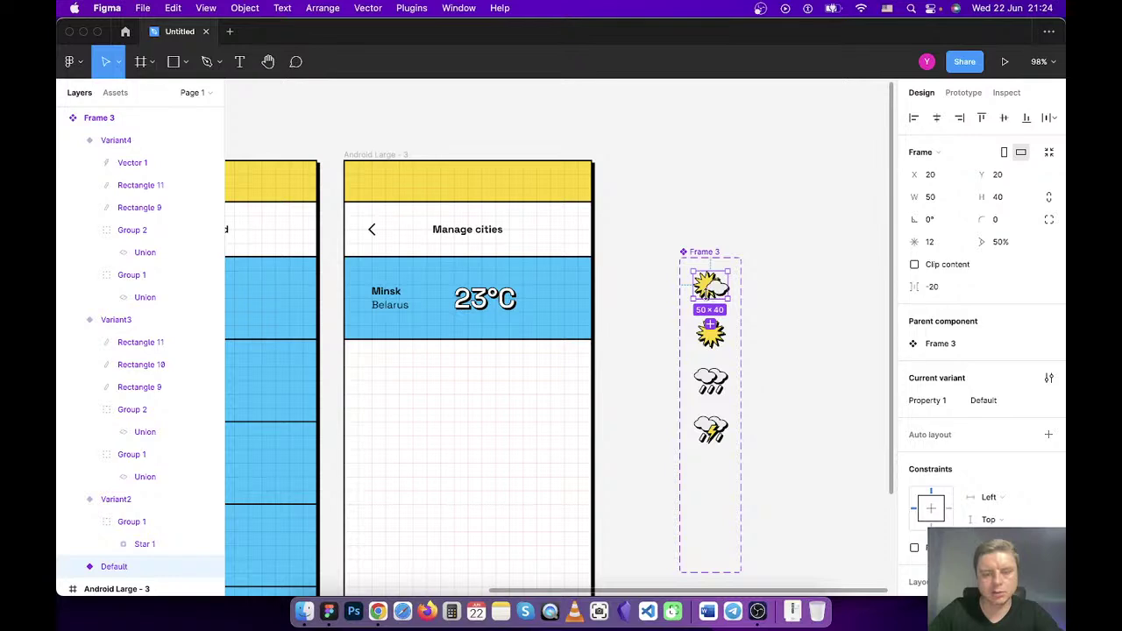
{"action": "key", "text": "super+v"}
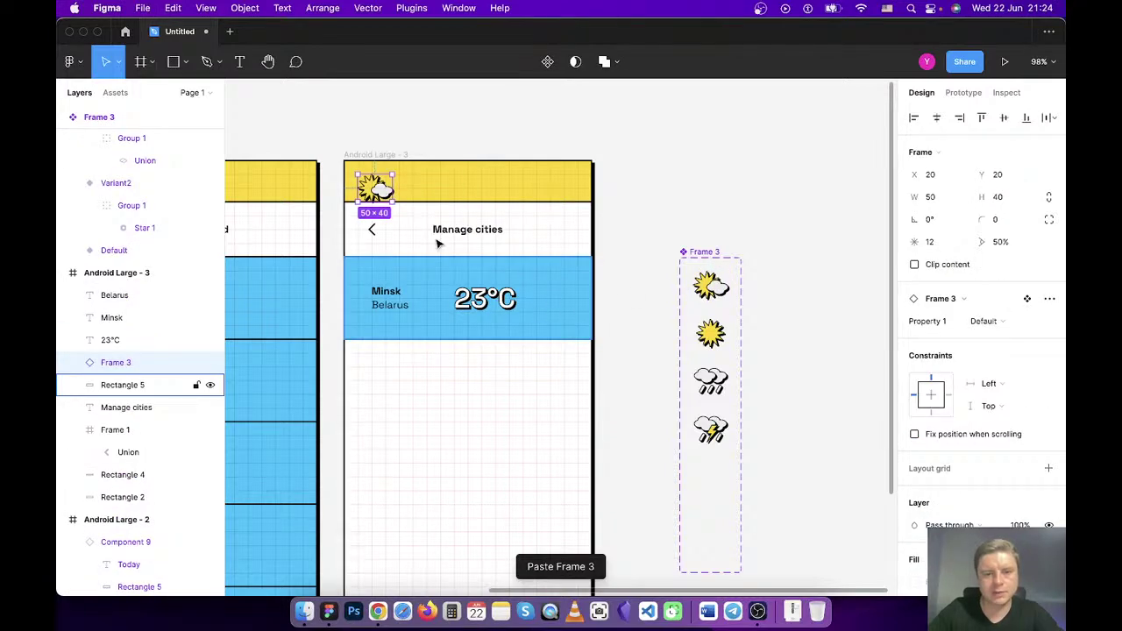
{"action": "left_click_drag", "start_coordinate": [375, 193], "coordinate": [553, 301]}
{"action": "scroll", "coordinate": [550, 303], "scroll_direction": "up", "scroll_amount": 1}
{"action": "scroll", "coordinate": [550, 303], "scroll_direction": "up", "scroll_amount": 5}
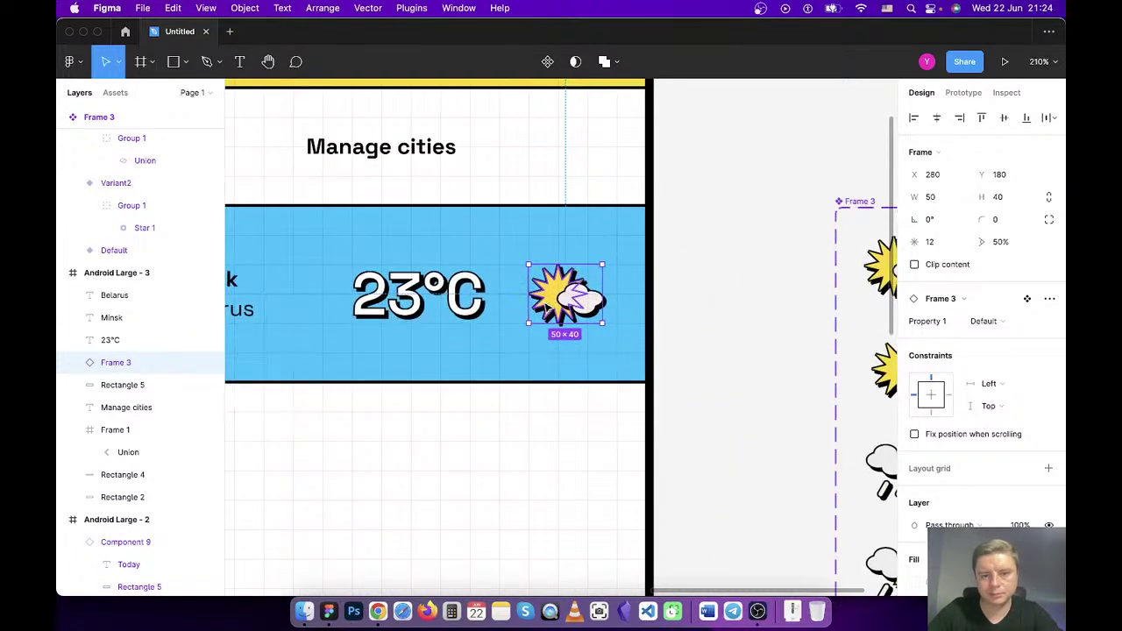
{"action": "scroll", "coordinate": [587, 357], "scroll_direction": "down", "scroll_amount": 5}
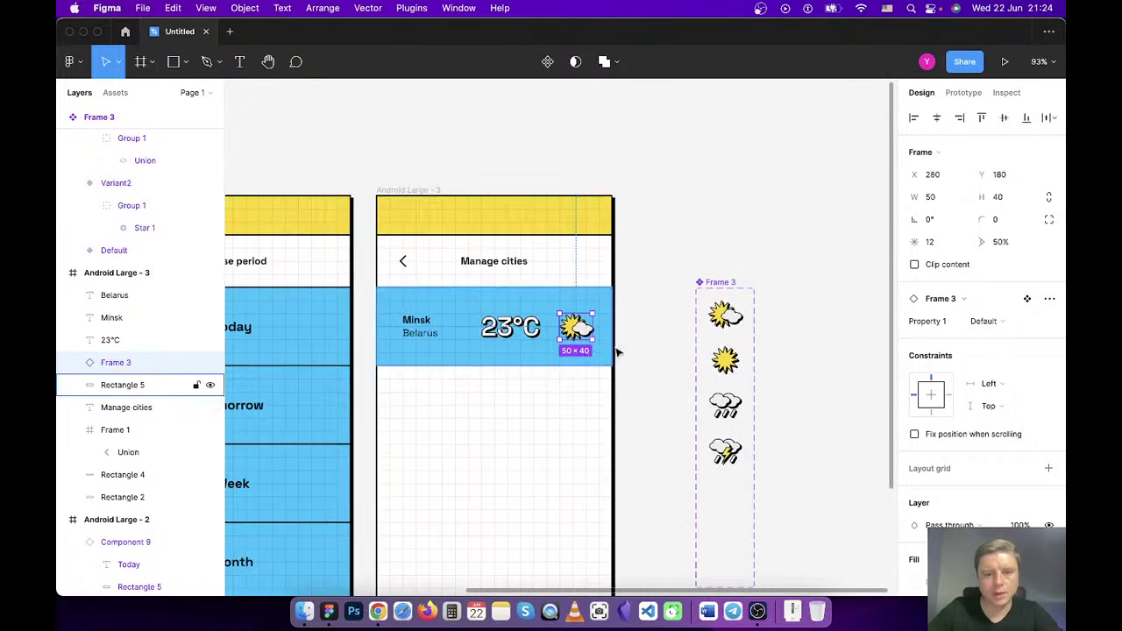
{"action": "left_click", "coordinate": [651, 327]}
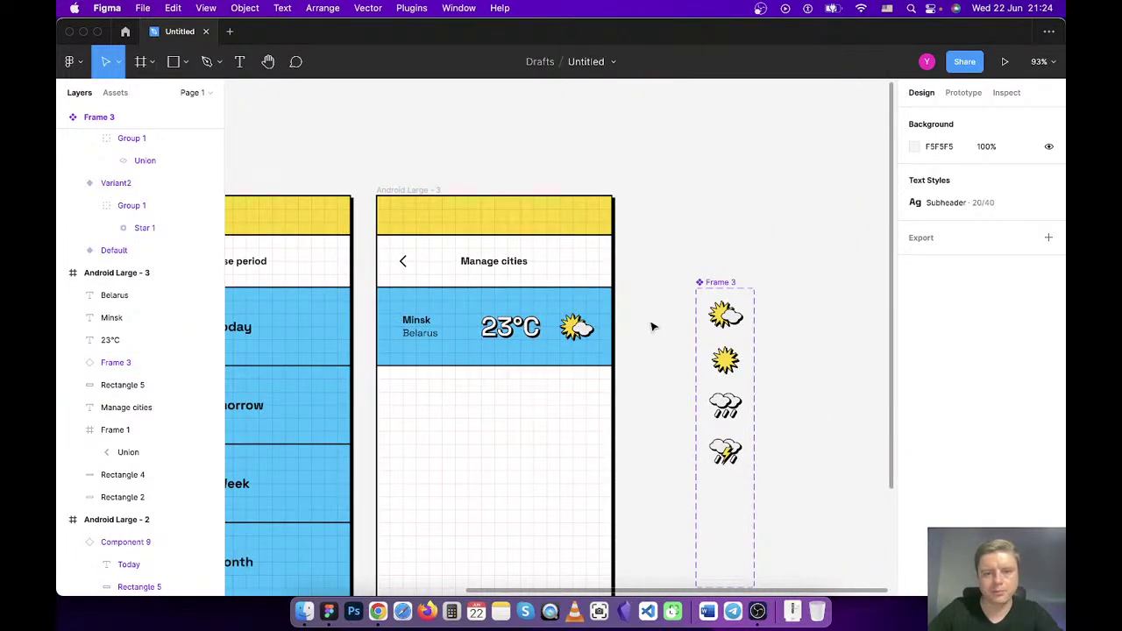
{"action": "scroll", "coordinate": [651, 325], "scroll_direction": "down", "scroll_amount": 2}
{"action": "scroll", "coordinate": [651, 325], "scroll_direction": "left", "scroll_amount": 2}
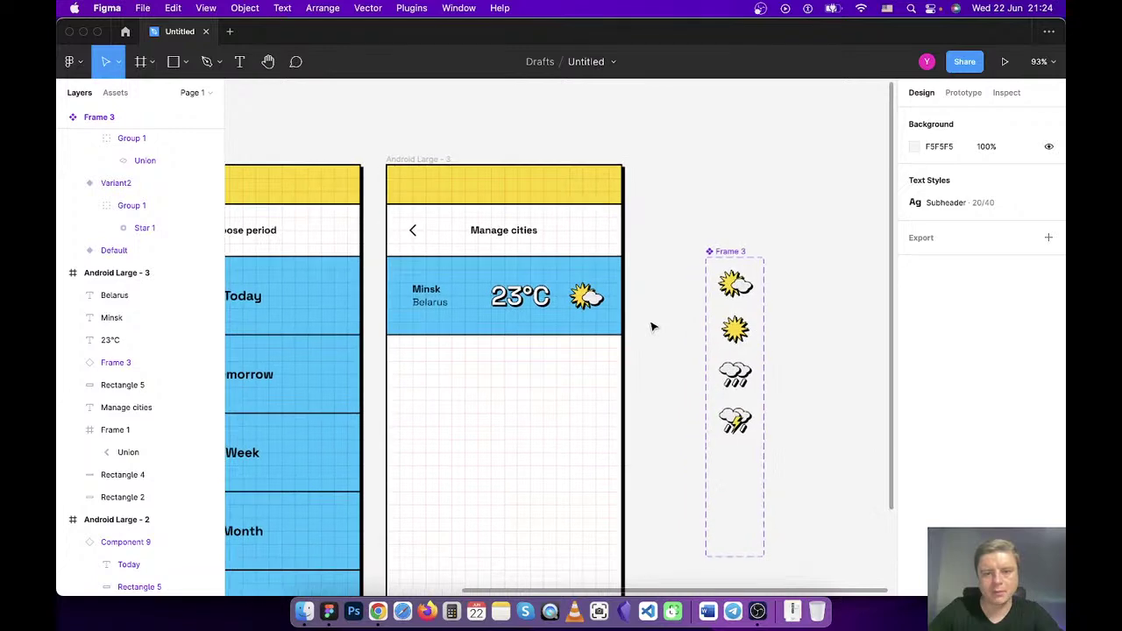
- Marquee-select all the Minsk card's layers
{"action": "left_click", "coordinate": [540, 308]}
{"action": "left_click", "coordinate": [544, 419]}
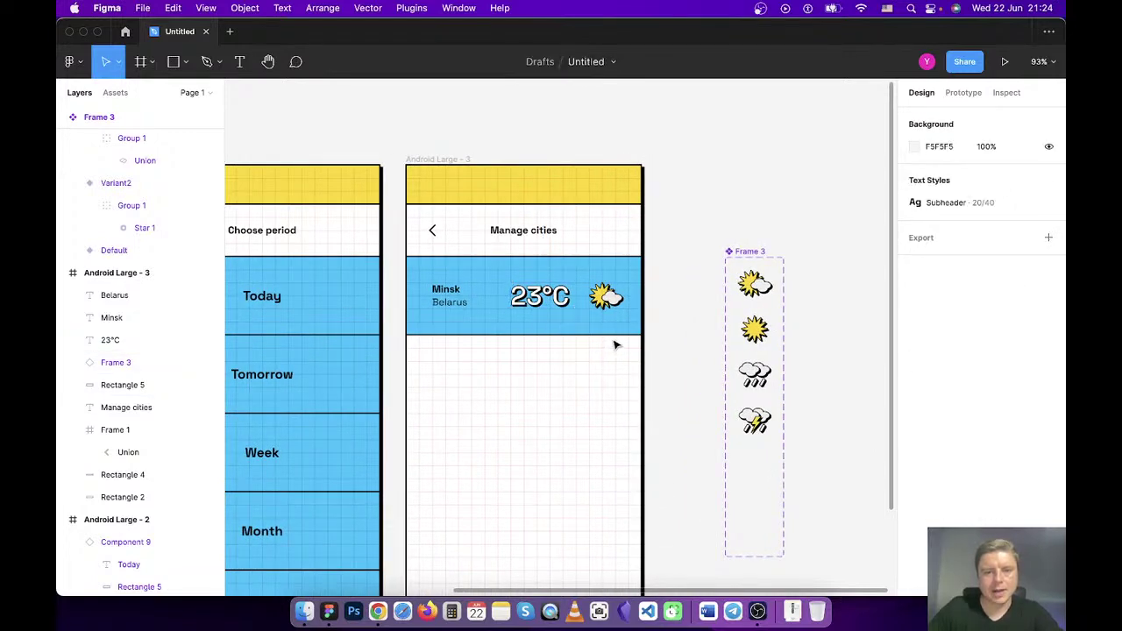
{"action": "left_click_drag", "start_coordinate": [620, 353], "coordinate": [424, 282]}
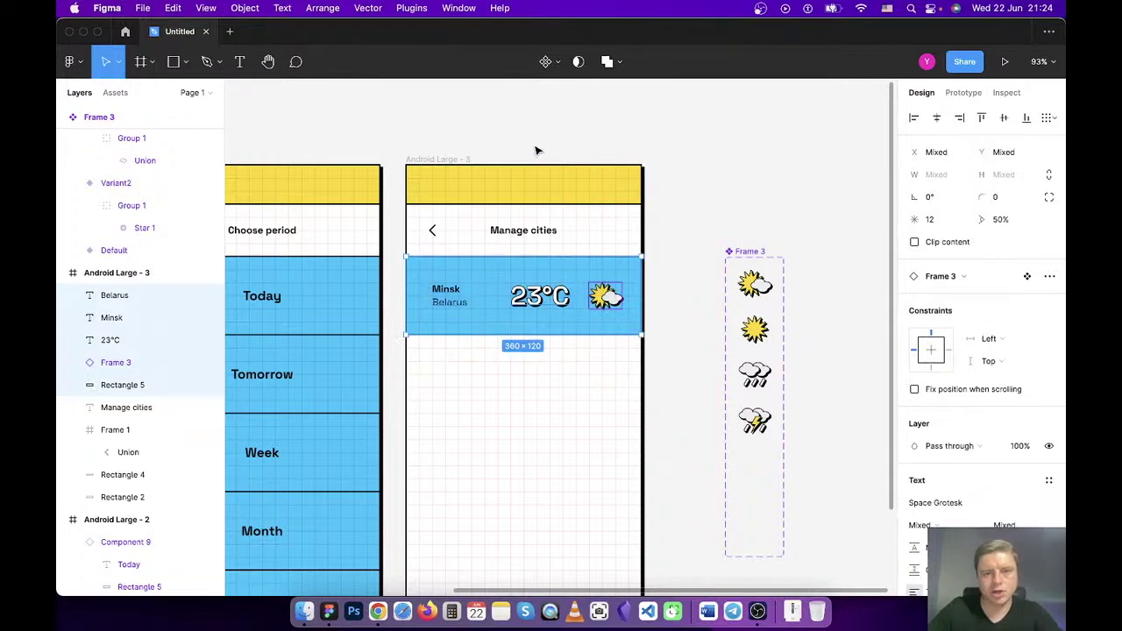
- Make the Minsk card a component and duplicate it into four stacked cards
{"action": "left_click", "coordinate": [546, 63]}
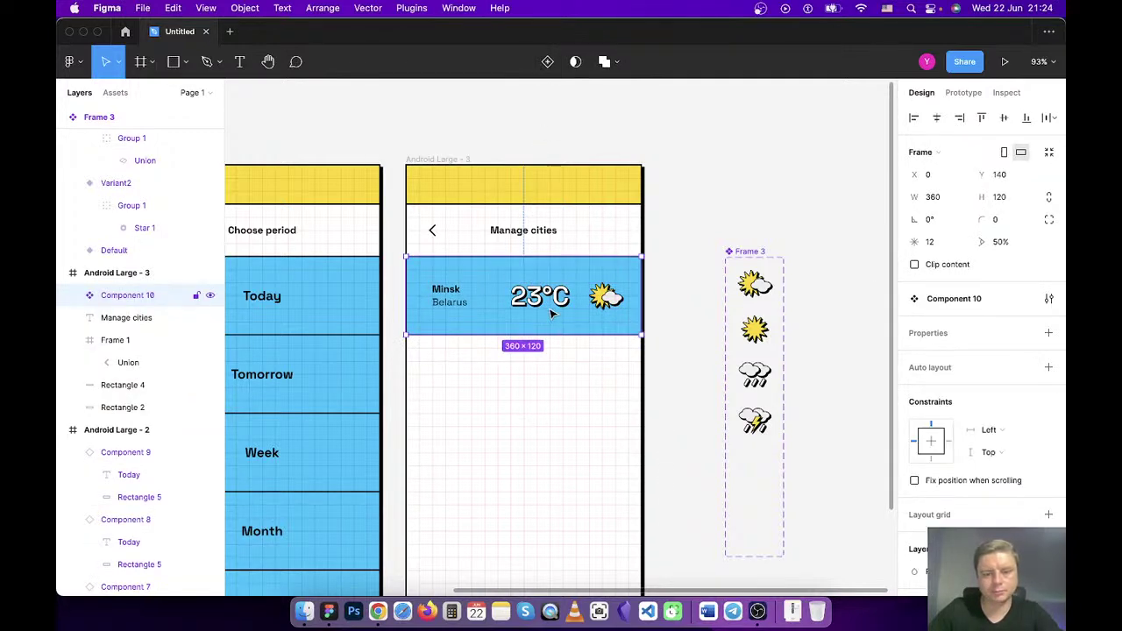
{"action": "key", "text": "super+d"}
{"action": "left_click_drag", "start_coordinate": [552, 311], "coordinate": [549, 372]}
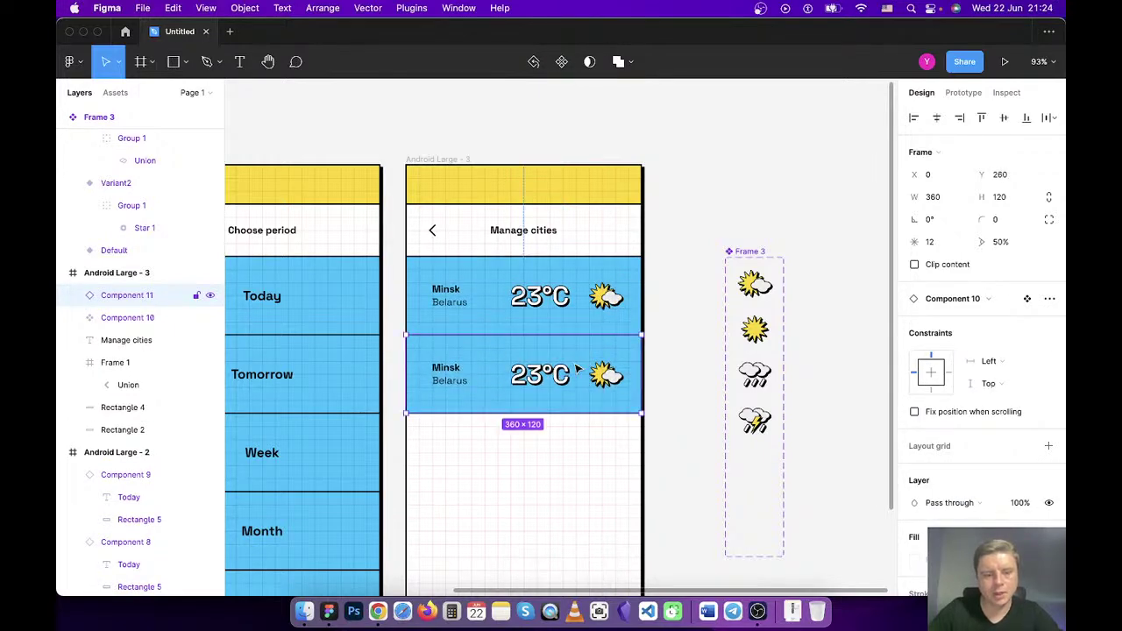
{"action": "scroll", "coordinate": [586, 360], "scroll_direction": "down", "scroll_amount": 3}
{"action": "key", "text": "super+d"}
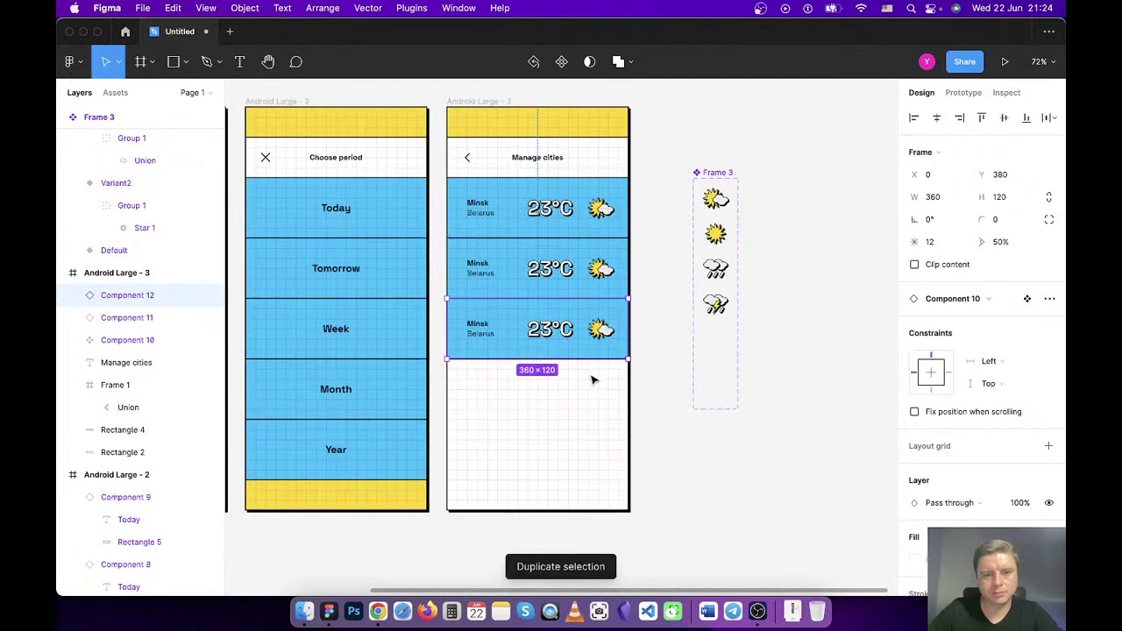
{"action": "key", "text": "super+d"}
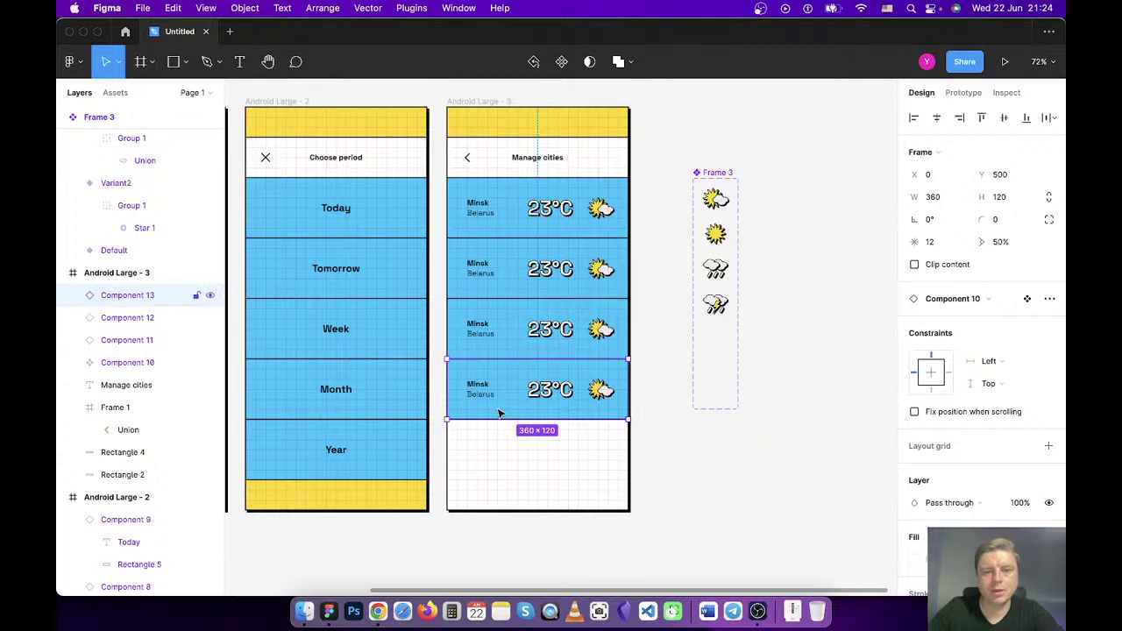
{"action": "scroll", "coordinate": [595, 295], "scroll_direction": "up", "scroll_amount": 5}
{"action": "scroll", "coordinate": [595, 296], "scroll_direction": "down", "scroll_amount": 3}
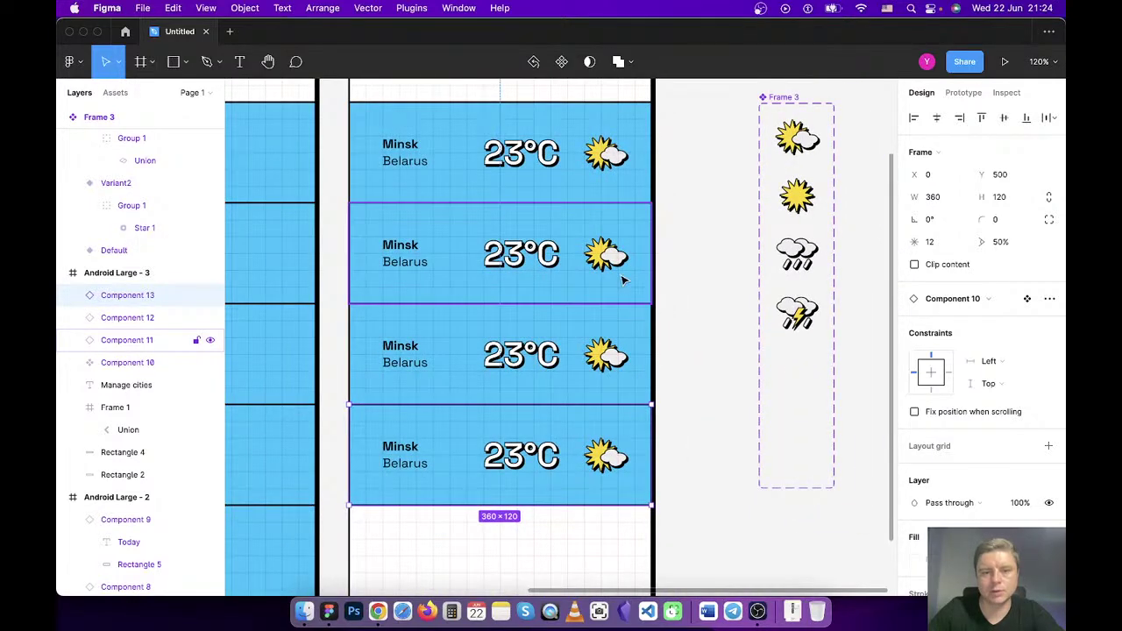
- Swap the second card's weather icon to the rain cloud variant, Variant3
{"action": "double_click", "coordinate": [613, 259]}
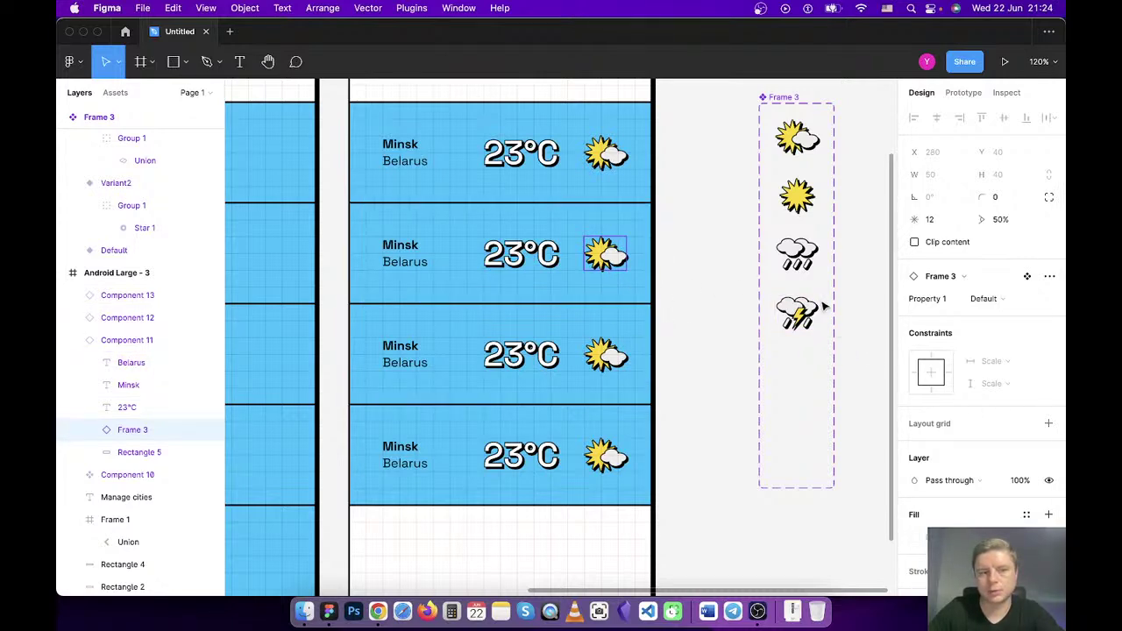
{"action": "left_click", "coordinate": [995, 299]}
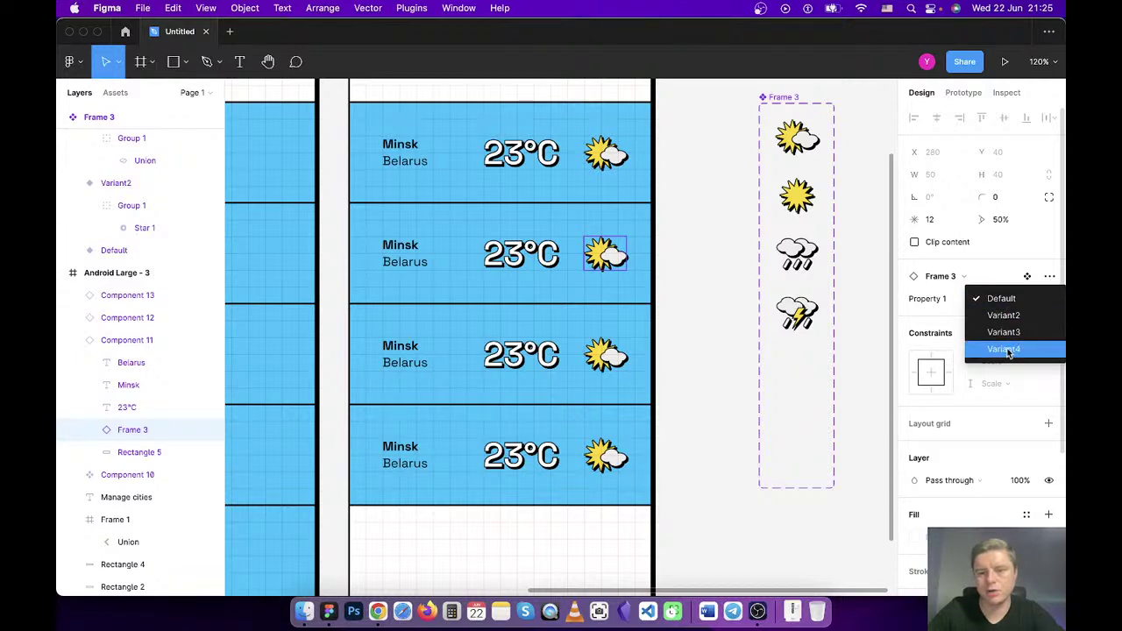
{"action": "left_click", "coordinate": [1009, 333]}
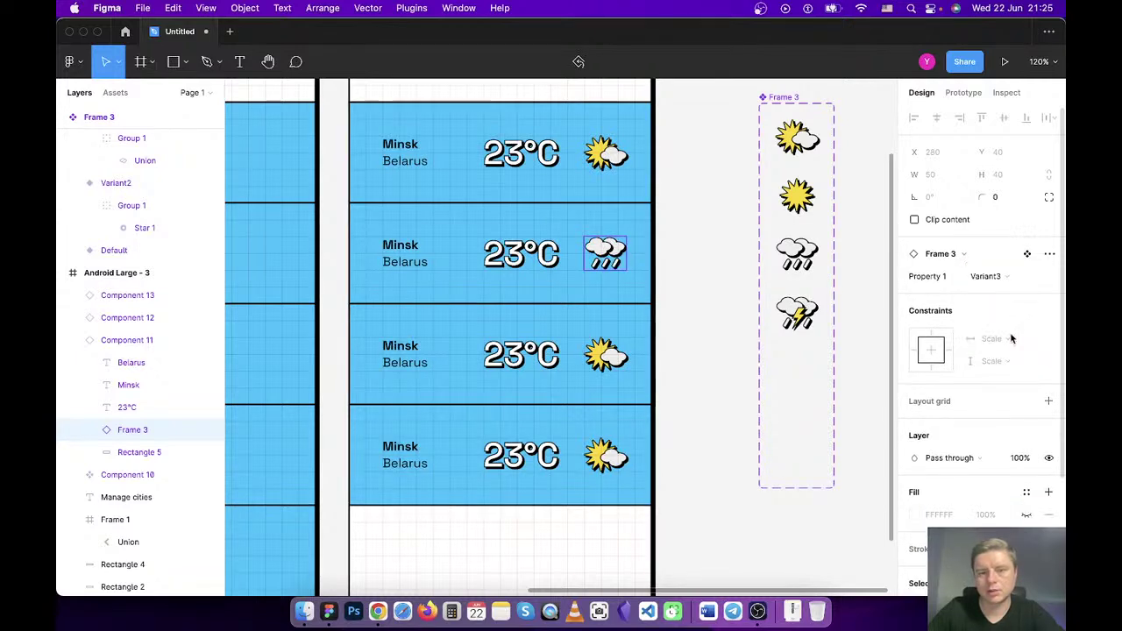
{"action": "left_click", "coordinate": [1007, 280]}
{"action": "left_click", "coordinate": [1004, 260]}
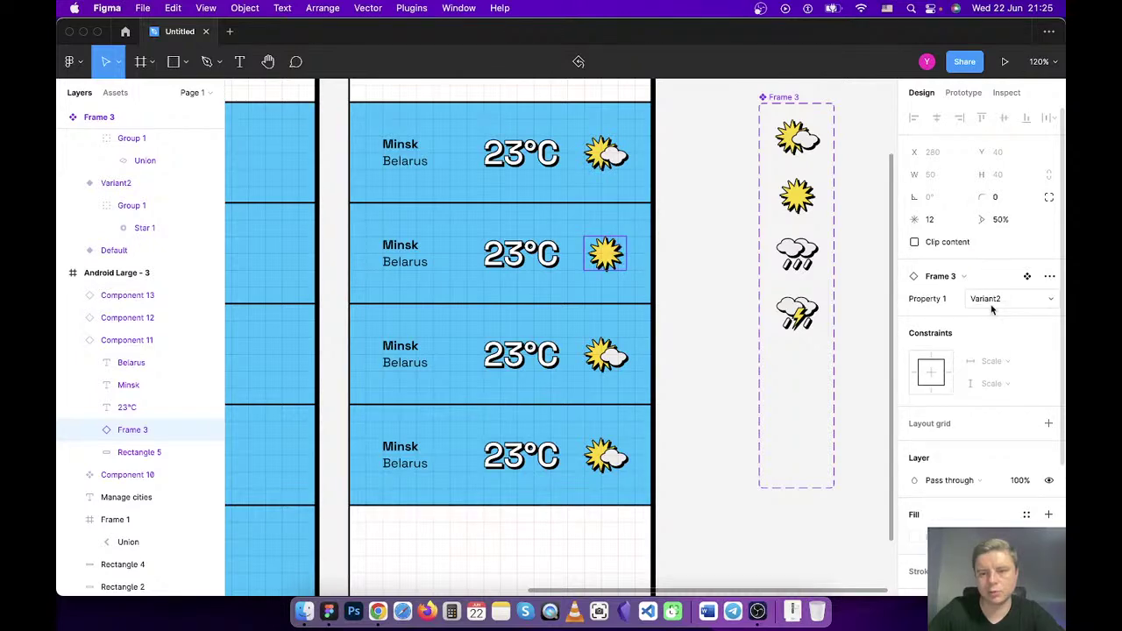
{"action": "left_click", "coordinate": [993, 301]}
{"action": "left_click", "coordinate": [998, 315]}
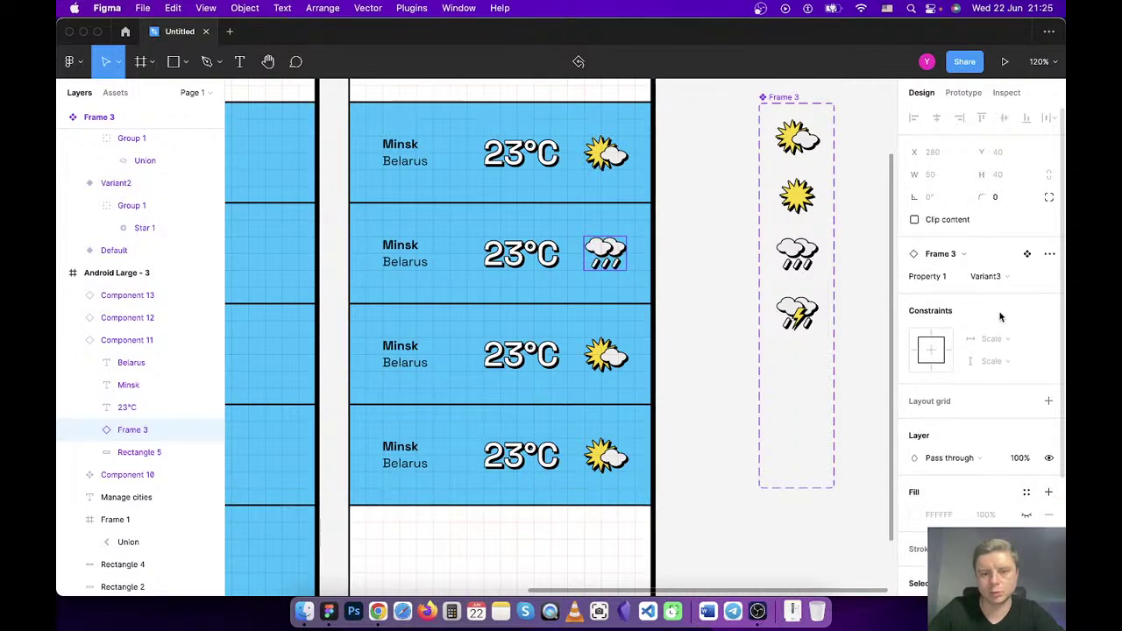
{"action": "left_click", "coordinate": [672, 363]}
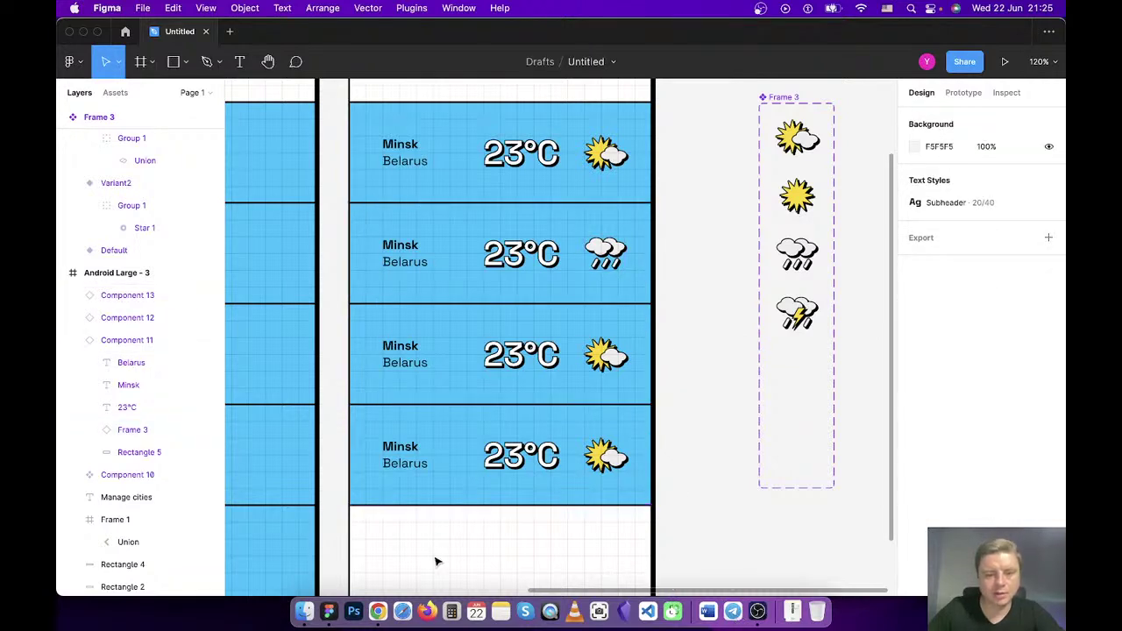
{"action": "scroll", "coordinate": [439, 561], "scroll_direction": "down", "scroll_amount": 3}
{"action": "scroll", "coordinate": [438, 561], "scroll_direction": "left", "scroll_amount": 2}
{"action": "left_click", "coordinate": [378, 611]}
{"action": "scroll", "coordinate": [970, 412], "scroll_direction": "up", "scroll_amount": 3}
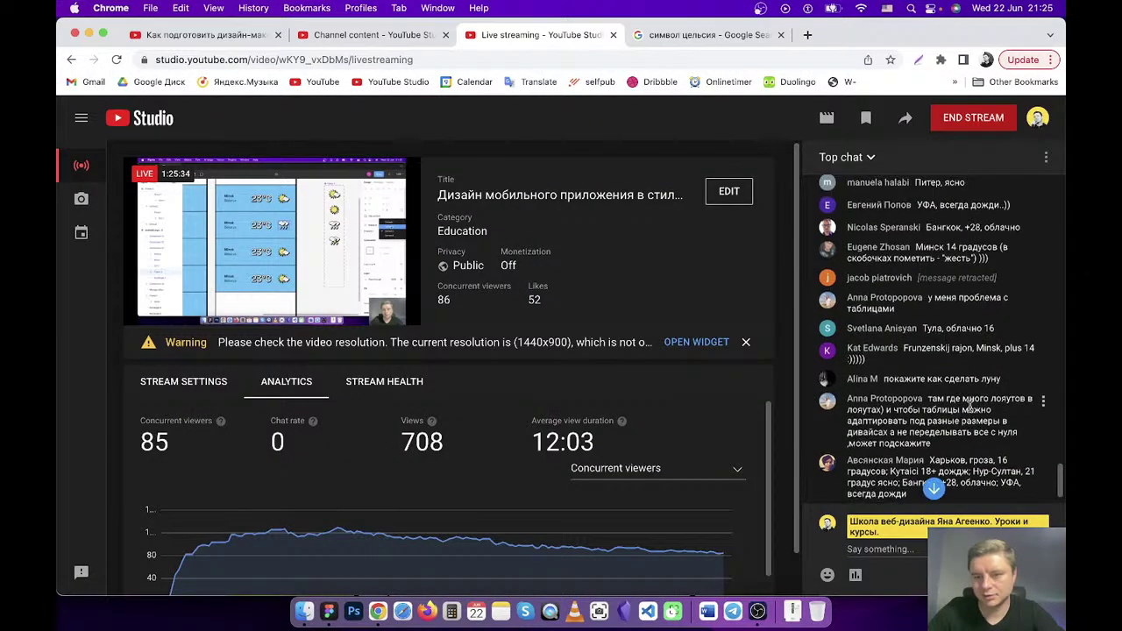
{"action": "scroll", "coordinate": [970, 412], "scroll_direction": "up", "scroll_amount": 2}
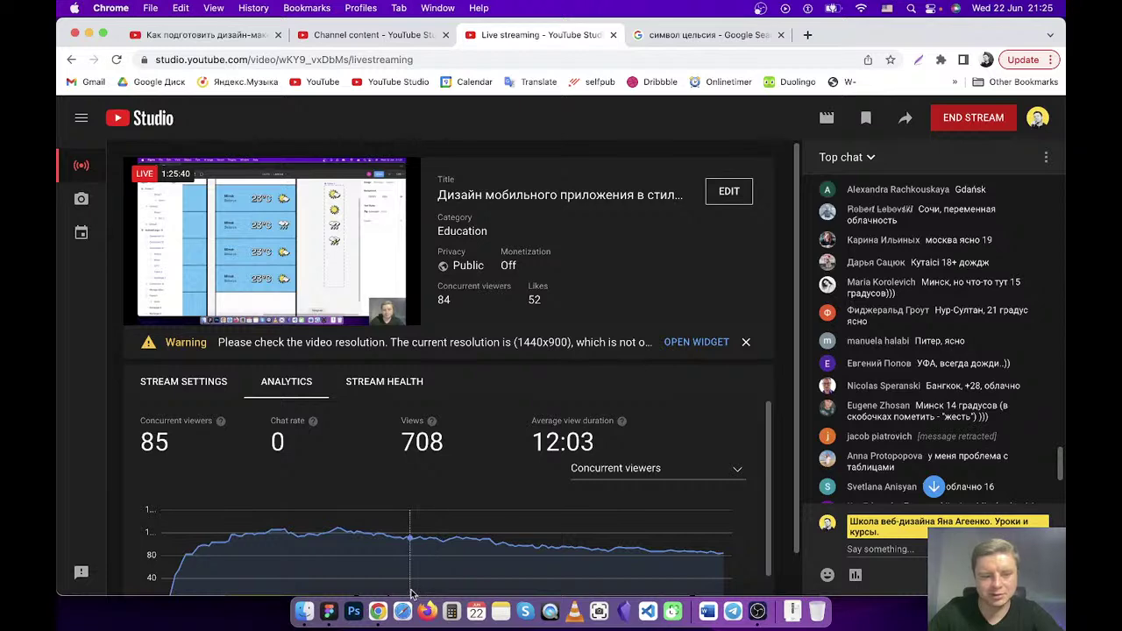
{"action": "left_click", "coordinate": [328, 611]}
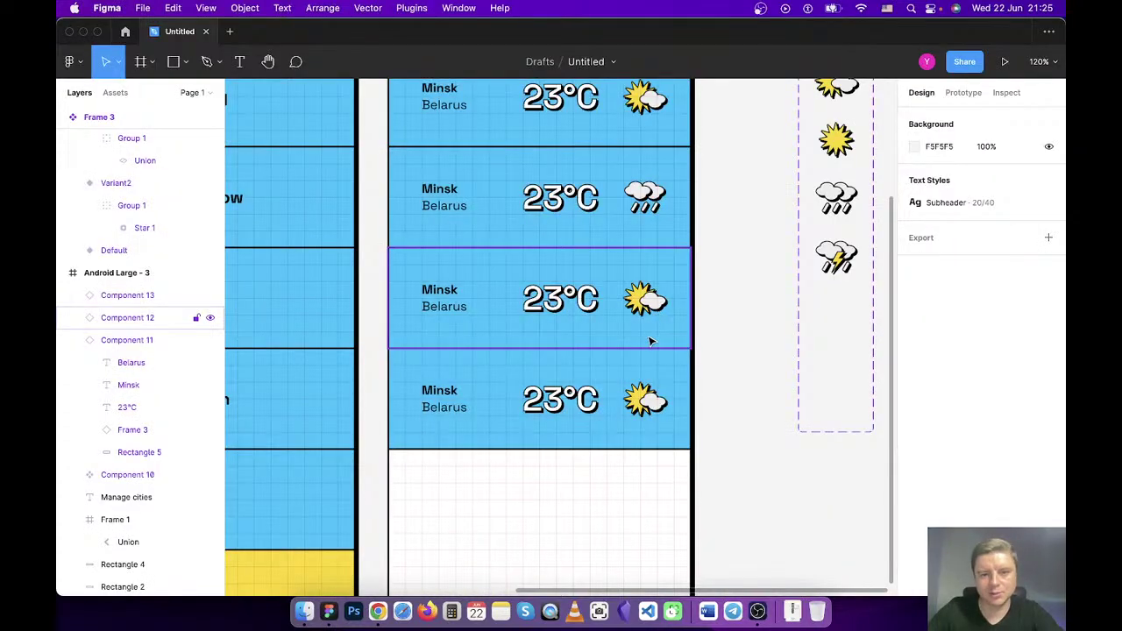
- Start retyping the second card's city name
{"action": "scroll", "coordinate": [526, 303], "scroll_direction": "up", "scroll_amount": 3}
{"action": "double_click", "coordinate": [483, 275]}
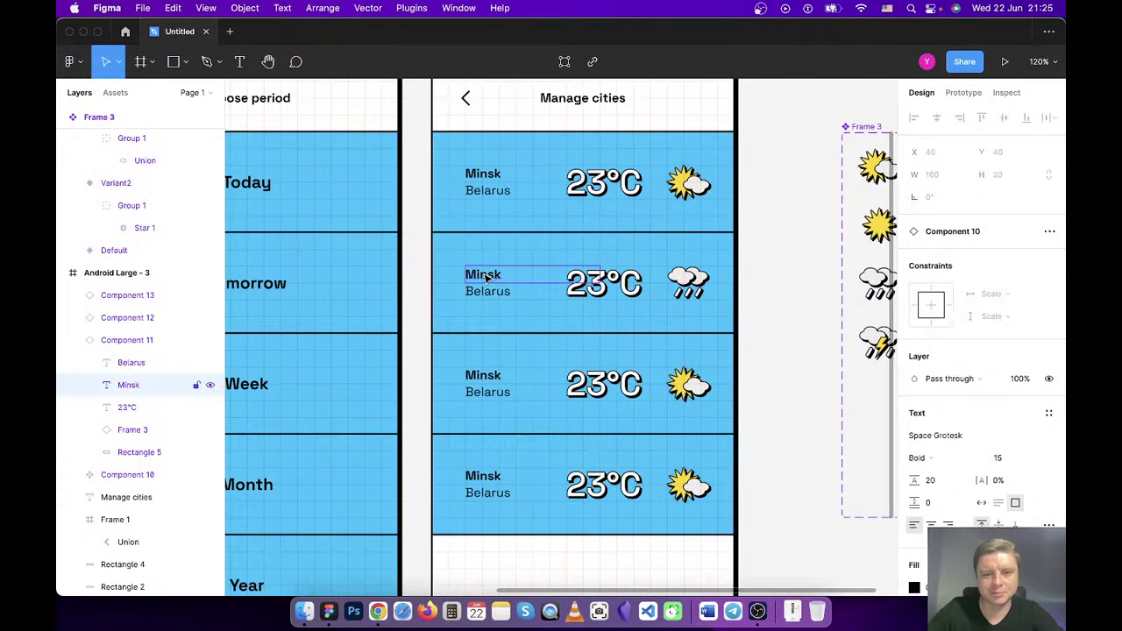
{"action": "double_click", "coordinate": [485, 276]}
{"action": "type", "text": "E"}
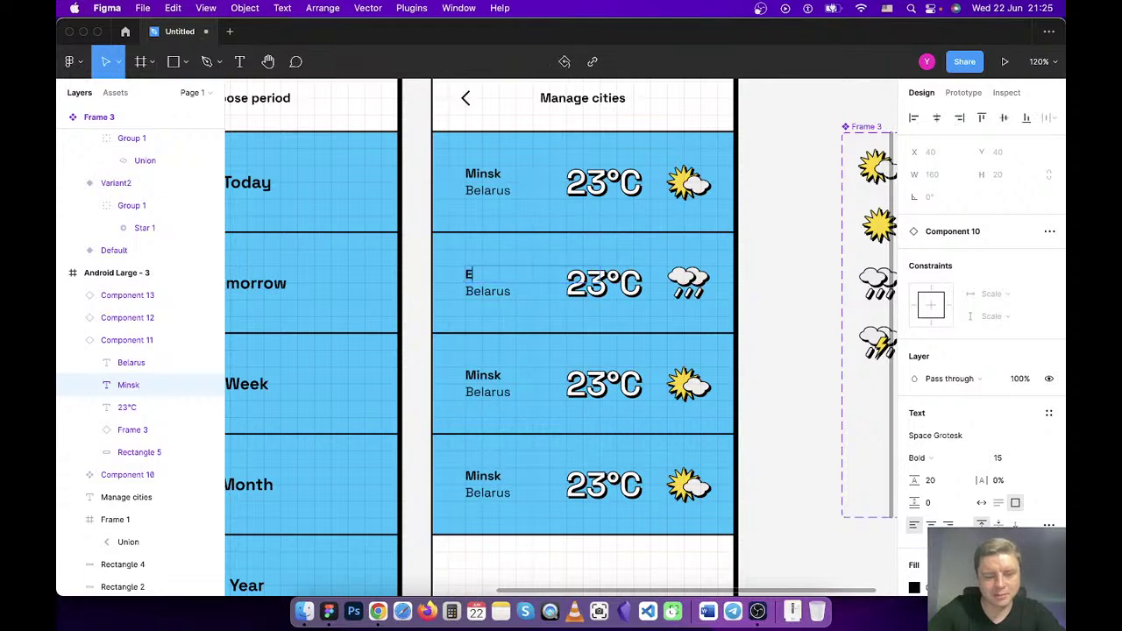
{"action": "key", "text": "BackSpace"}
{"action": "key", "text": "ctrl+space"}
{"action": "type", "text": "Уф"}
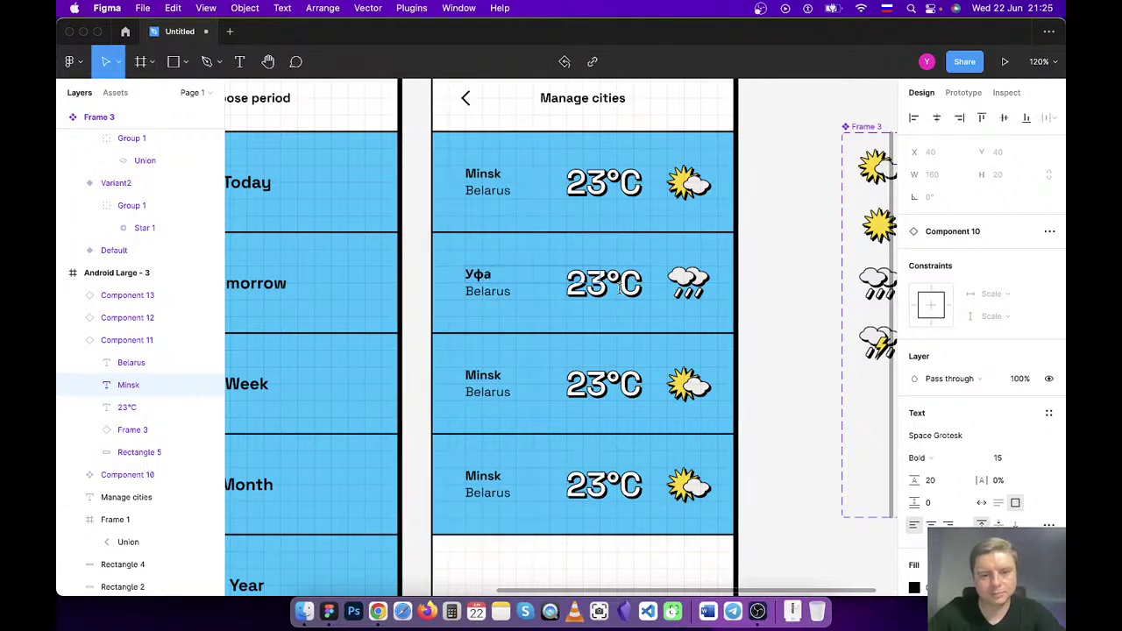
- Change the second card's country label to Russia
{"action": "left_click", "coordinate": [495, 296]}
{"action": "key", "text": "Return"}
{"action": "type", "text": "Крыш"}
{"action": "key", "text": "BackSpace"}
{"action": "key", "text": "BackSpace"}
{"action": "key", "text": "BackSpace"}
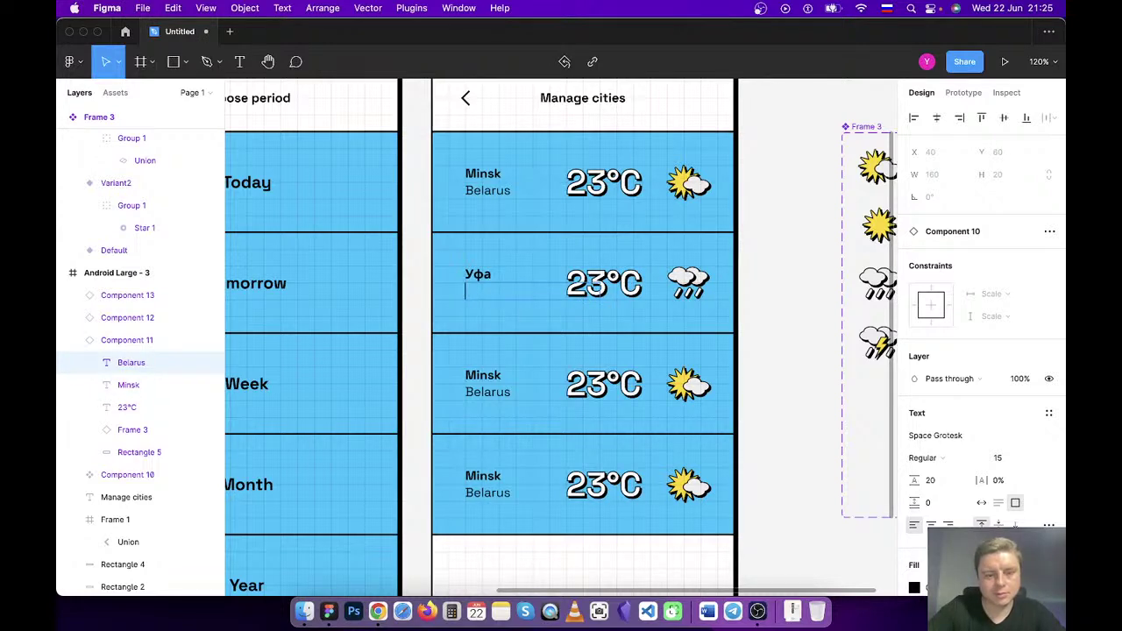
{"action": "type", "text": "кгыышф"}
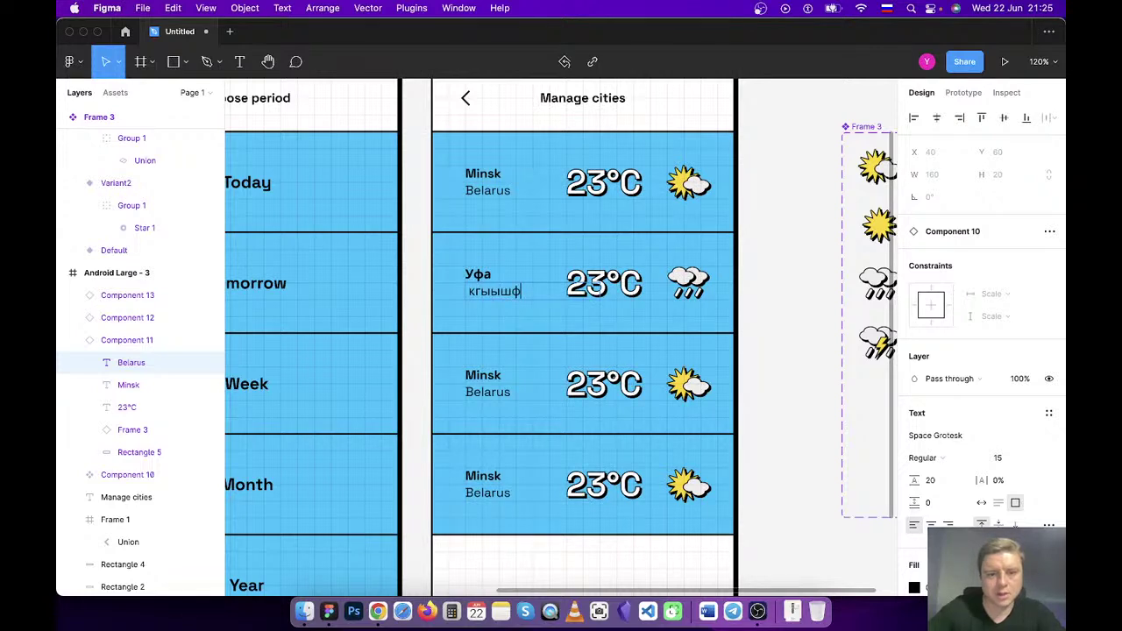
{"action": "key", "text": "BackSpace"}
{"action": "key", "text": "BackSpace"}
{"action": "key", "text": "BackSpace"}
{"action": "key", "text": "BackSpace"}
{"action": "type", "text": "Russia"}
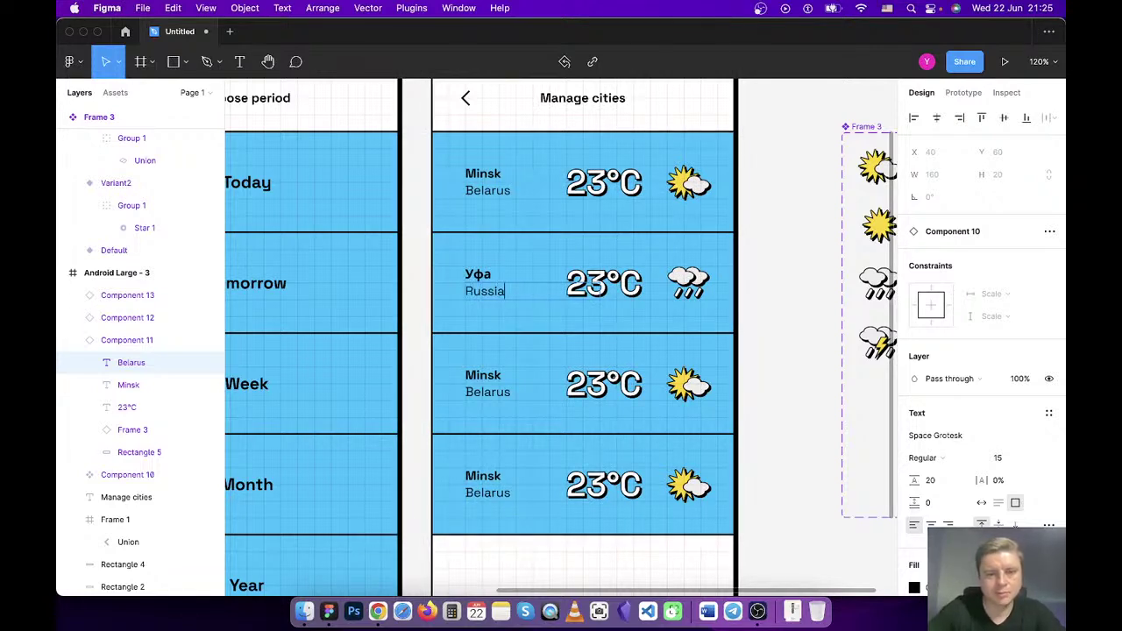
- Correct the second card's city name to Ufa
{"action": "left_click", "coordinate": [480, 274]}
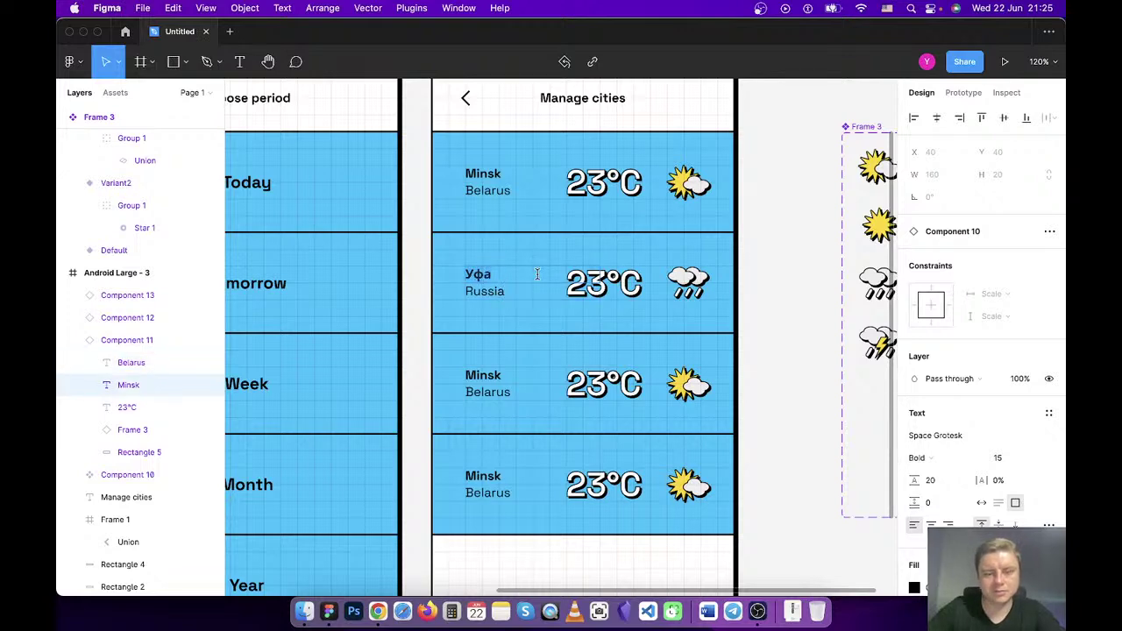
{"action": "type", "text": "га"}
{"action": "key", "text": "BackSpace"}
{"action": "key", "text": "BackSpace"}
{"action": "key", "text": "ctrl+space"}
{"action": "type", "text": "Uf"}
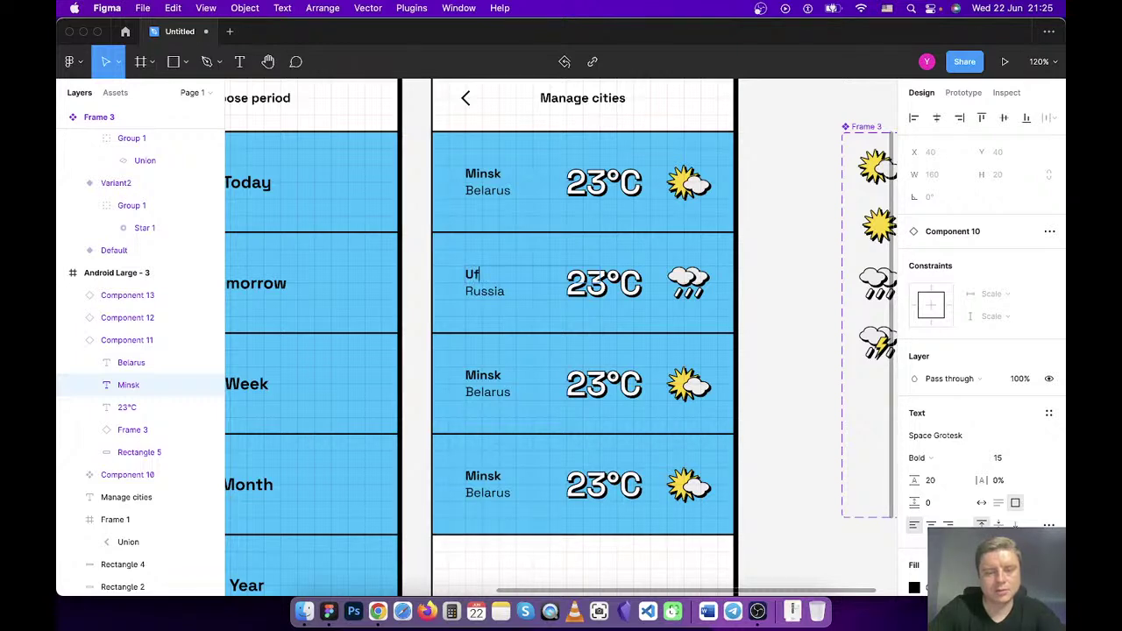
{"action": "left_click", "coordinate": [777, 316]}
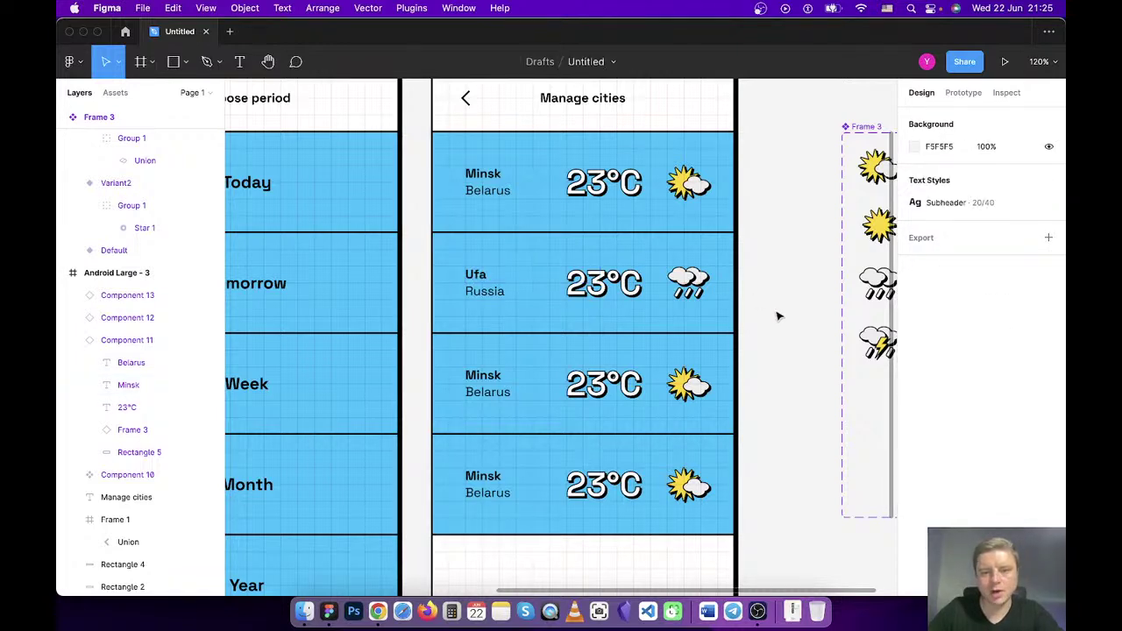
- Set the Ufa card's temperature to 9°C
{"action": "left_click", "coordinate": [601, 270]}
{"action": "left_click", "coordinate": [601, 278]}
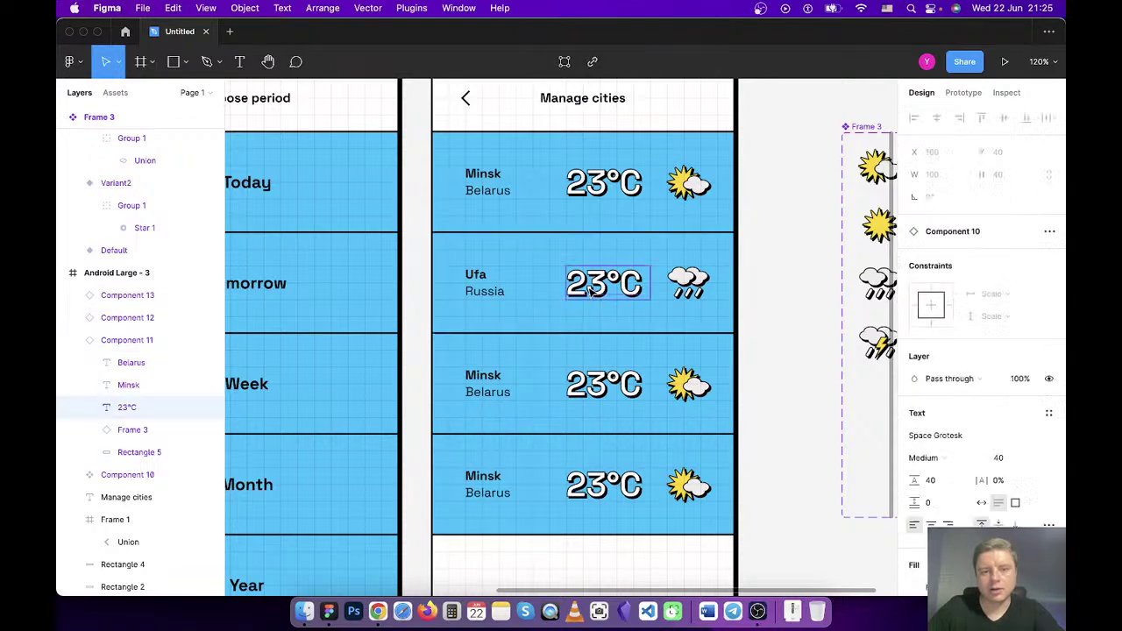
{"action": "double_click", "coordinate": [602, 281]}
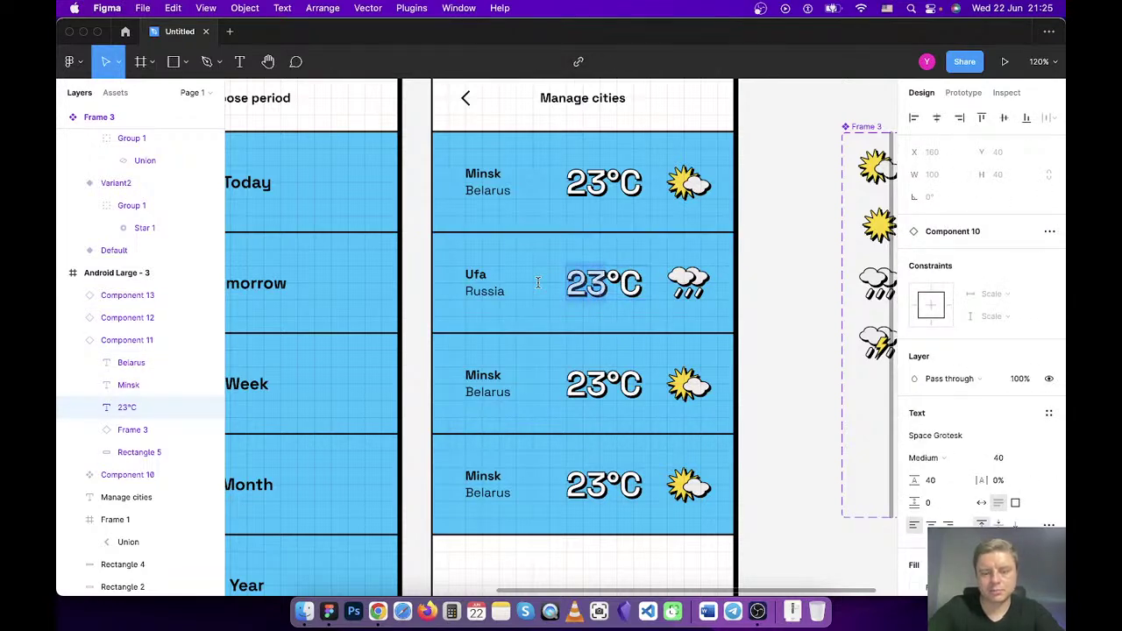
{"action": "type", "text": "9"}
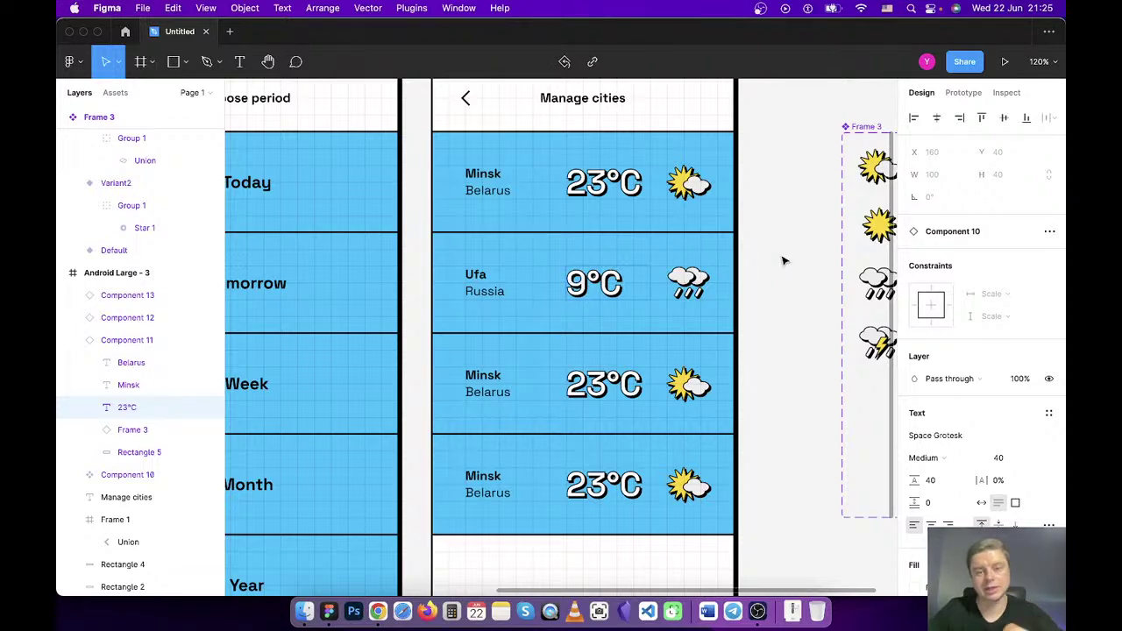
{"action": "key", "text": "Escape"}
{"action": "left_click", "coordinate": [781, 260]}
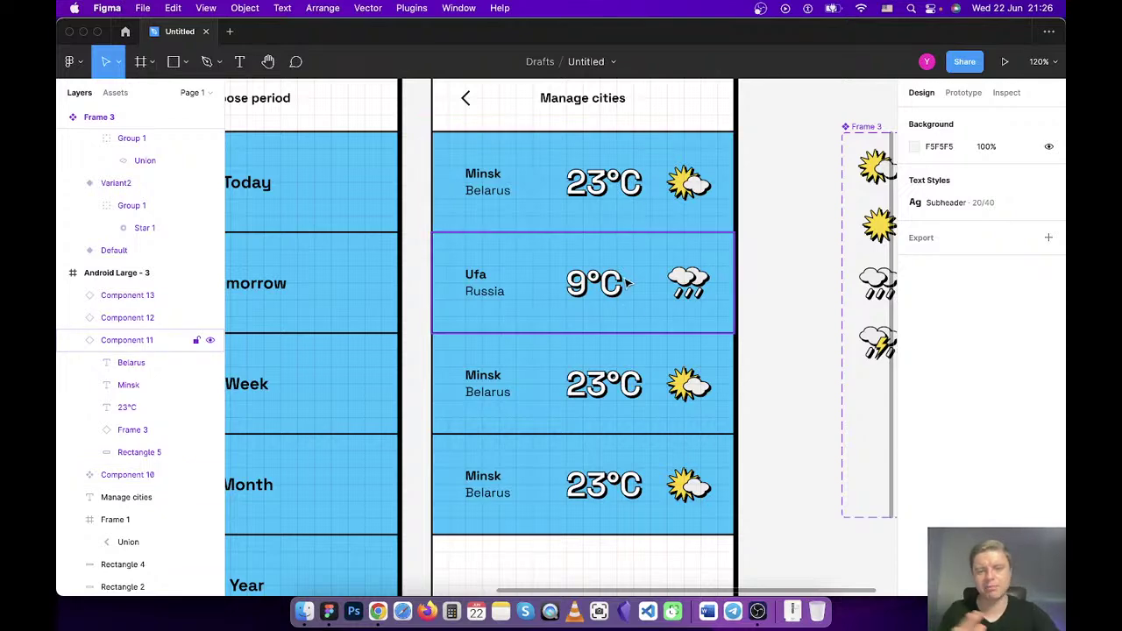
- Right-align the 23°C temperature text so every card's reading aligns right
{"action": "double_click", "coordinate": [616, 189]}
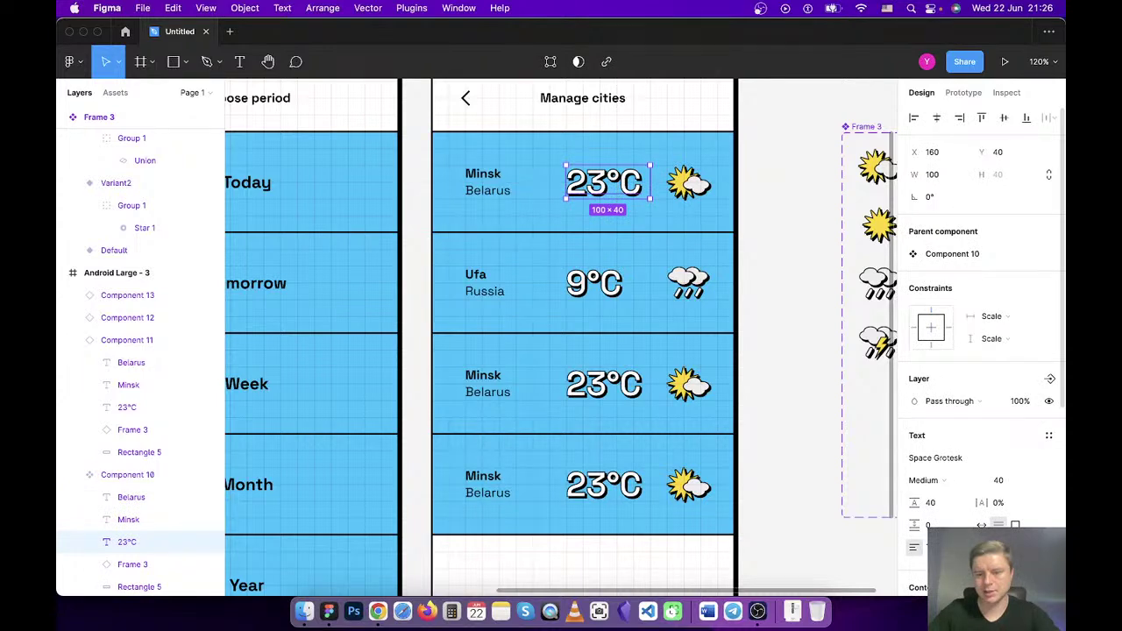
{"action": "left_click", "coordinate": [952, 547]}
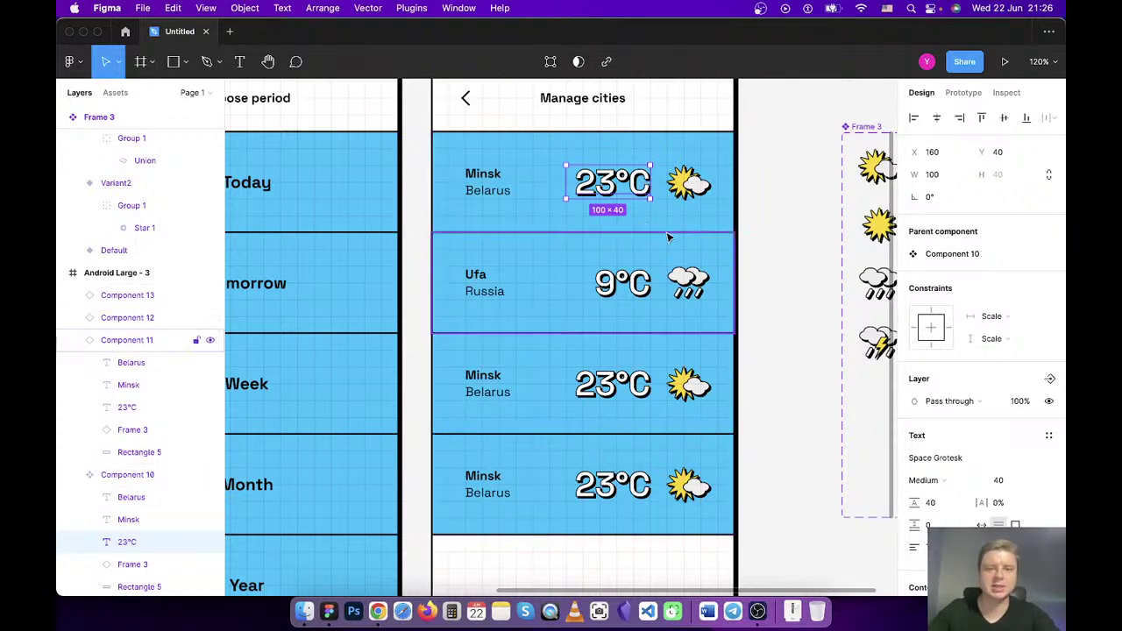
{"action": "left_click", "coordinate": [764, 230]}
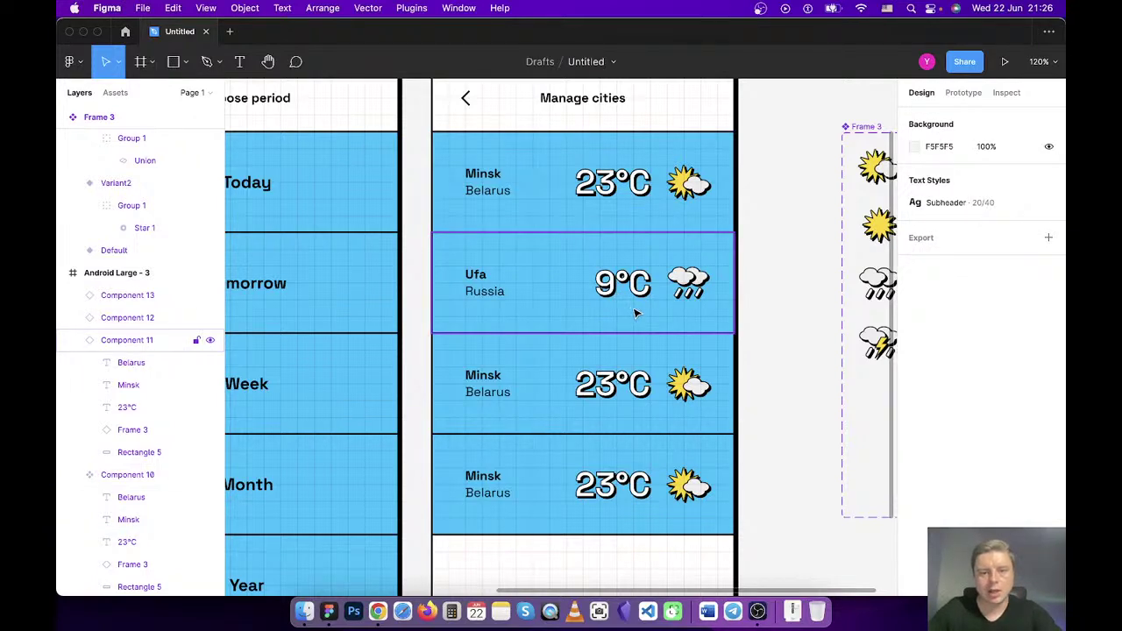
{"action": "scroll", "coordinate": [637, 313], "scroll_direction": "down", "scroll_amount": 2}
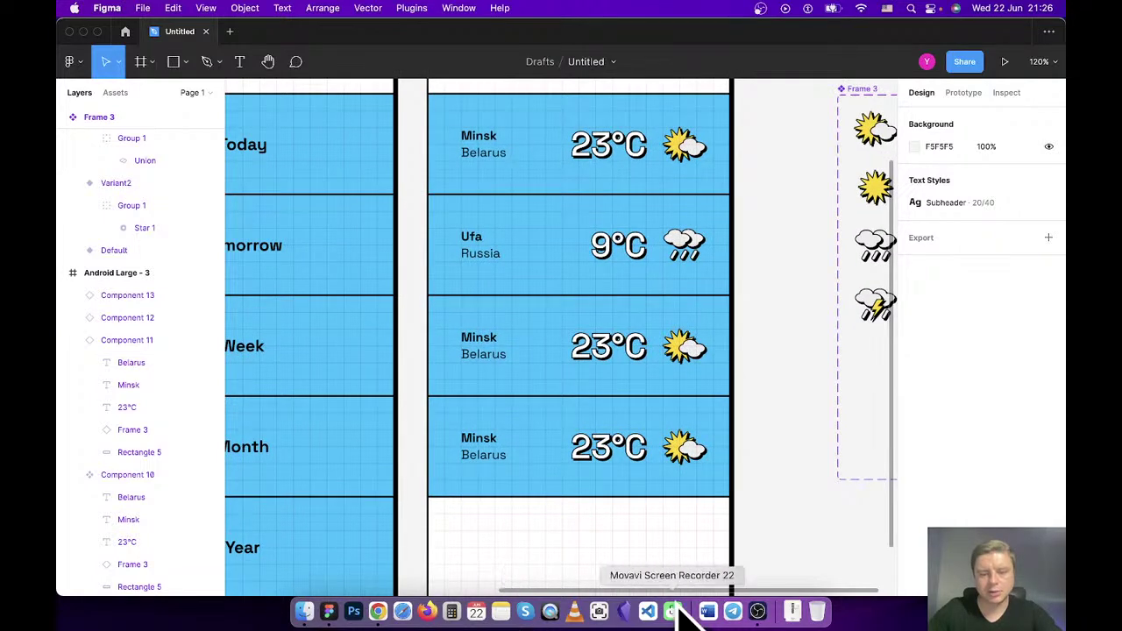
- Check the YouTube Studio live chat and return to the Figma weather design
{"action": "left_click", "coordinate": [378, 611]}
{"action": "scroll", "coordinate": [980, 353], "scroll_direction": "up", "scroll_amount": 1}
{"action": "scroll", "coordinate": [980, 353], "scroll_direction": "up", "scroll_amount": 3}
{"action": "scroll", "coordinate": [981, 351], "scroll_direction": "up", "scroll_amount": 2}
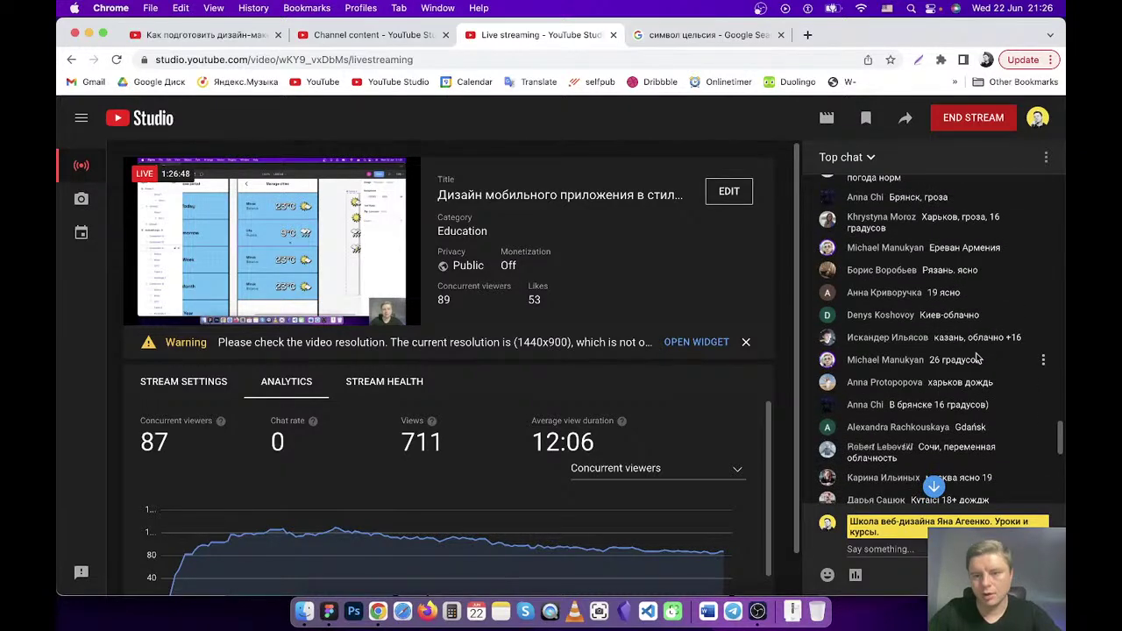
{"action": "scroll", "coordinate": [980, 357], "scroll_direction": "down", "scroll_amount": 1}
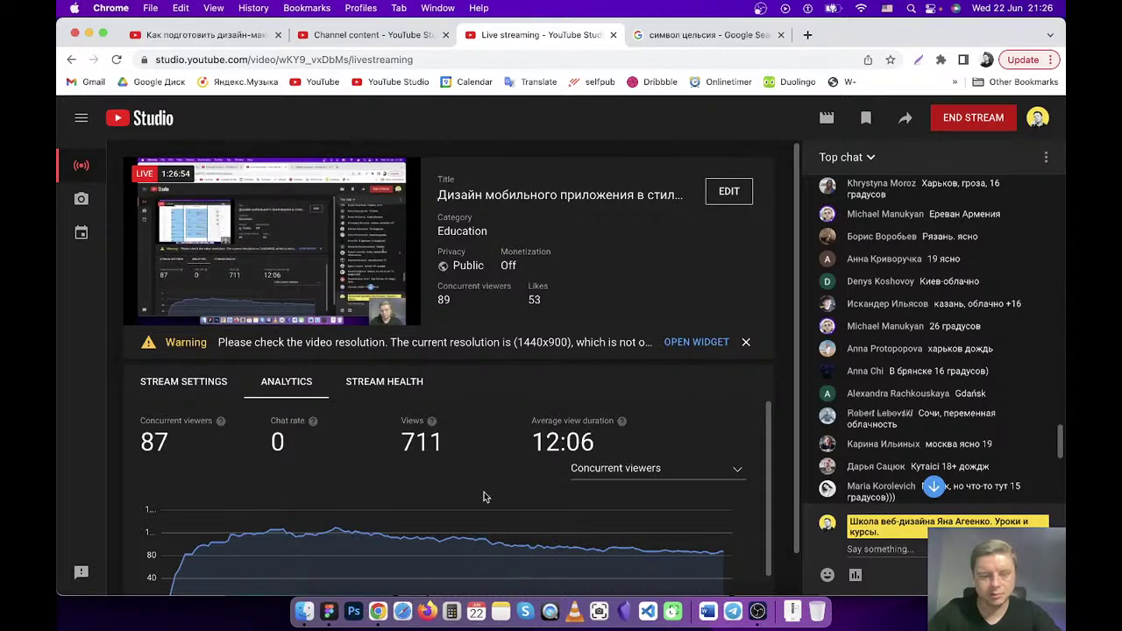
{"action": "left_click", "coordinate": [328, 610]}
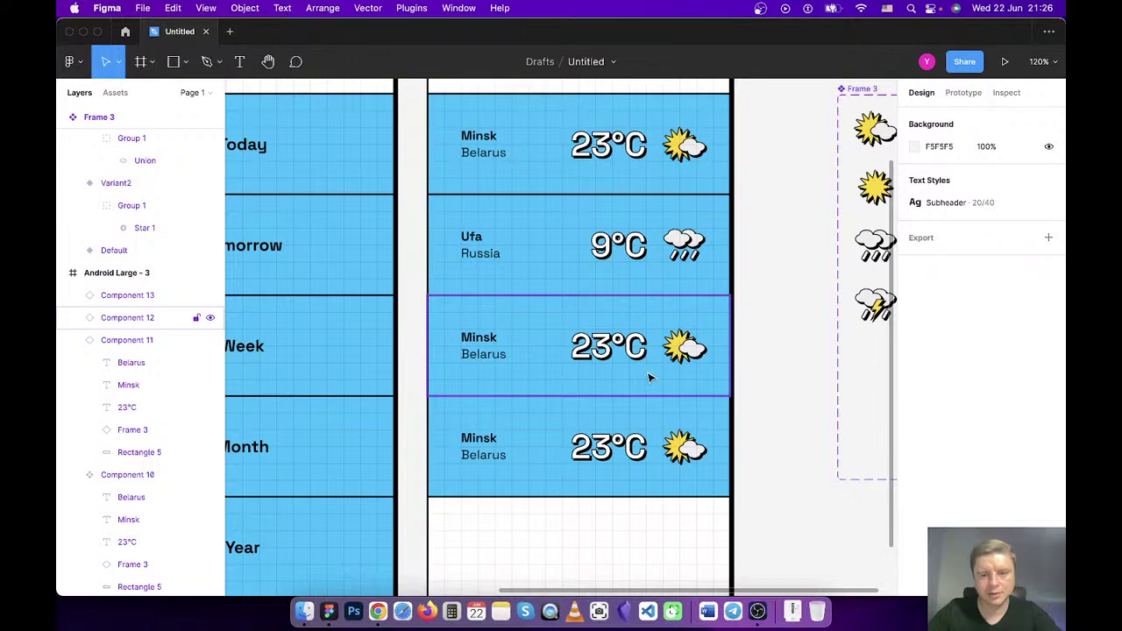
- Rename the third card's city to Kazan and its country to Russia
{"action": "double_click", "coordinate": [481, 341]}
{"action": "double_click", "coordinate": [478, 341]}
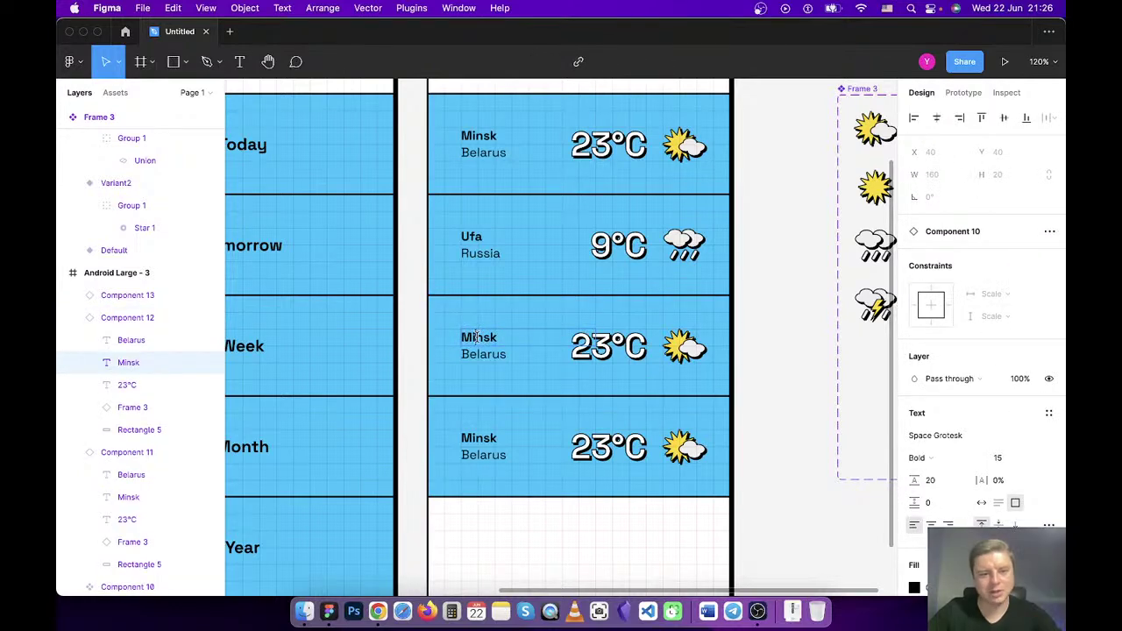
{"action": "key", "text": "BackSpace"}
{"action": "key", "text": "BackSpace"}
{"action": "key", "text": "BackSpace"}
{"action": "key", "text": "BackSpace"}
{"action": "key", "text": "BackSpace"}
{"action": "type", "text": "Ka"}
{"action": "key", "text": "BackSpace"}
{"action": "key", "text": "BackSpace"}
{"action": "type", "text": "Kazan"}
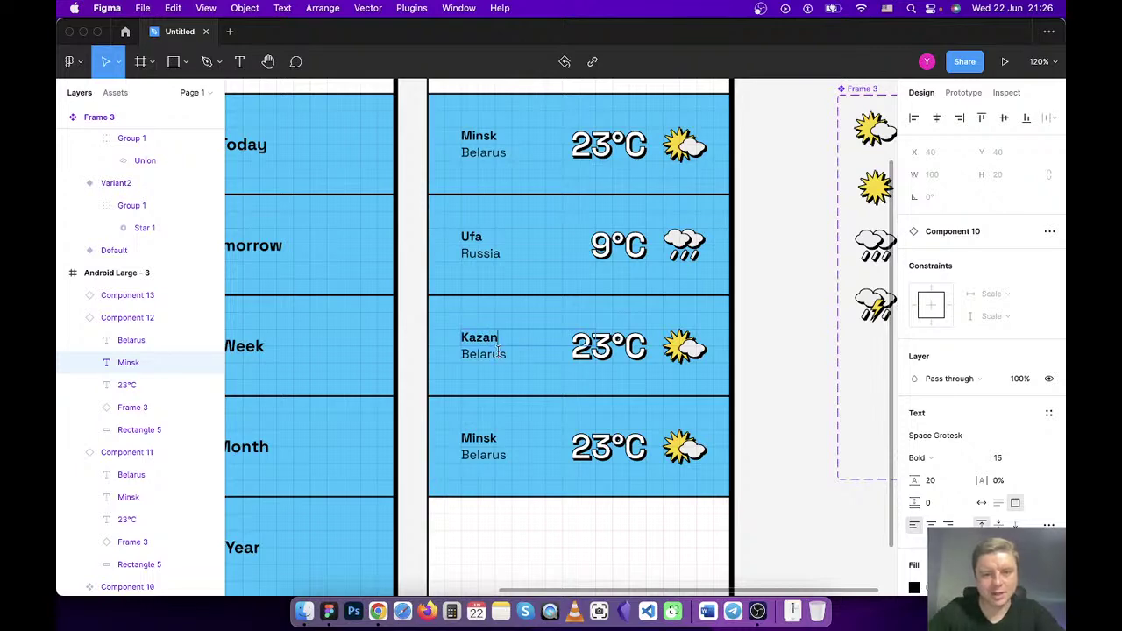
{"action": "key", "text": "Escape"}
{"action": "key", "text": "Tab"}
{"action": "key", "text": "Return"}
{"action": "type", "text": "R"}
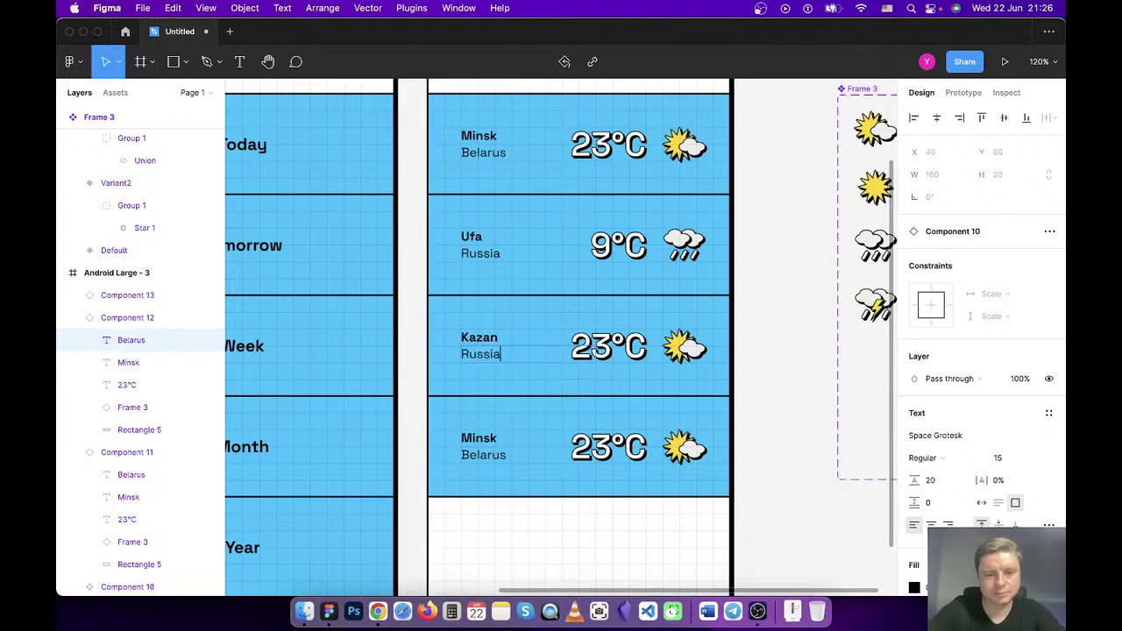
{"action": "type", "text": "ussia"}
{"action": "left_click", "coordinate": [743, 334]}
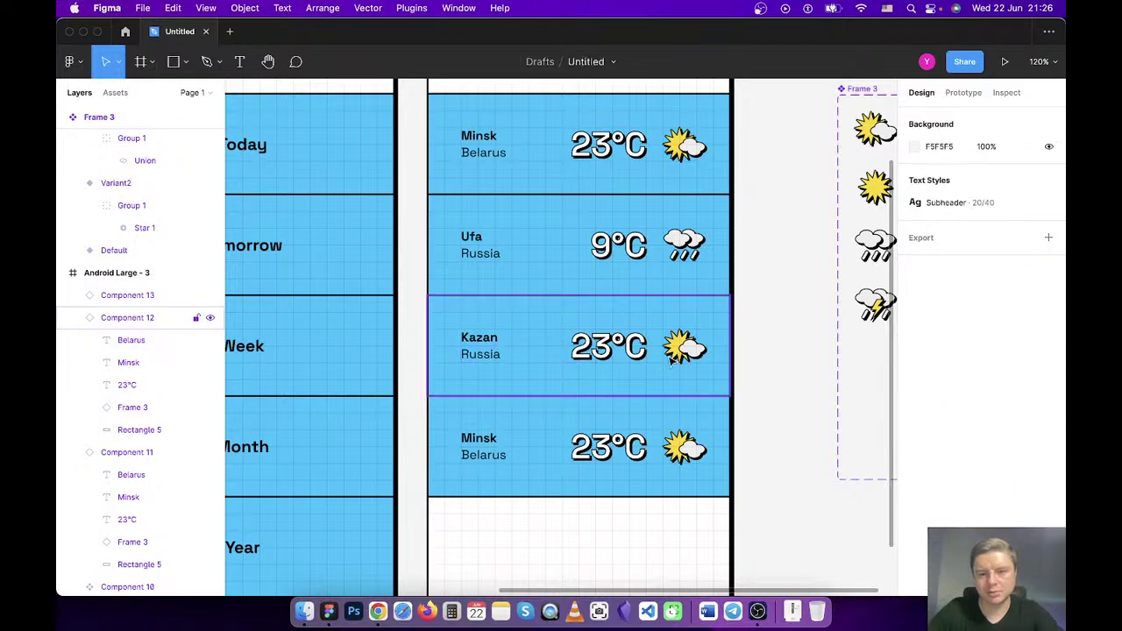
- Switch the Kazan card's weather icon to the thunderstorm variant, Variant4
{"action": "left_click", "coordinate": [684, 351]}
{"action": "left_click", "coordinate": [685, 351]}
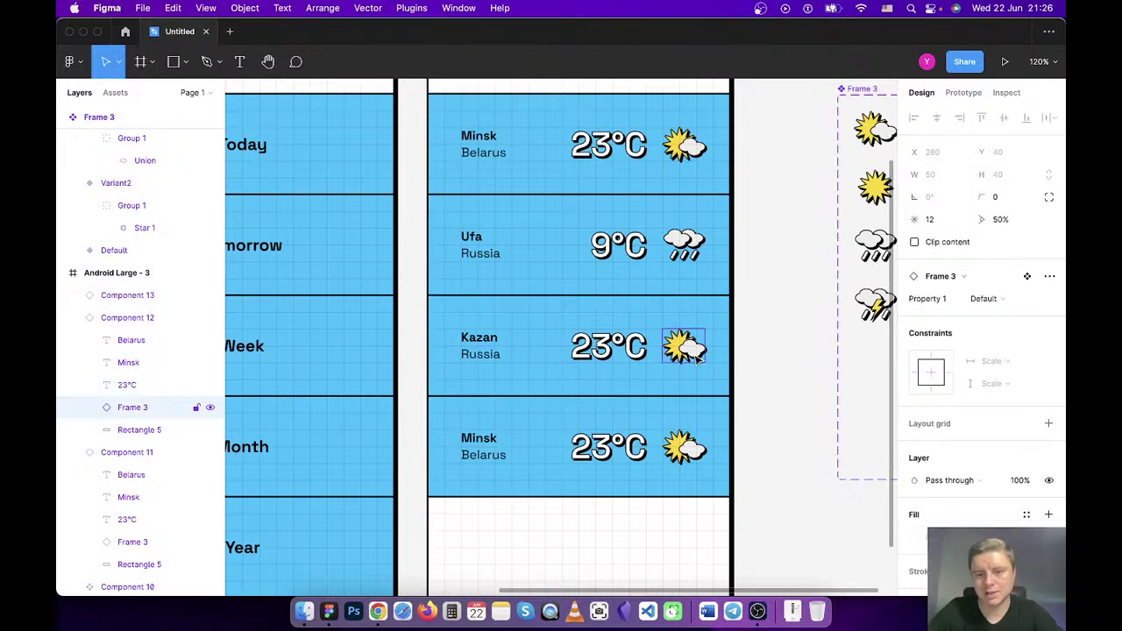
{"action": "left_click", "coordinate": [1001, 302]}
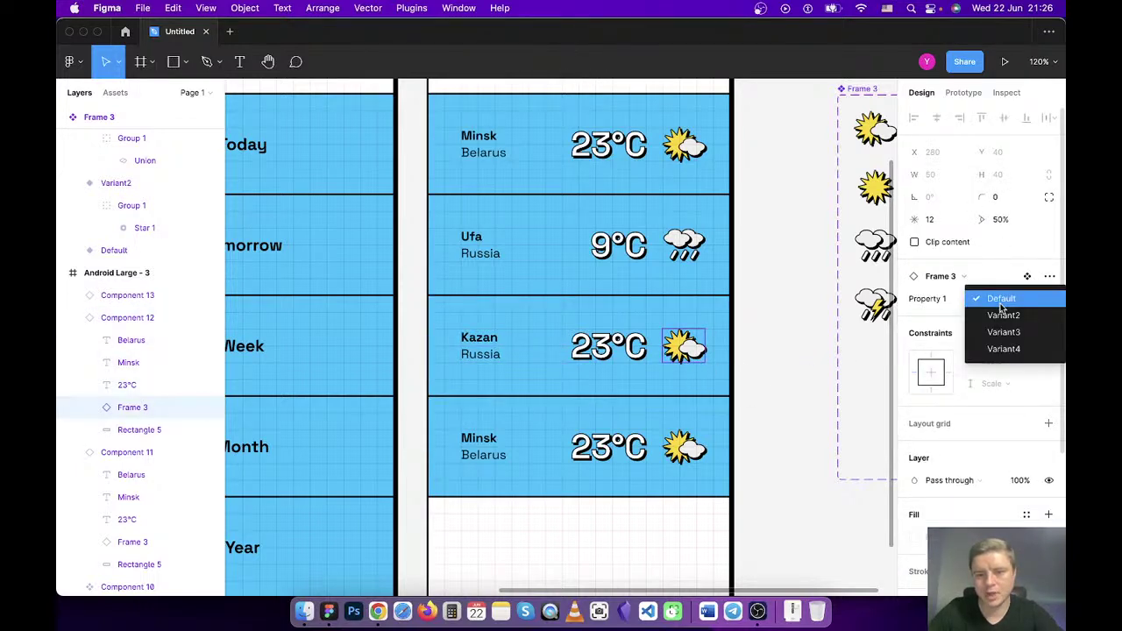
{"action": "left_click", "coordinate": [999, 348]}
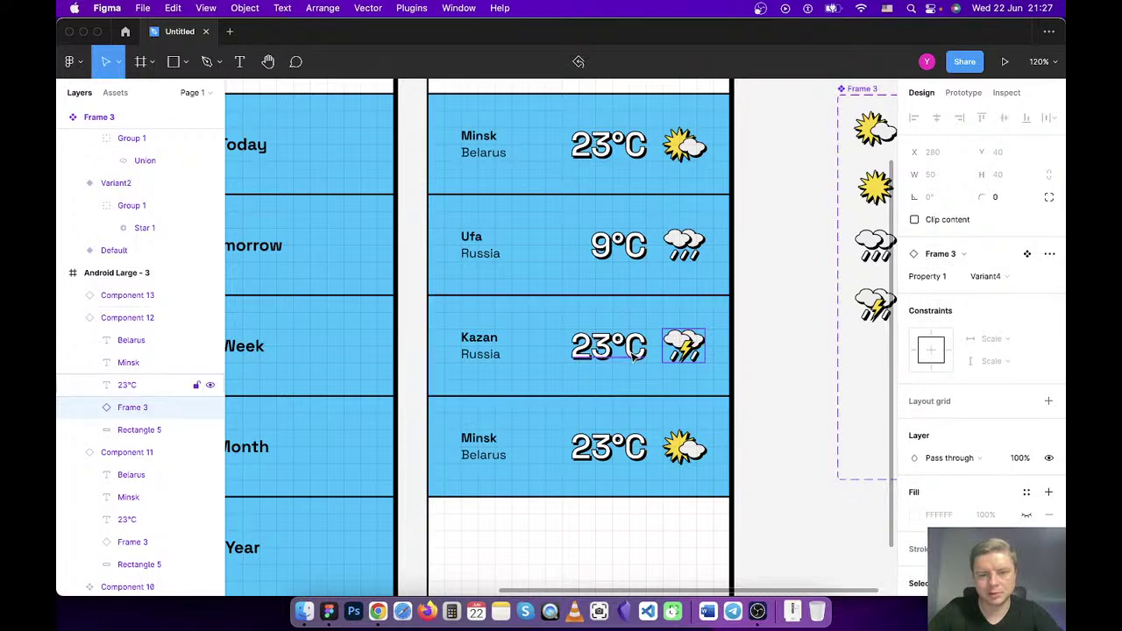
- Change the Kazan card's temperature from 23 to 16°C
{"action": "left_click", "coordinate": [596, 350]}
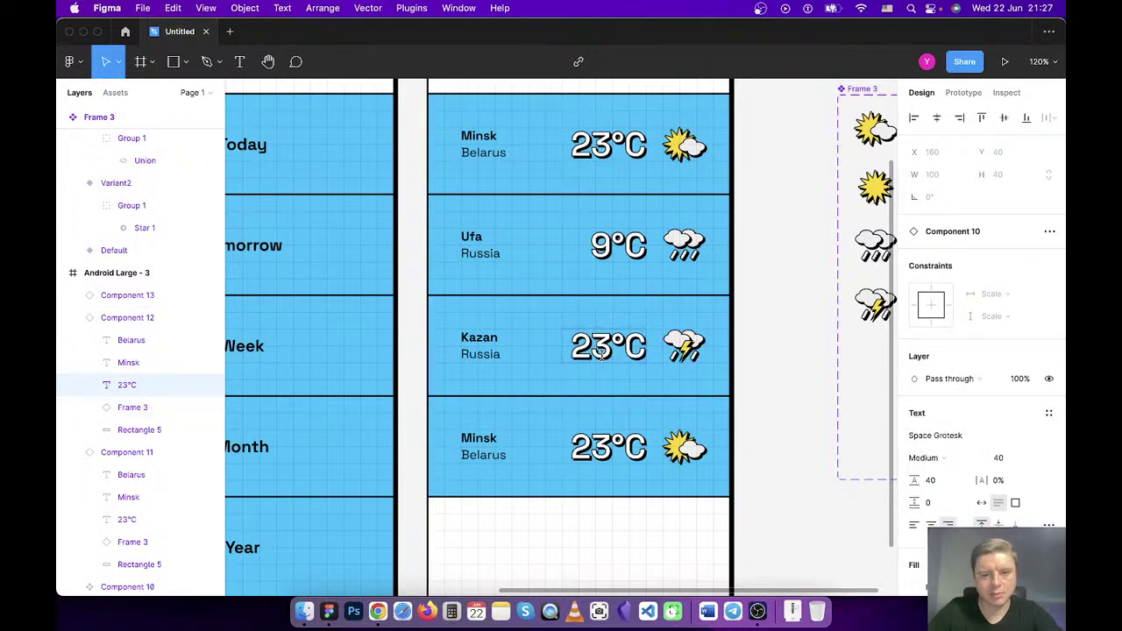
{"action": "left_click_drag", "start_coordinate": [595, 347], "coordinate": [571, 347]}
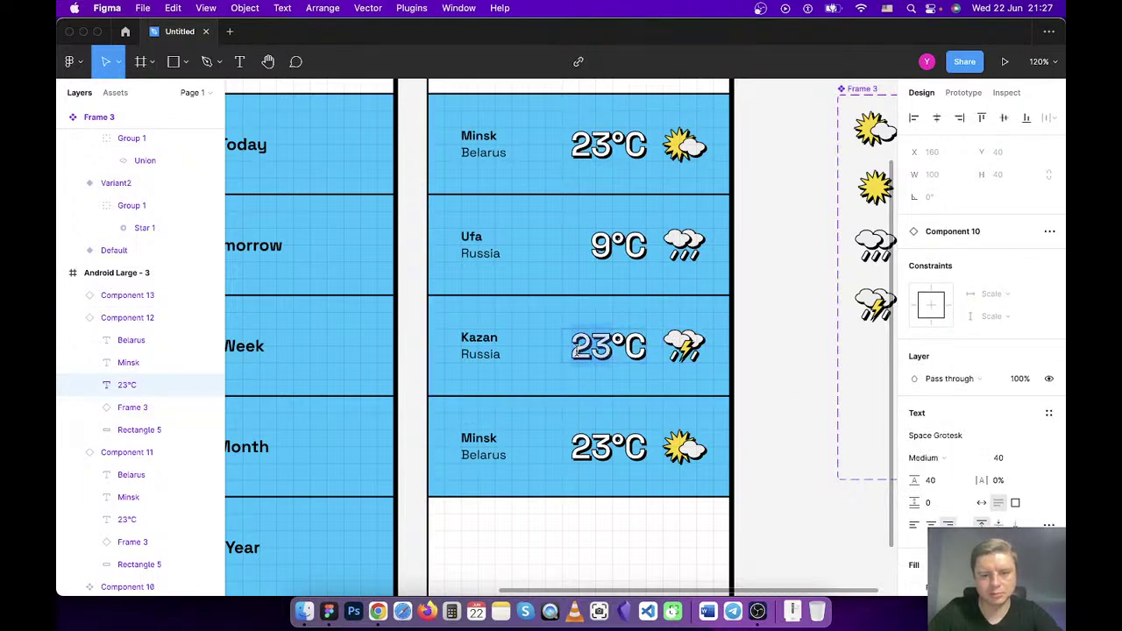
{"action": "type", "text": "16"}
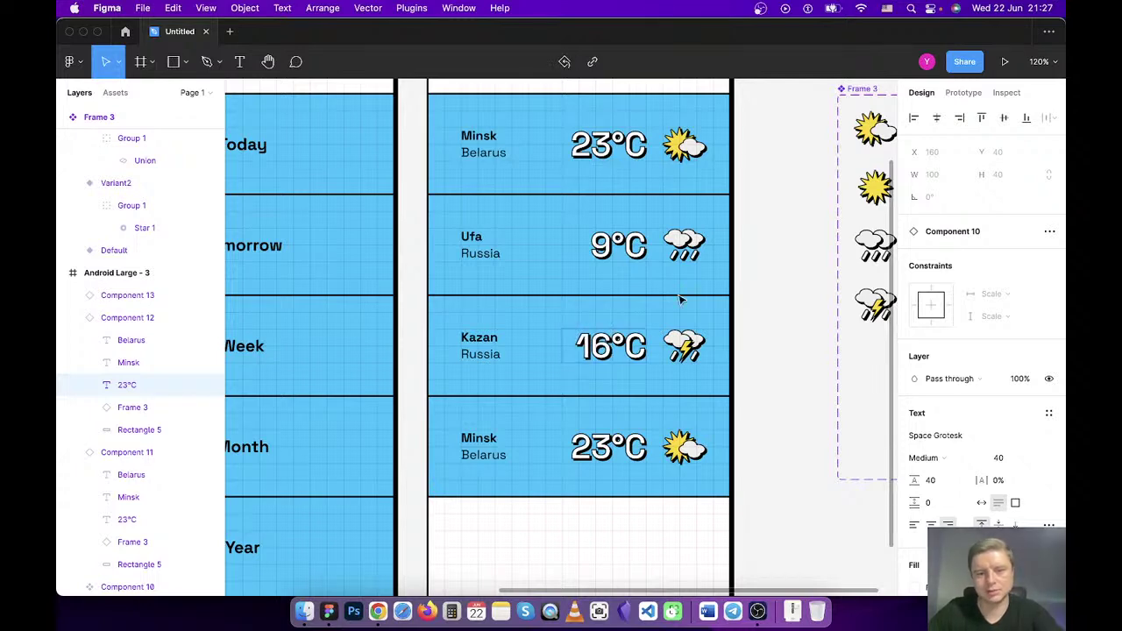
{"action": "left_click", "coordinate": [753, 298]}
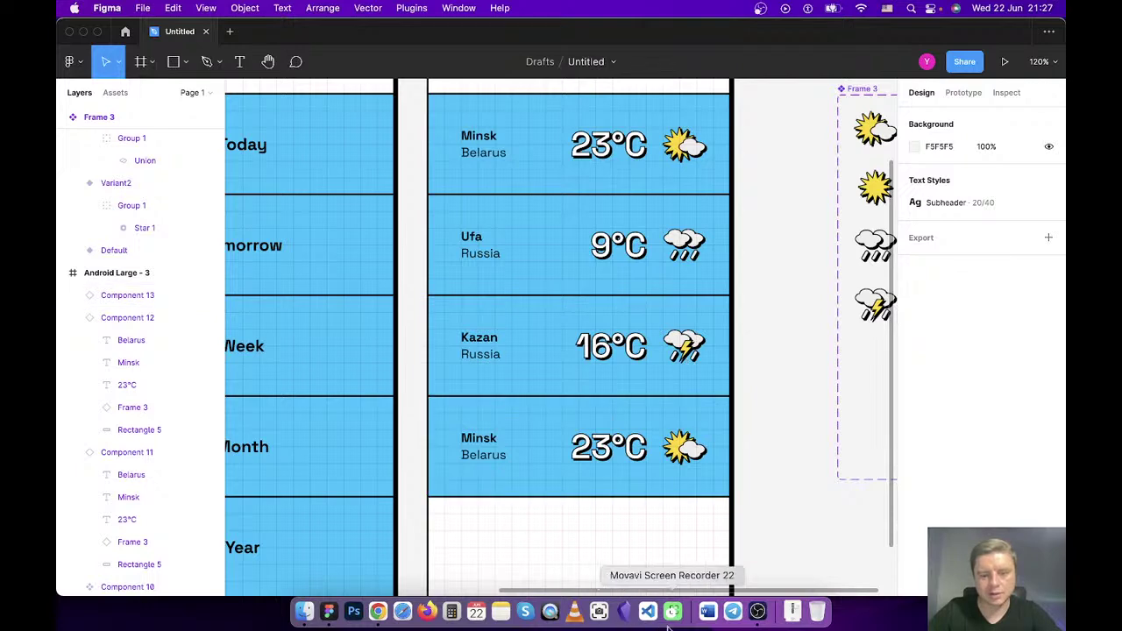
{"action": "left_click", "coordinate": [378, 613]}
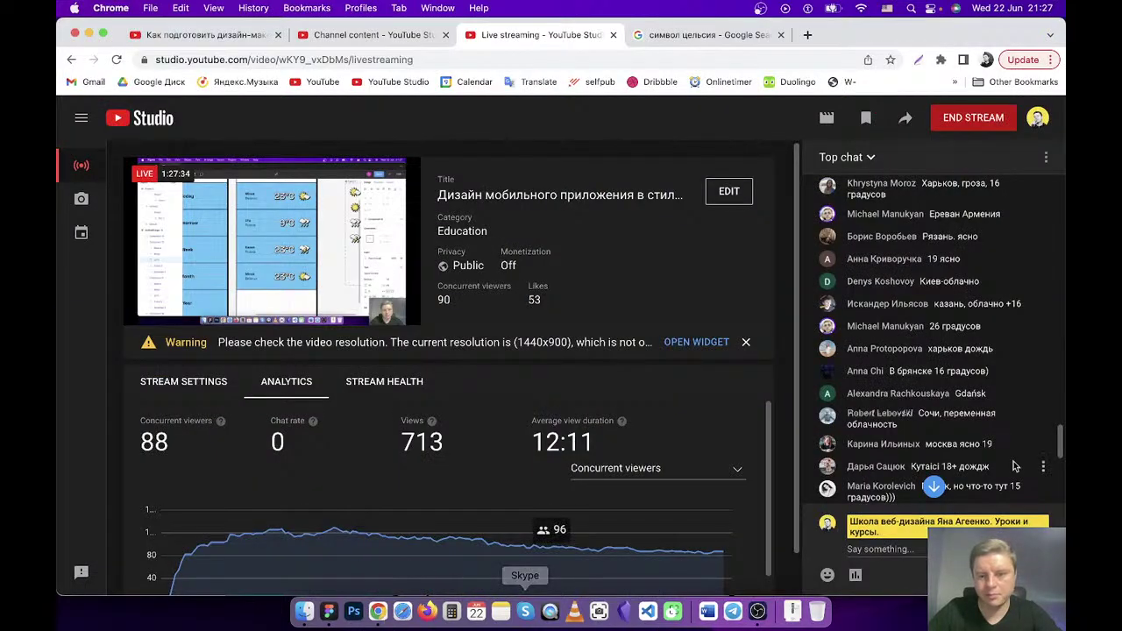
{"action": "scroll", "coordinate": [962, 370], "scroll_direction": "up", "scroll_amount": 2}
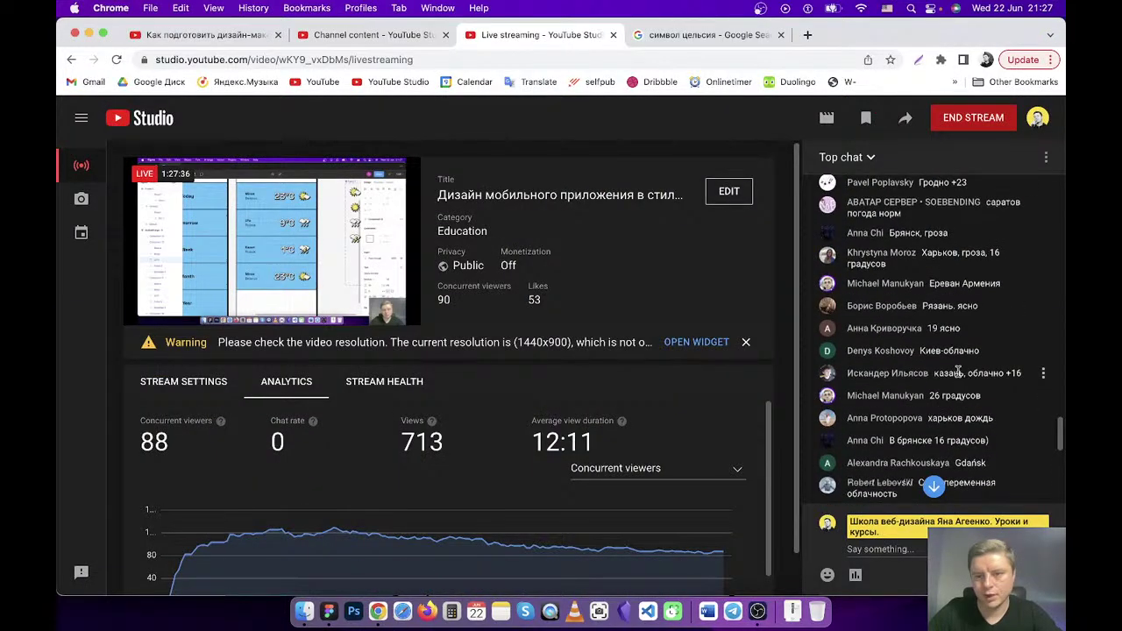
{"action": "scroll", "coordinate": [926, 370], "scroll_direction": "up", "scroll_amount": 1}
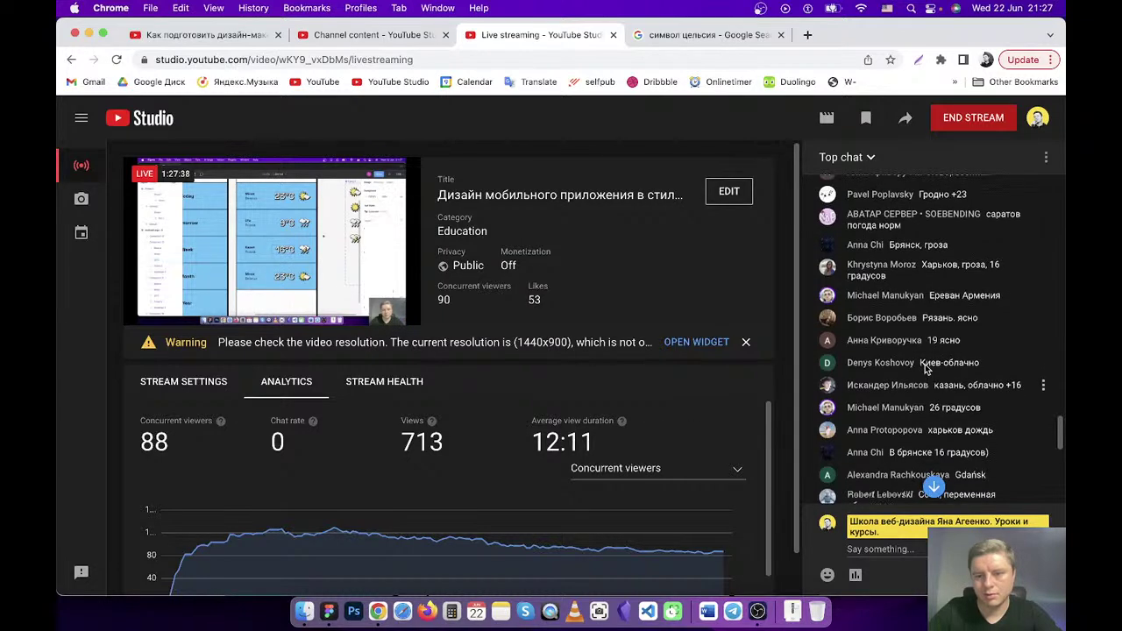
{"action": "left_click", "coordinate": [333, 620]}
- Rename the fourth card's city to Kyiv and its country to Ukraine
{"action": "double_click", "coordinate": [471, 444]}
{"action": "double_click", "coordinate": [473, 439]}
{"action": "type", "text": "Kyiv"}
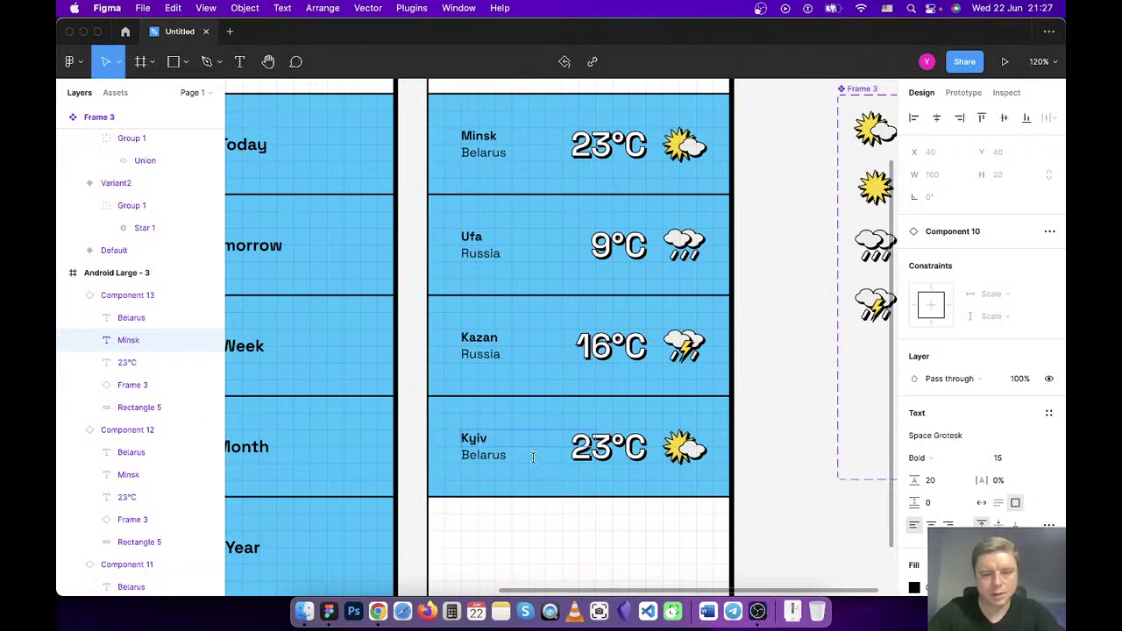
{"action": "left_click", "coordinate": [501, 456]}
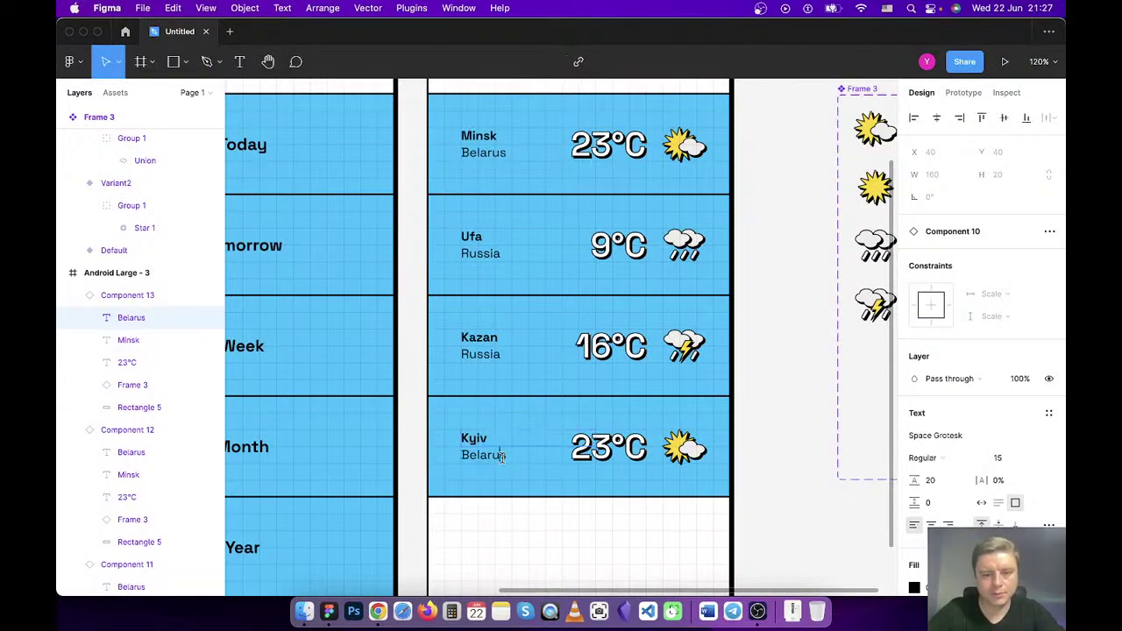
{"action": "key", "text": "Return"}
{"action": "type", "text": "Ukrai"}
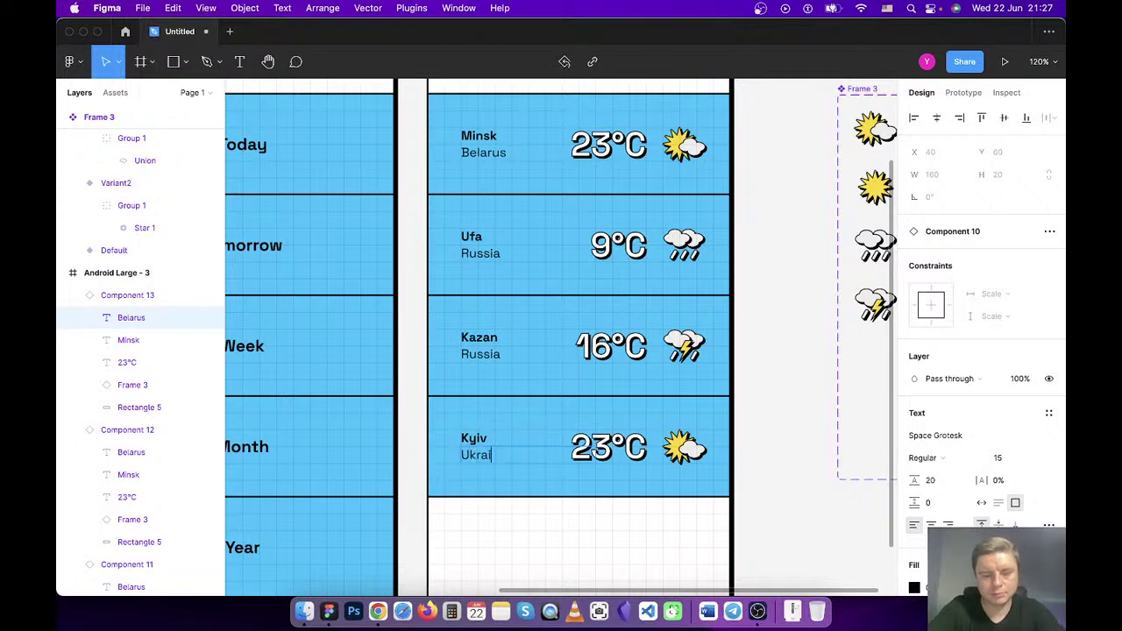
{"action": "type", "text": "ne"}
{"action": "key", "text": "Escape"}
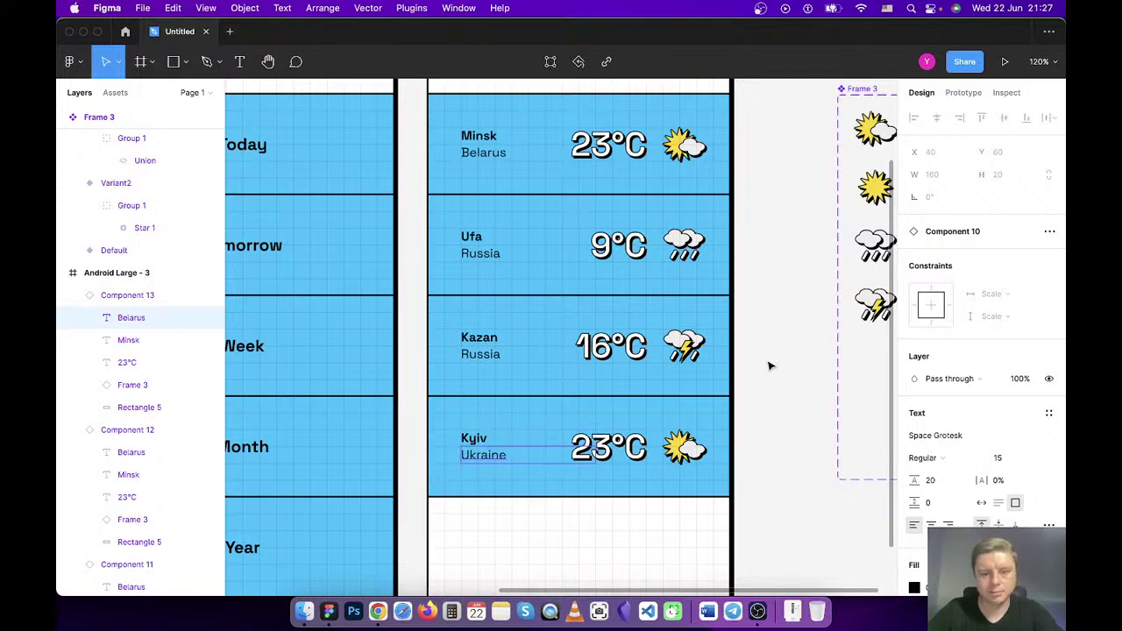
{"action": "key", "text": "Escape"}
- Set the Kyiv card's weather icon to the plain sun, Variant2
{"action": "scroll", "coordinate": [765, 369], "scroll_direction": "down", "scroll_amount": 2}
{"action": "scroll", "coordinate": [779, 400], "scroll_direction": "up", "scroll_amount": 2}
{"action": "scroll", "coordinate": [779, 401], "scroll_direction": "right", "scroll_amount": 1}
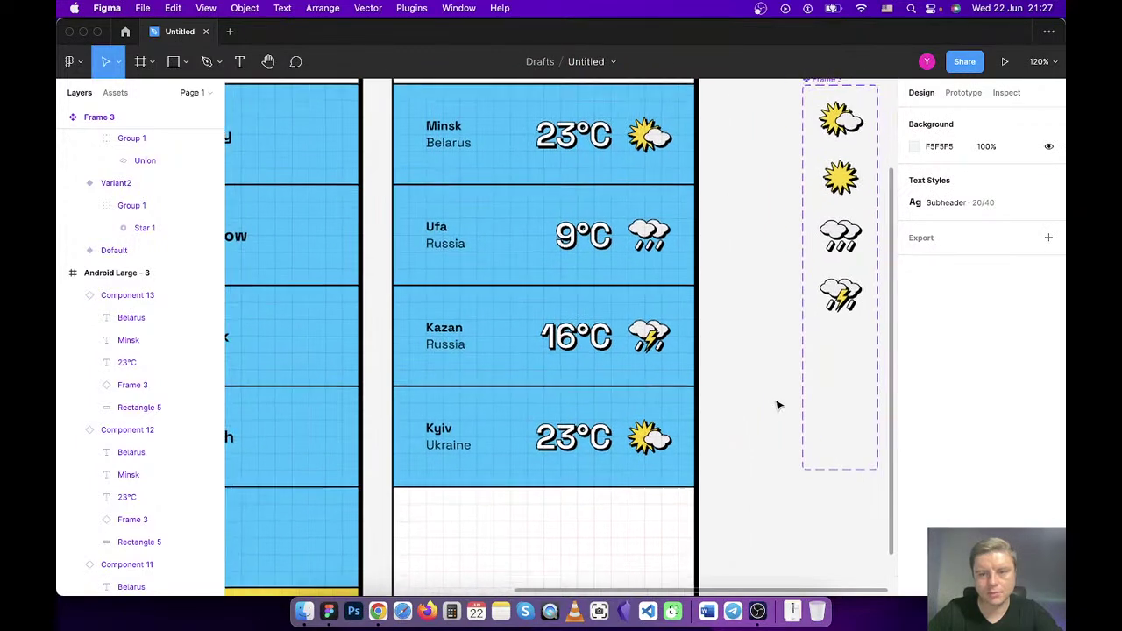
{"action": "double_click", "coordinate": [650, 451]}
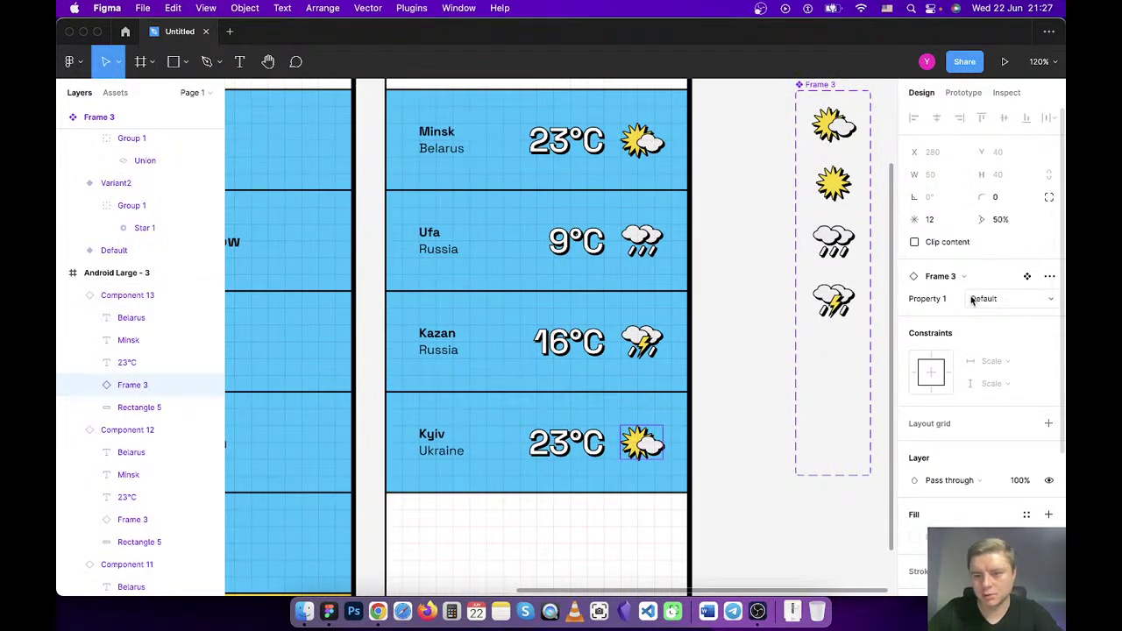
{"action": "left_click", "coordinate": [1006, 299]}
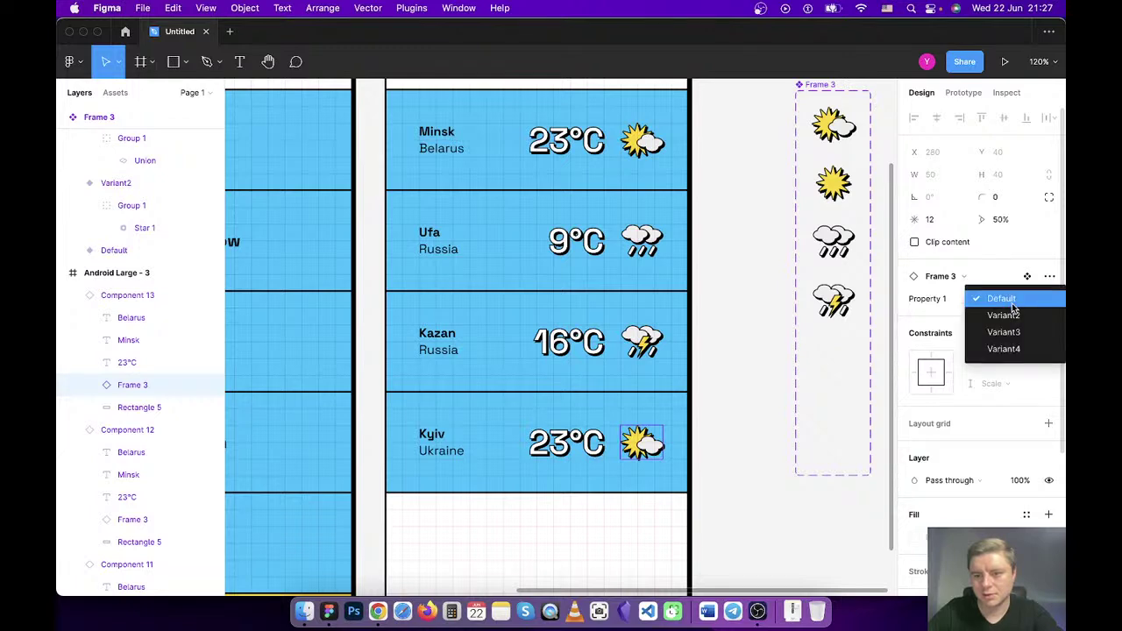
{"action": "left_click", "coordinate": [1012, 318]}
{"action": "left_click", "coordinate": [732, 385]}
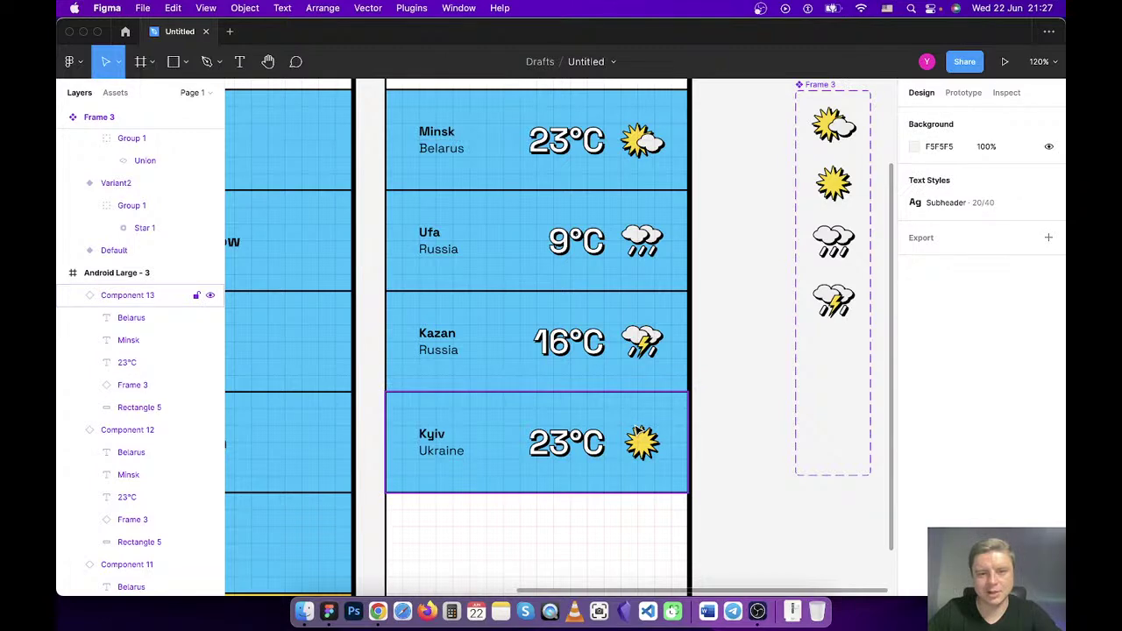
{"action": "scroll", "coordinate": [682, 376], "scroll_direction": "down", "scroll_amount": 5}
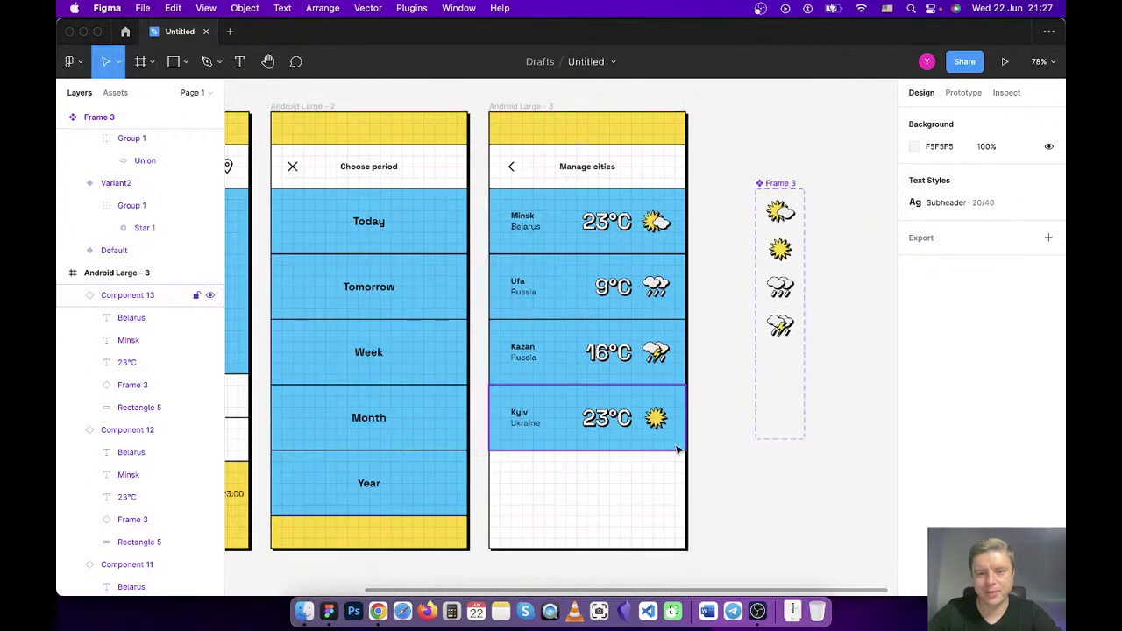